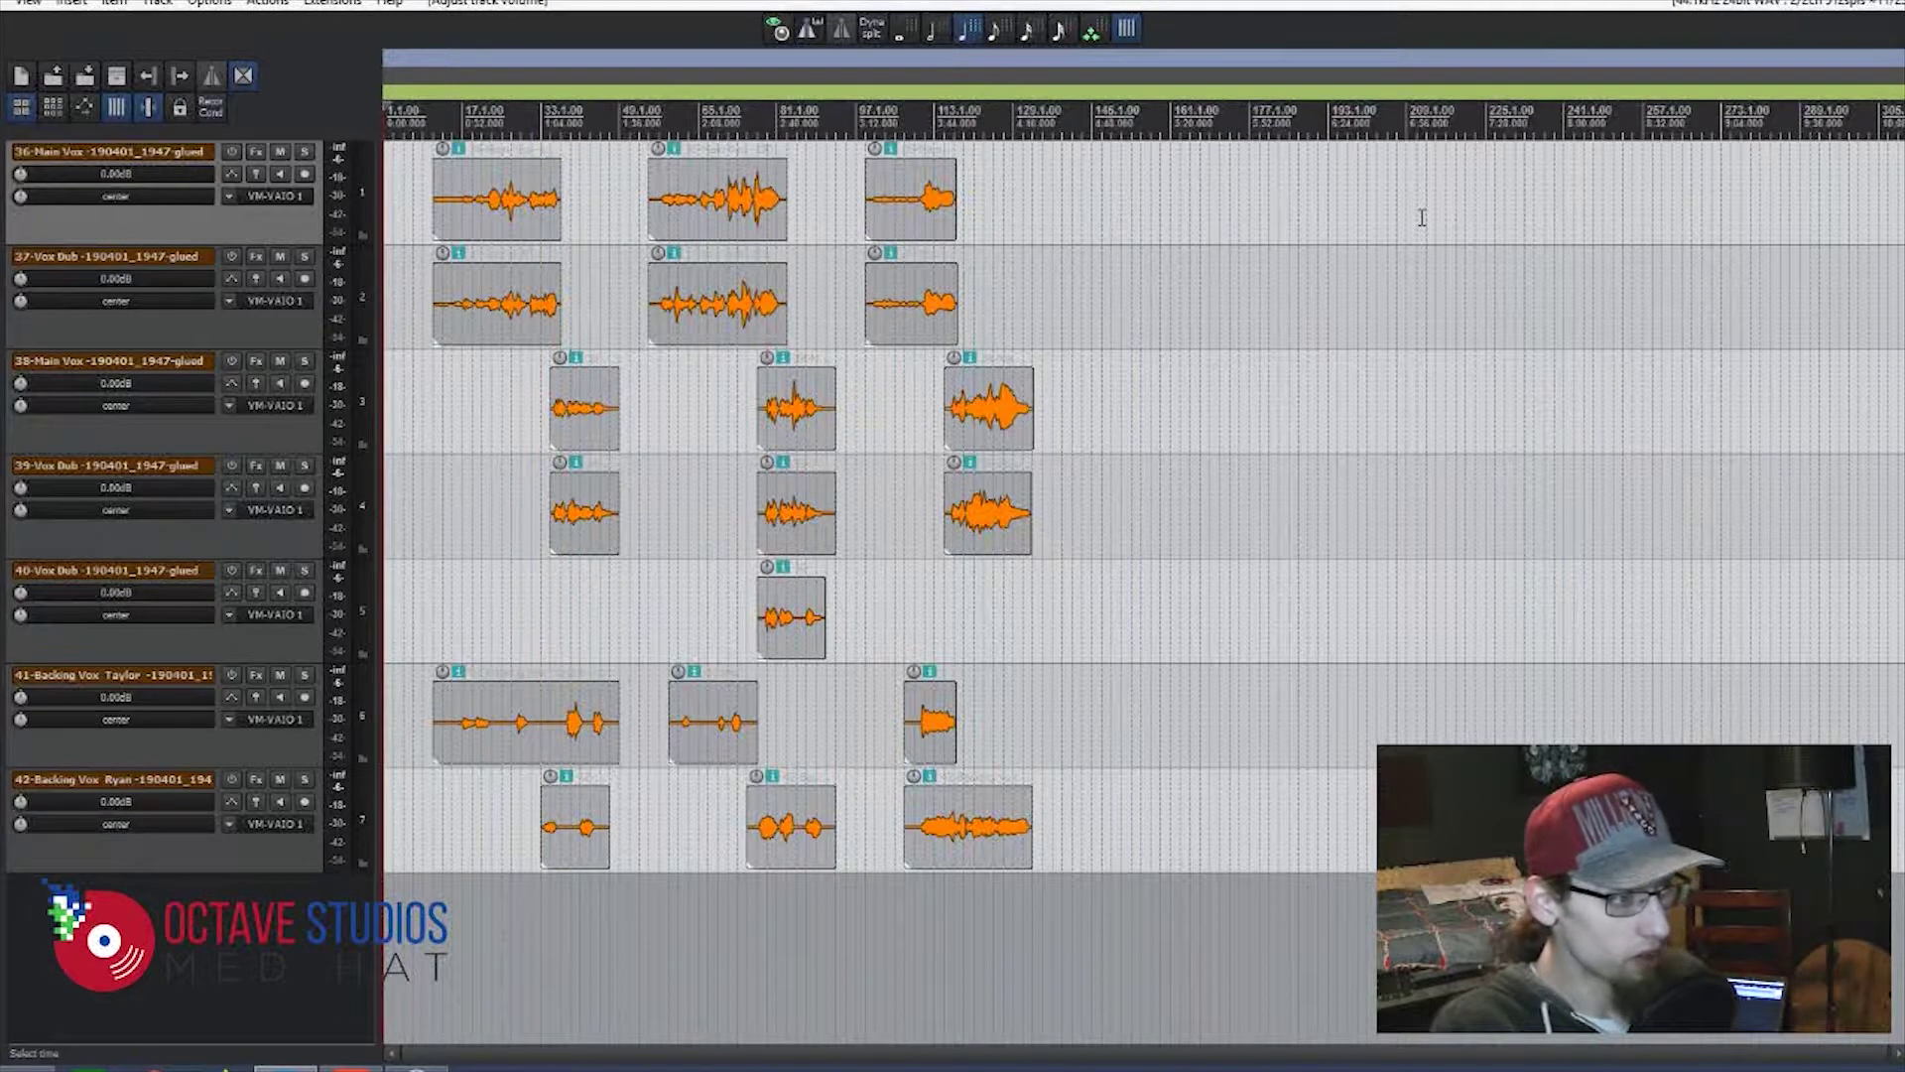
- Arm the first Main Vox track, record a short clip near the start of the timeline, and save the recorded file
click(305, 174)
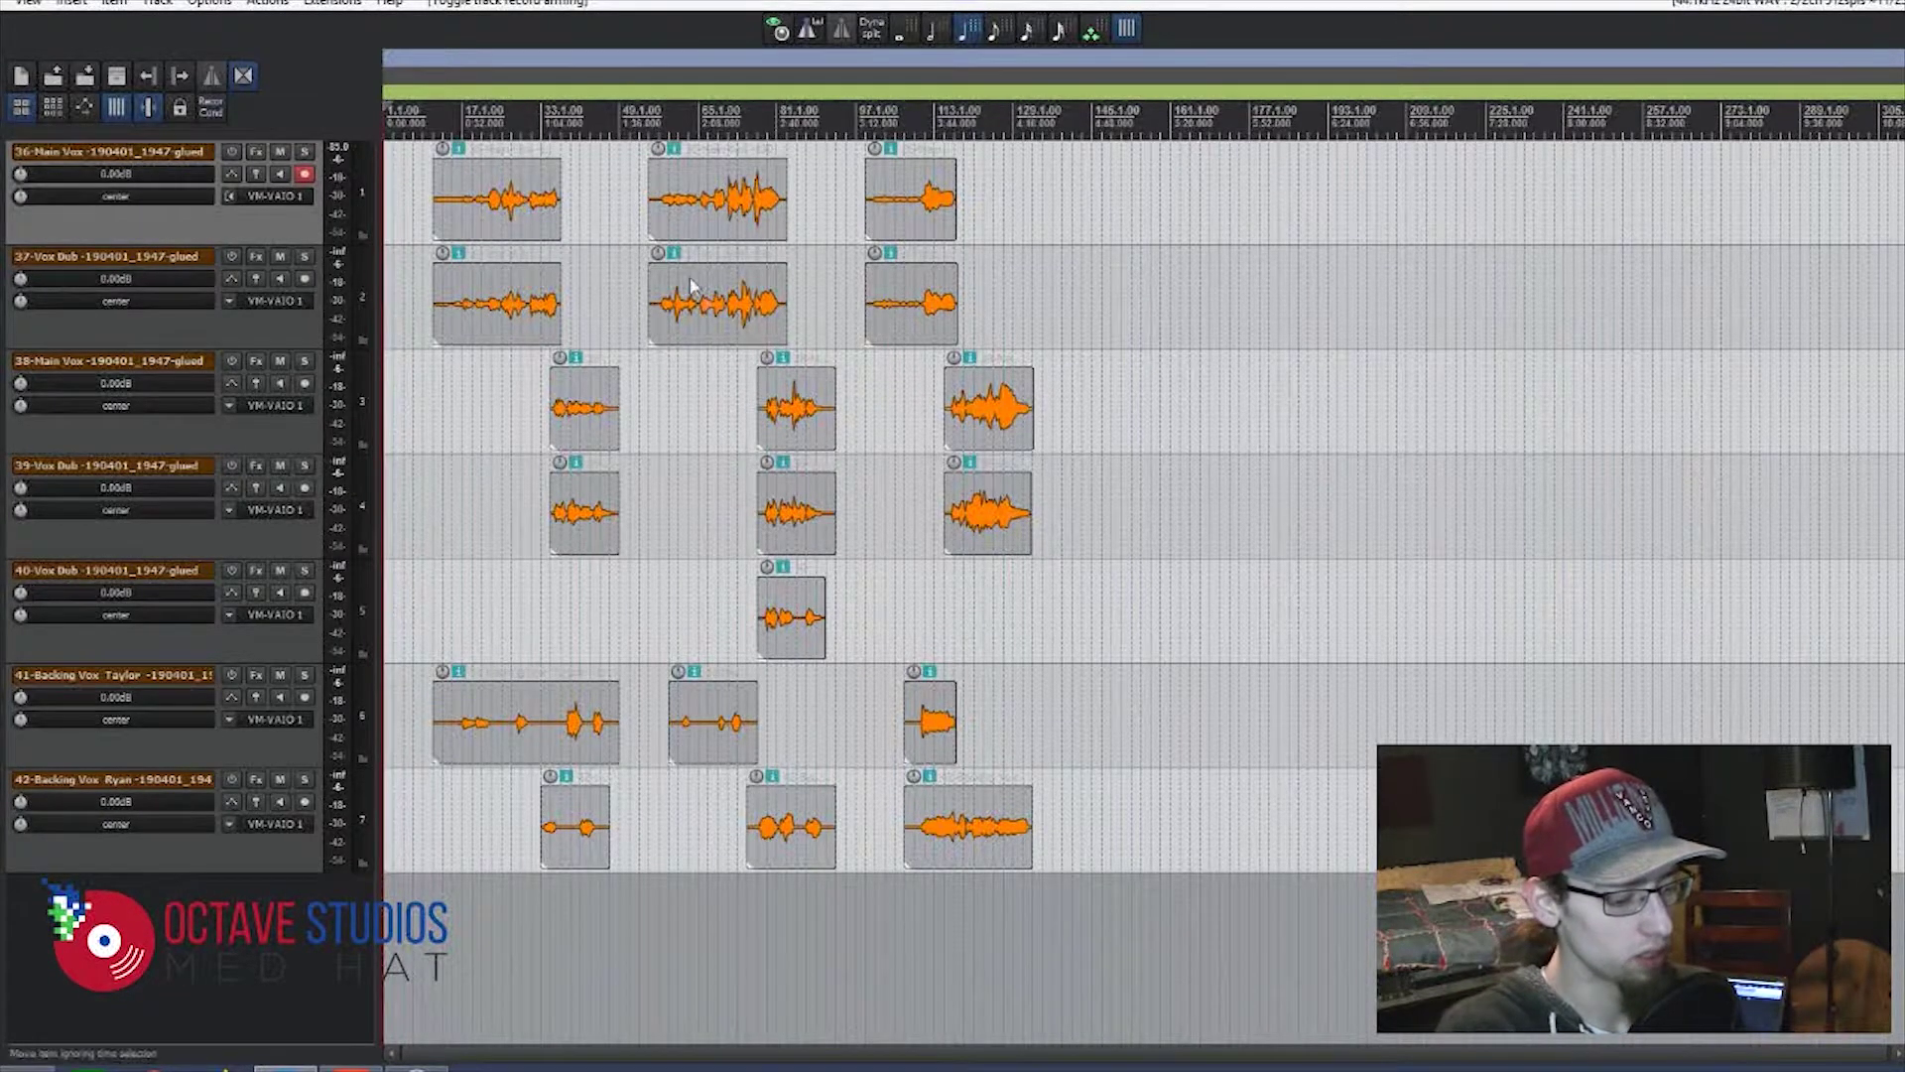
scroll(536, 265, up, 3)
key(ctrl+r)
key(space)
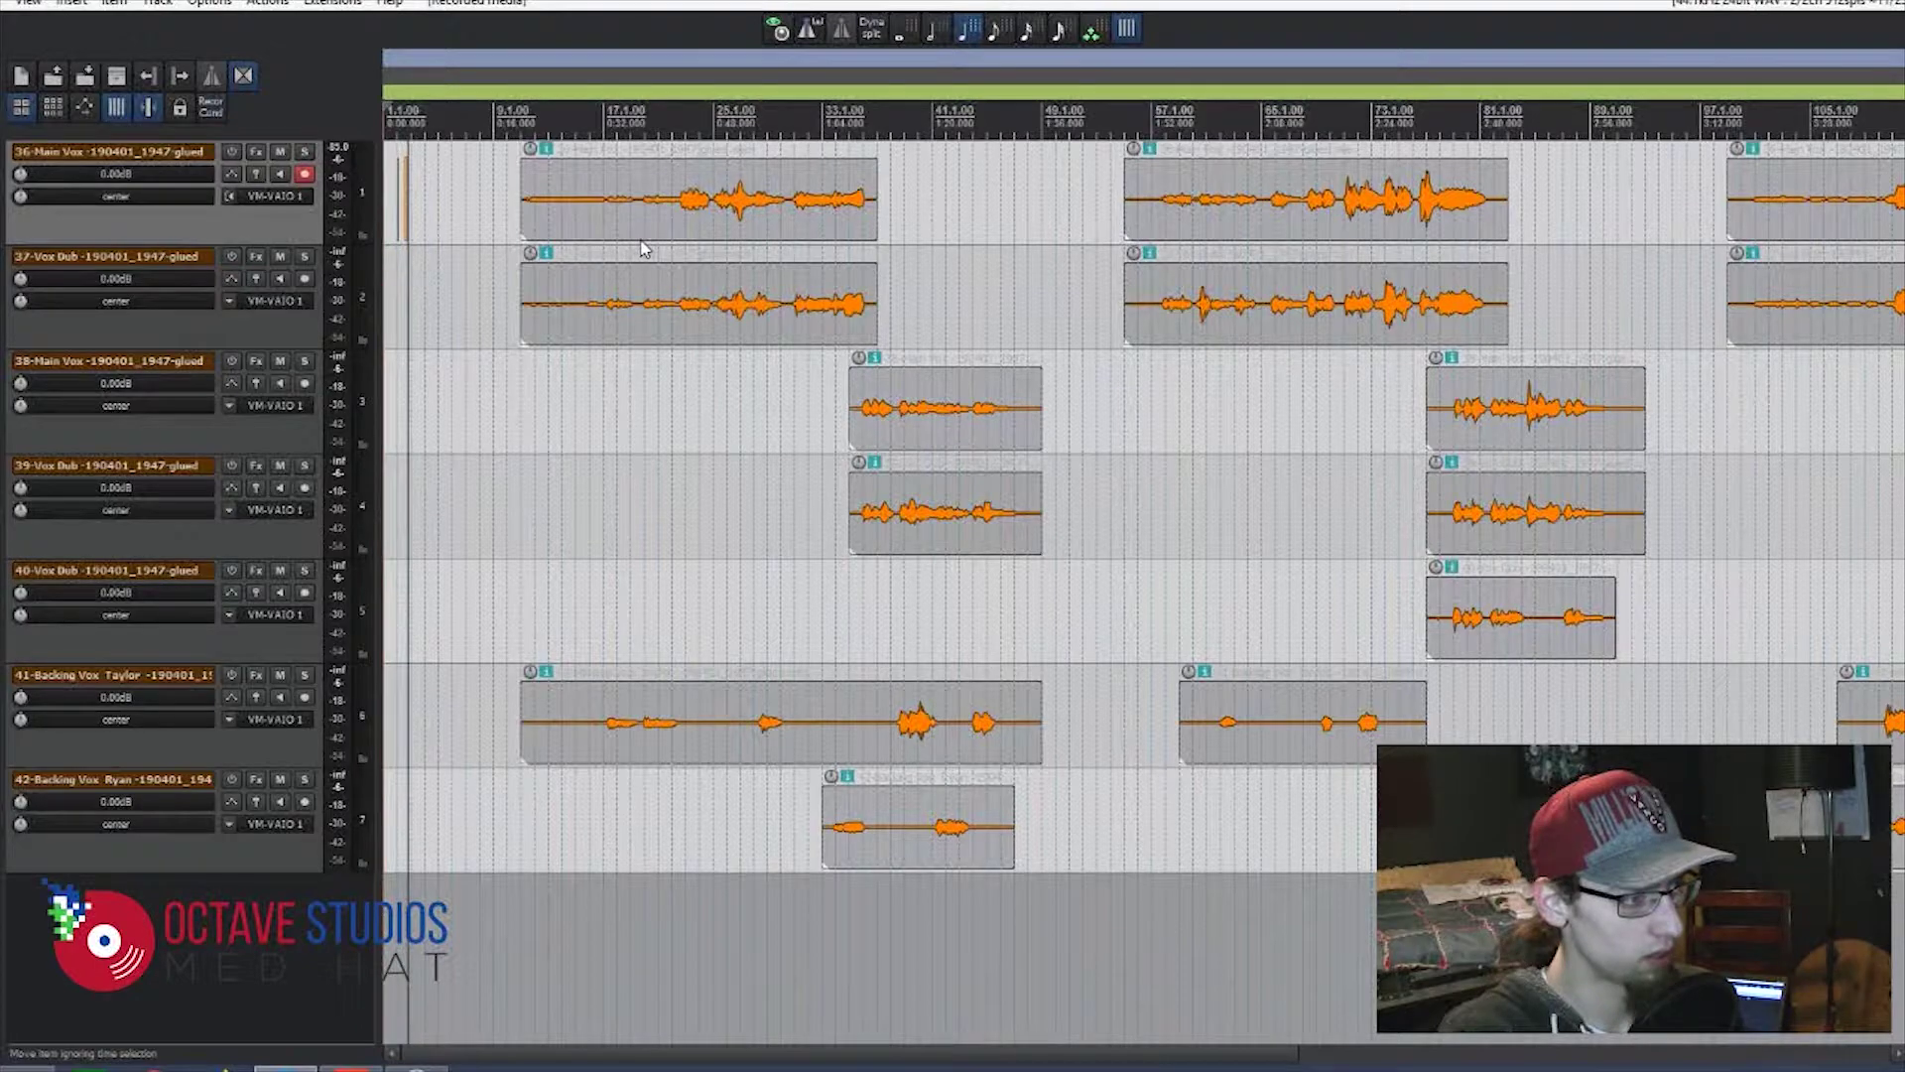
key(space)
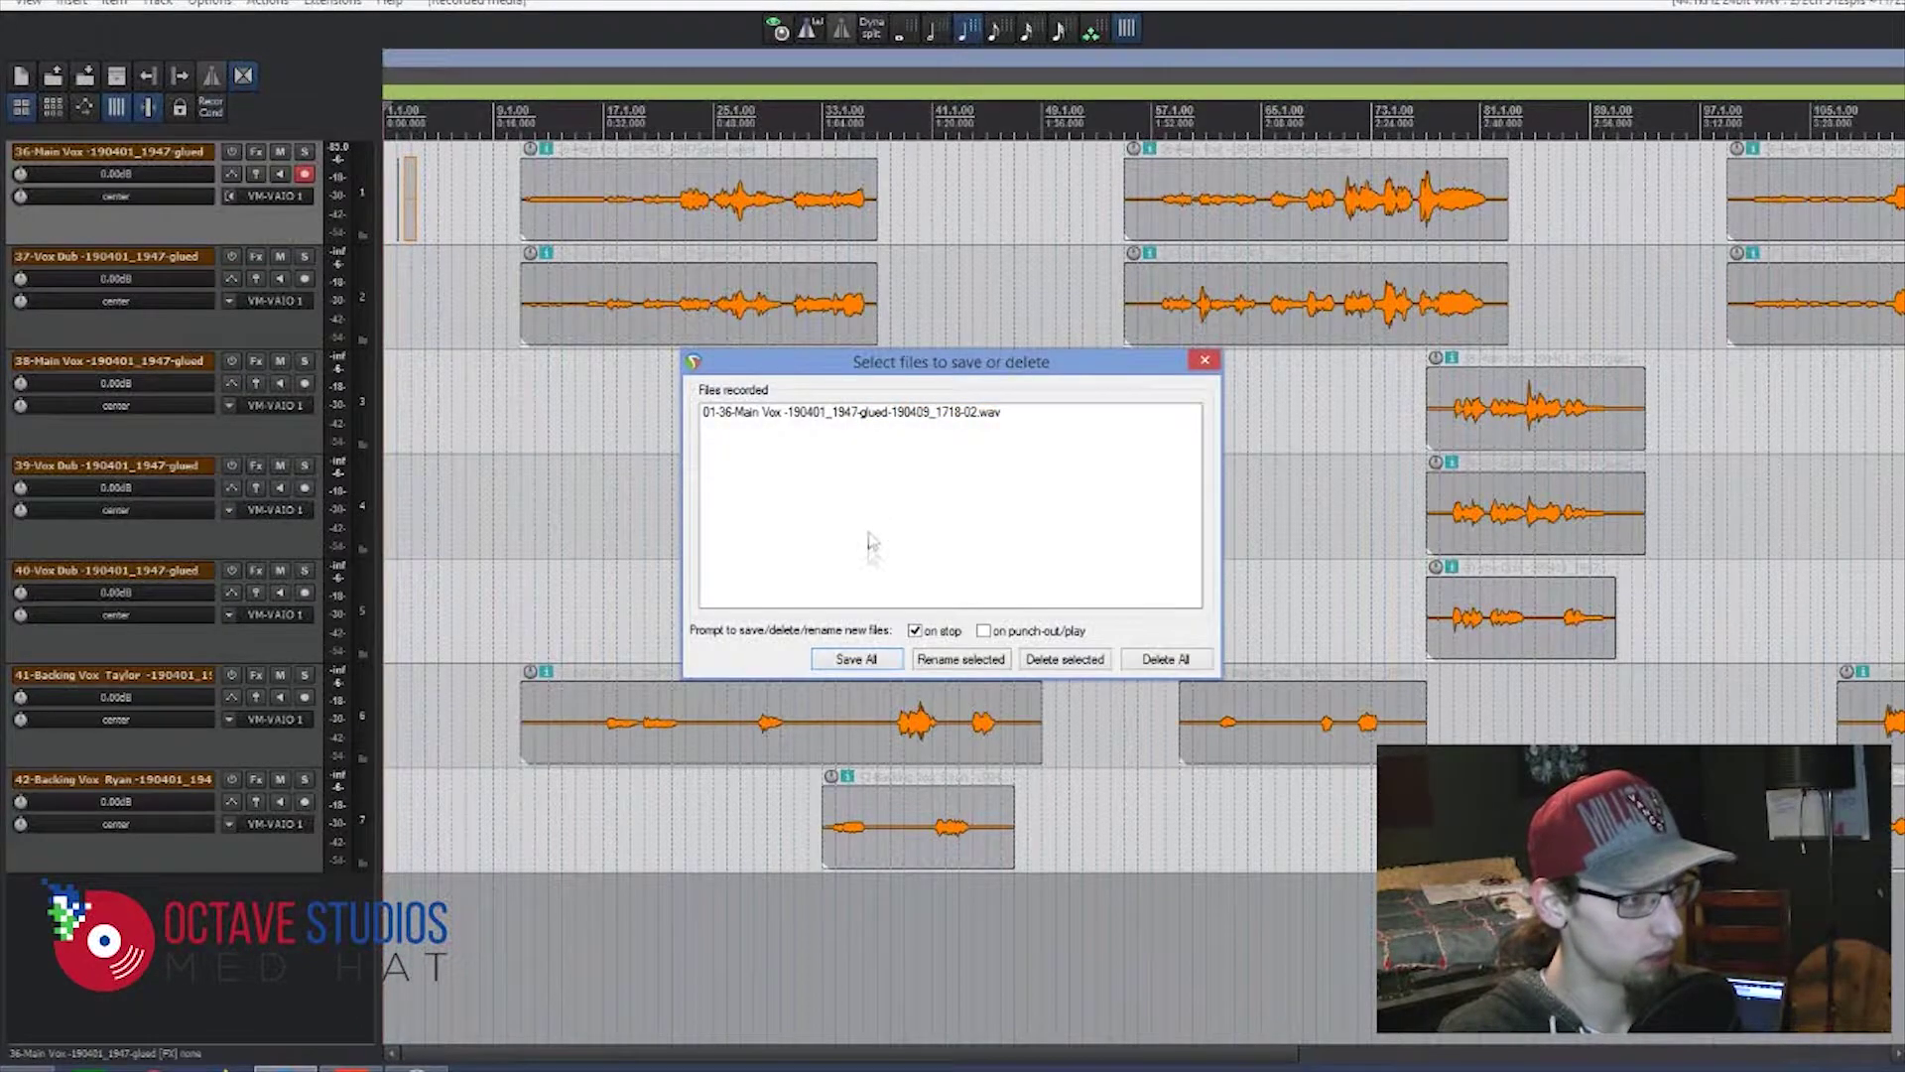
click(857, 662)
- Move the short recorded clip to the start of the timeline and adjust its beginning to align with the project start
drag(455, 201, 397, 212)
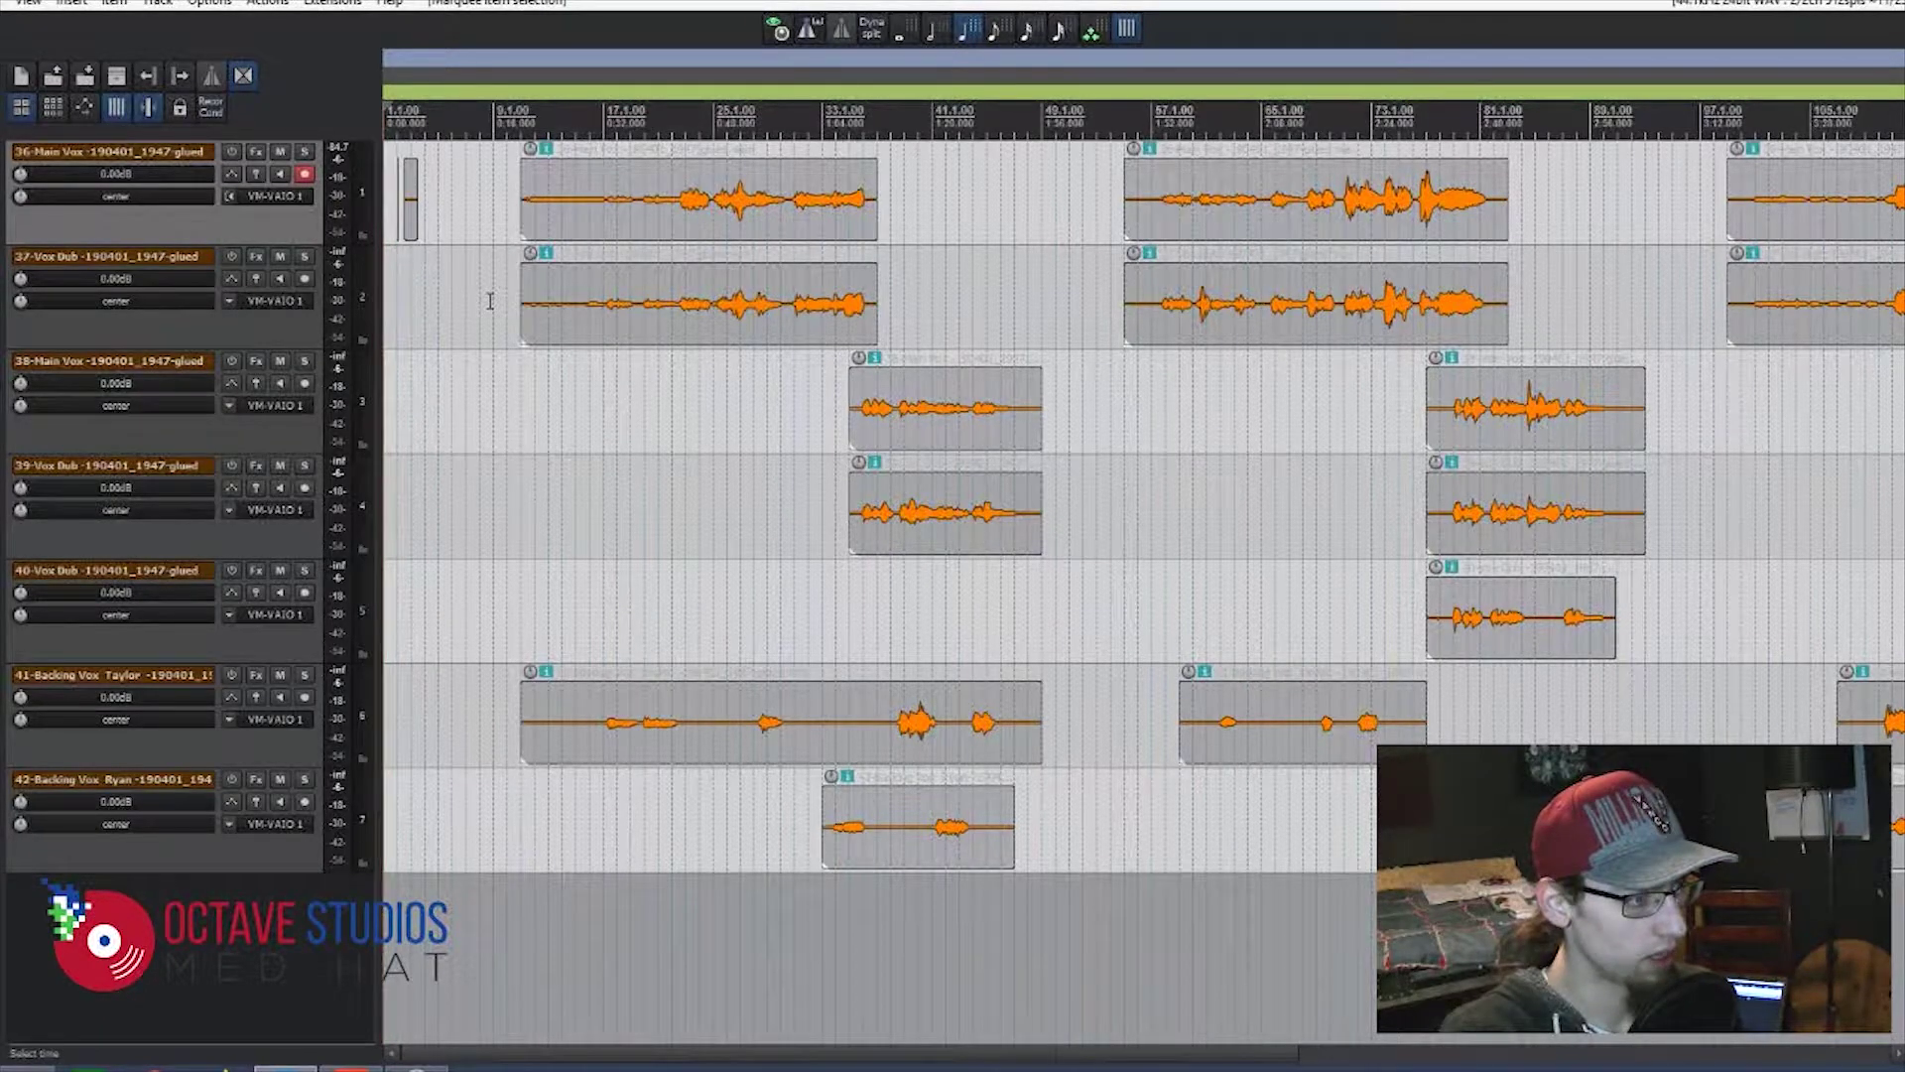
drag(414, 224, 397, 231)
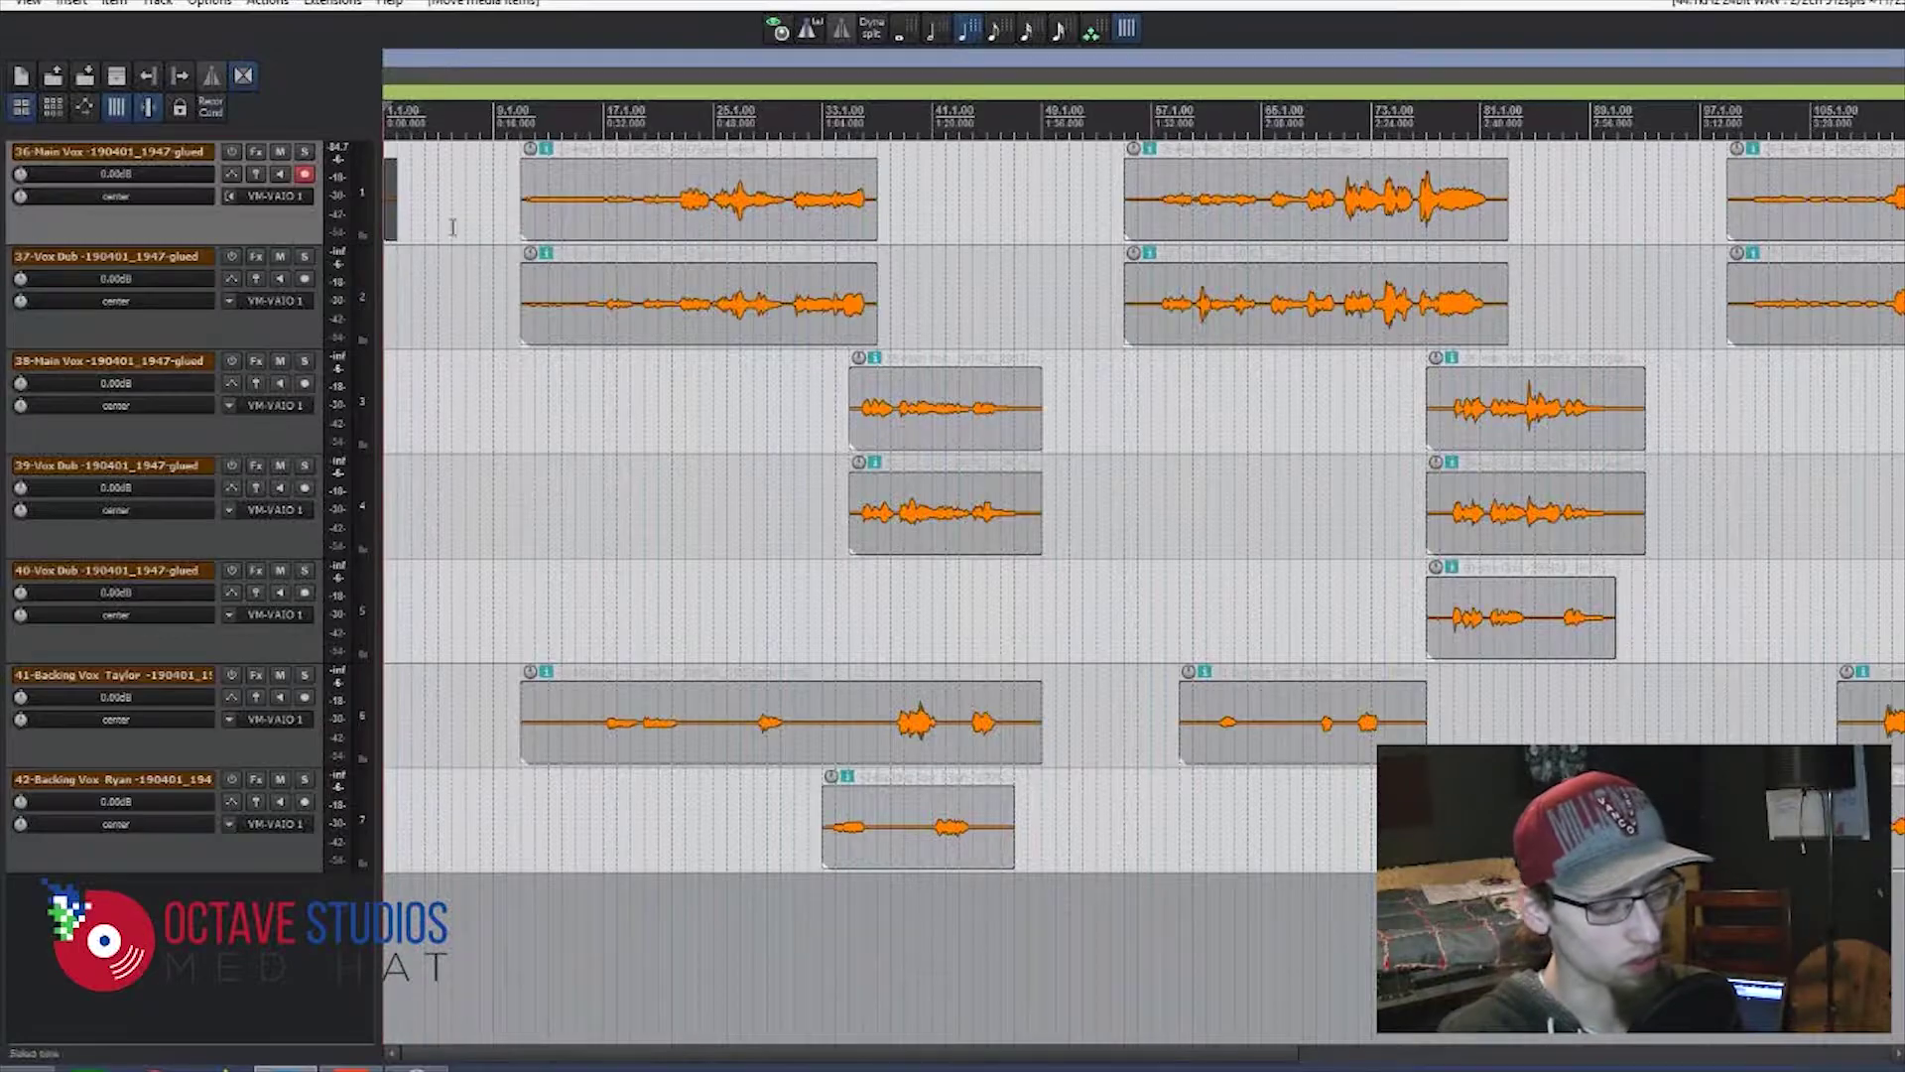
scroll(1280, 224, down, 4)
scroll(425, 201, up, 6)
scroll(426, 201, up, 3)
drag(386, 211, 380, 210)
scroll(990, 211, down, 6)
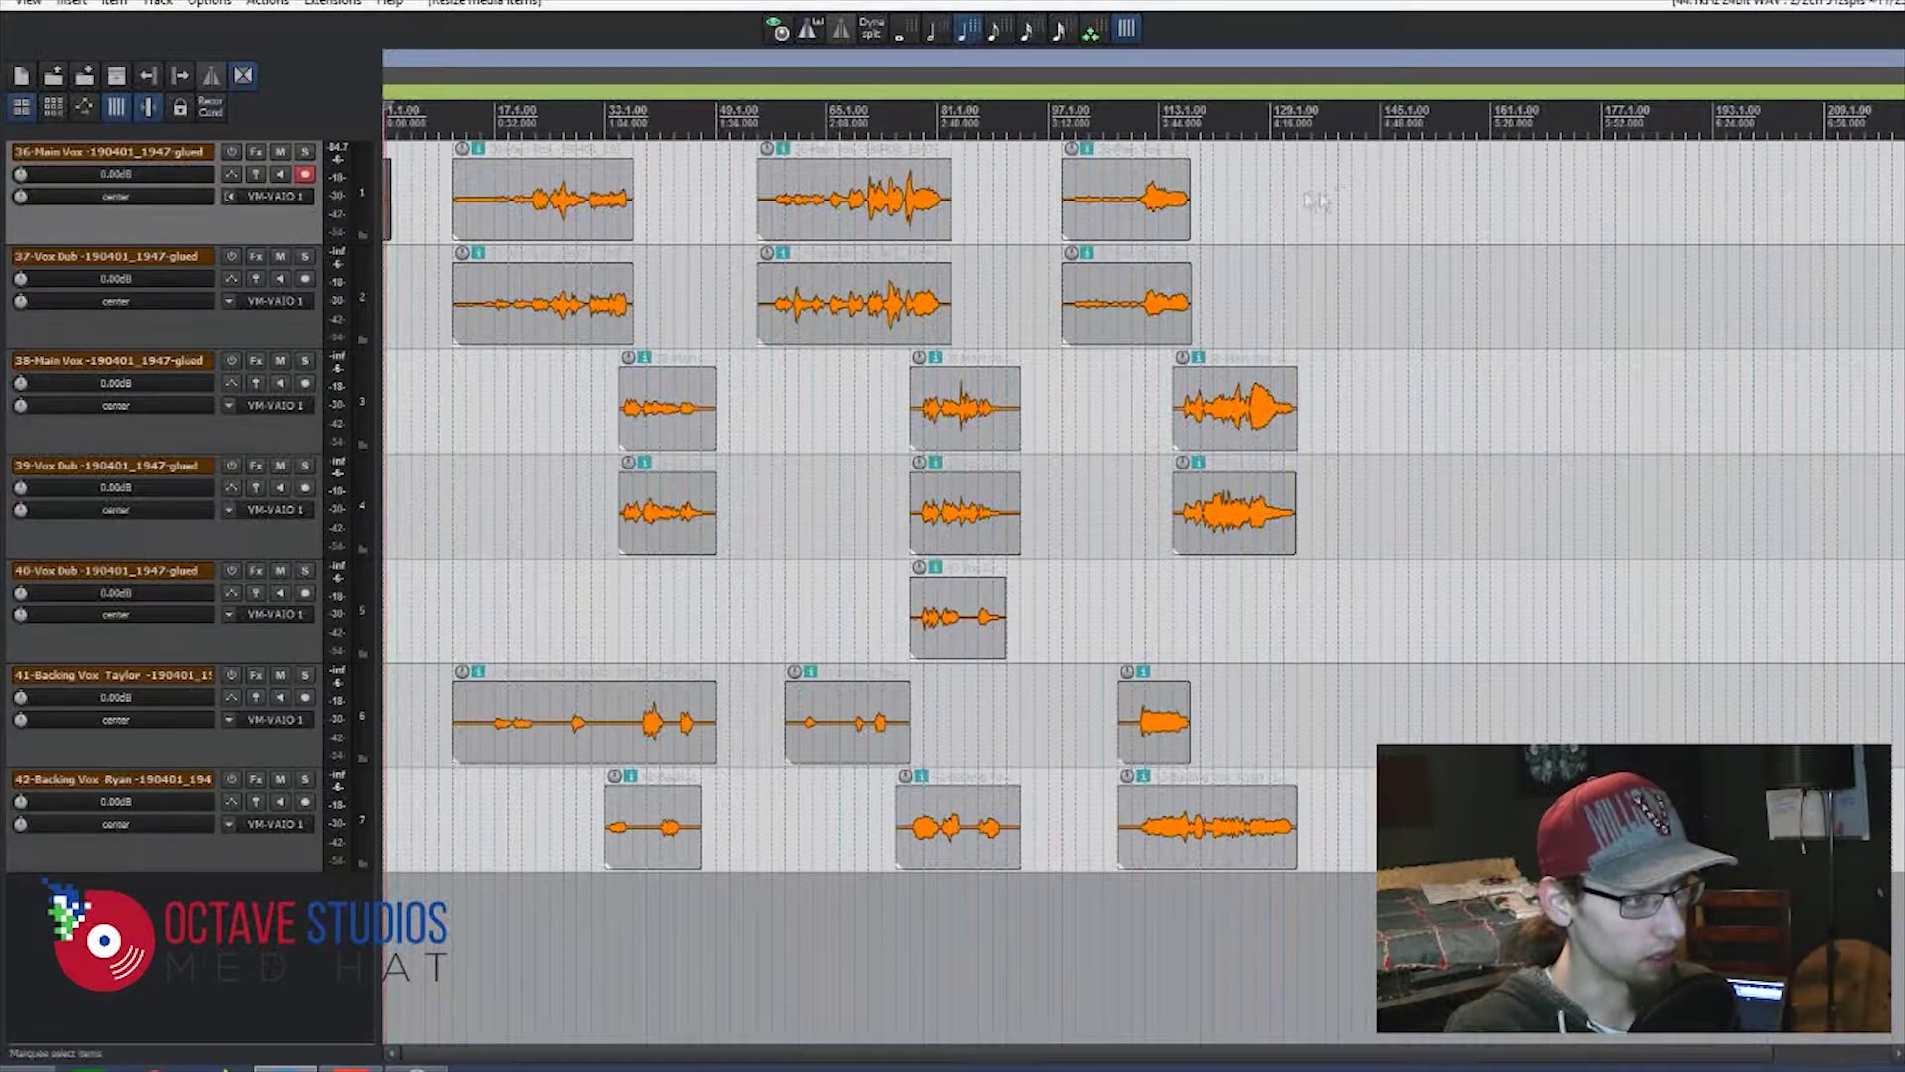
- Select all the clips on the first Main Vox track and glue them into one continuous item
drag(671, 198, 384, 212)
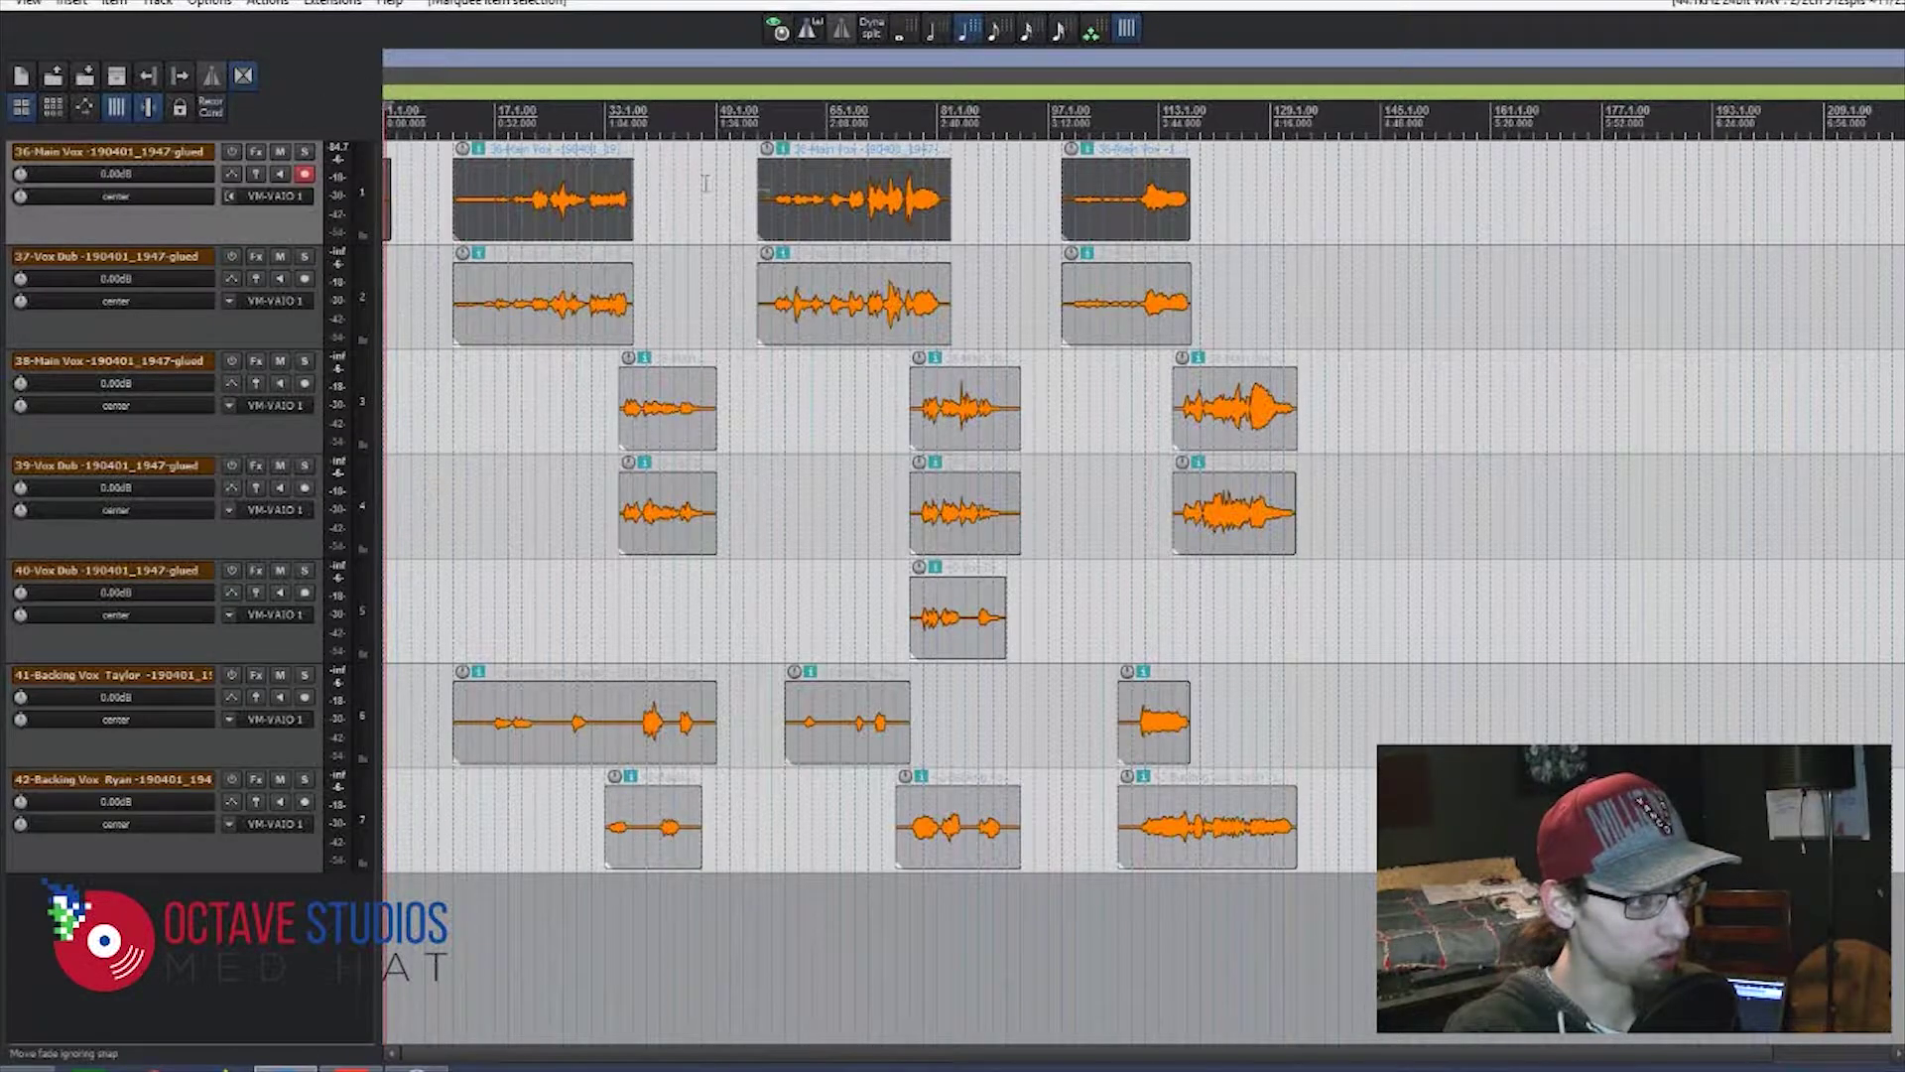
right_click(845, 208)
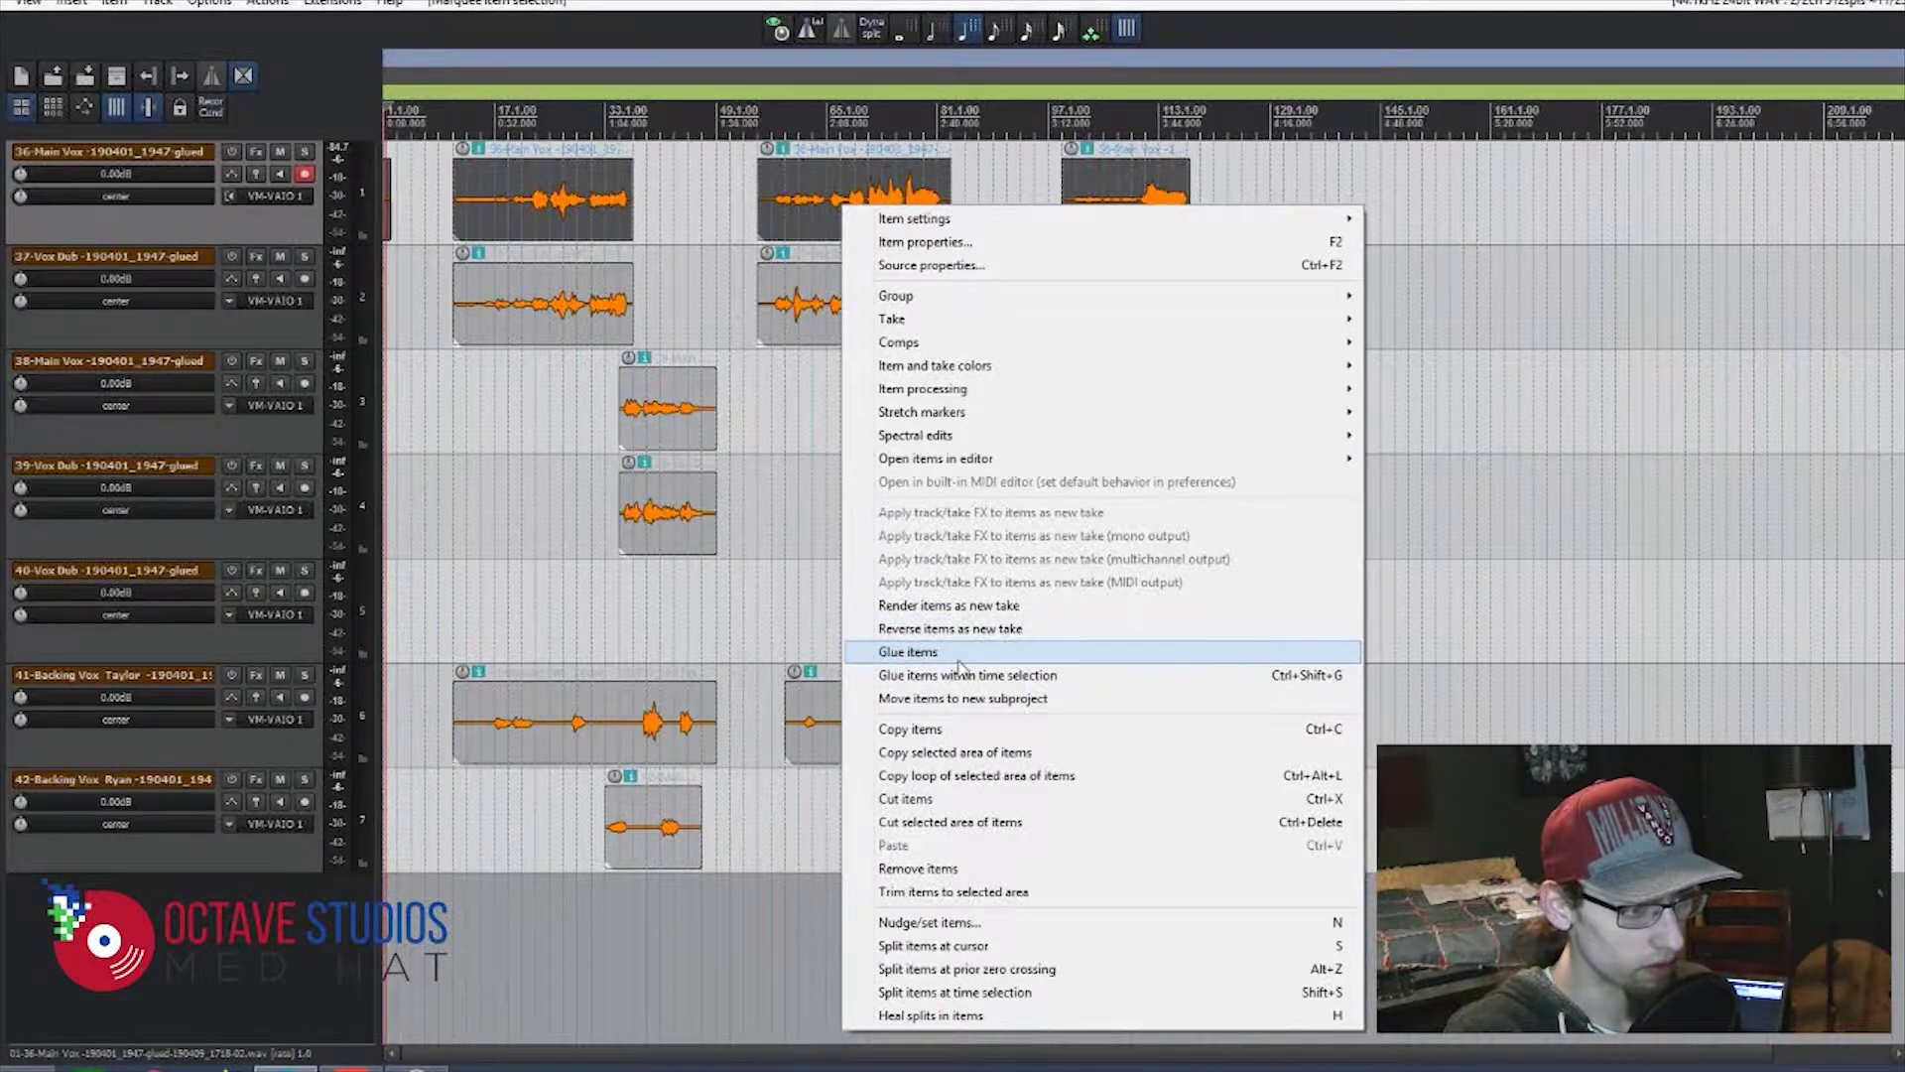
click(908, 652)
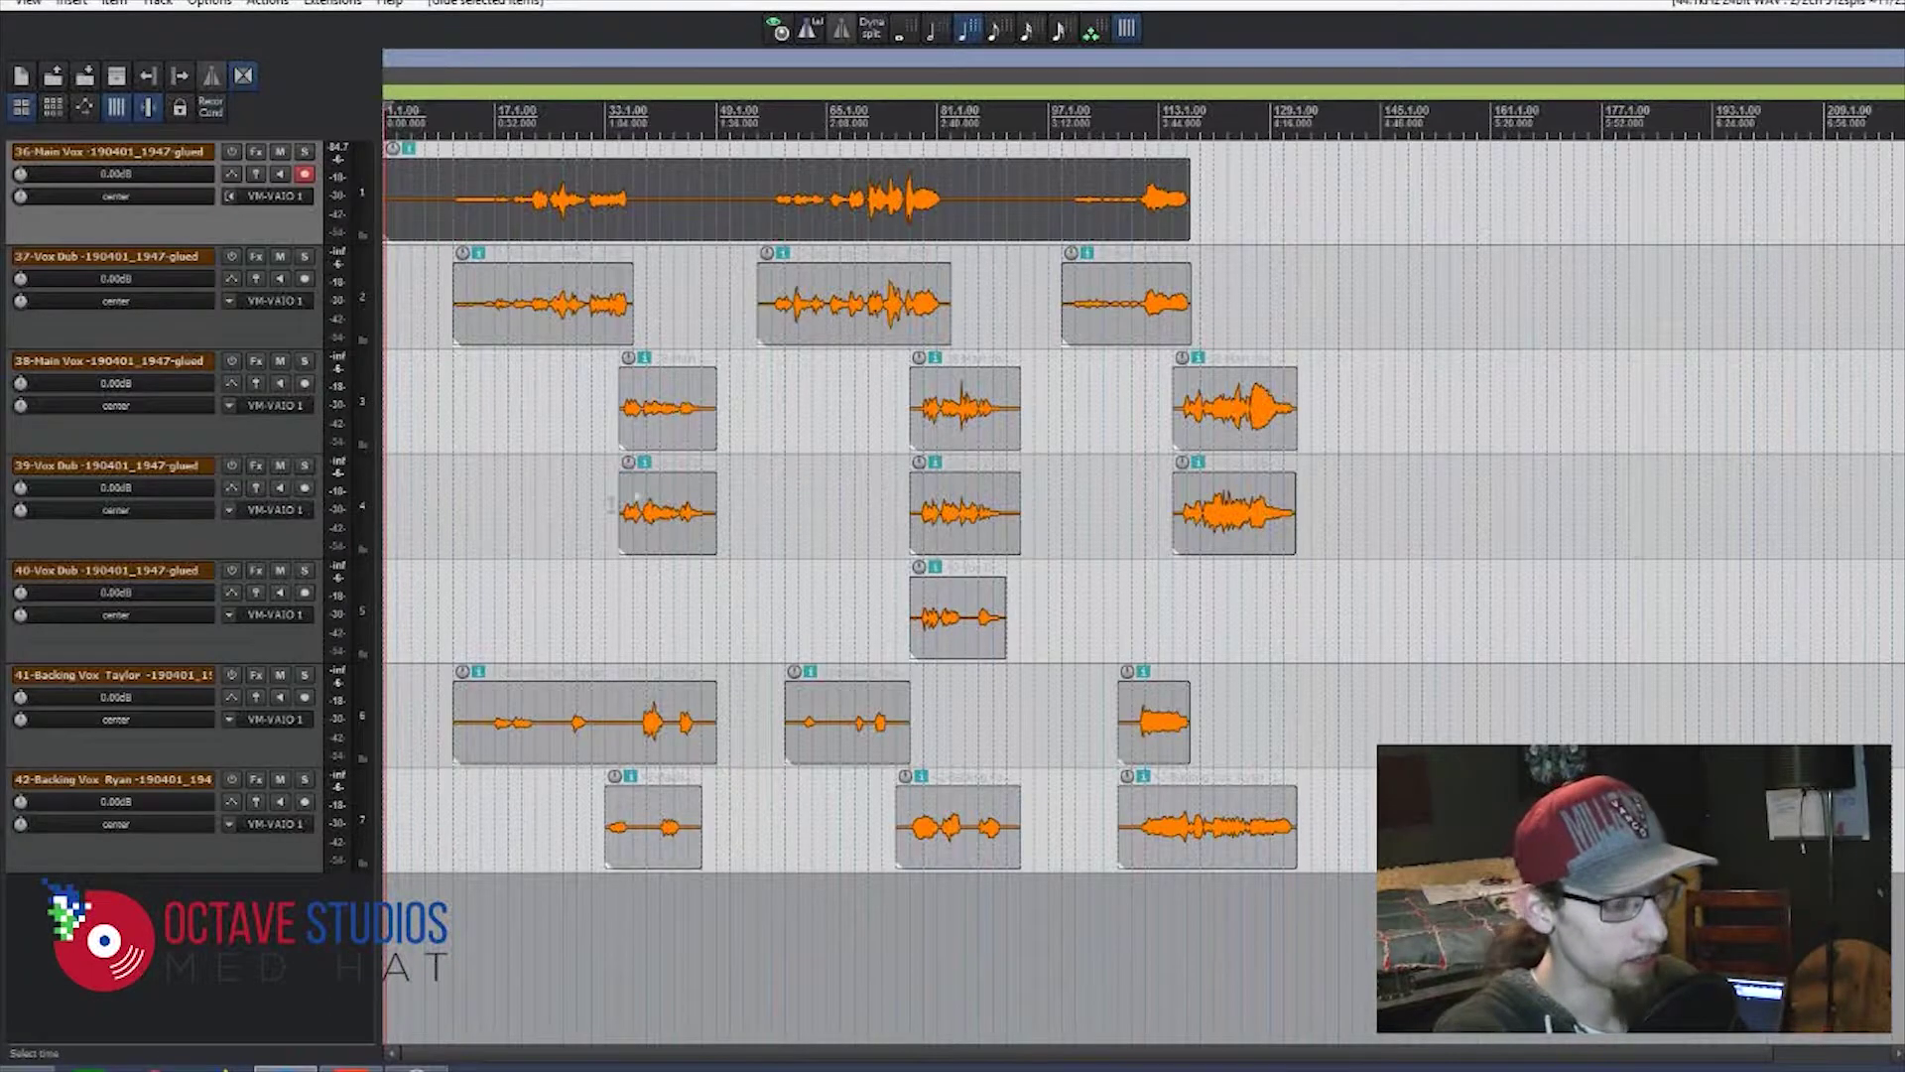
- Delete the first two clips on backing vocal track 41 and extend its remaining clip back to the project start
drag(553, 731, 528, 737)
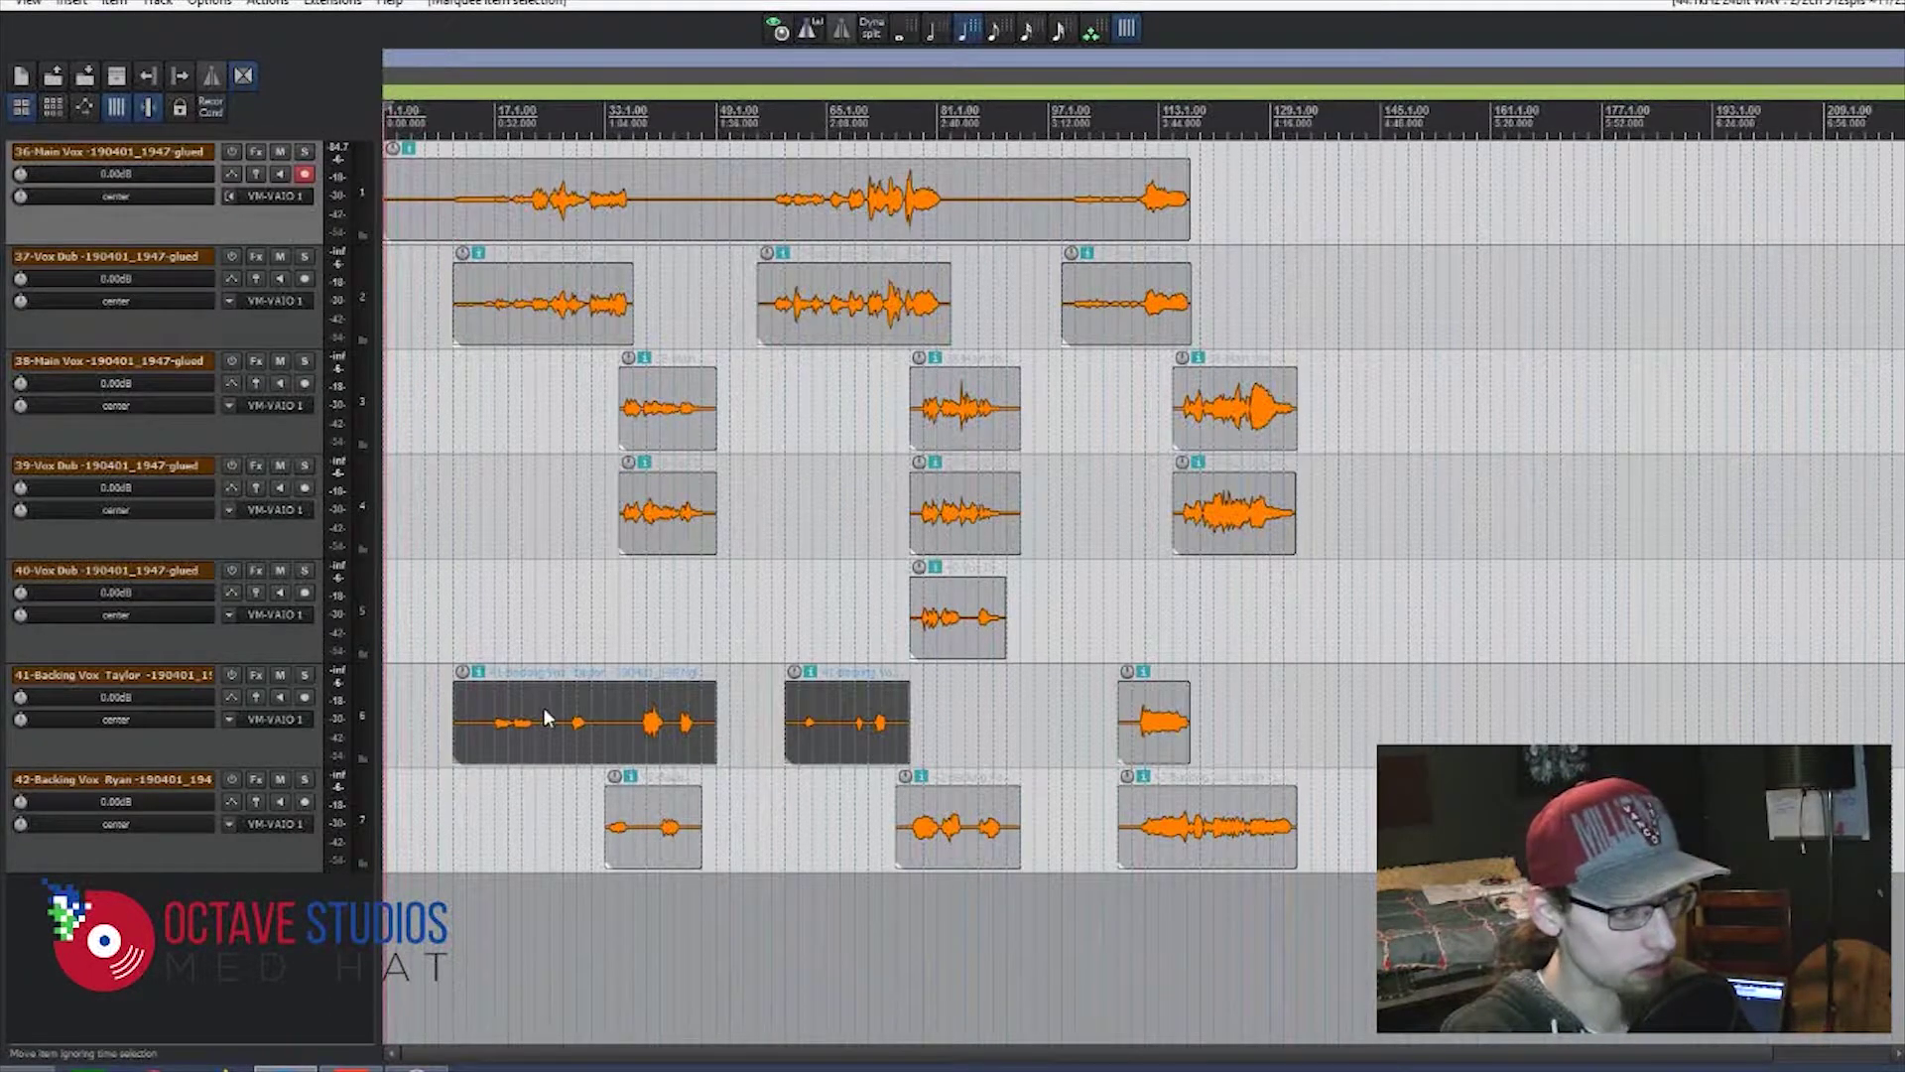
key(Delete)
drag(1113, 739, 407, 735)
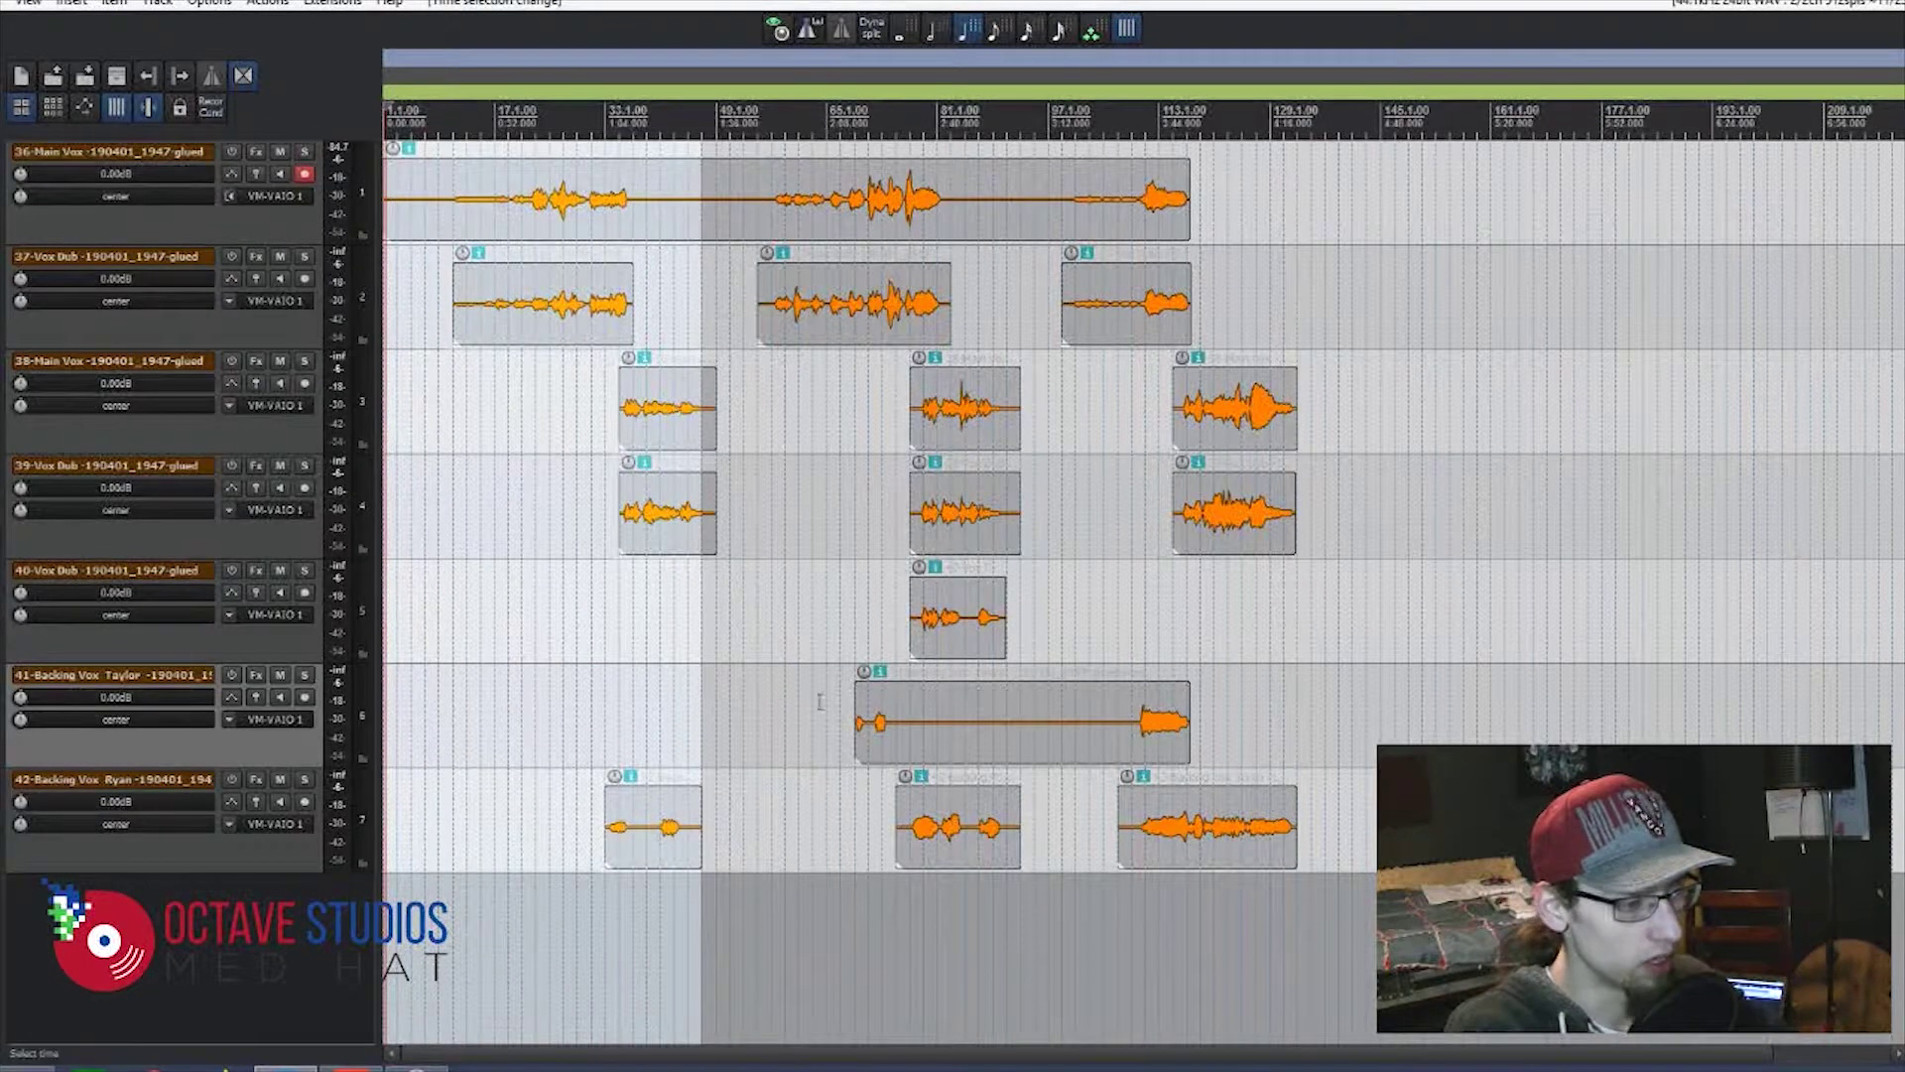
drag(859, 732, 389, 732)
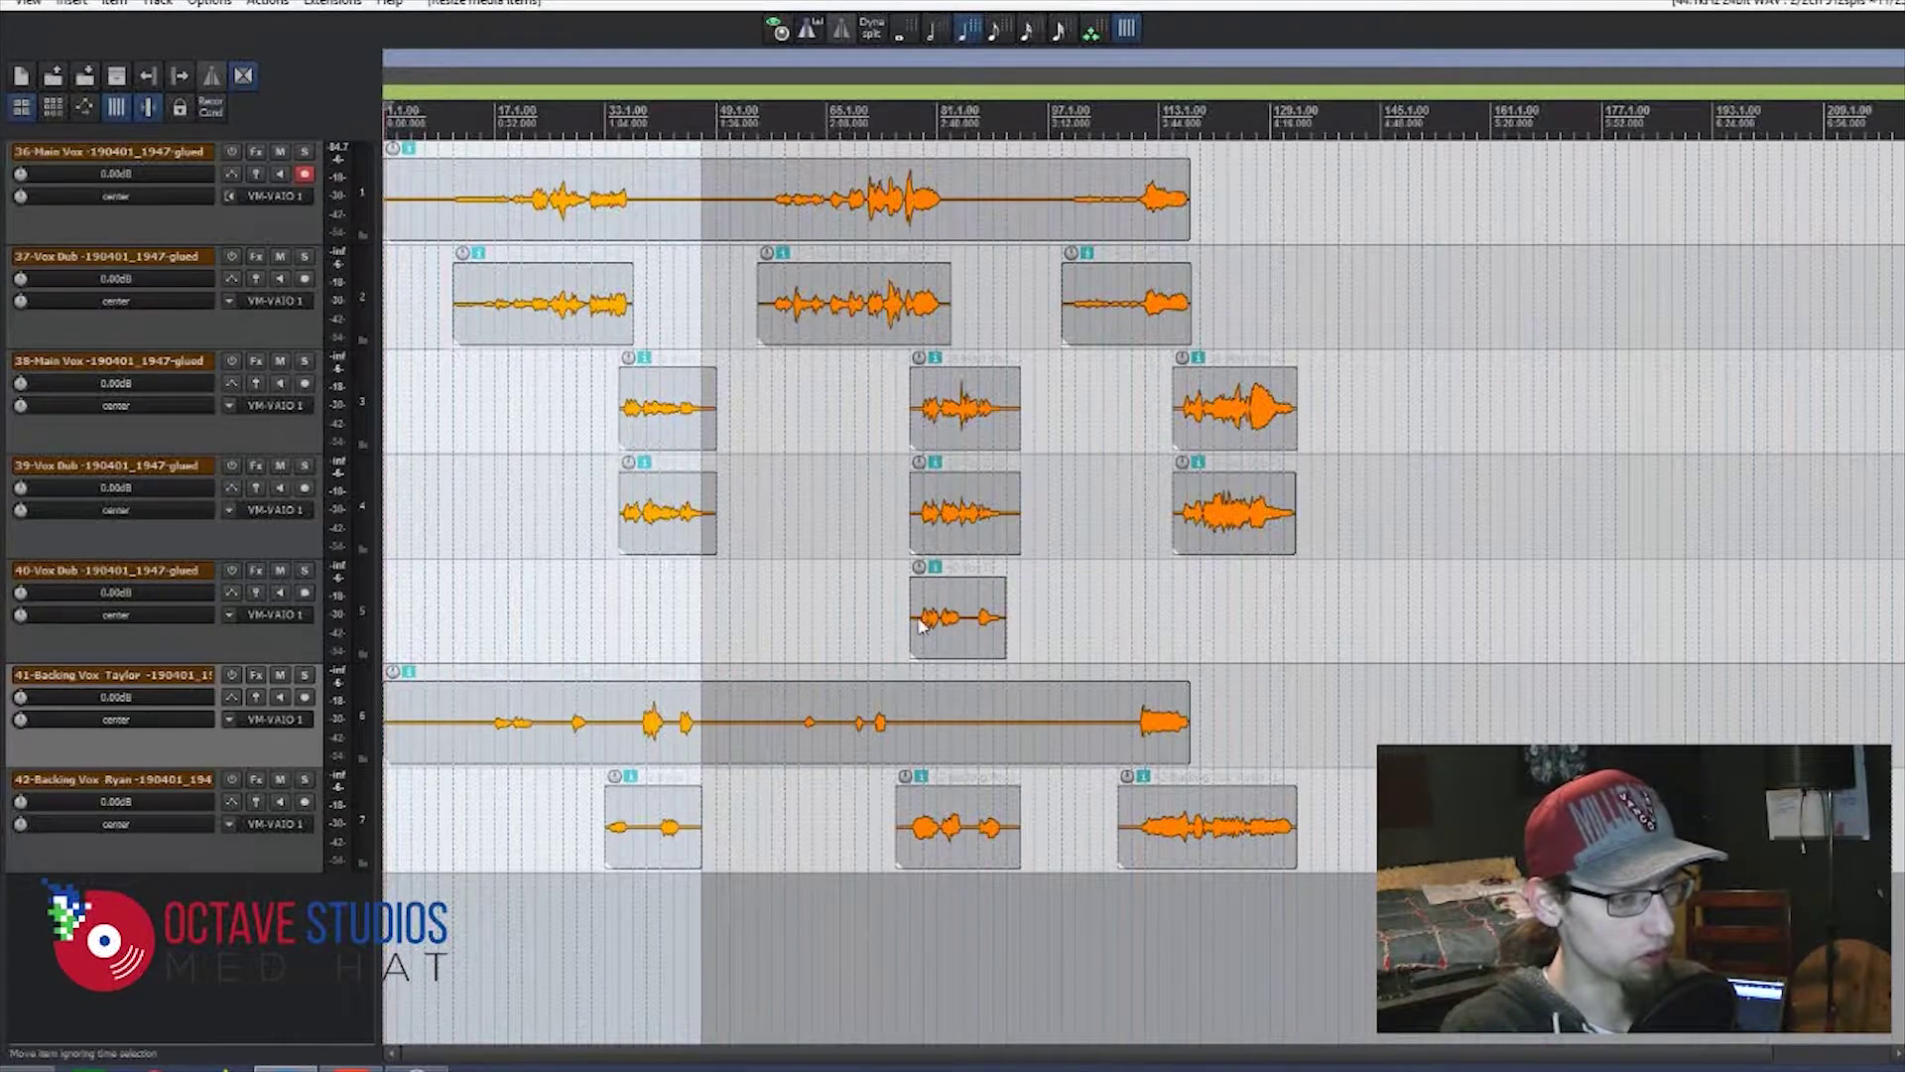
- Try extending the first clips on tracks 37, 38 and 39 back to the project start, and undo the three extensions
drag(623, 527, 389, 526)
drag(619, 434, 389, 433)
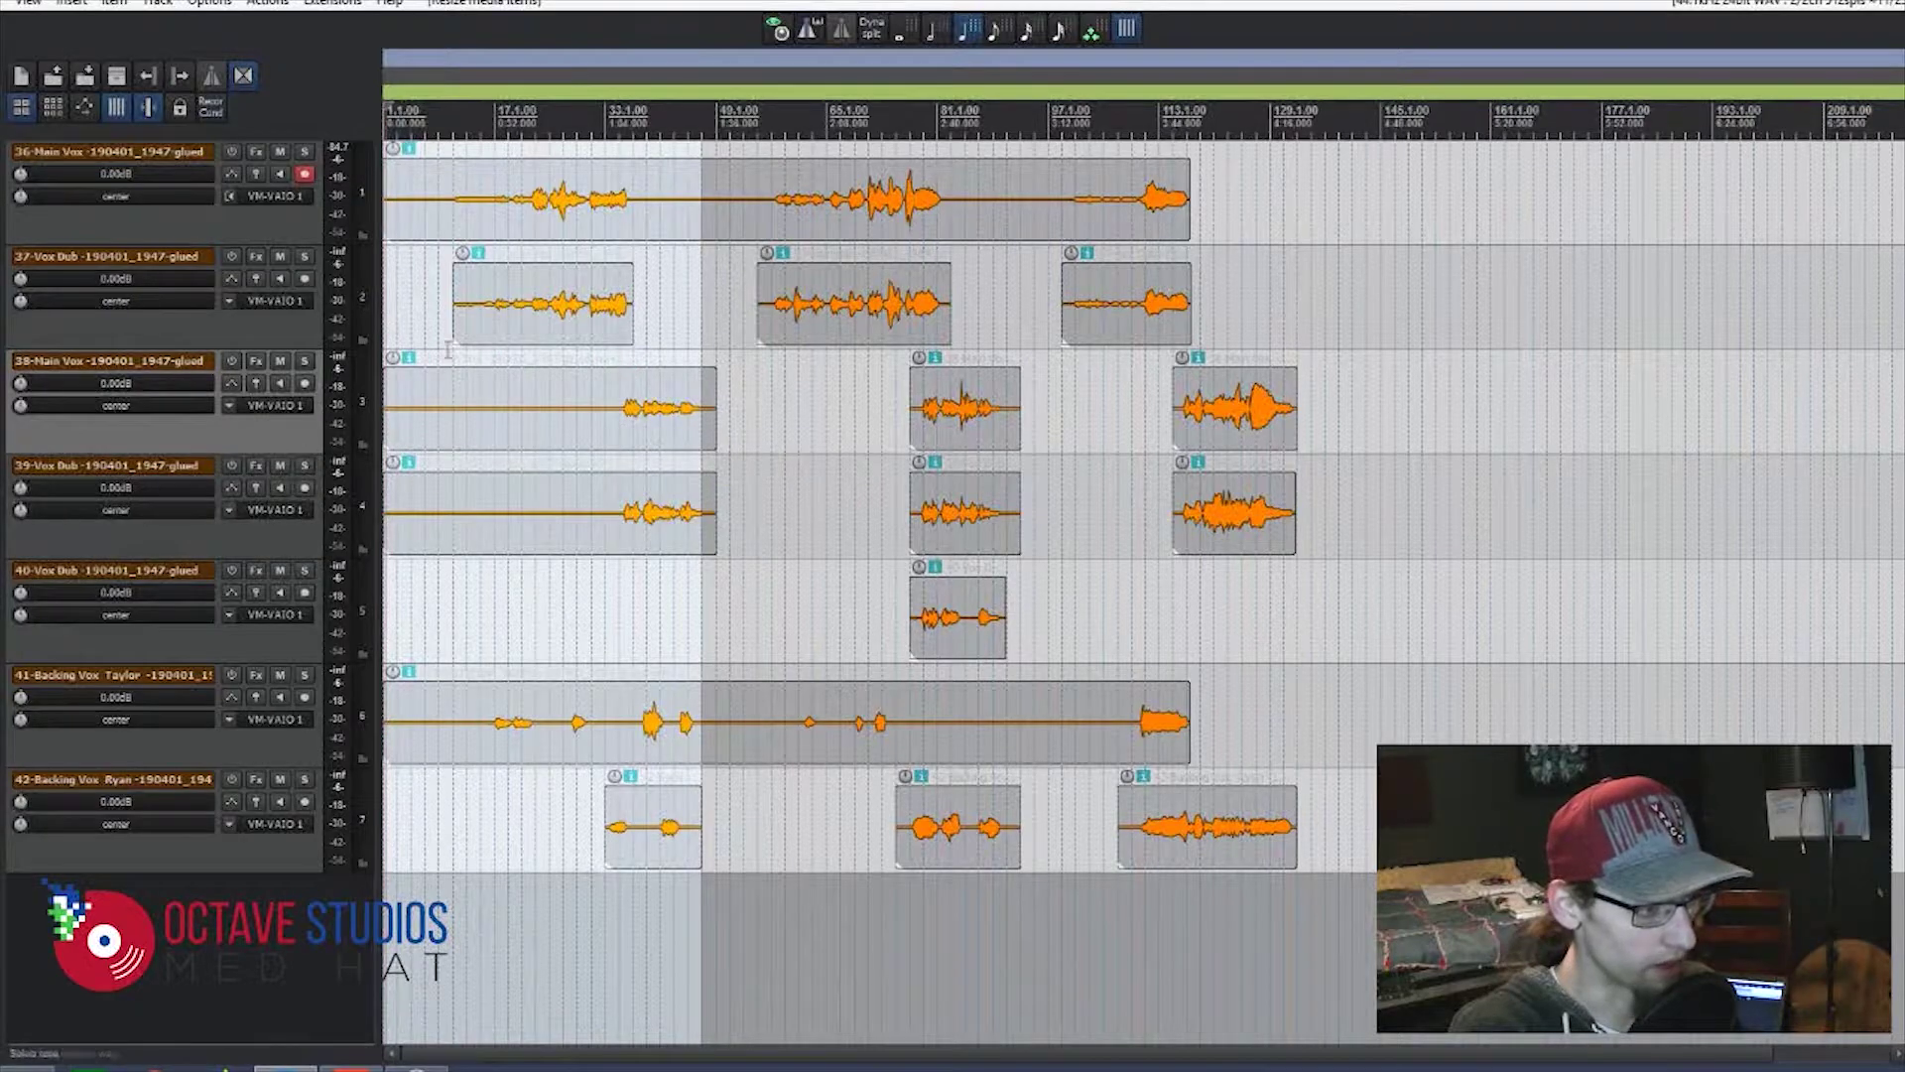
drag(455, 331, 389, 330)
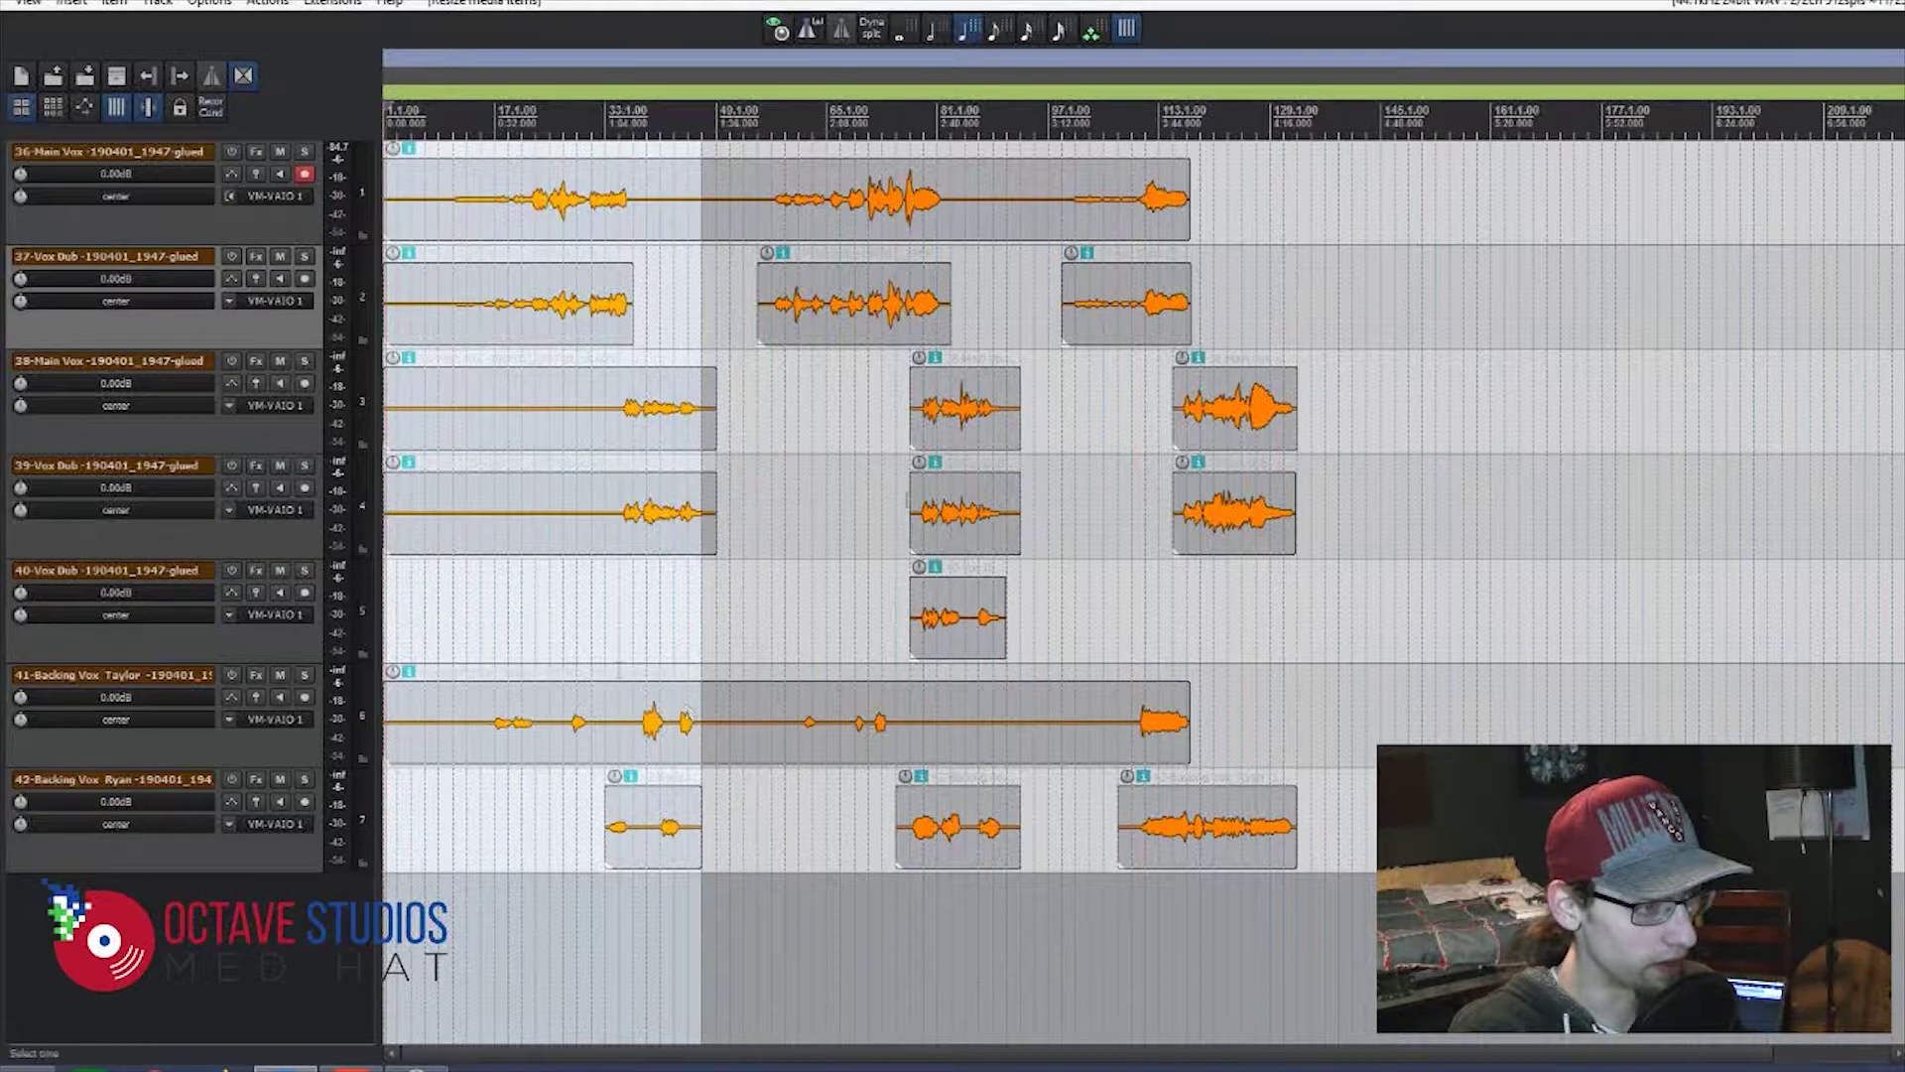
mouse_move(632, 314)
mouse_down()
mouse_move(758, 311)
mouse_move(635, 320)
mouse_up()
key(ctrl+z)
key(ctrl+z)
key(ctrl+z)
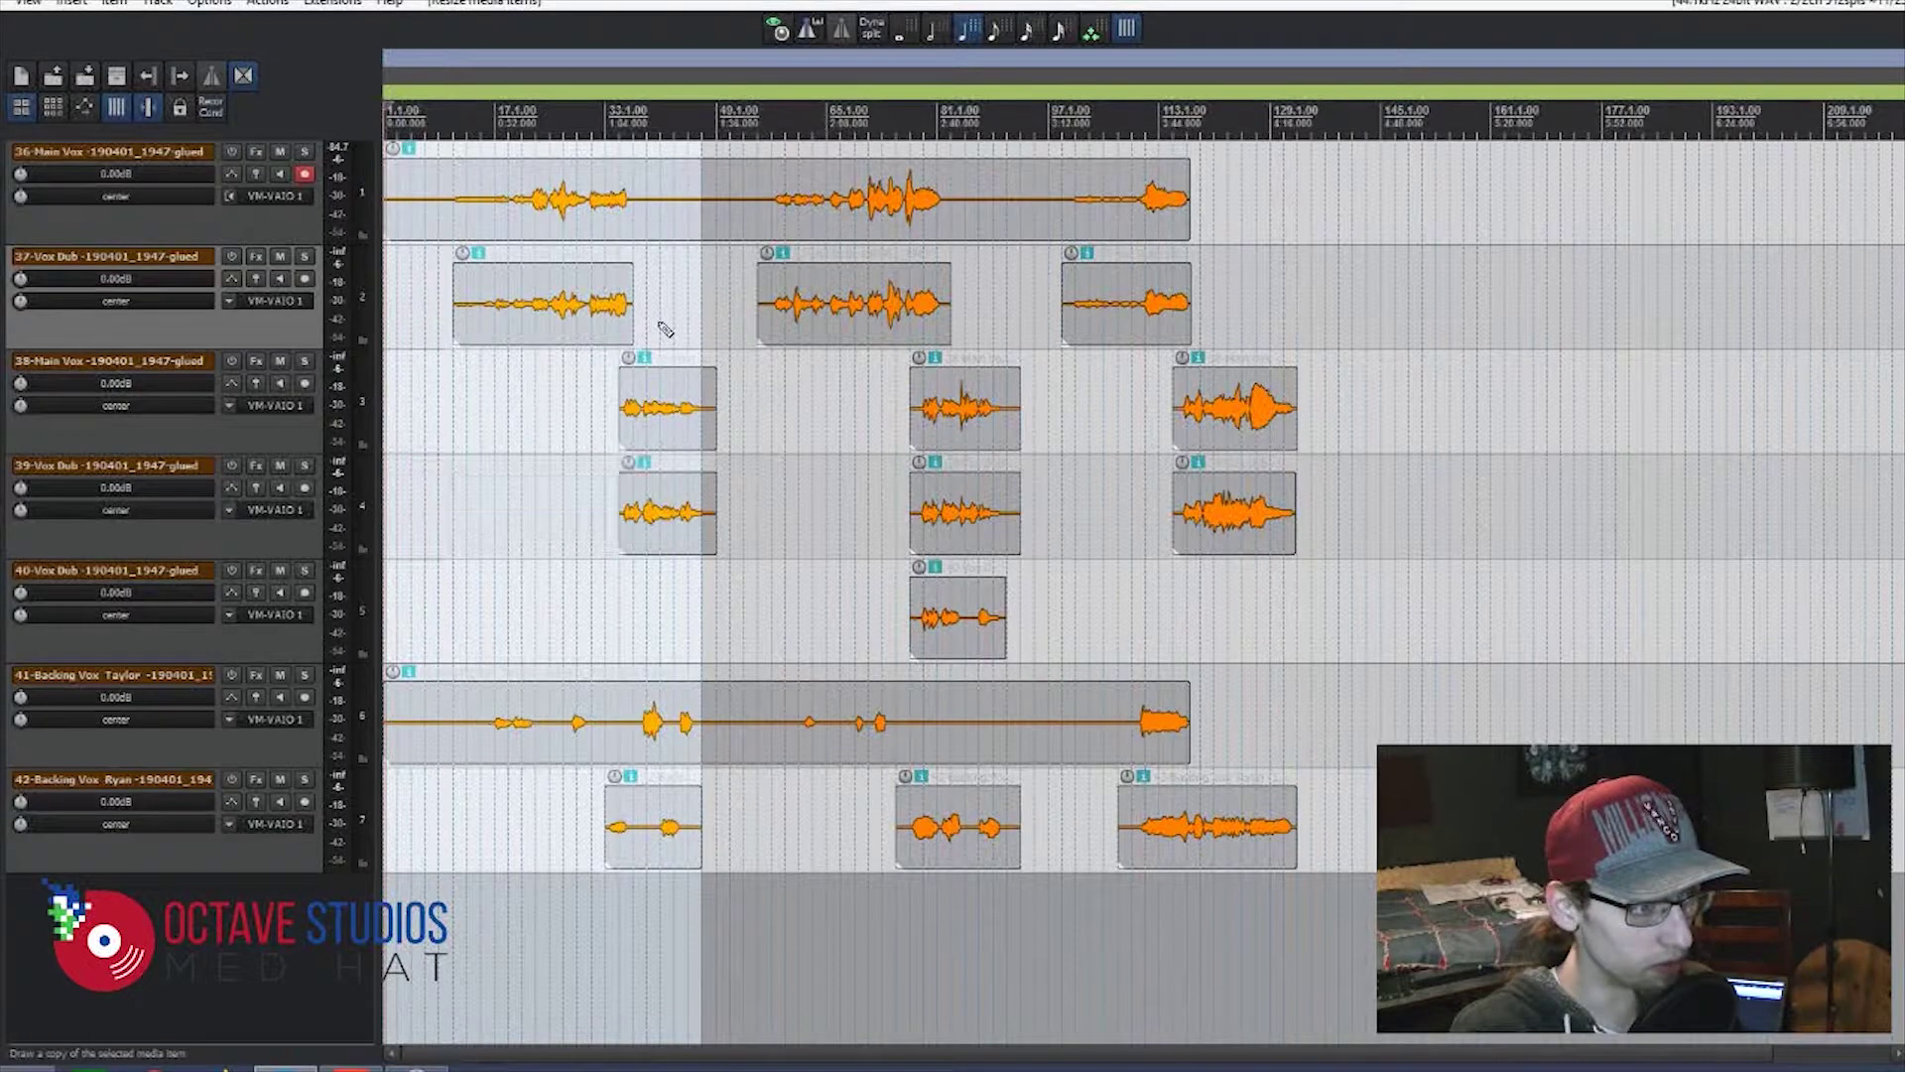
- Set the time selection from the project start to the end of the last vocal clips, about 4:24 long
click(310, 217)
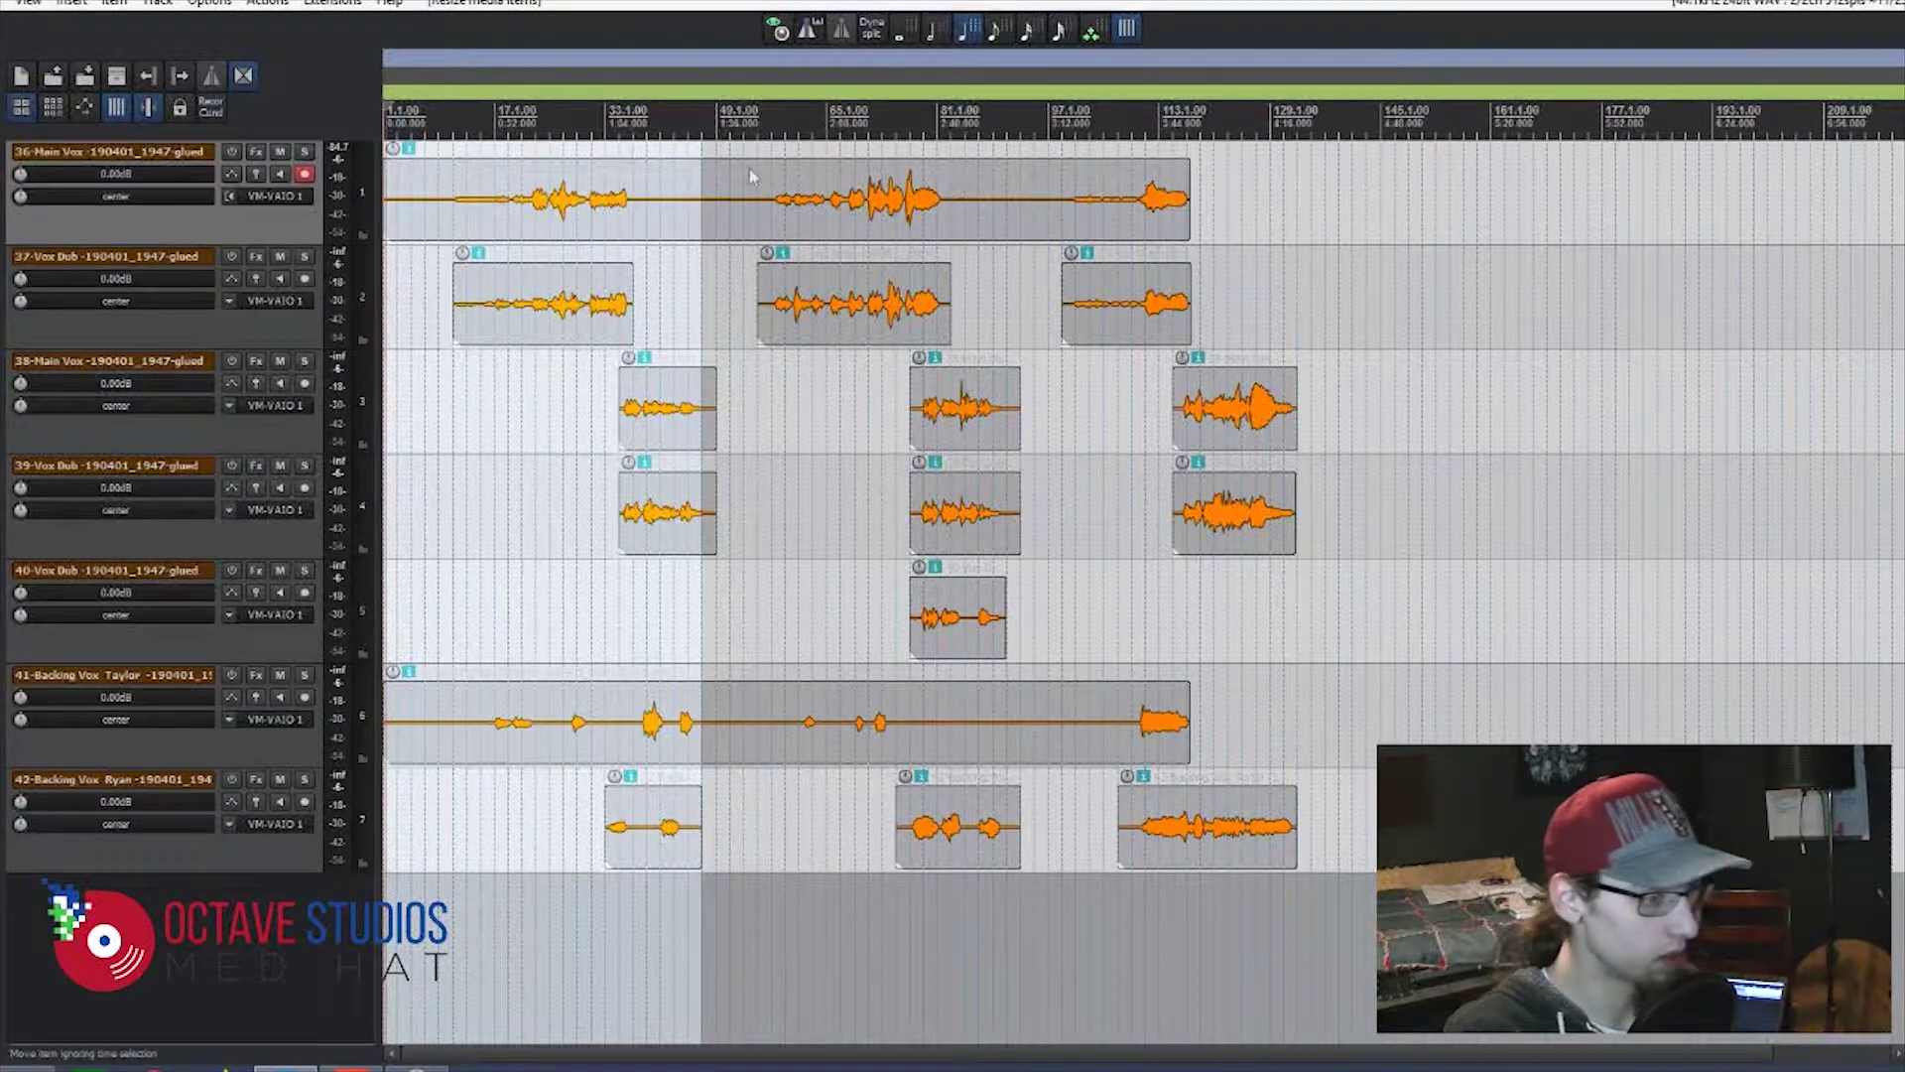
drag(1355, 239, 387, 238)
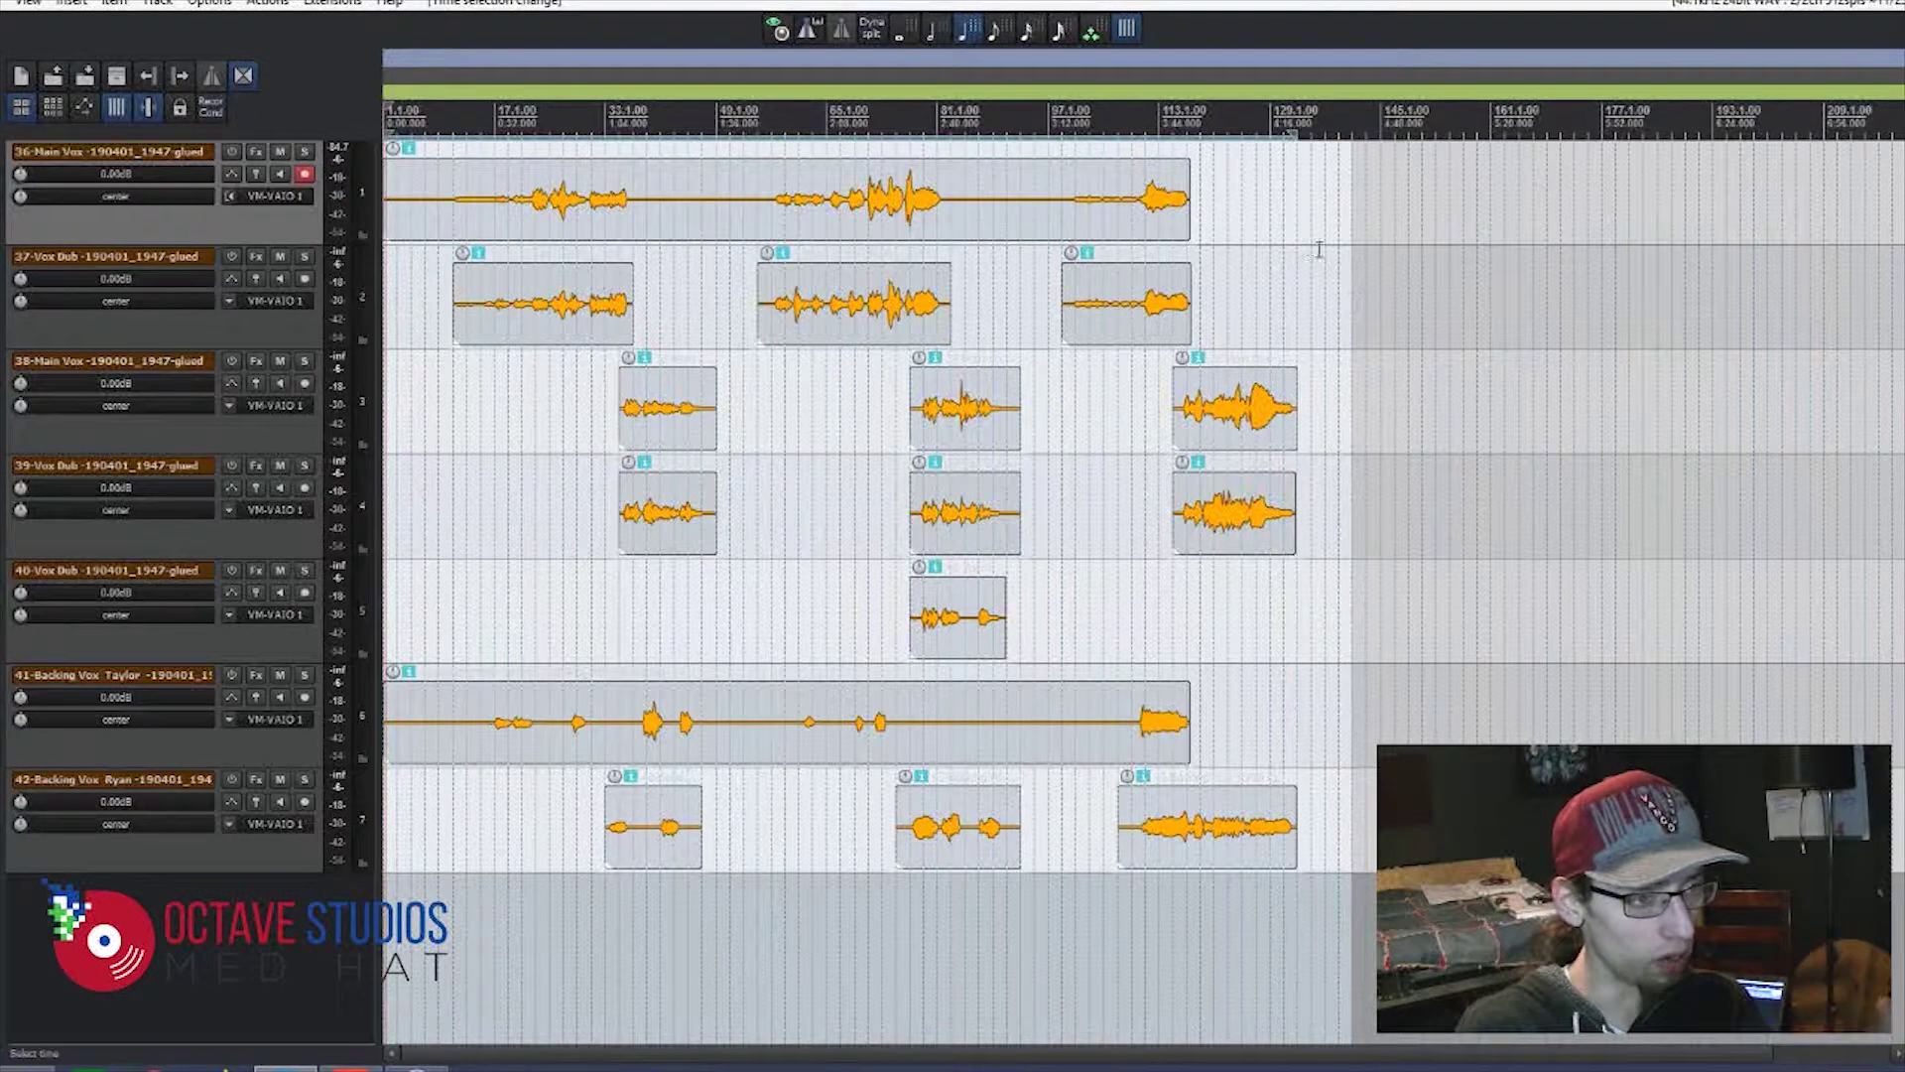
drag(1338, 308, 1297, 308)
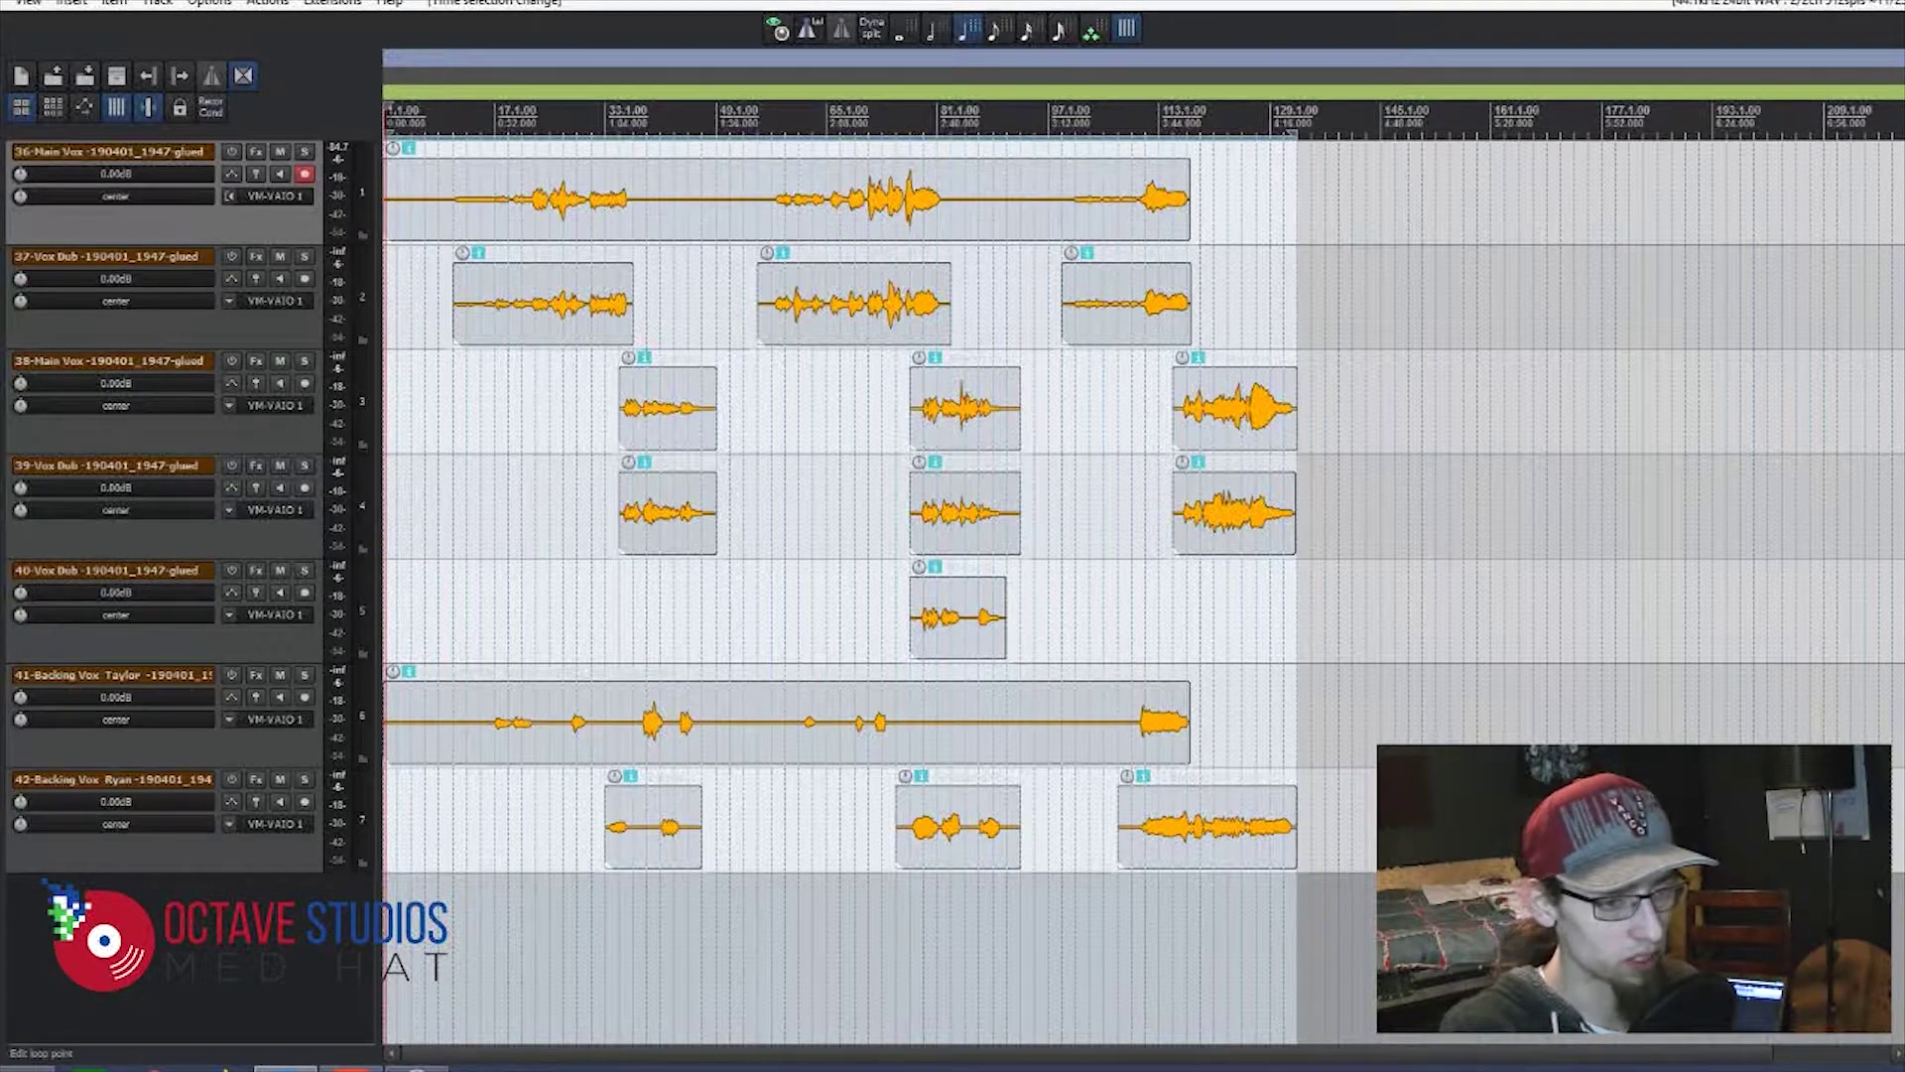
- Add a marker named Verse at measure 17 and remove it
click(495, 121)
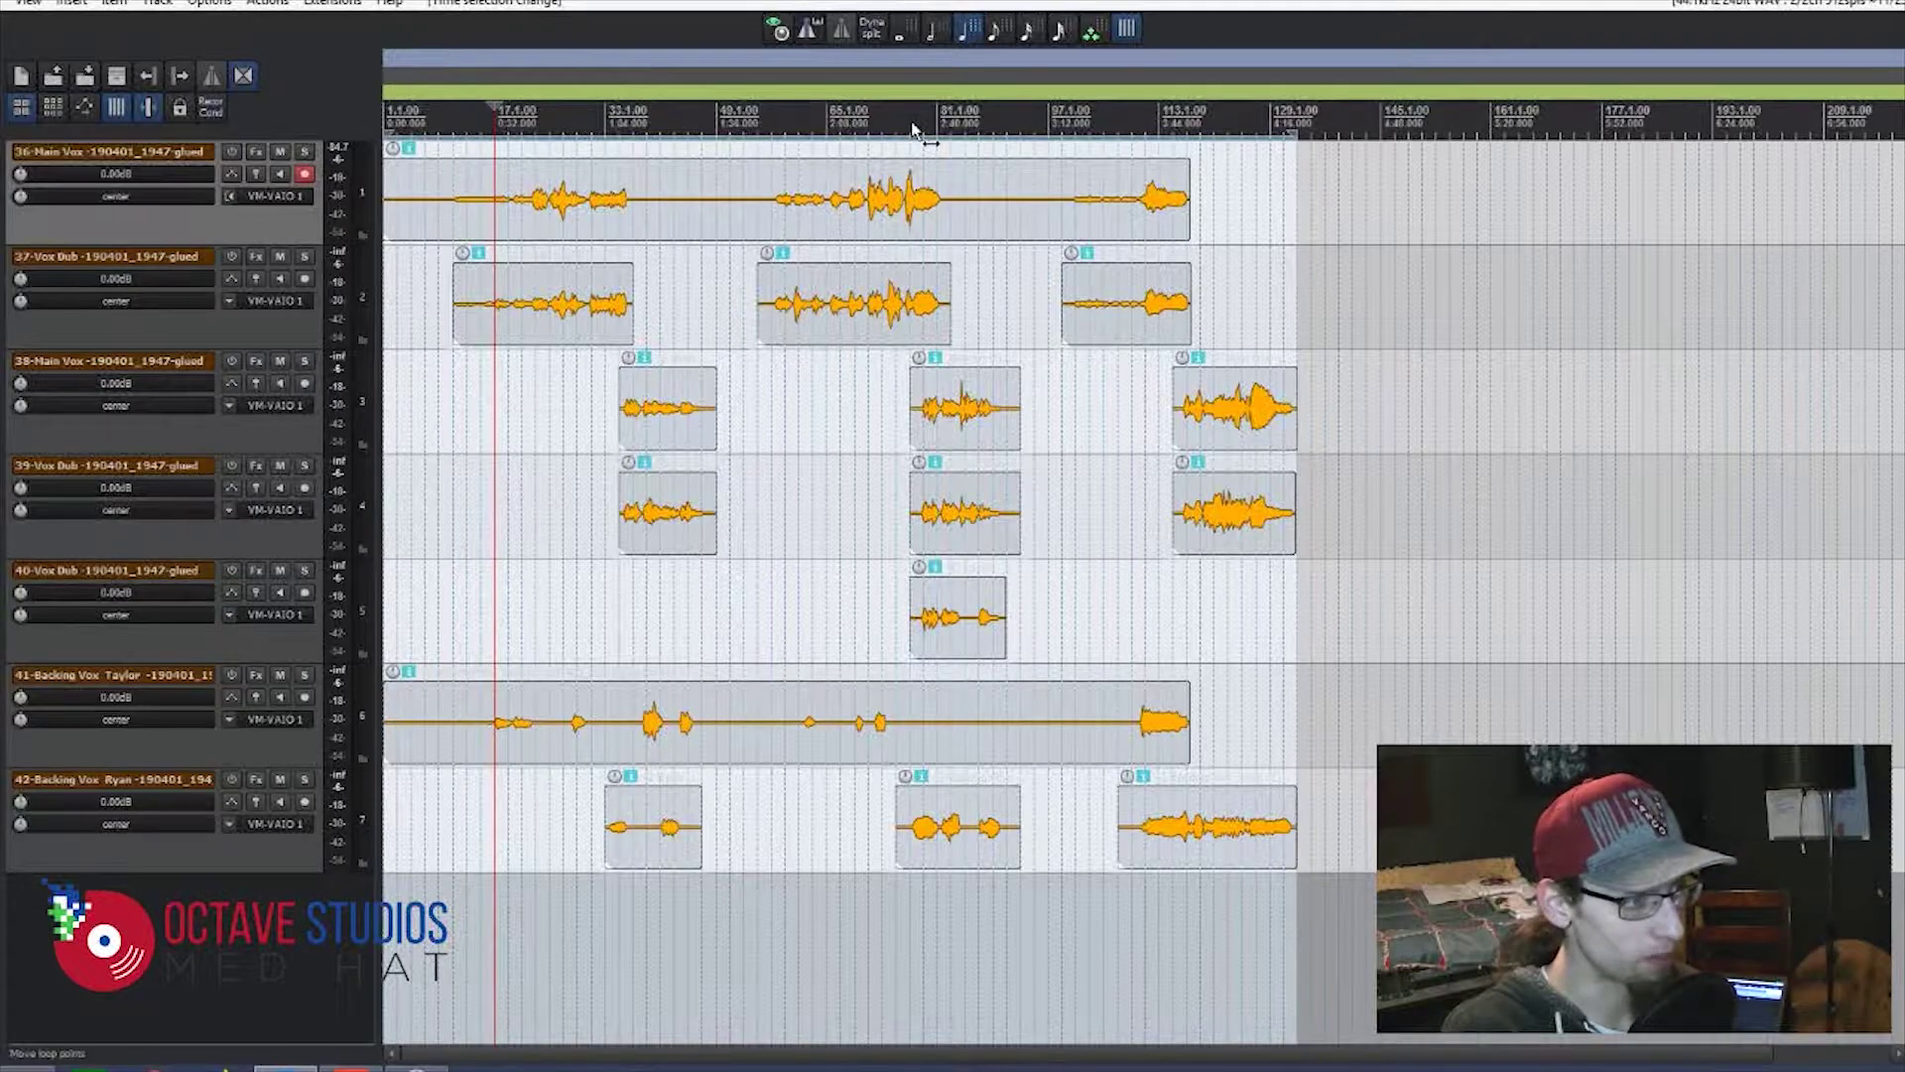
key(shift+m)
text(Verse)
key(Return)
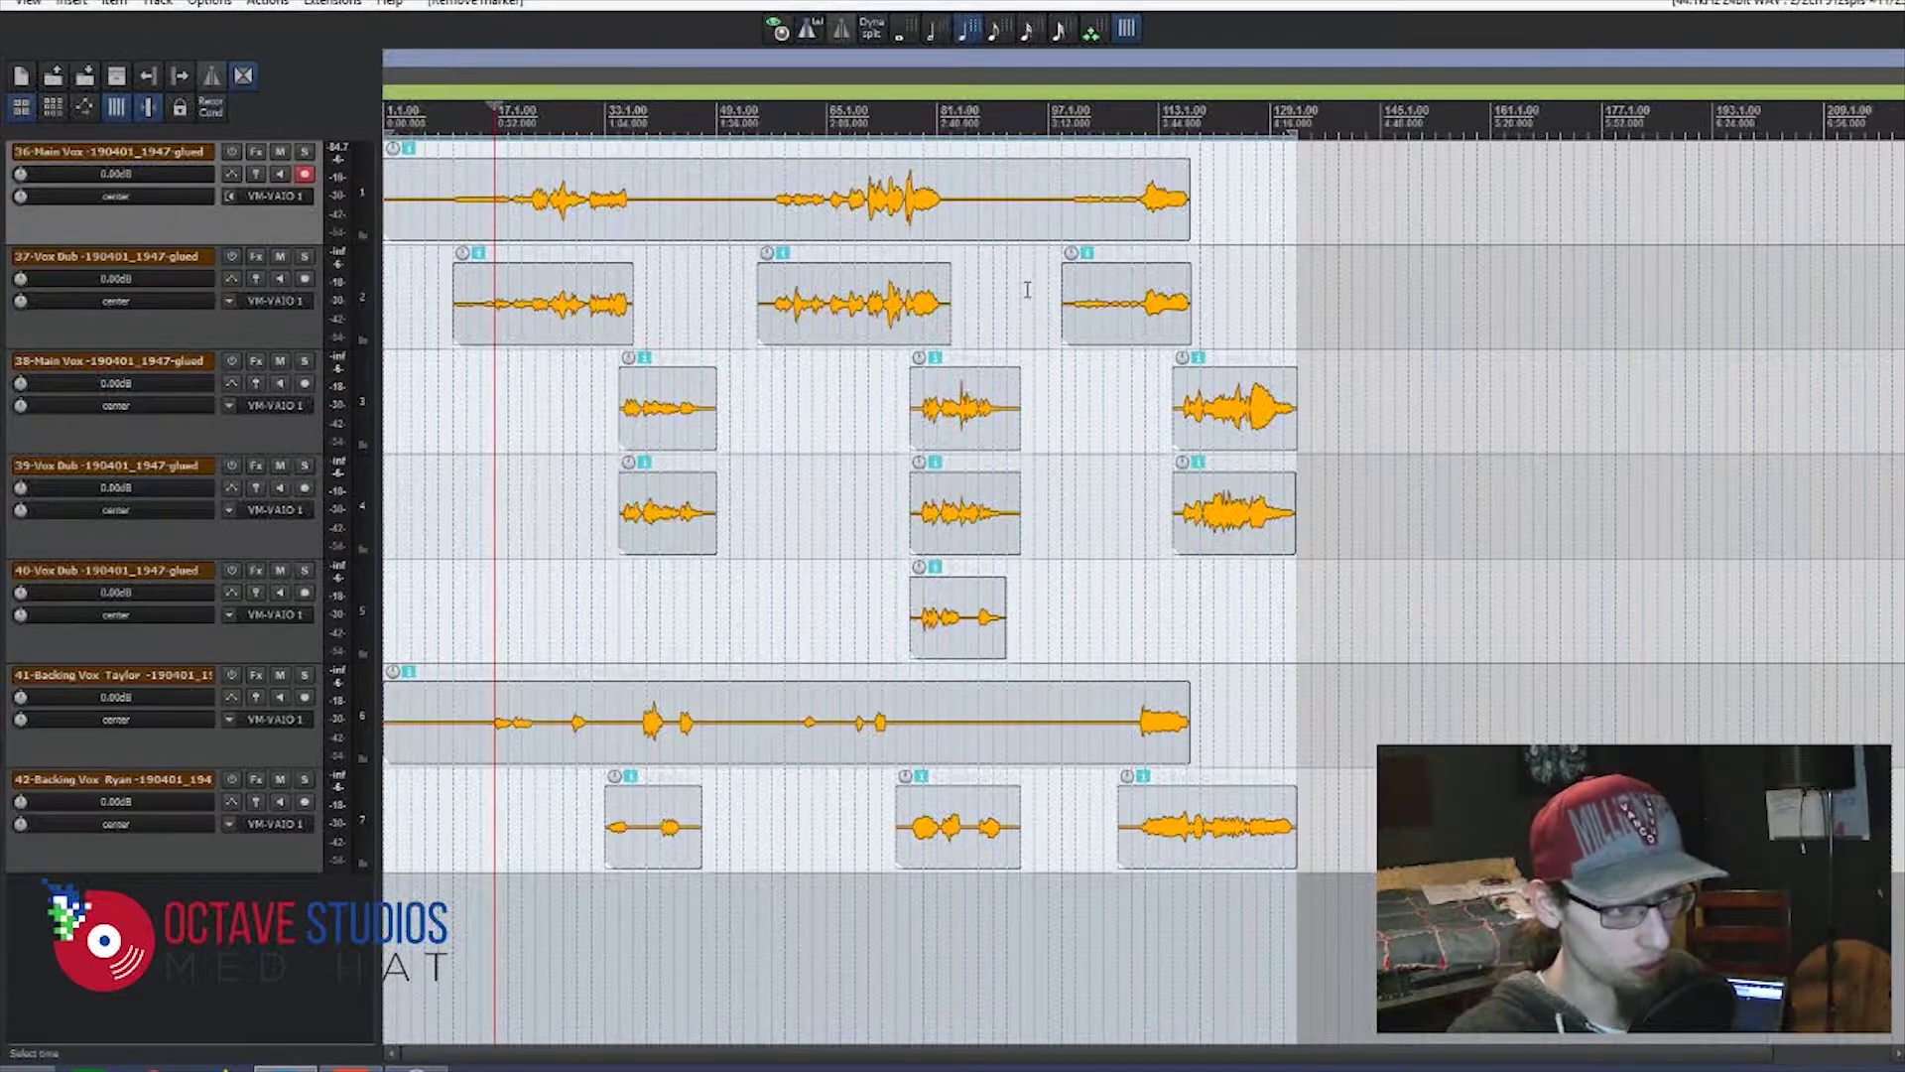
scroll(1030, 287, up, 5)
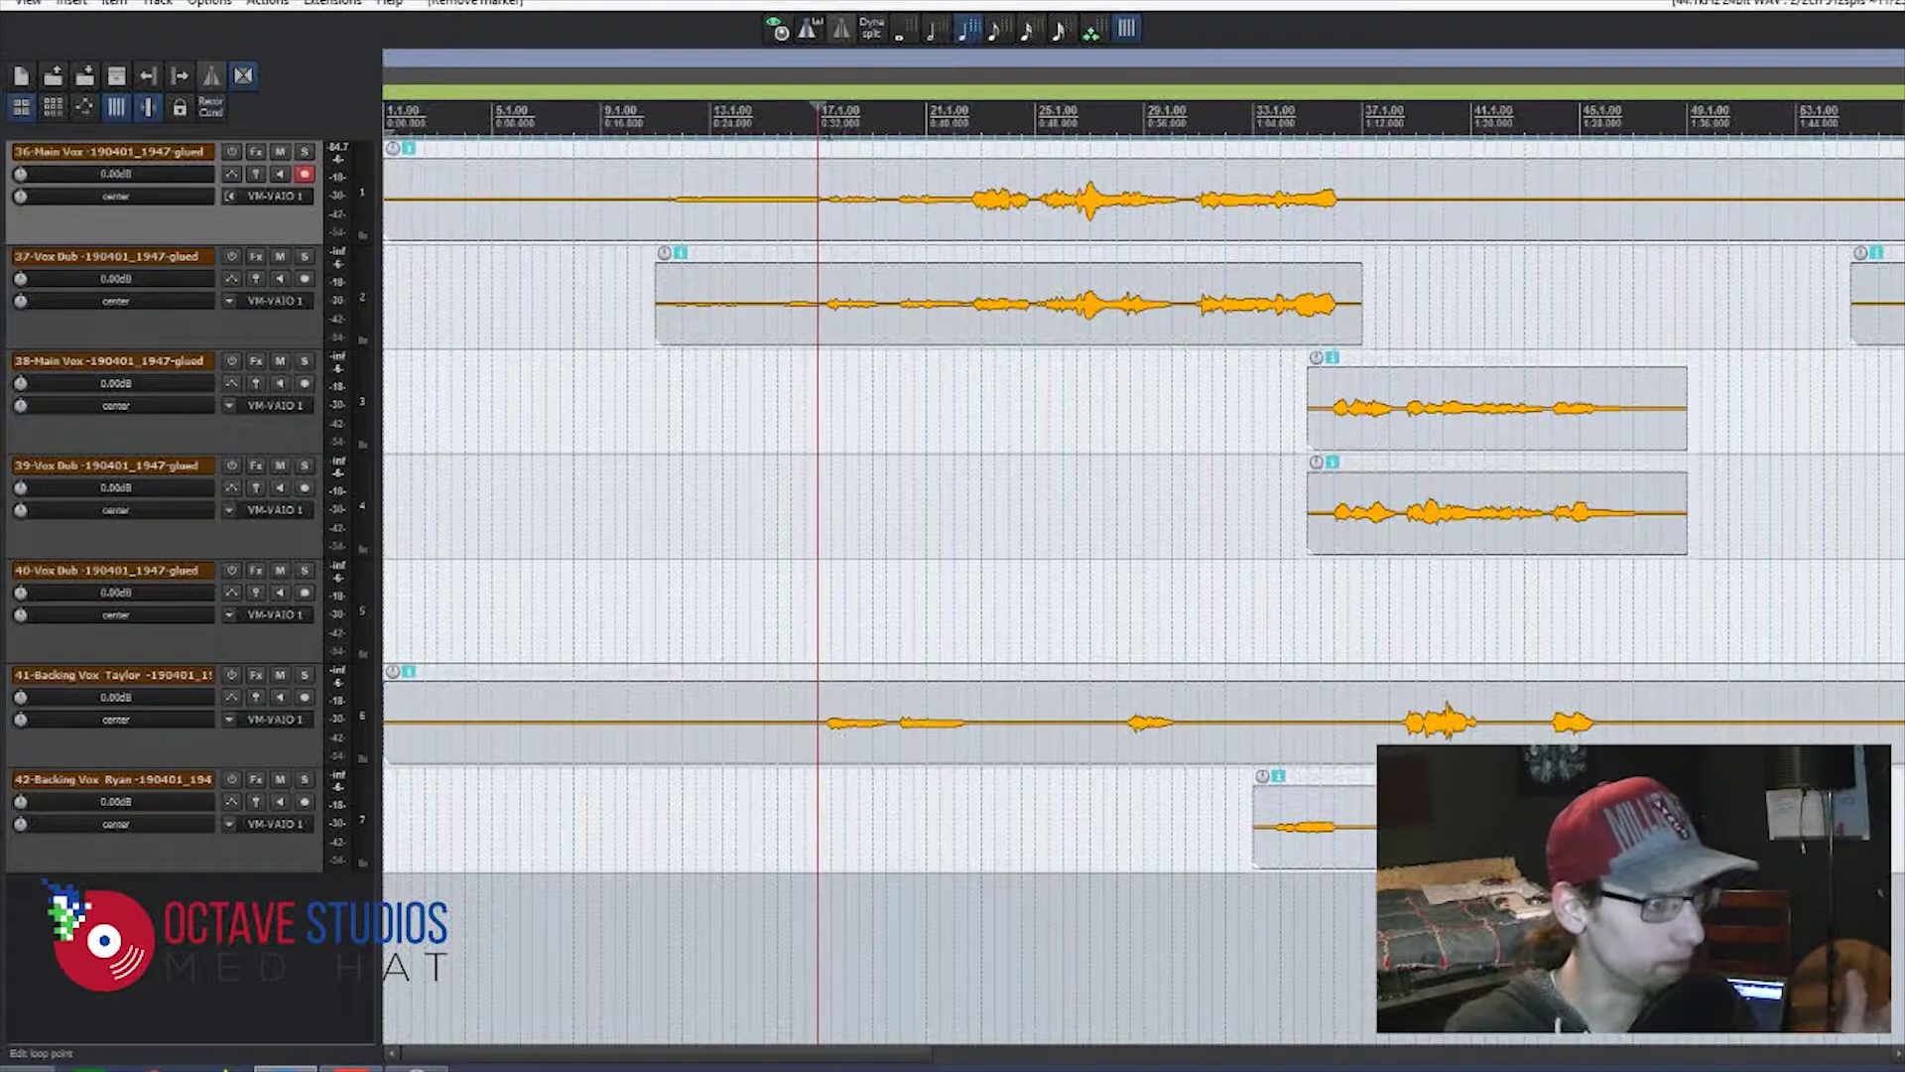
click(1362, 119)
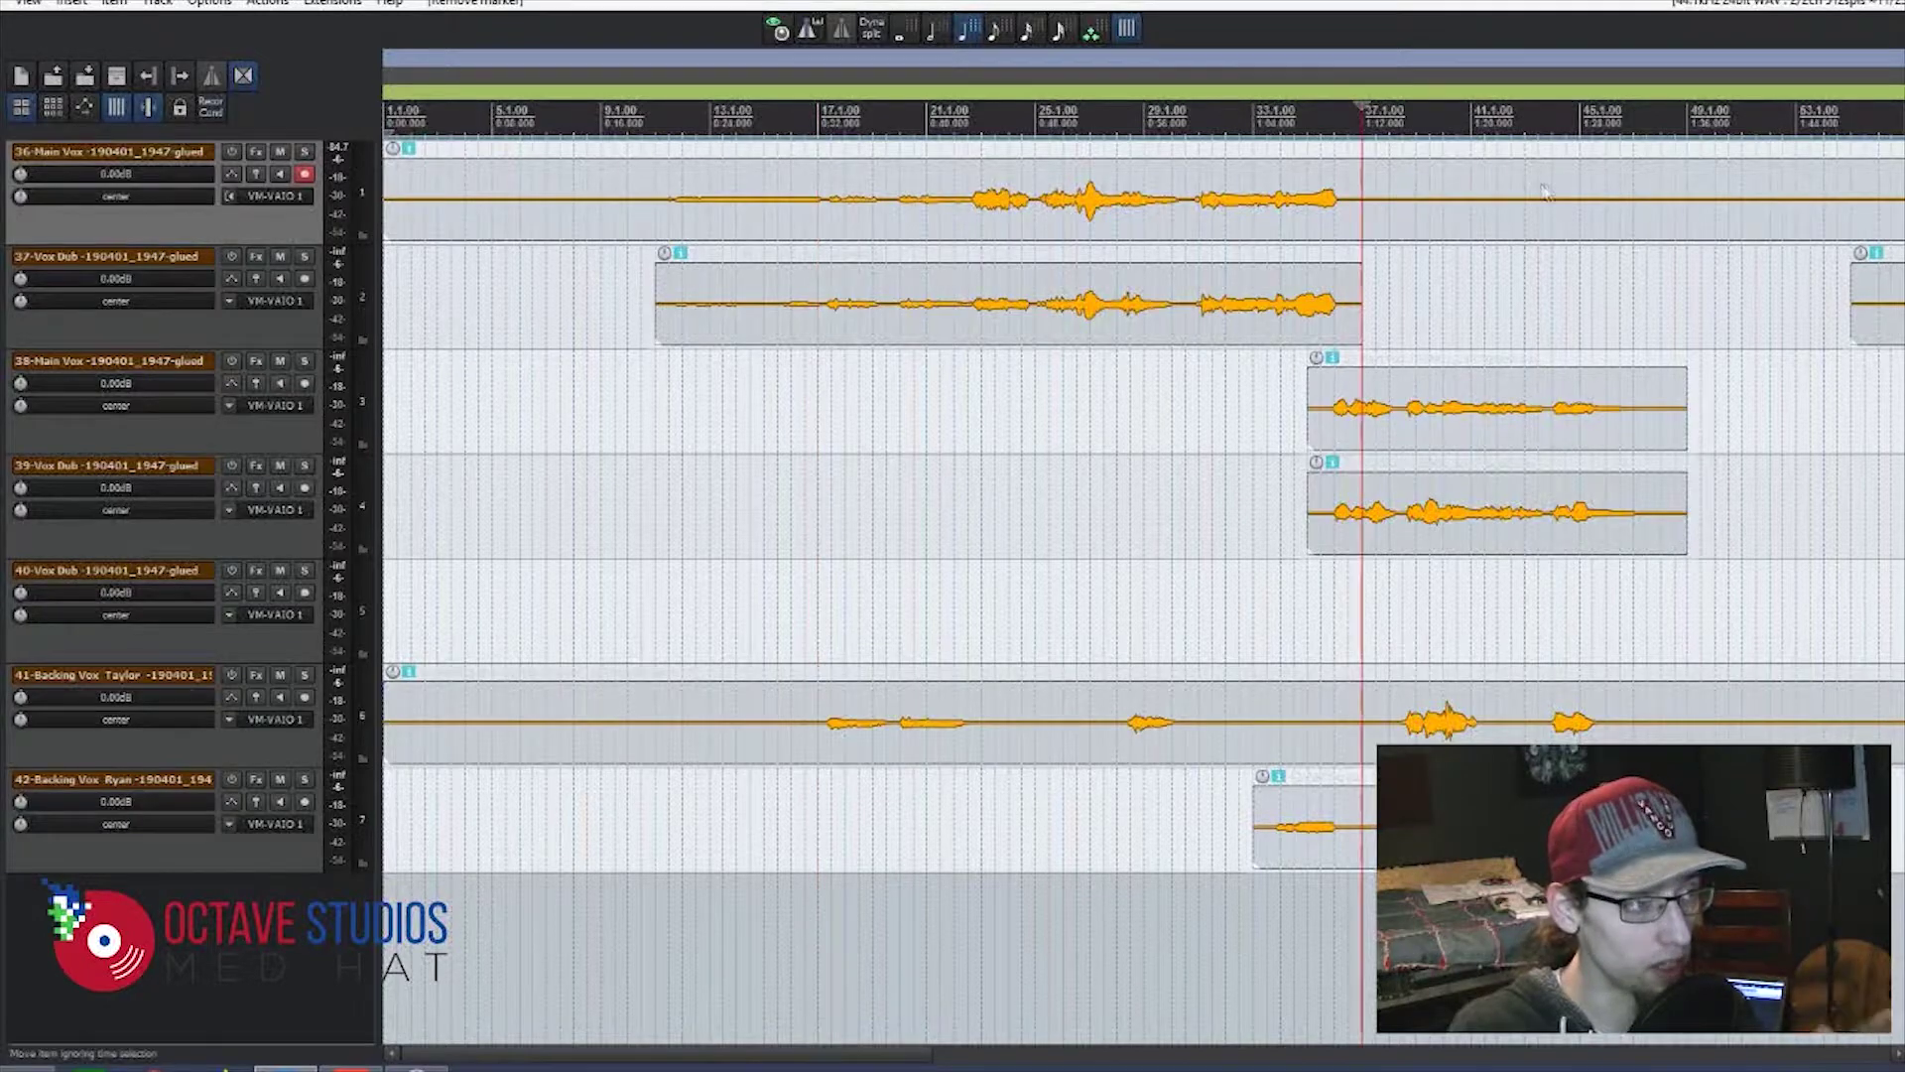
scroll(1508, 189, down, 3)
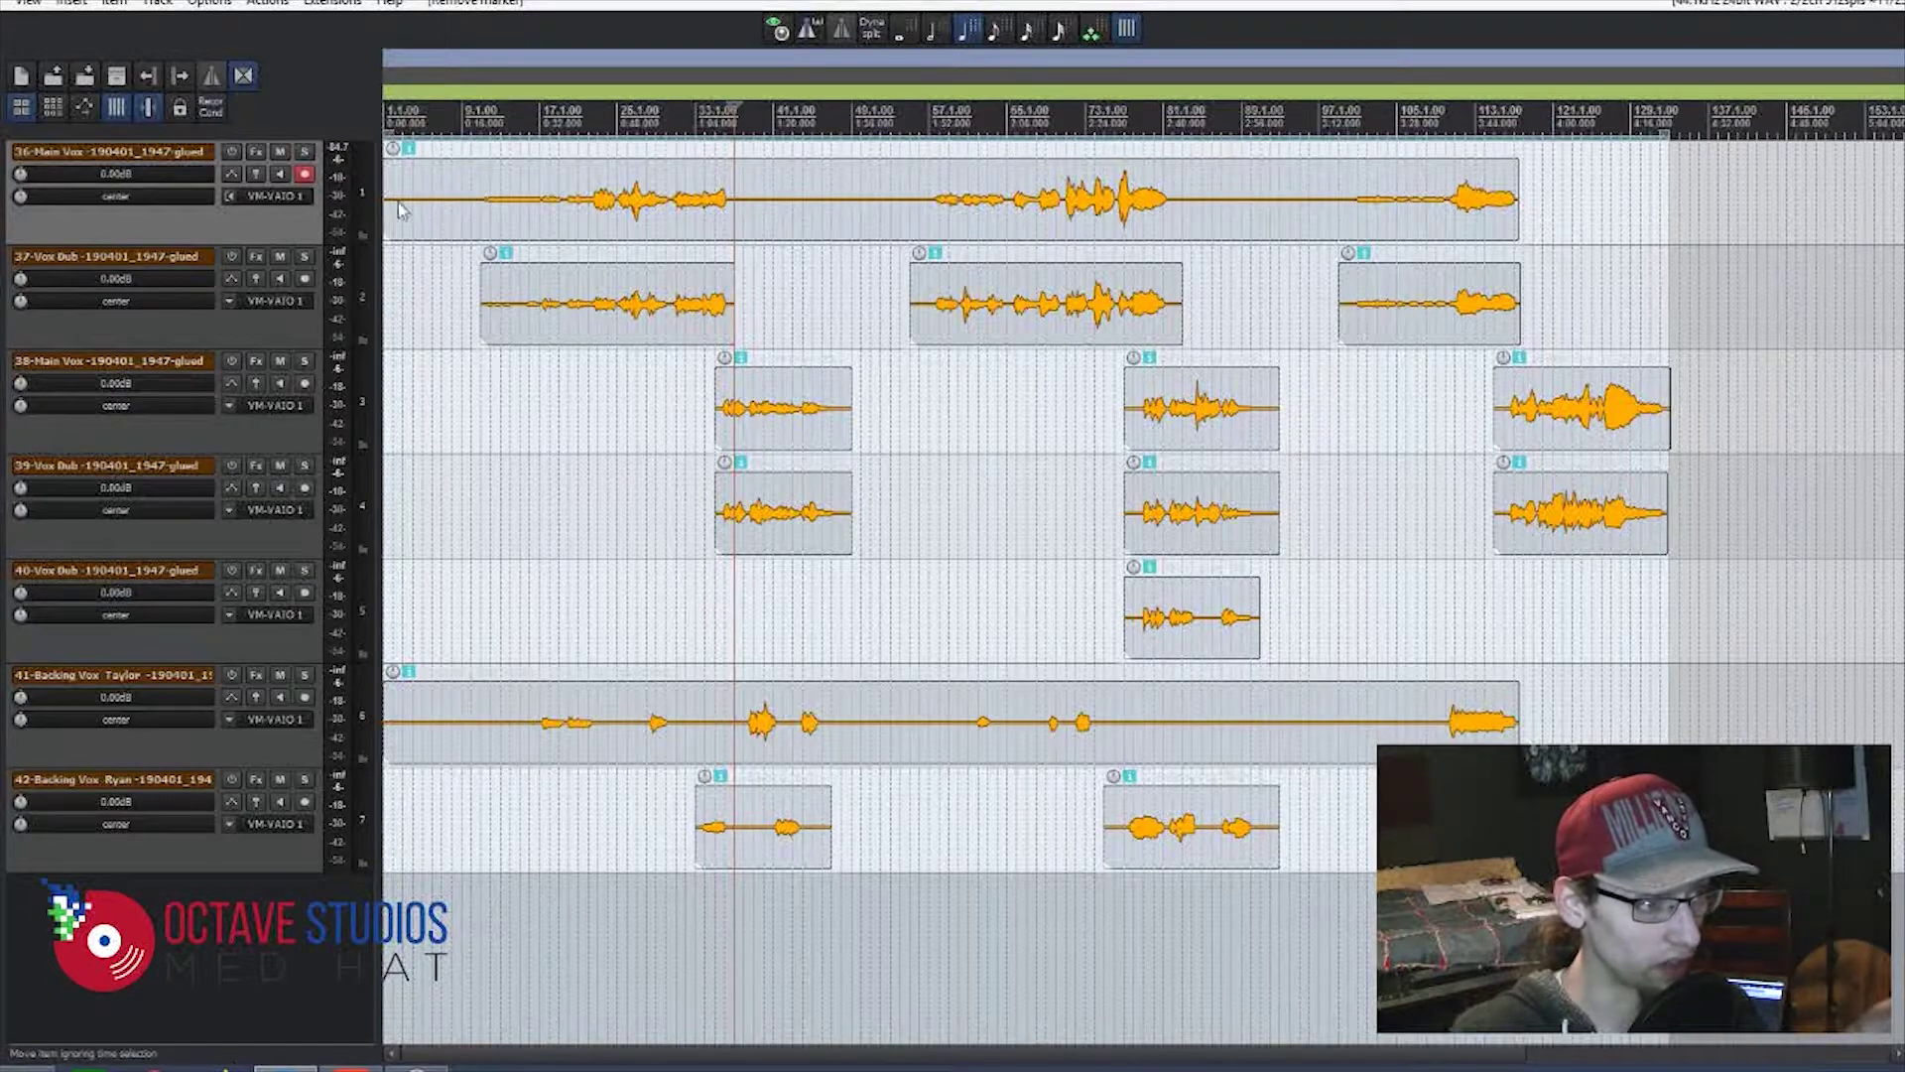
scroll(426, 188, down, 4)
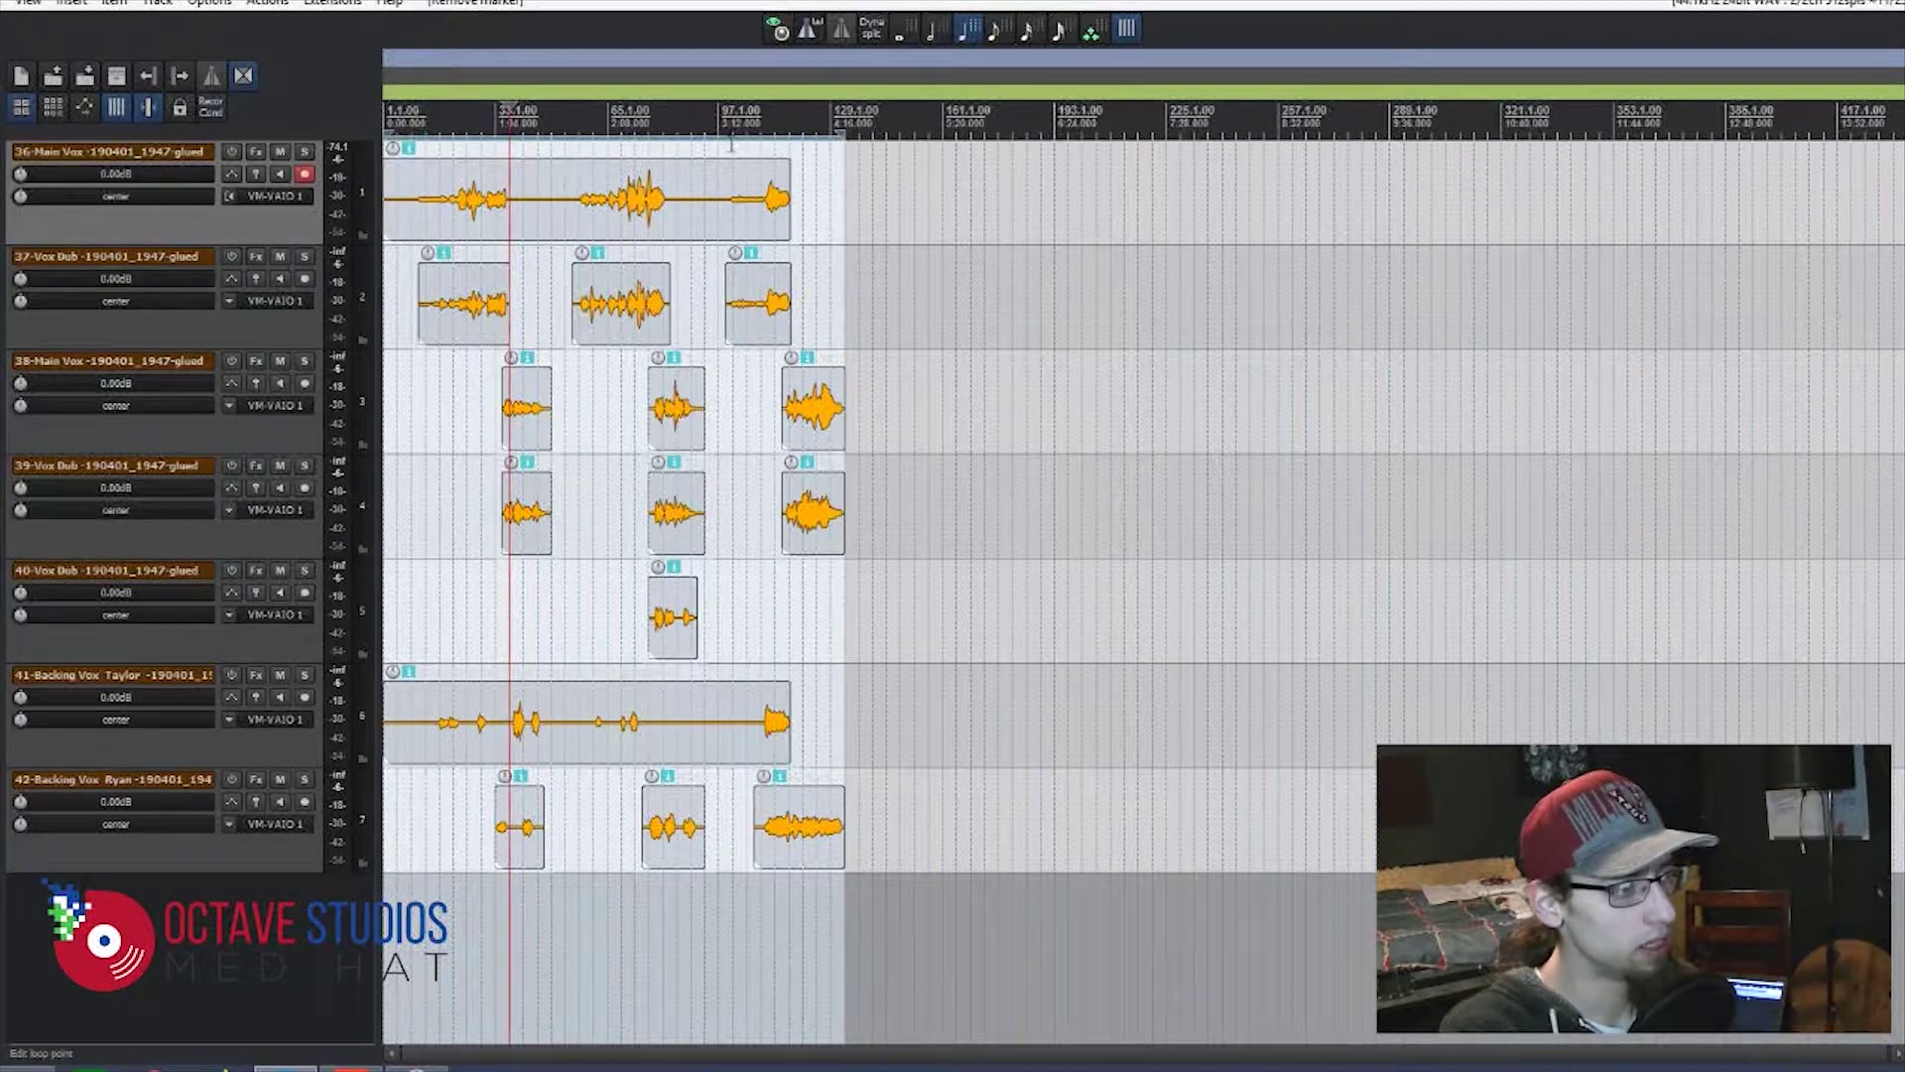
- Open the Consolidate/Export tracks settings and check the output folder chooser without changing the directory
click(1, 2)
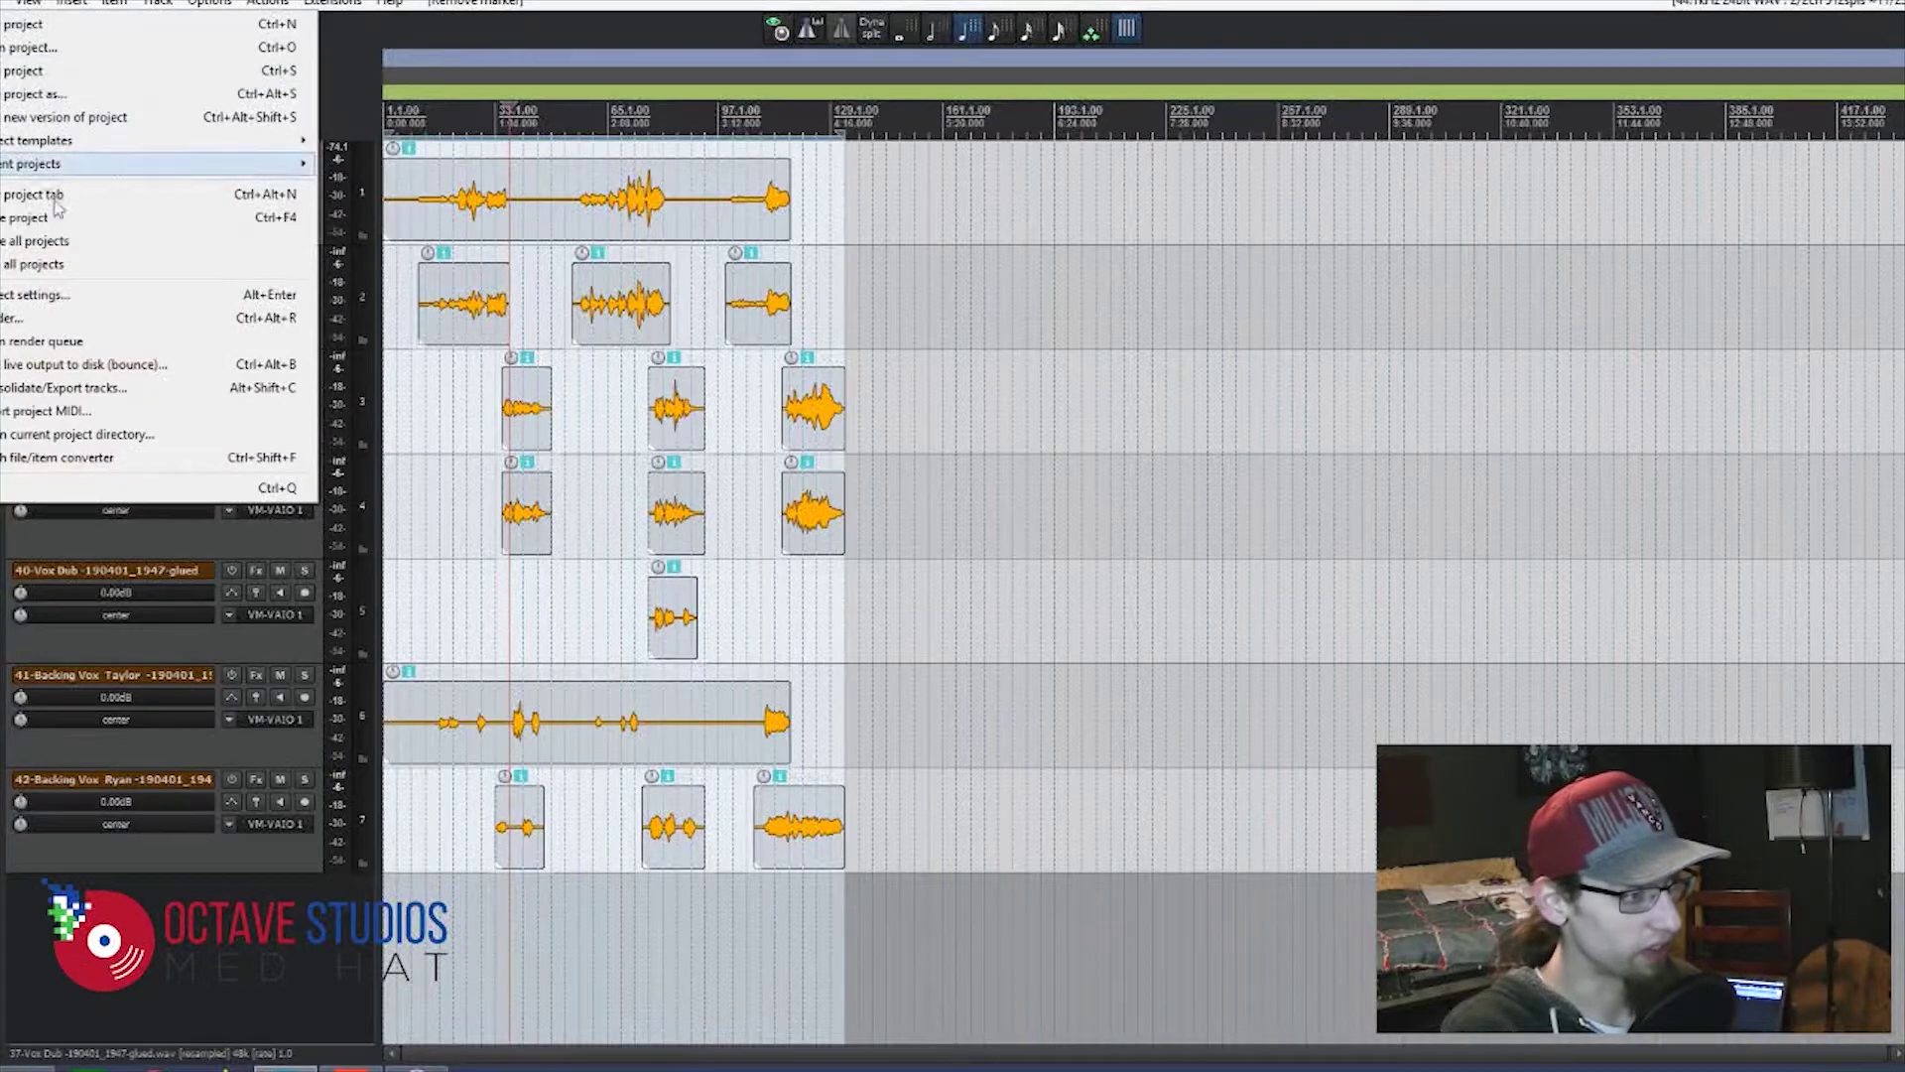
click(110, 394)
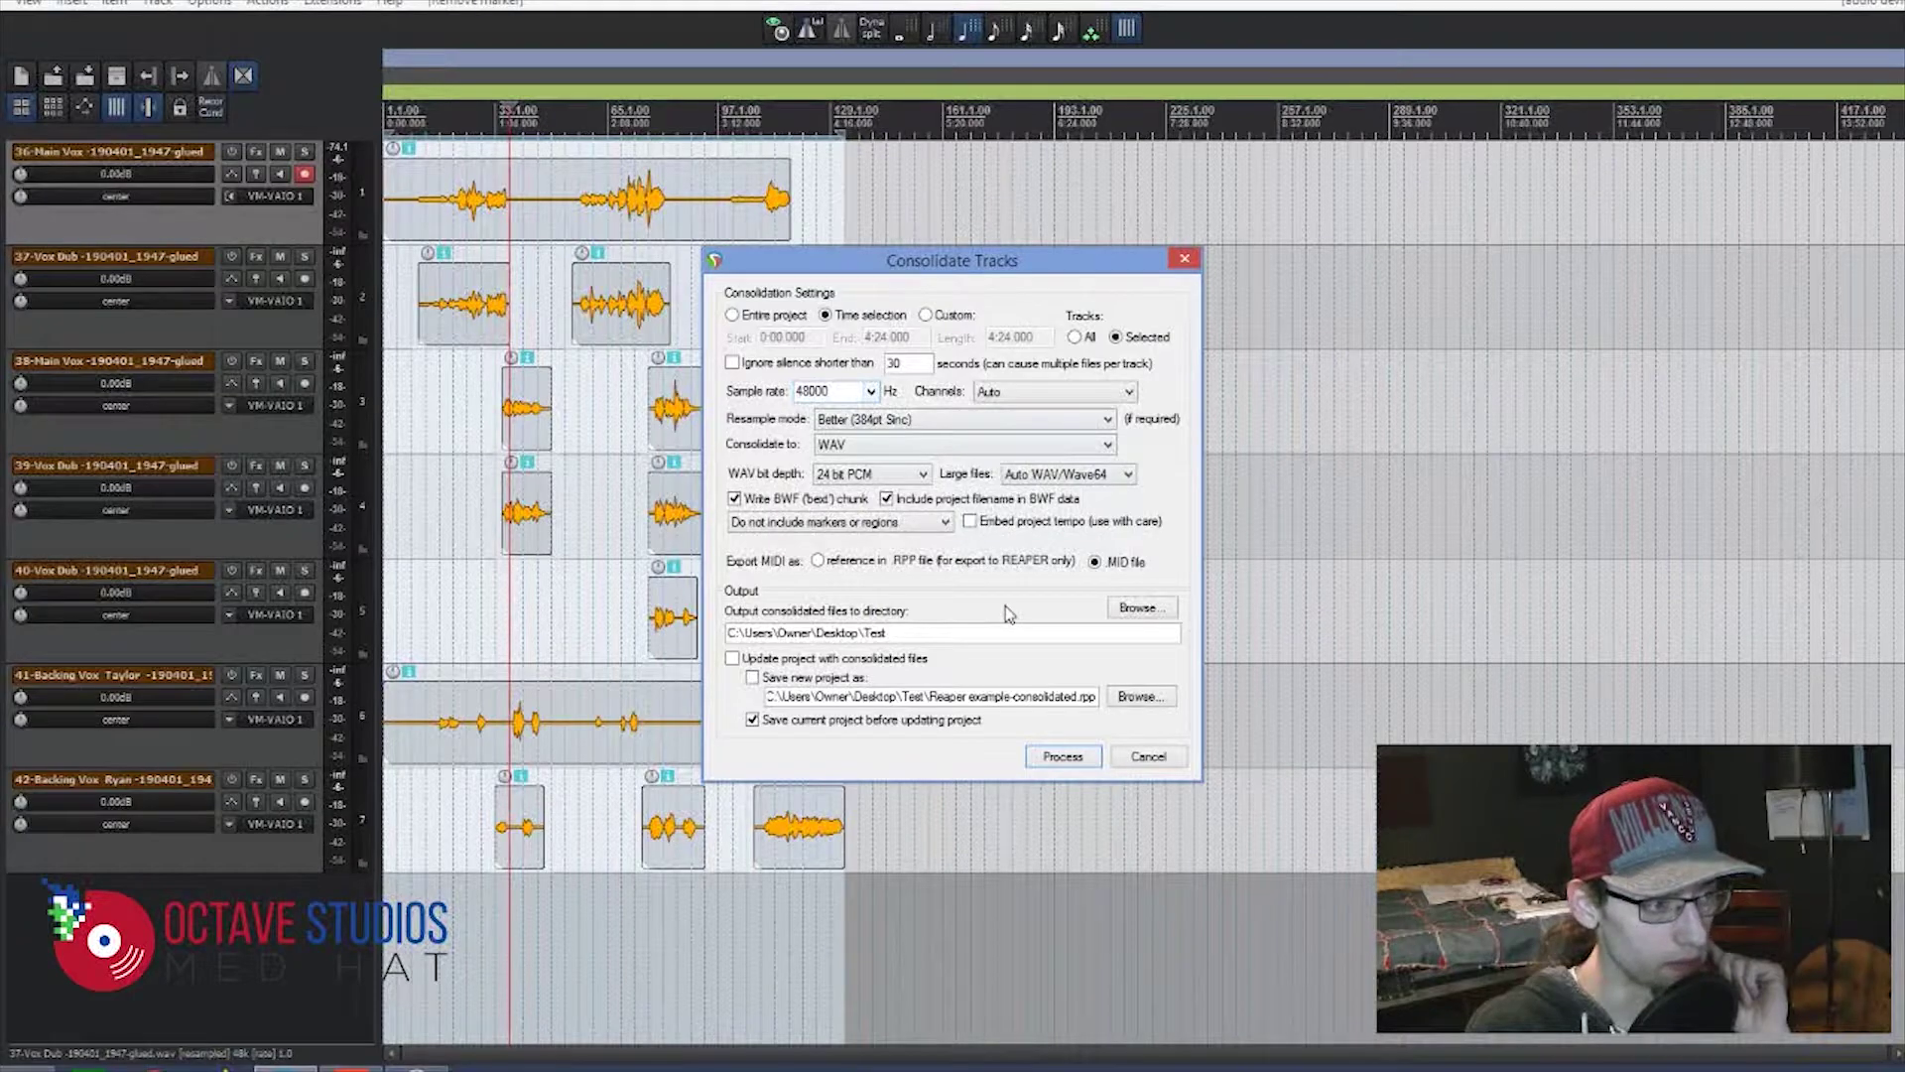
click(1139, 607)
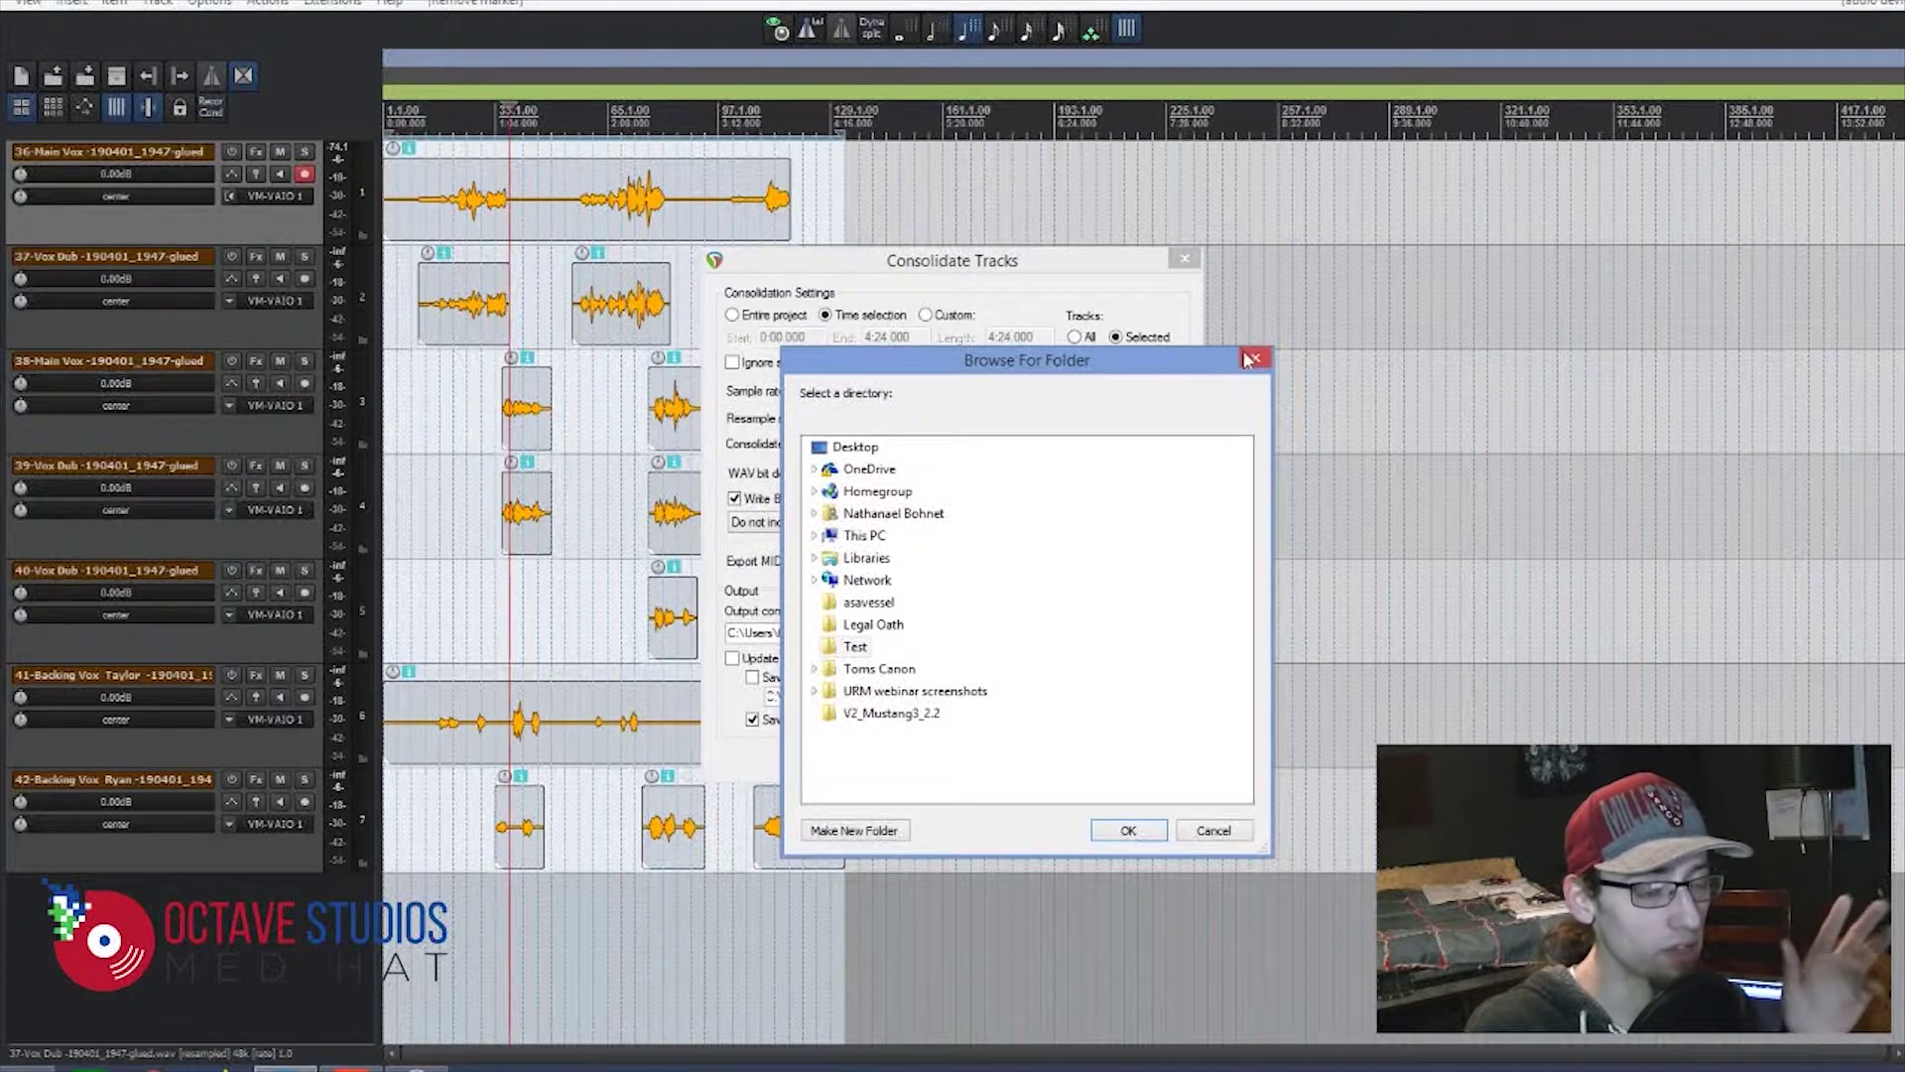
key(Escape)
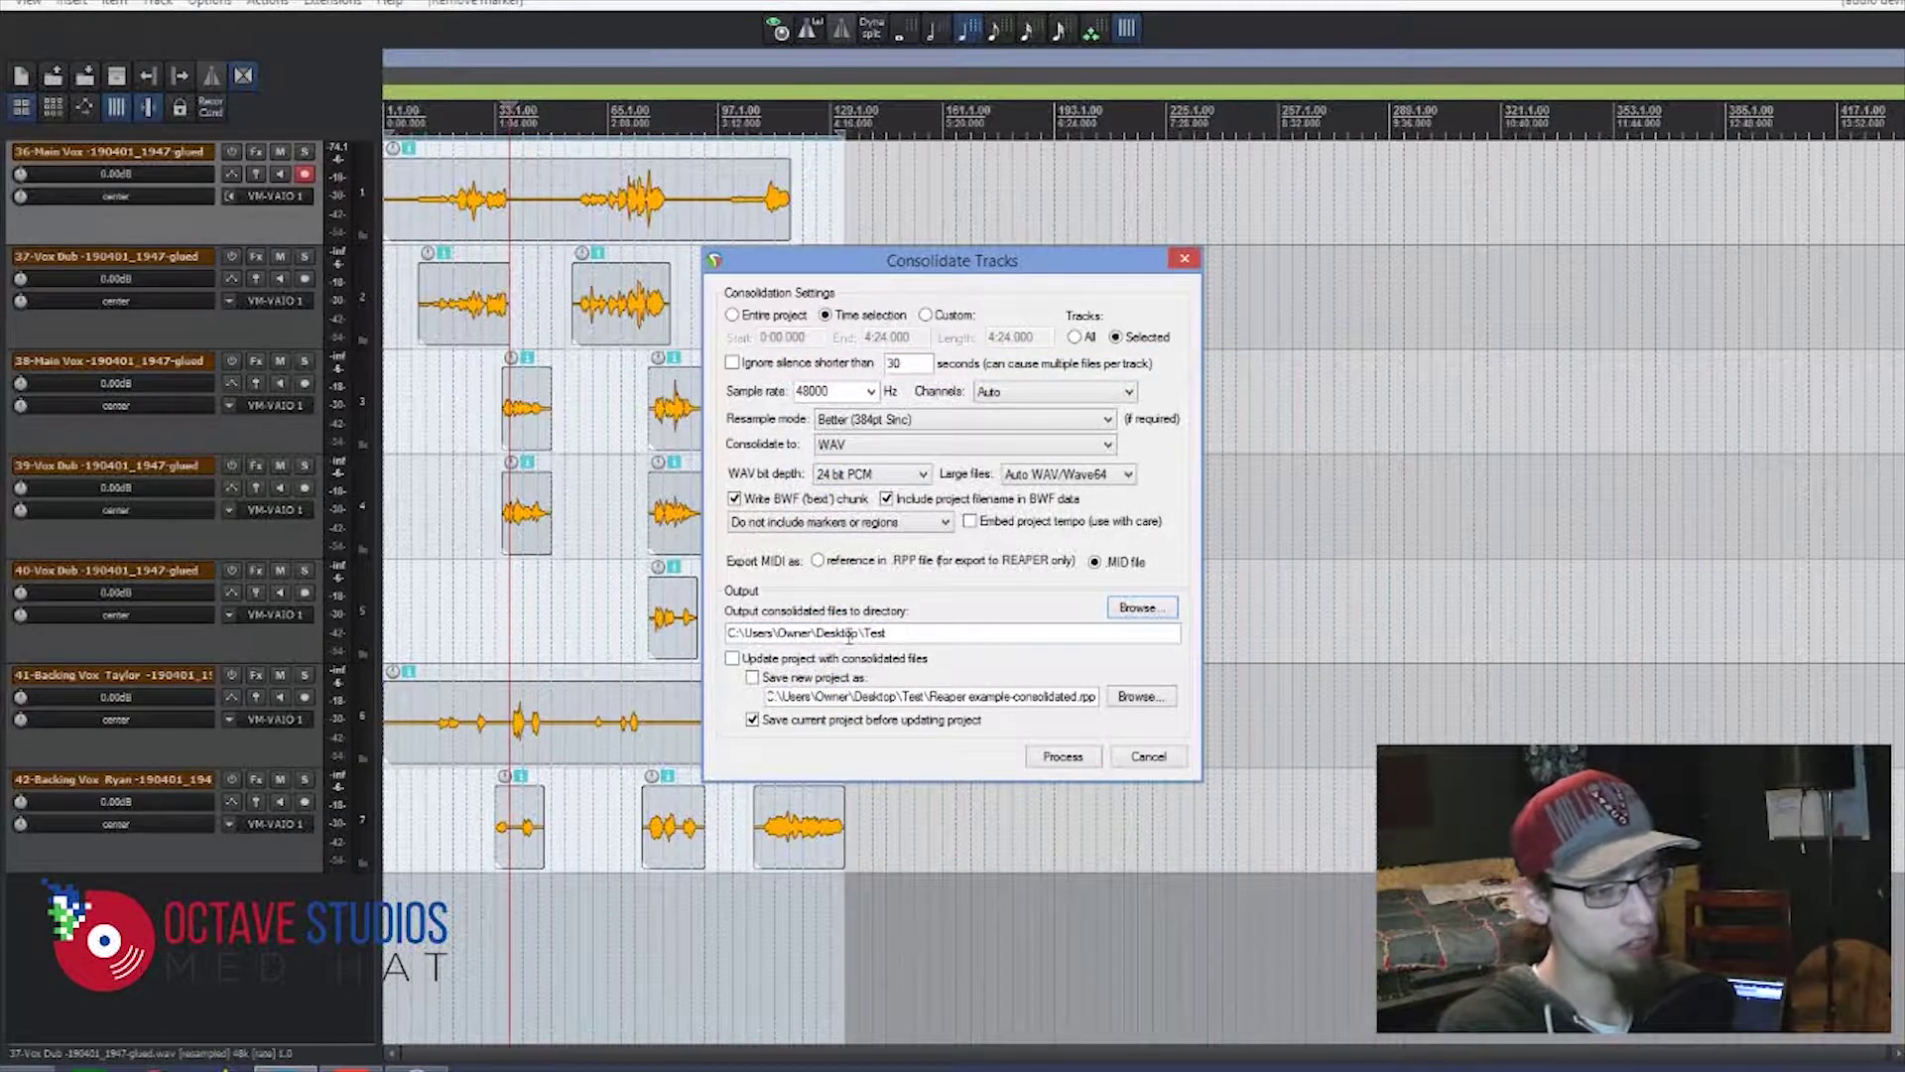
- Set the output directory for the consolidated files to the Tips and Tricks 16 folder under Videos on the Seagate Expansion Drive (O:)
click(1161, 609)
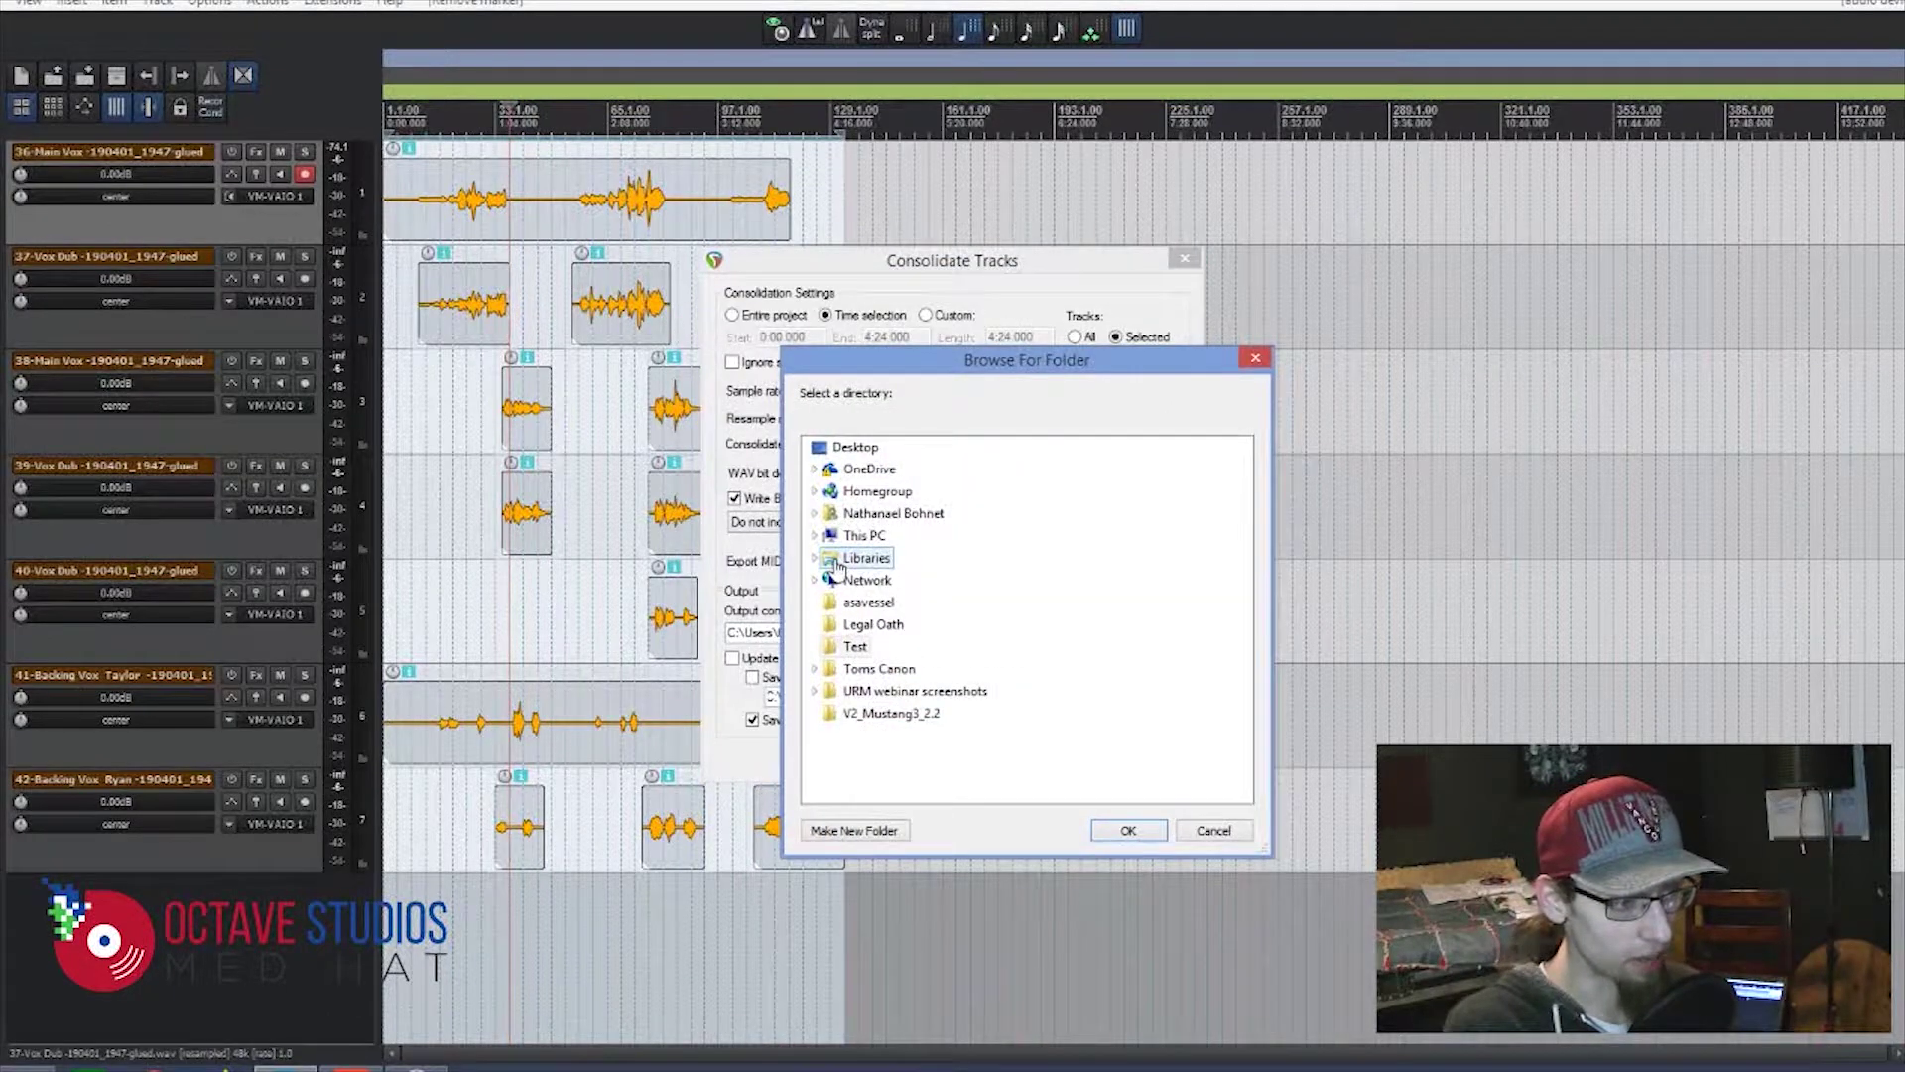
click(815, 535)
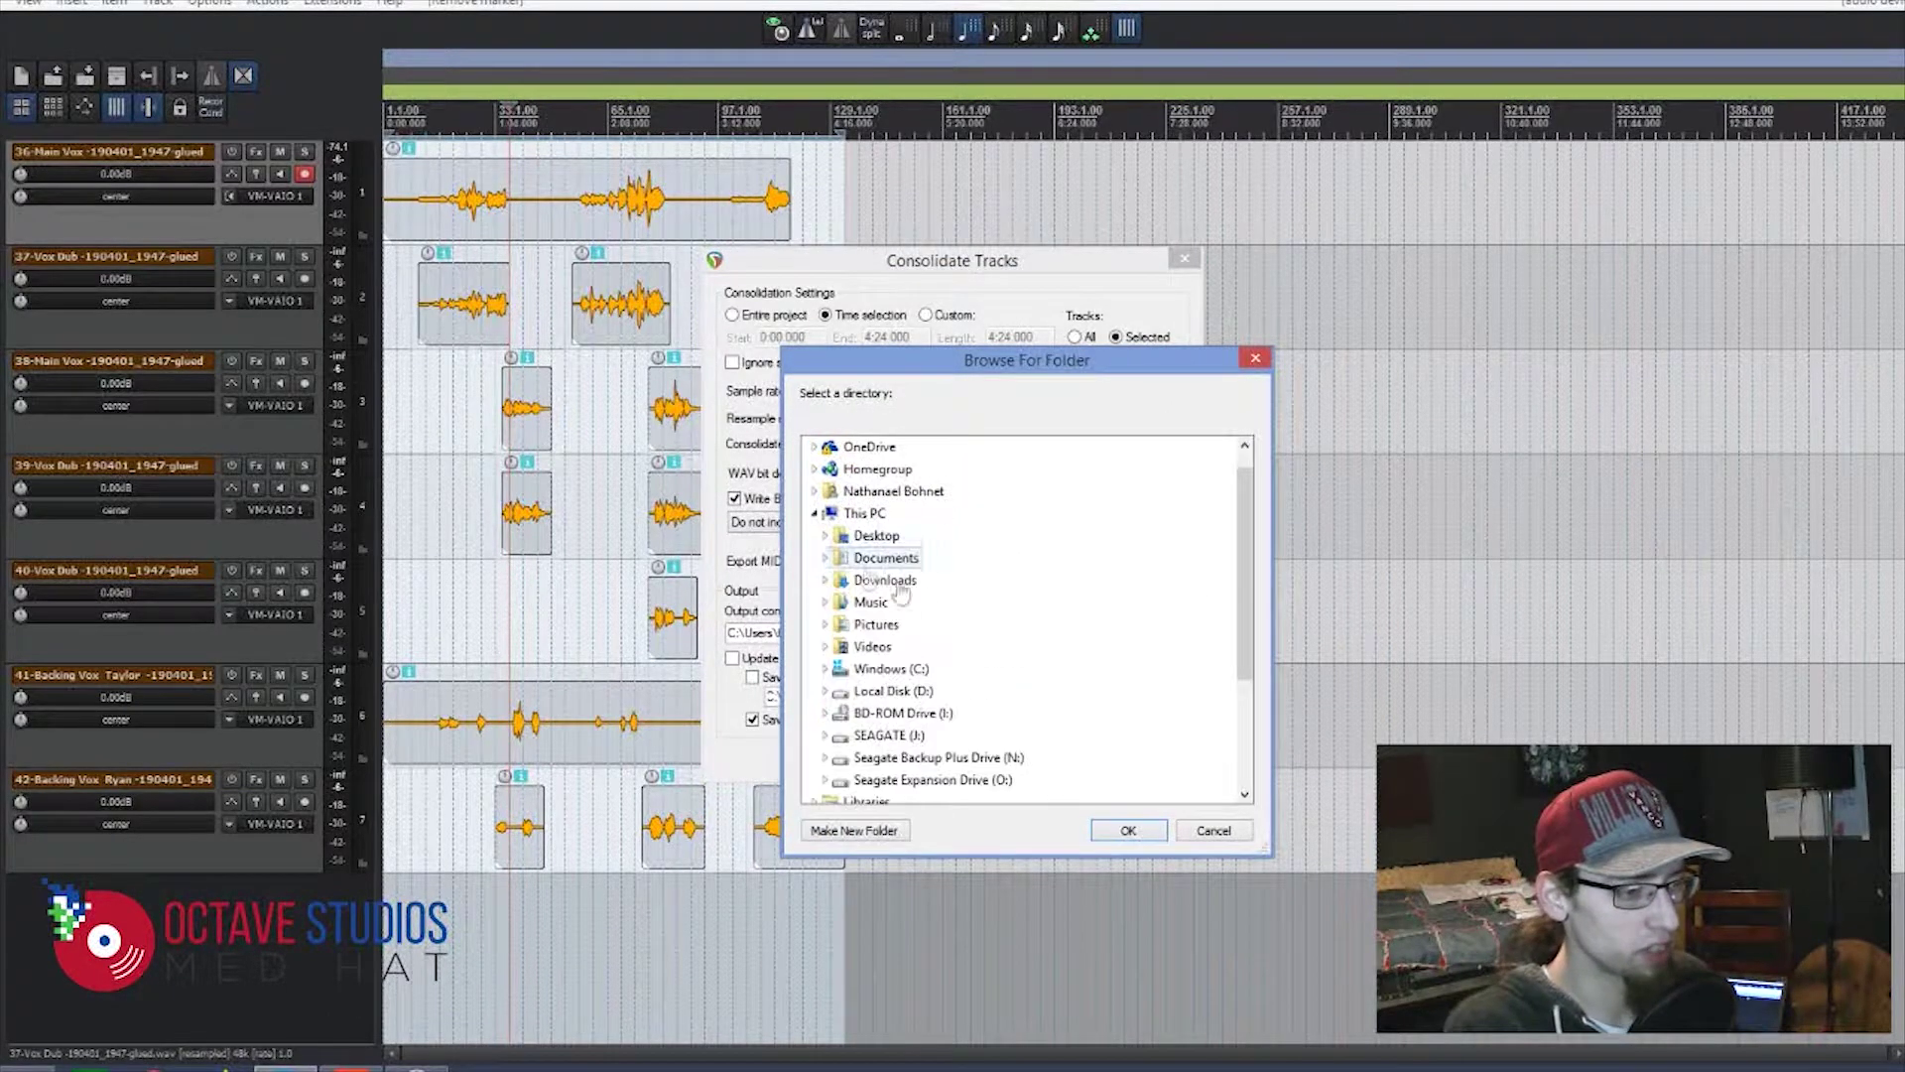
click(933, 780)
scroll(863, 669, down, 1)
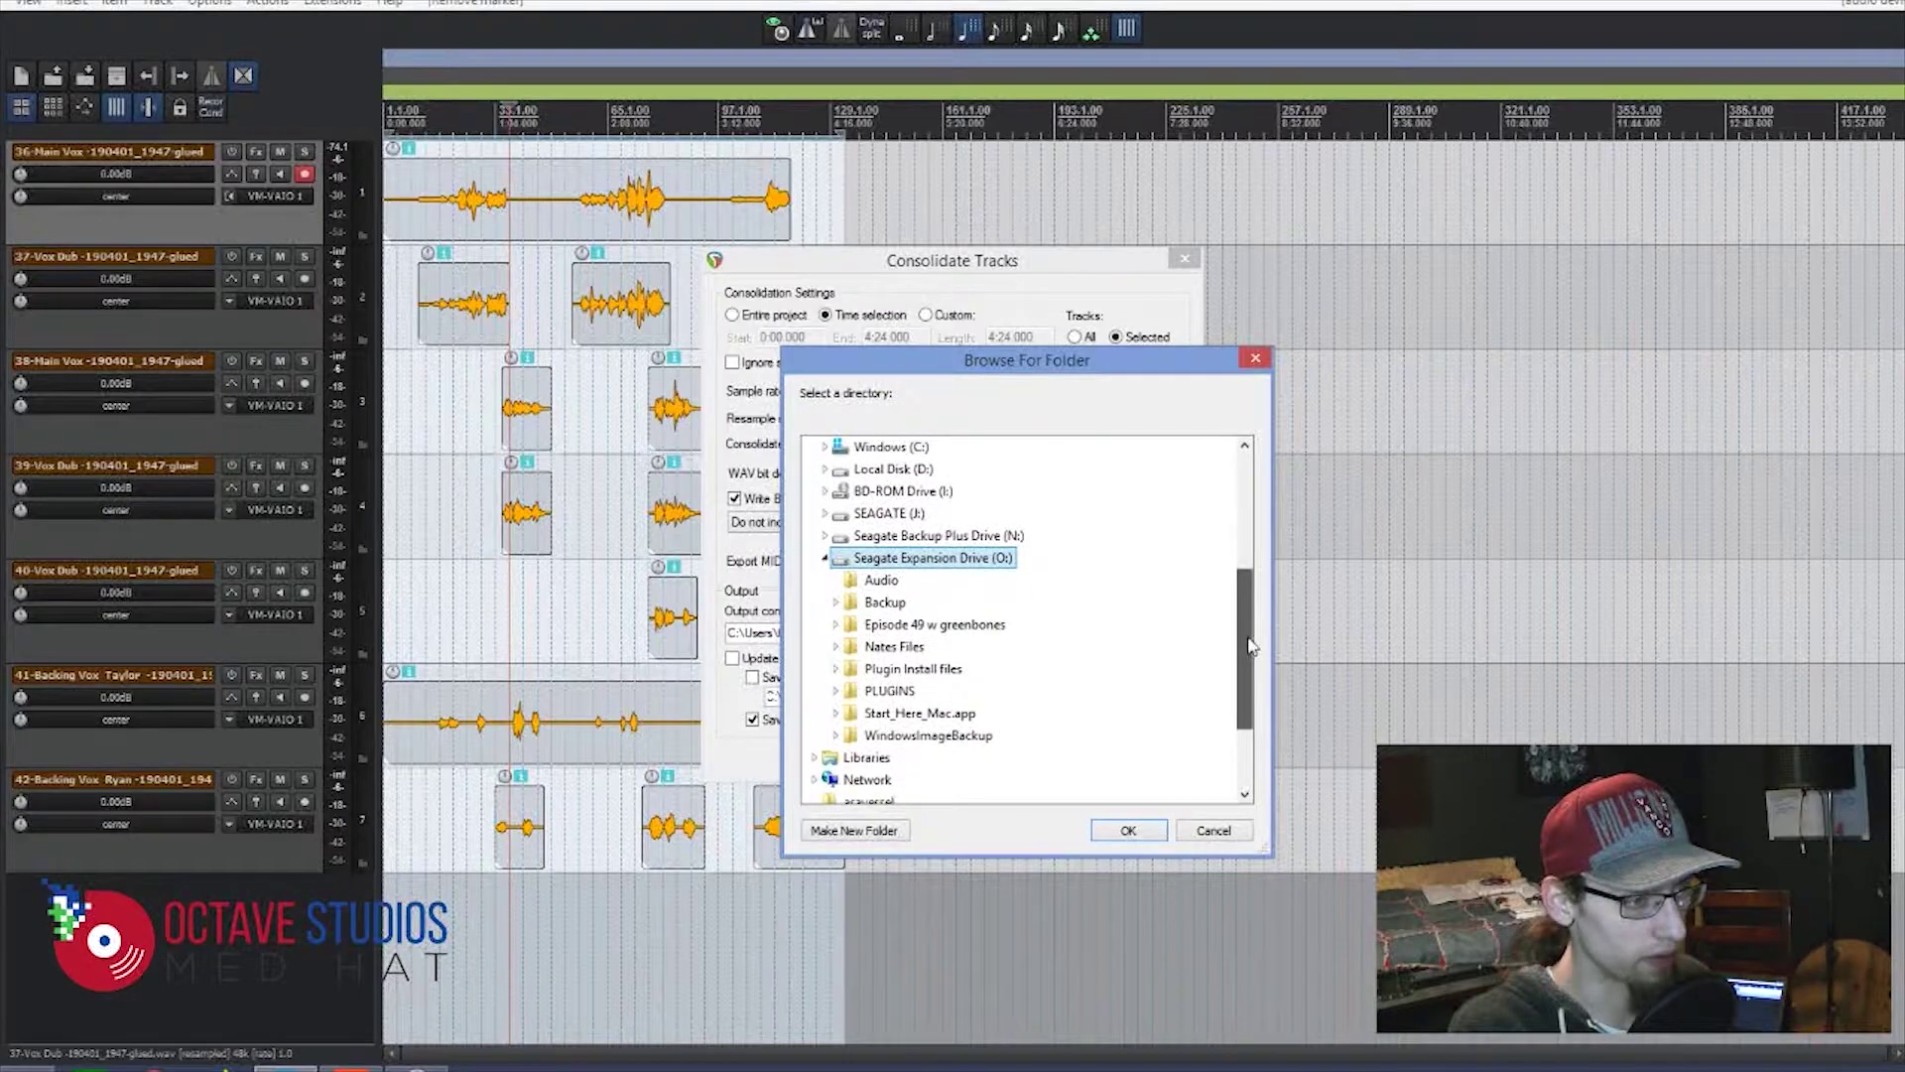
double_click(893, 624)
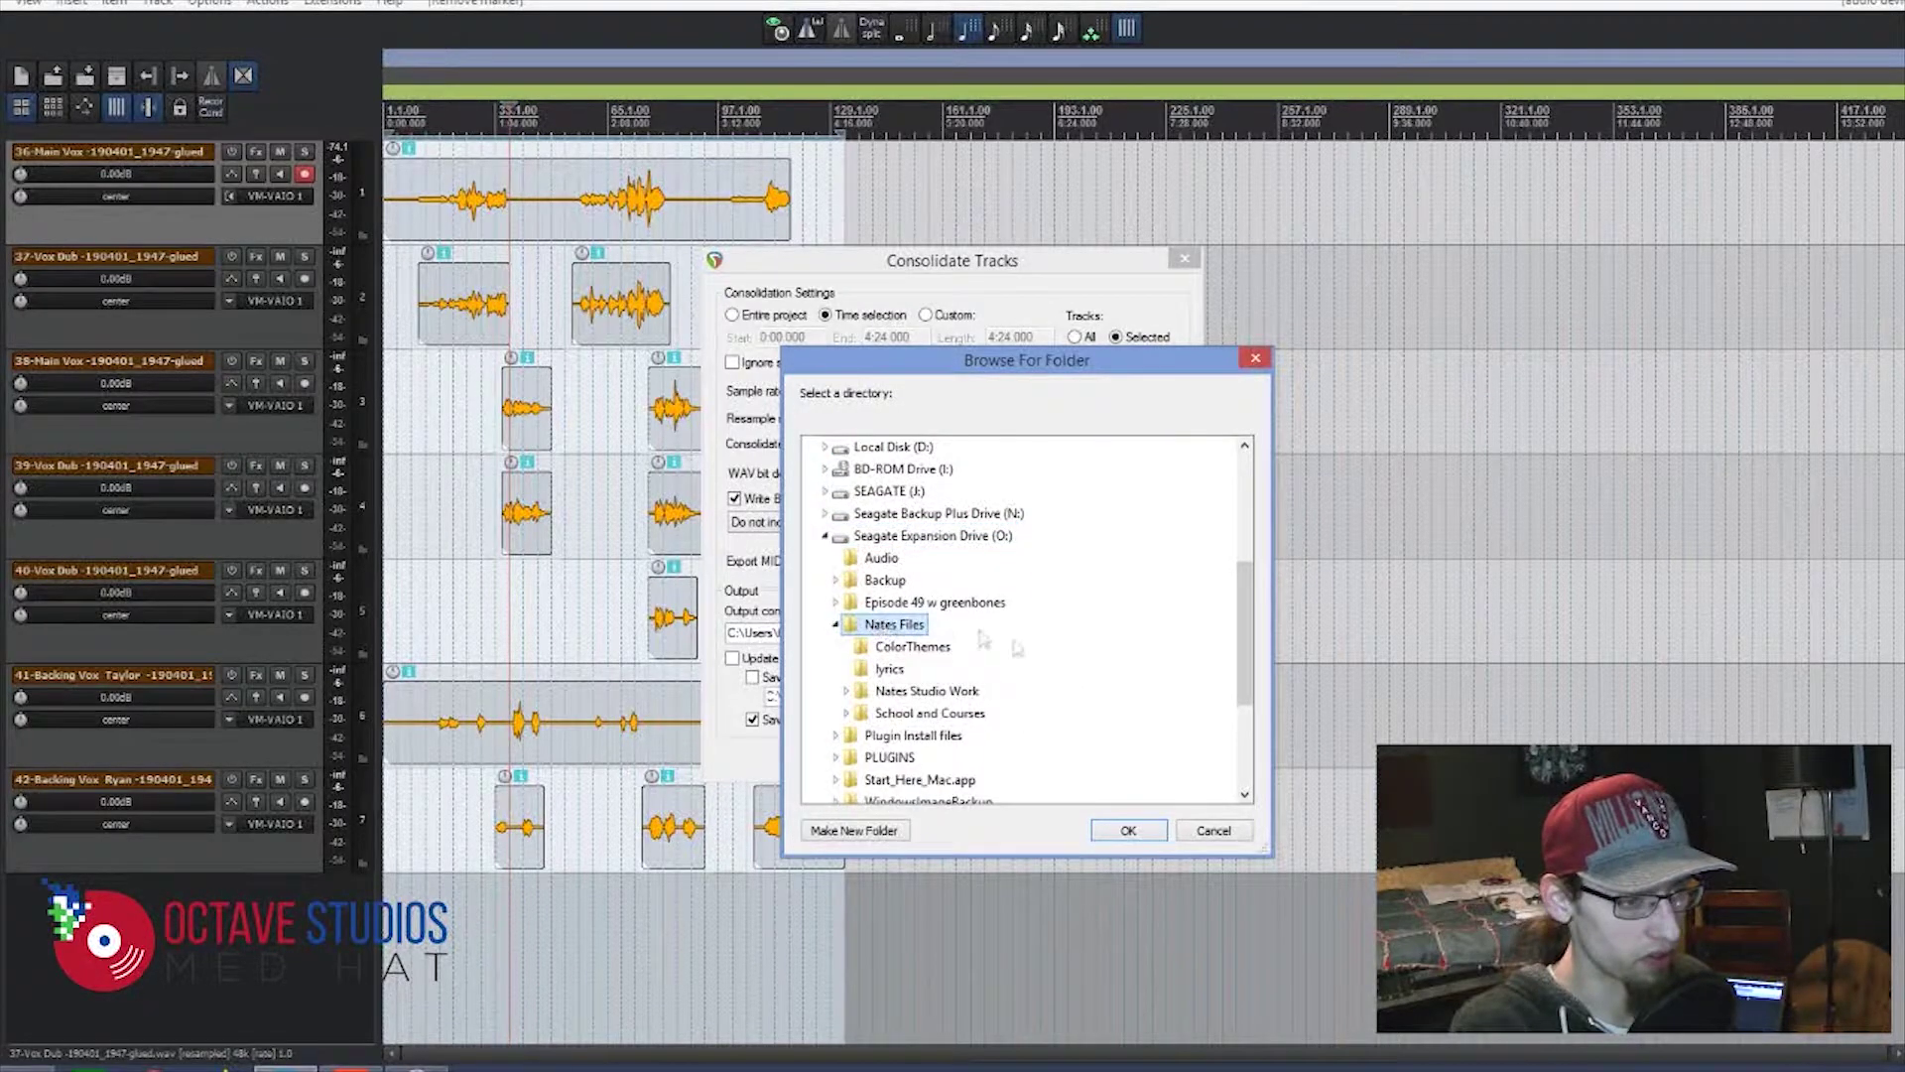
double_click(927, 691)
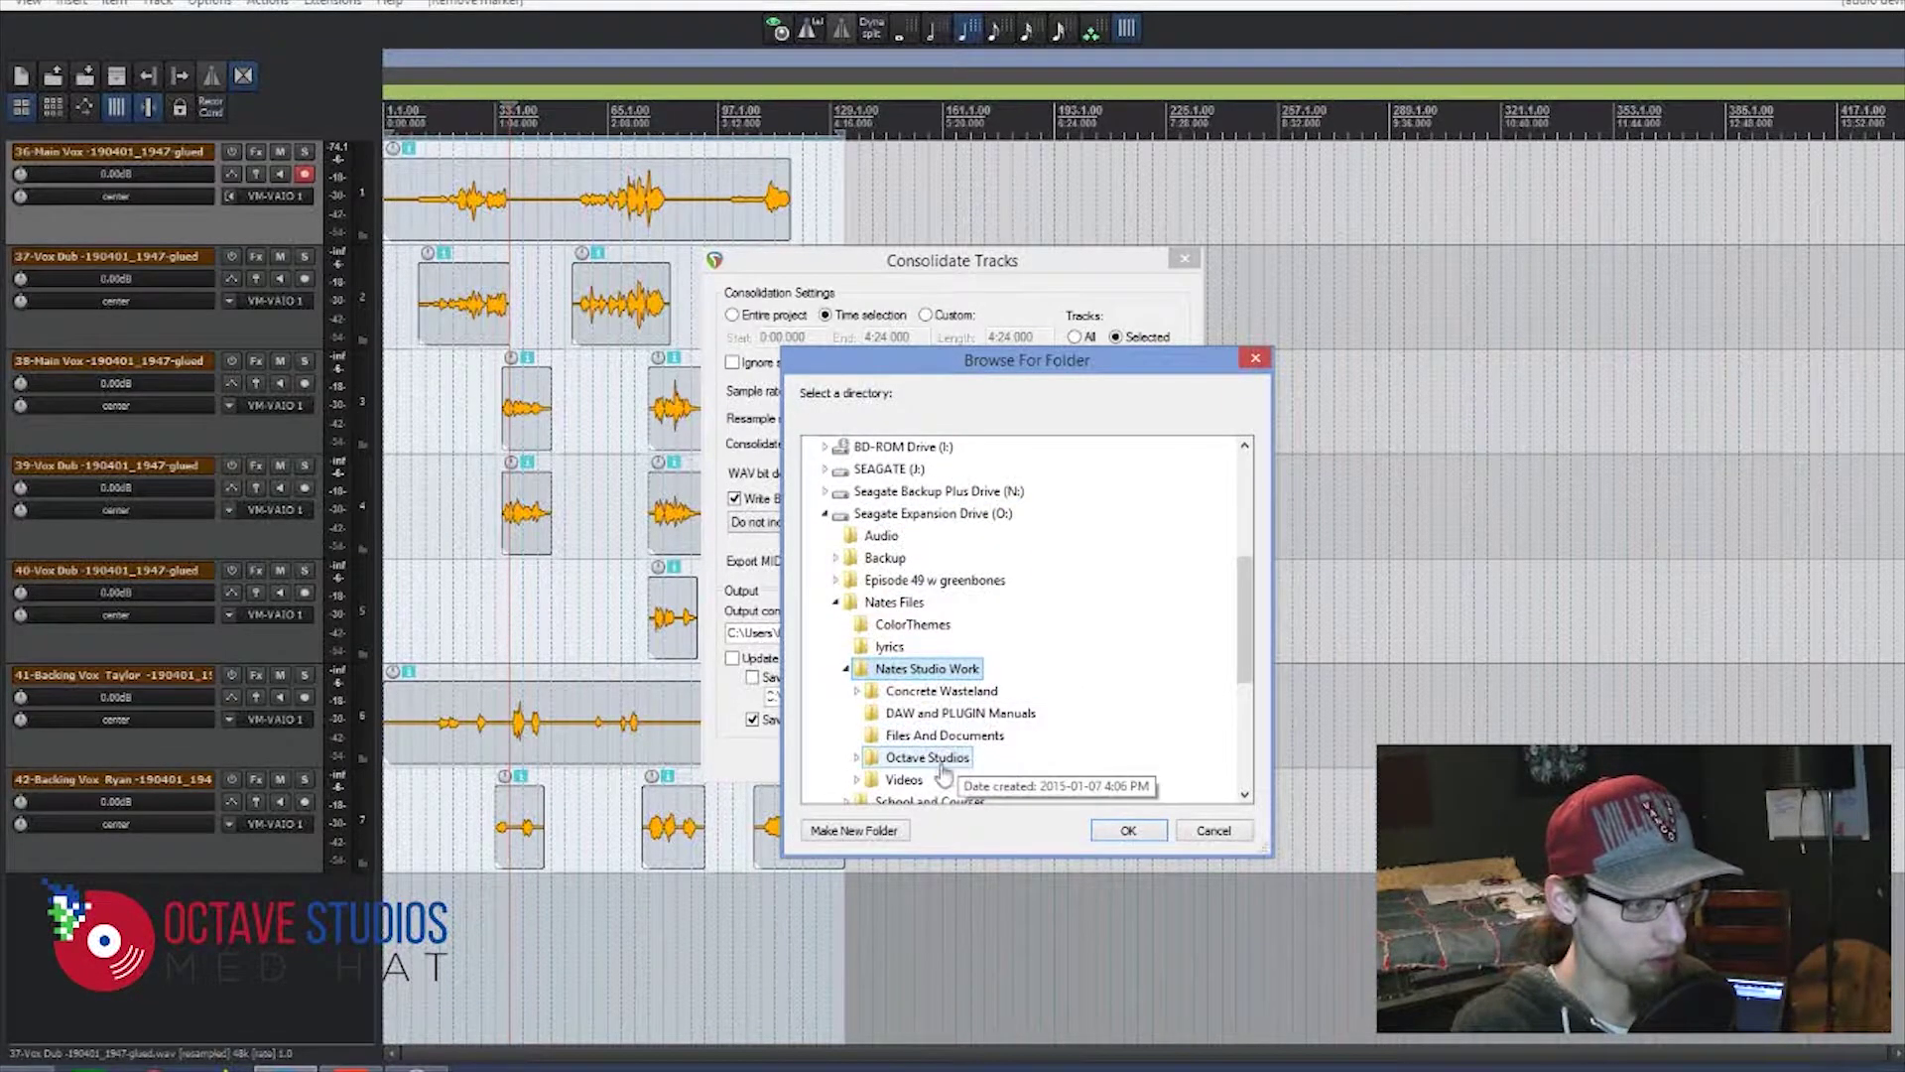
double_click(907, 782)
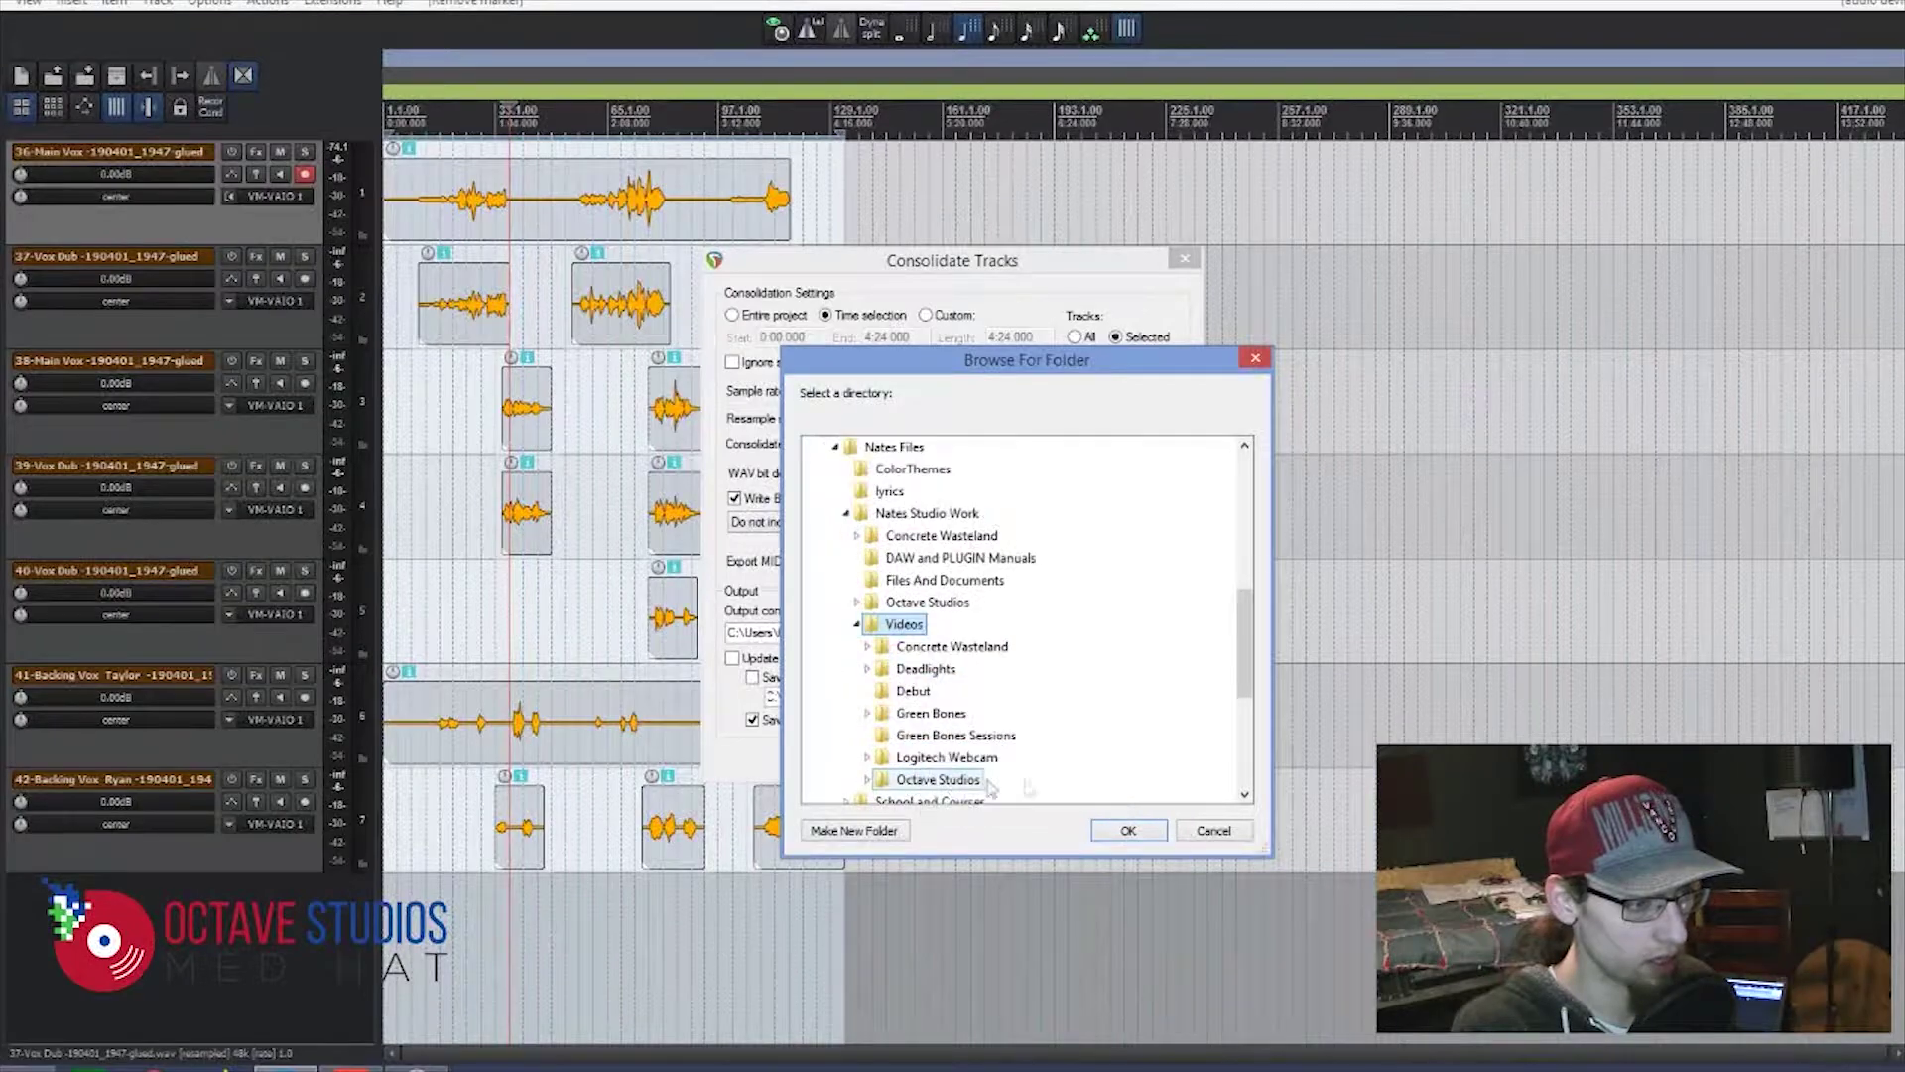
double_click(933, 780)
double_click(933, 779)
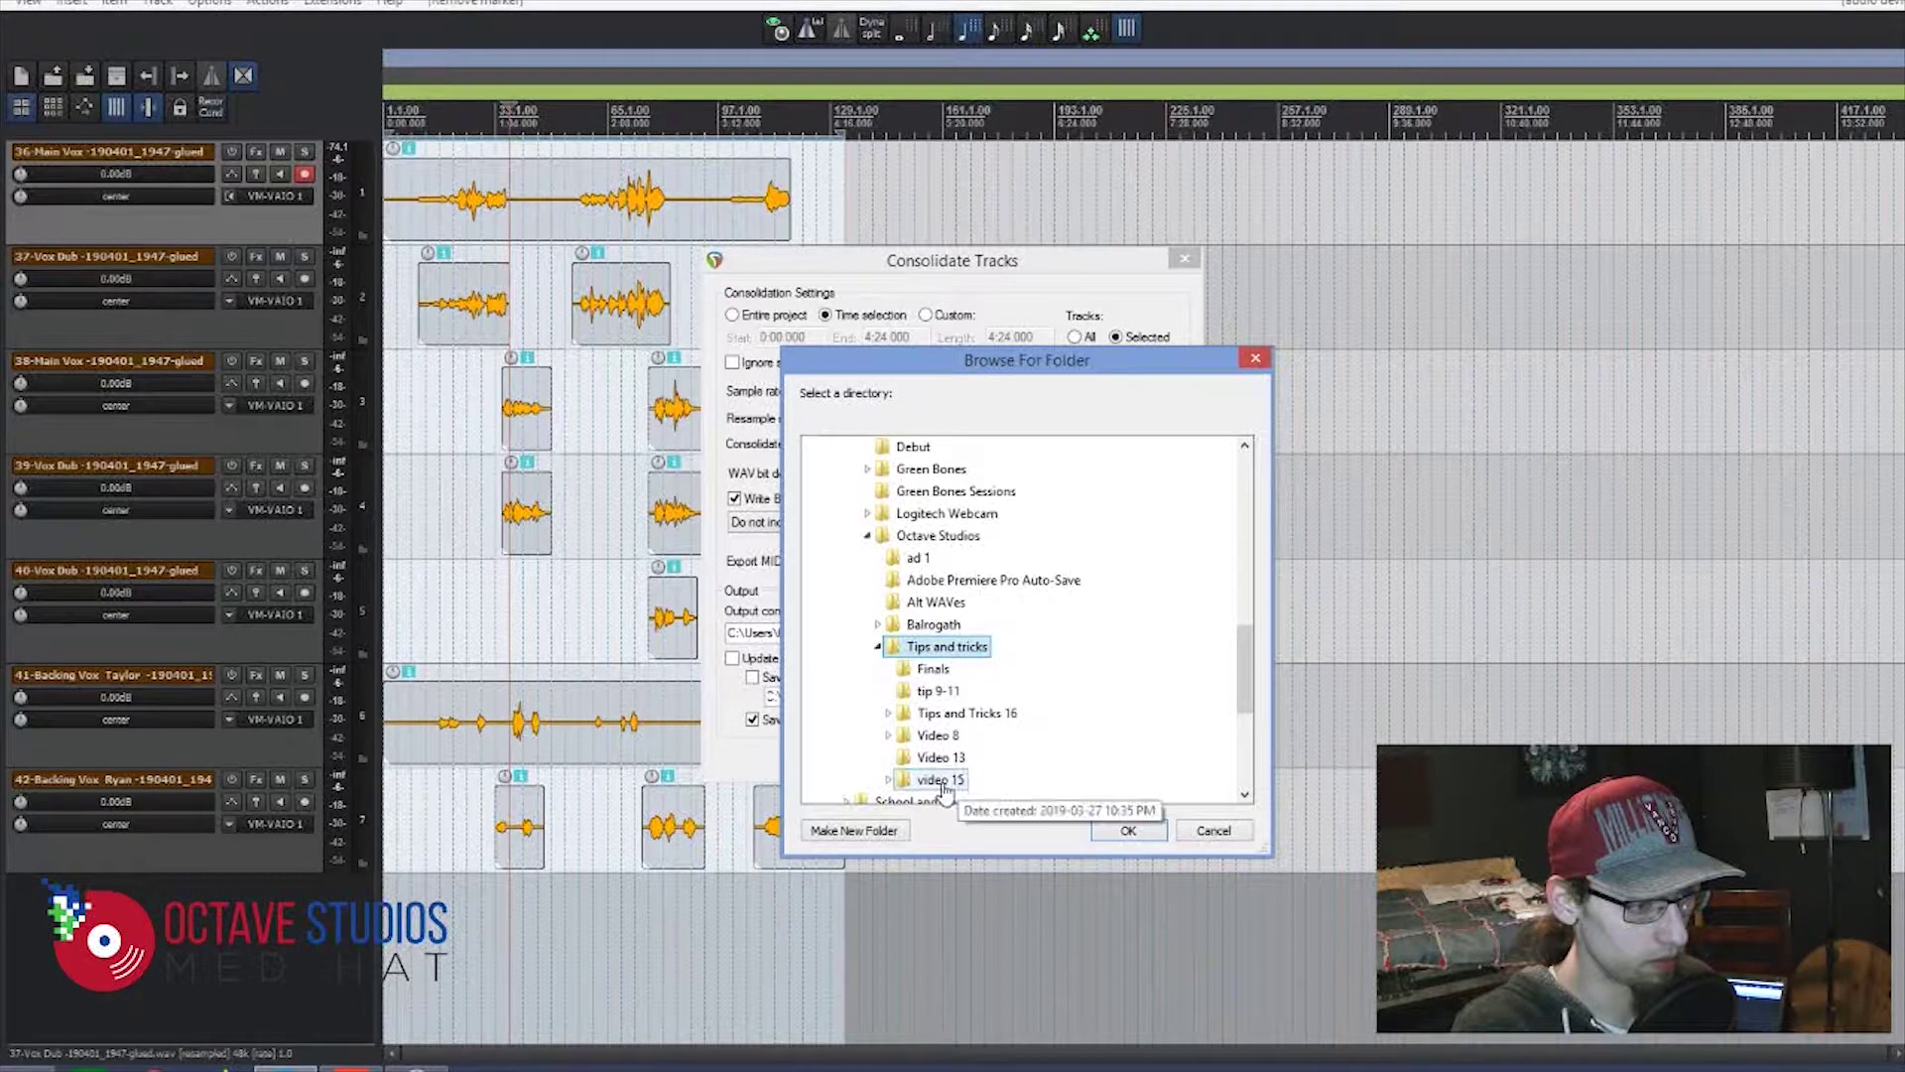
double_click(939, 714)
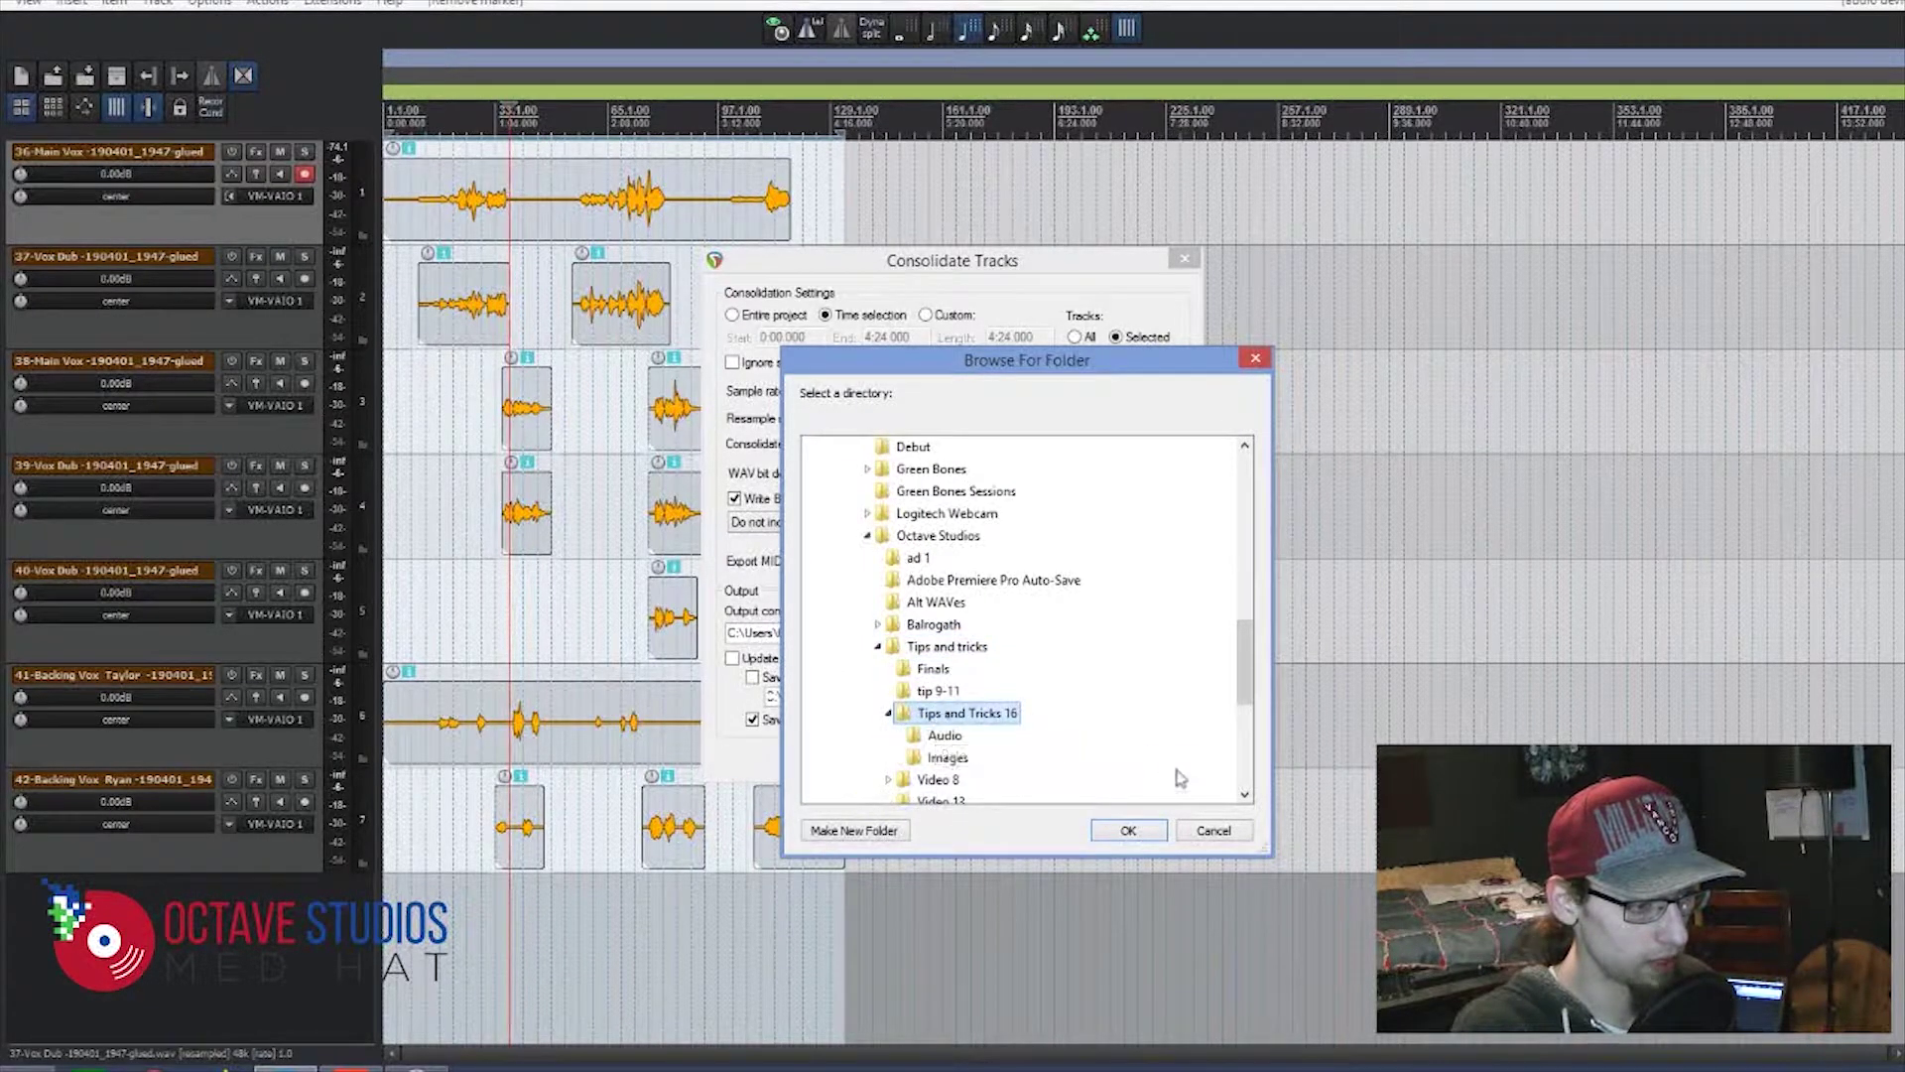
click(1117, 829)
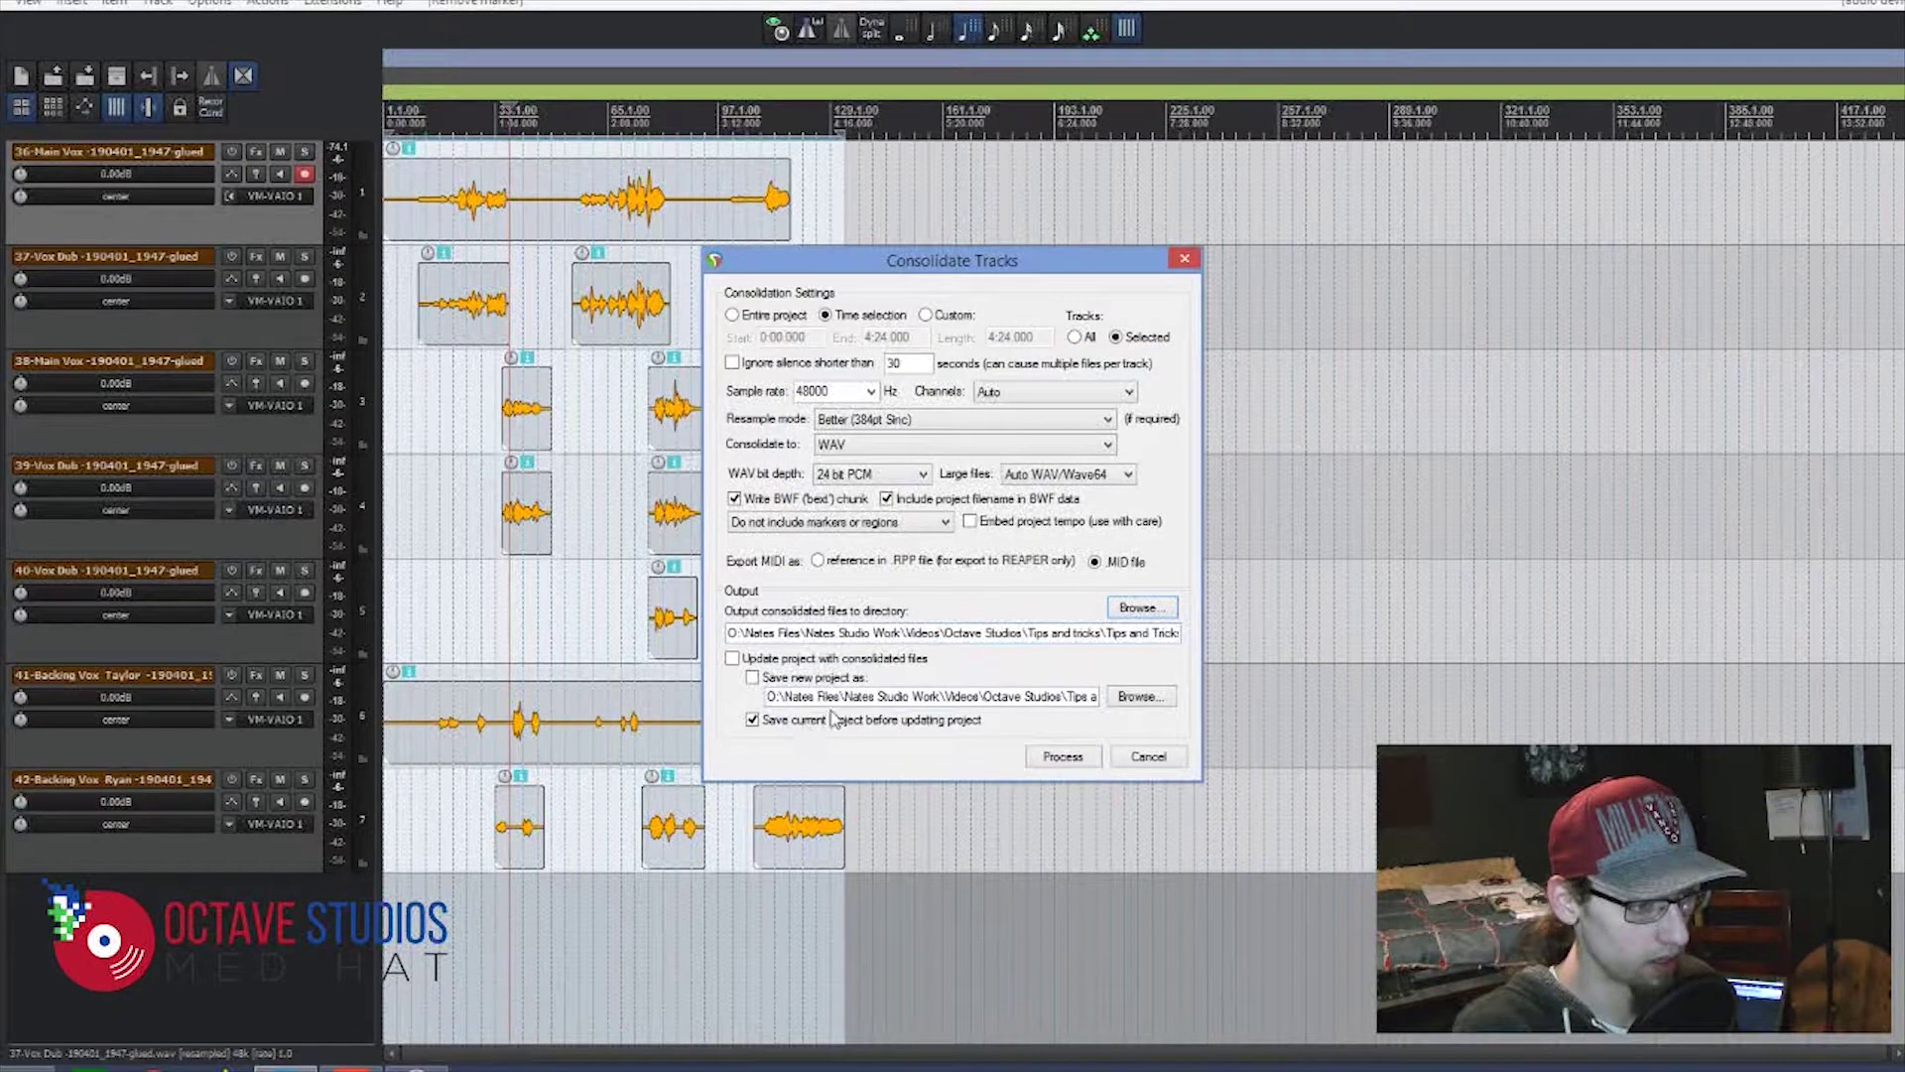
- Turn off saving the current project before updating and process the track consolidation
drag(772, 697, 652, 684)
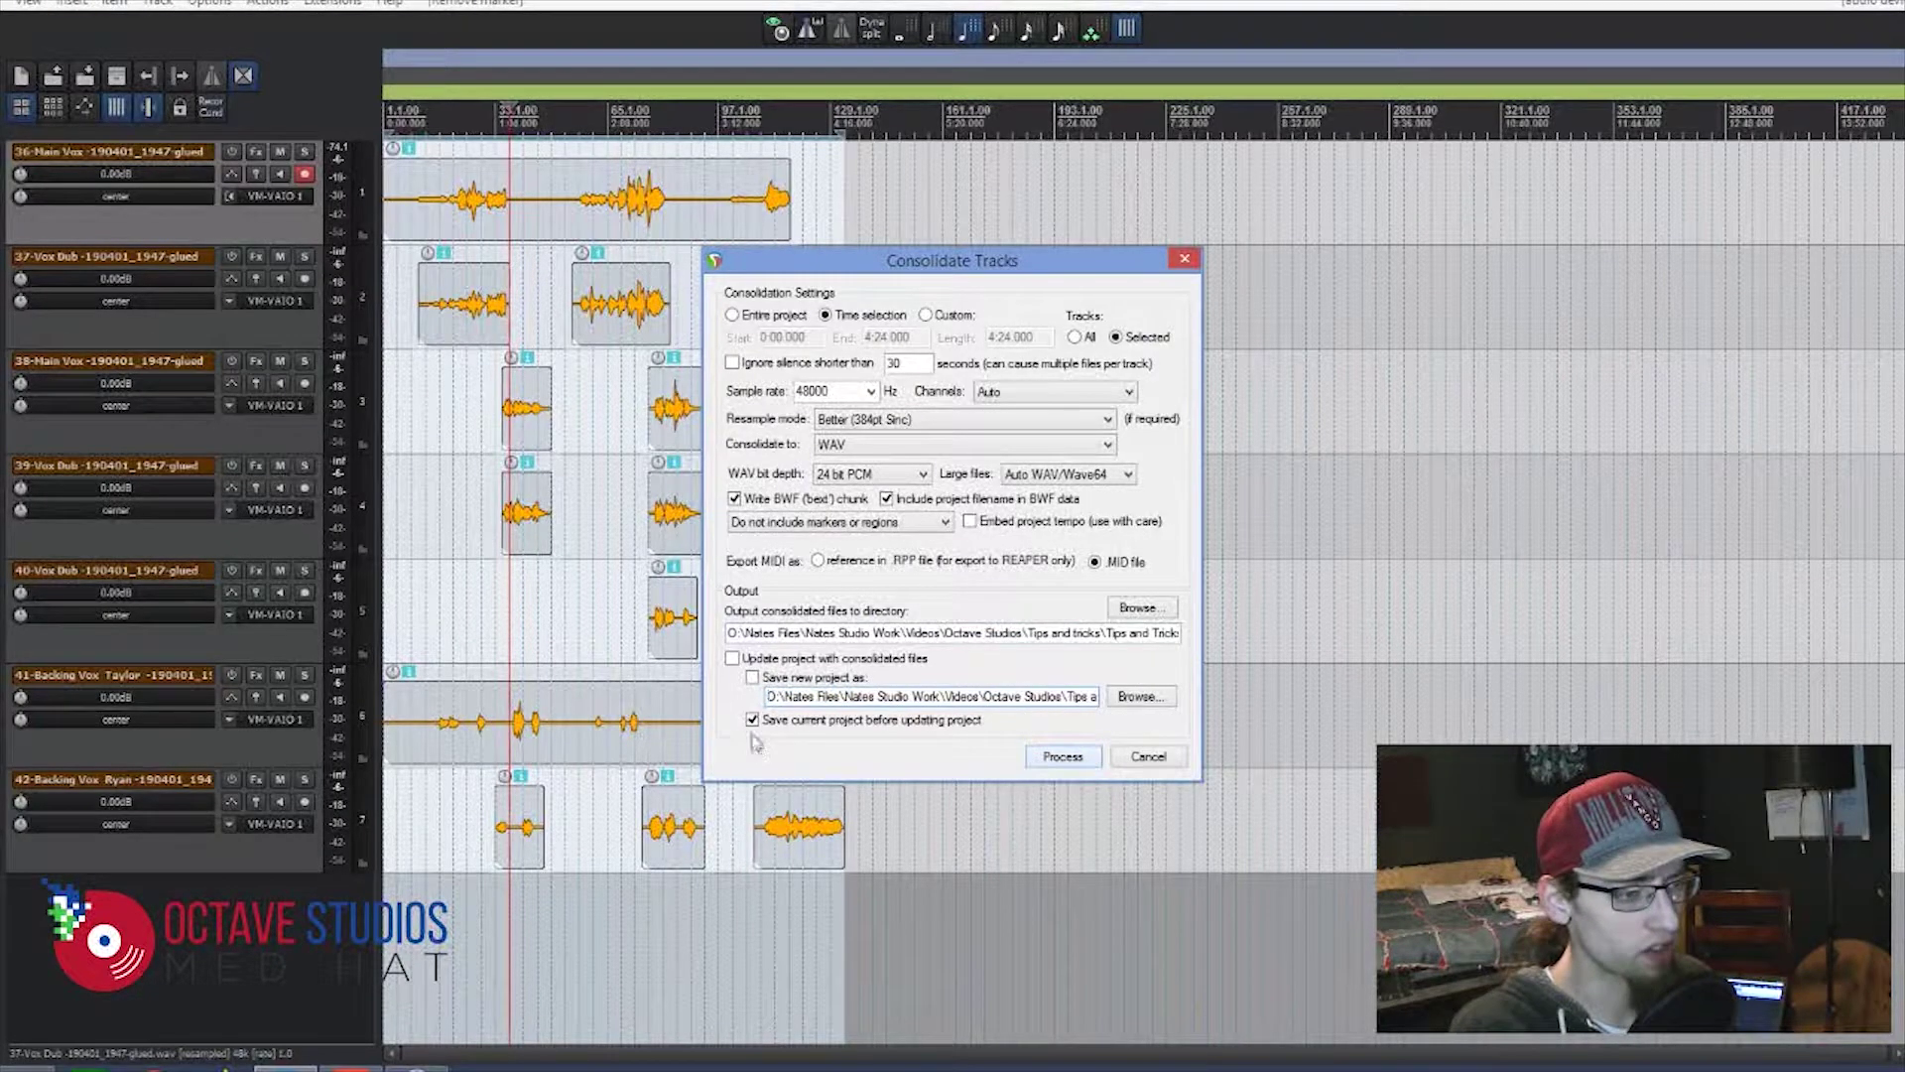
click(1060, 757)
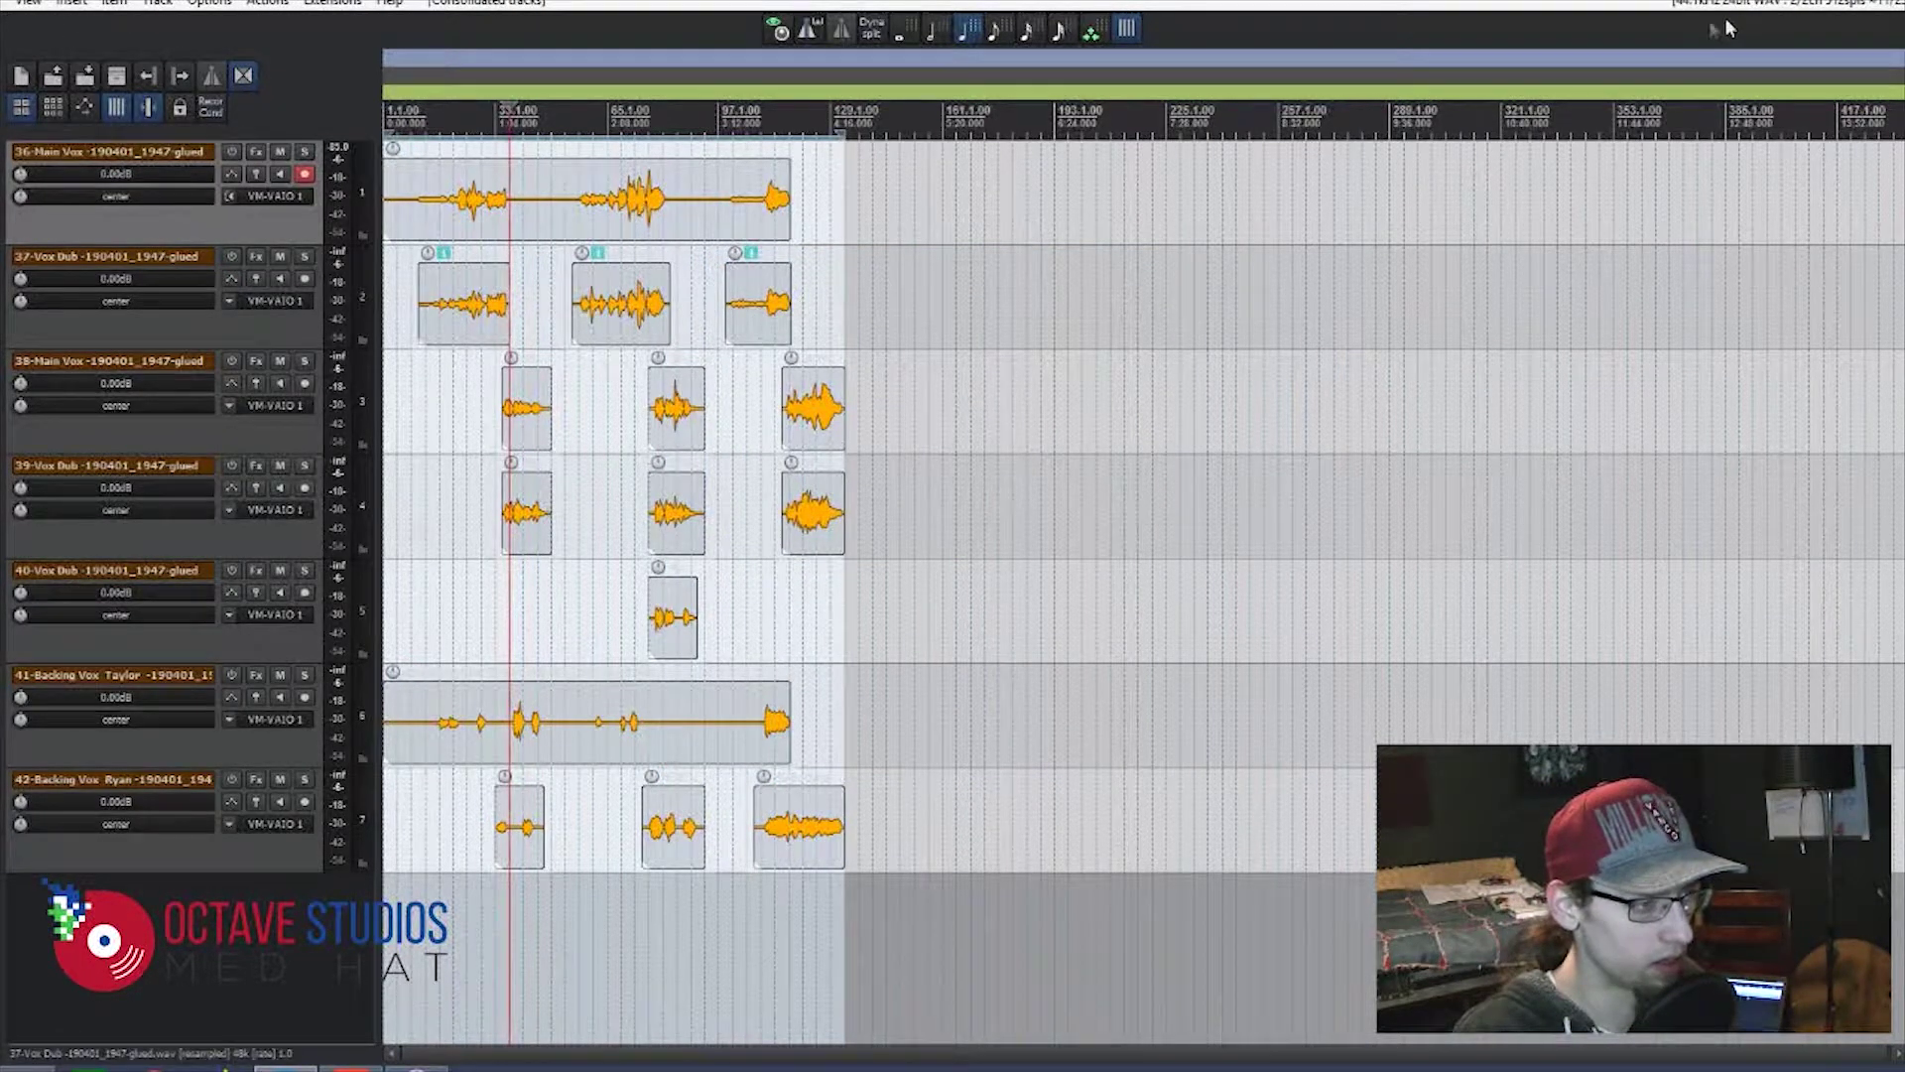
- Switch to File Explorer and open the studio work folder on the Seagate Expansion Drive (O:)
click(285, 1068)
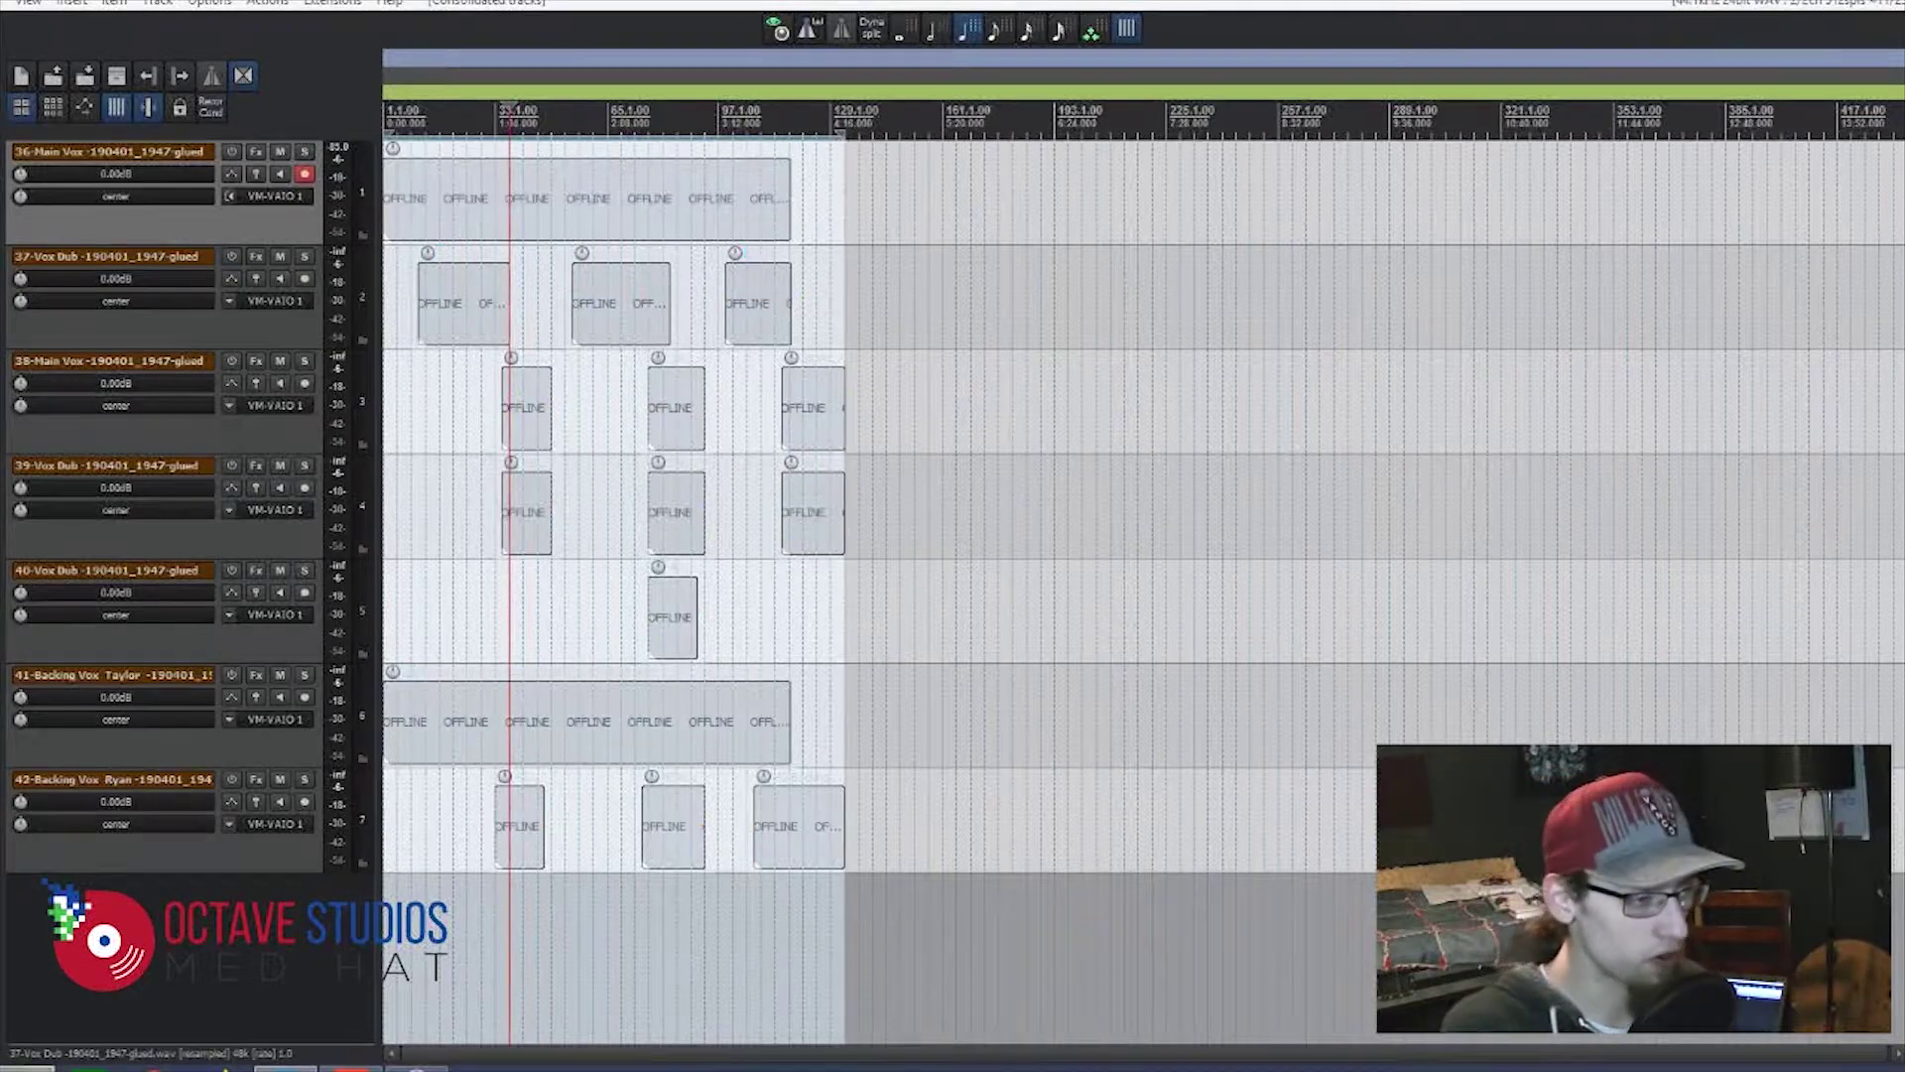
scroll(595, 754, down, 1)
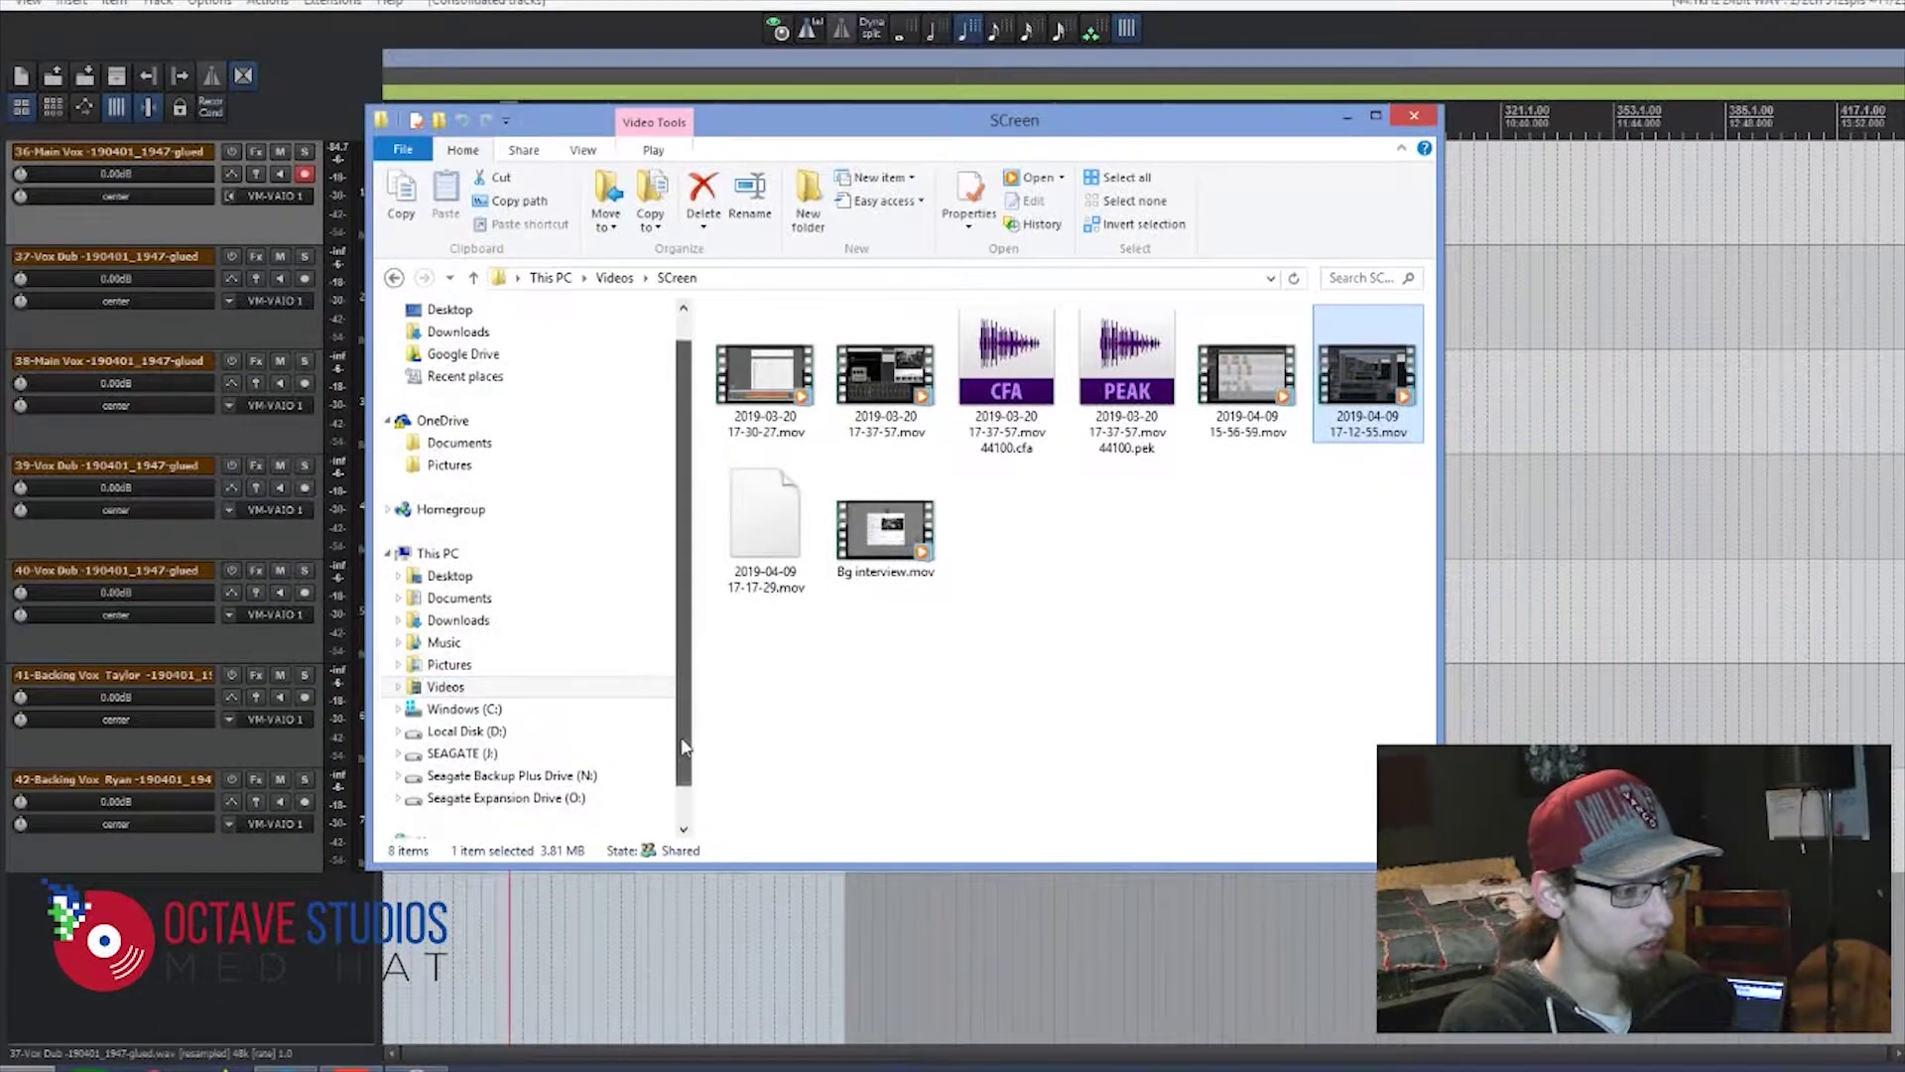
click(556, 775)
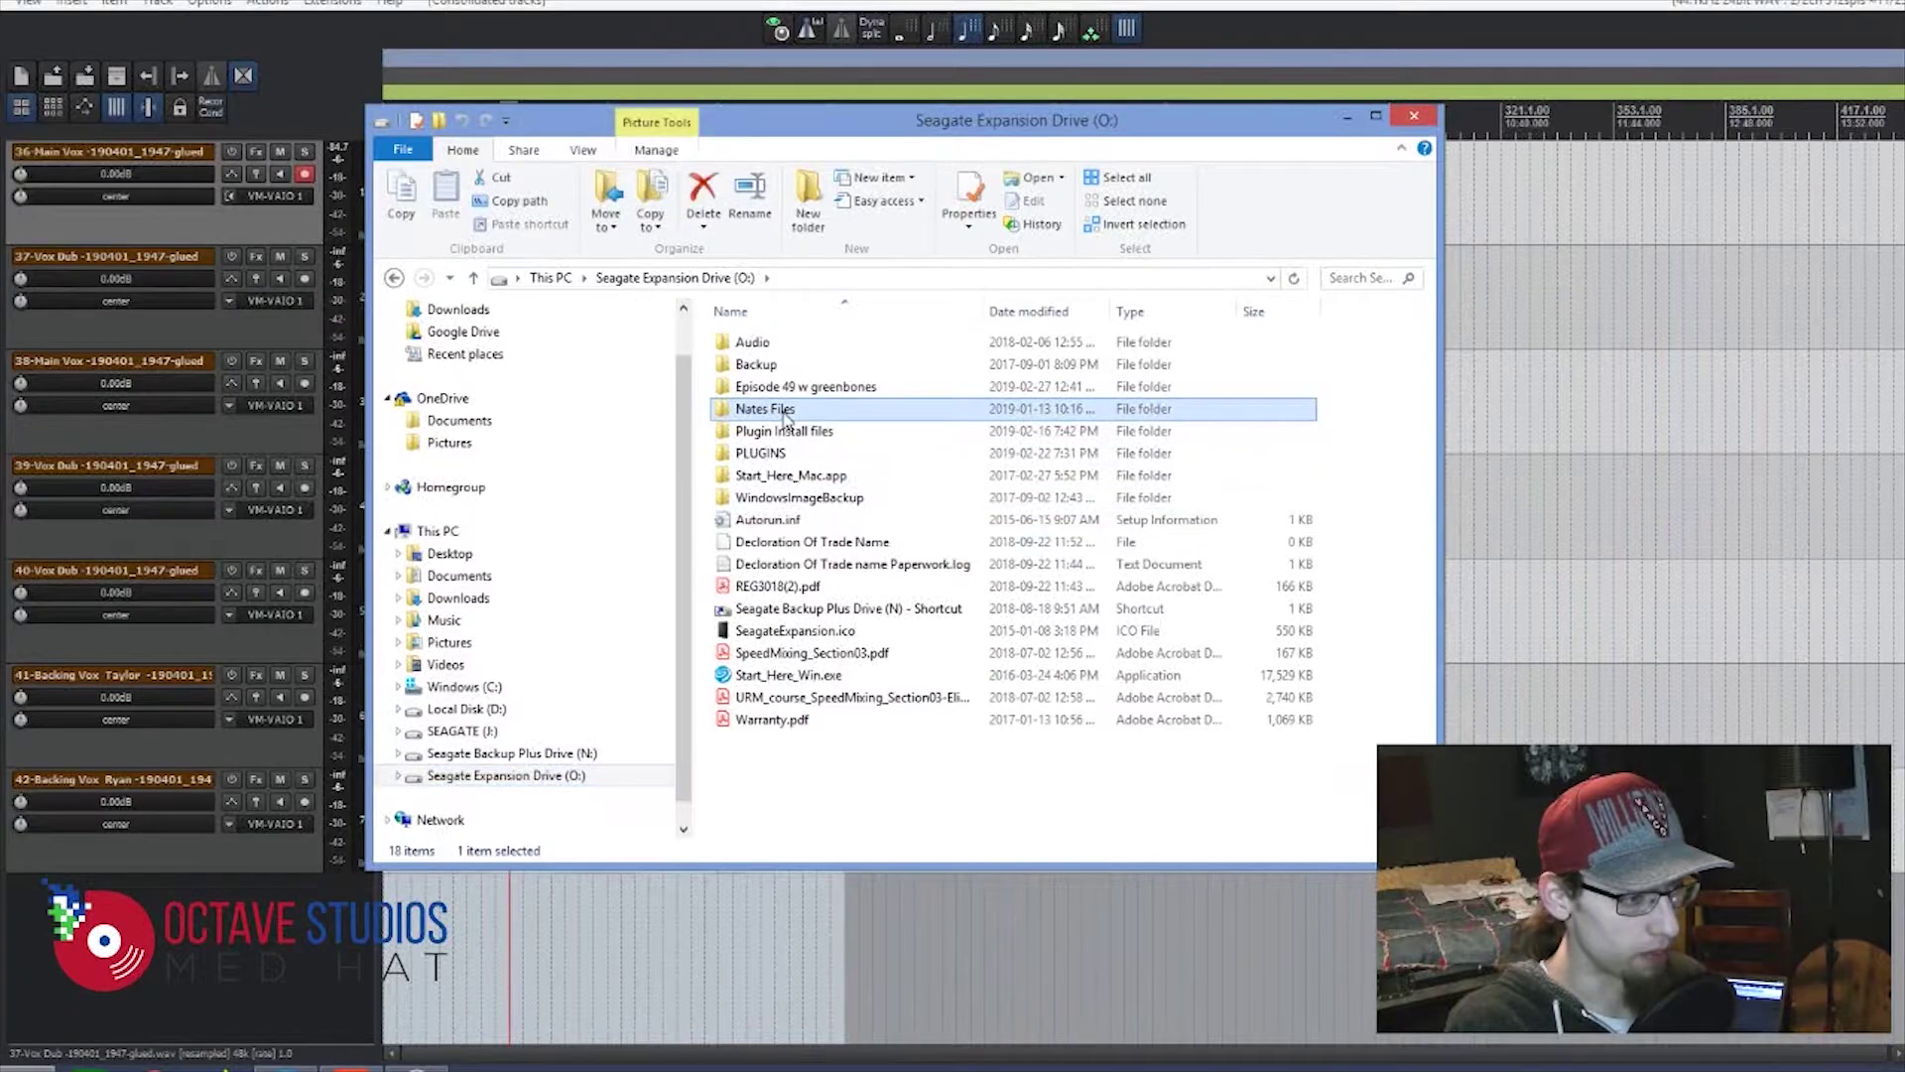
double_click(774, 408)
click(1019, 361)
double_click(1019, 361)
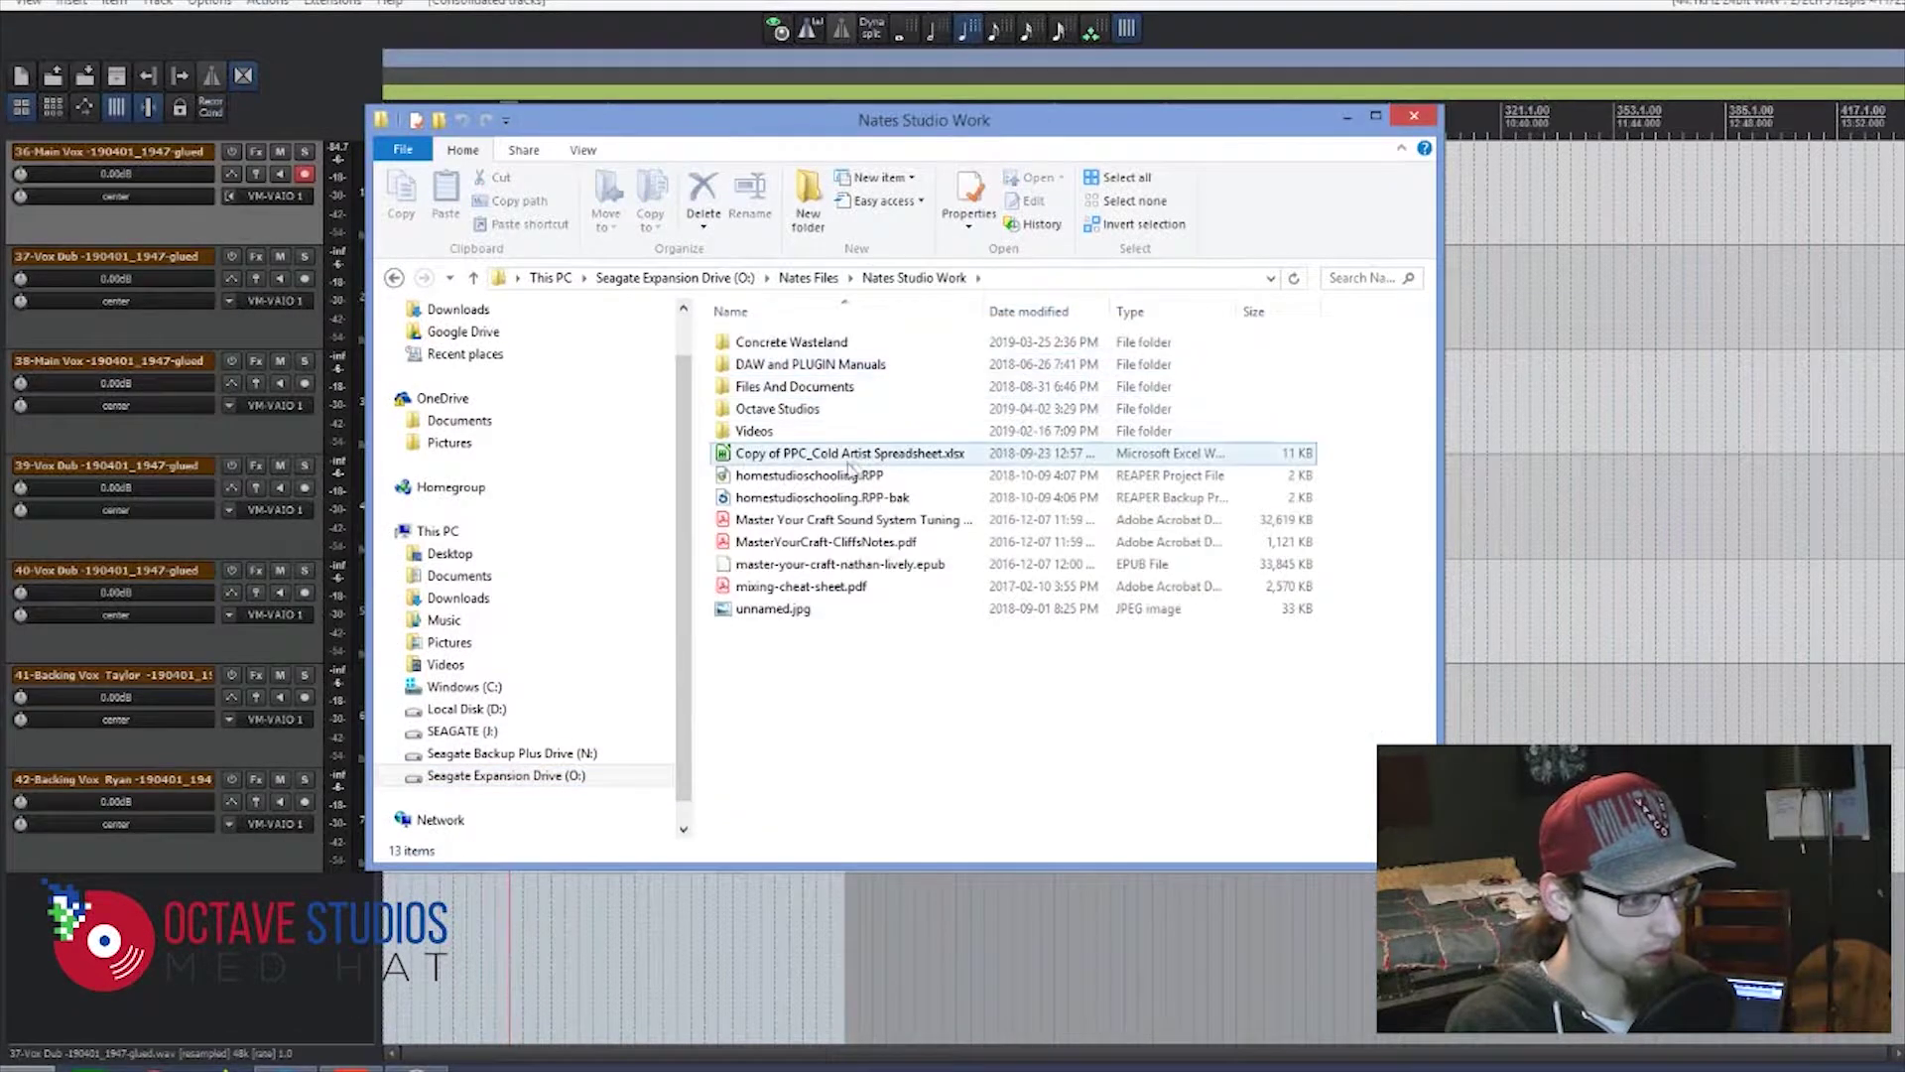
- Open Videos > Octave Studios > Tips and tricks > Tips and Tricks 16 and check the exported WAV files
double_click(794, 407)
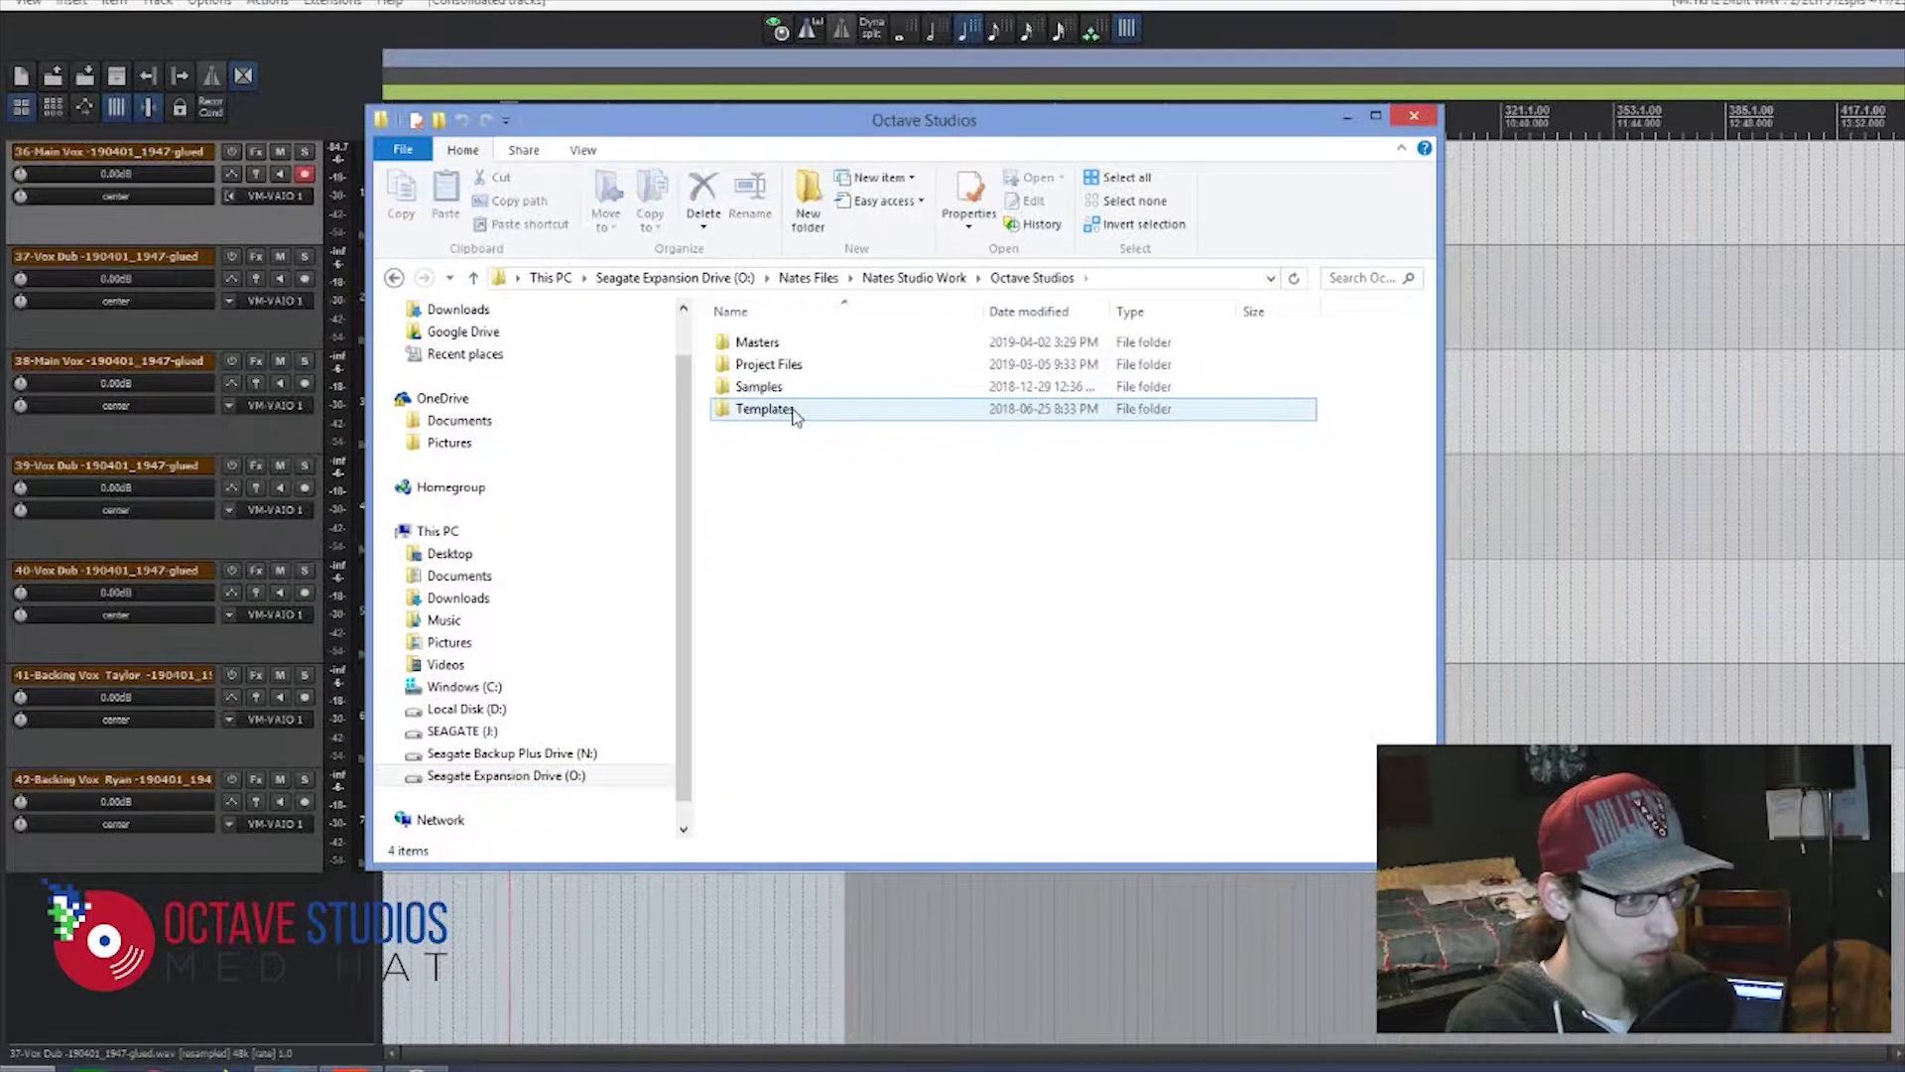
click(914, 277)
click(786, 433)
double_click(786, 433)
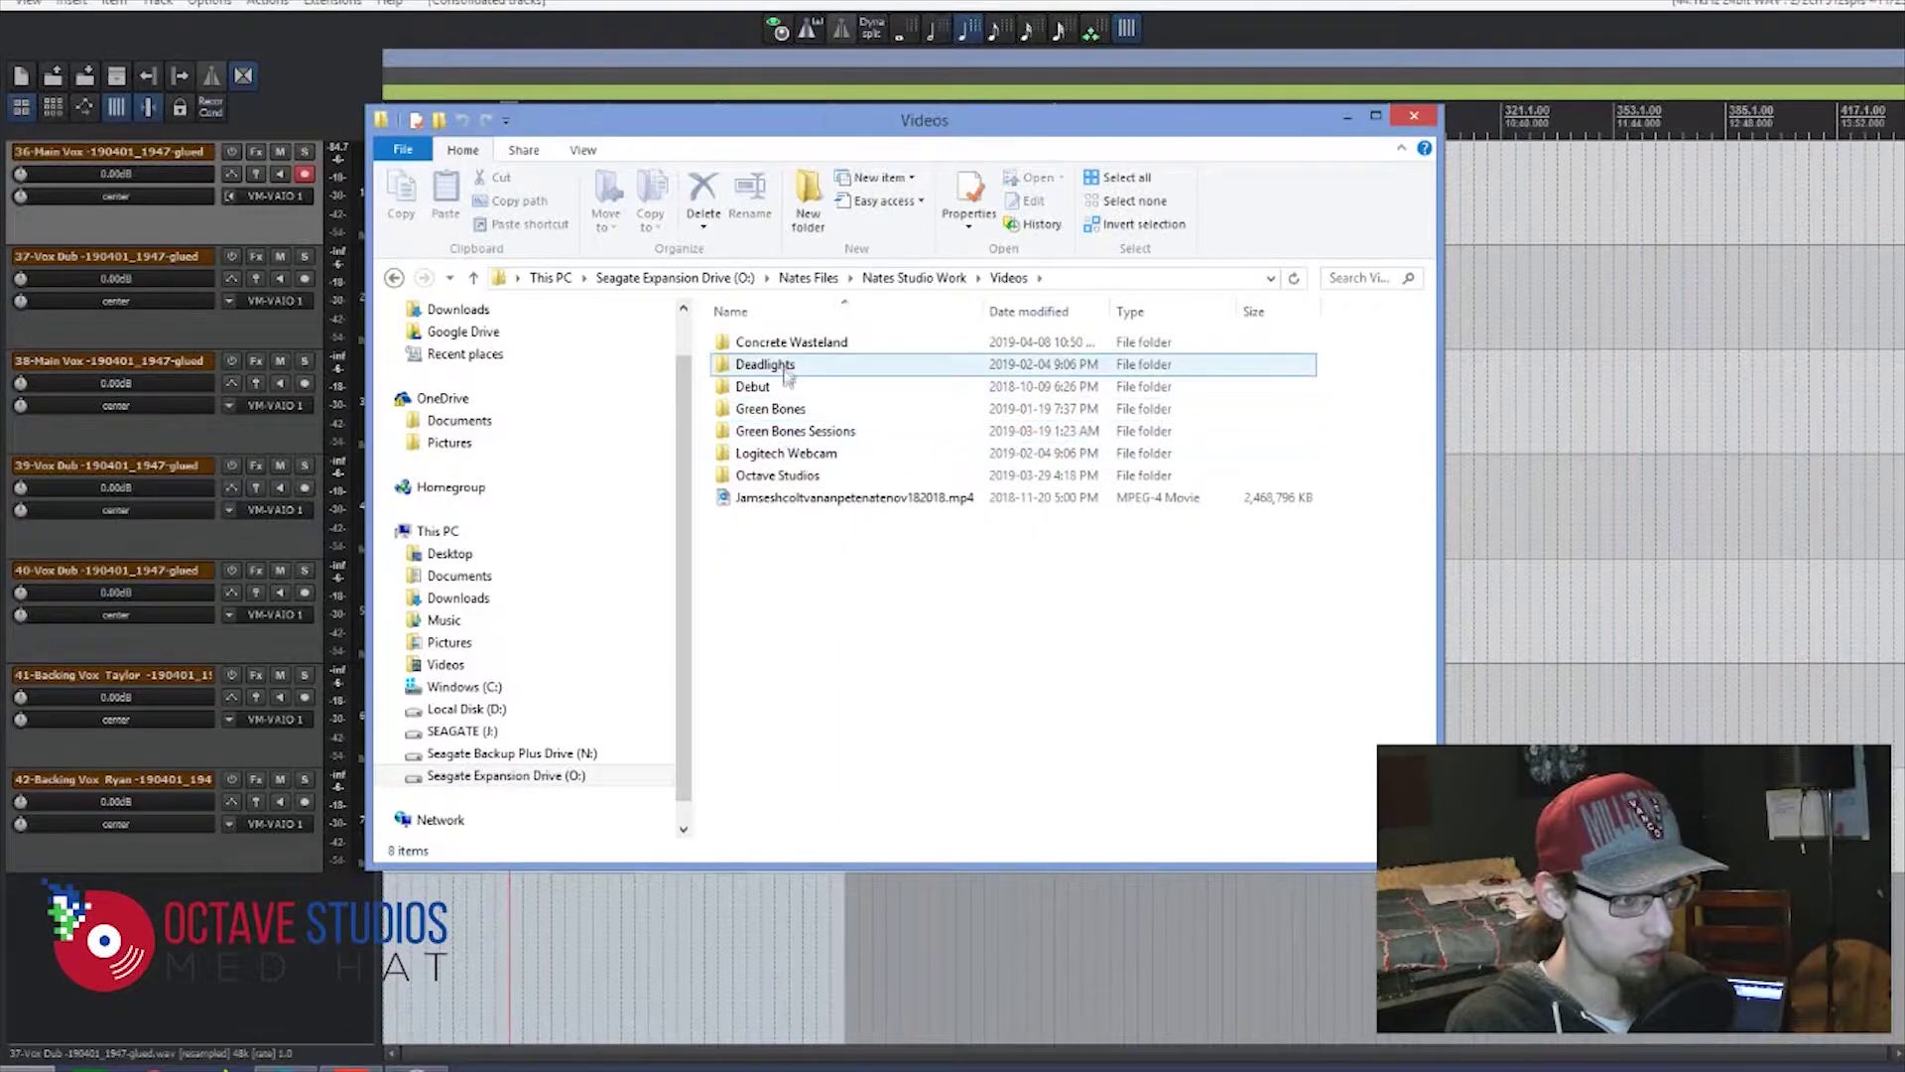
double_click(784, 475)
double_click(1231, 367)
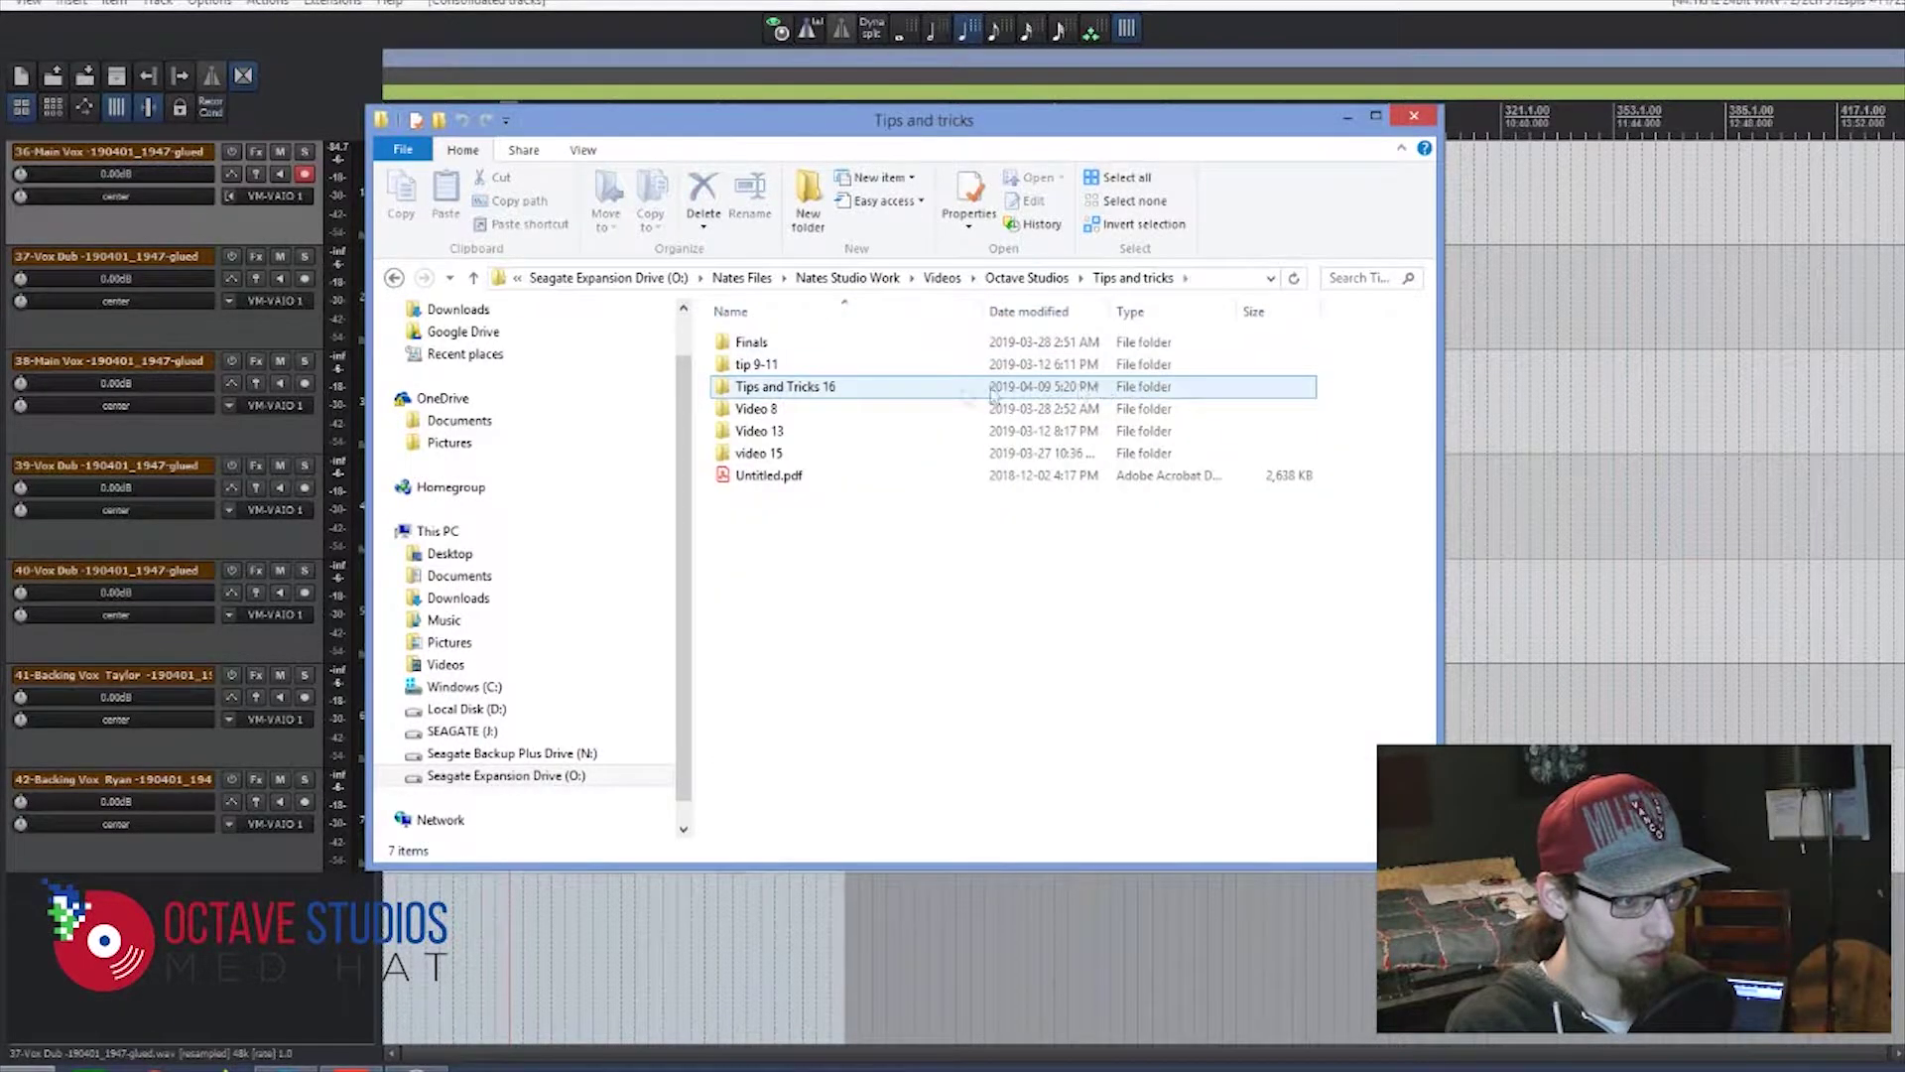
double_click(775, 390)
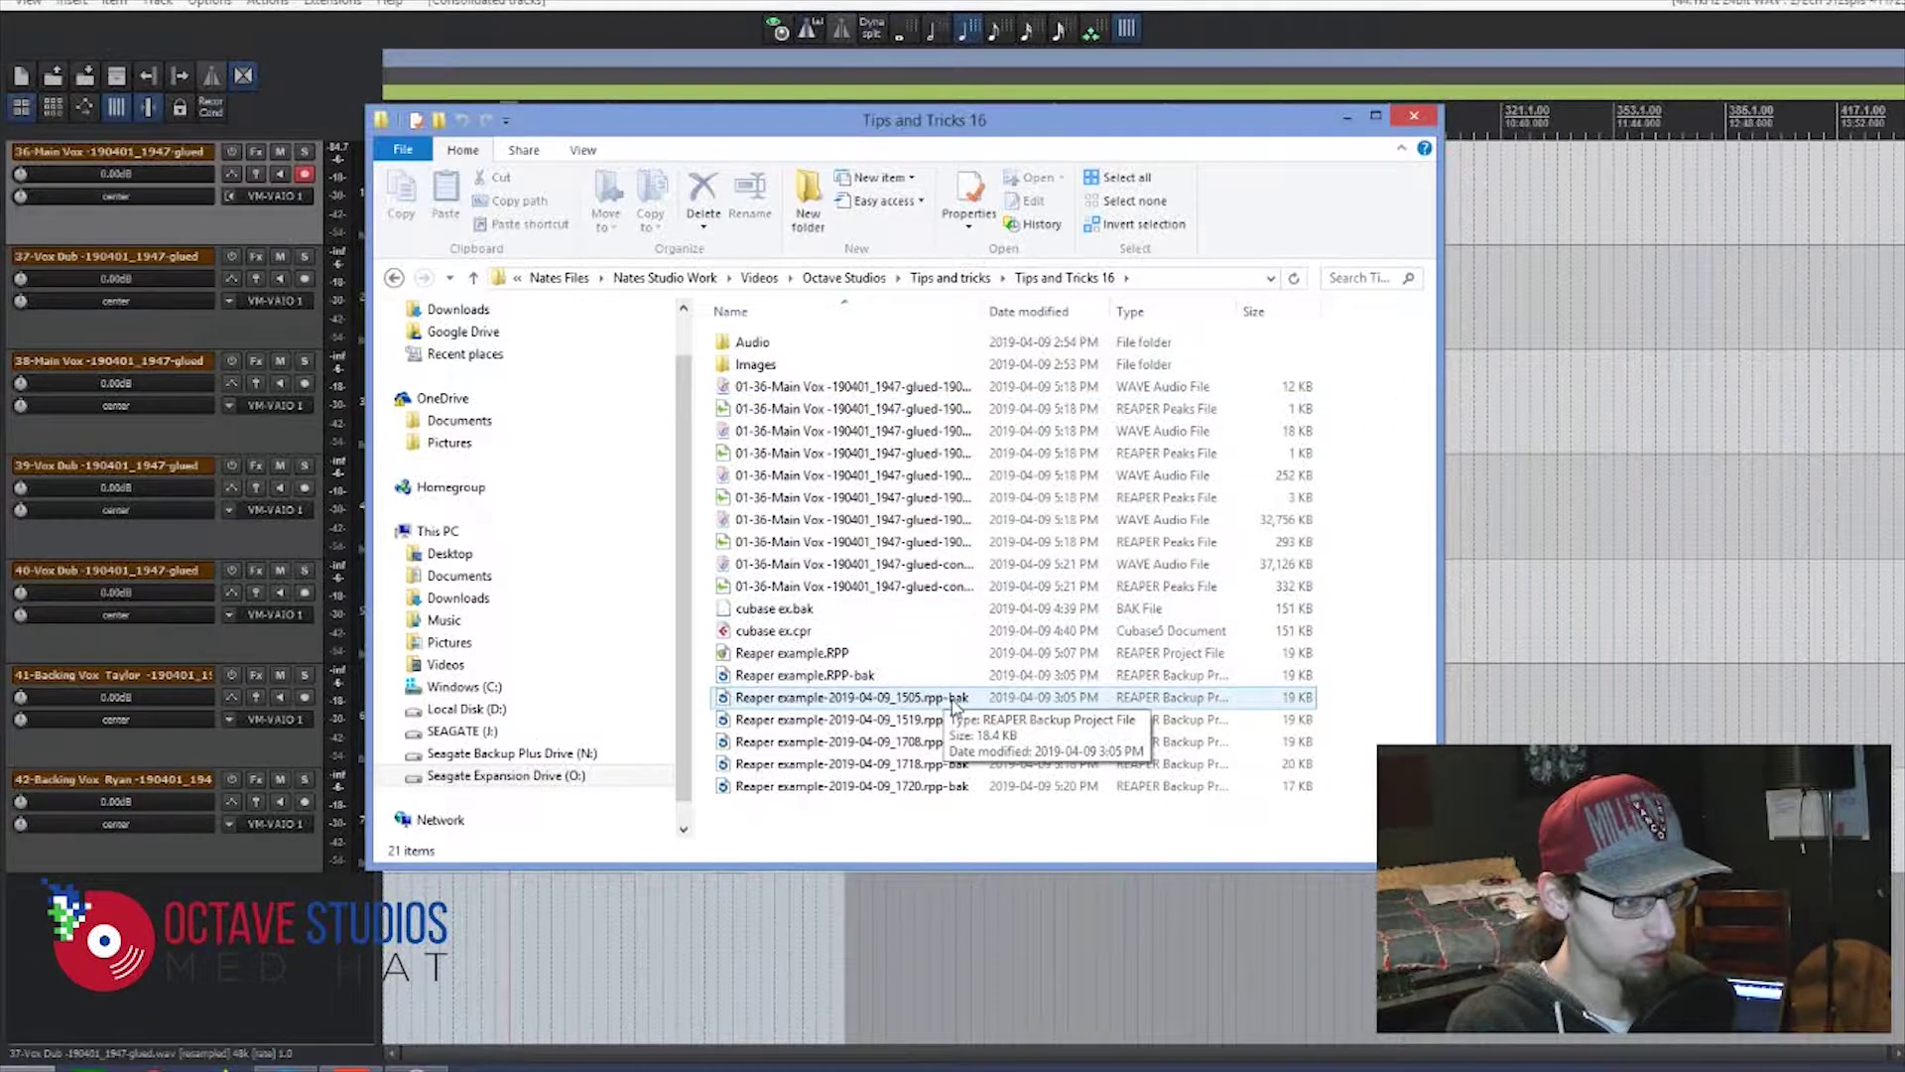
click(839, 390)
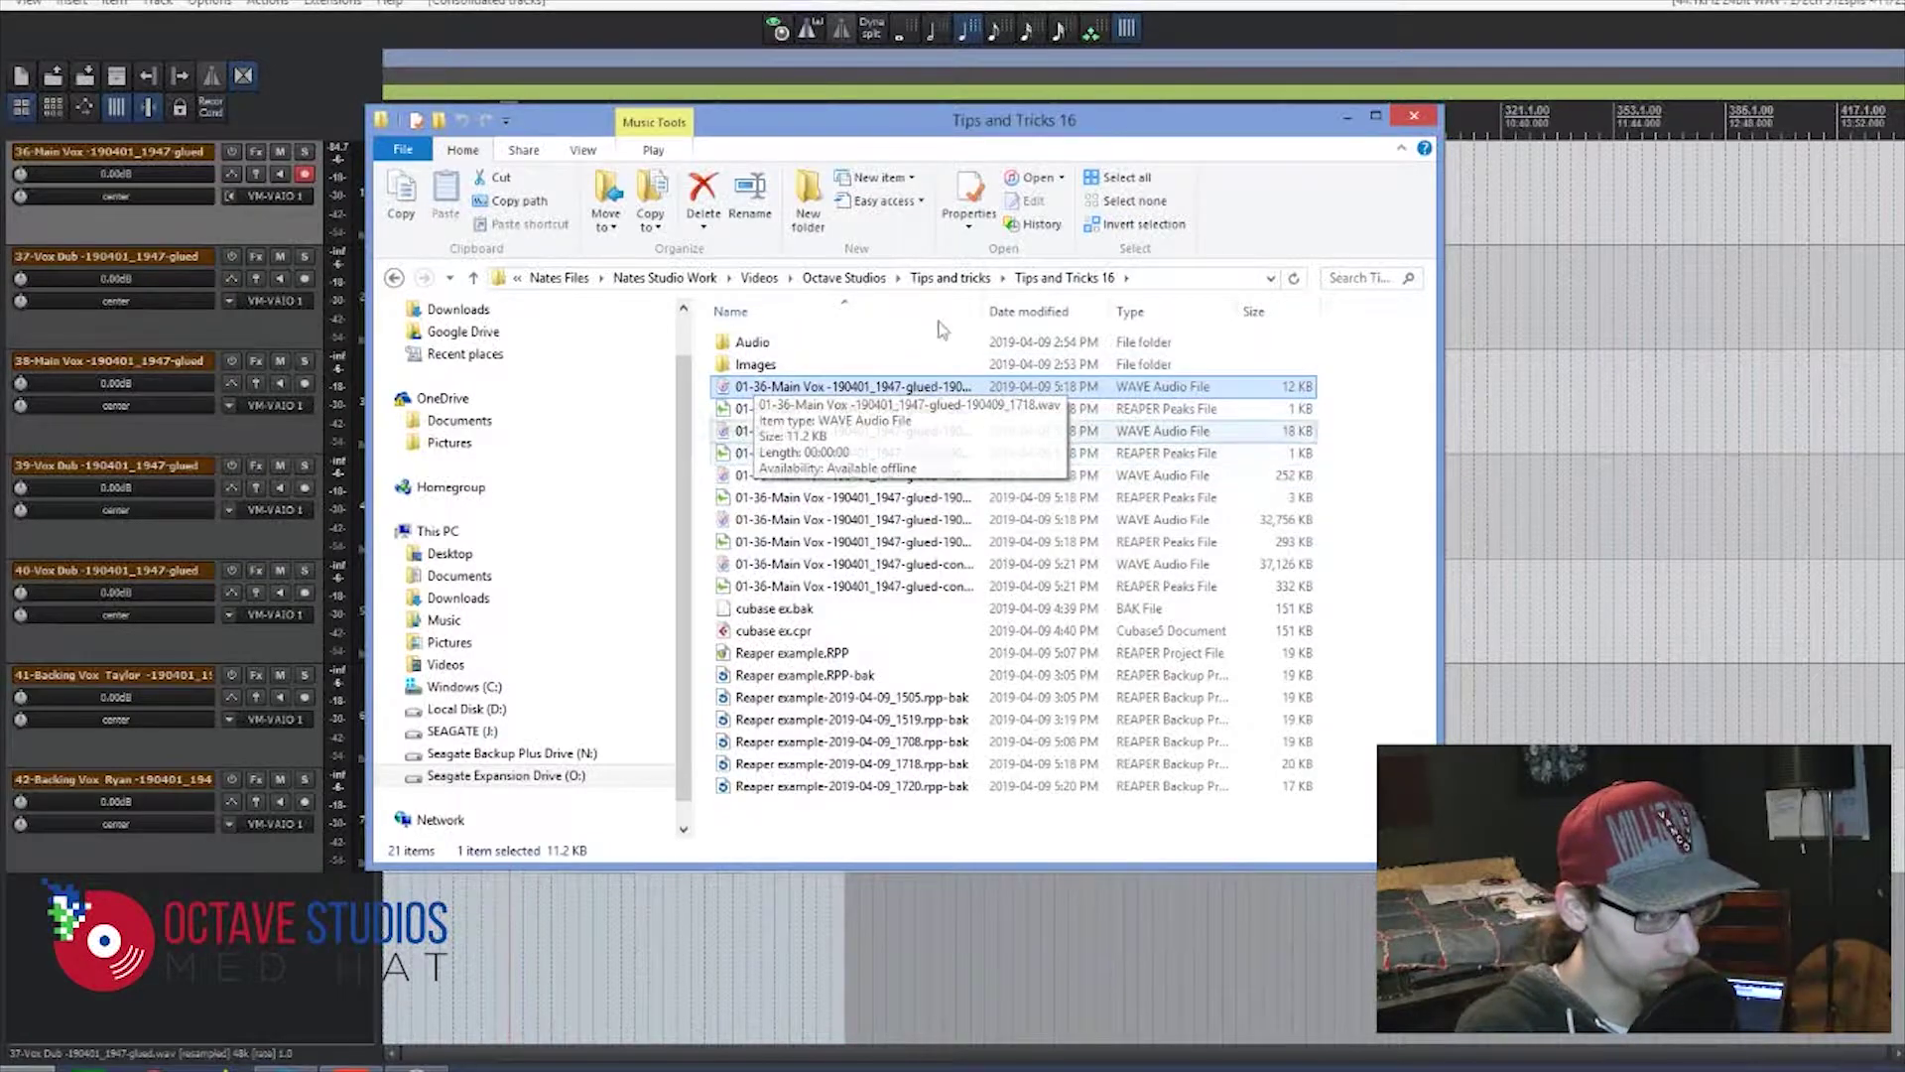
- Return to REAPER, reopen the Consolidate/Export tracks settings and browse the output directory to the Tips and Tricks 16 folder
click(89, 22)
click(2, 3)
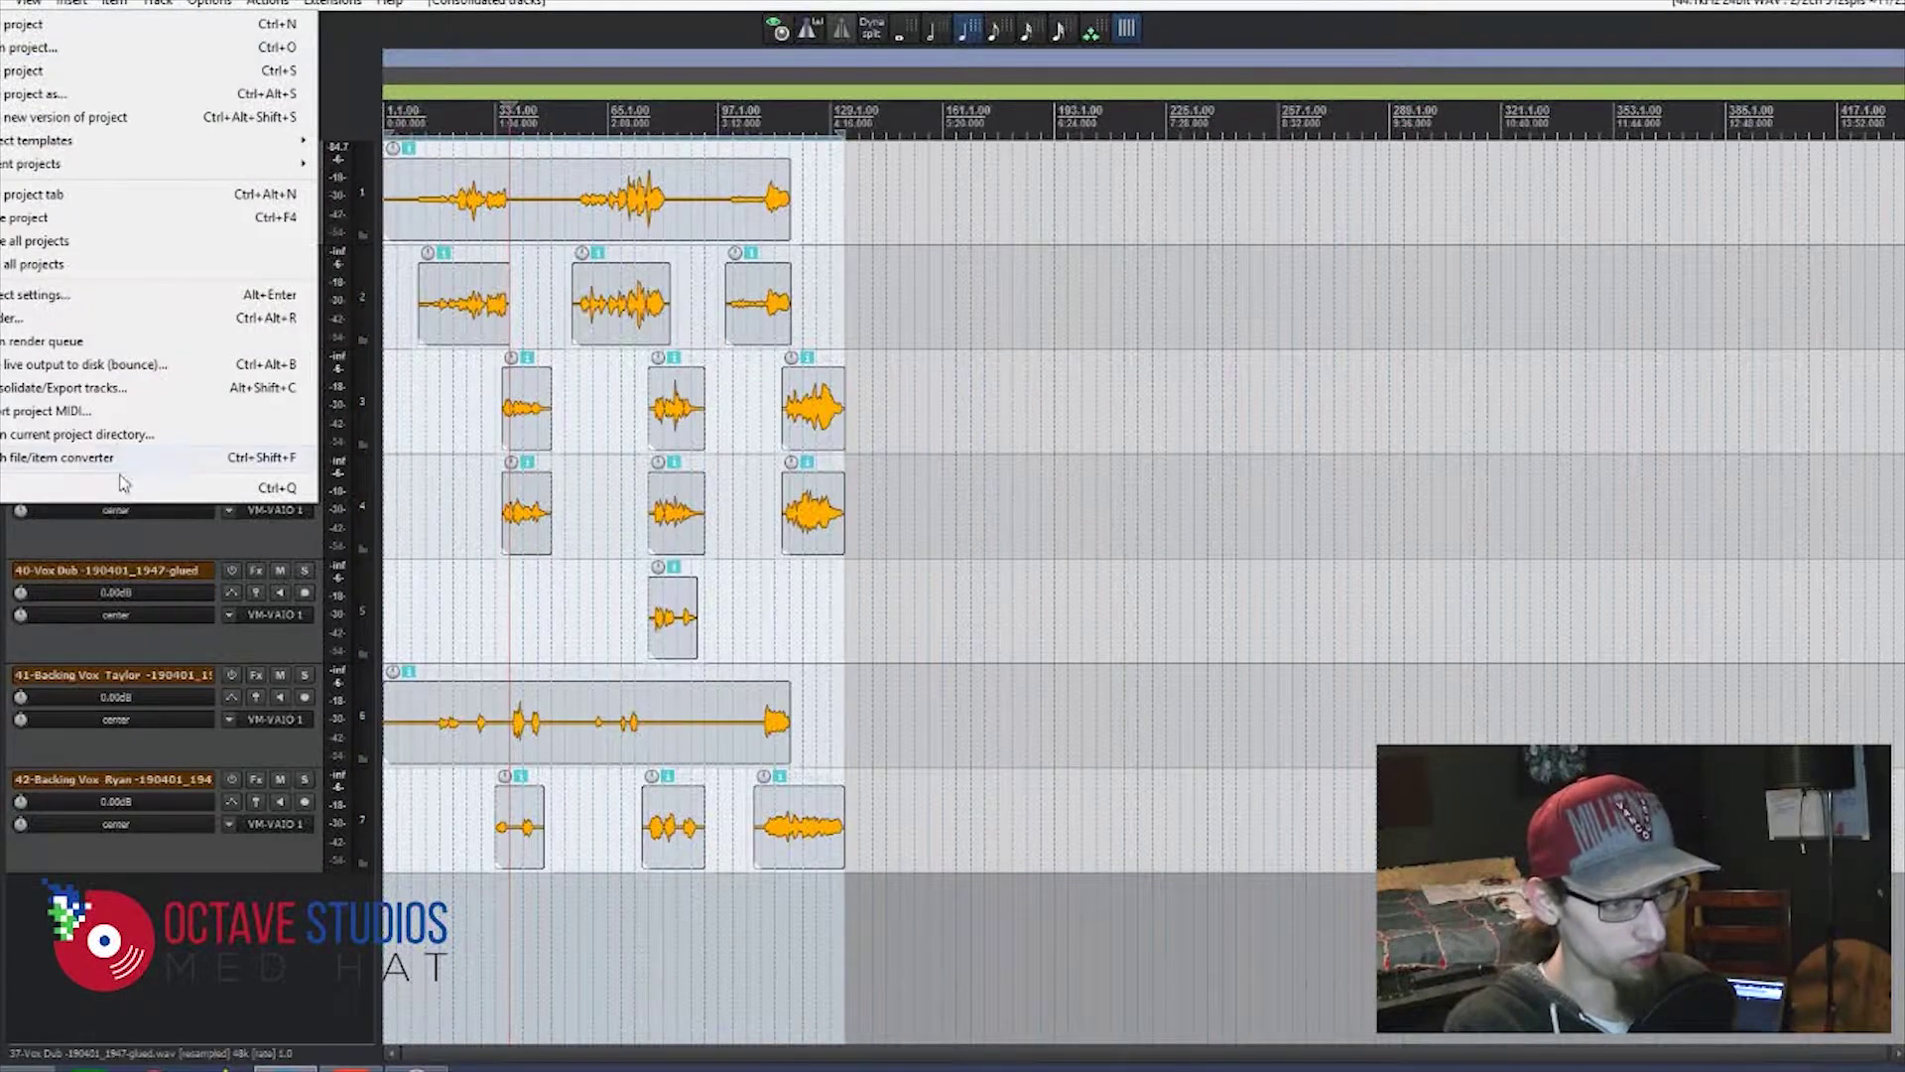
click(107, 390)
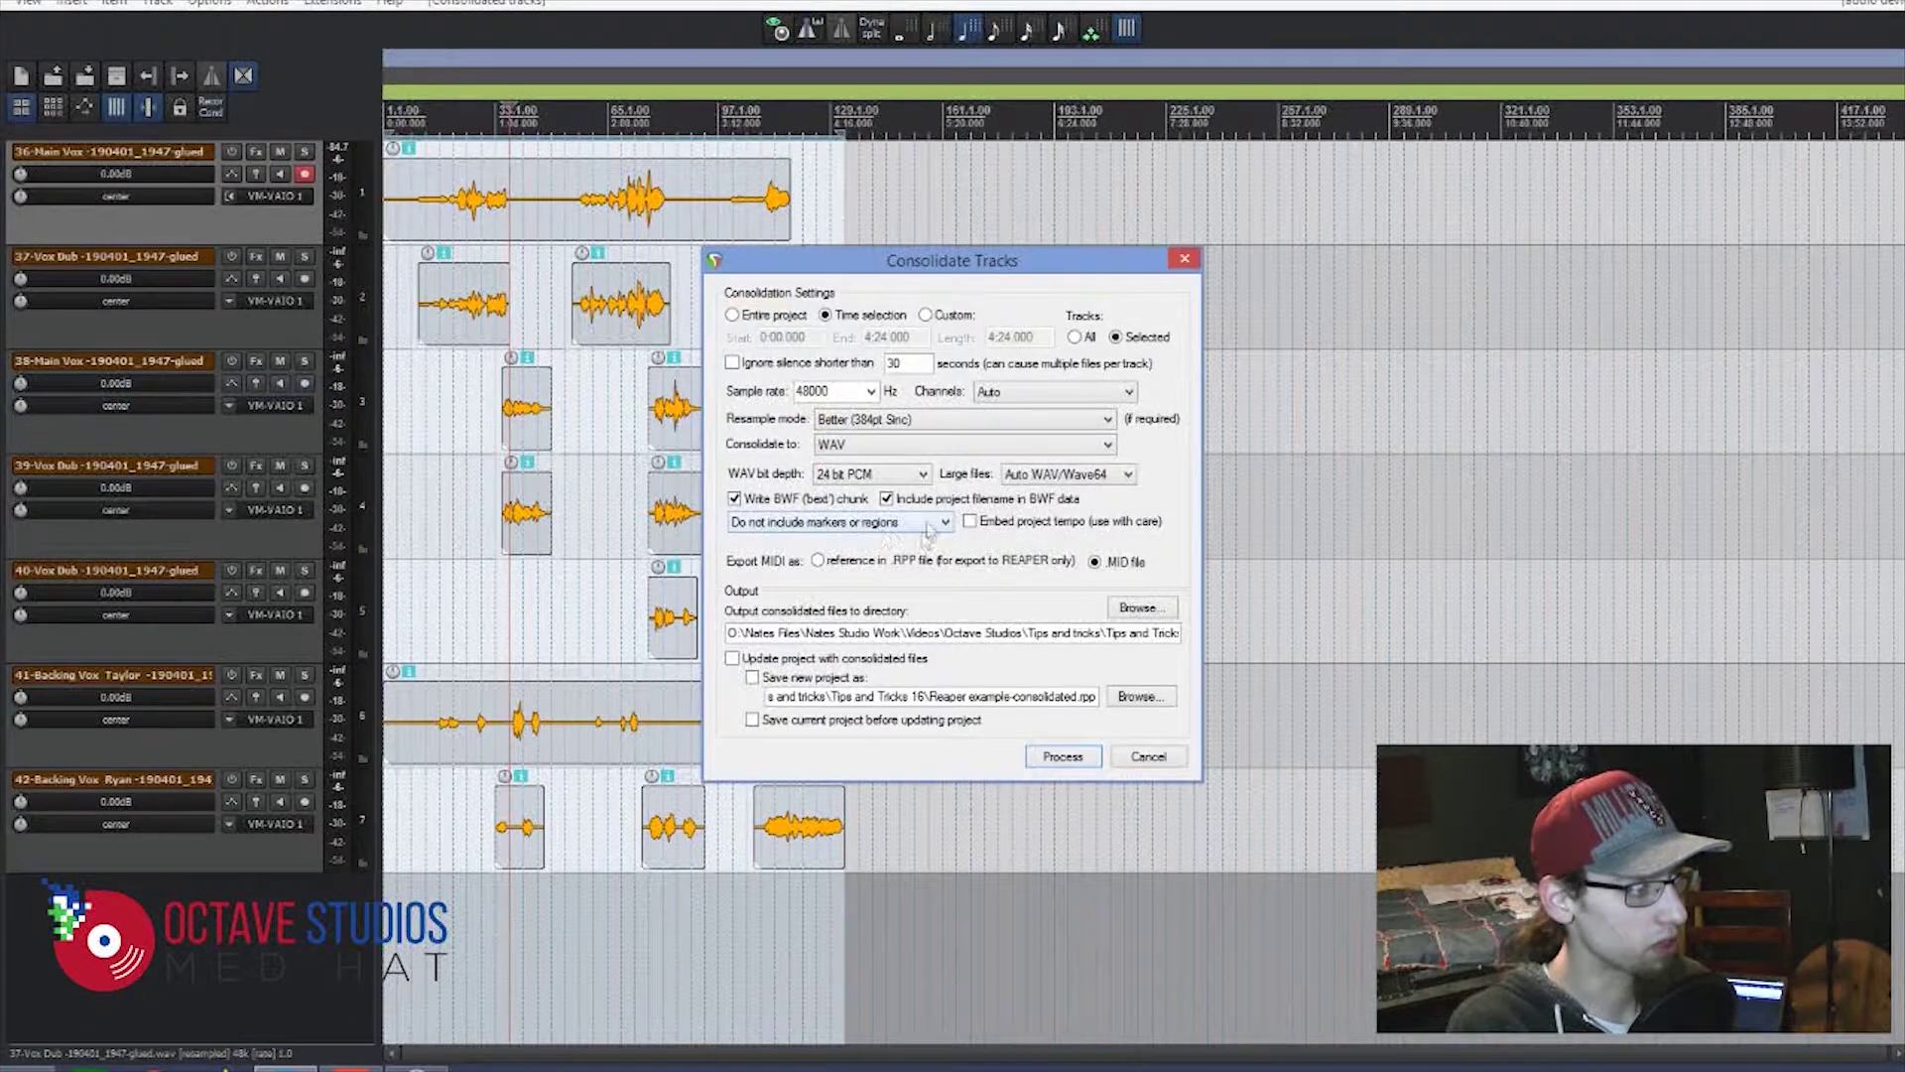
click(1131, 607)
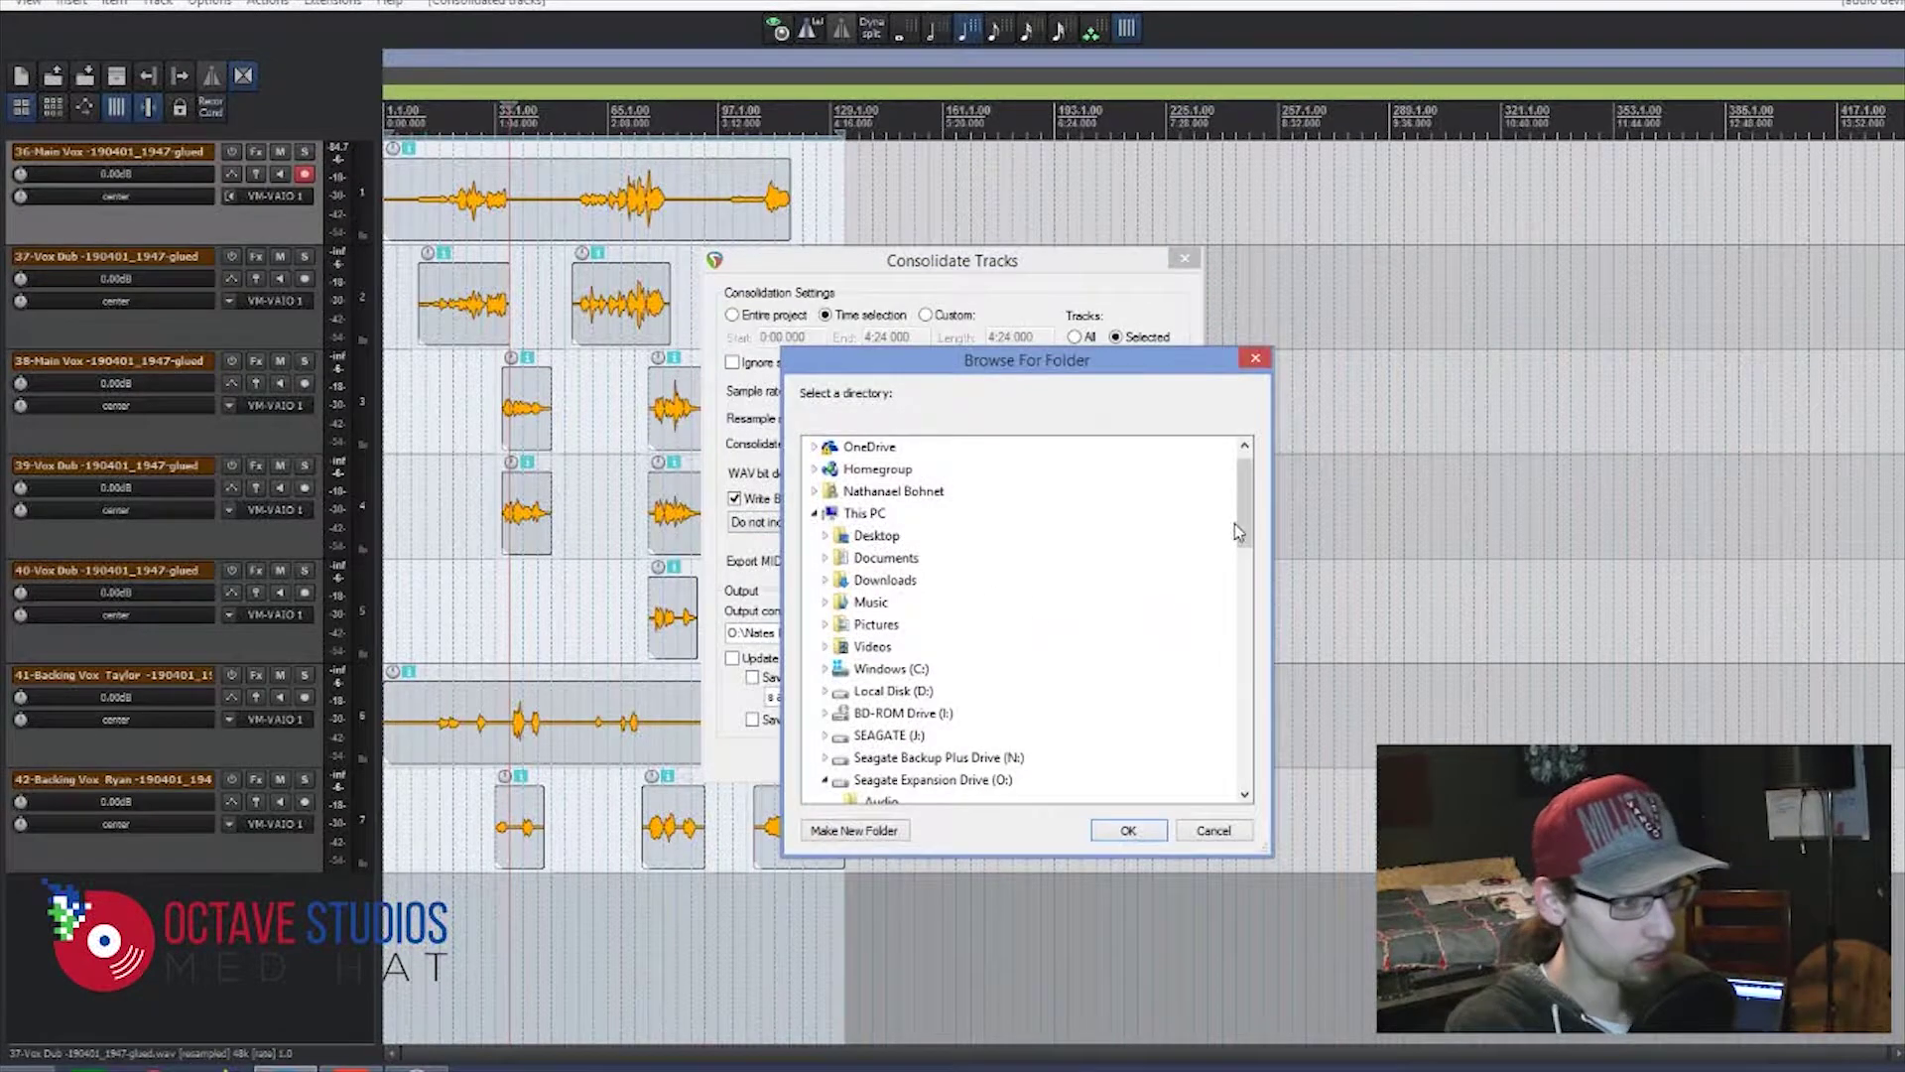
scroll(1029, 635, down, 10)
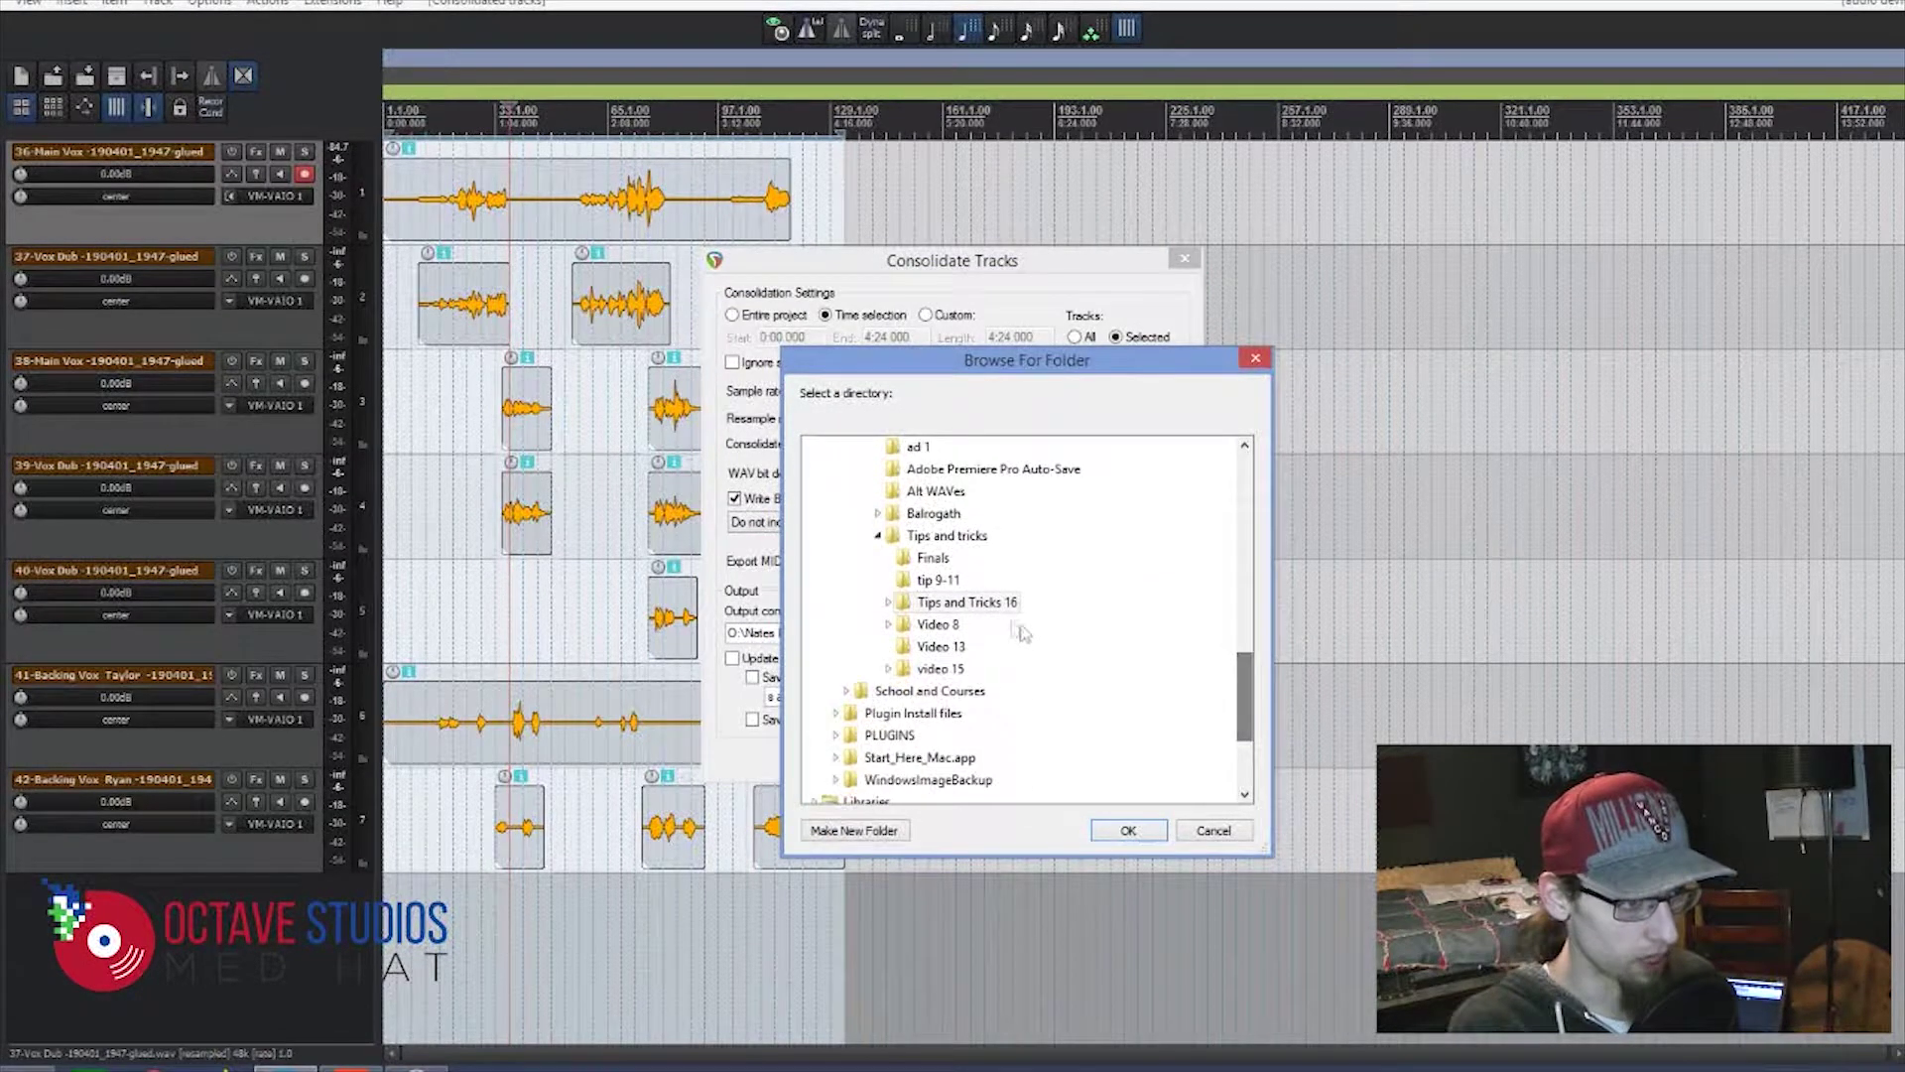
double_click(967, 602)
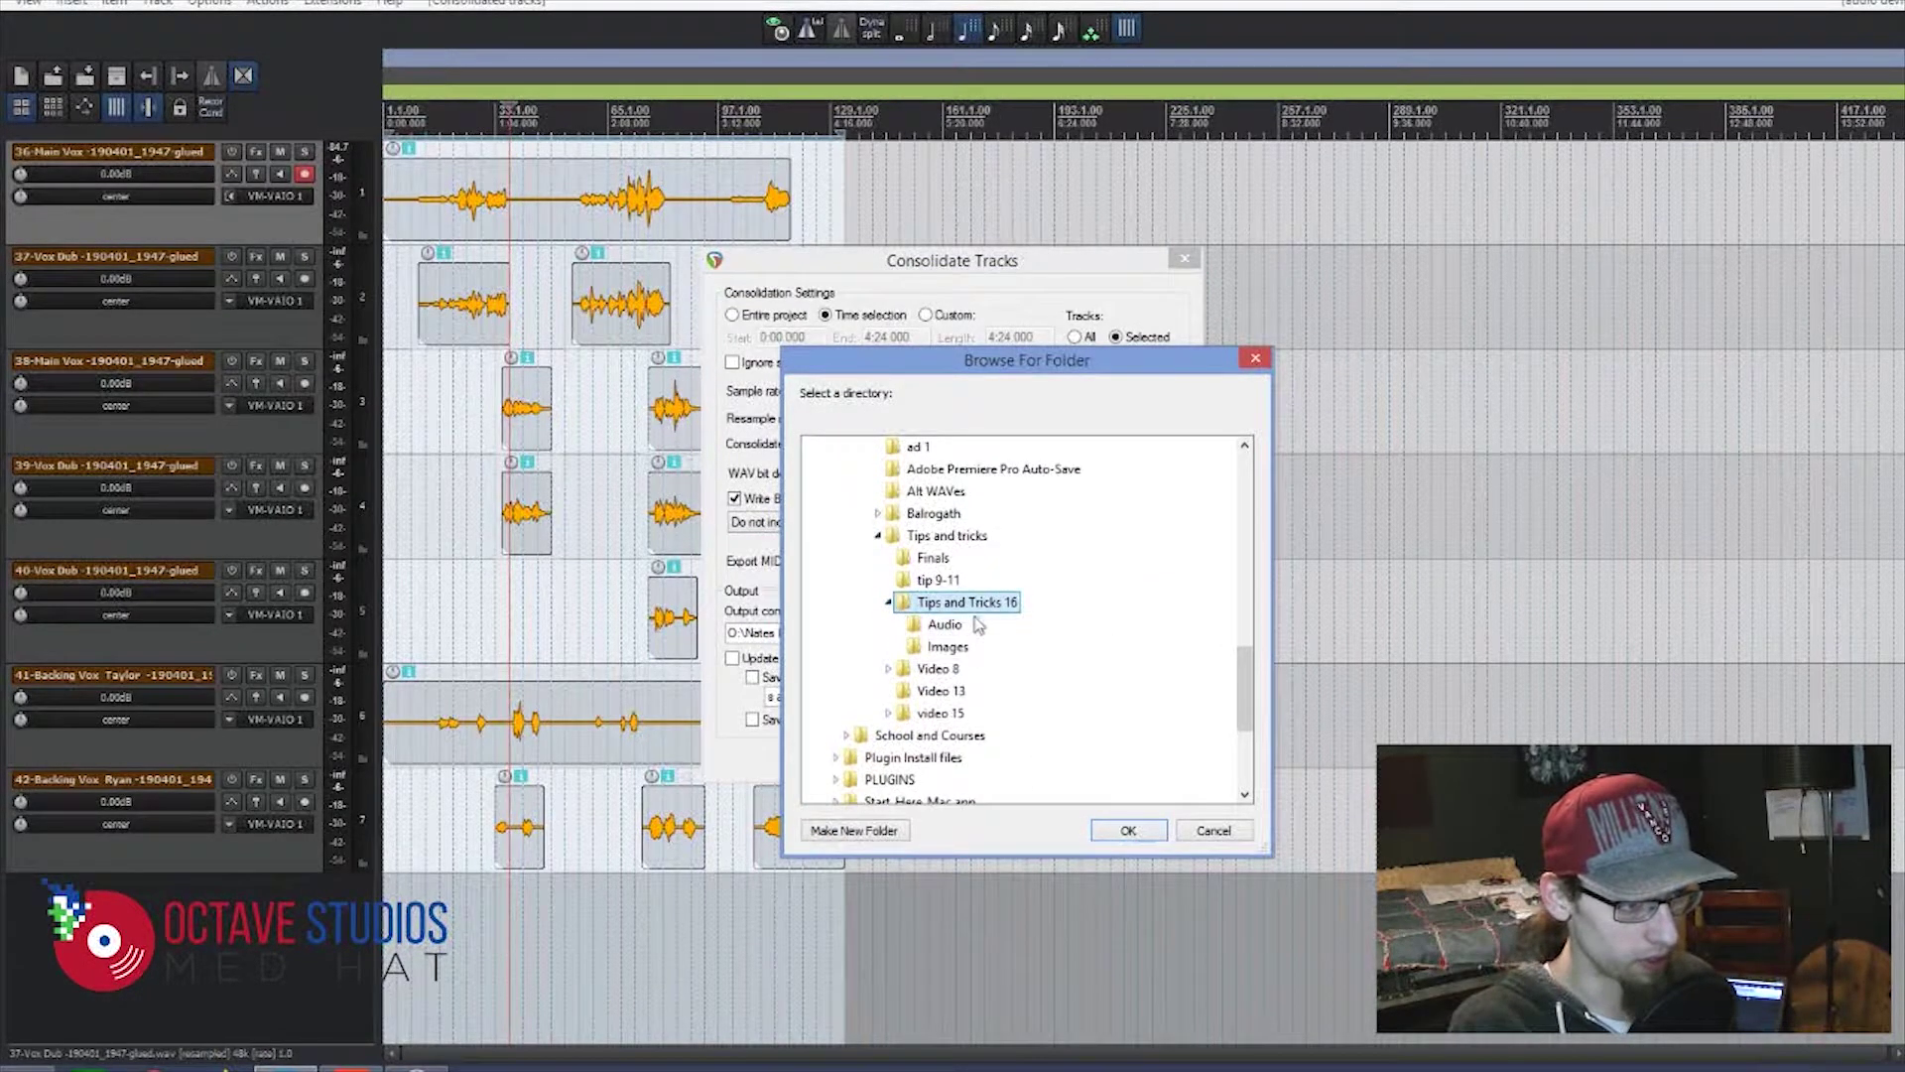
- Create a subfolder named "reaper file", use it as the output directory and process the track consolidation
click(848, 831)
text(rea)
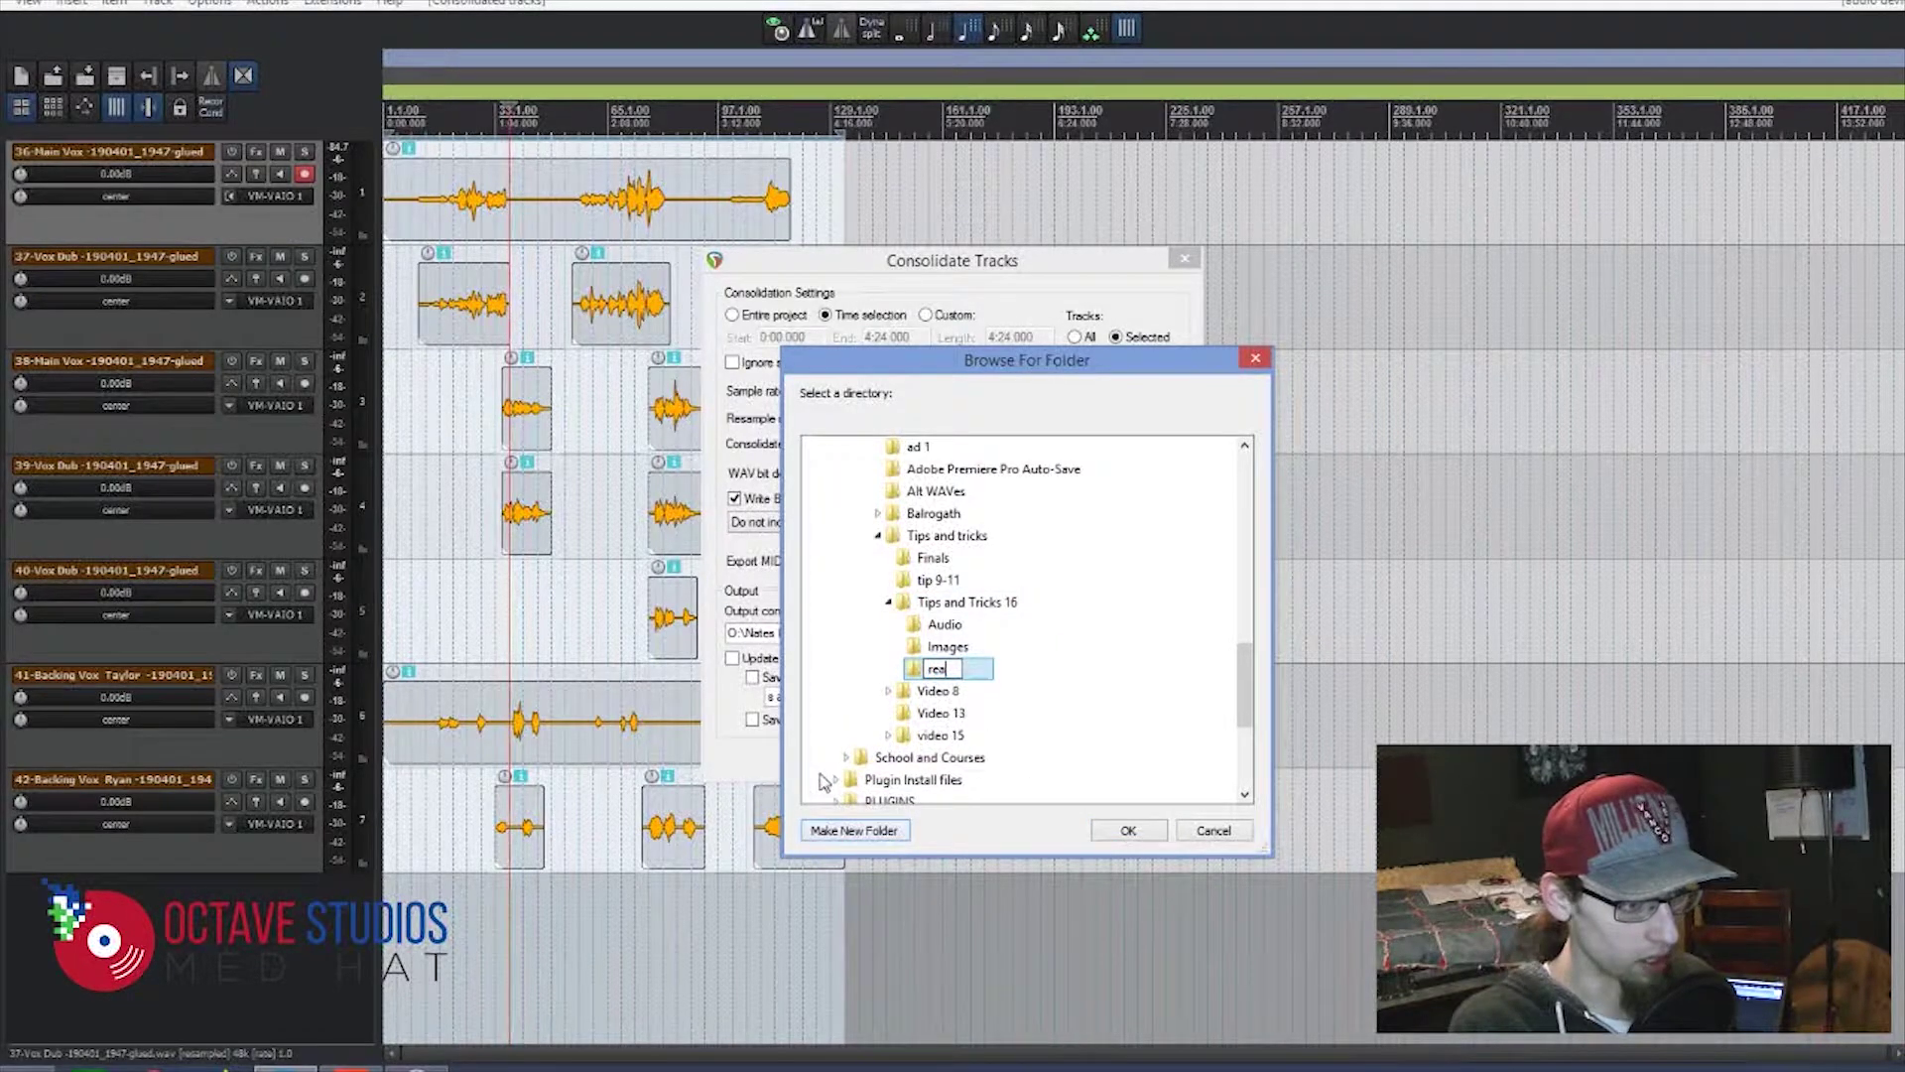
text(per file)
key(Return)
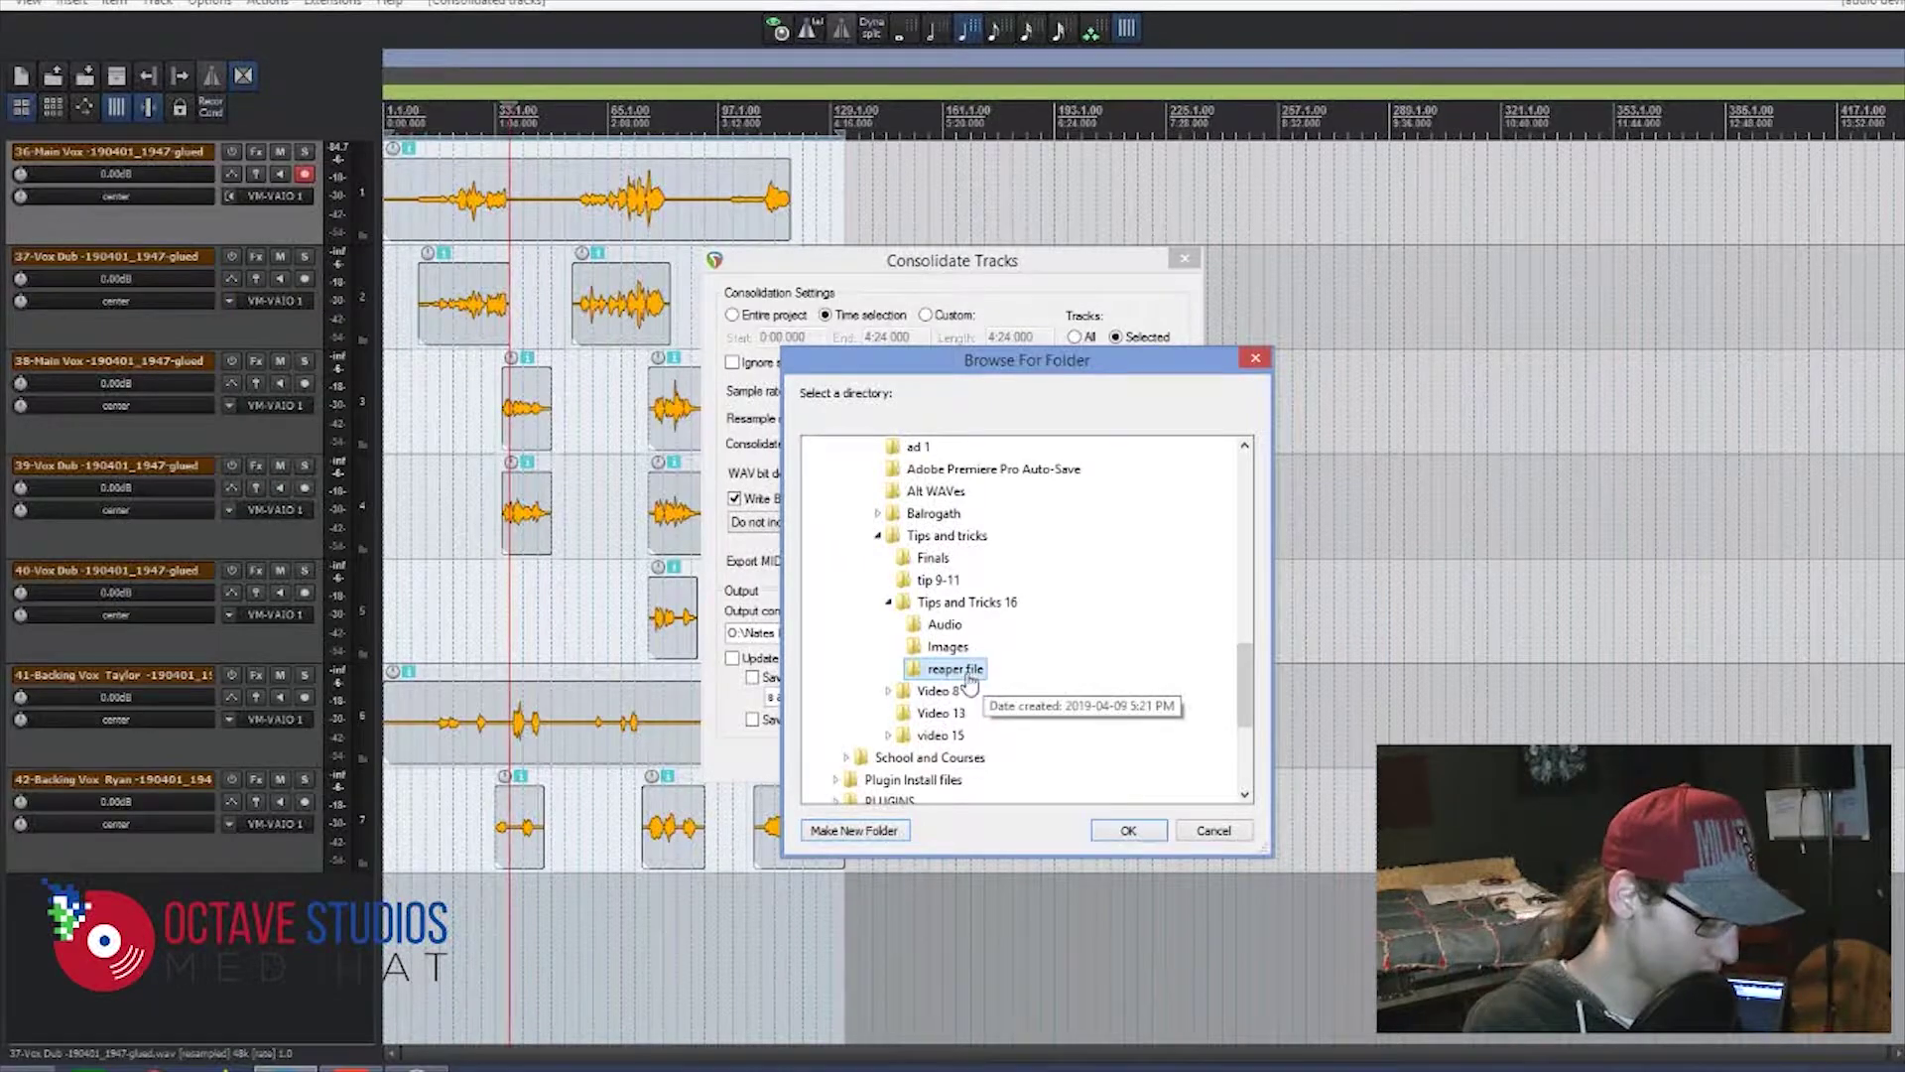
click(1124, 829)
click(1064, 757)
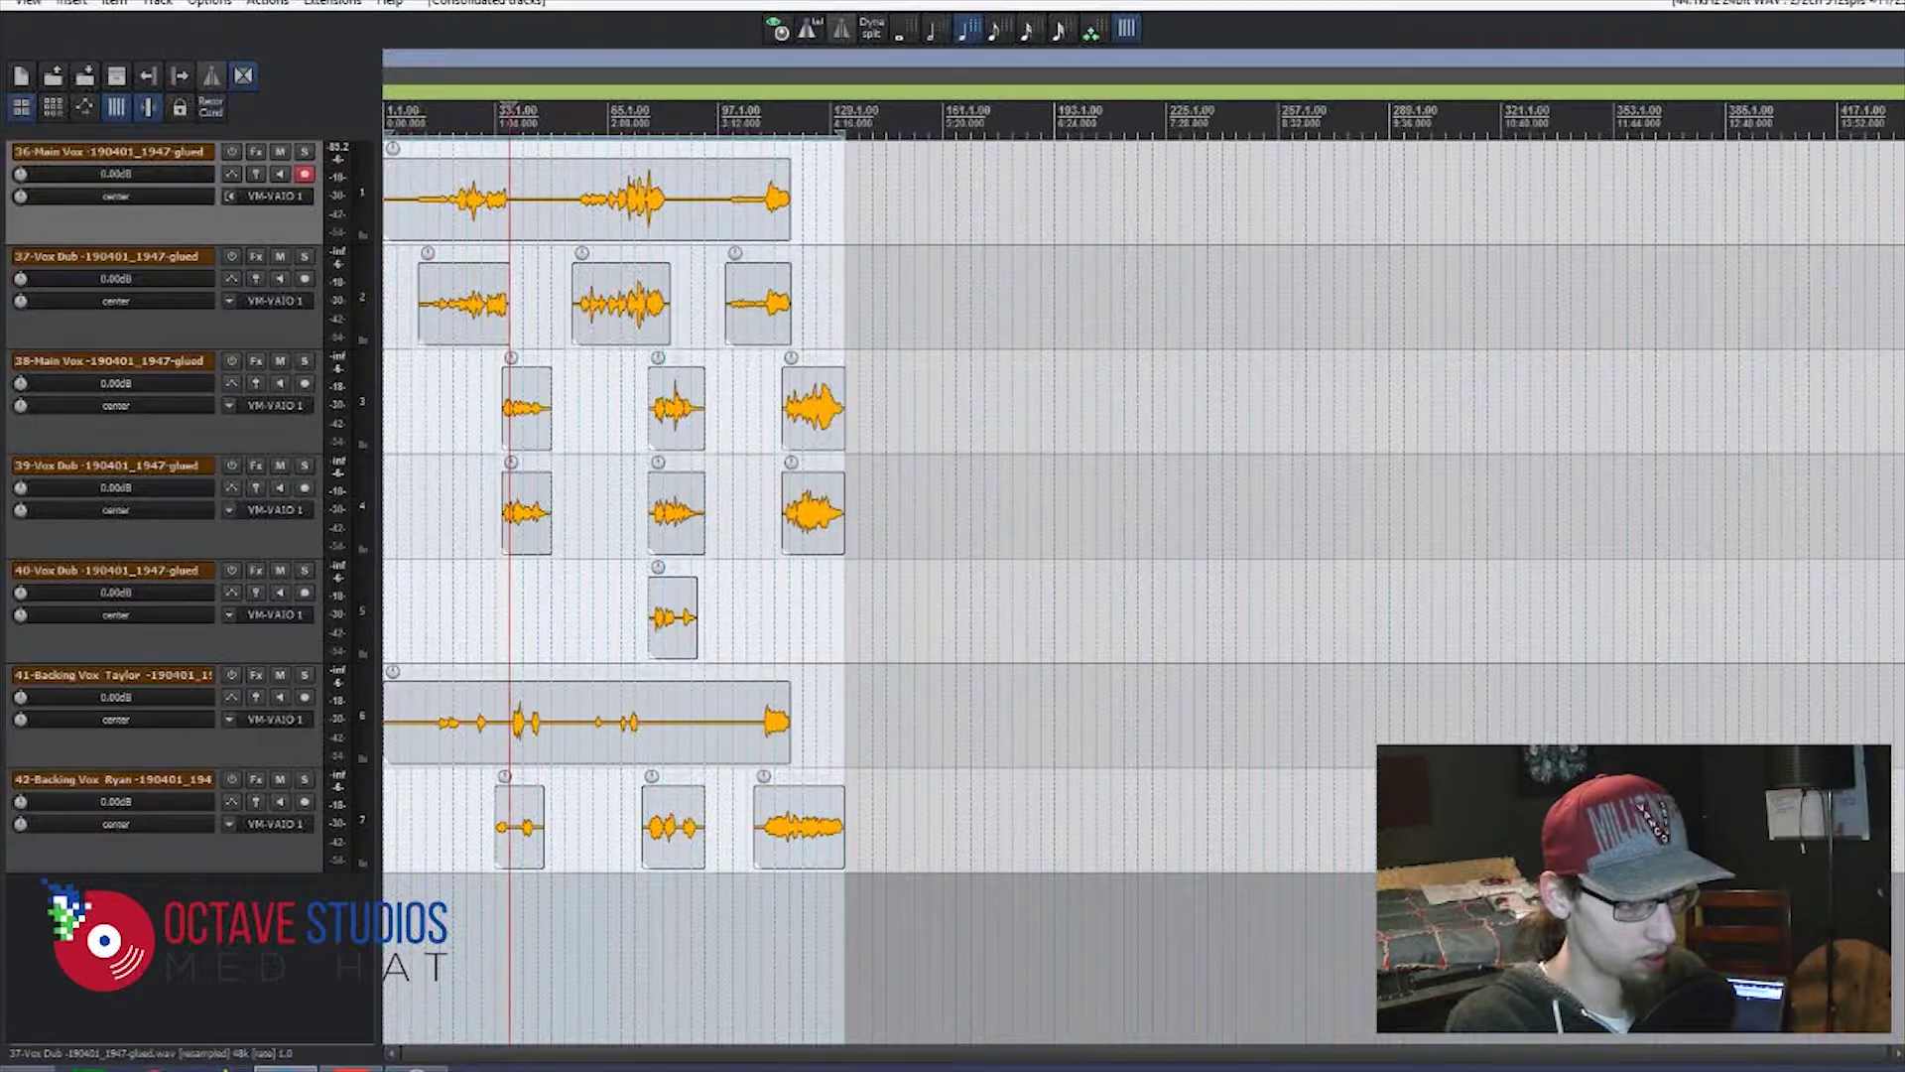
- Open the "reaper file" folder in File Explorer, widen the Name column to check the consolidated file names, and minimize the window
click(286, 1068)
double_click(809, 384)
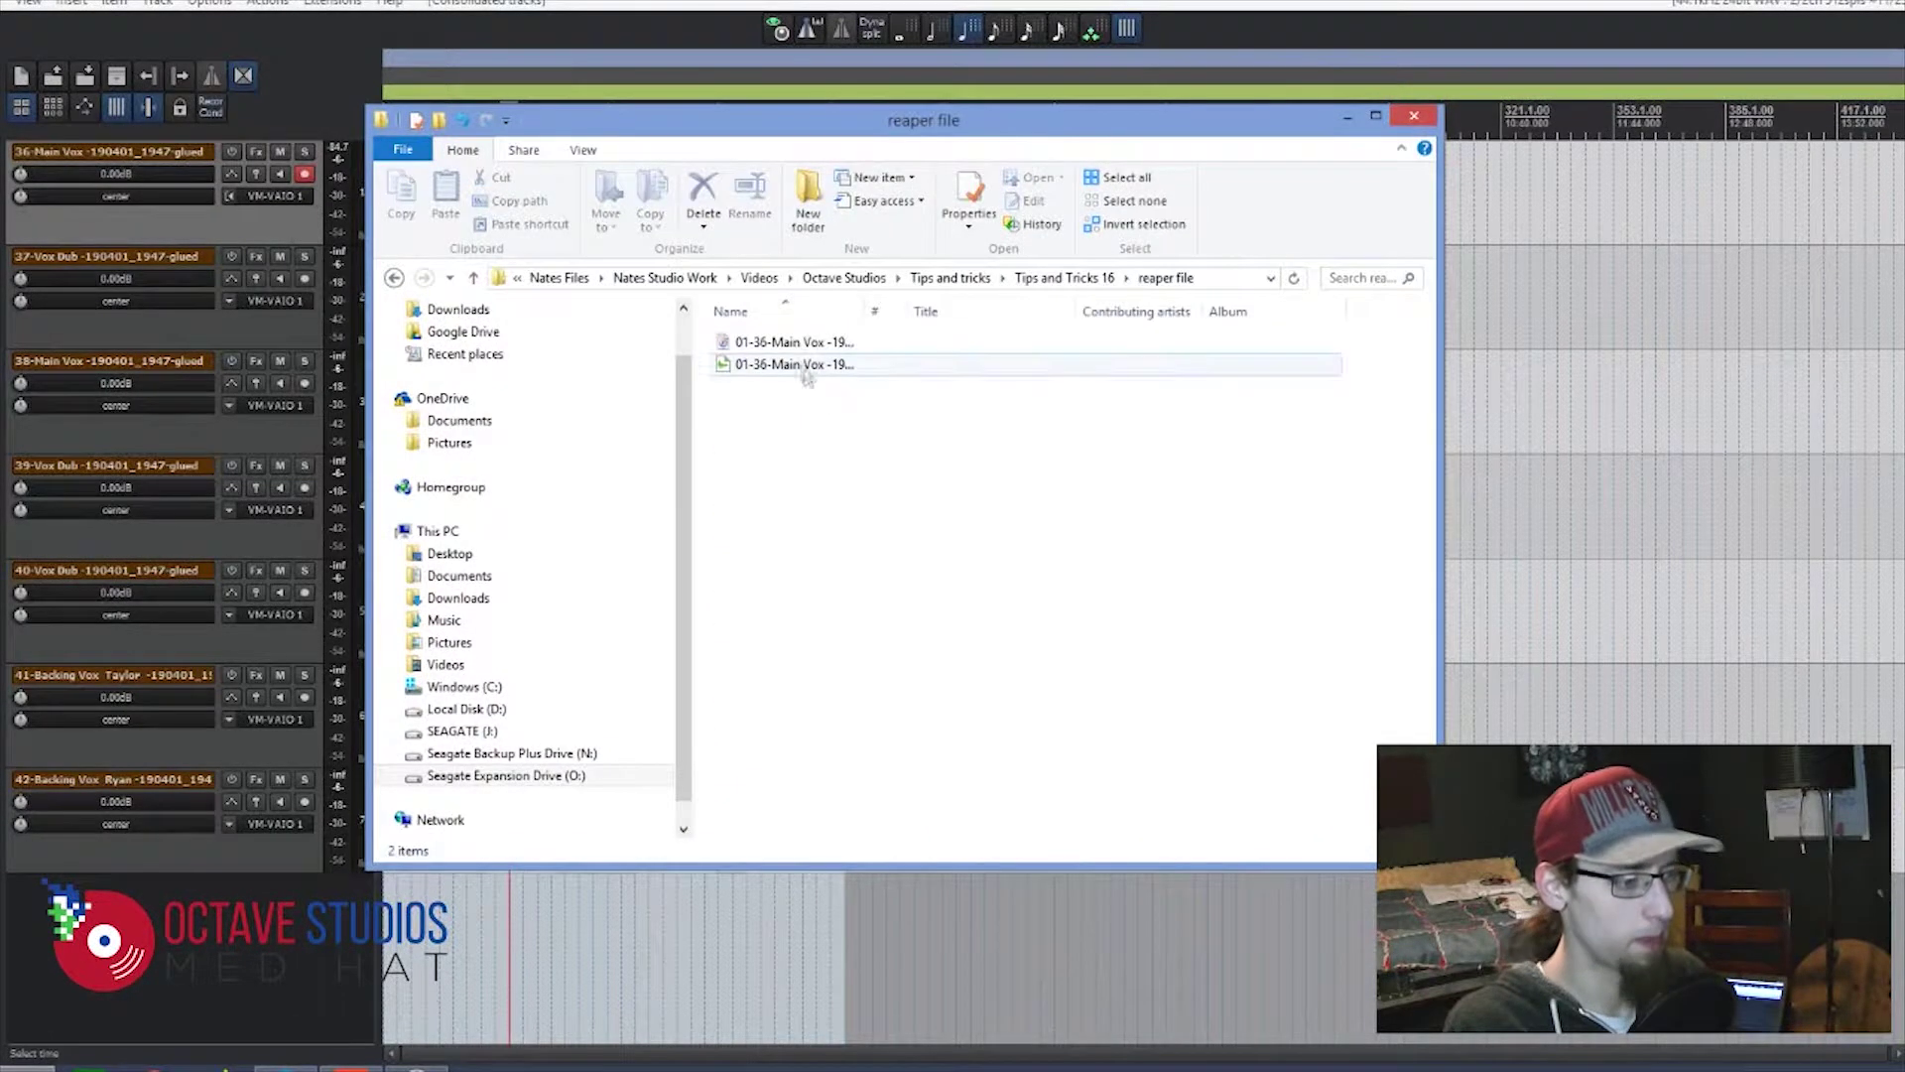
click(807, 345)
drag(866, 312, 1130, 314)
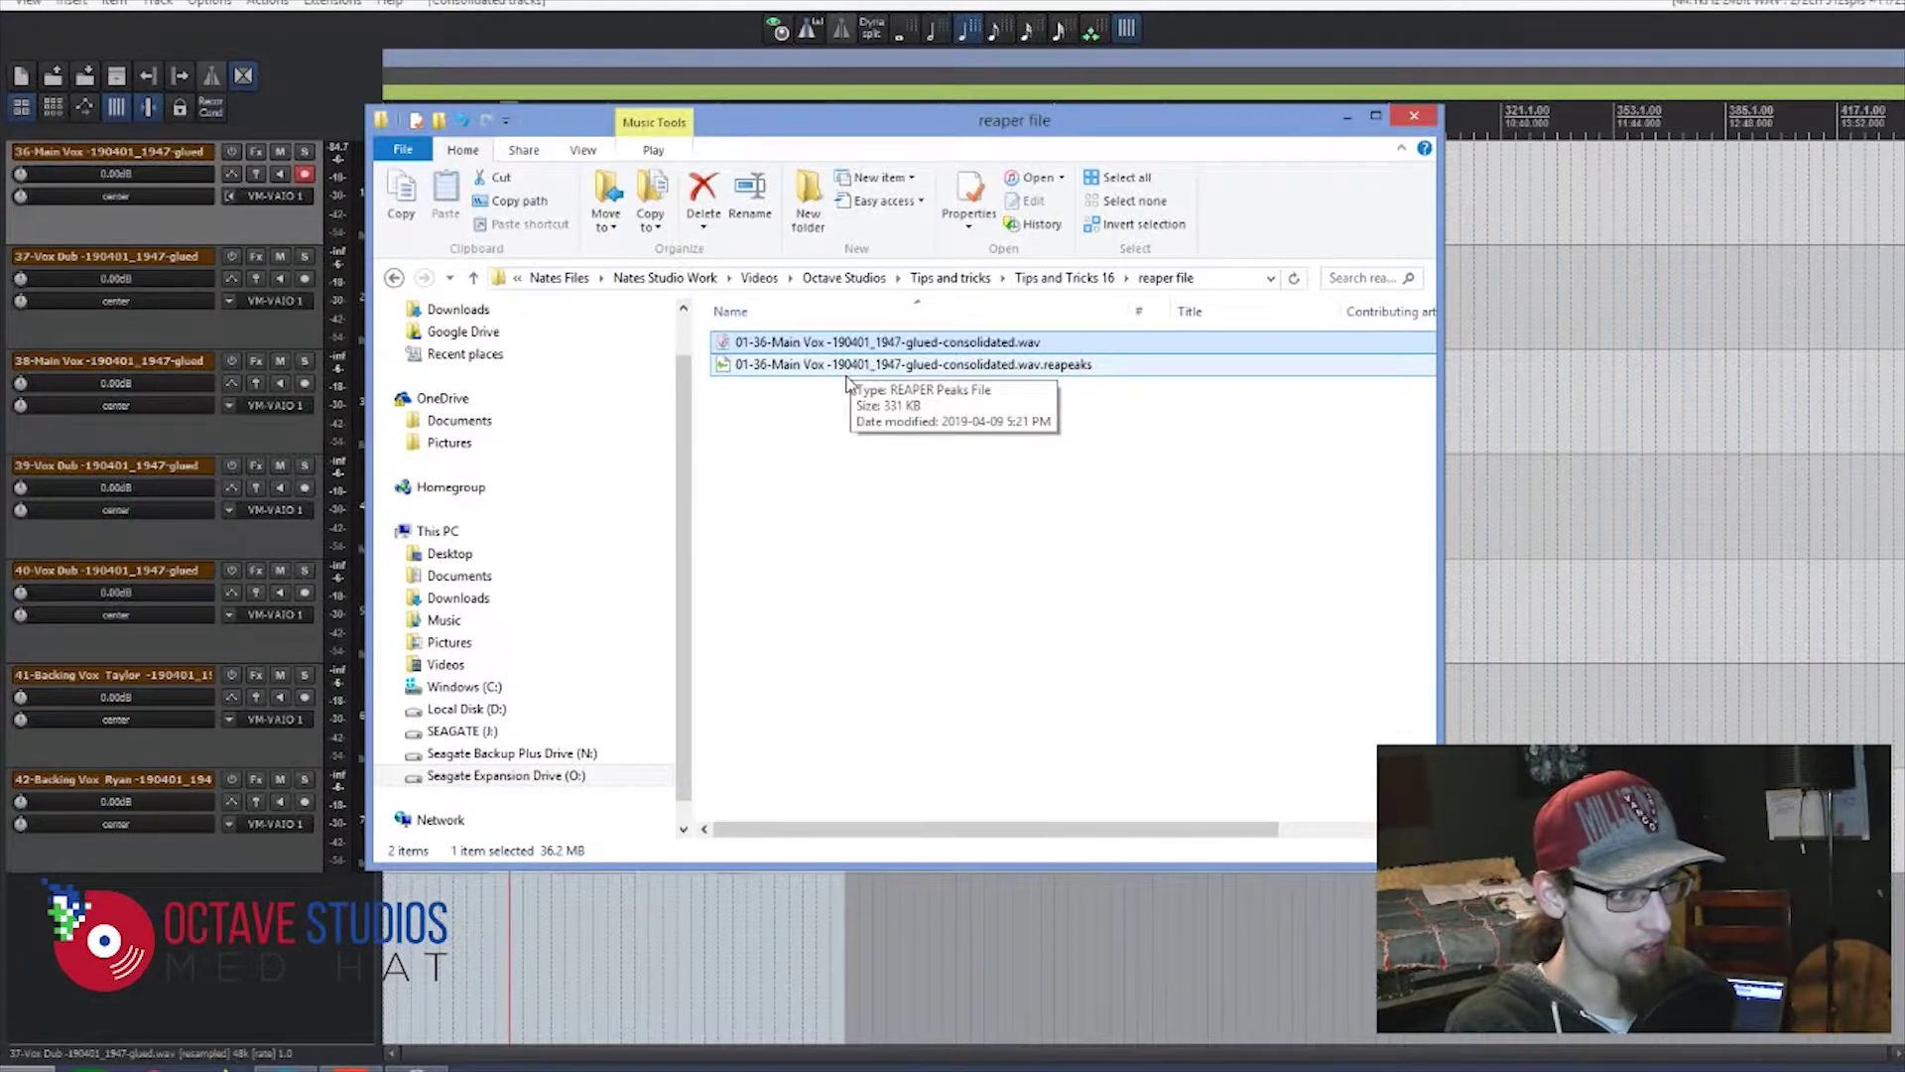
click(1041, 575)
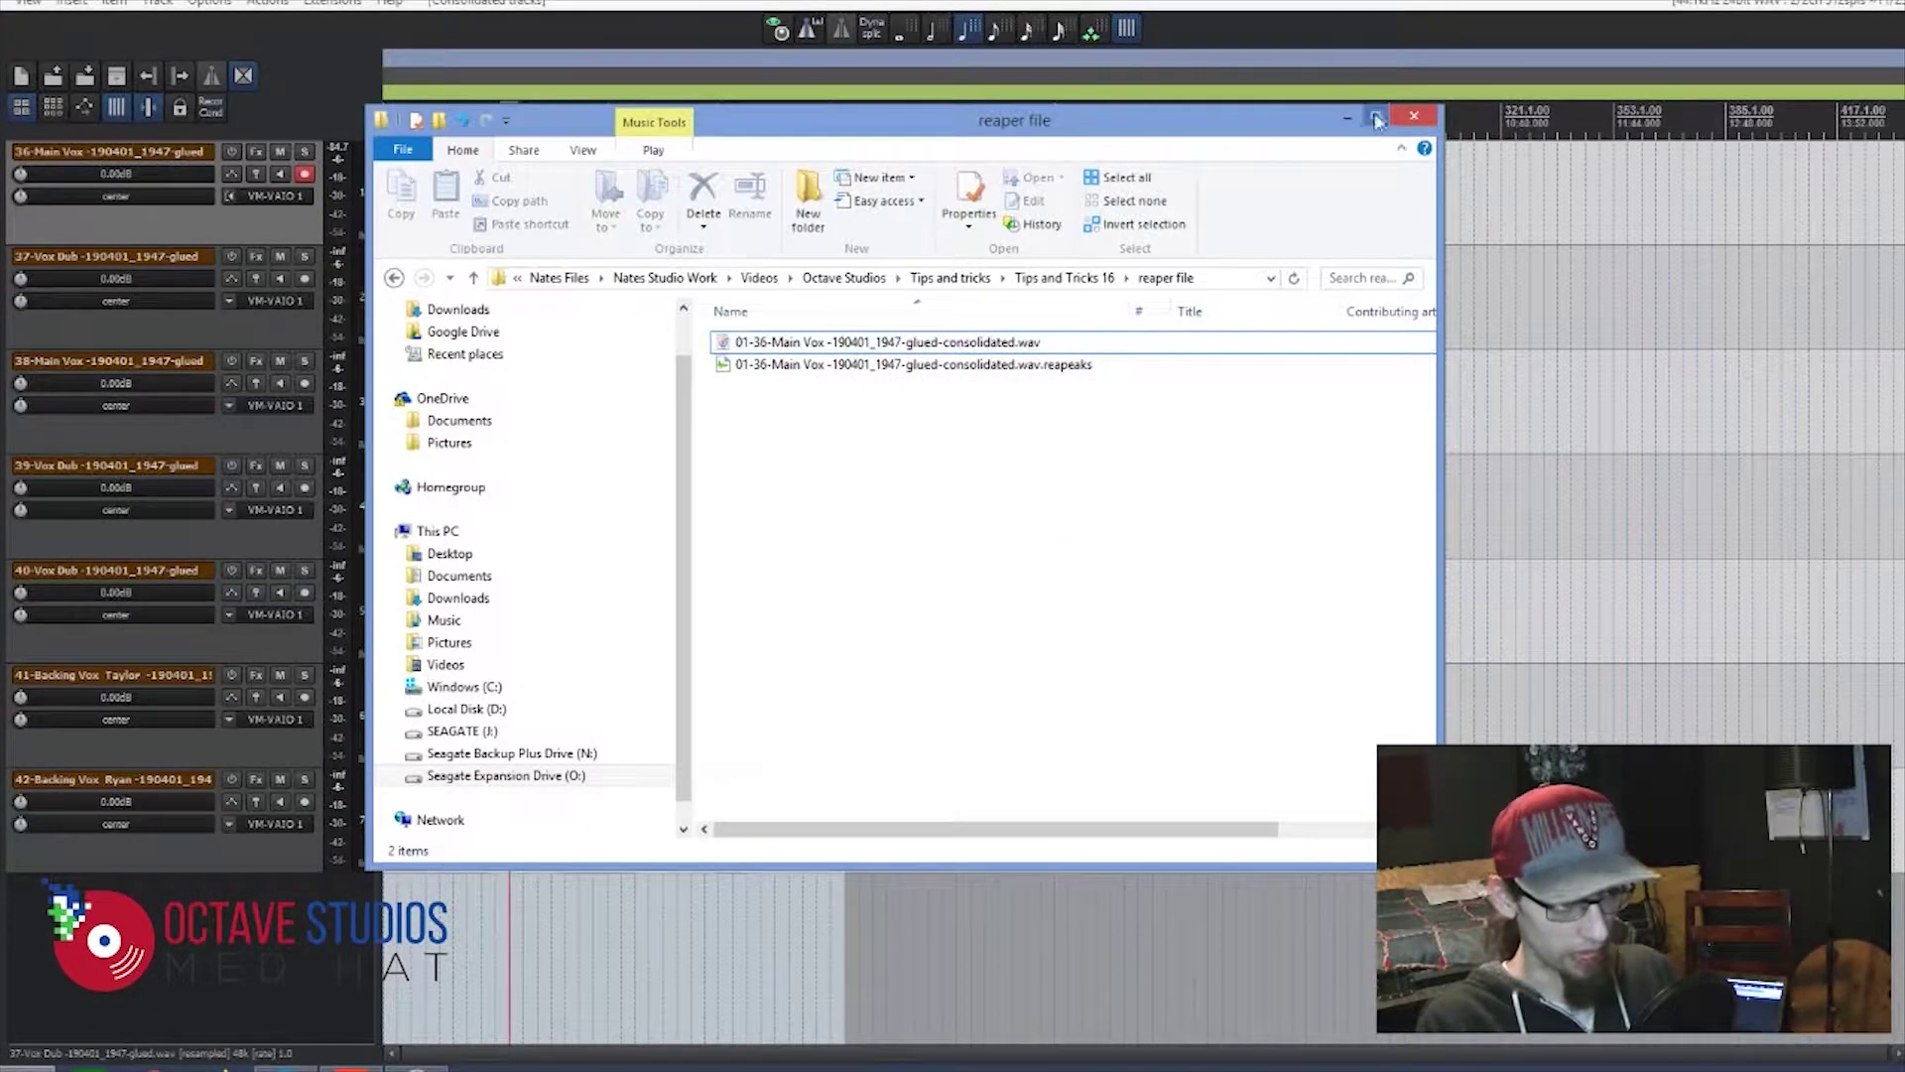
click(1347, 119)
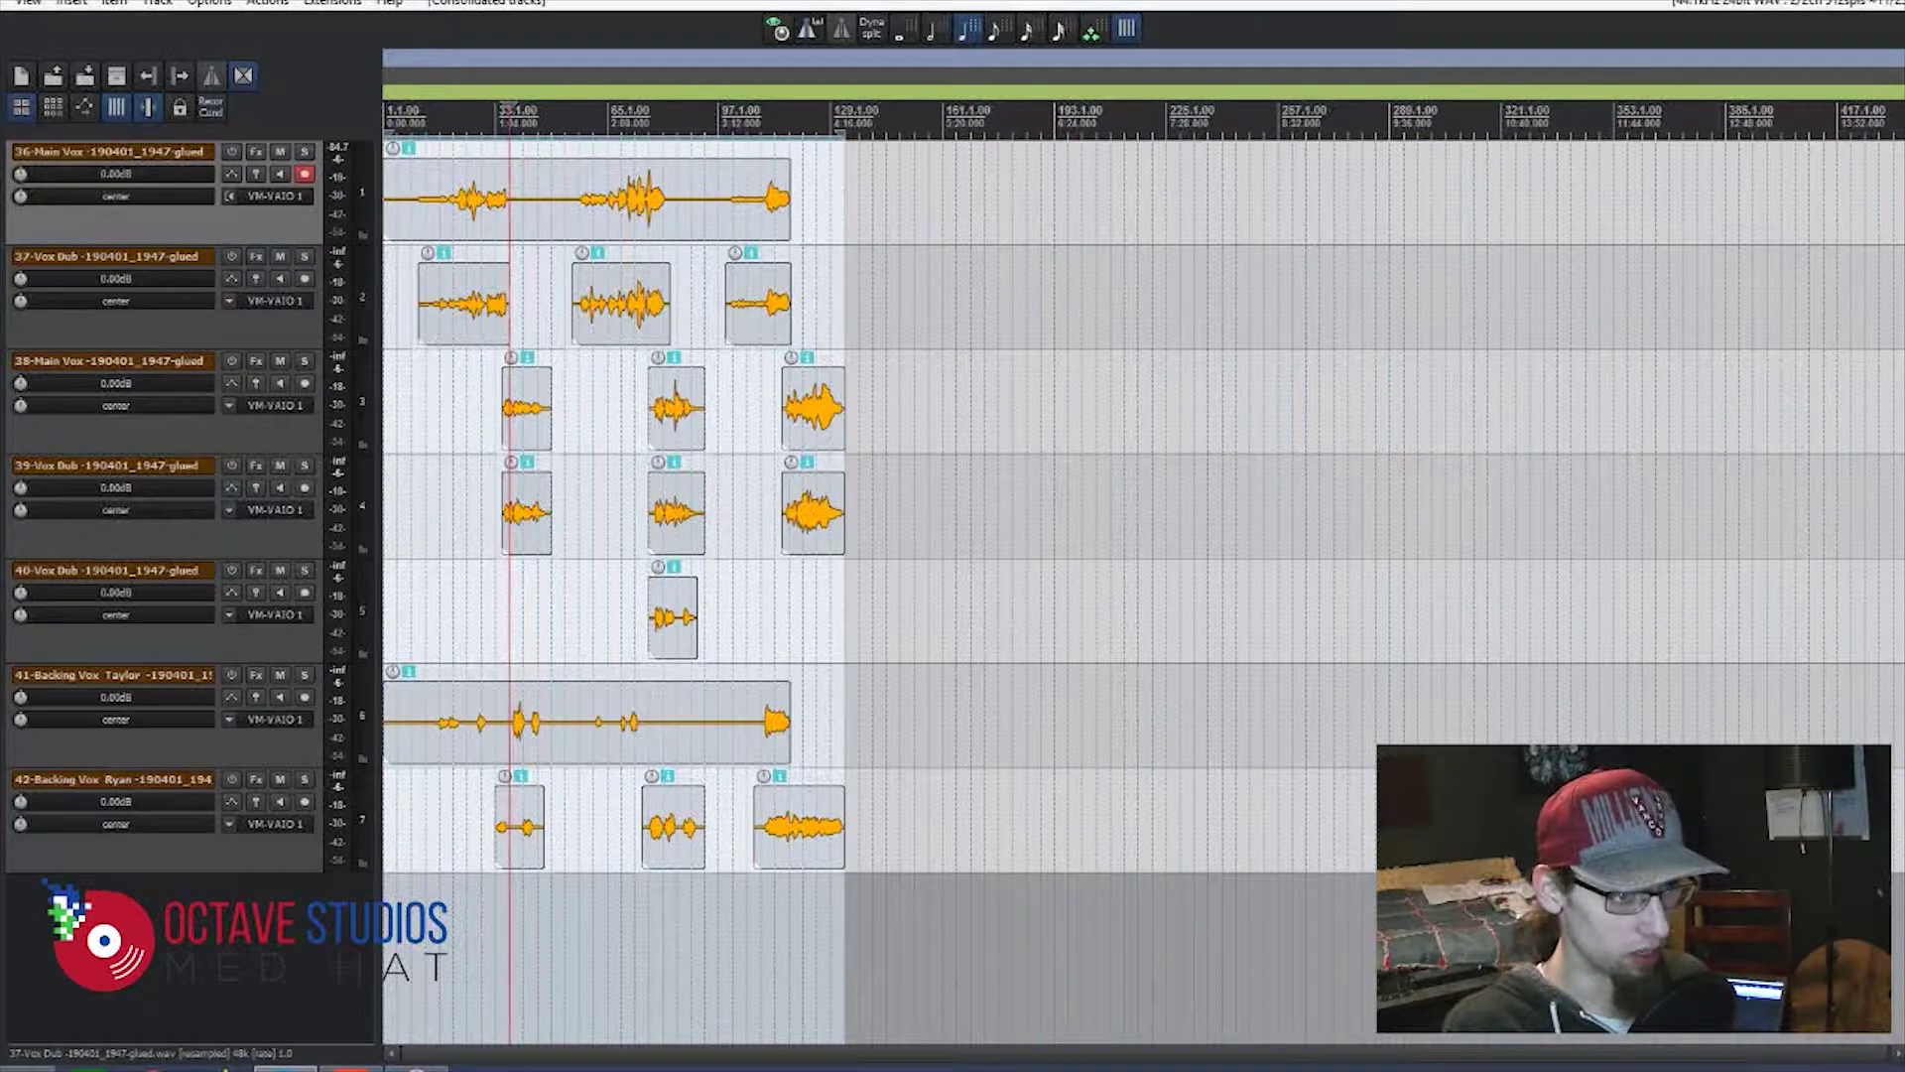
- Switch to the SONAR X3 project and enlarge the height of Track 1 in the track view
click(1880, 2)
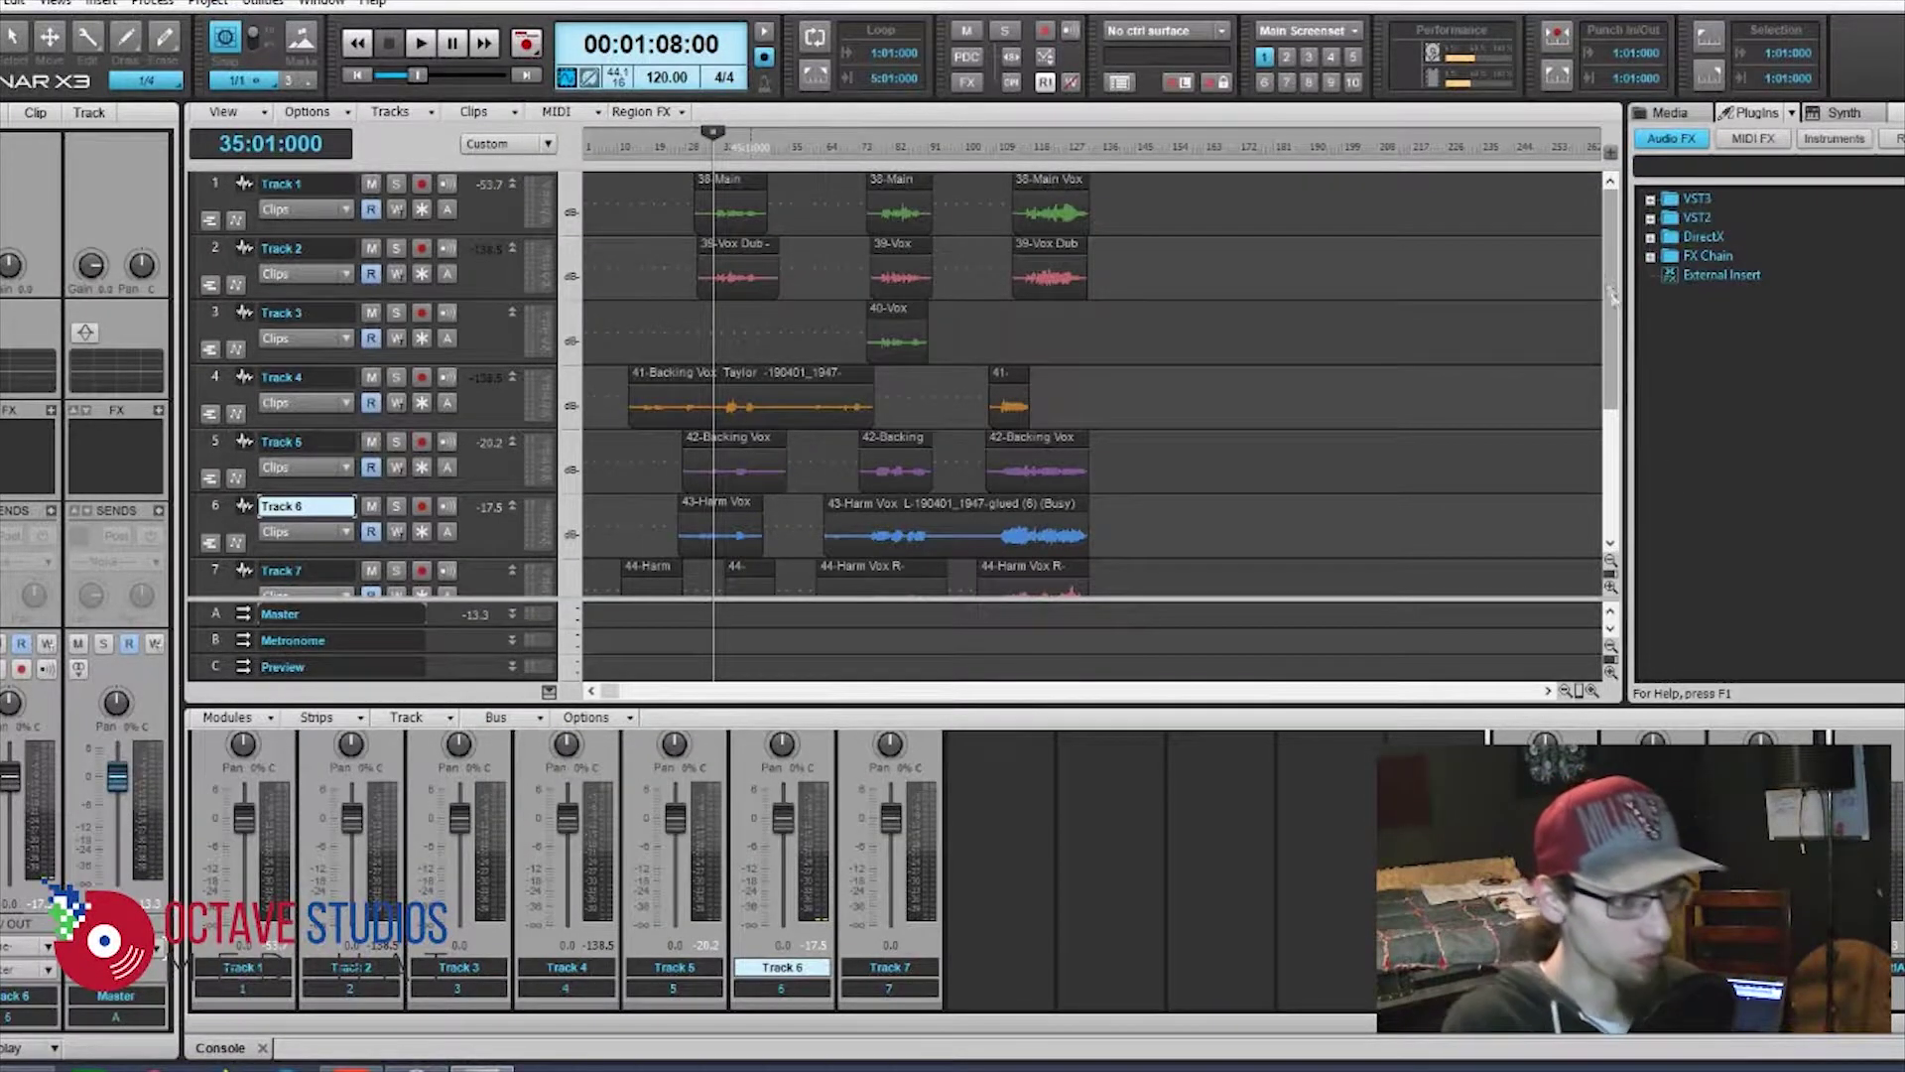
drag(1609, 287, 1578, 311)
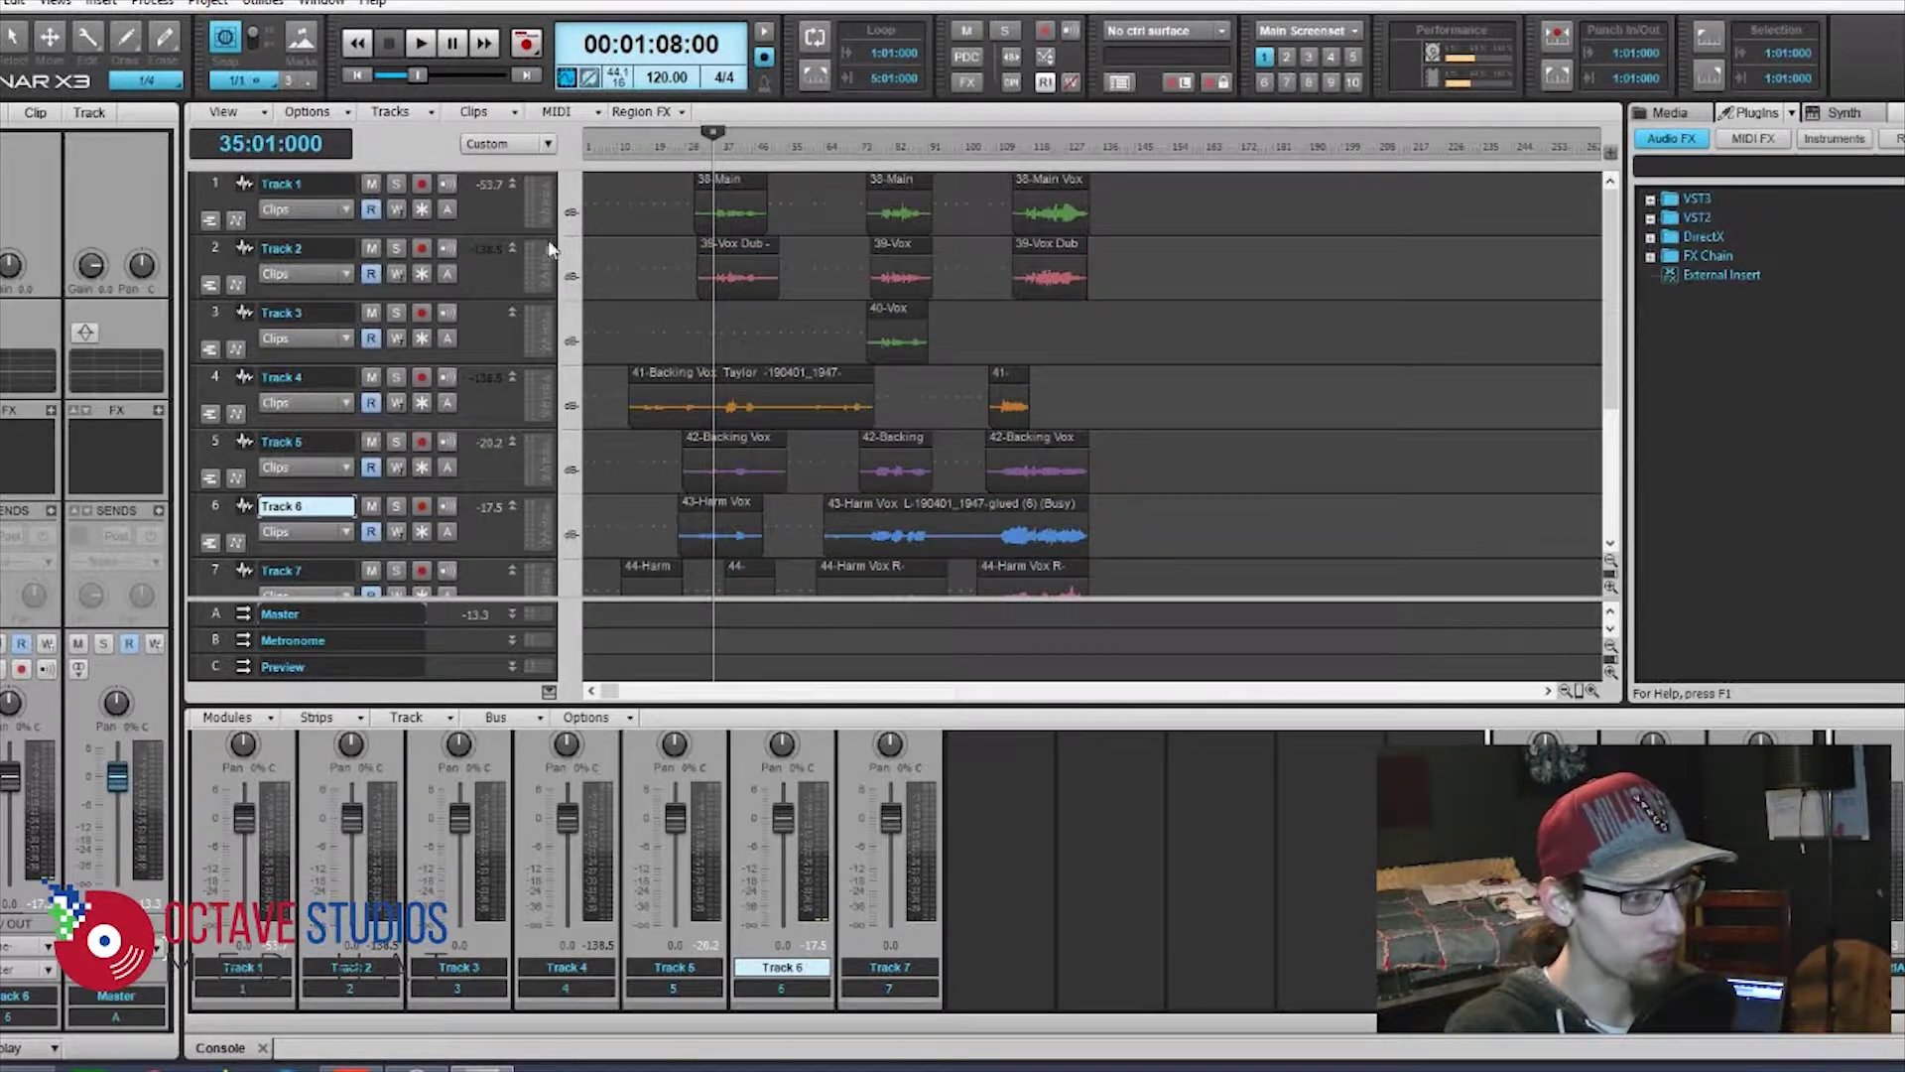
drag(503, 243, 504, 421)
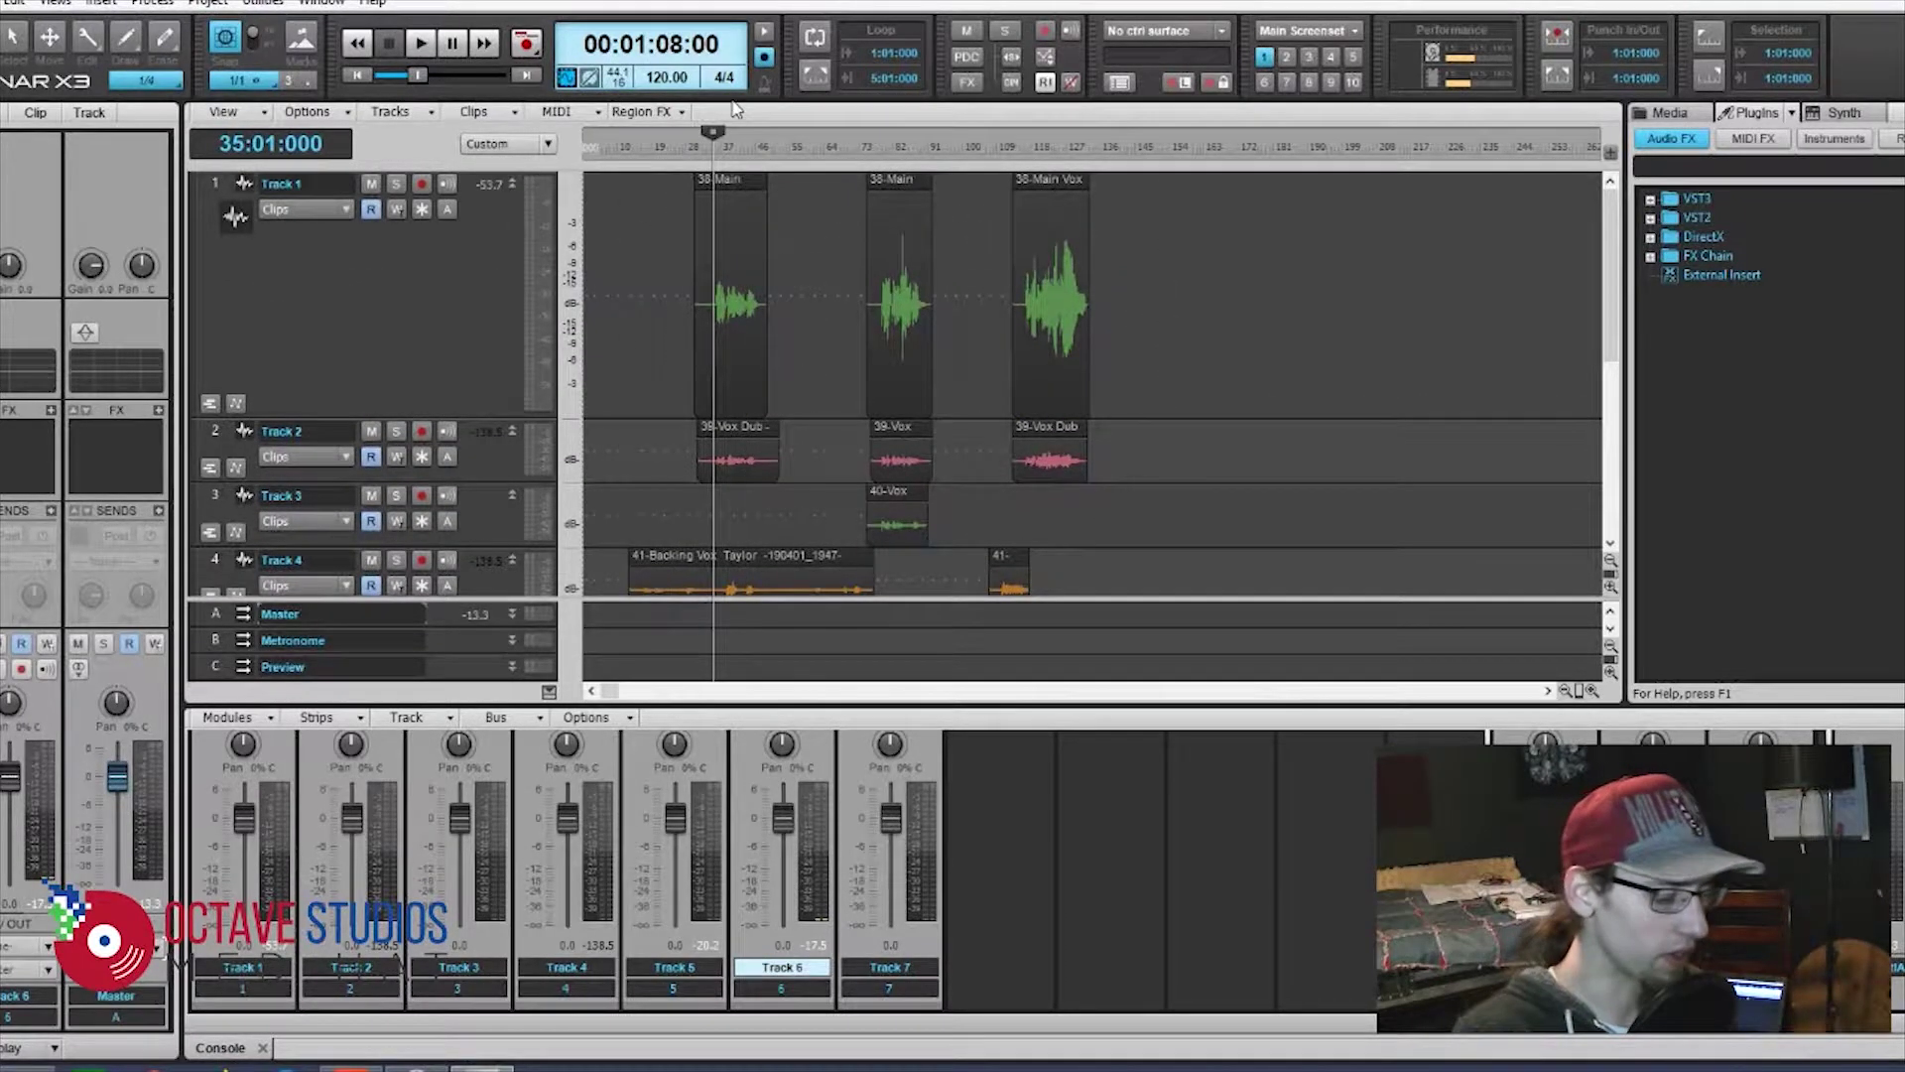
- Move the playhead to the project start, arm Track 1 for recording and record a clip of about three seconds
drag(712, 133, 575, 139)
click(422, 185)
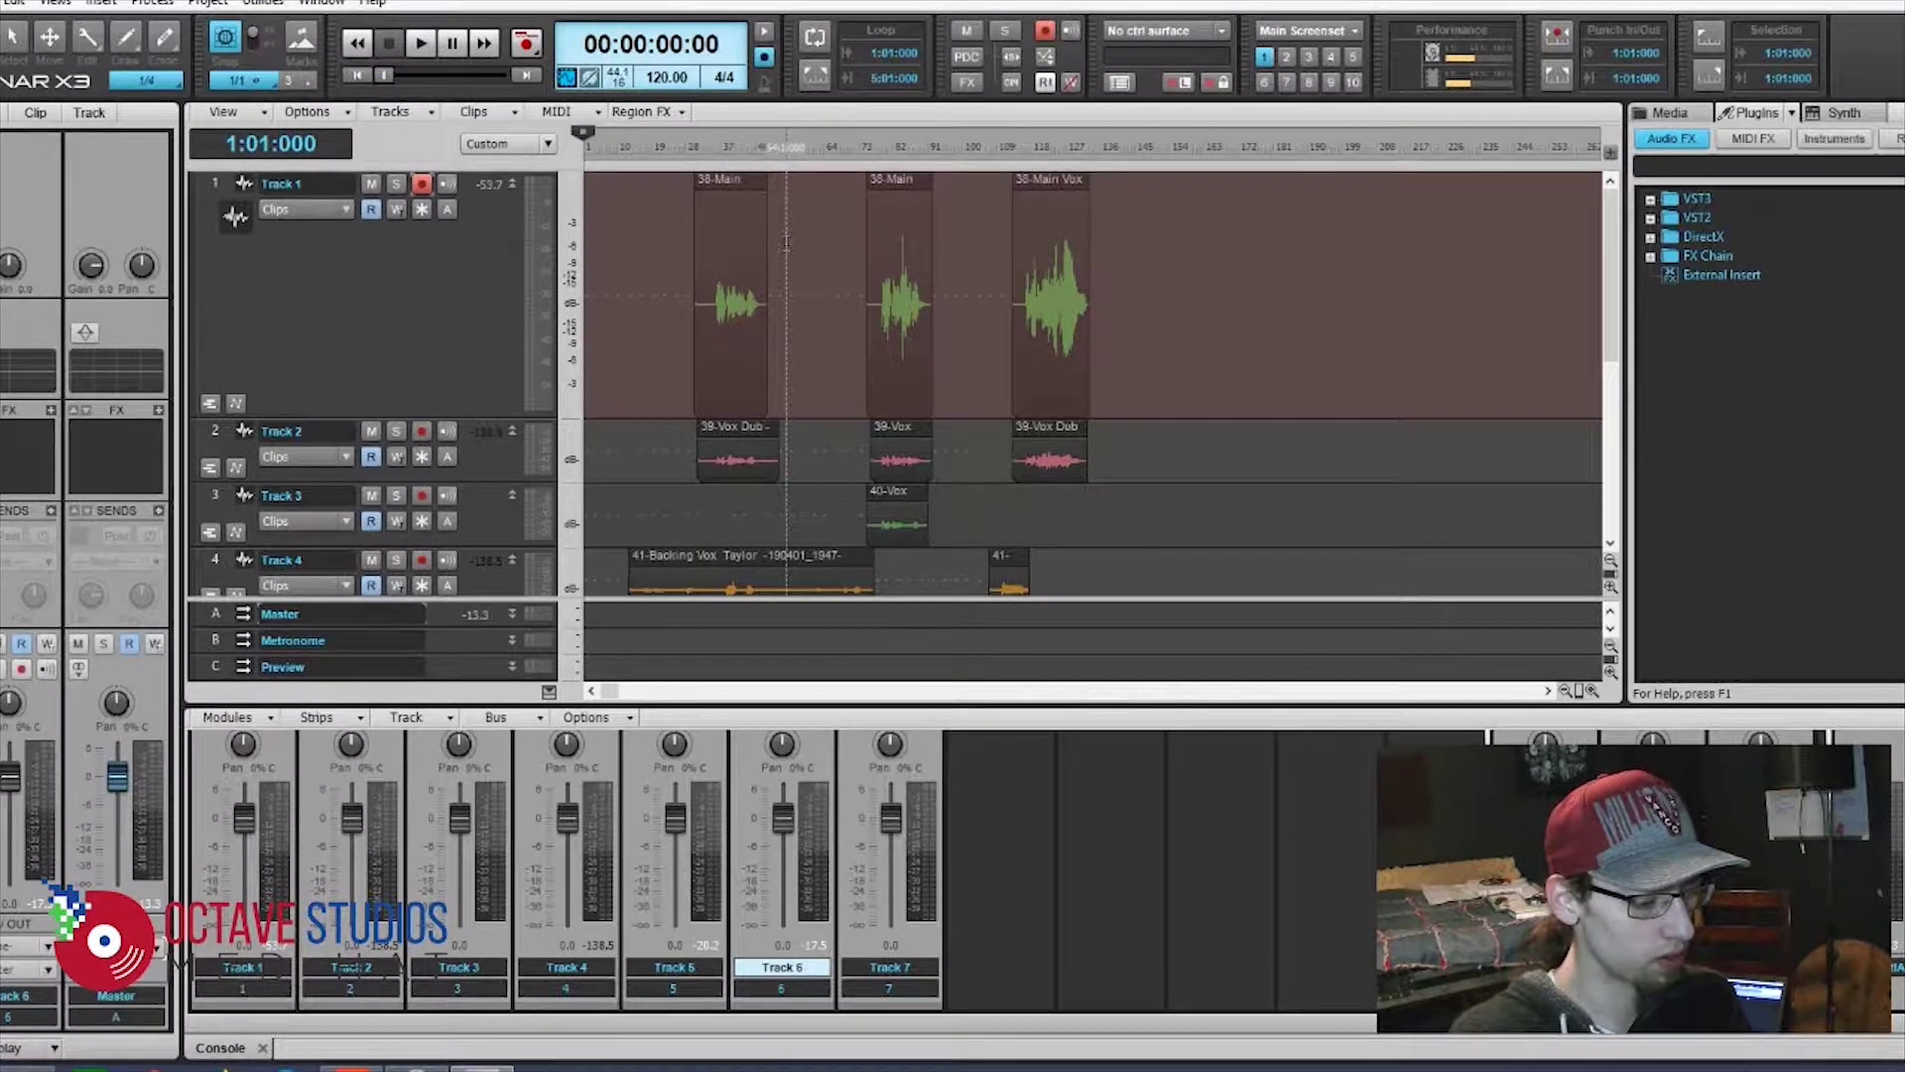
key(space)
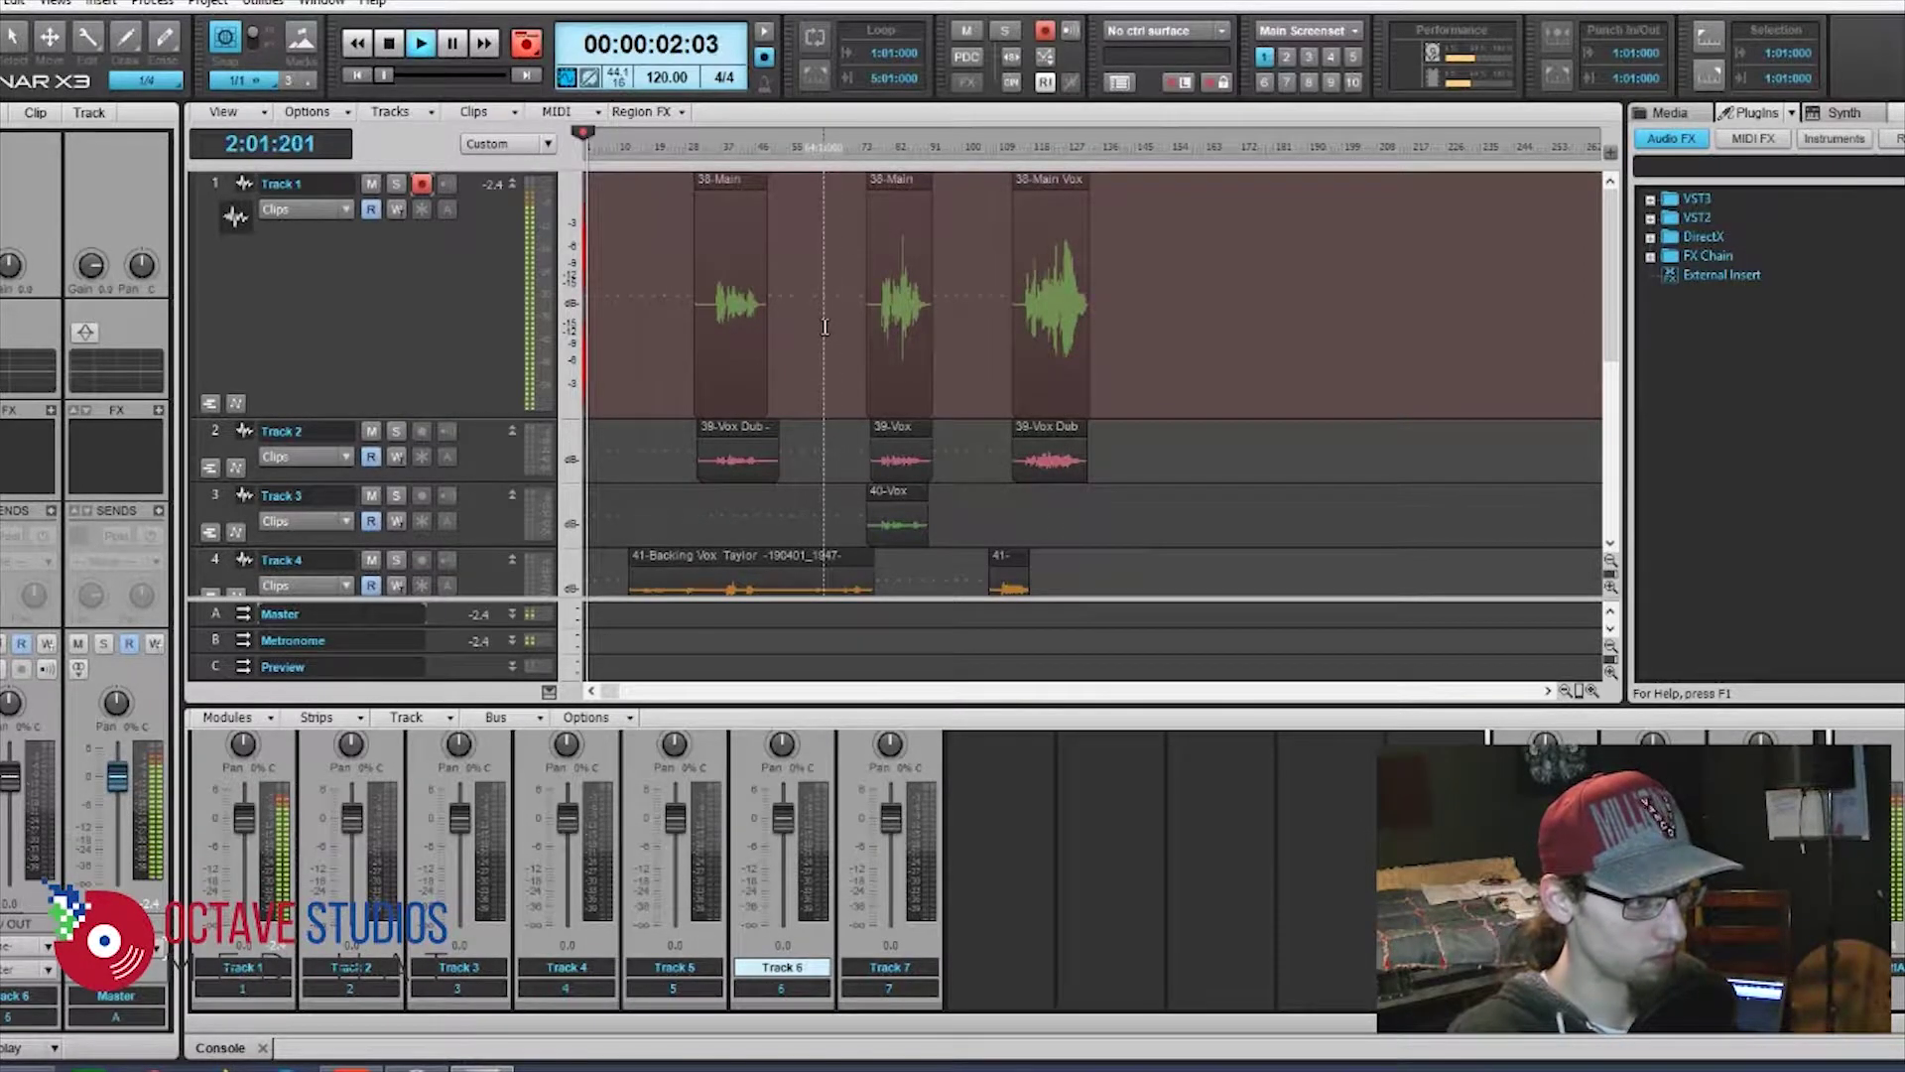
key(space)
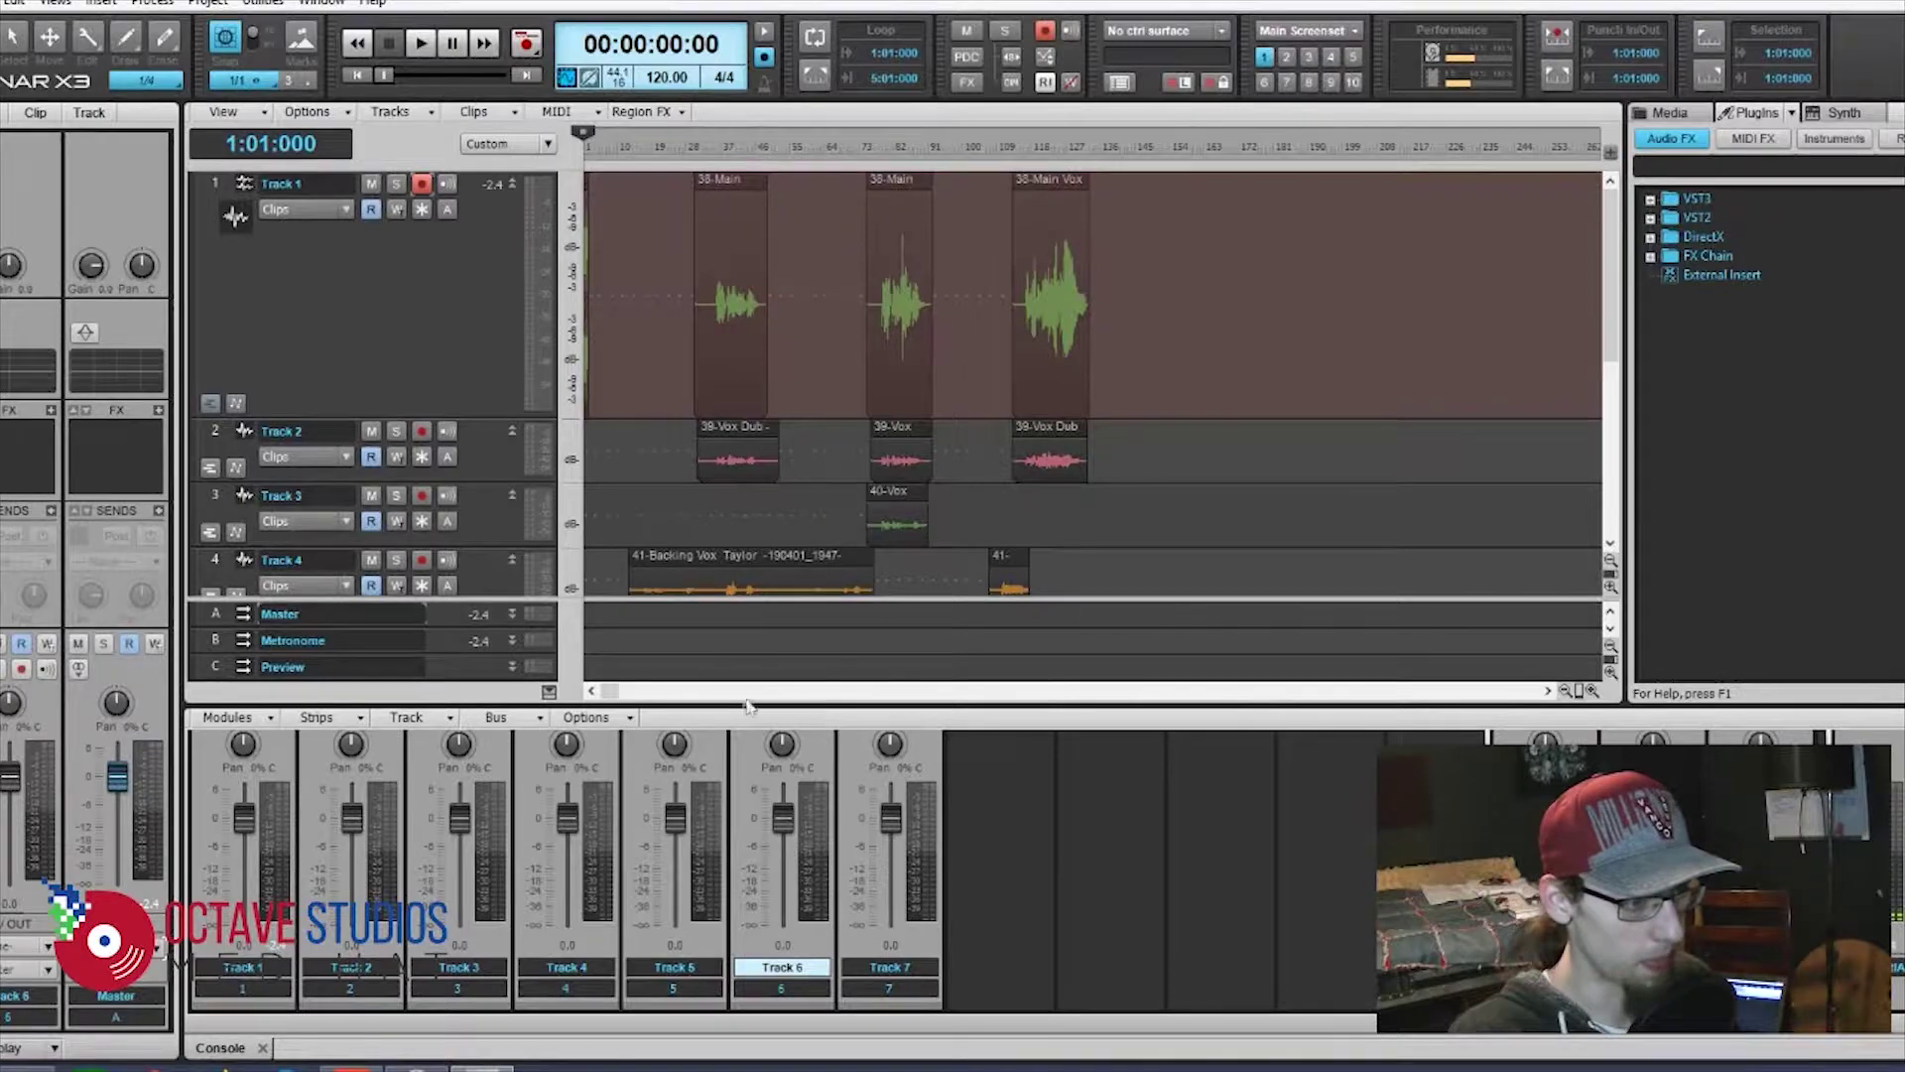
- Delete the newly recorded clip at the start of Track 1
mouse_move(617, 691)
mouse_down()
mouse_move(693, 690)
mouse_move(607, 691)
mouse_up()
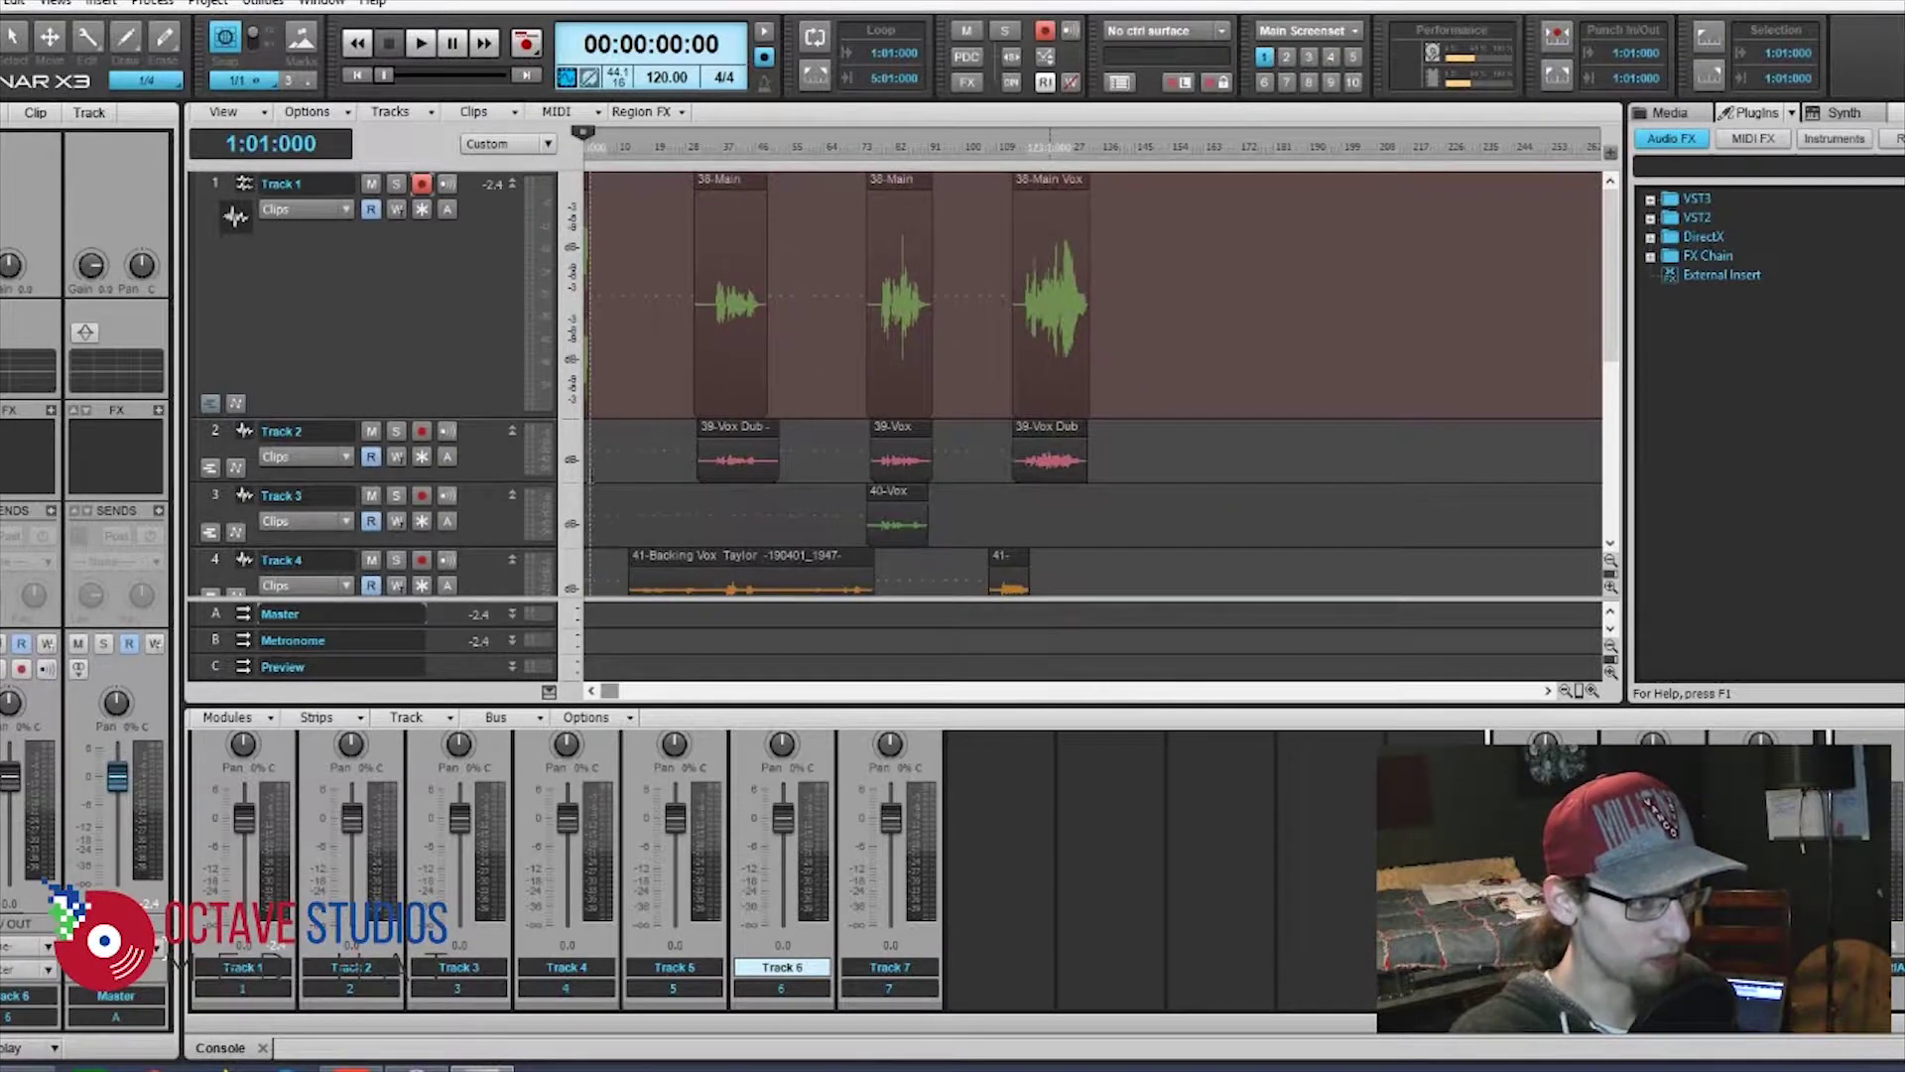
click(1591, 691)
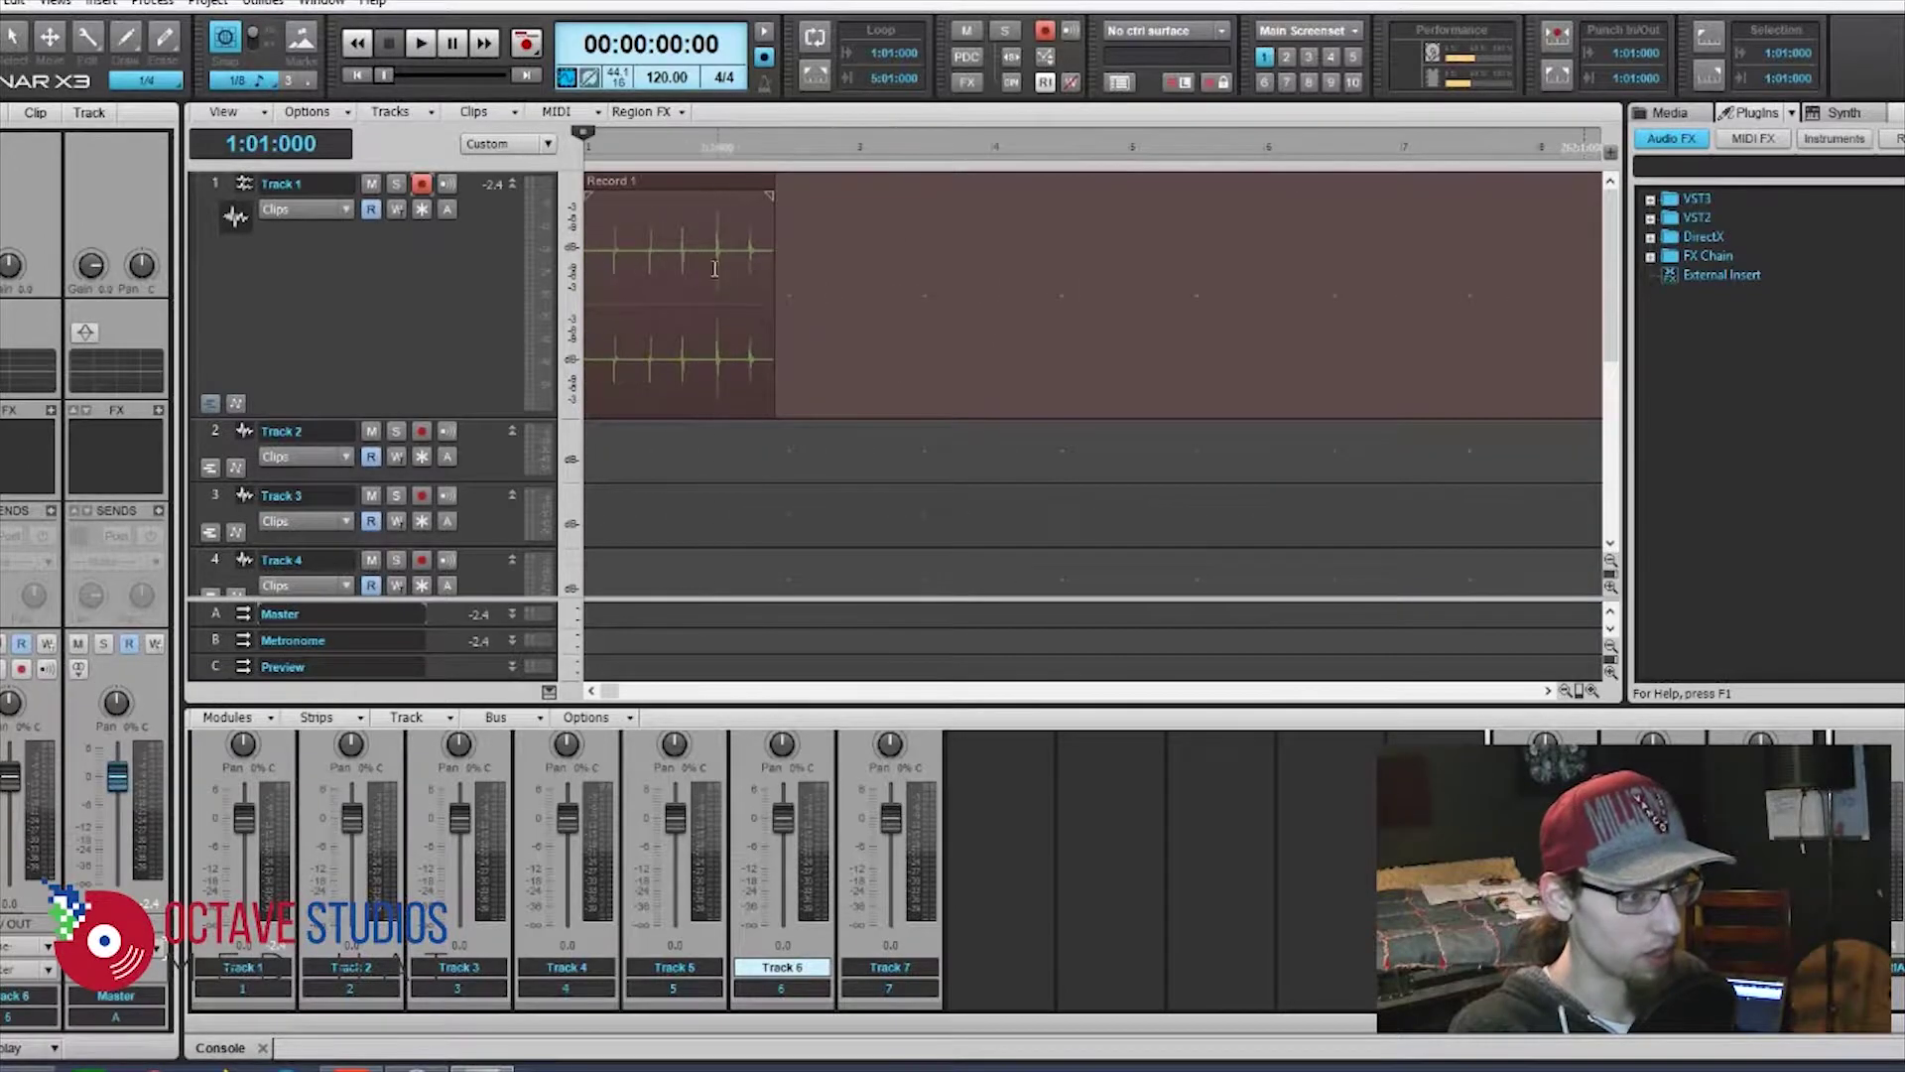
click(726, 316)
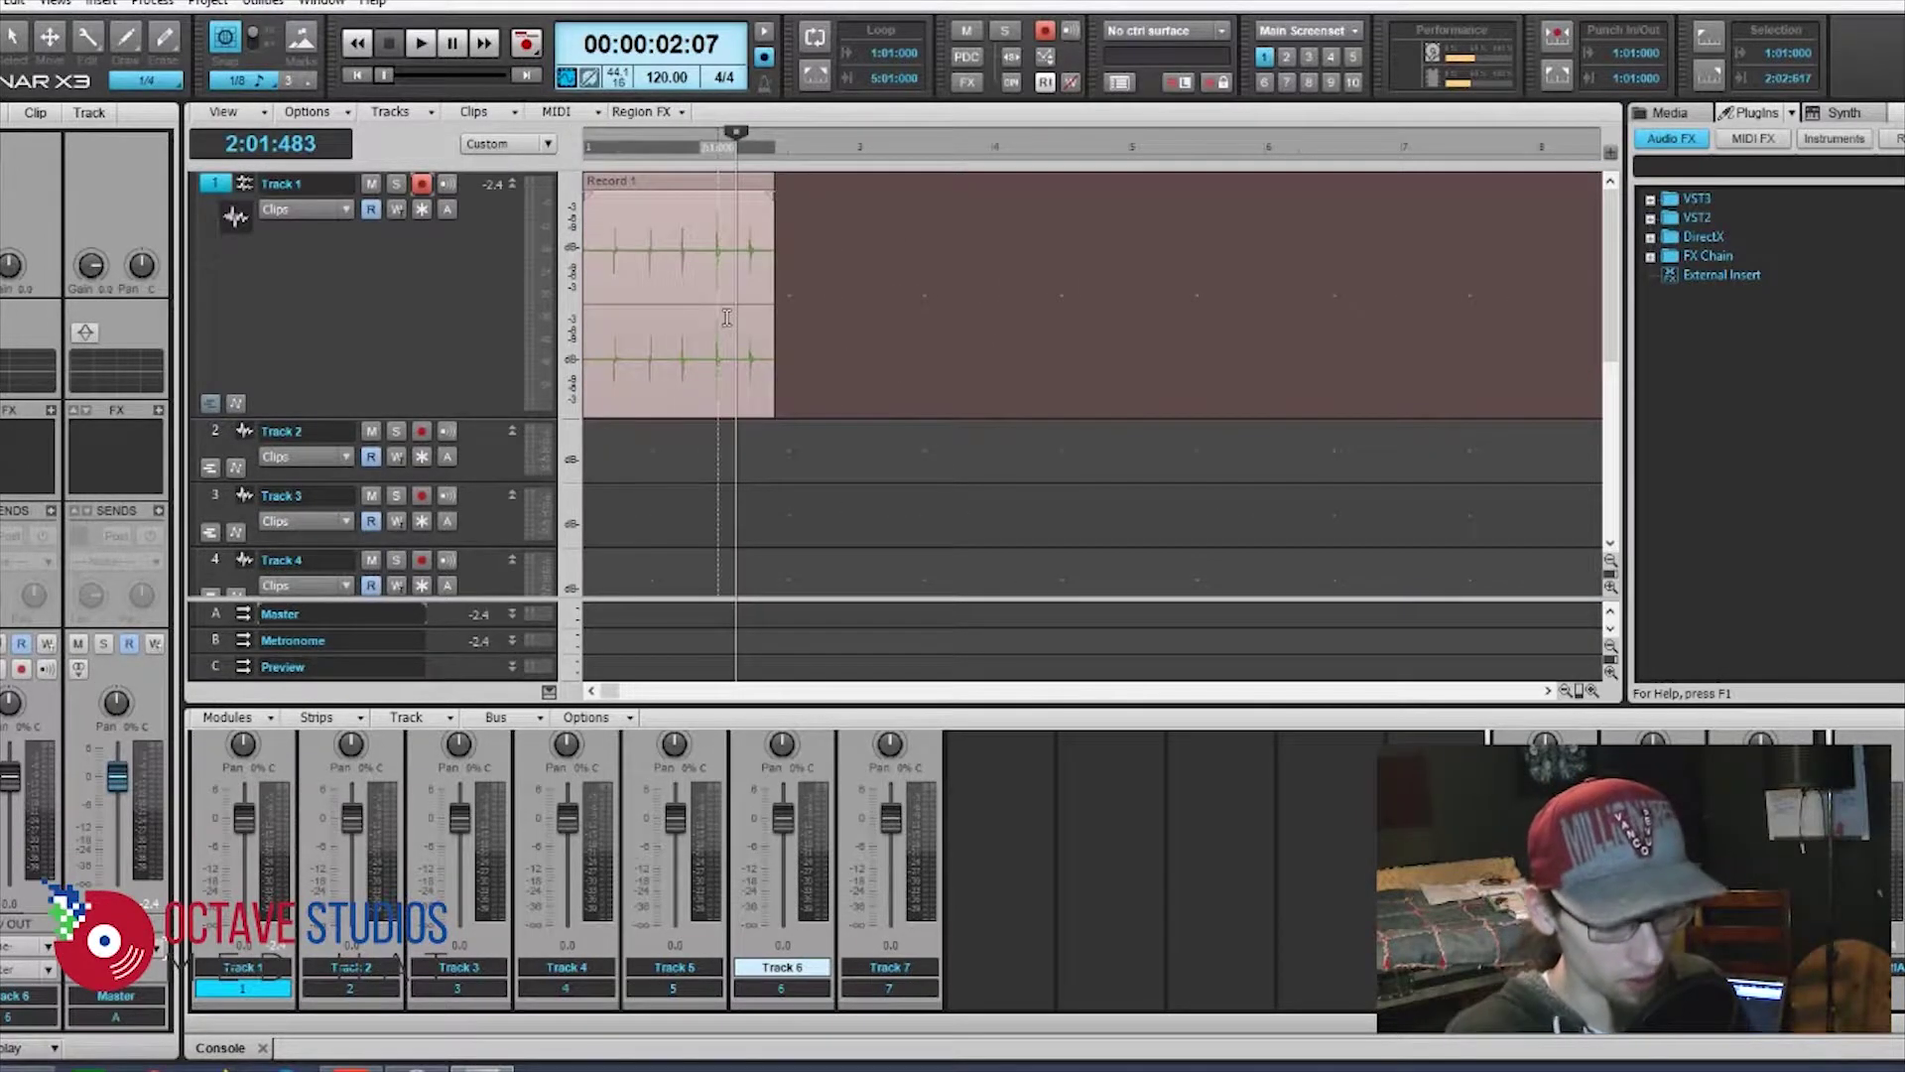
key(Delete)
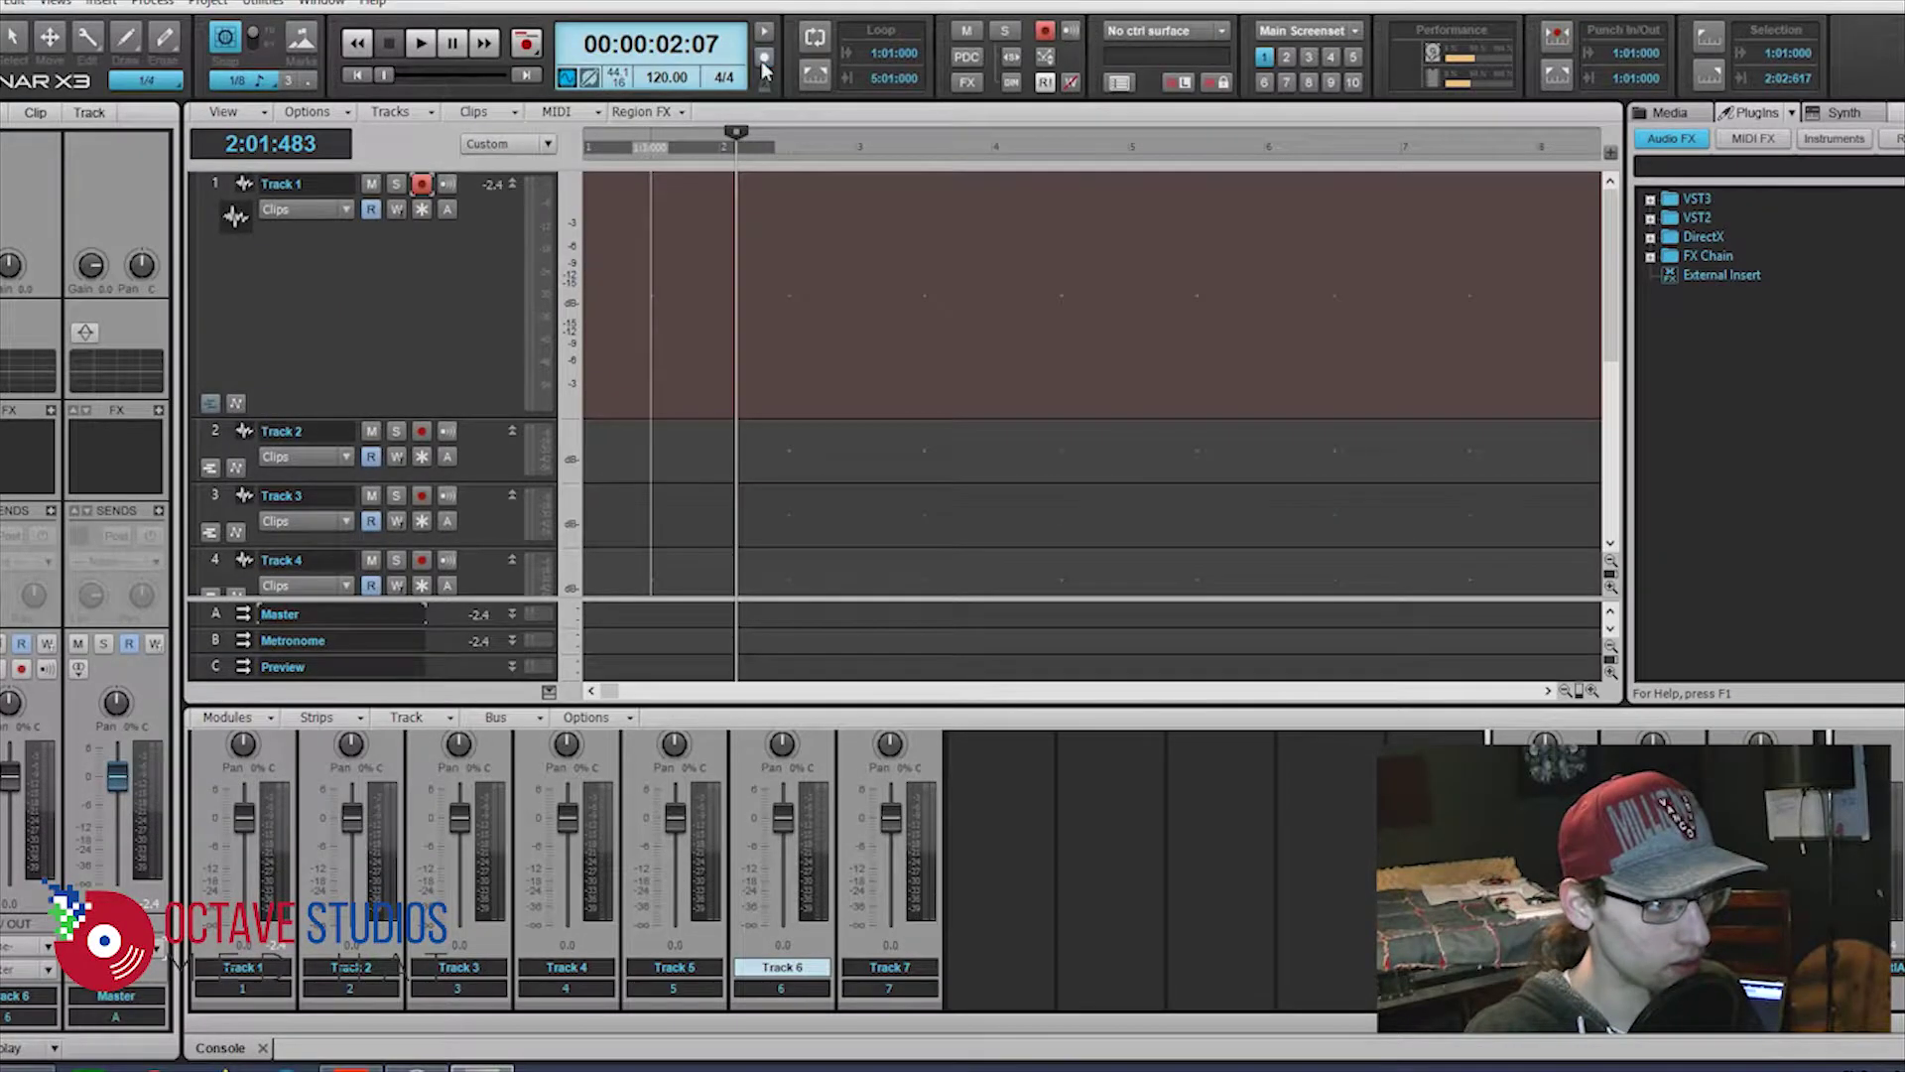
- Rewind to the project start and record another clip of about two seconds on Track 1
click(359, 46)
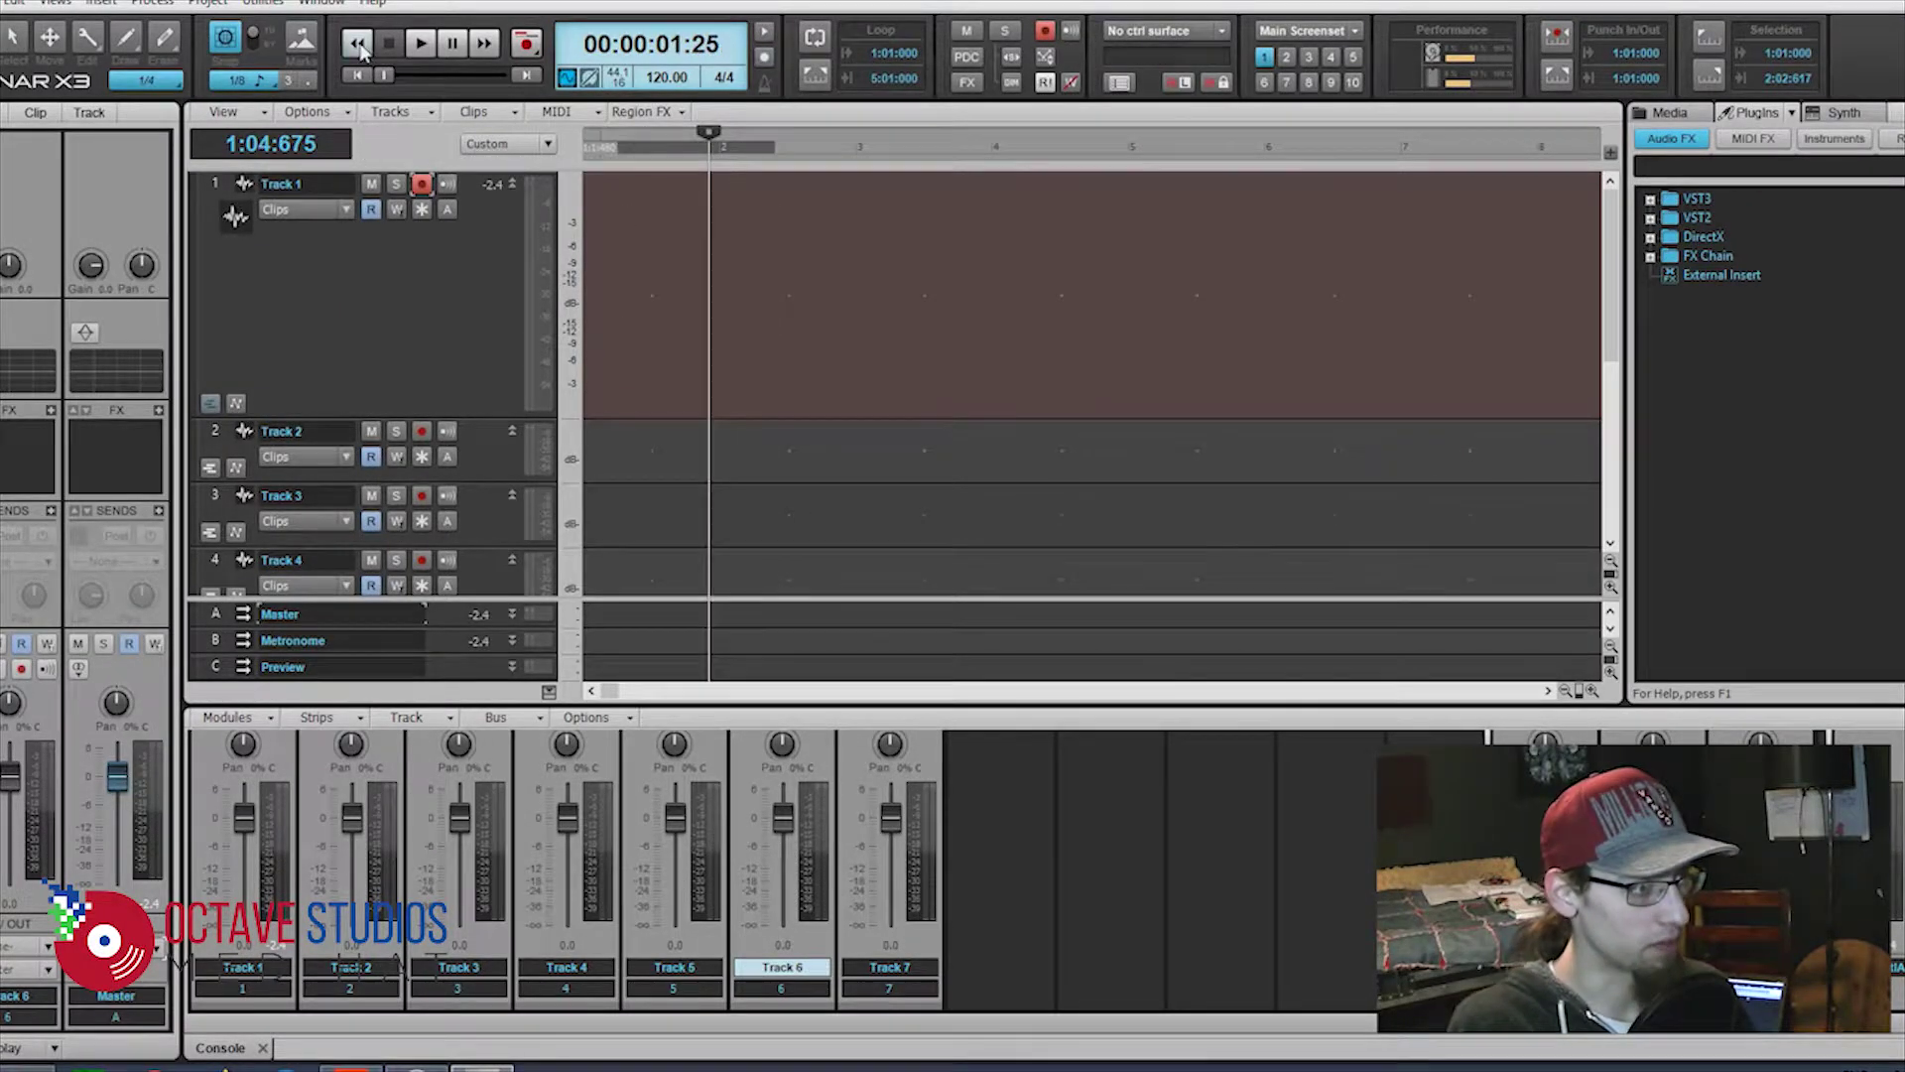
click(528, 45)
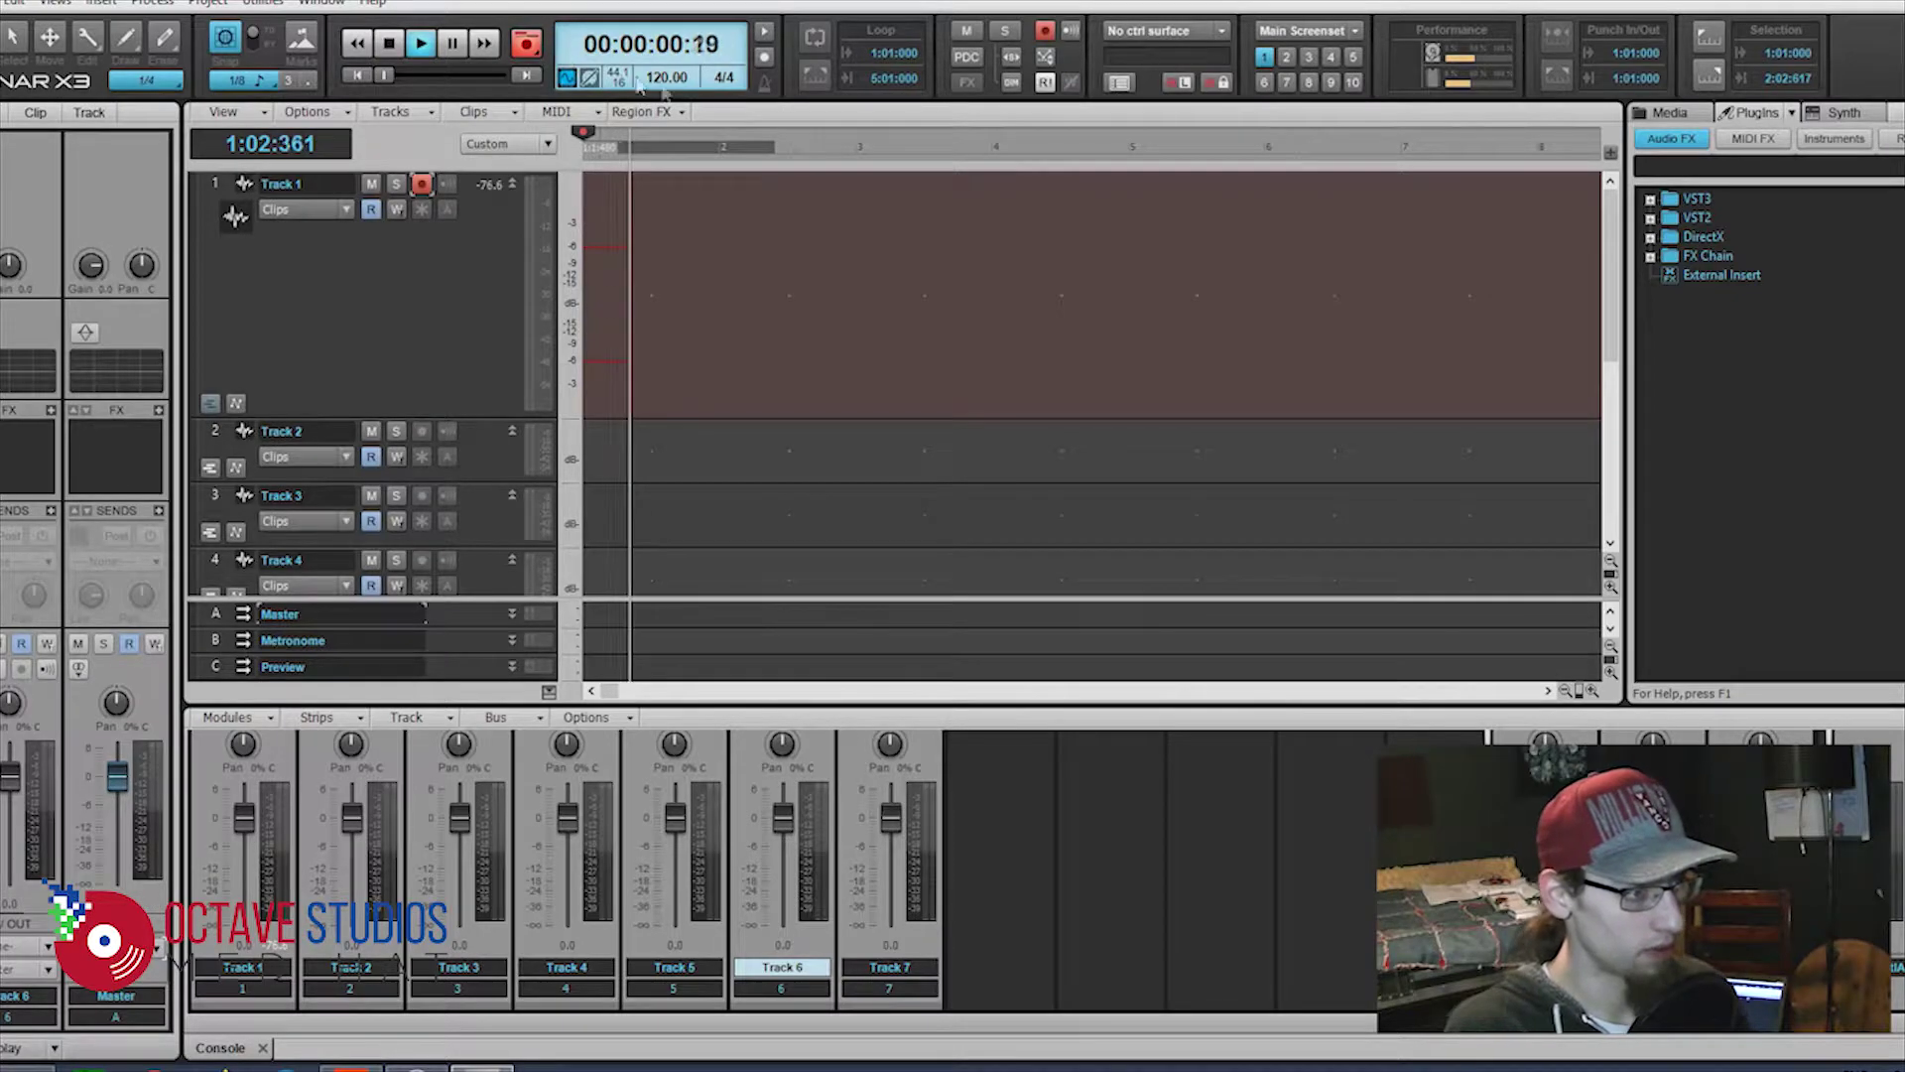
key(space)
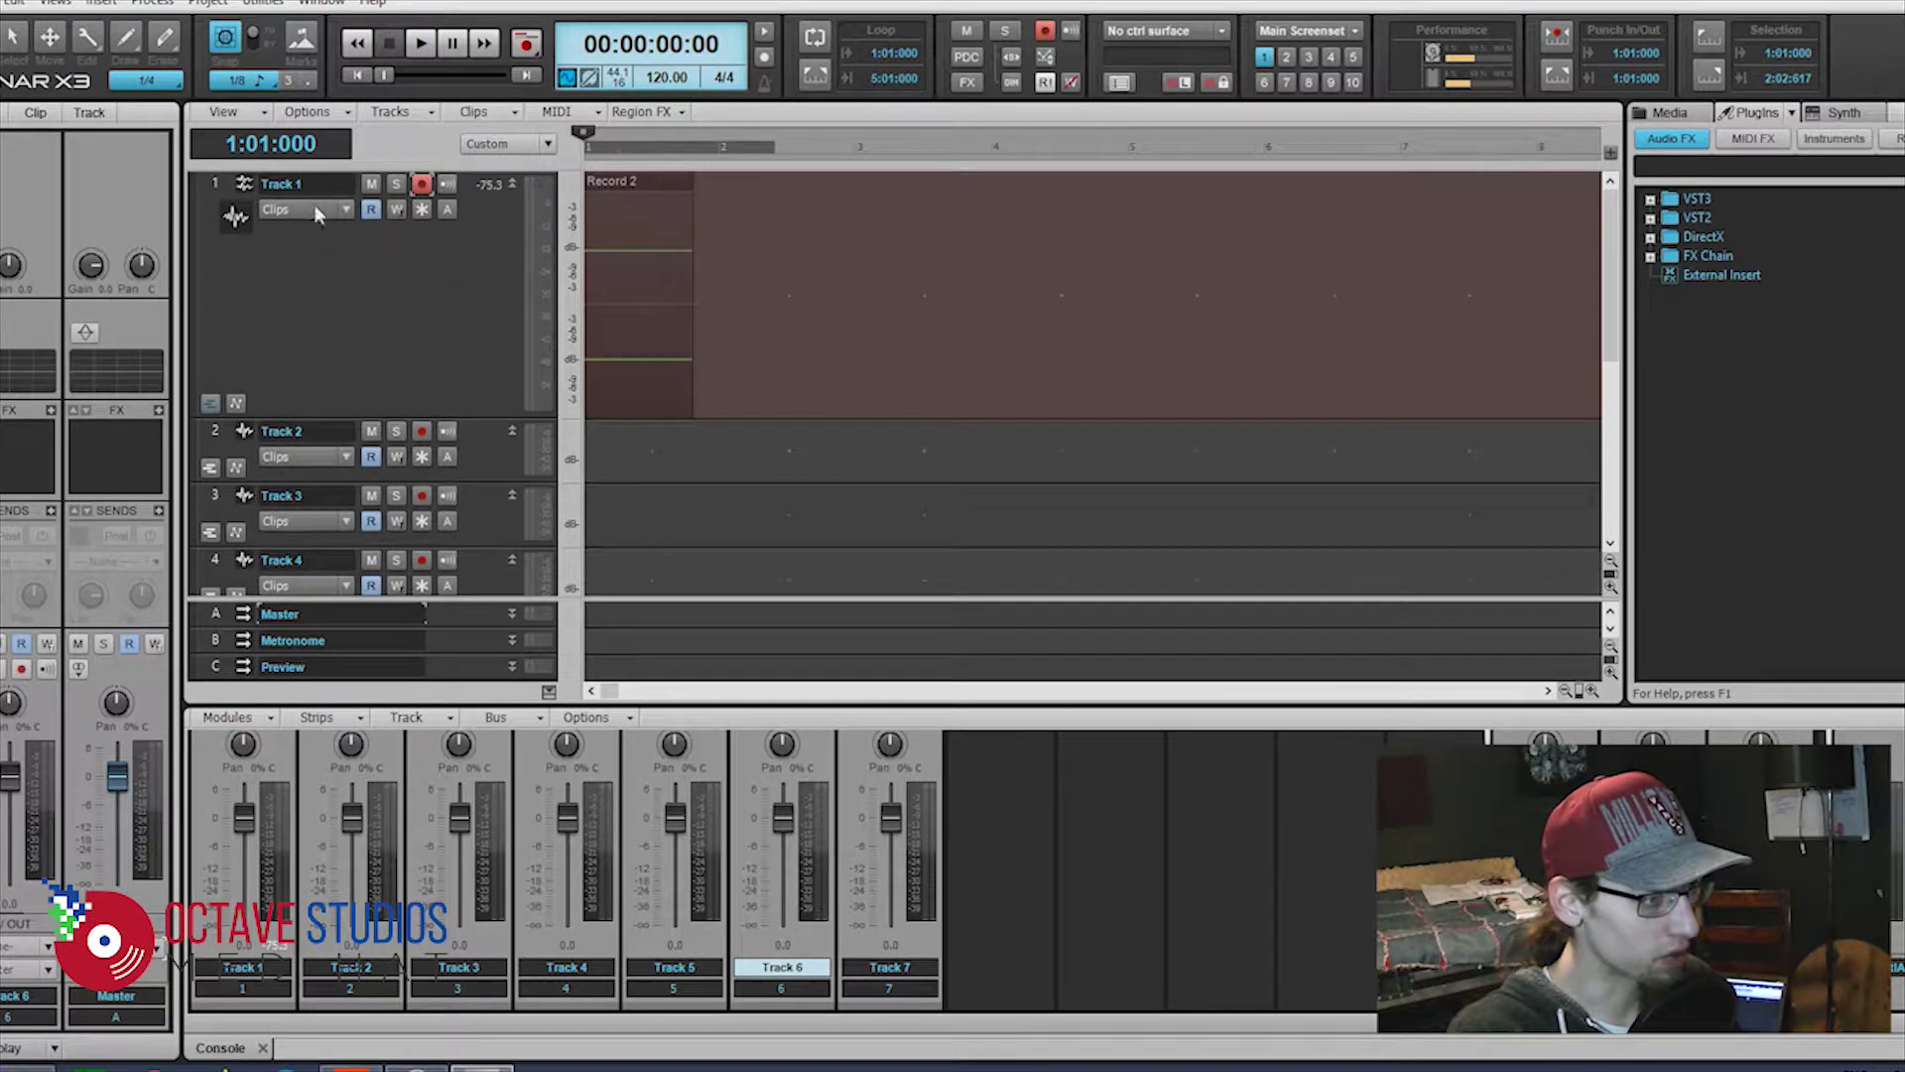
- Set Track 1's input to Left Voicemeeter Virtual ASIO VM-VAIO 1 and delete the stereo clip recorded at its start
click(474, 312)
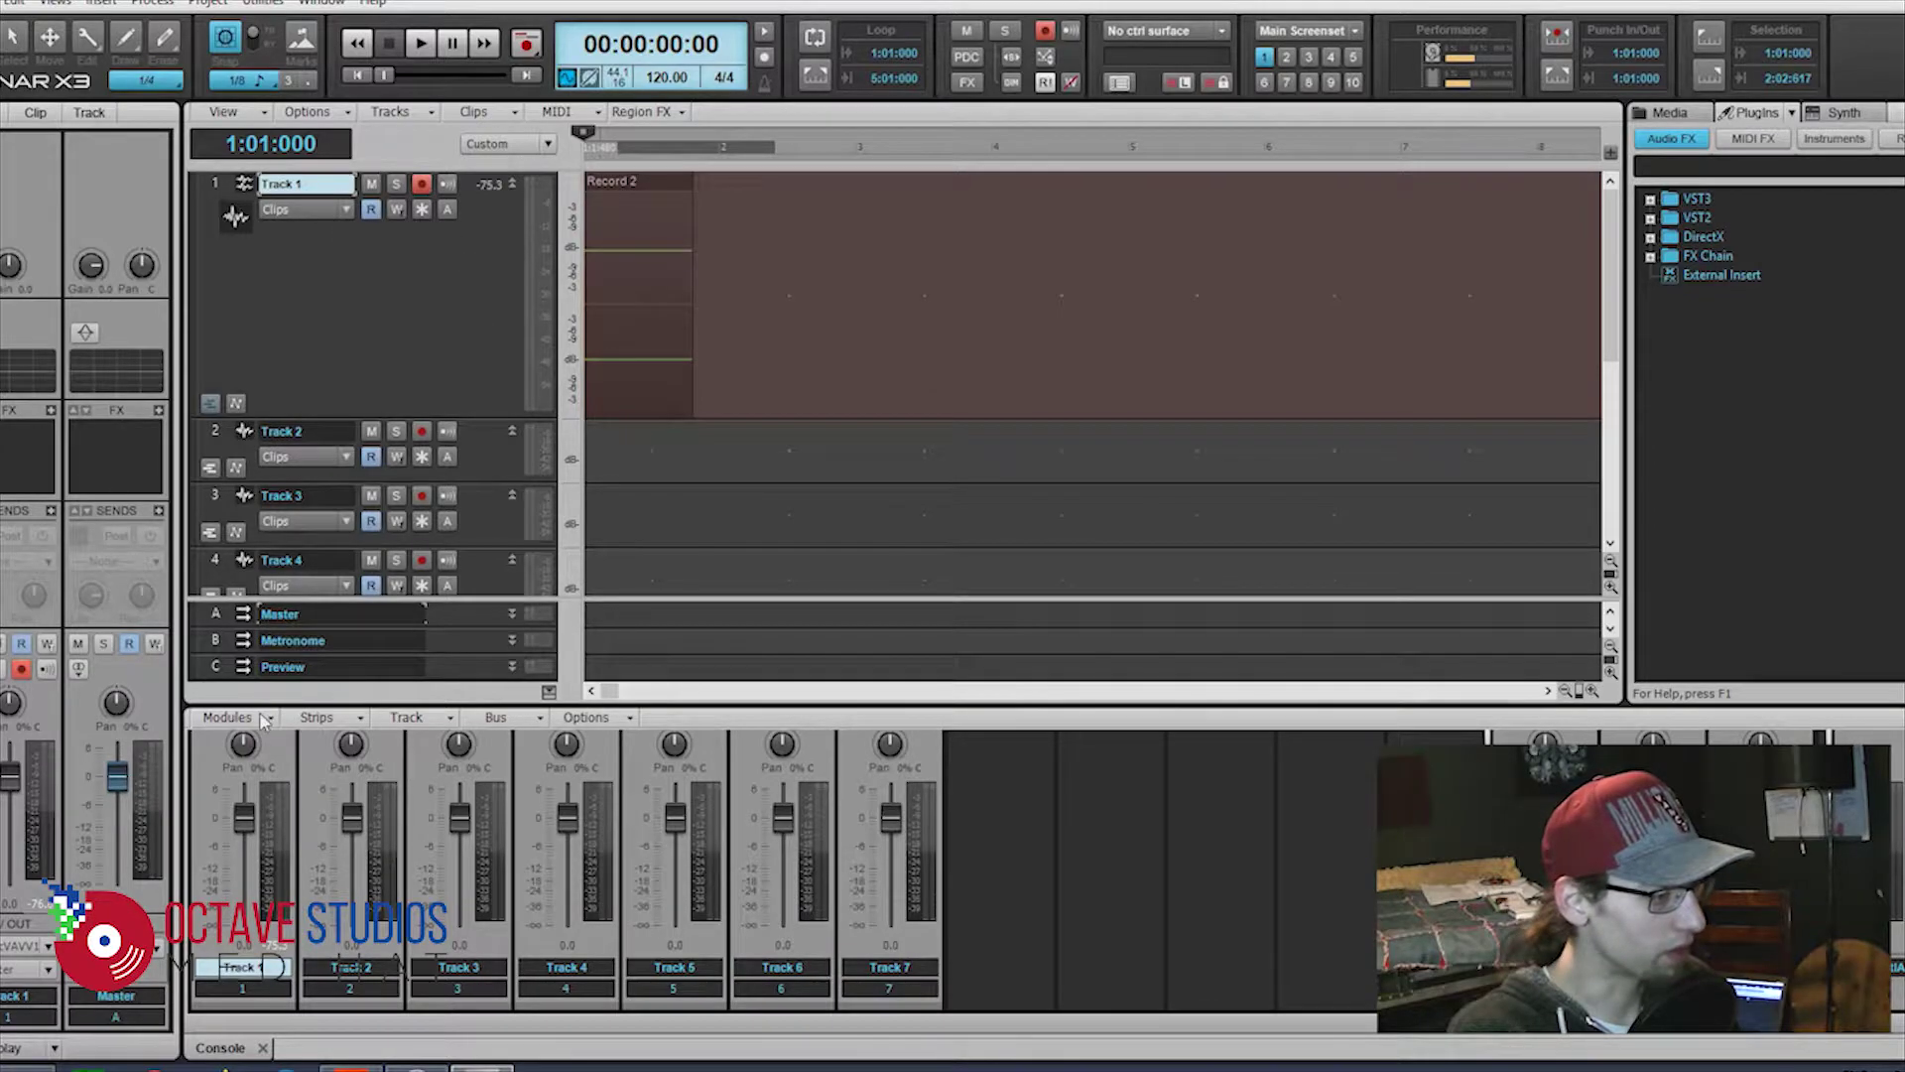
click(19, 955)
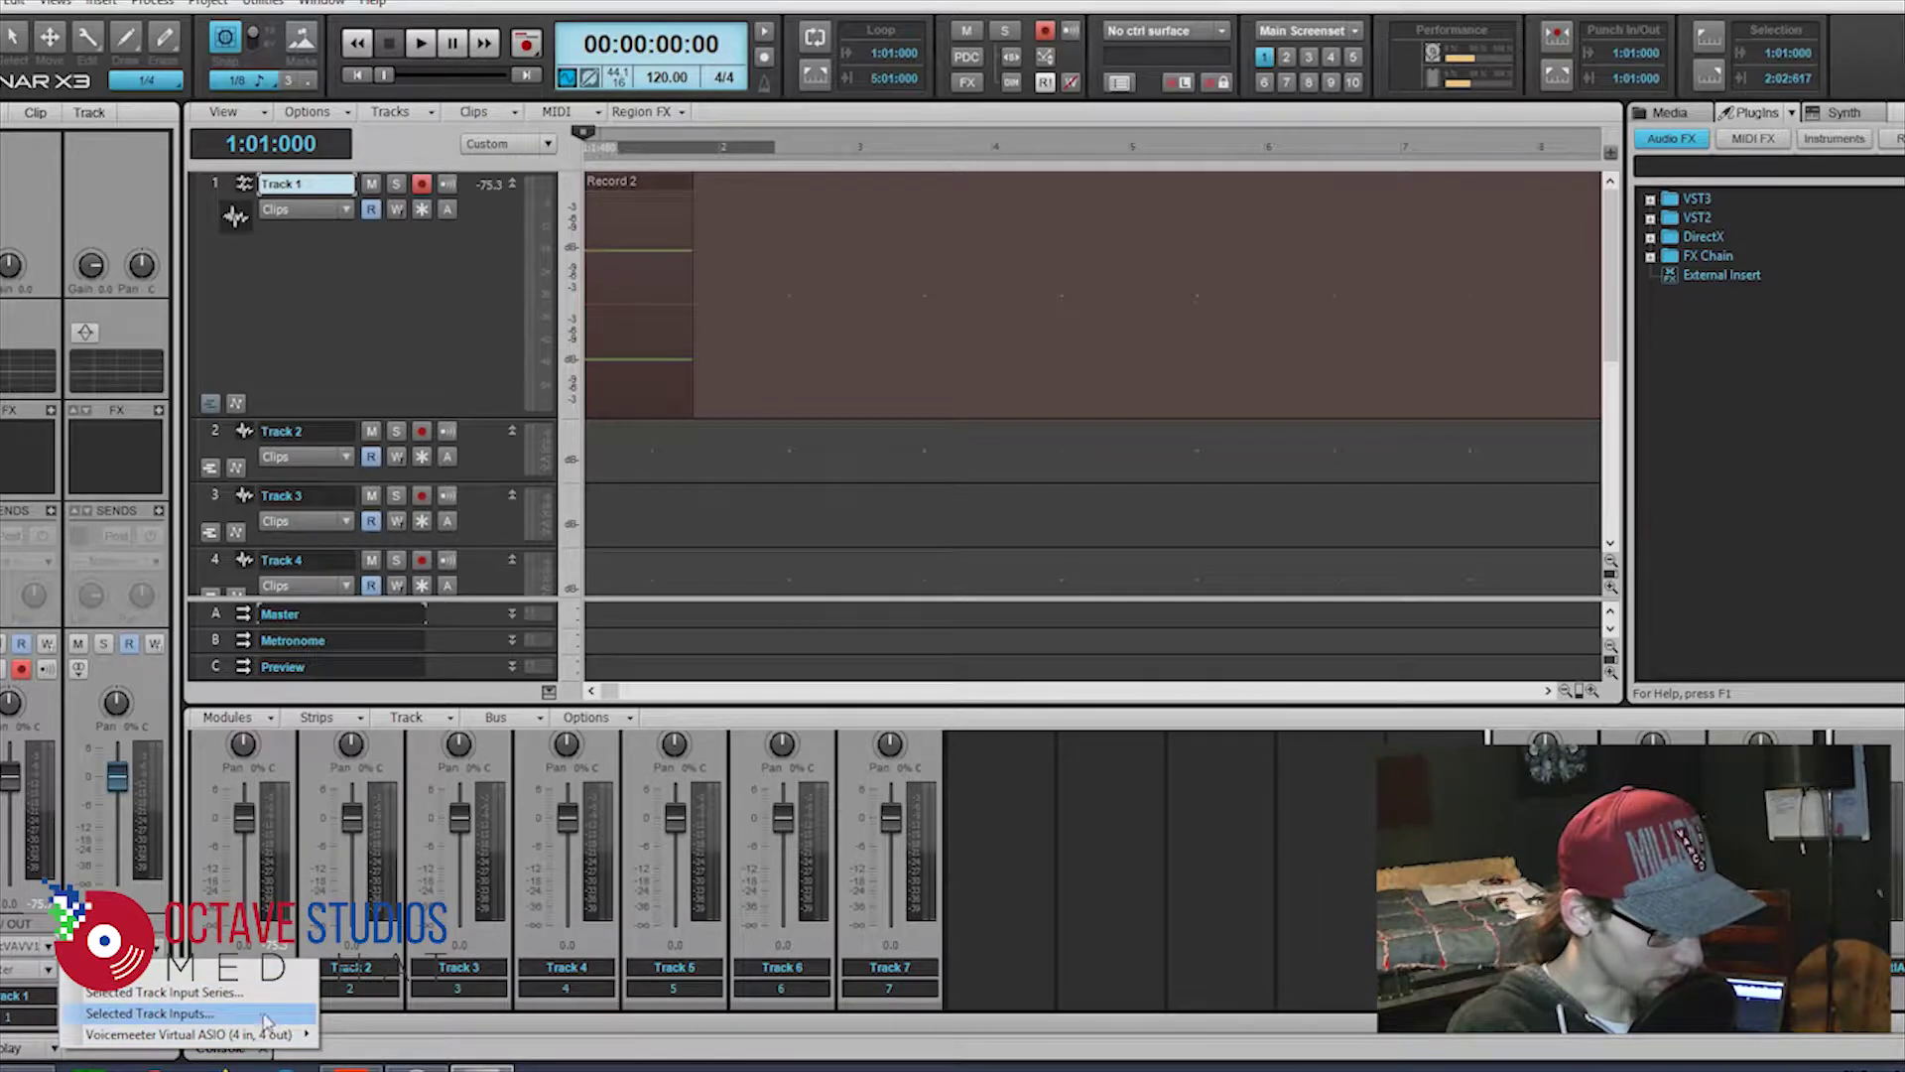
mouse_move(248, 1034)
click(426, 1037)
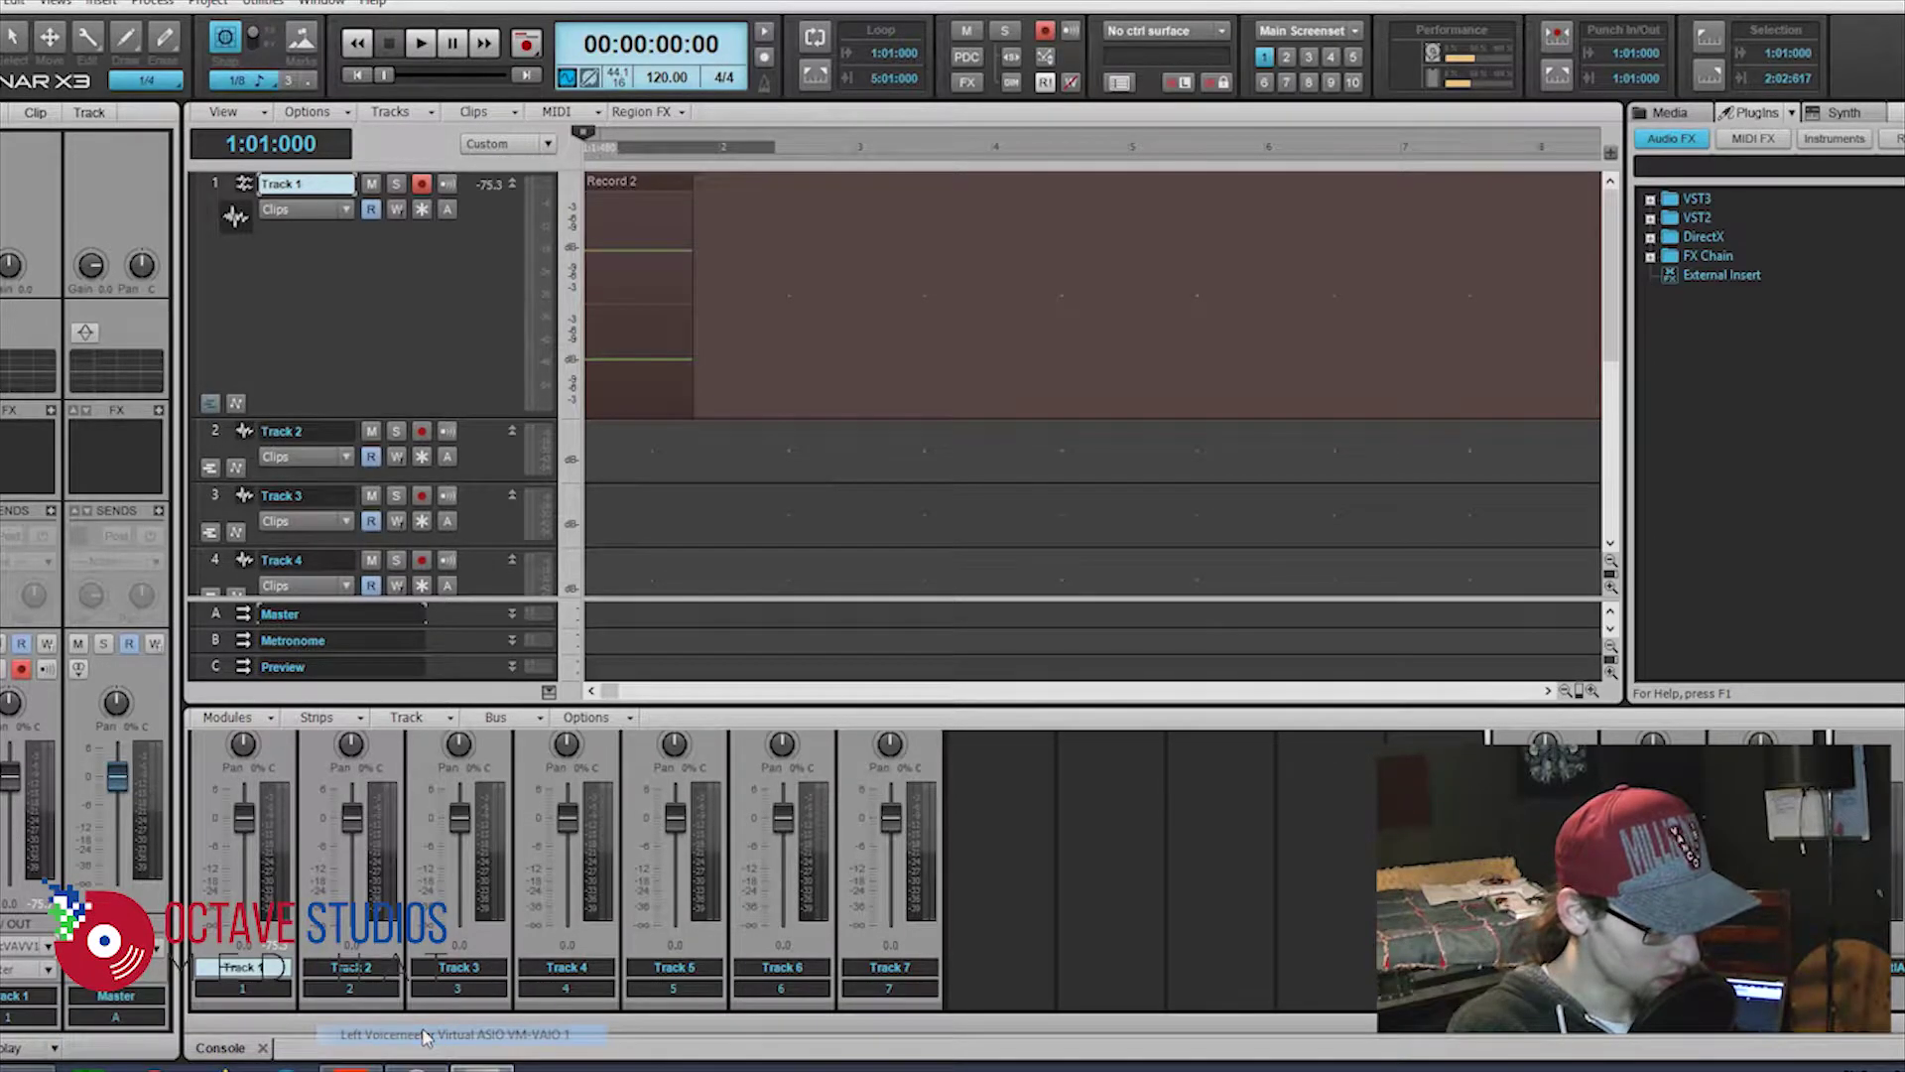
click(659, 298)
key(Delete)
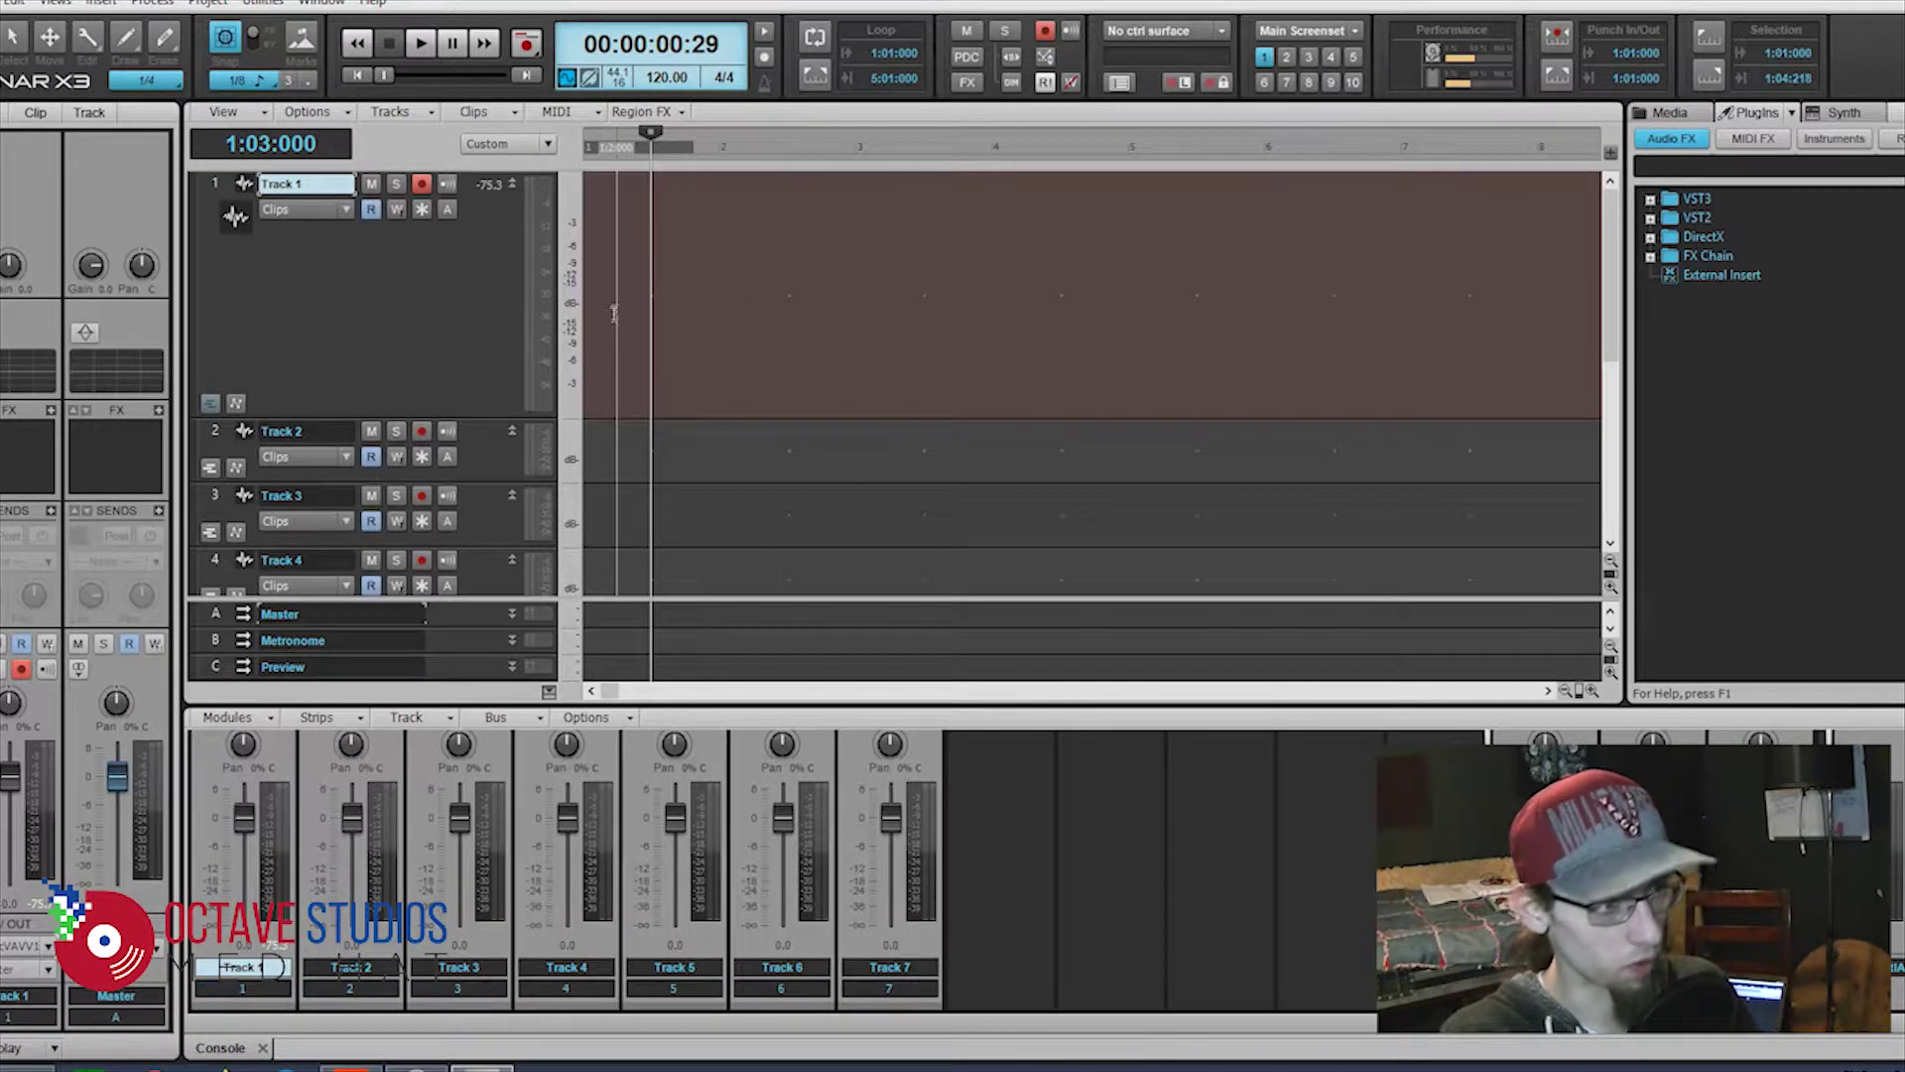
- Rewind to the project start and record a silent mono clip of about two seconds on Track 1
click(359, 44)
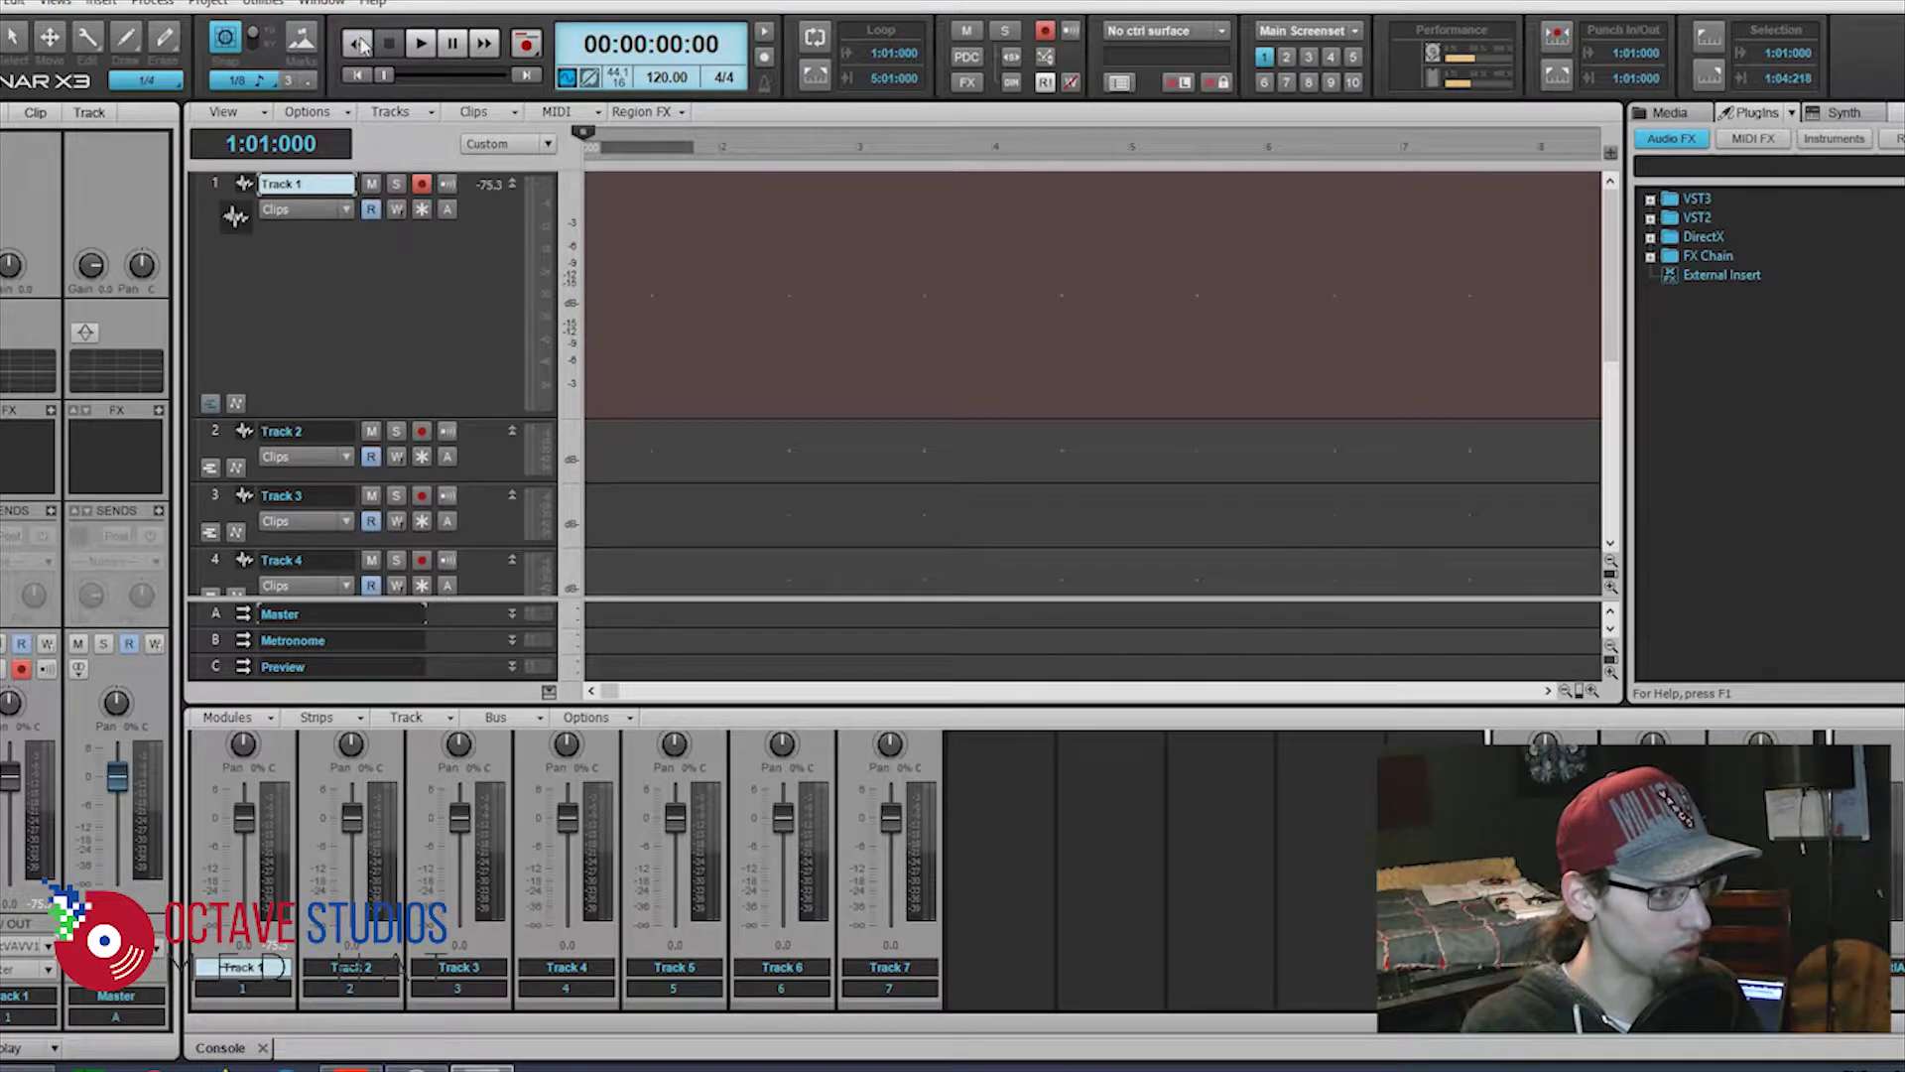
click(527, 43)
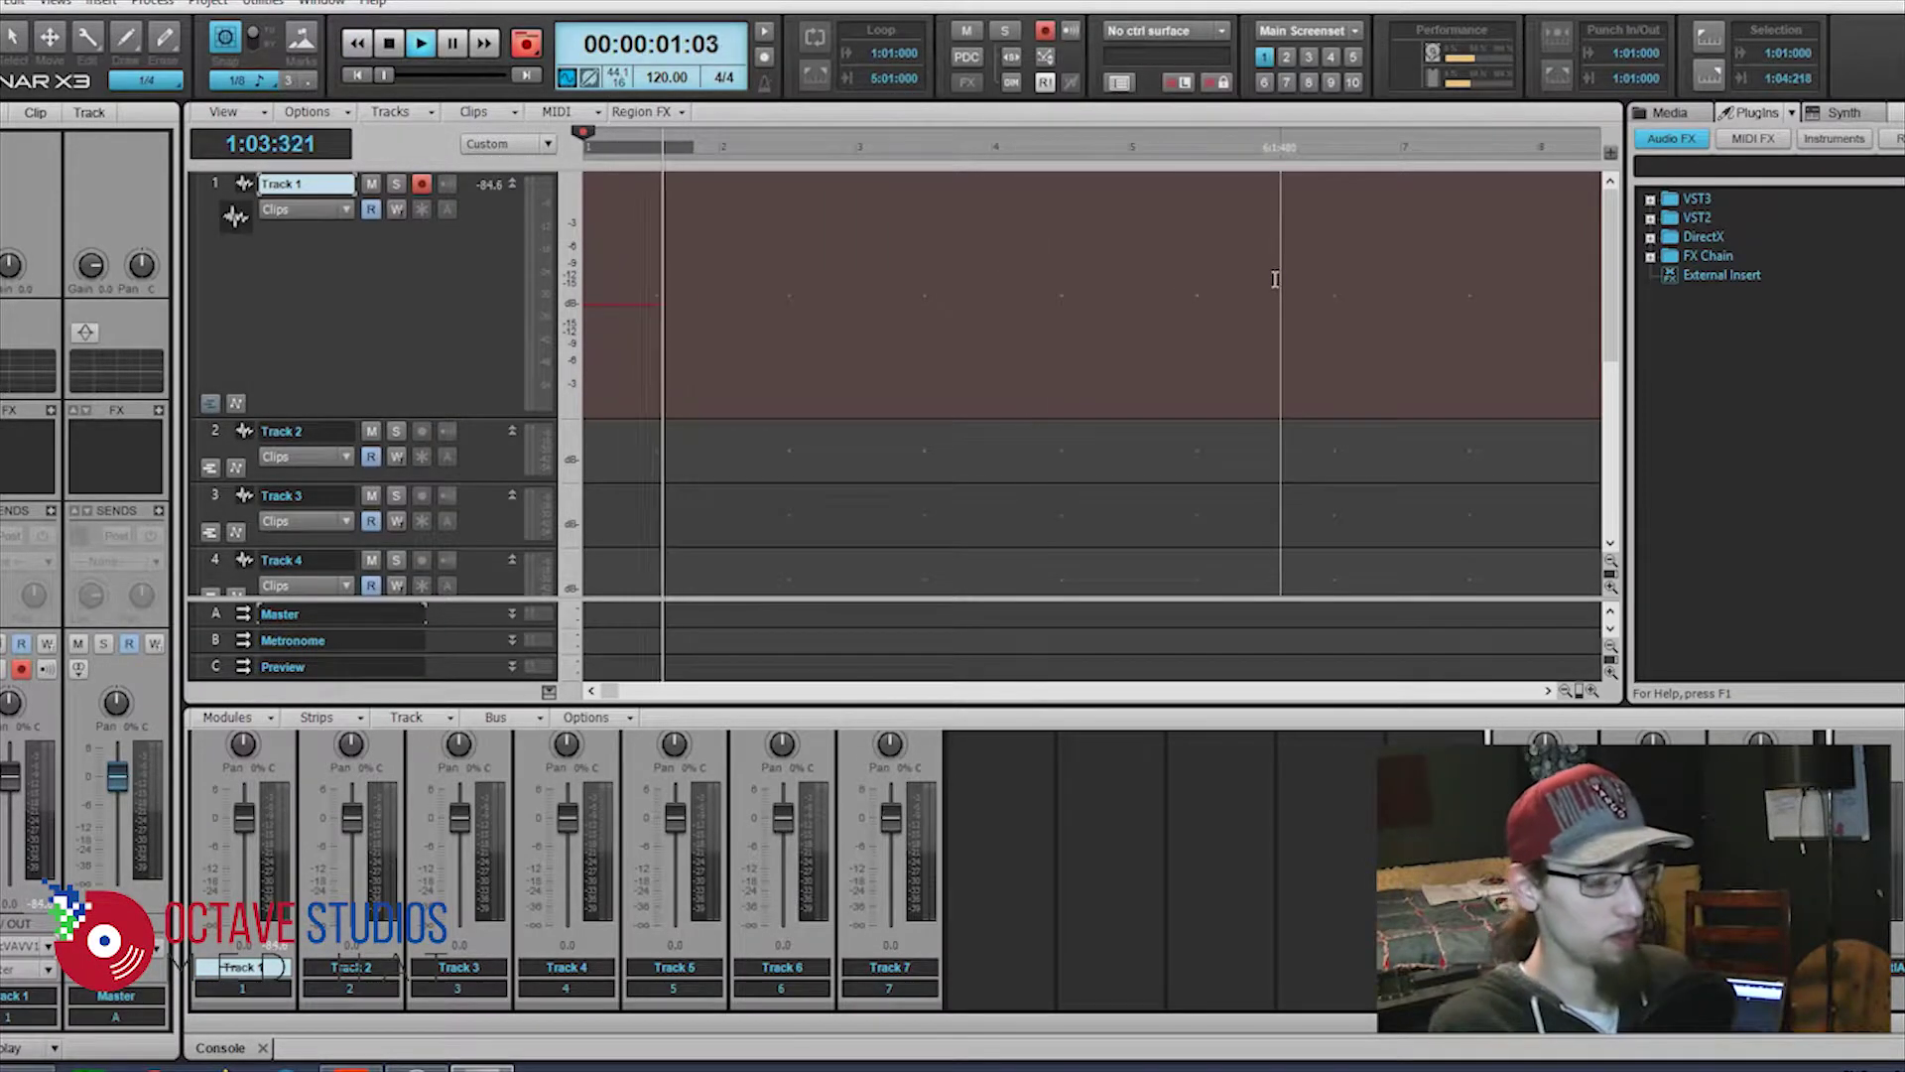
key(space)
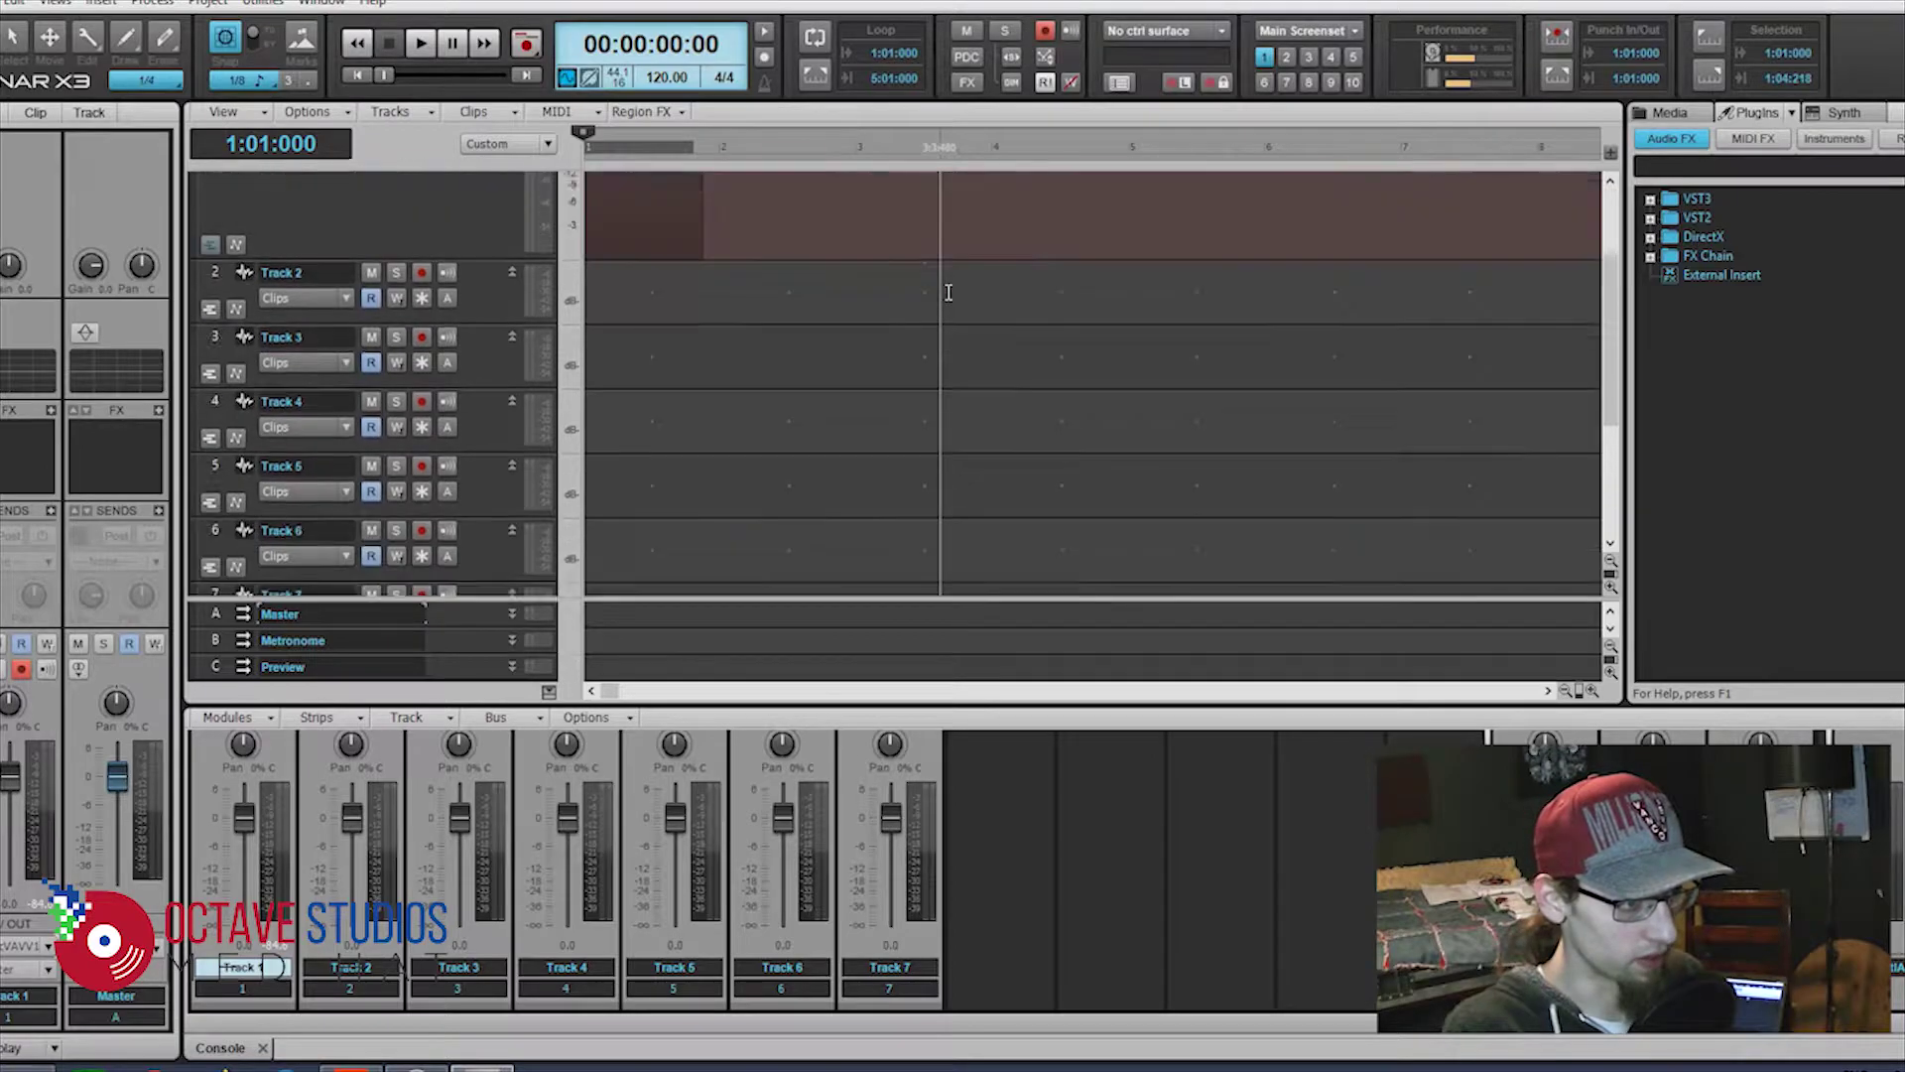
- Select all clips on Track 1, including the short recording at the start, and bounce them to a single clip
click(1588, 690)
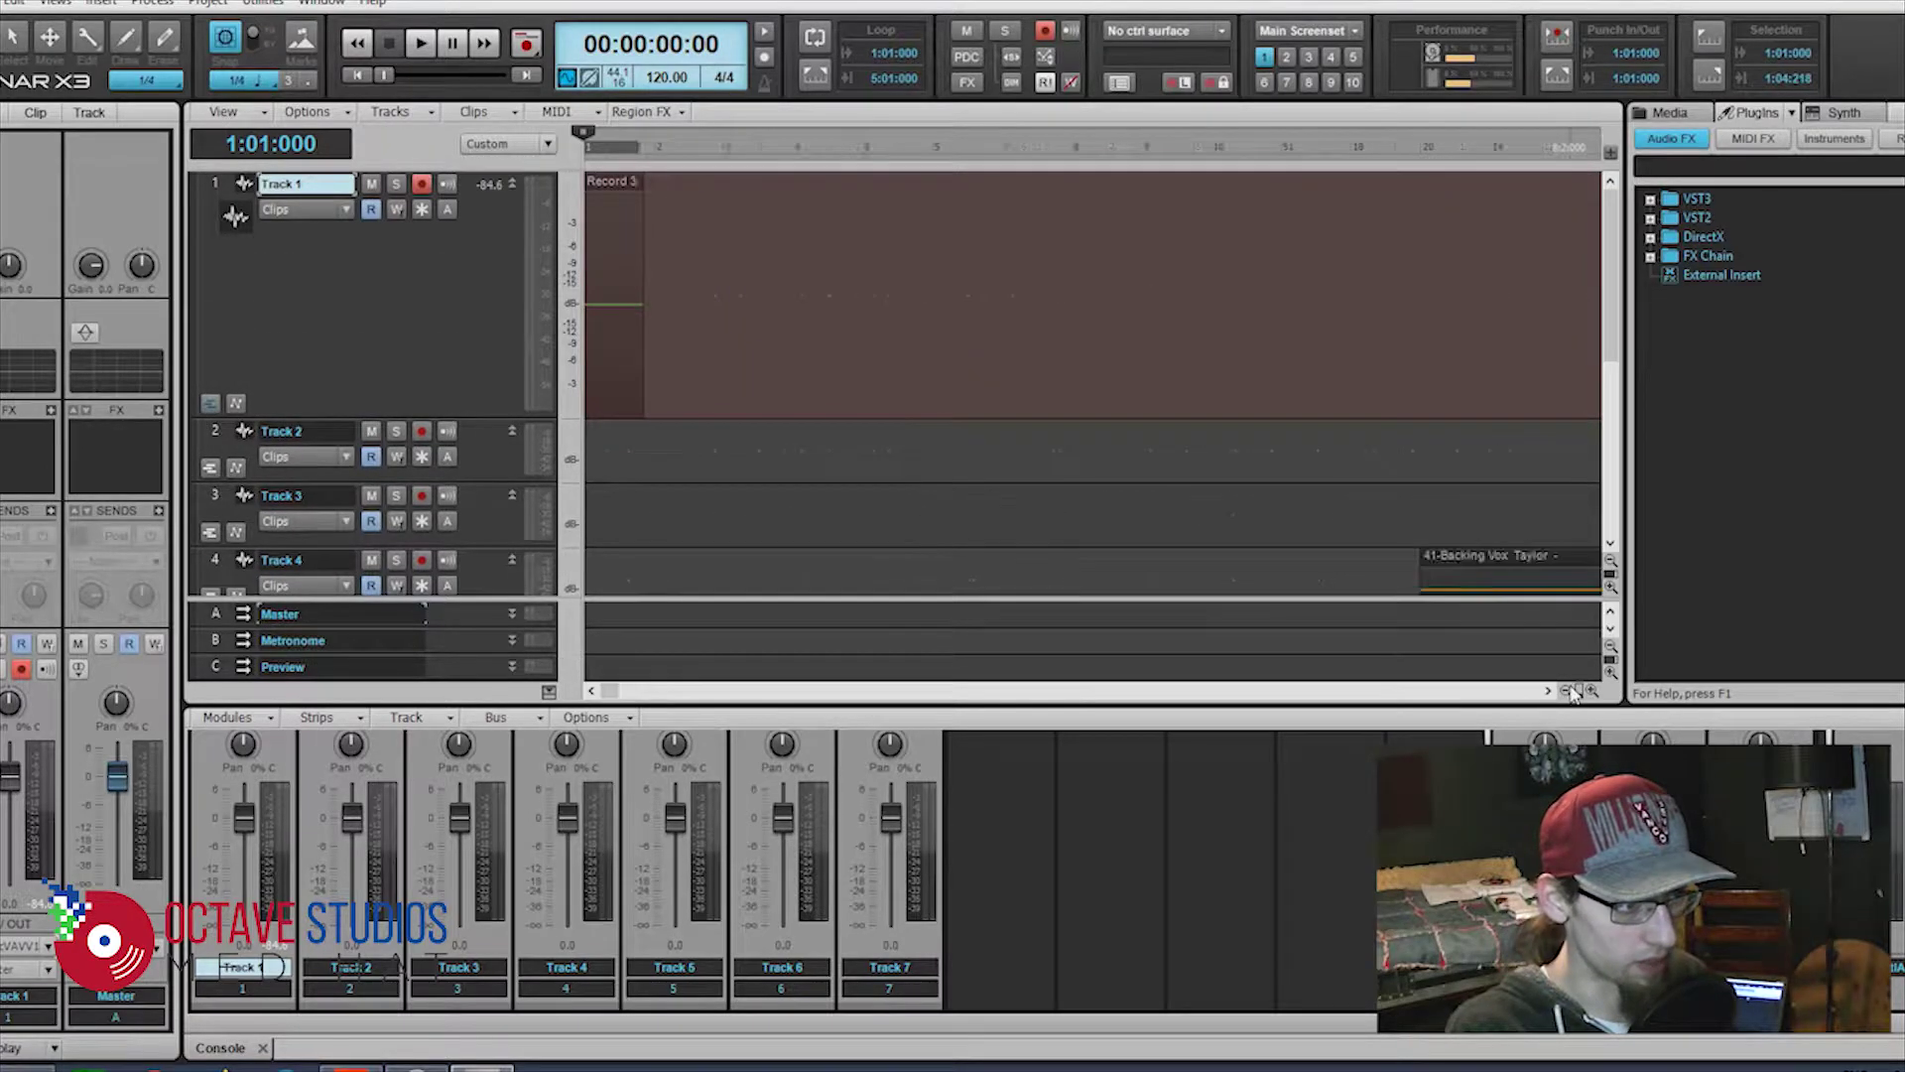
click(1566, 690)
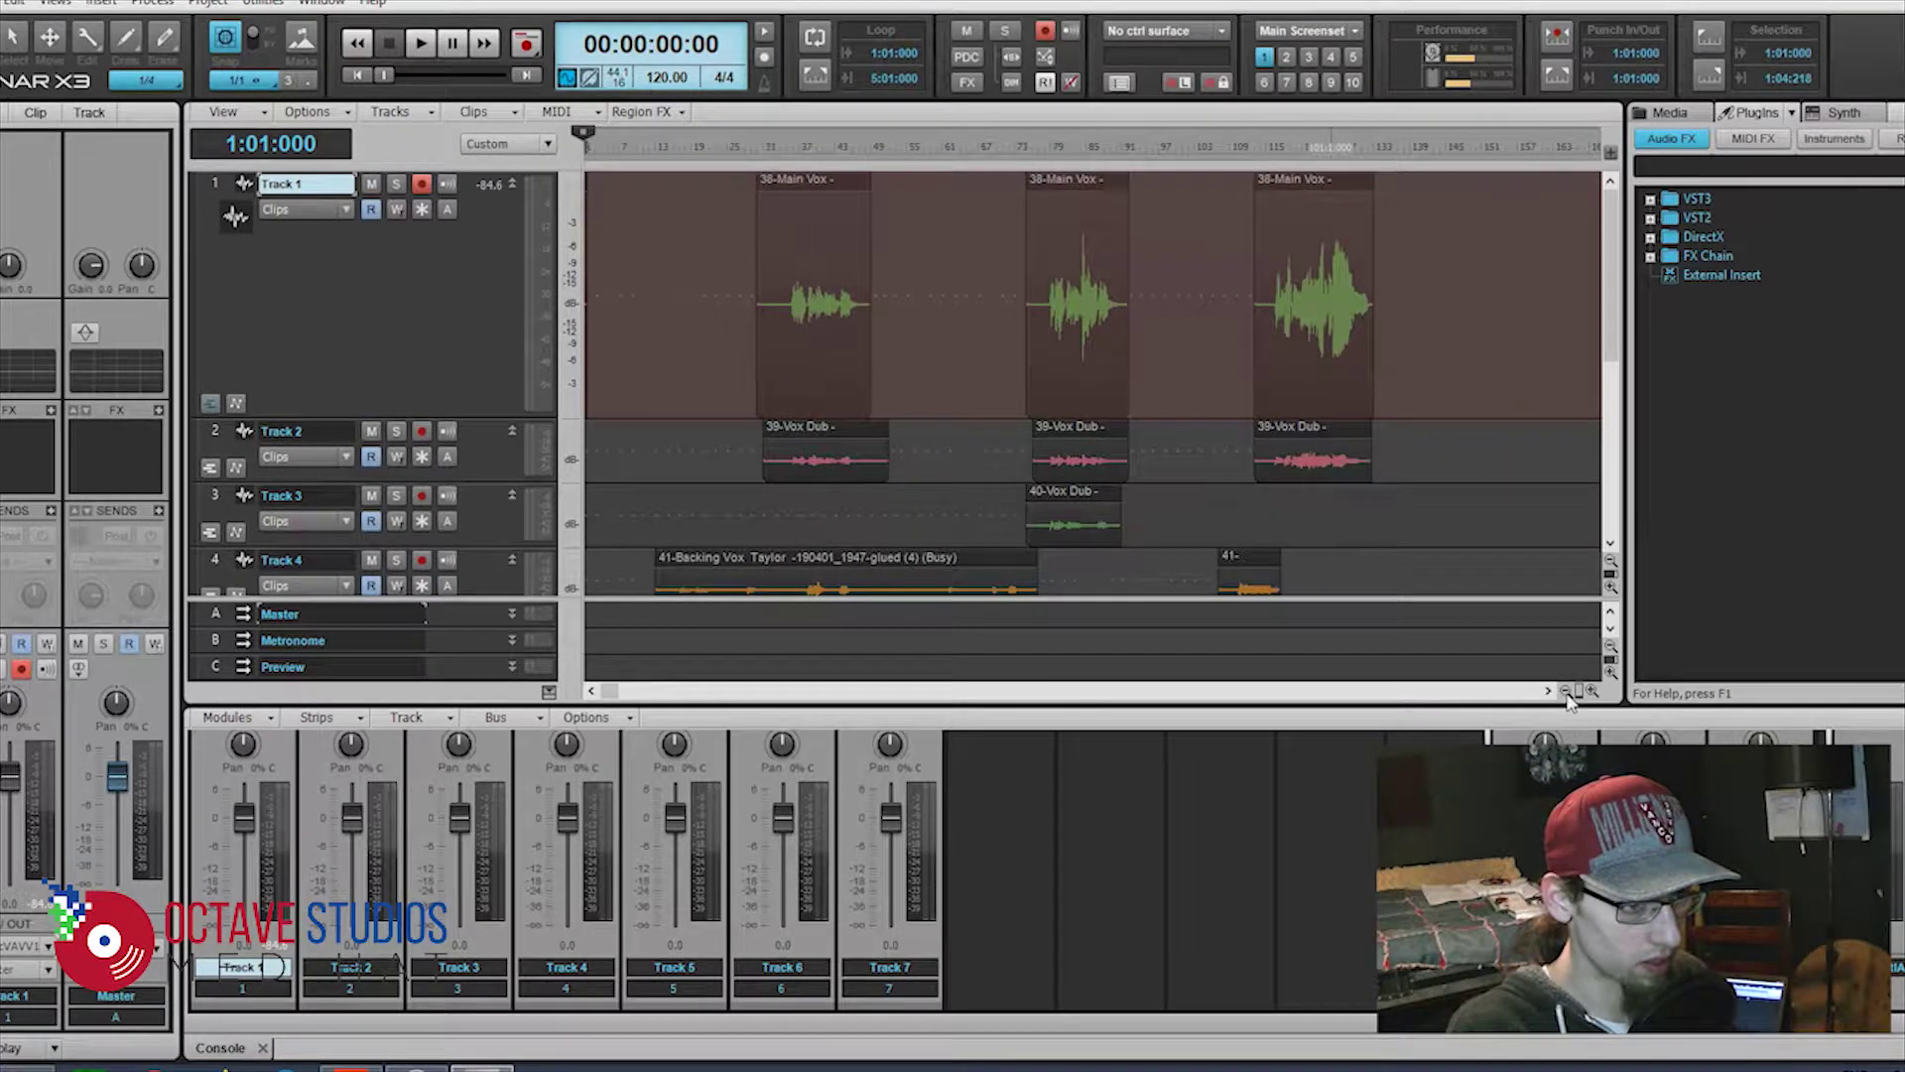
click(1566, 690)
drag(1144, 333, 587, 283)
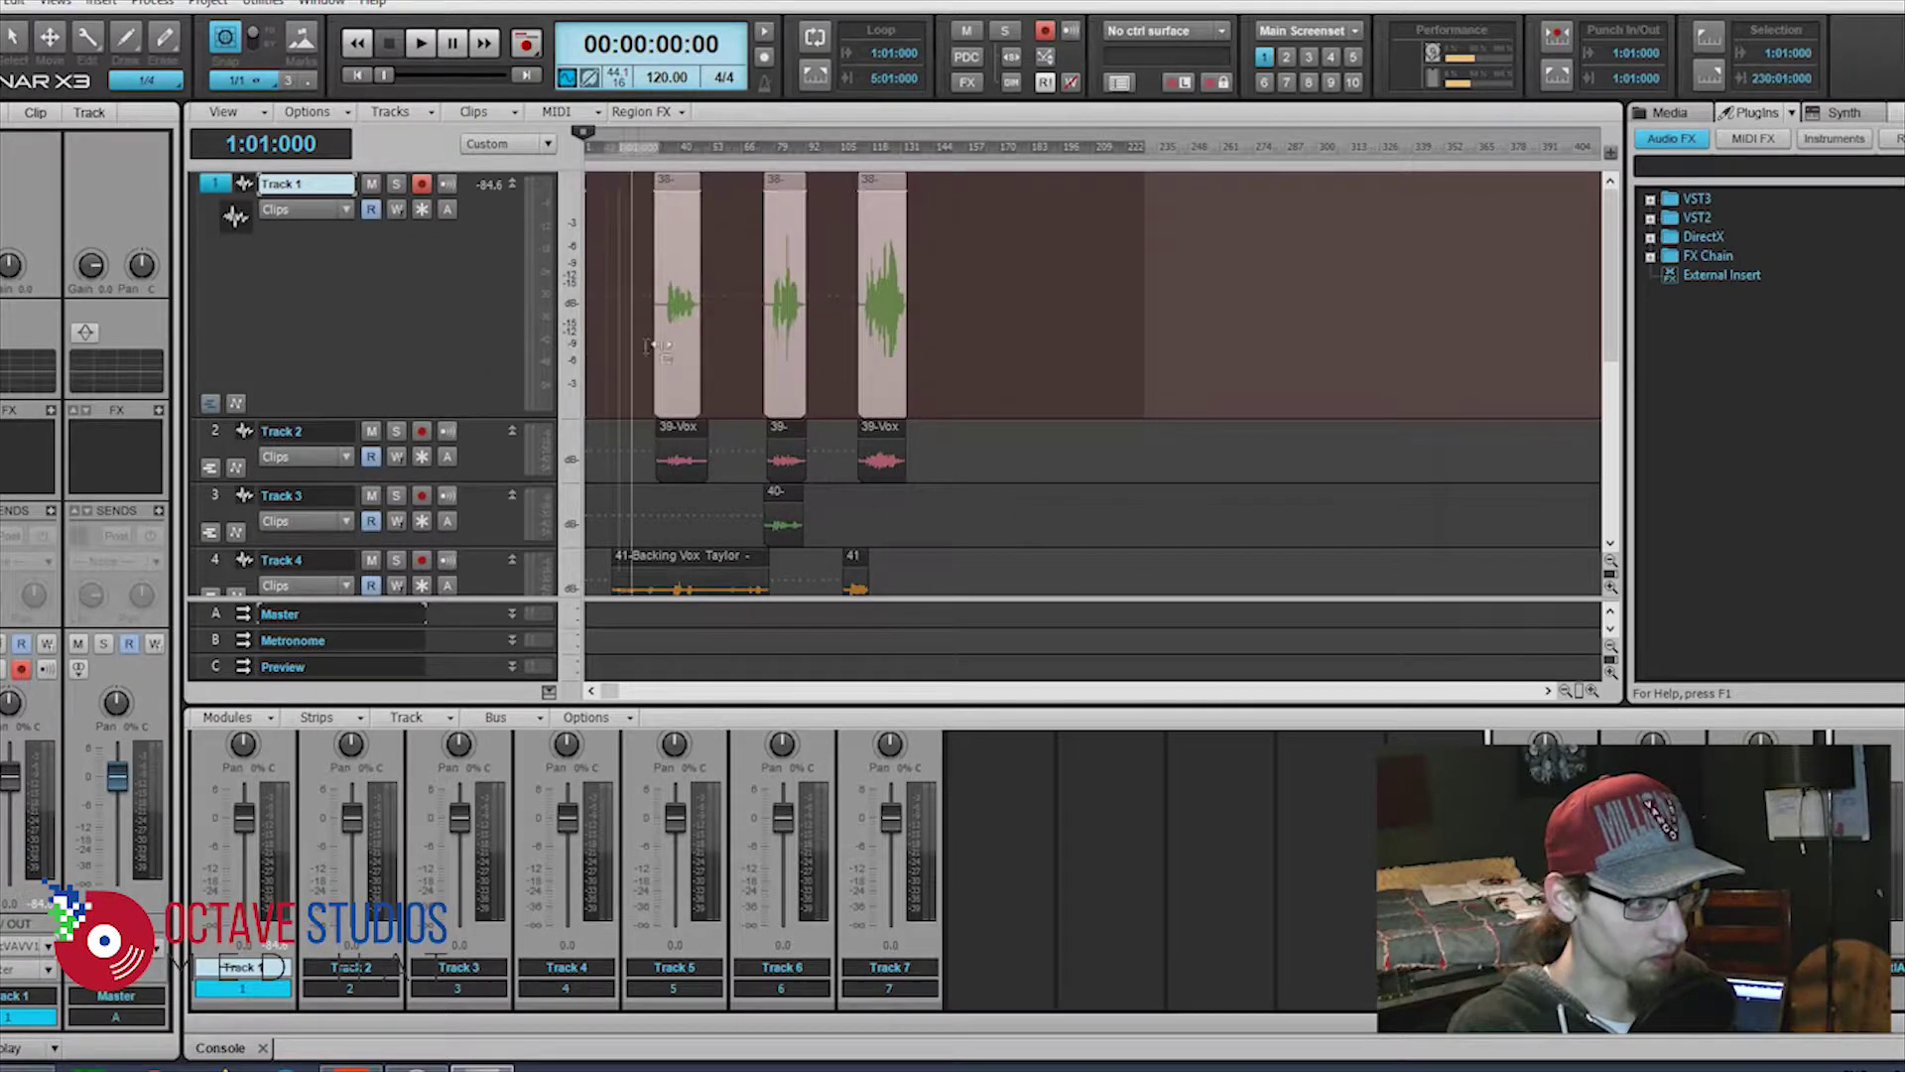
right_click(681, 280)
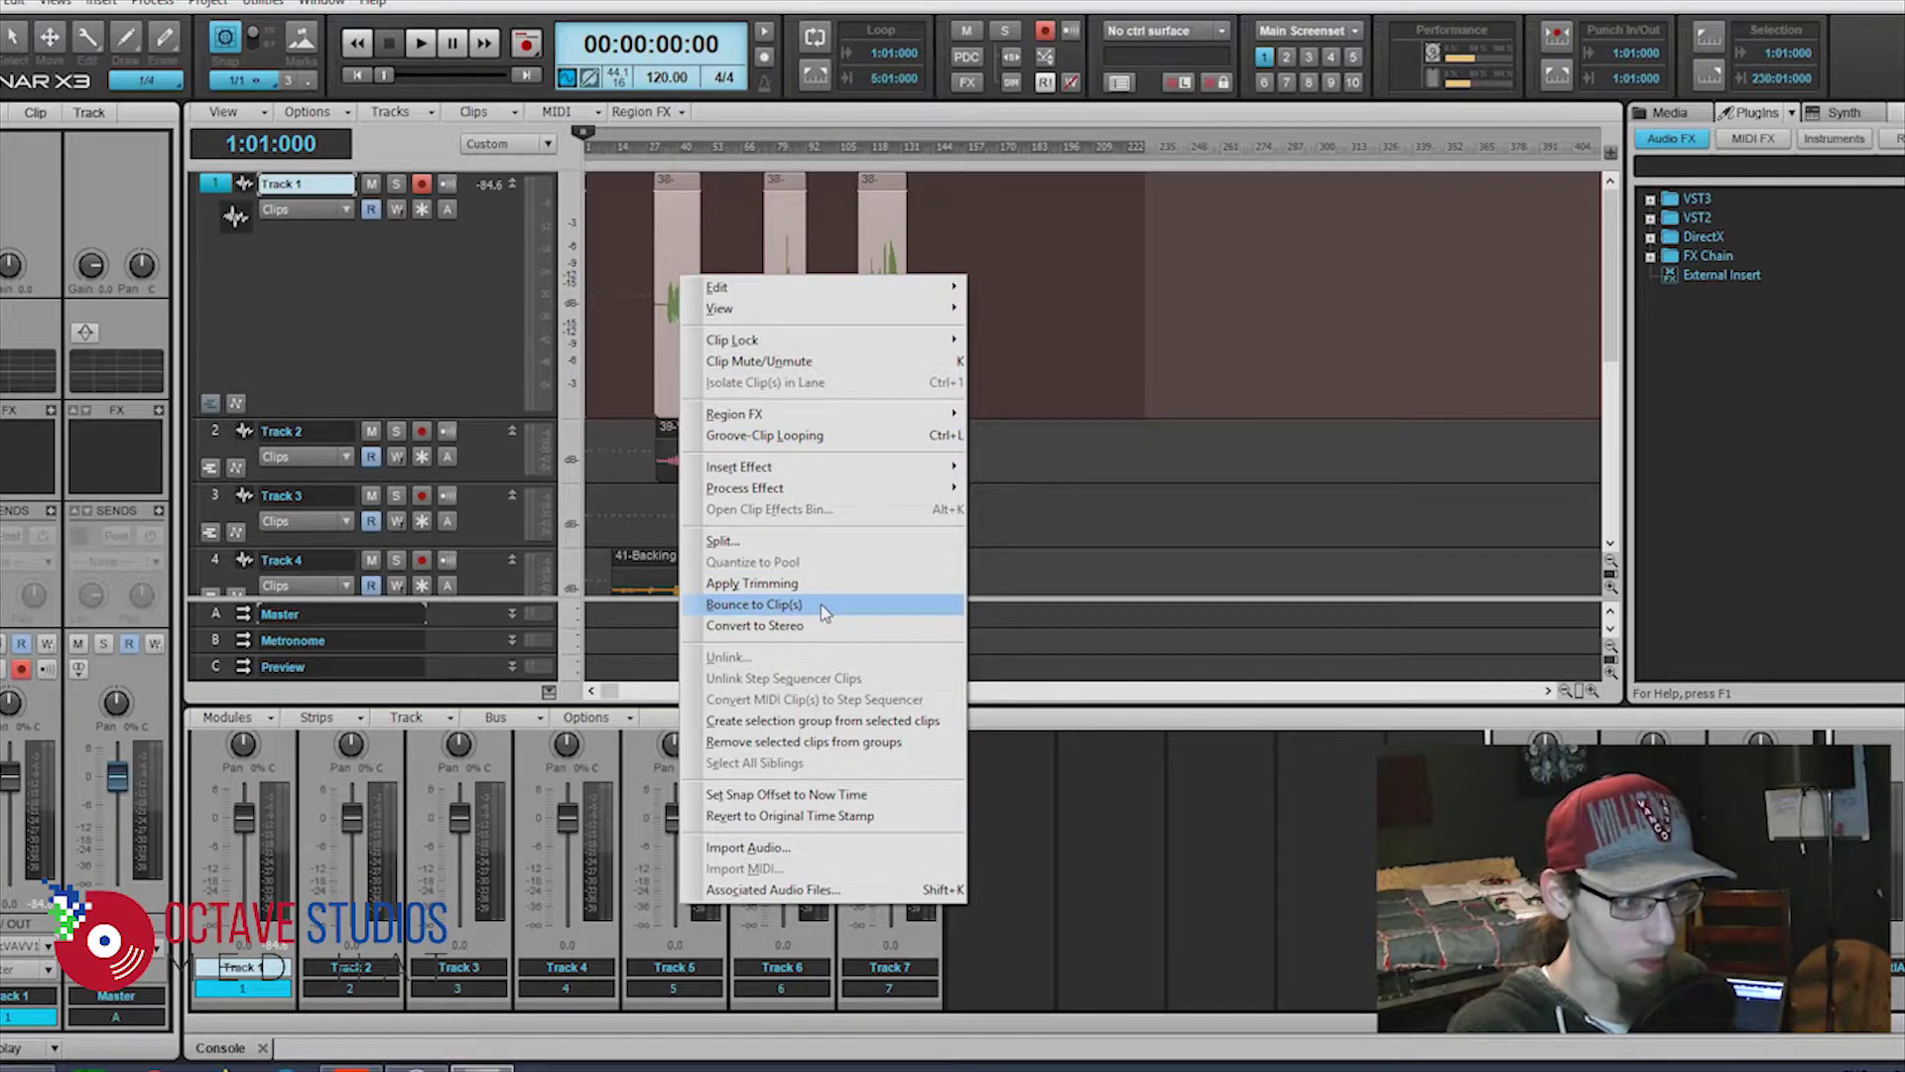
click(754, 605)
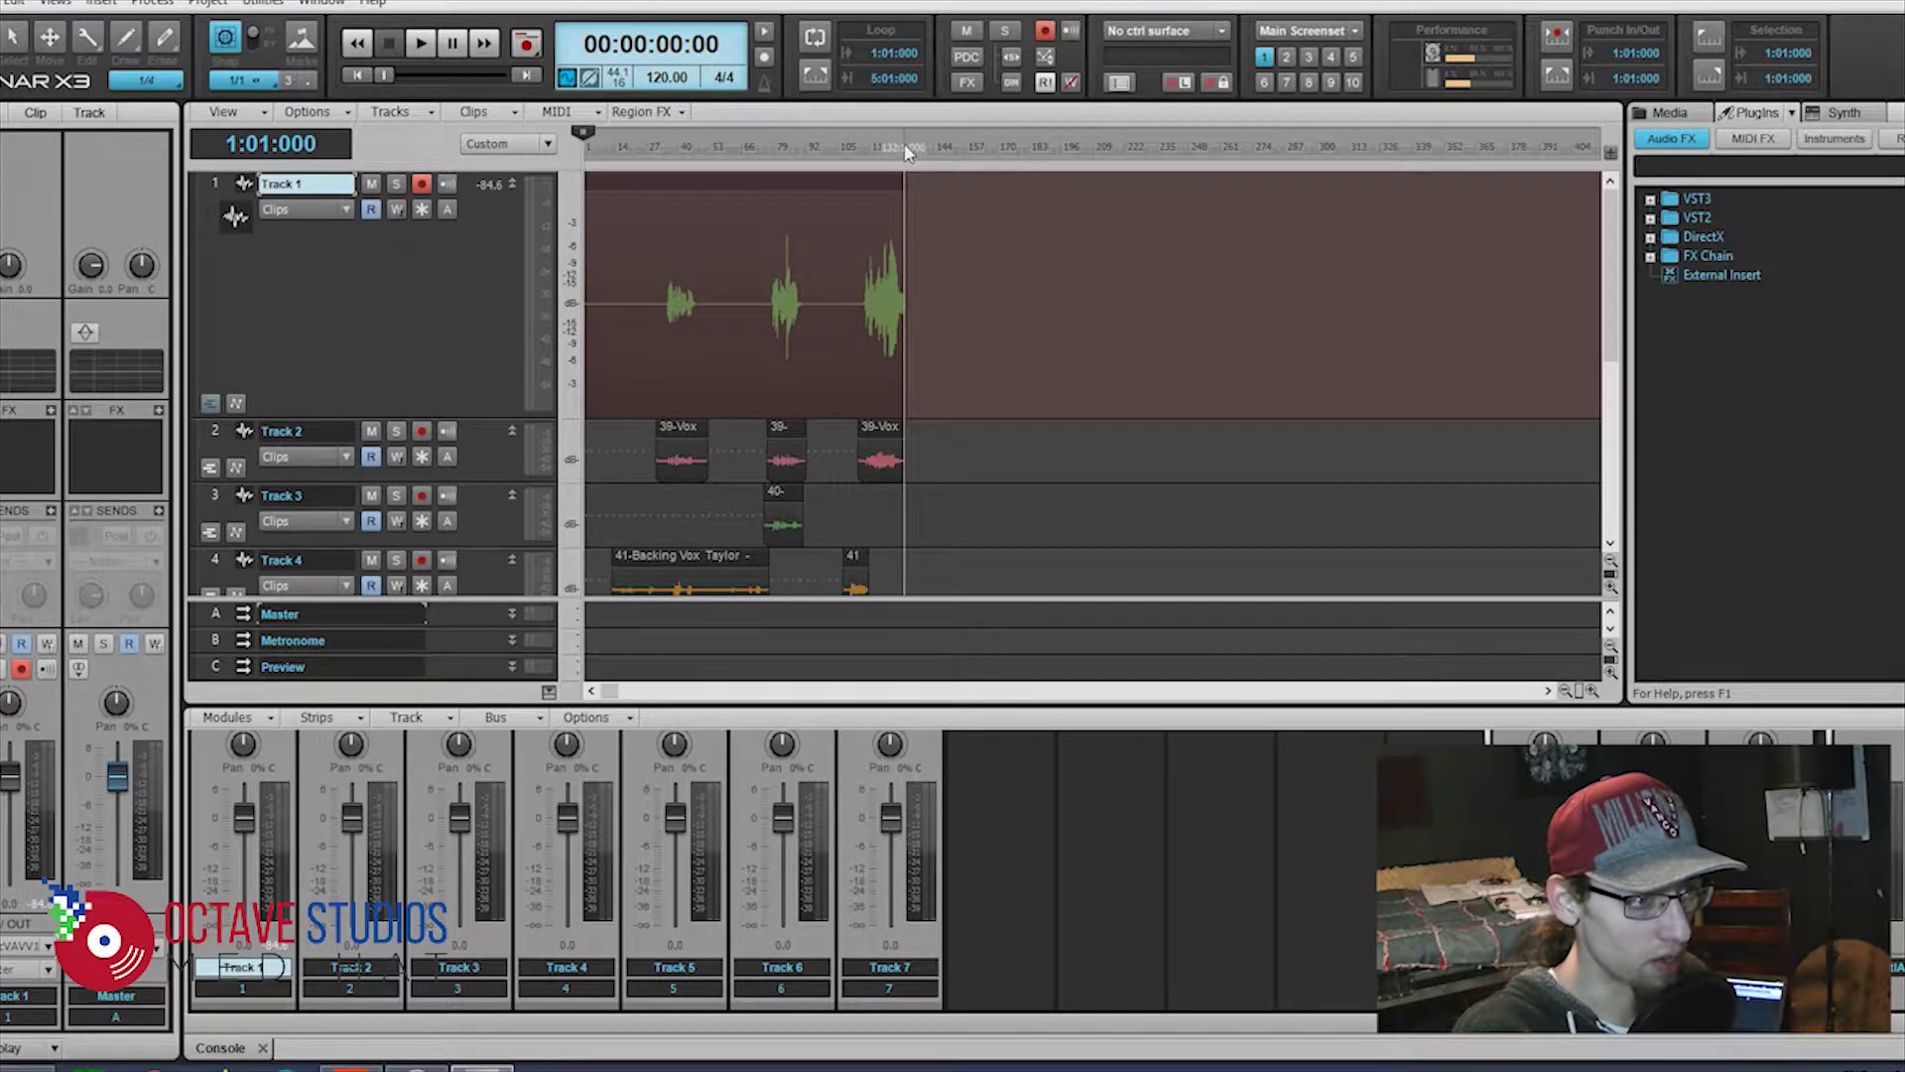
- Select Track 1, start an audio export and set the source category to Tracks
click(484, 199)
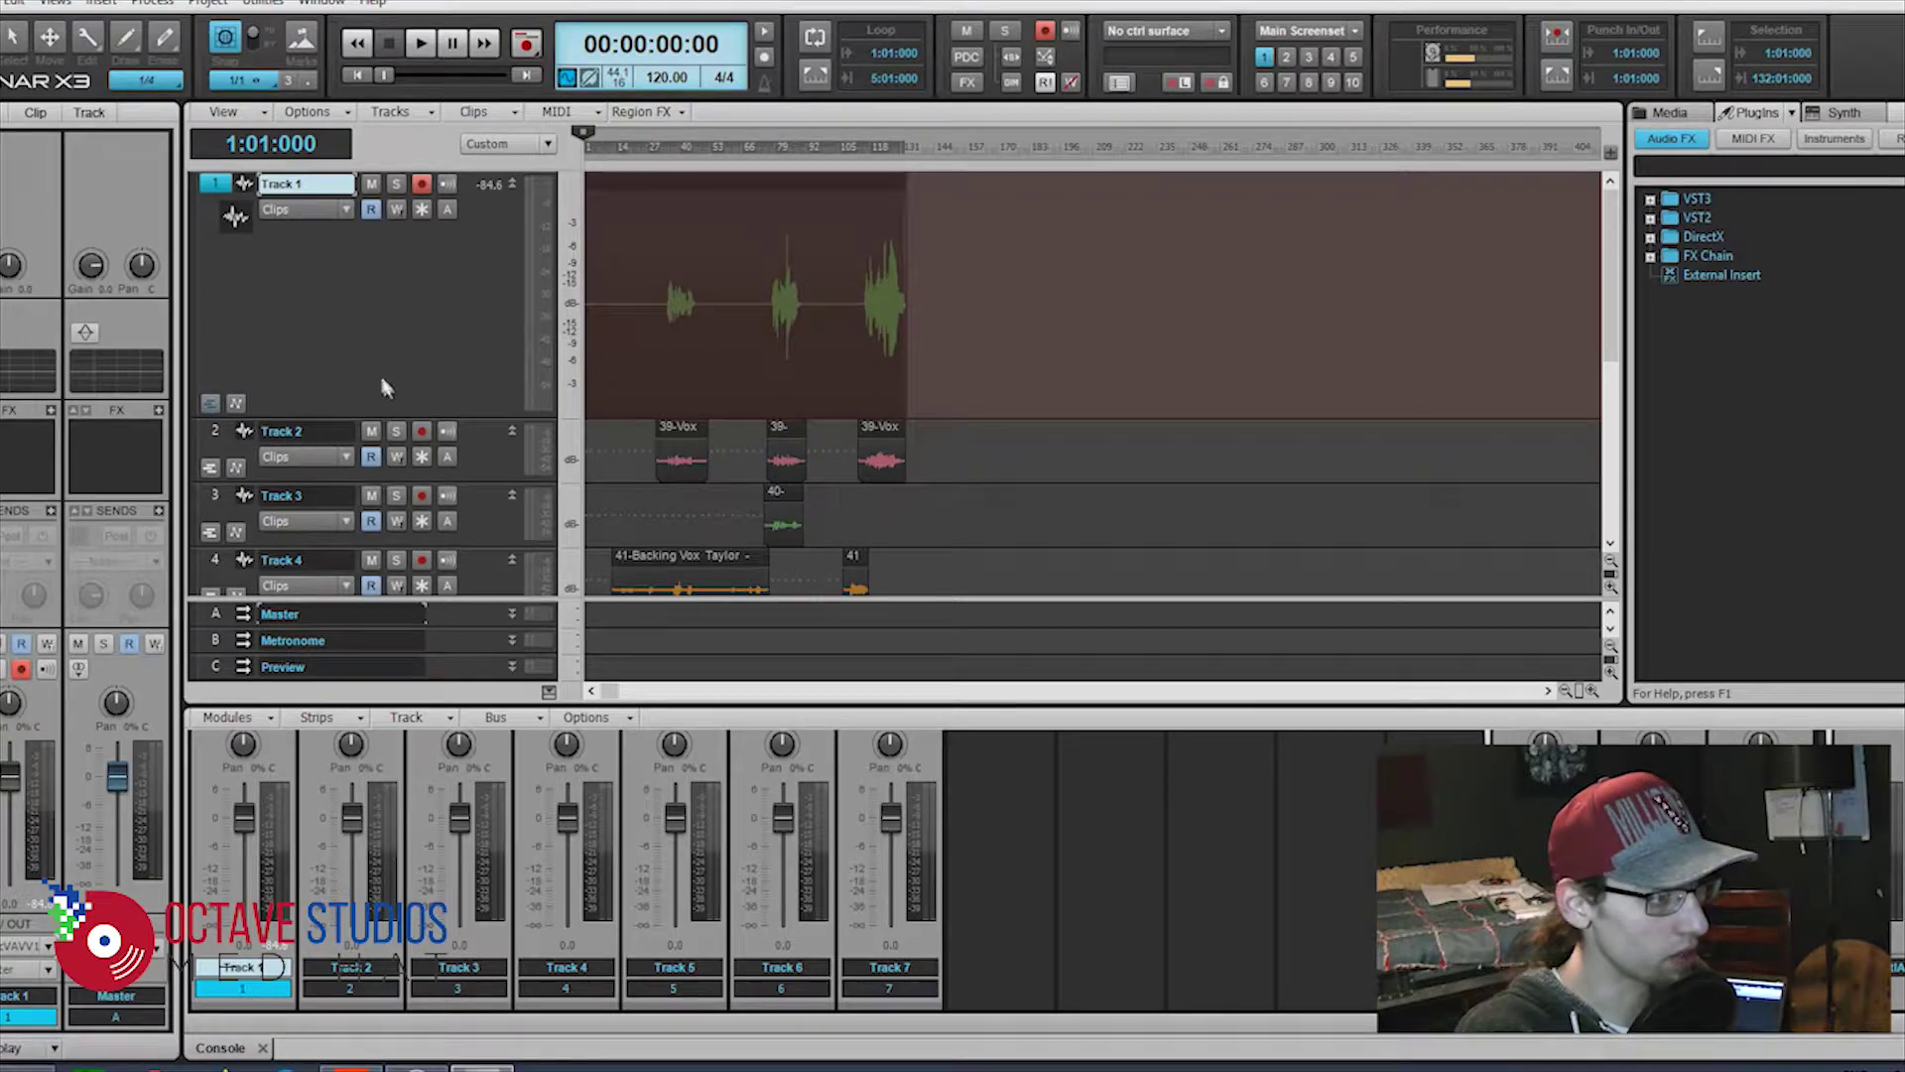
click(0, 2)
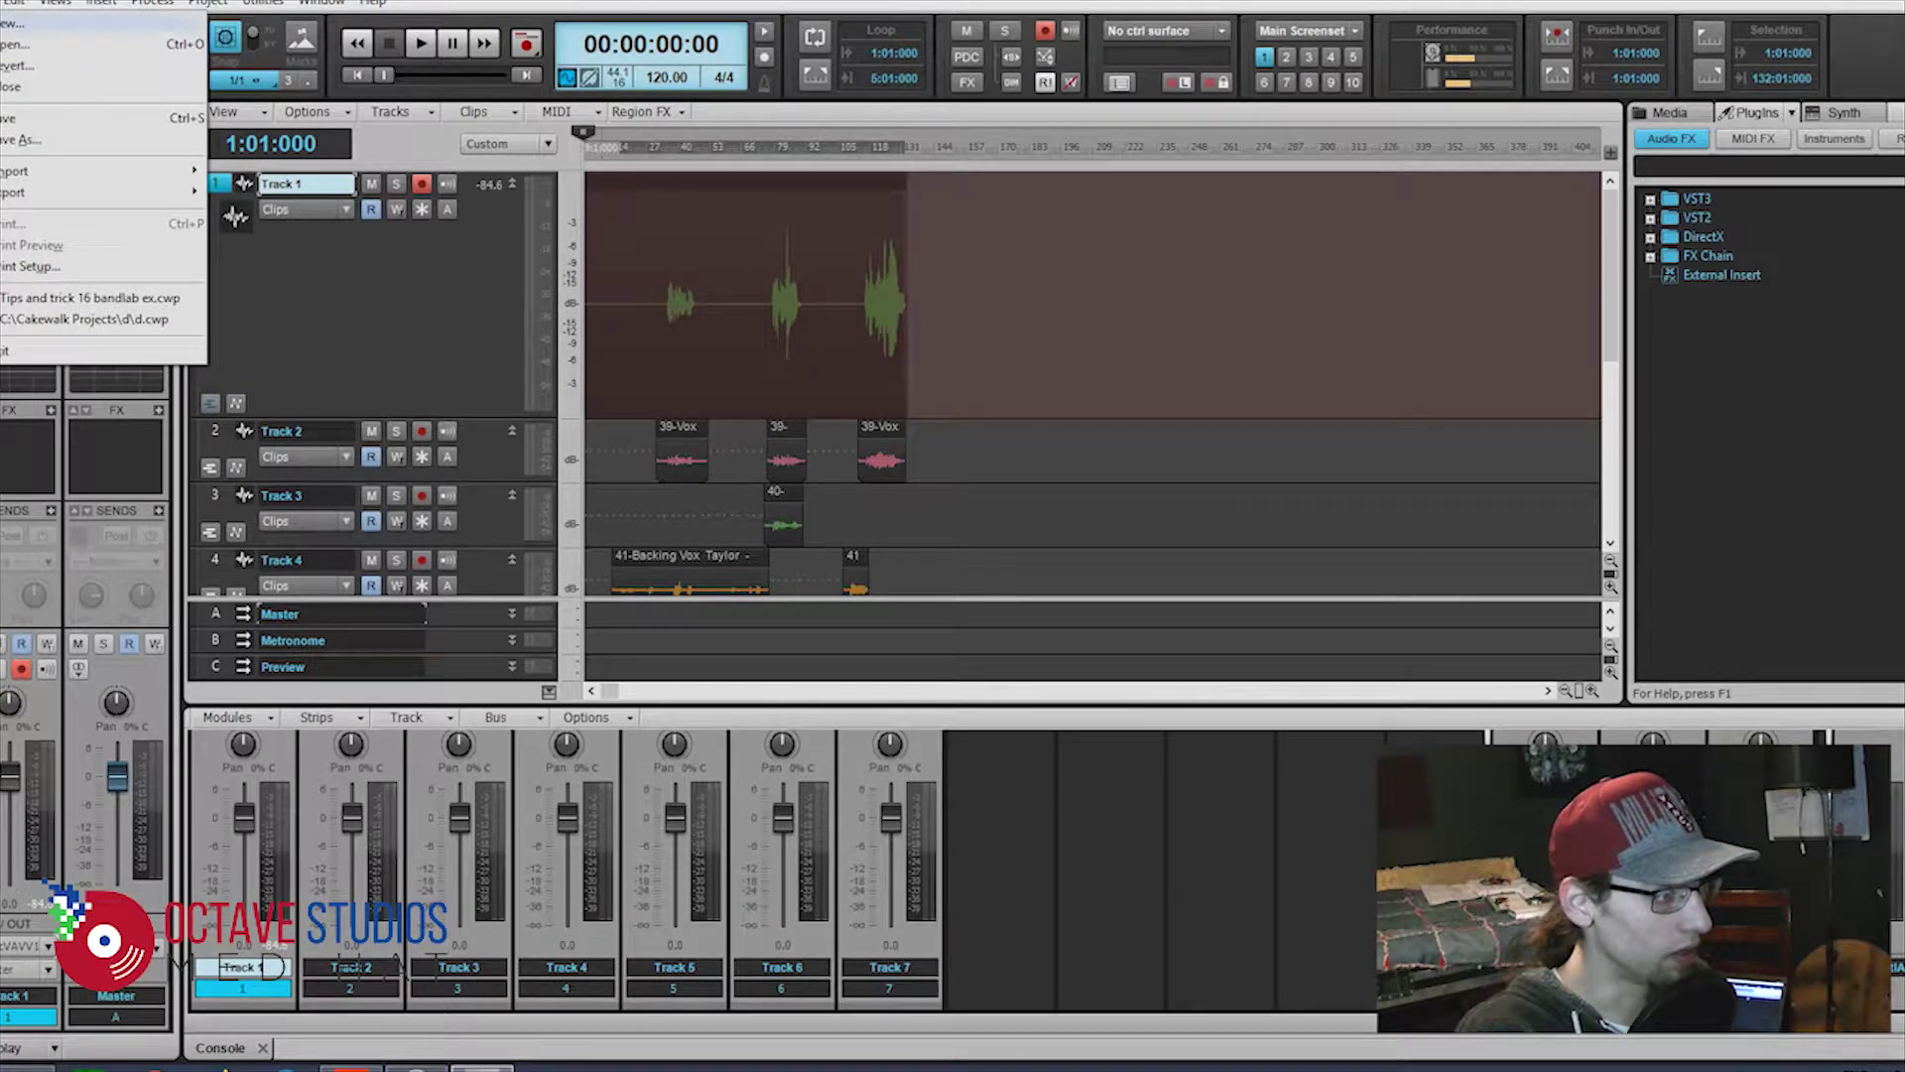
mouse_move(59, 195)
click(250, 193)
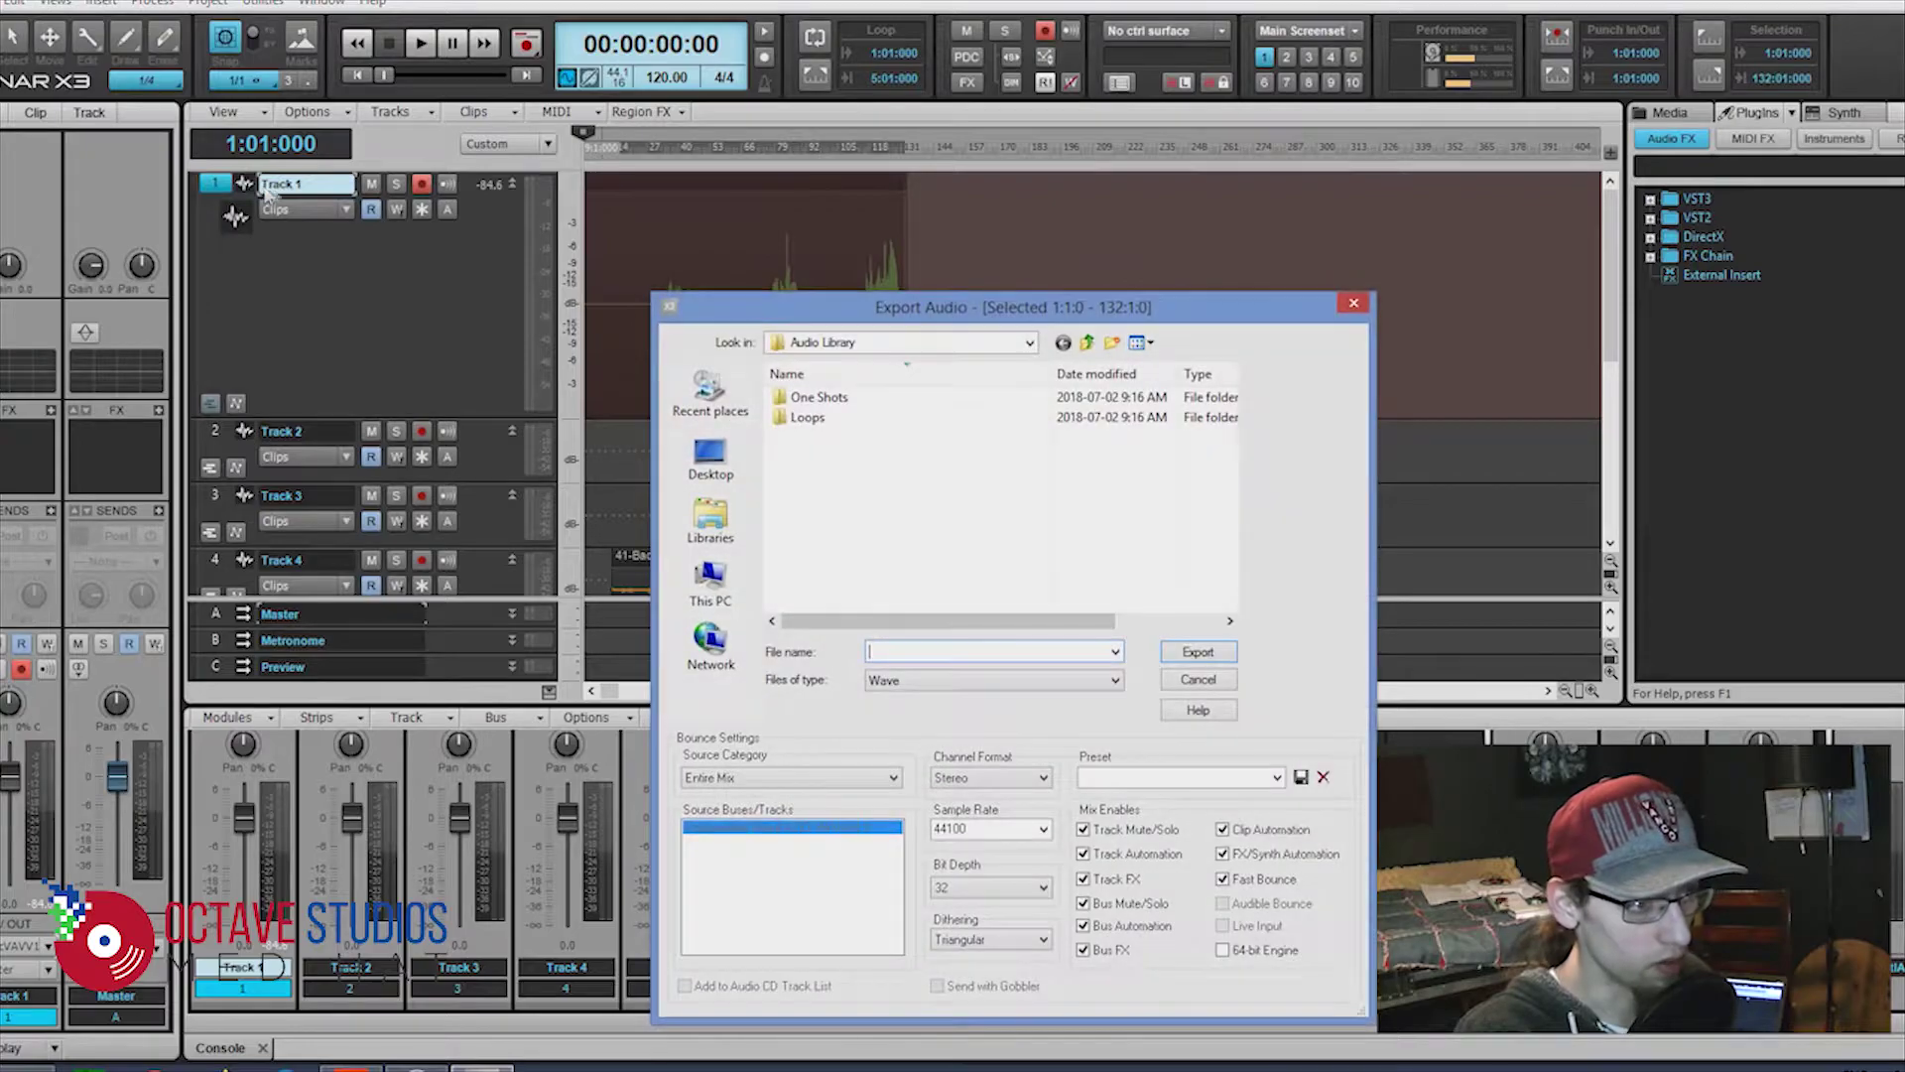
click(709, 780)
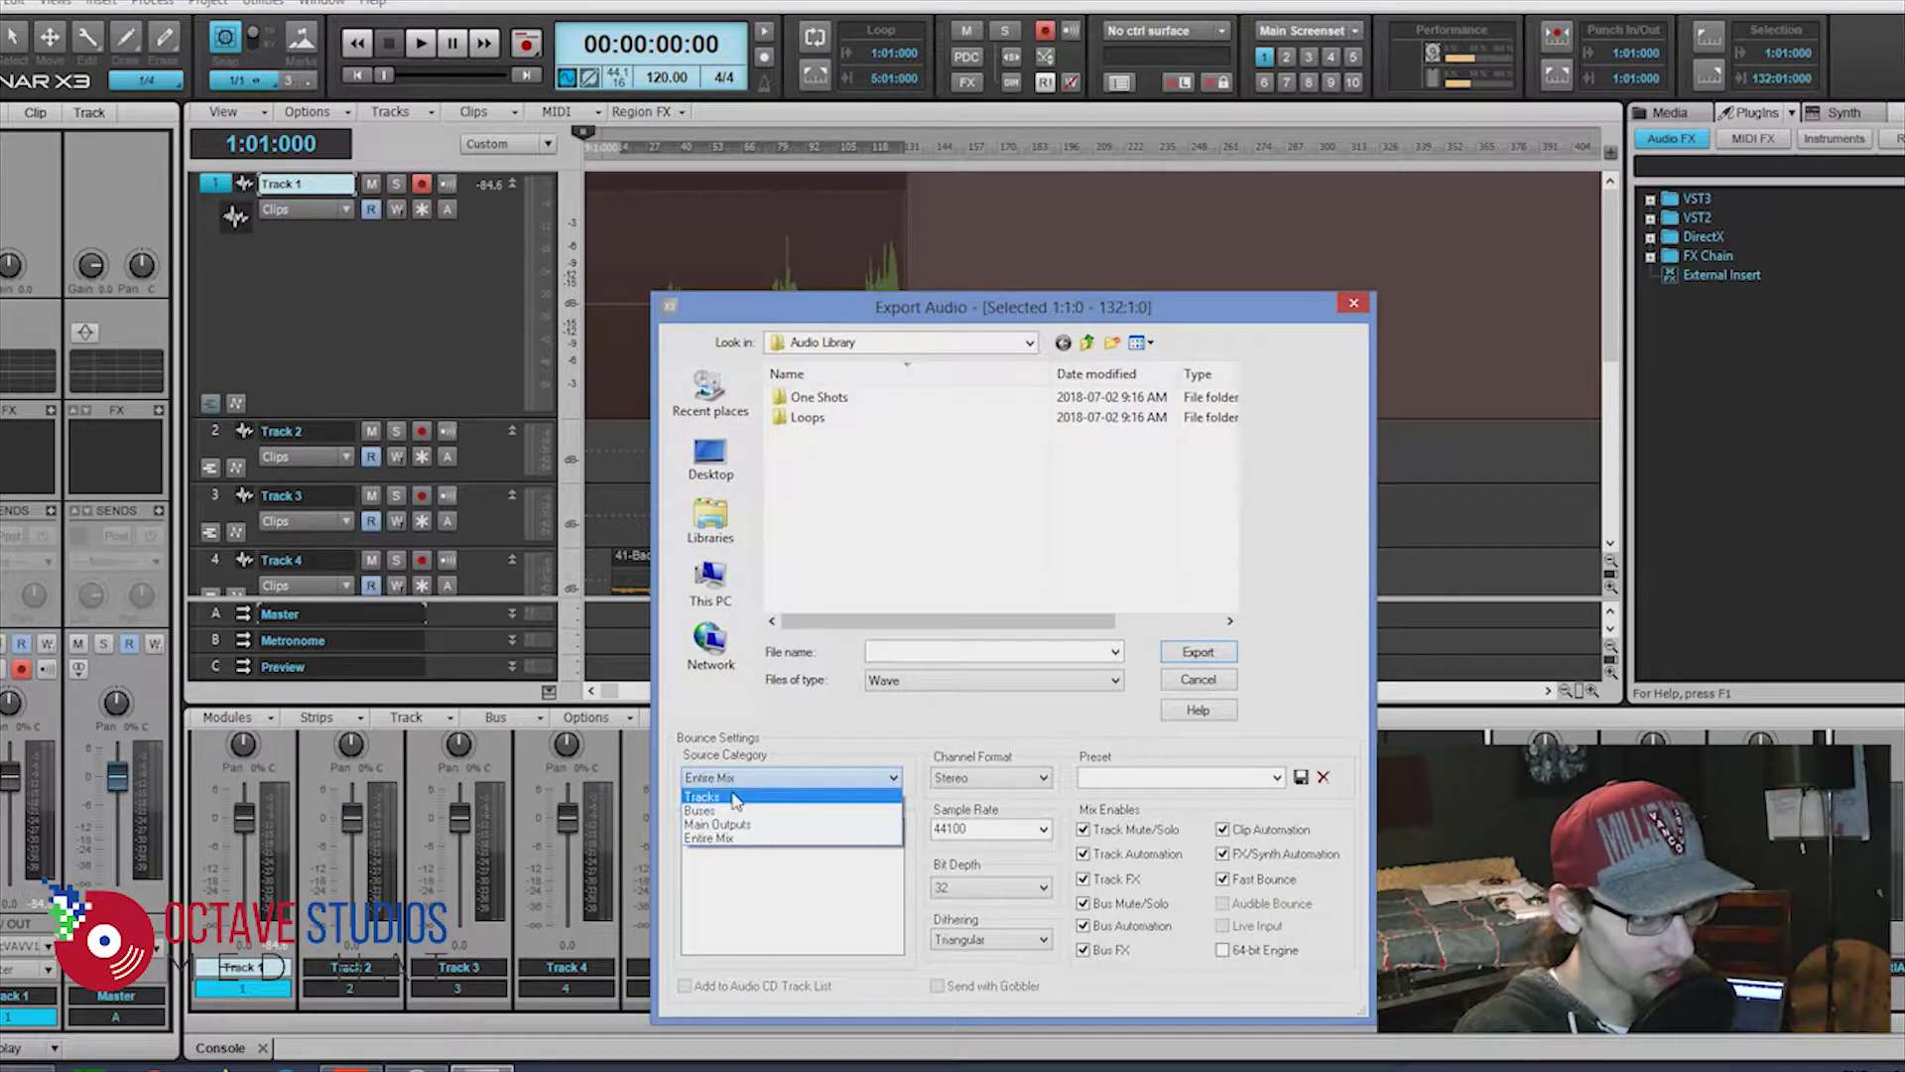
click(736, 808)
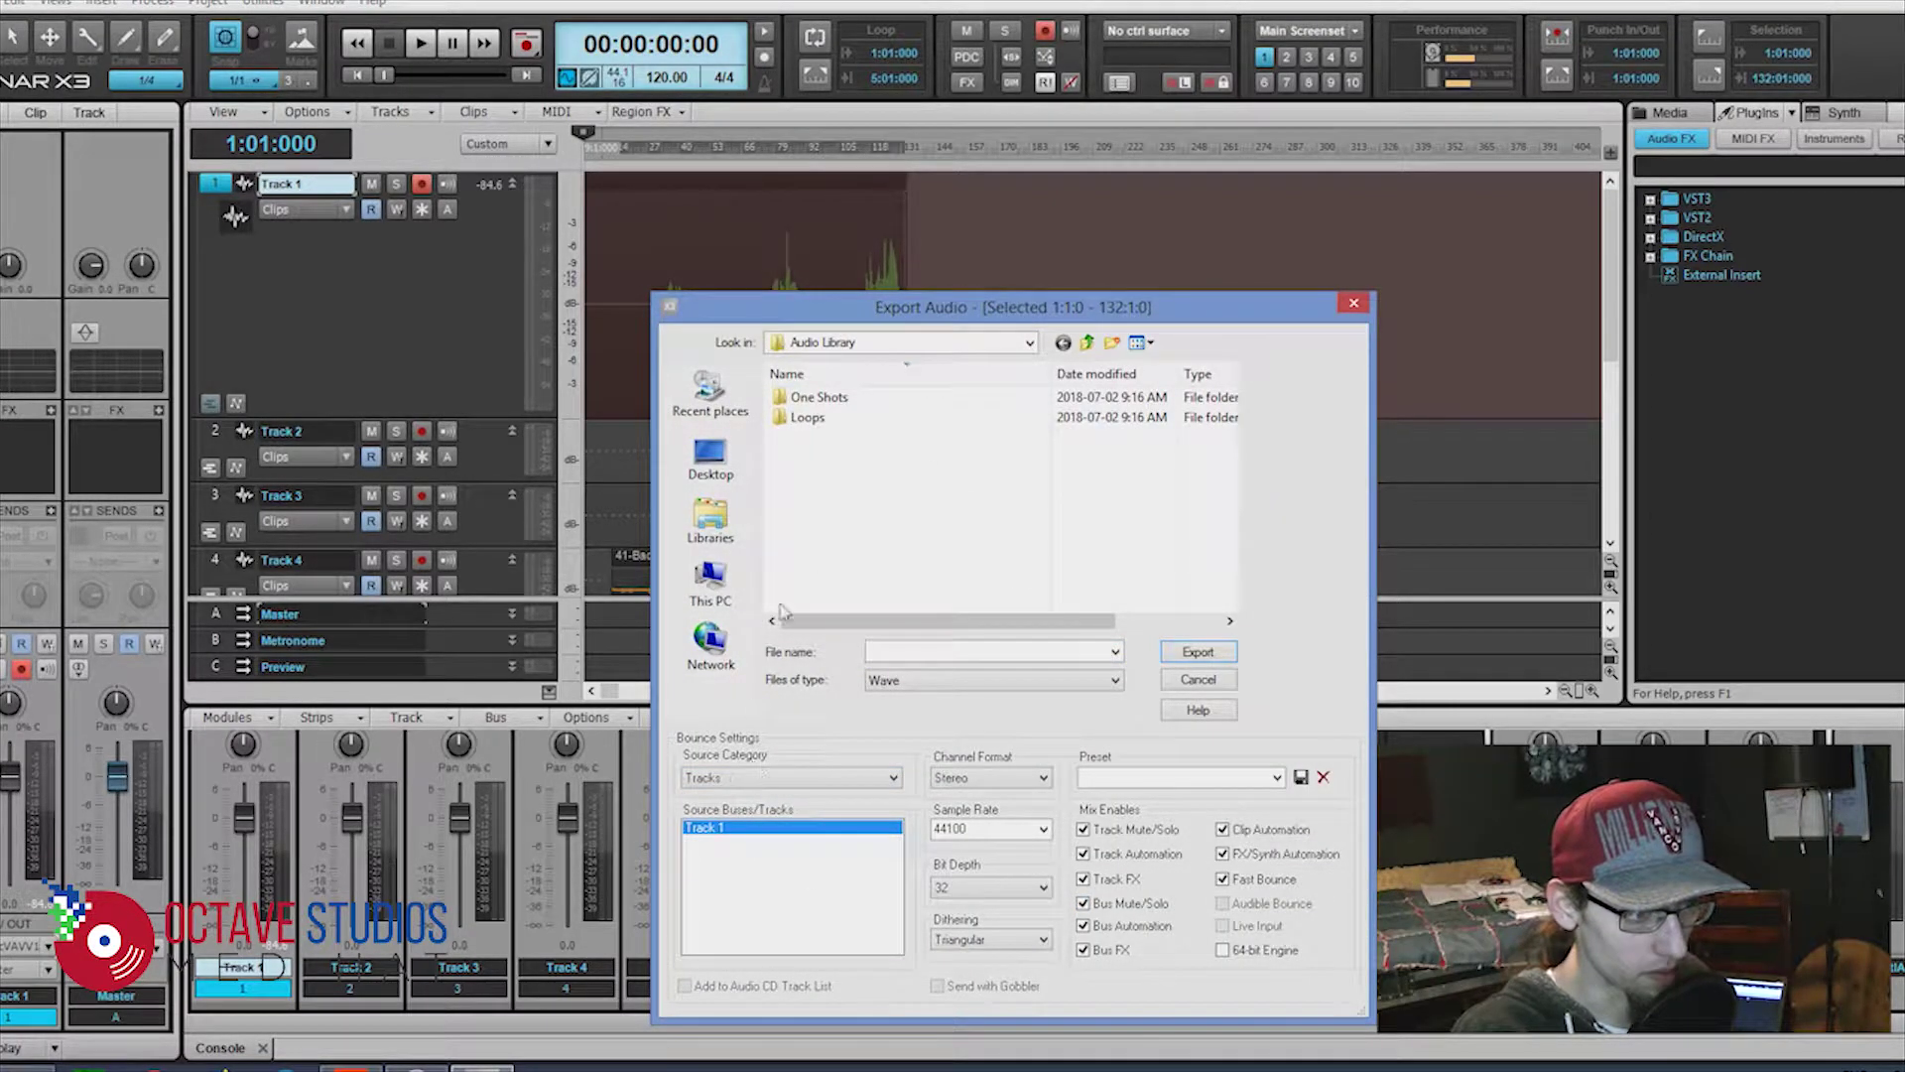
- Browse the export location to the Tips and Tricks 16 folder
click(711, 583)
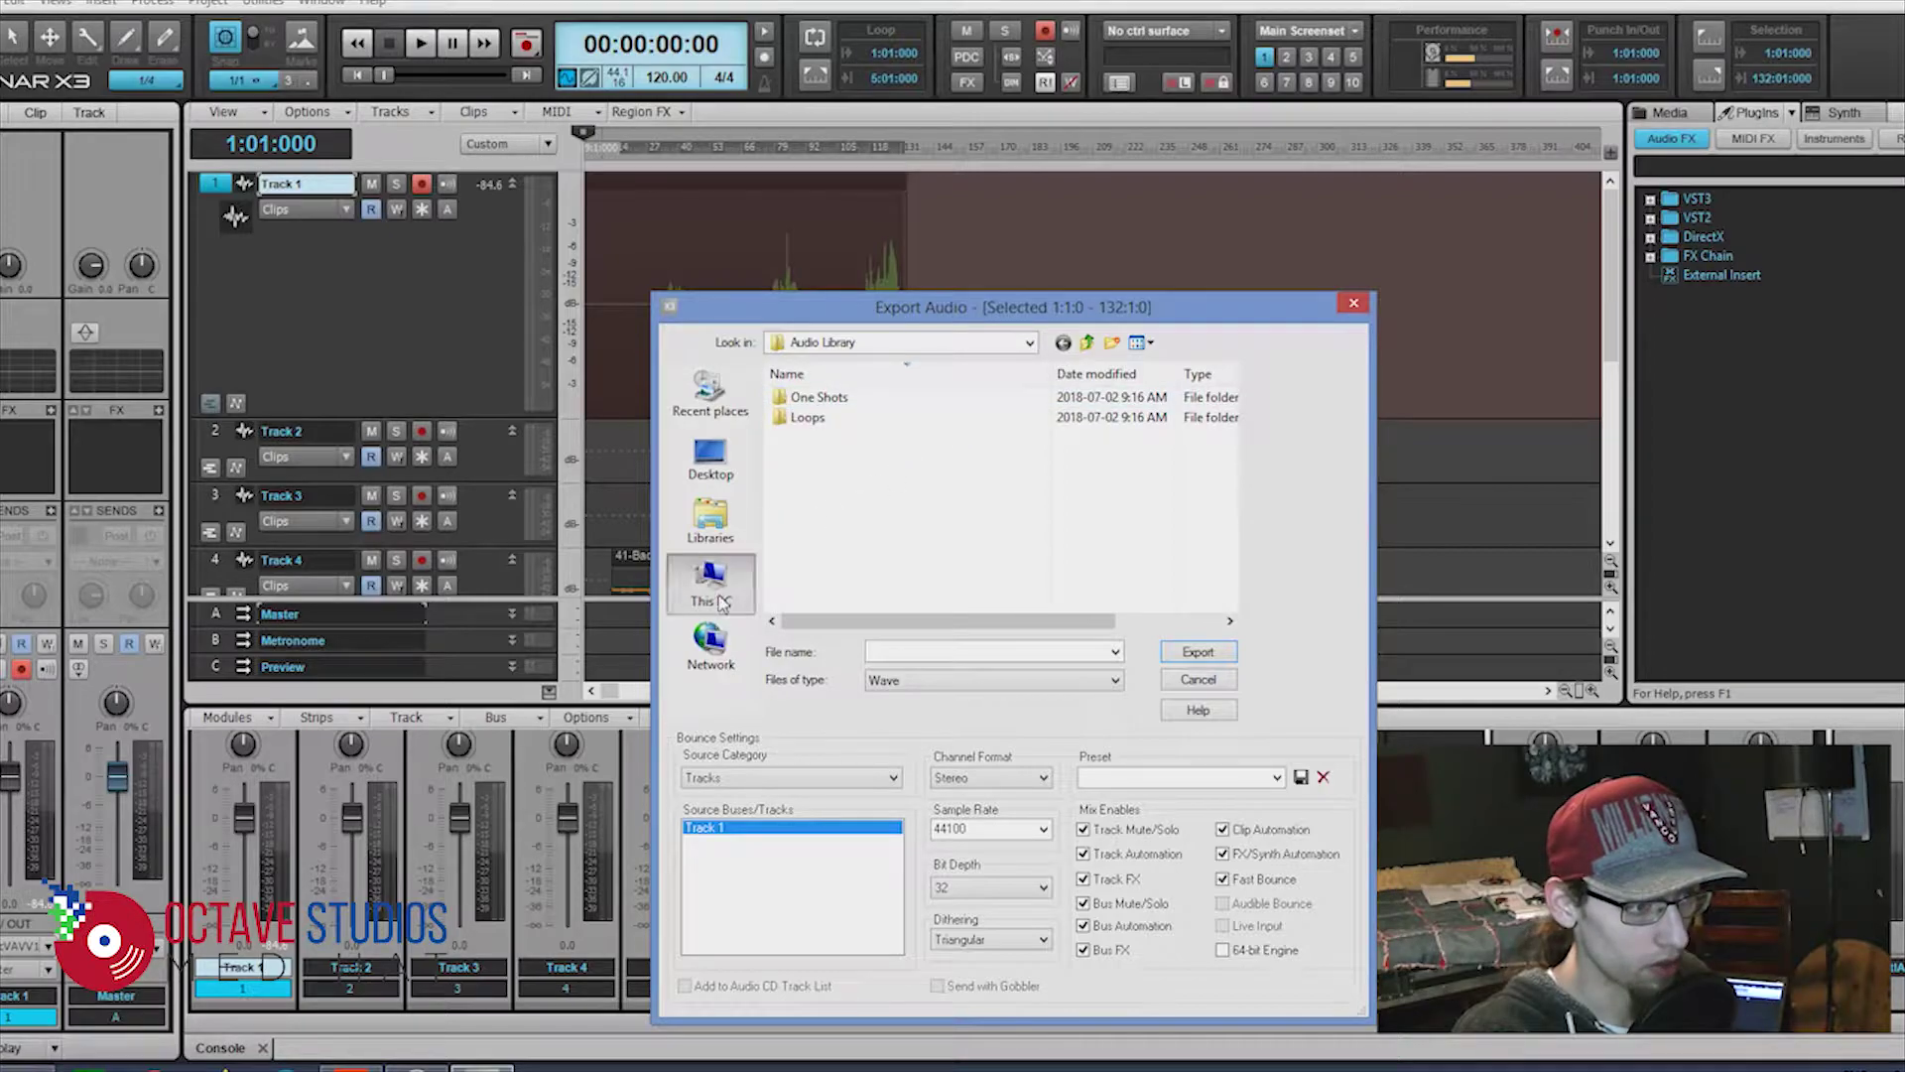
drag(1229, 501, 1228, 606)
double_click(853, 595)
double_click(841, 459)
double_click(838, 481)
double_click(838, 517)
double_click(839, 511)
double_click(839, 436)
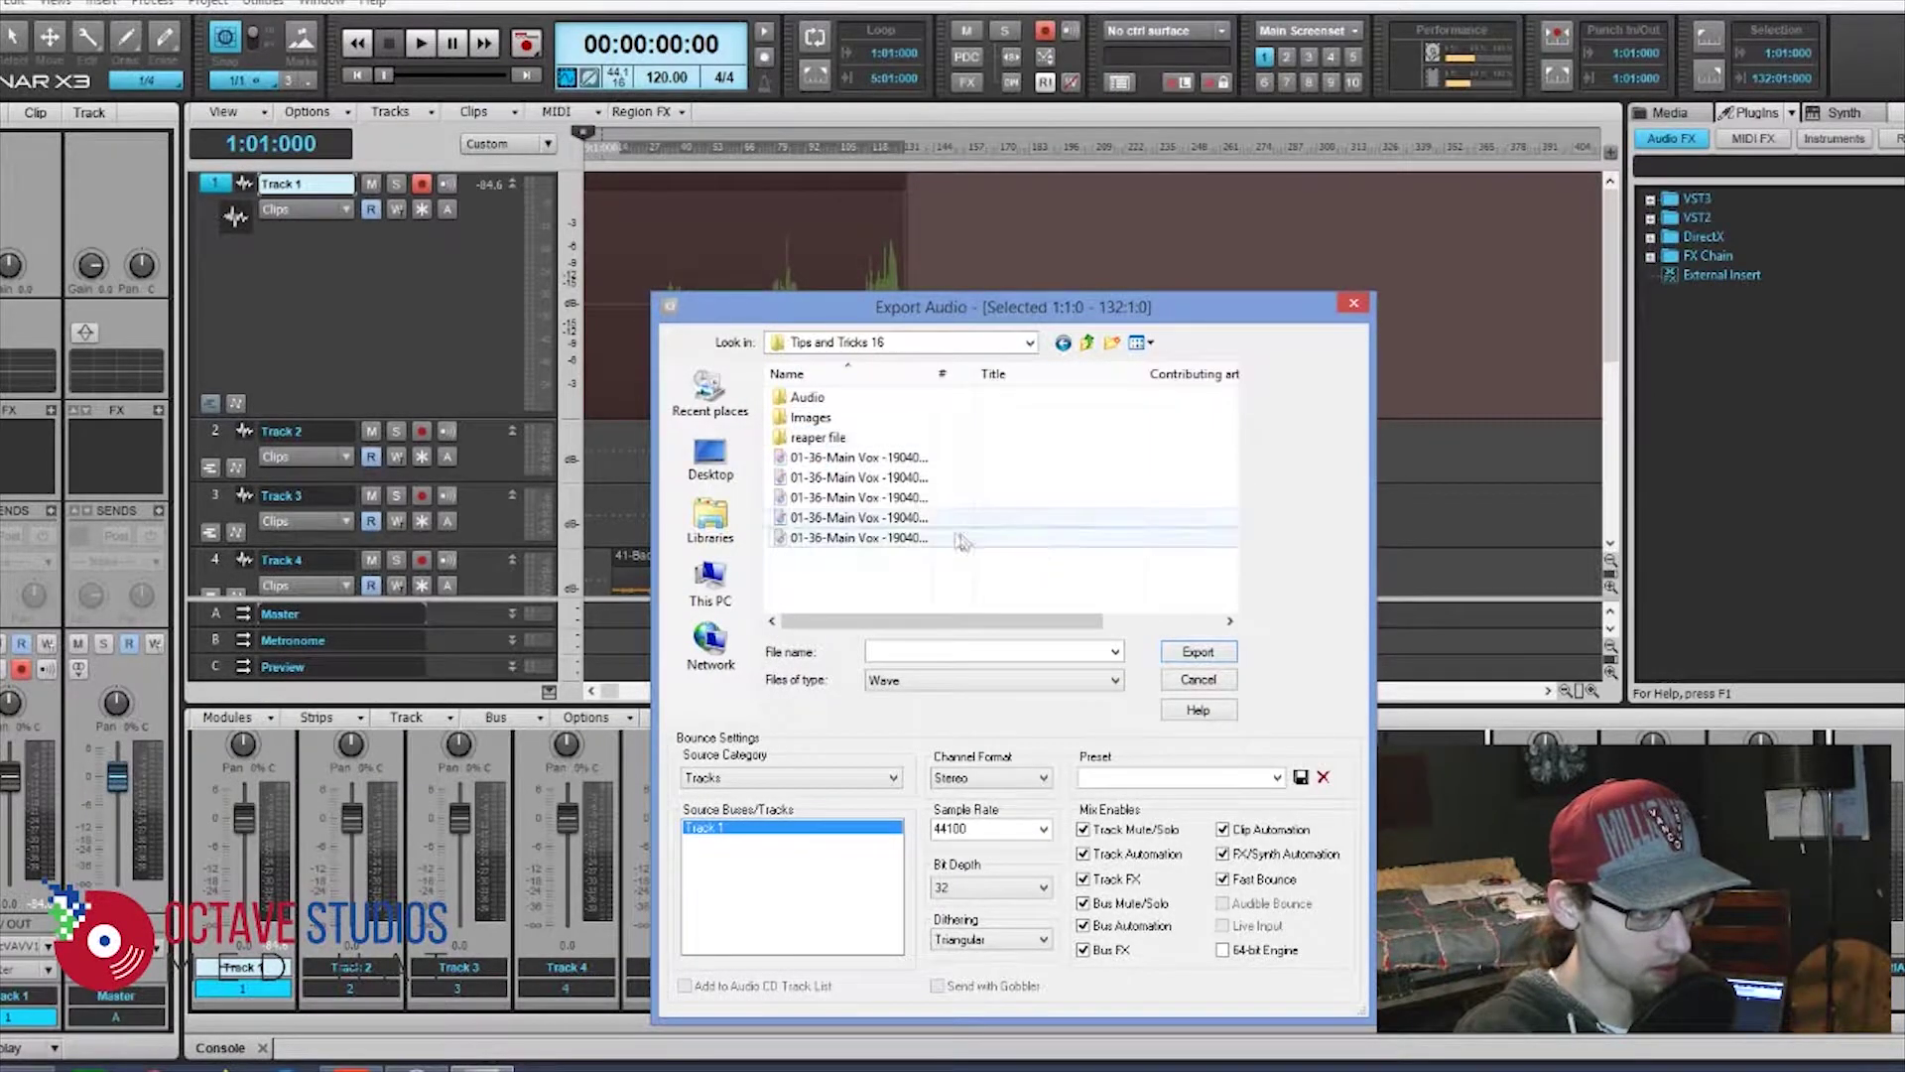
- Create a subfolder named "sonar file" and open it as the export destination
click(1112, 344)
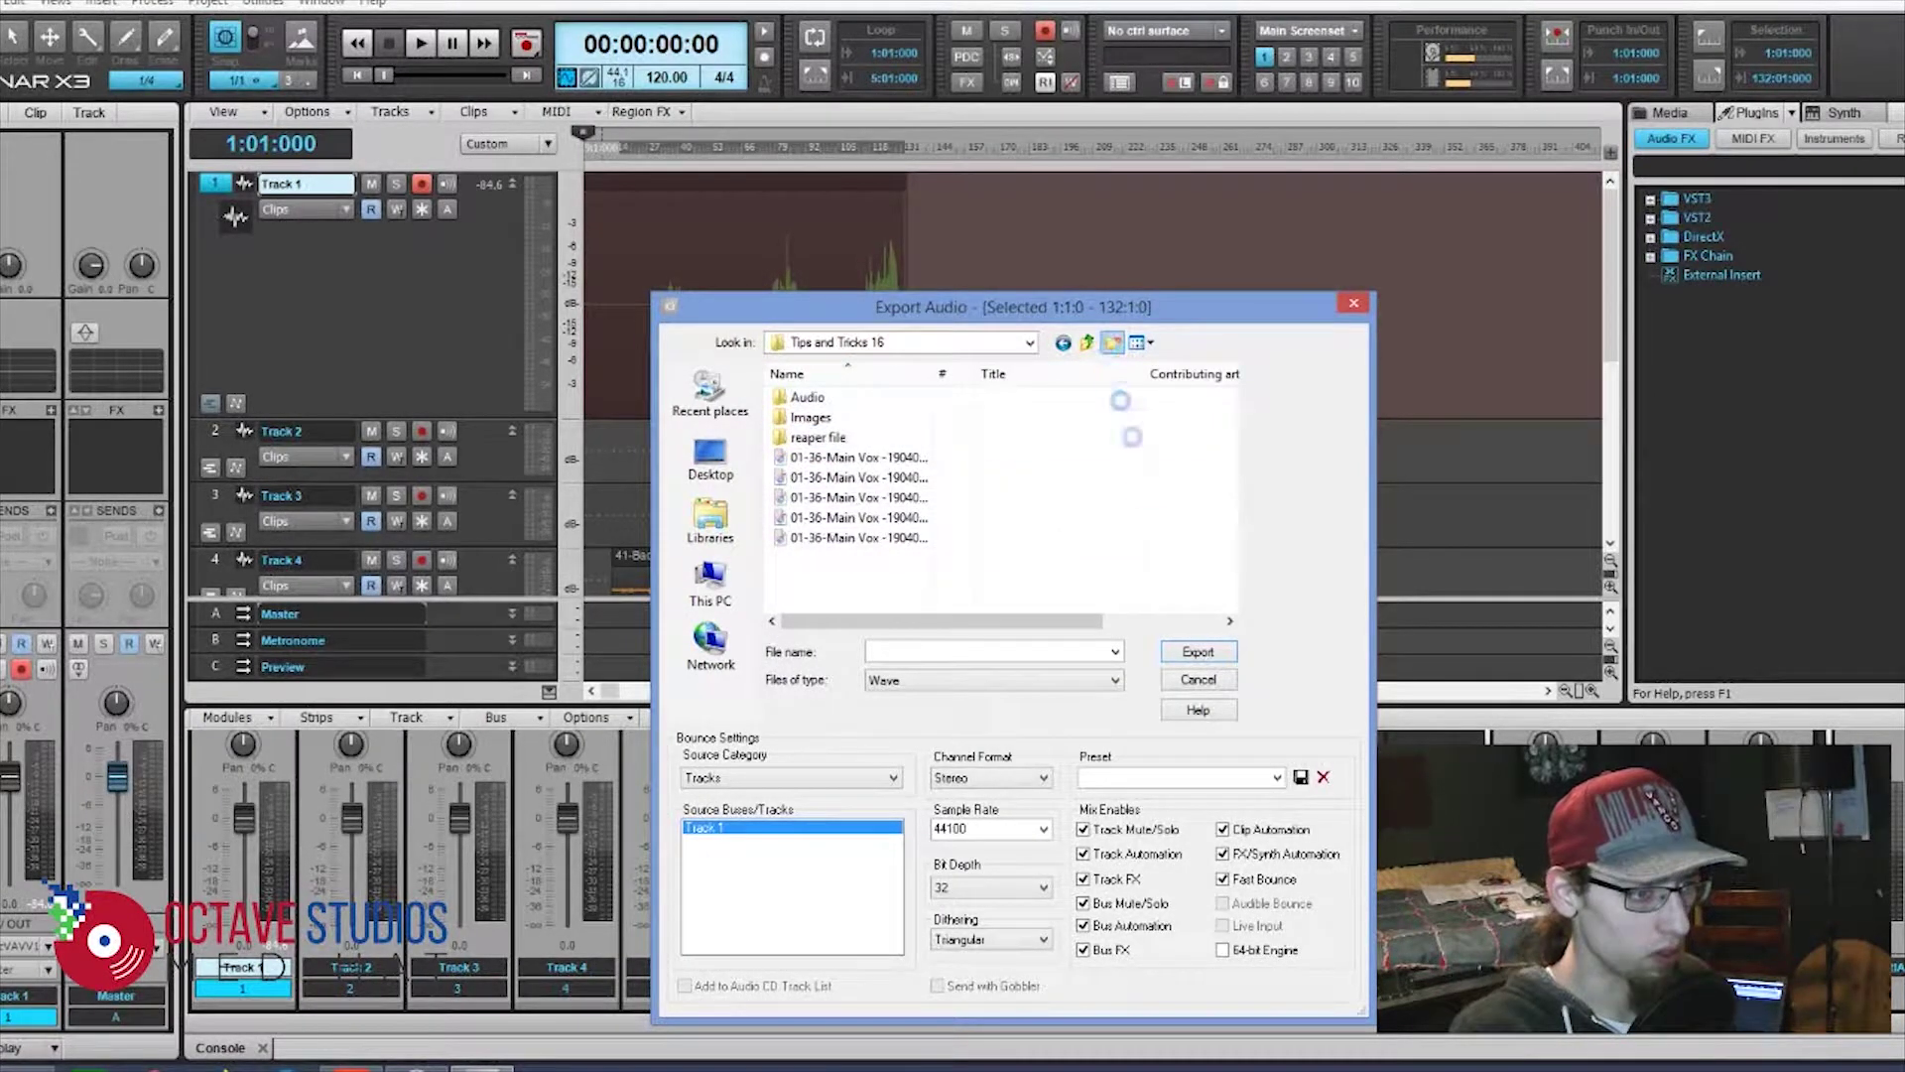
text(sonar)
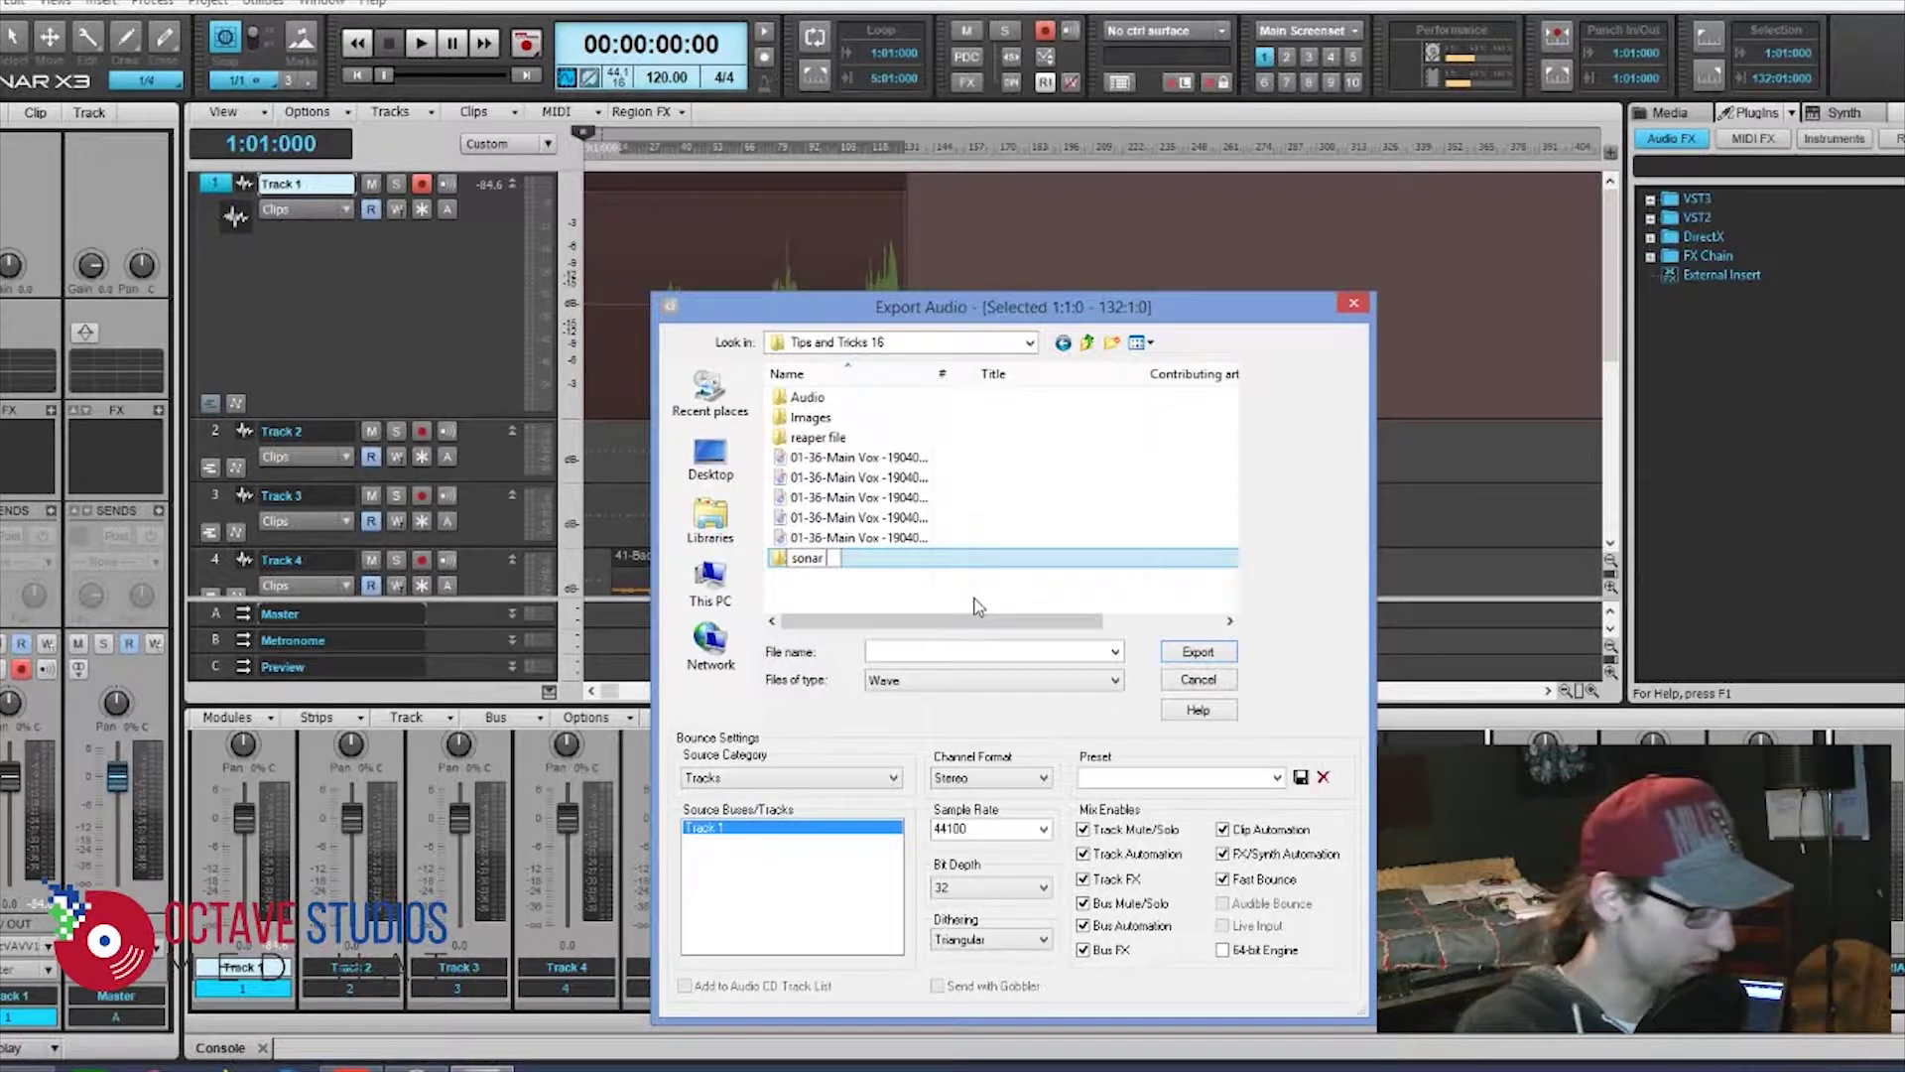
text( file)
key(Return)
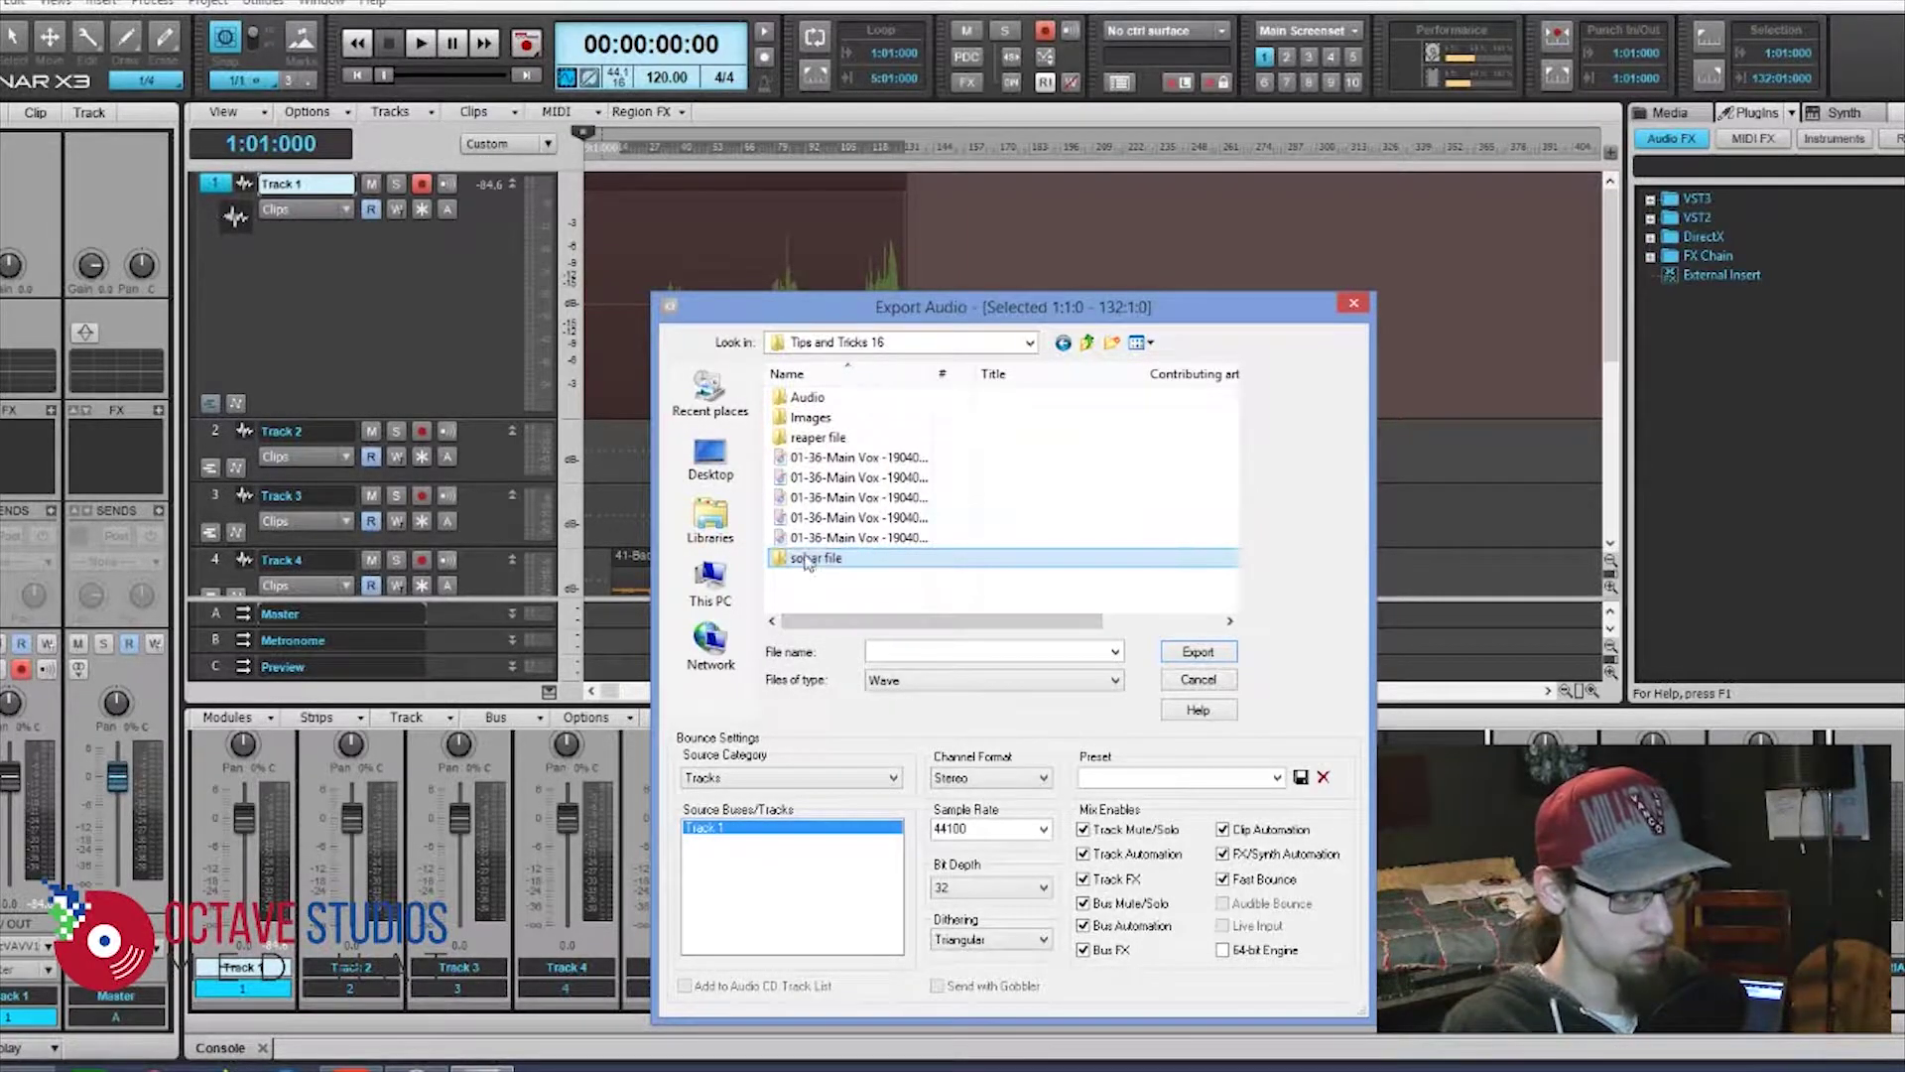
double_click(834, 561)
- Name the export file "Main vocal" and set its sample rate to 48000
click(914, 645)
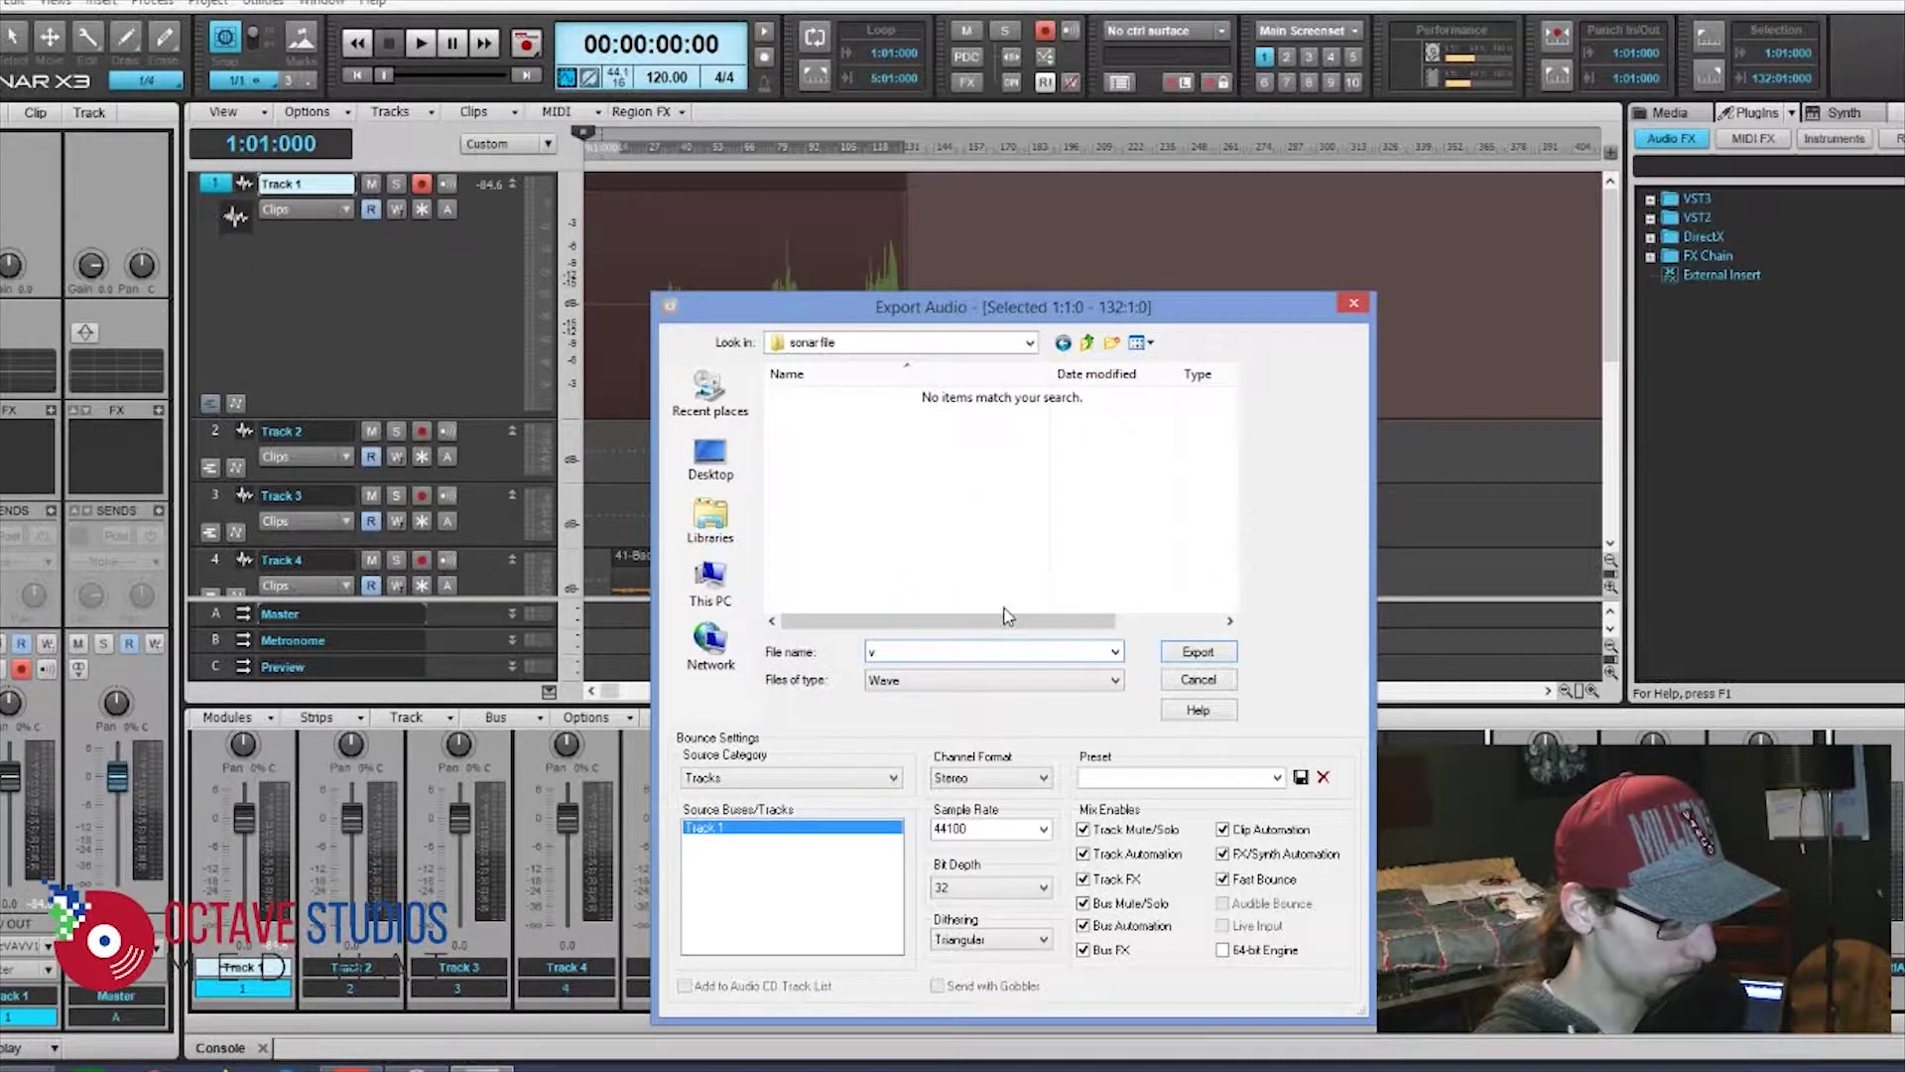
text(Main vocal)
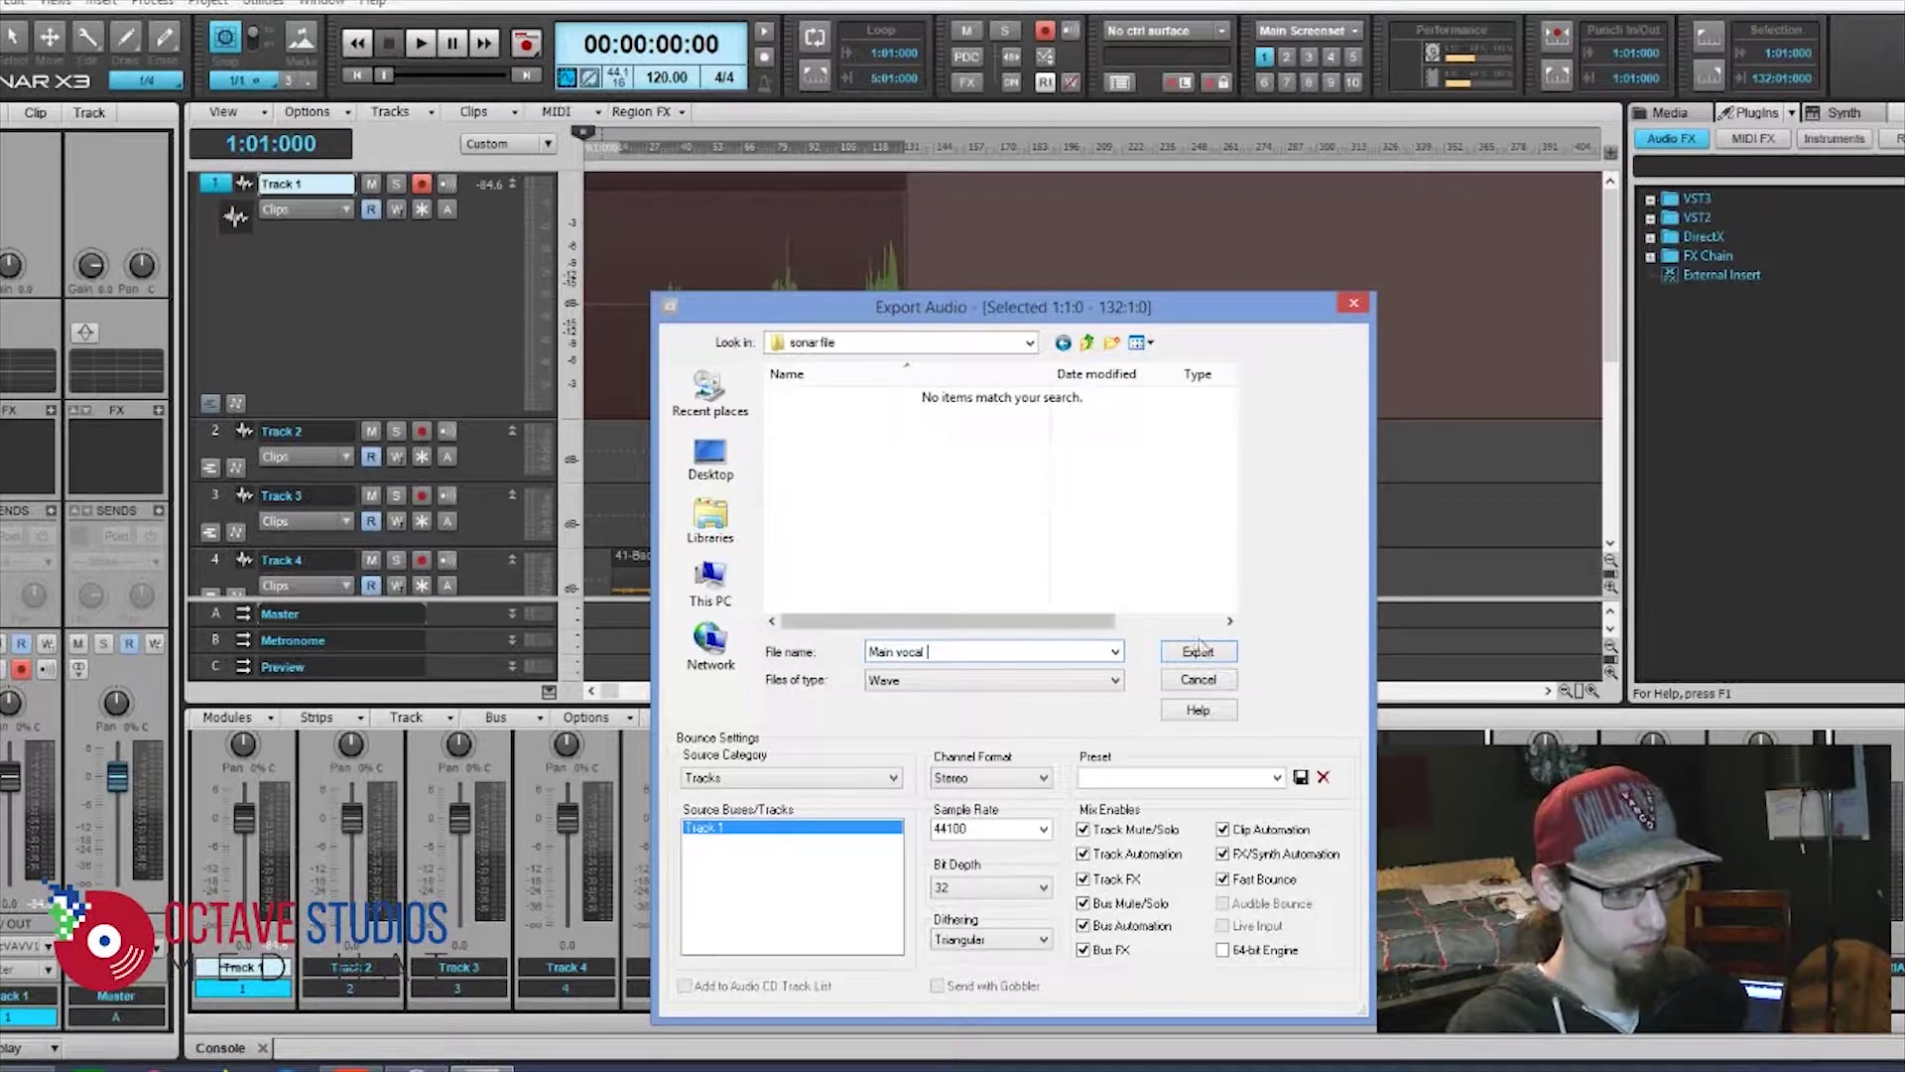
click(1048, 836)
click(992, 896)
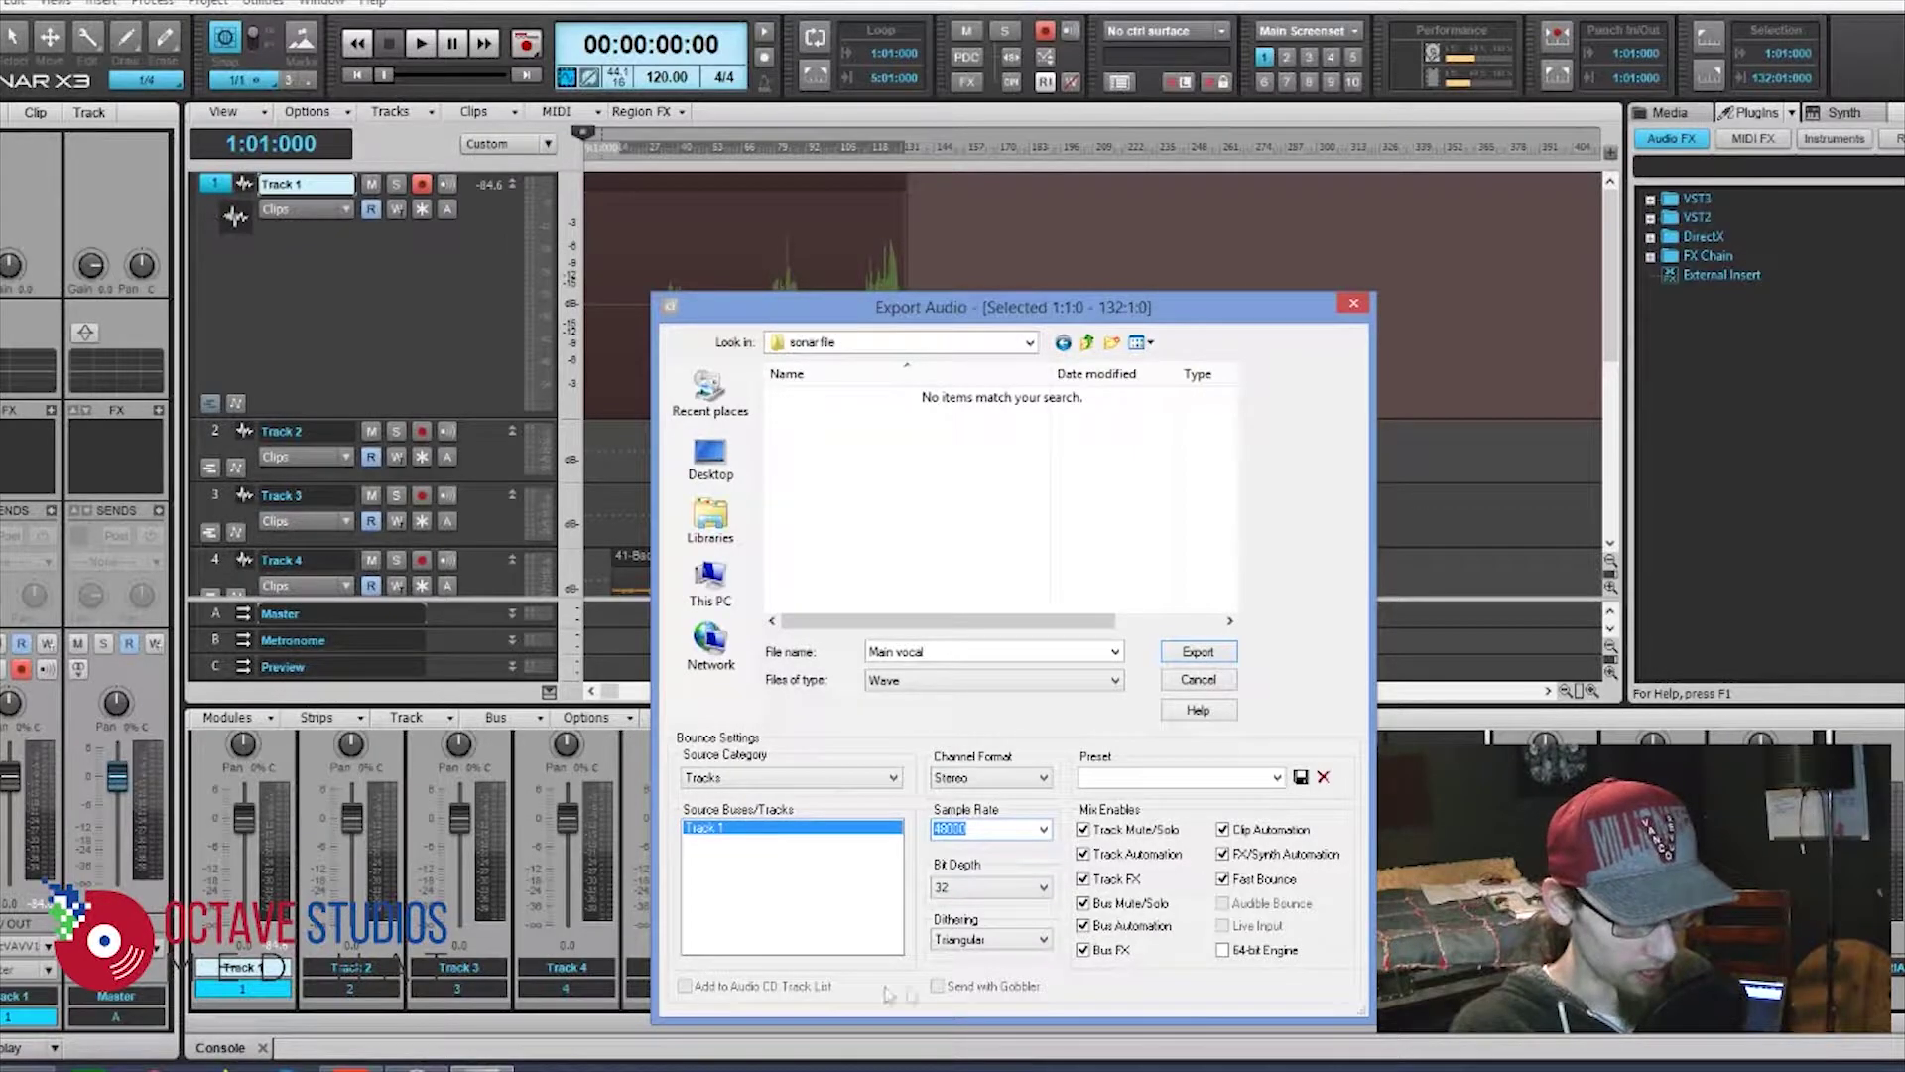
- Export Track 1 as the Main vocal file, check it in the sonar file folder, and minimize the folder window
click(1198, 653)
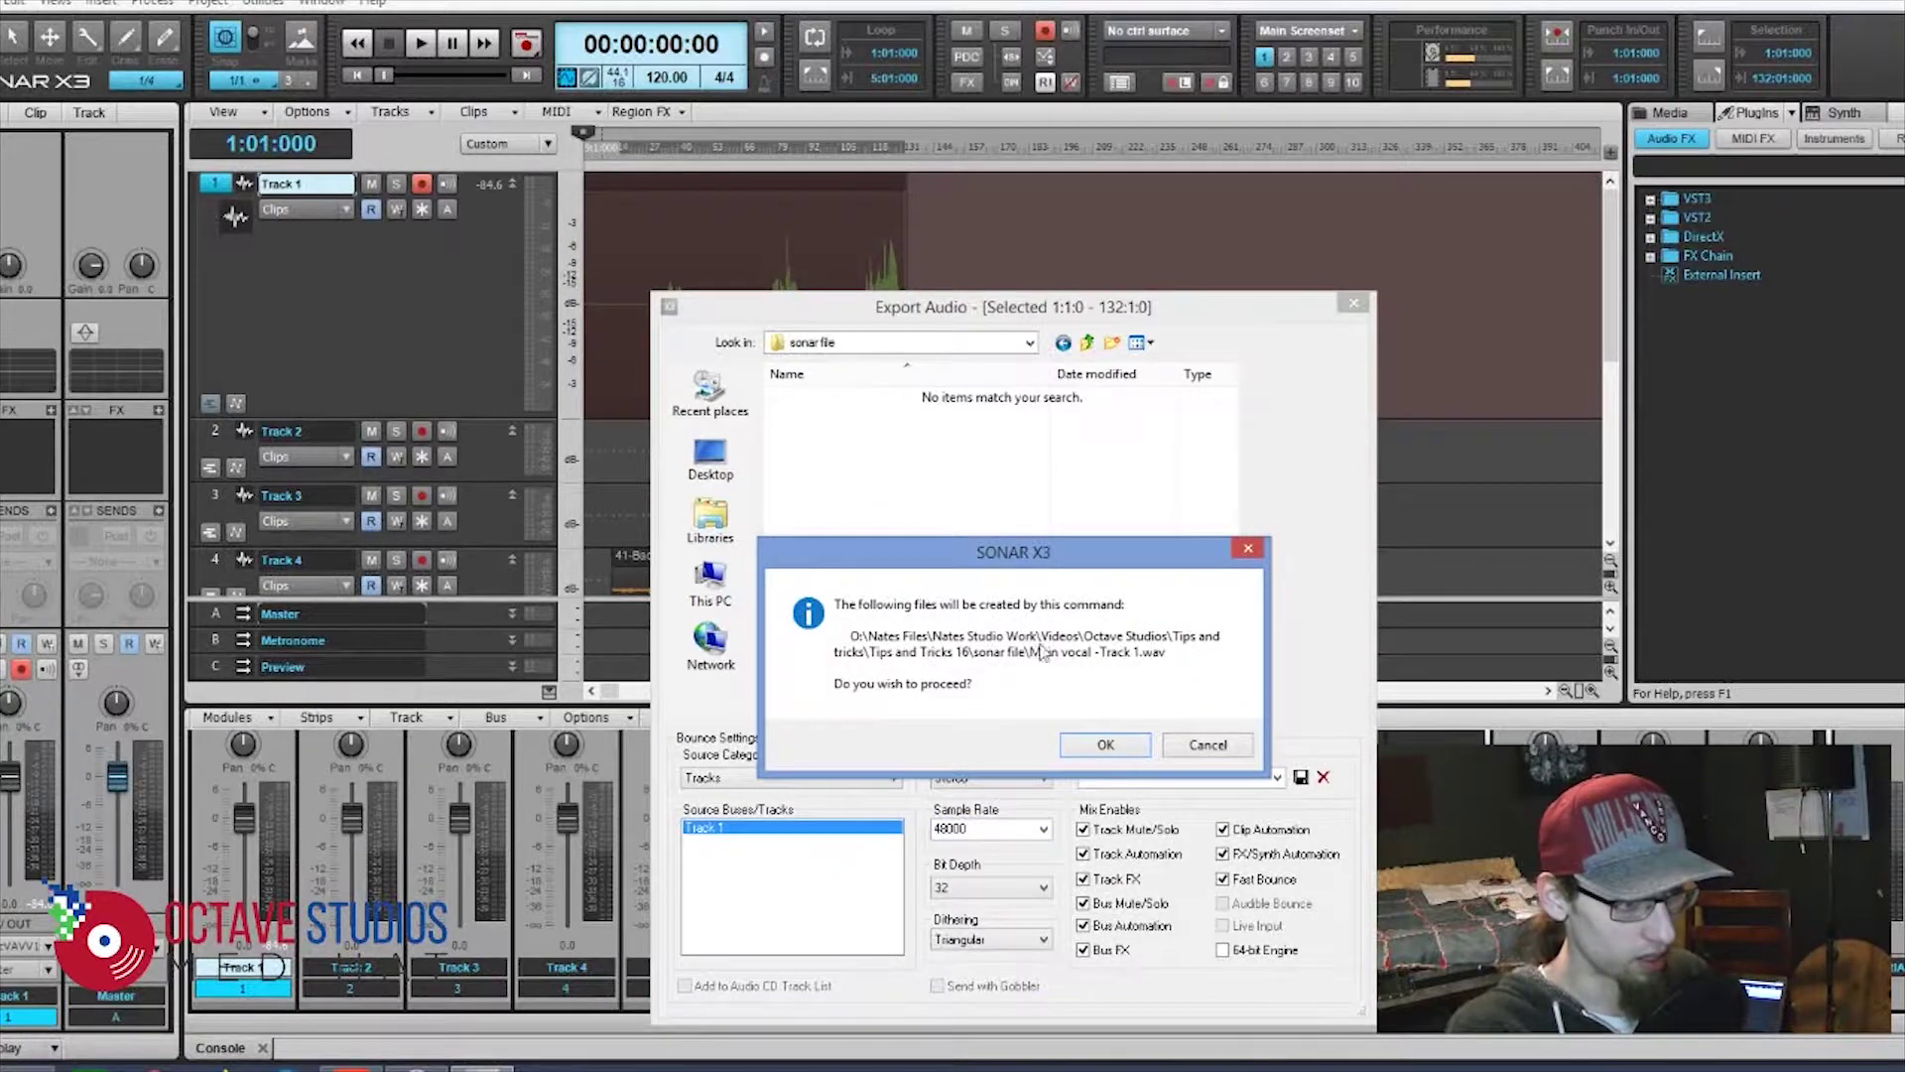
click(1104, 746)
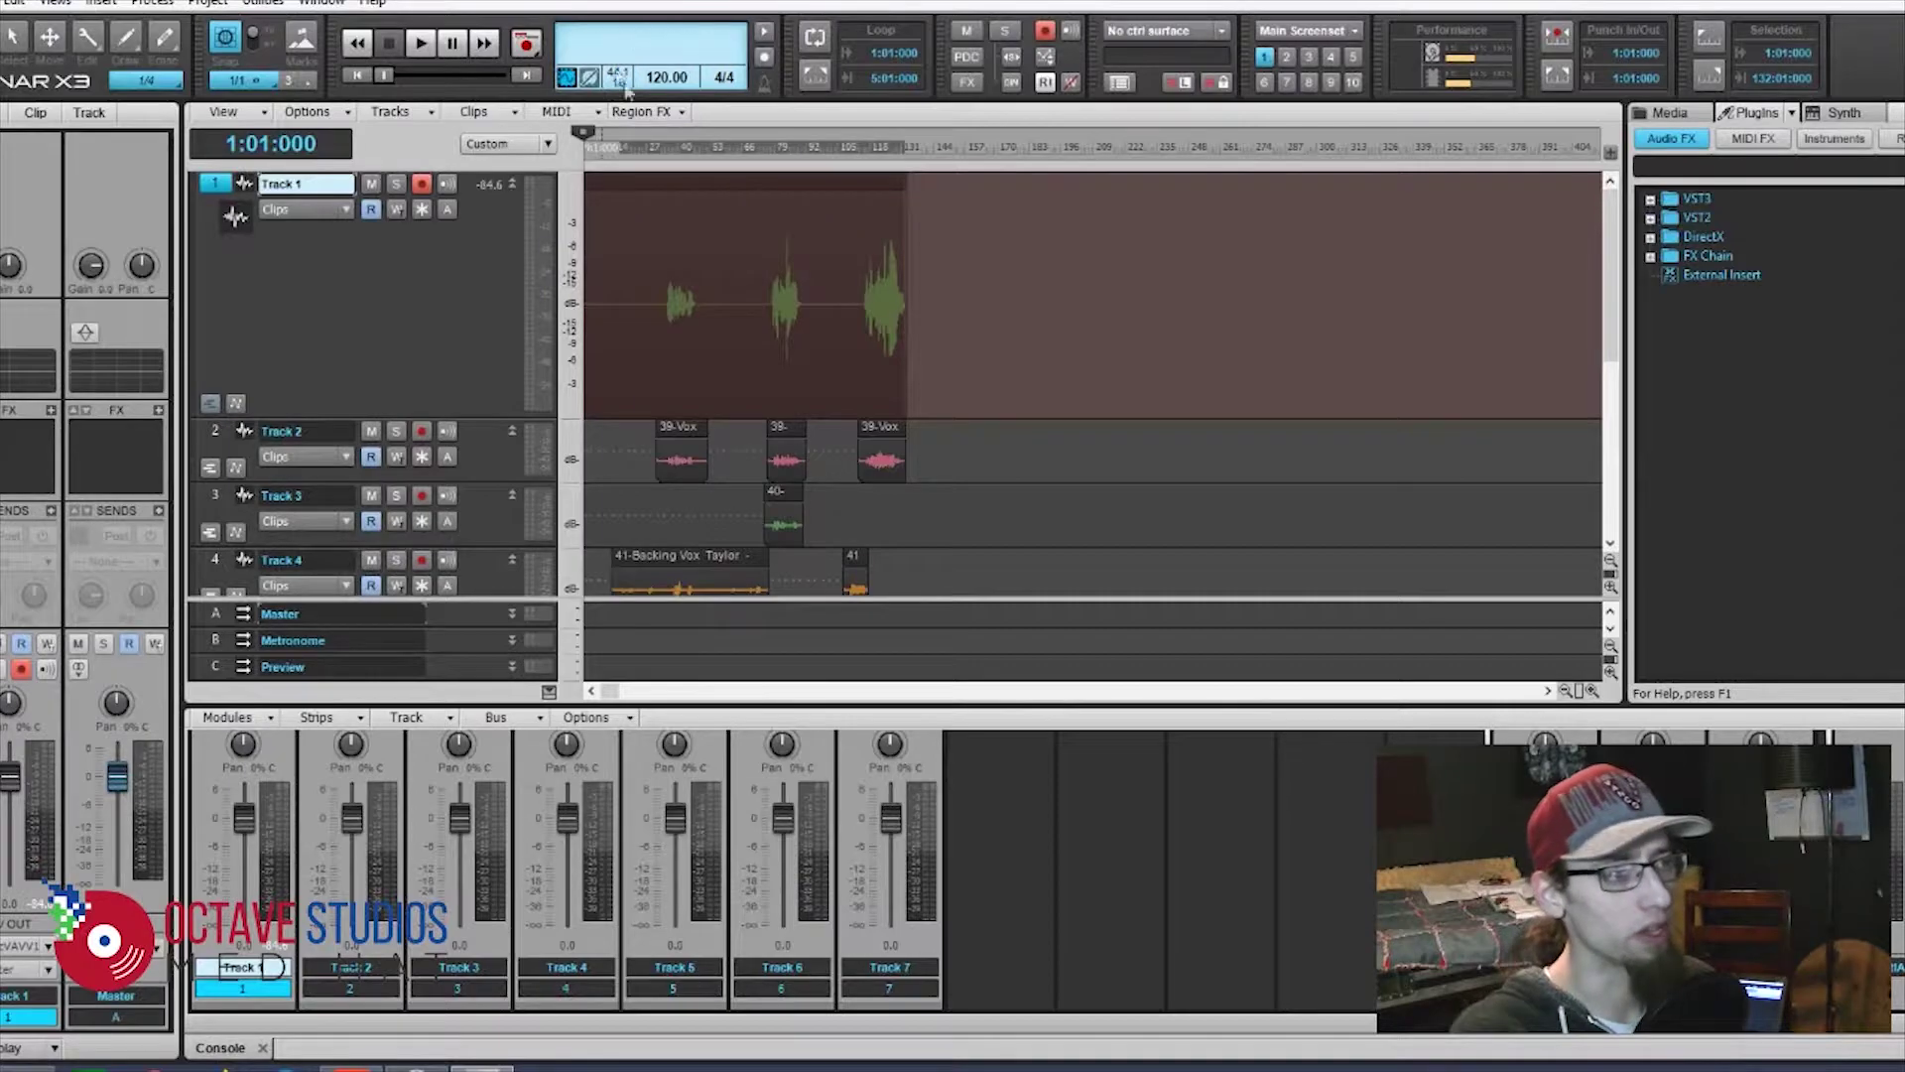
click(27, 1069)
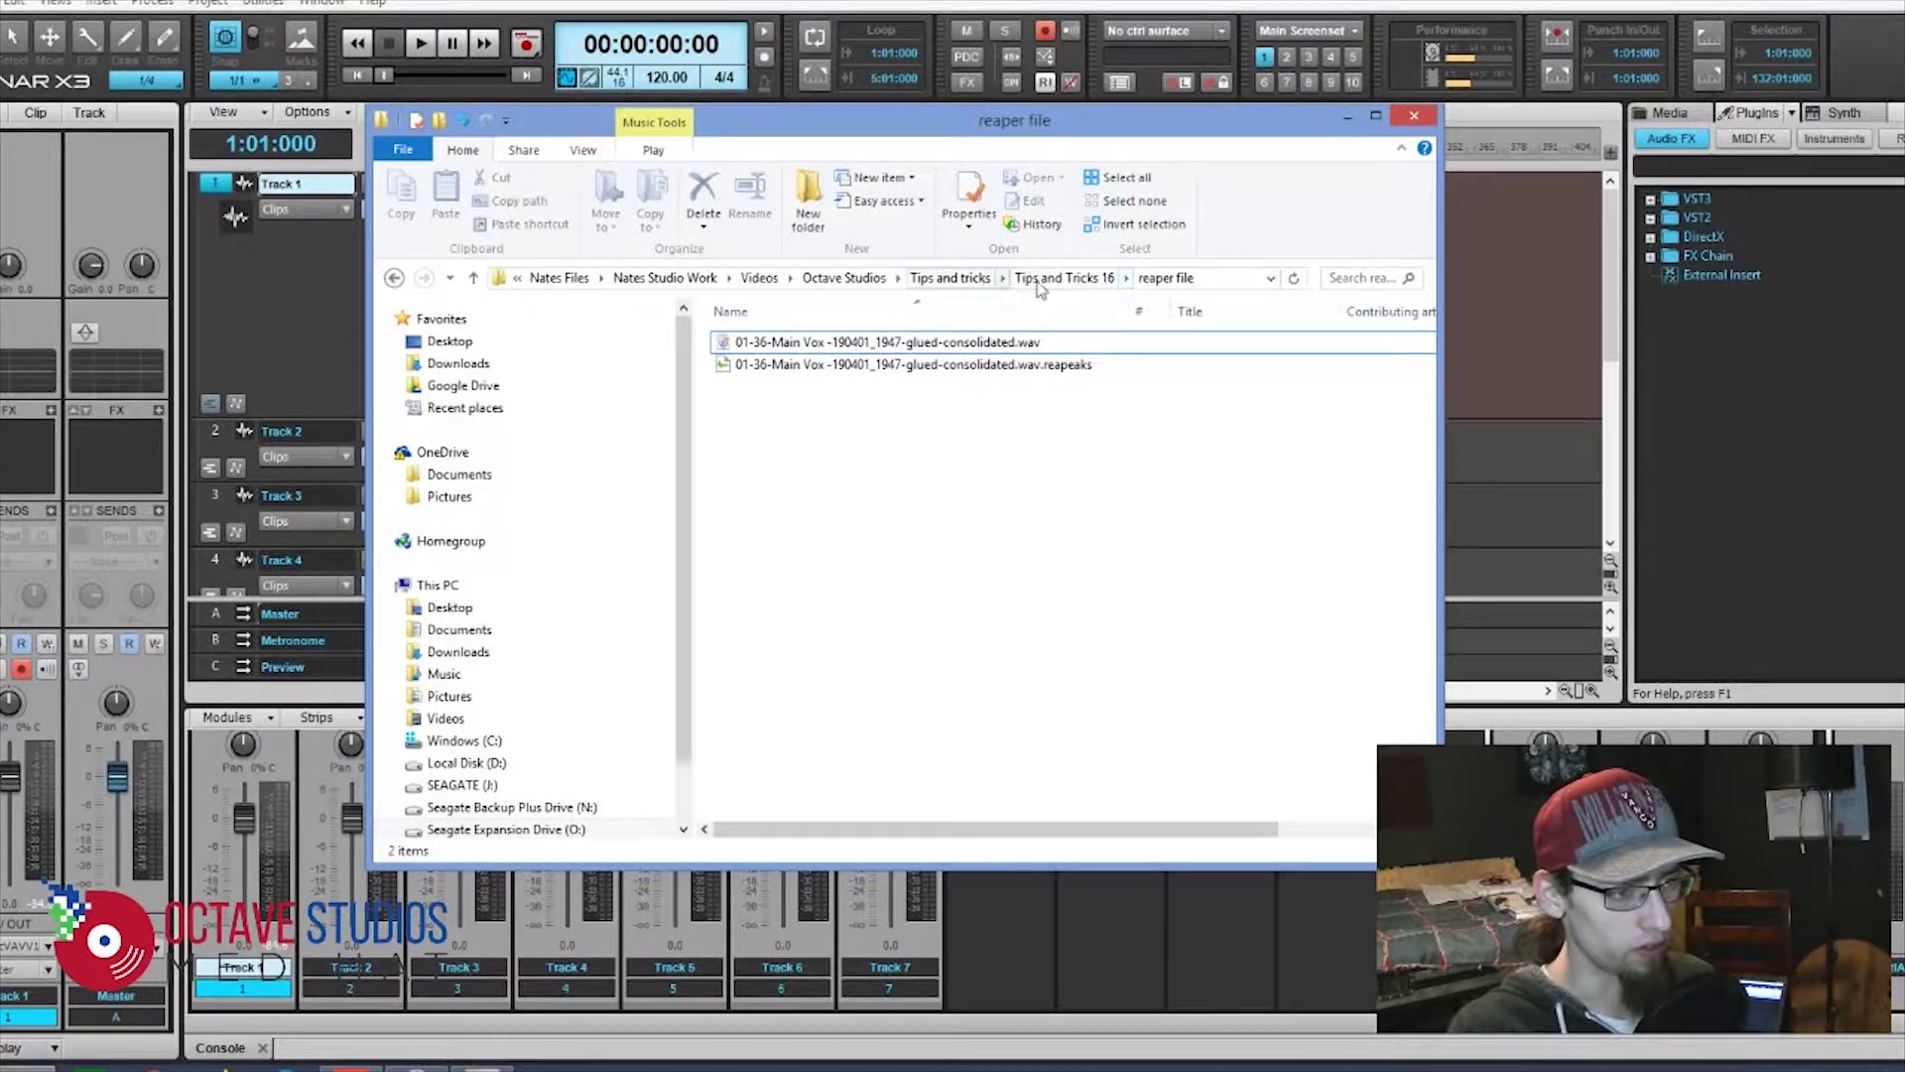
click(1032, 280)
double_click(776, 412)
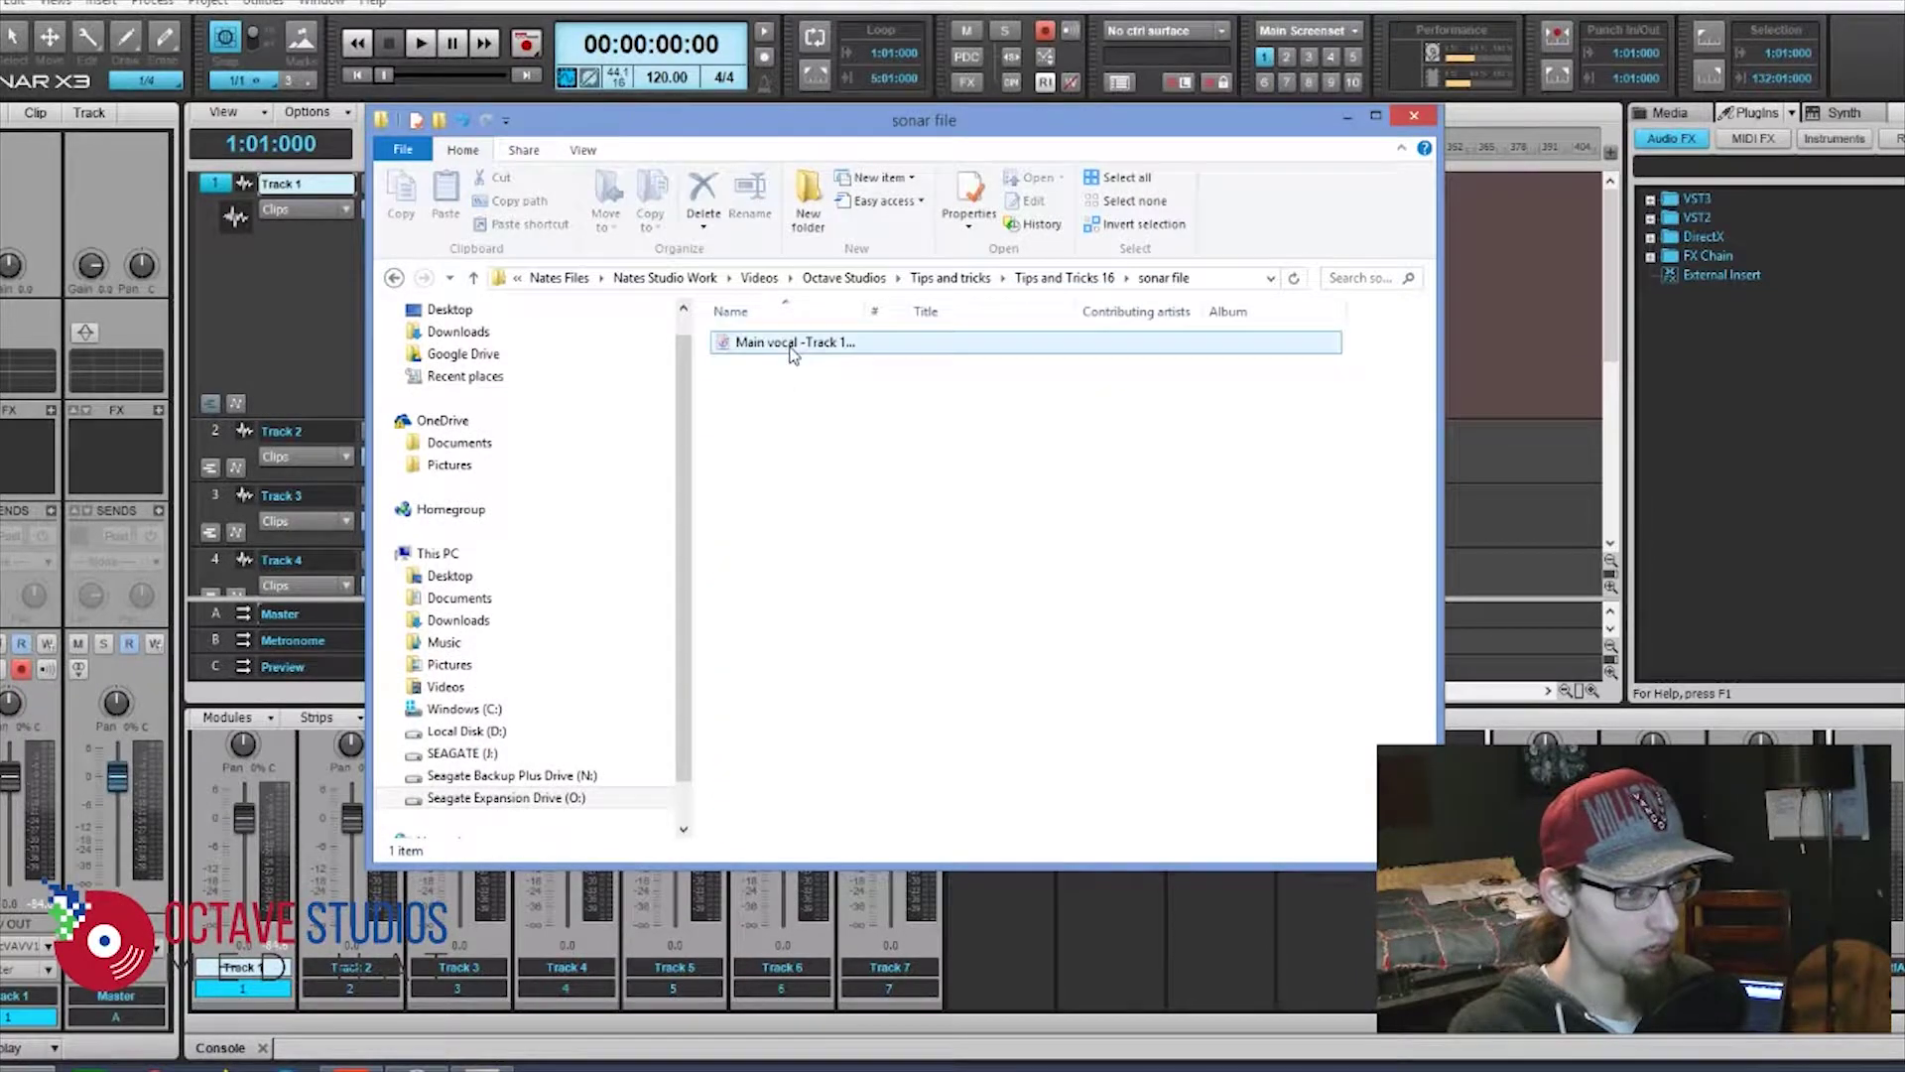
click(792, 347)
click(862, 487)
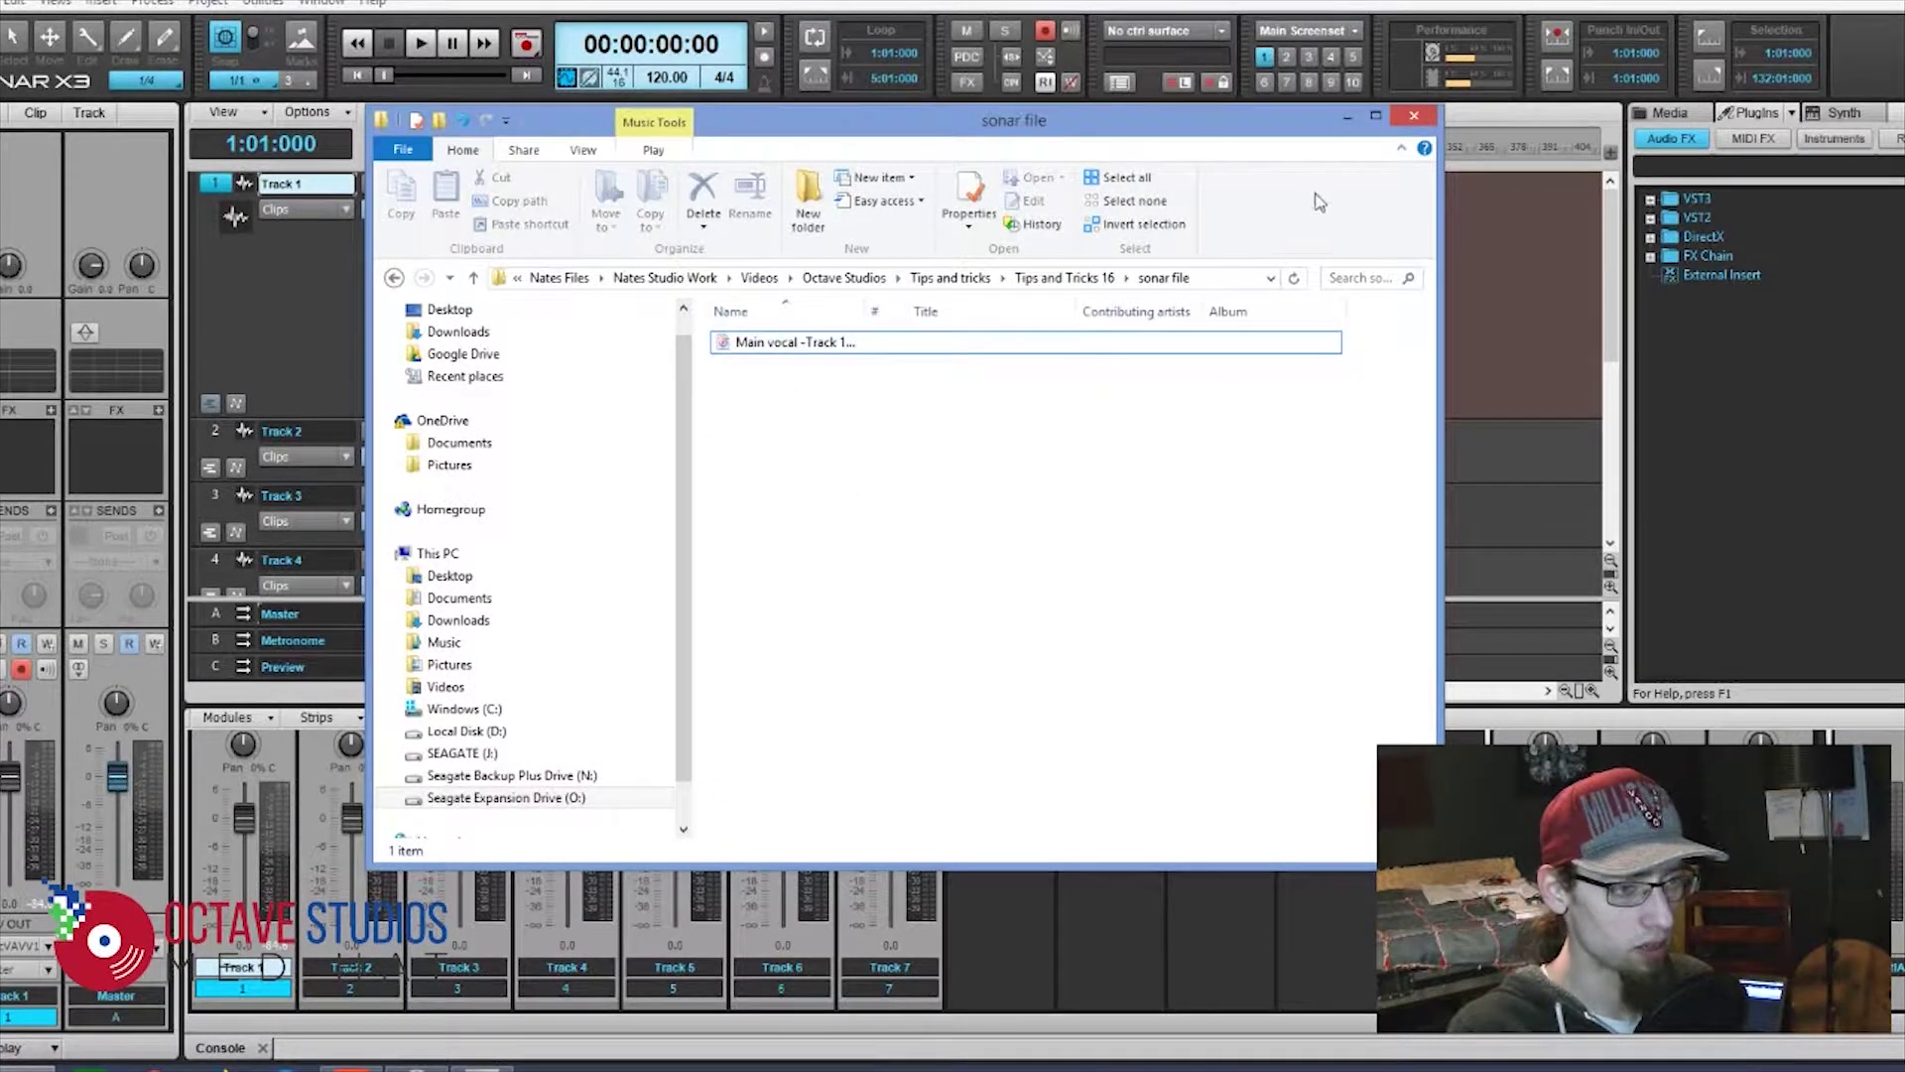
click(1344, 121)
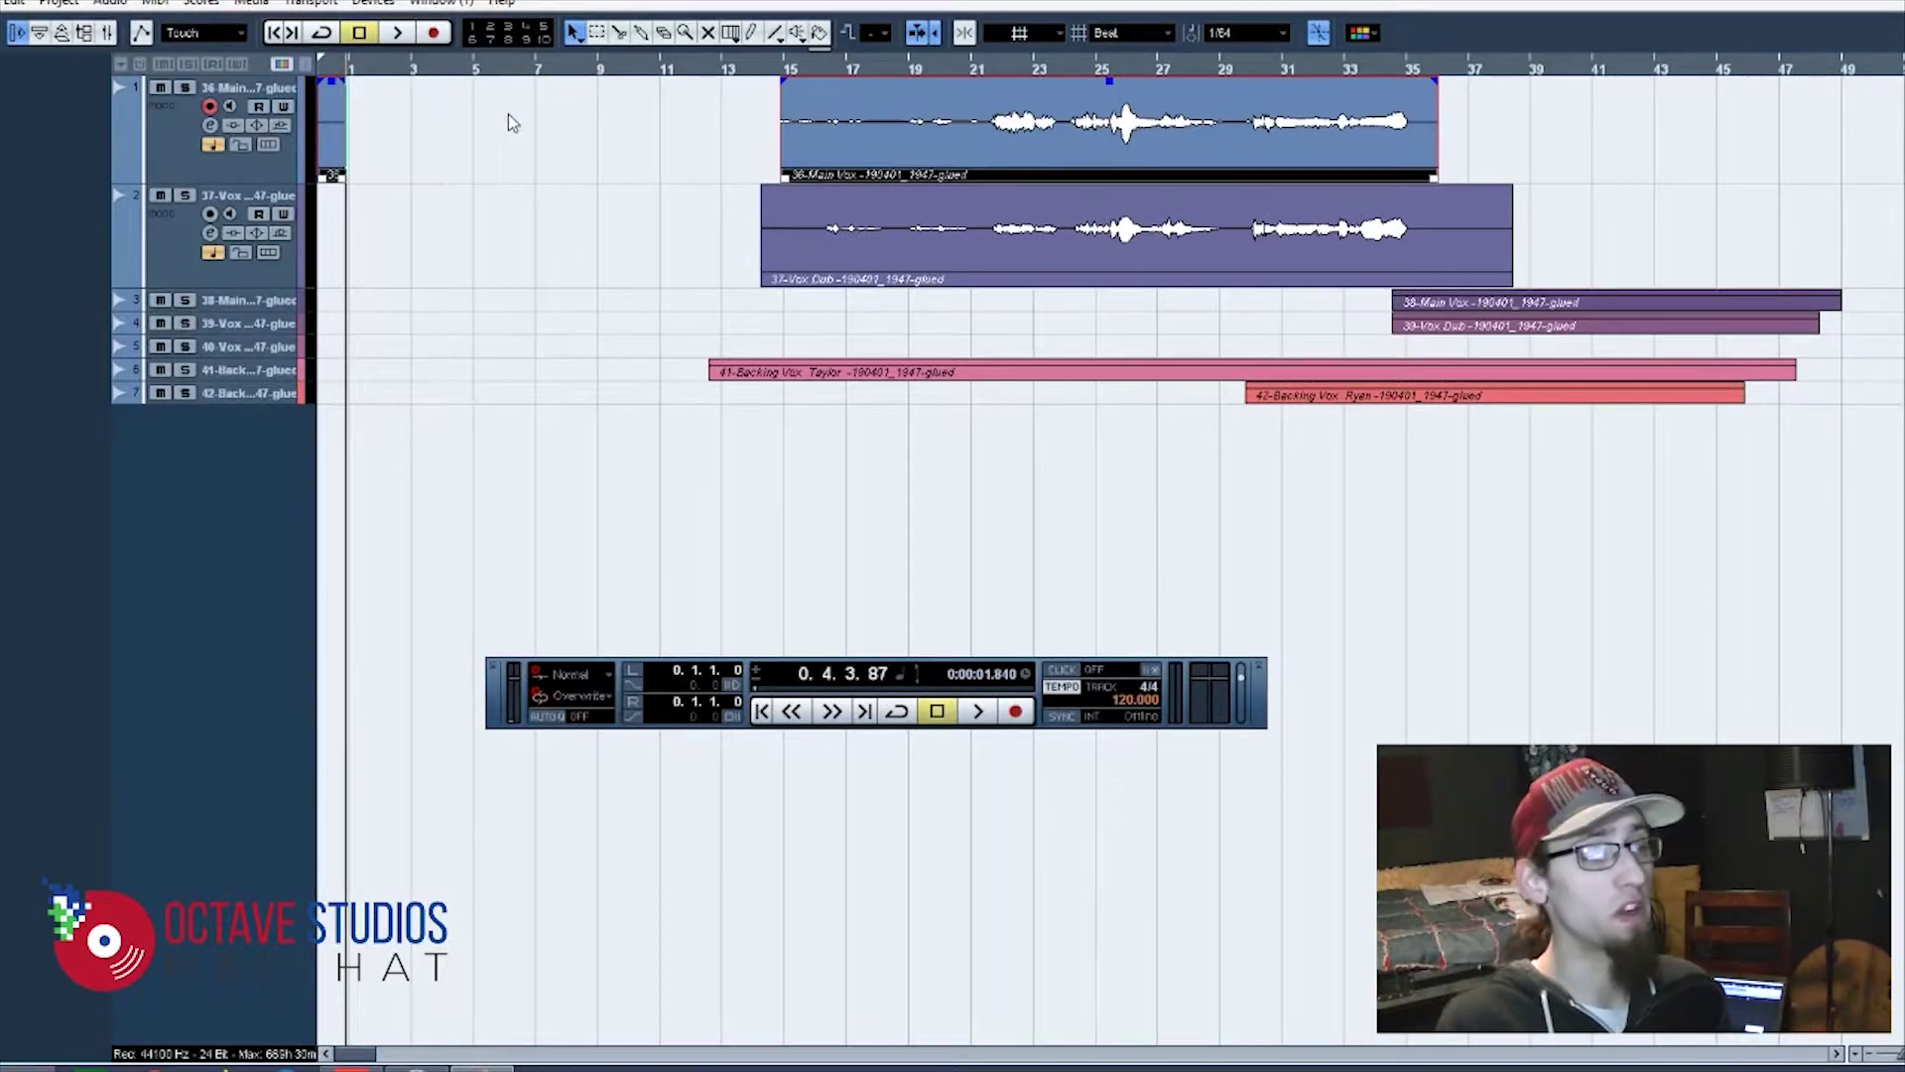
- In Cubase, undo the earlier short recording and record a brief clip from the project start on the 36-Main Vox track
key(ctrl+z)
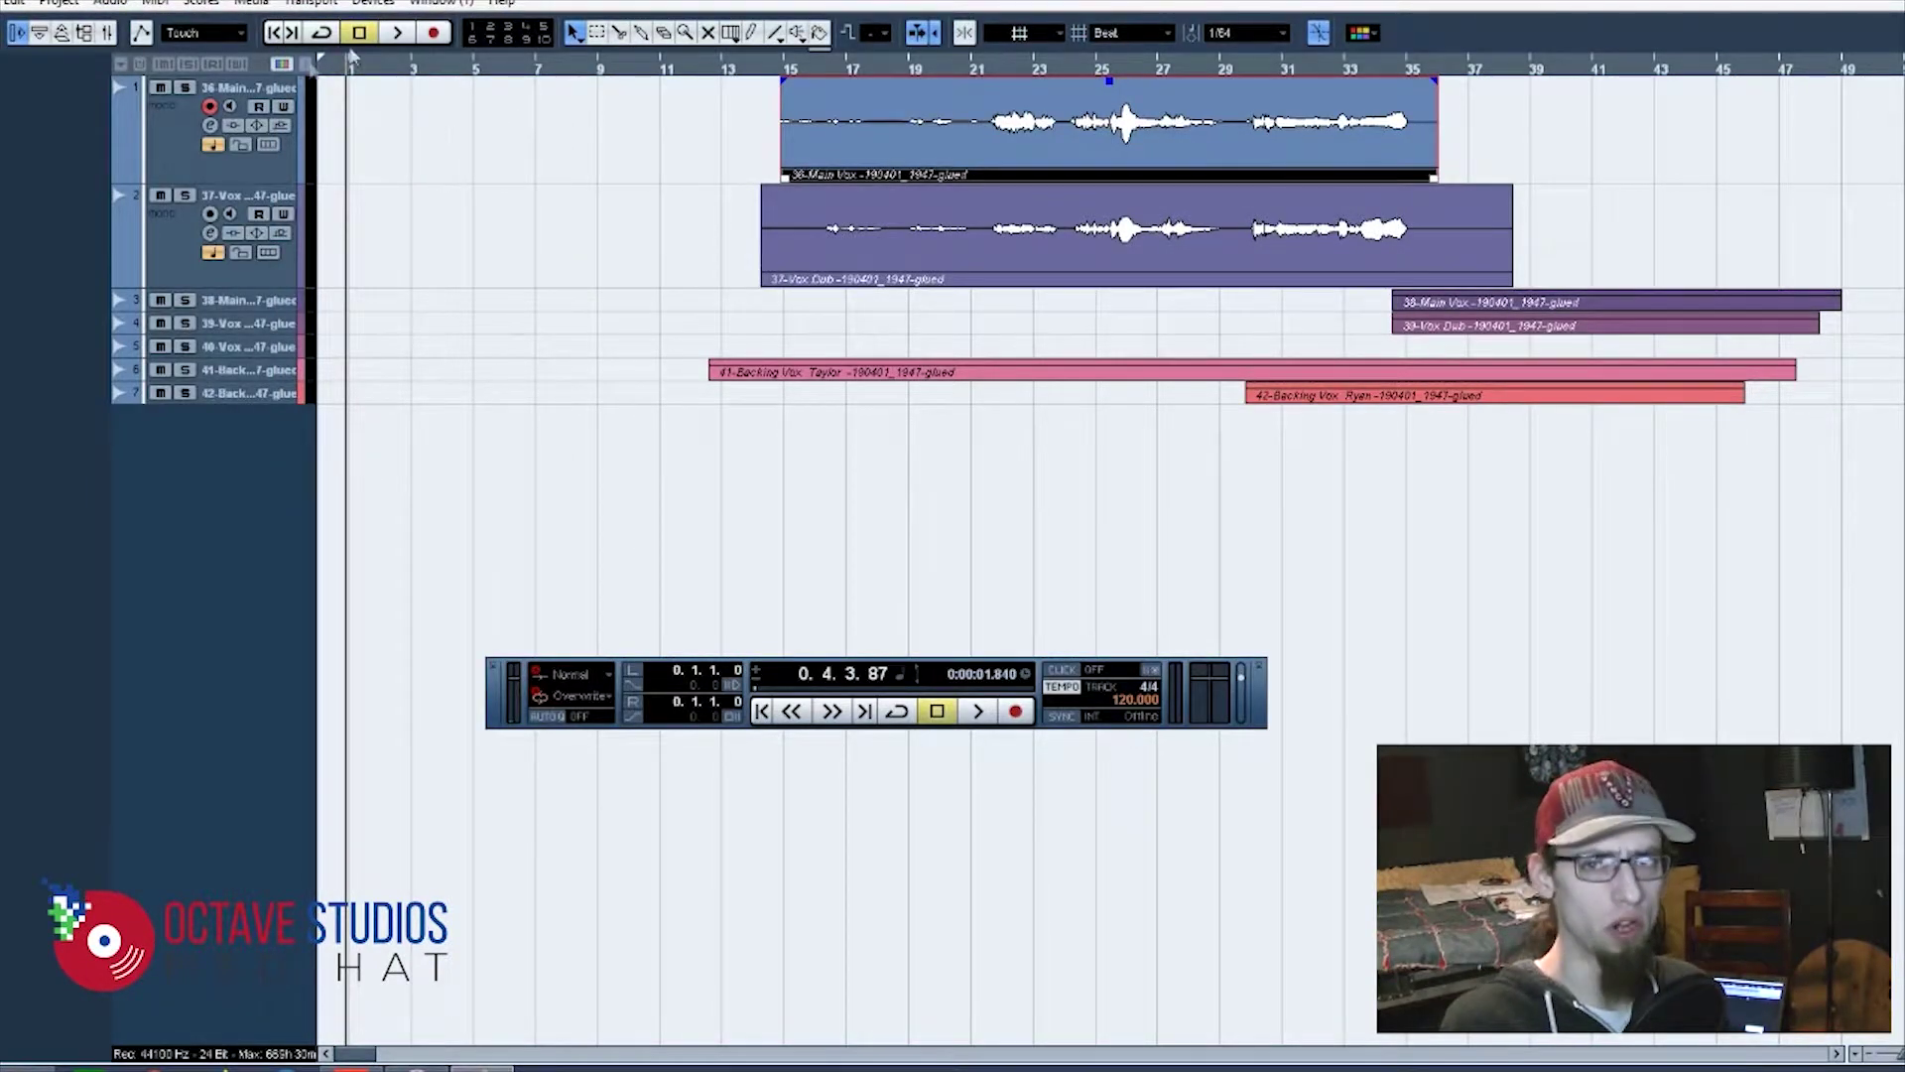
click(276, 36)
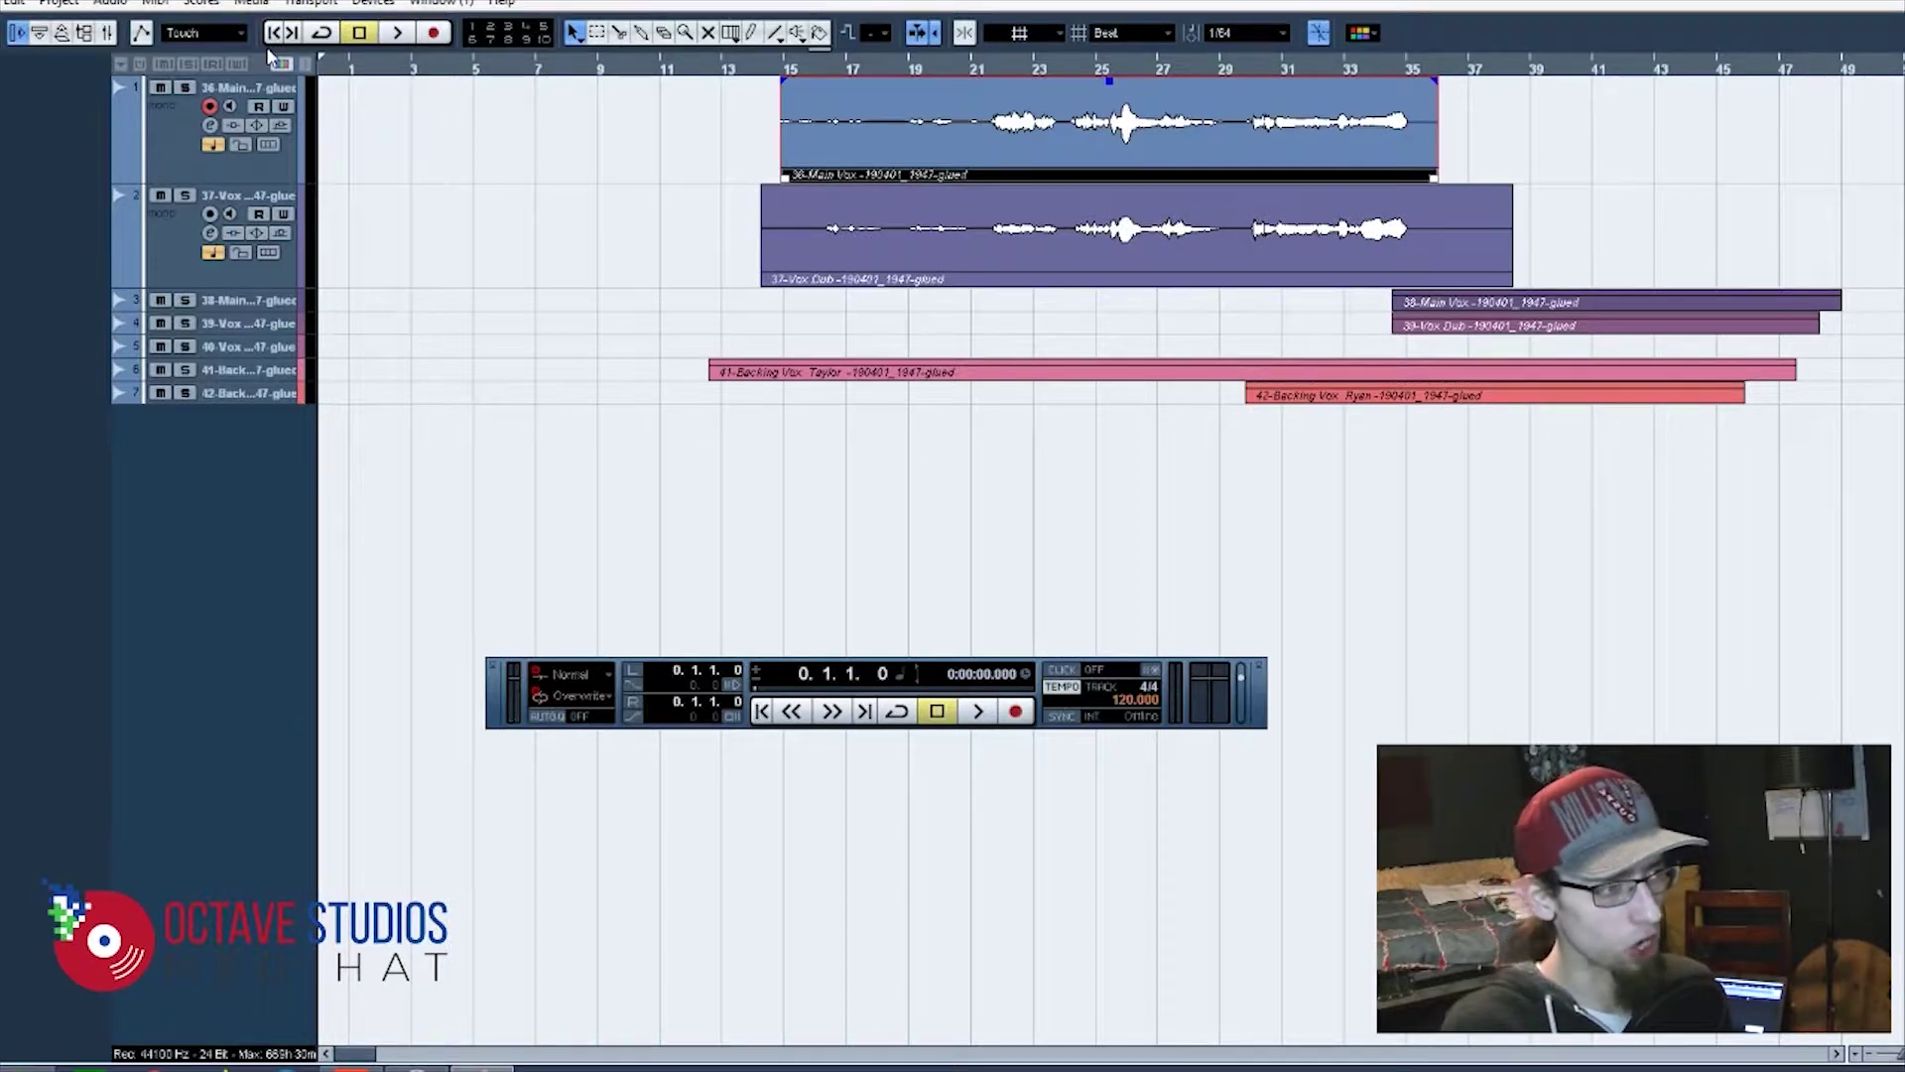
click(440, 35)
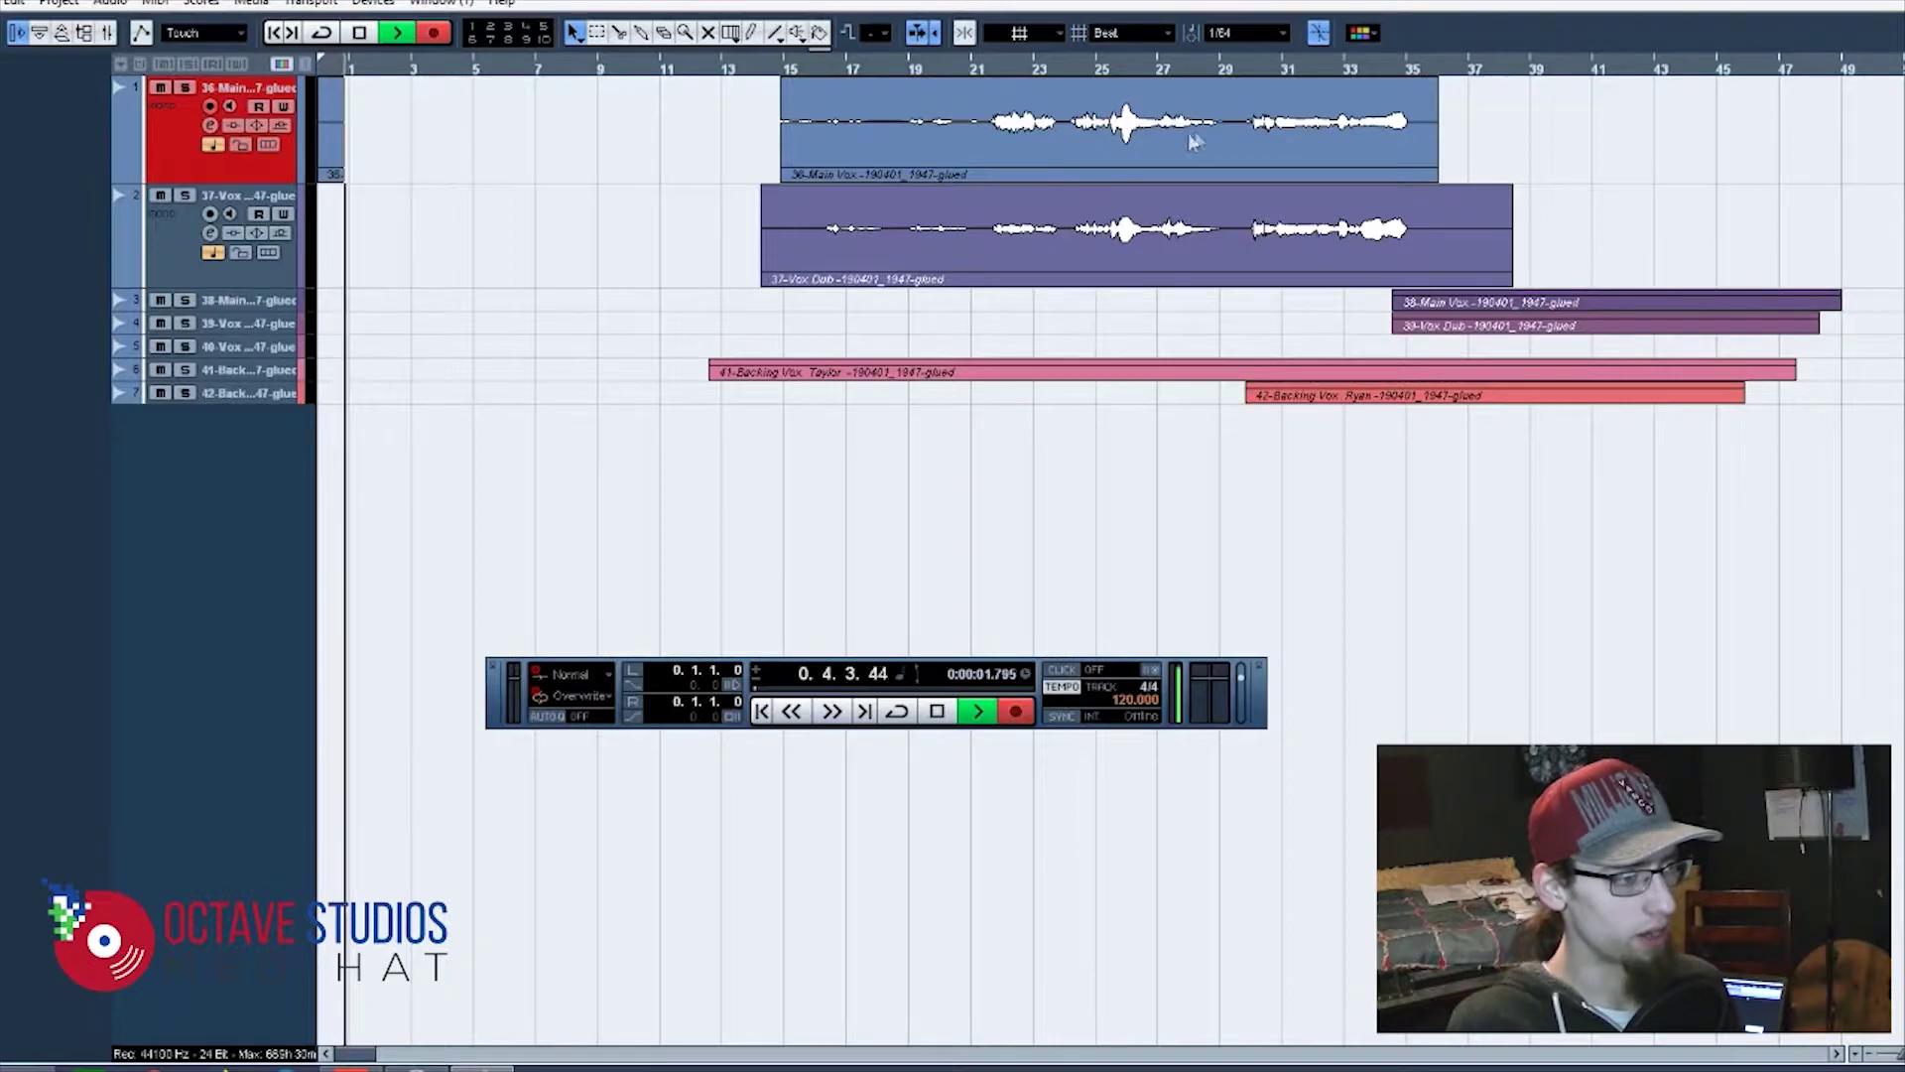
key(space)
- Bounce the short start clip and the first Main Vox event together into one event, replacing the originals
drag(1600, 120, 347, 146)
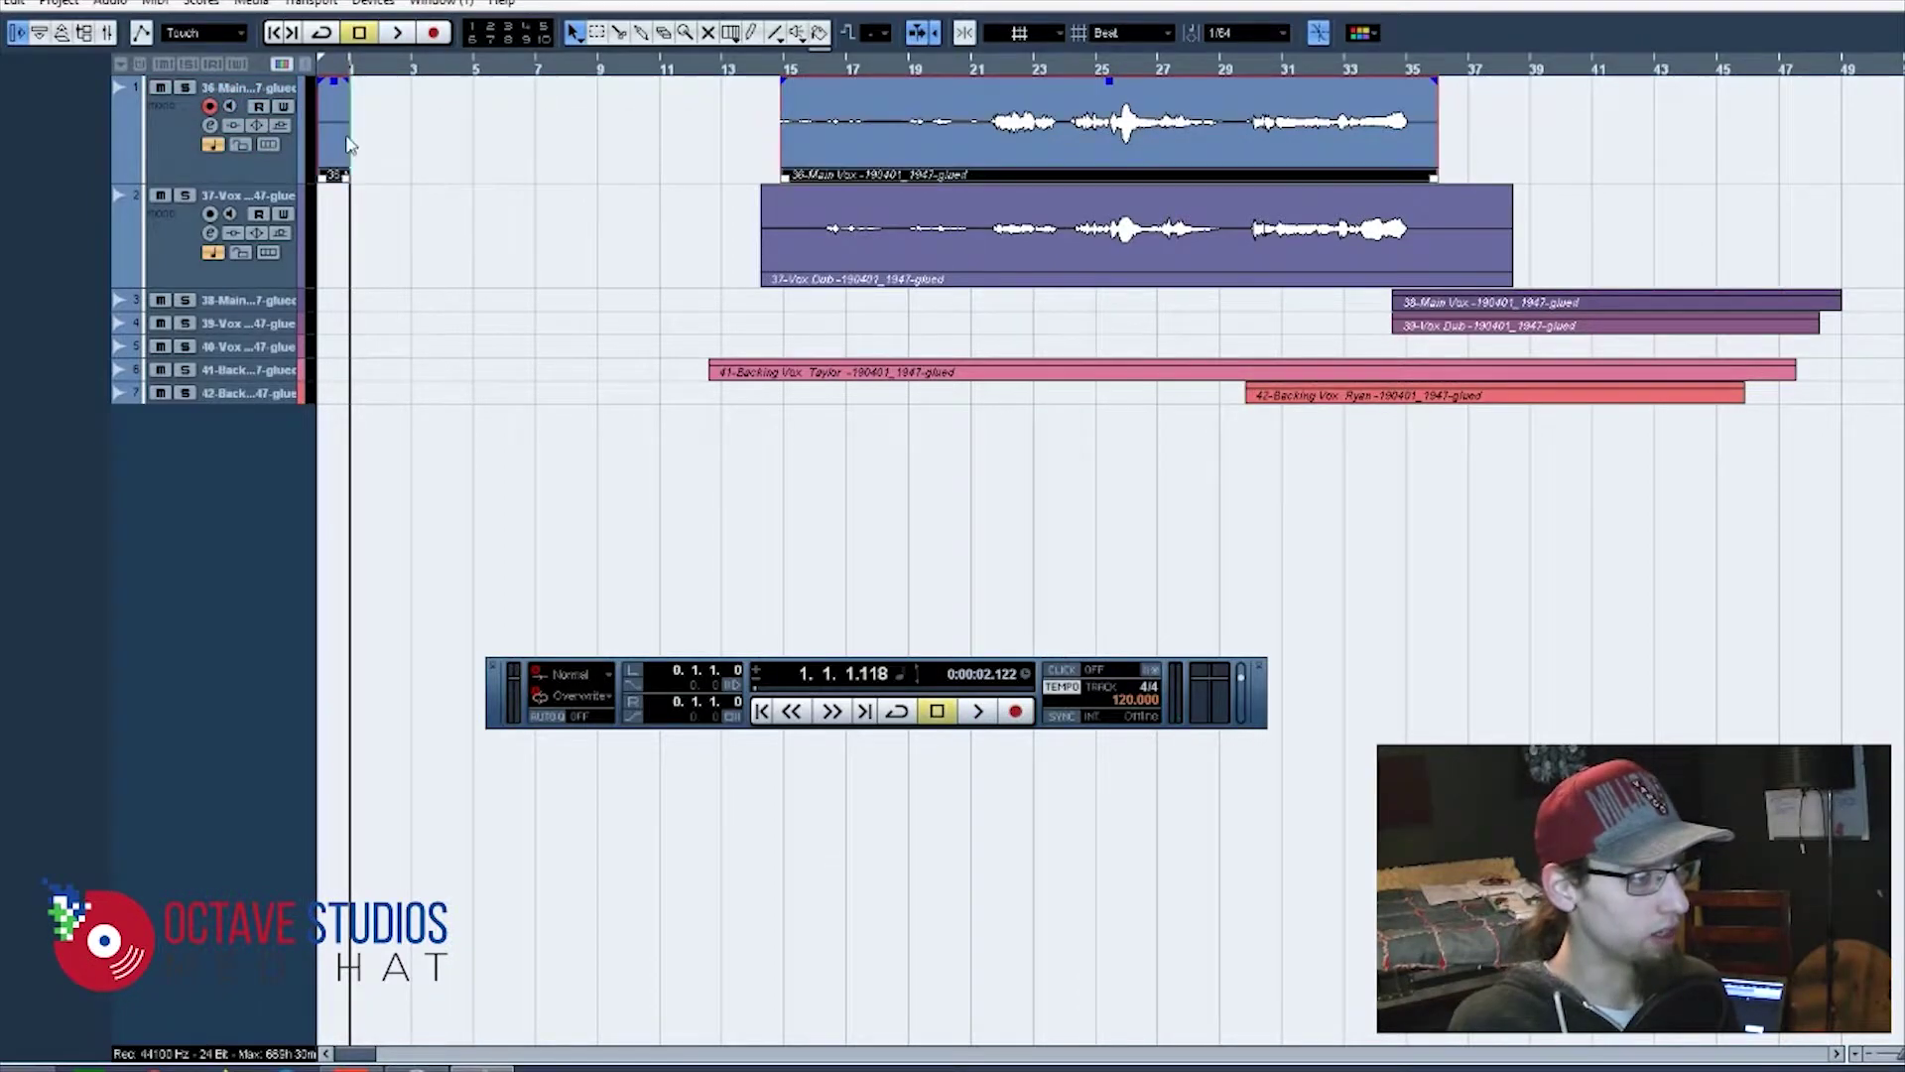
click(112, 4)
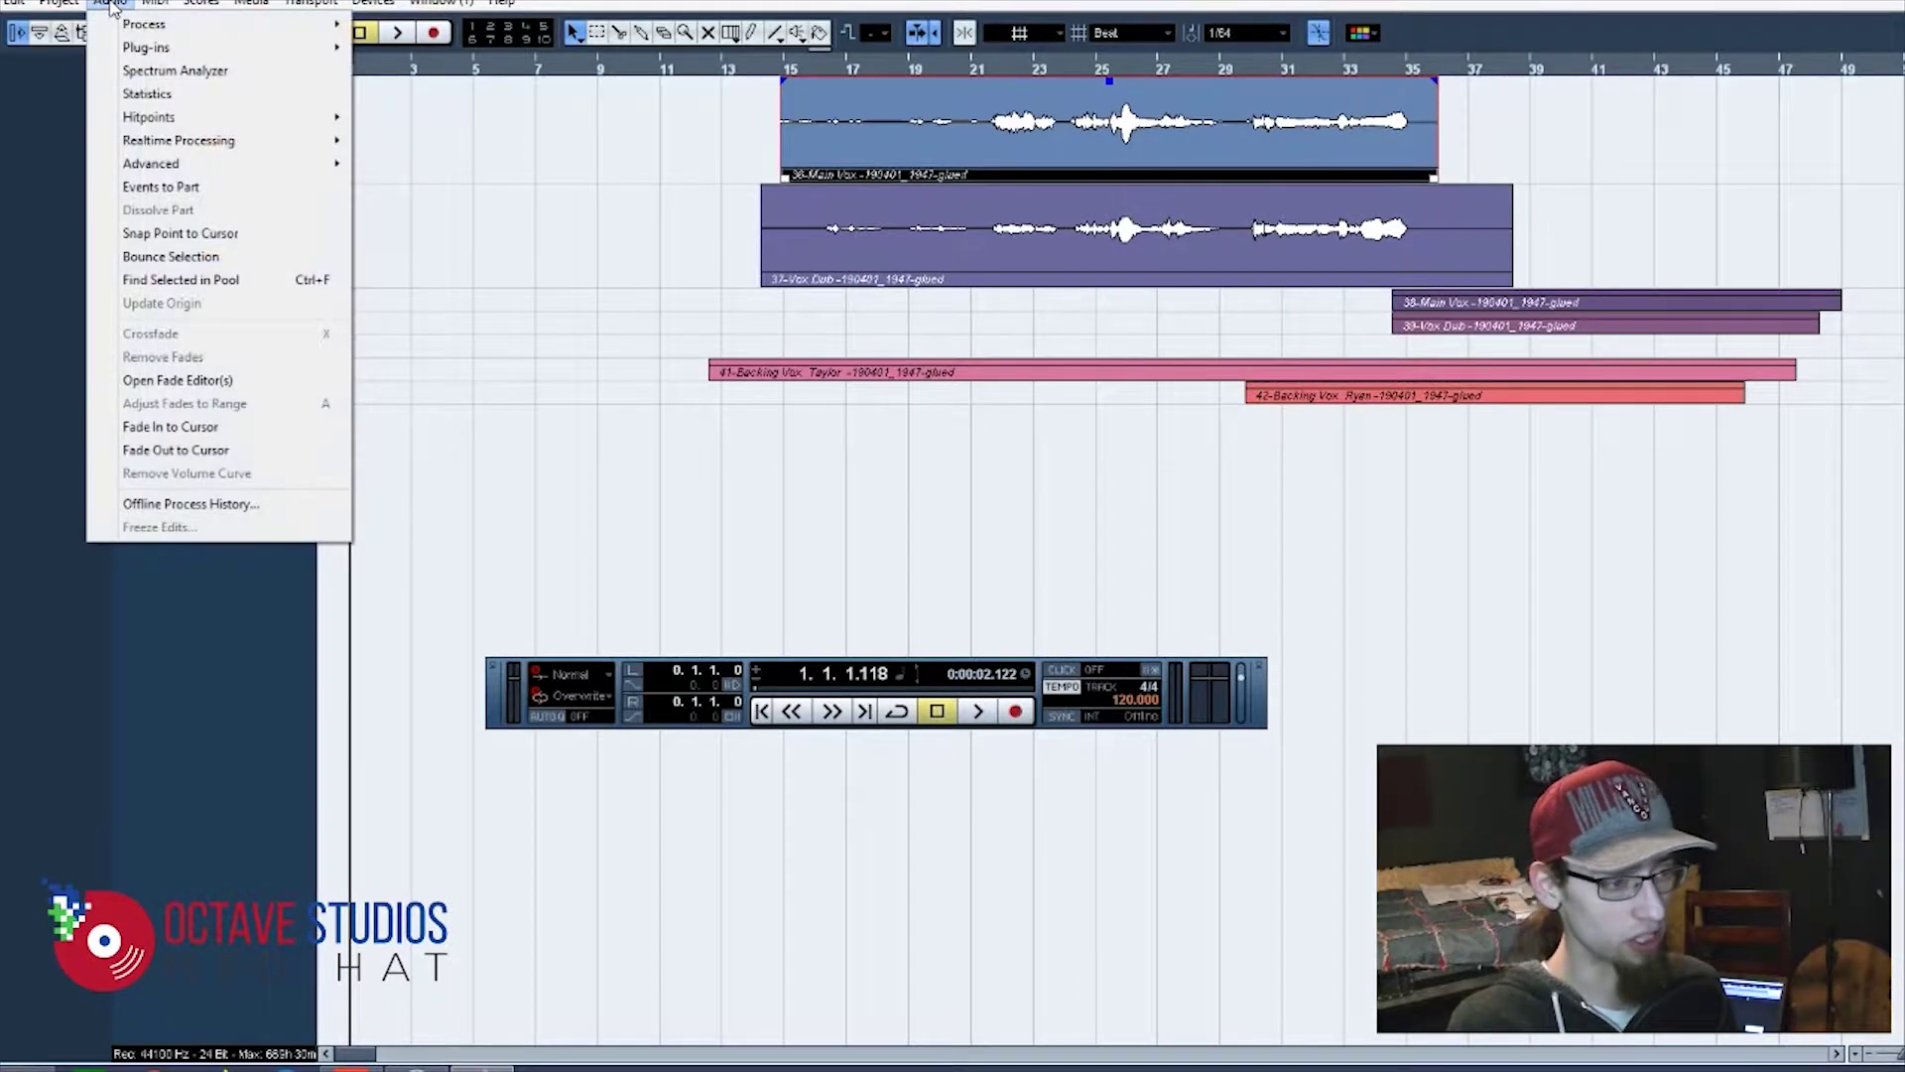
click(173, 256)
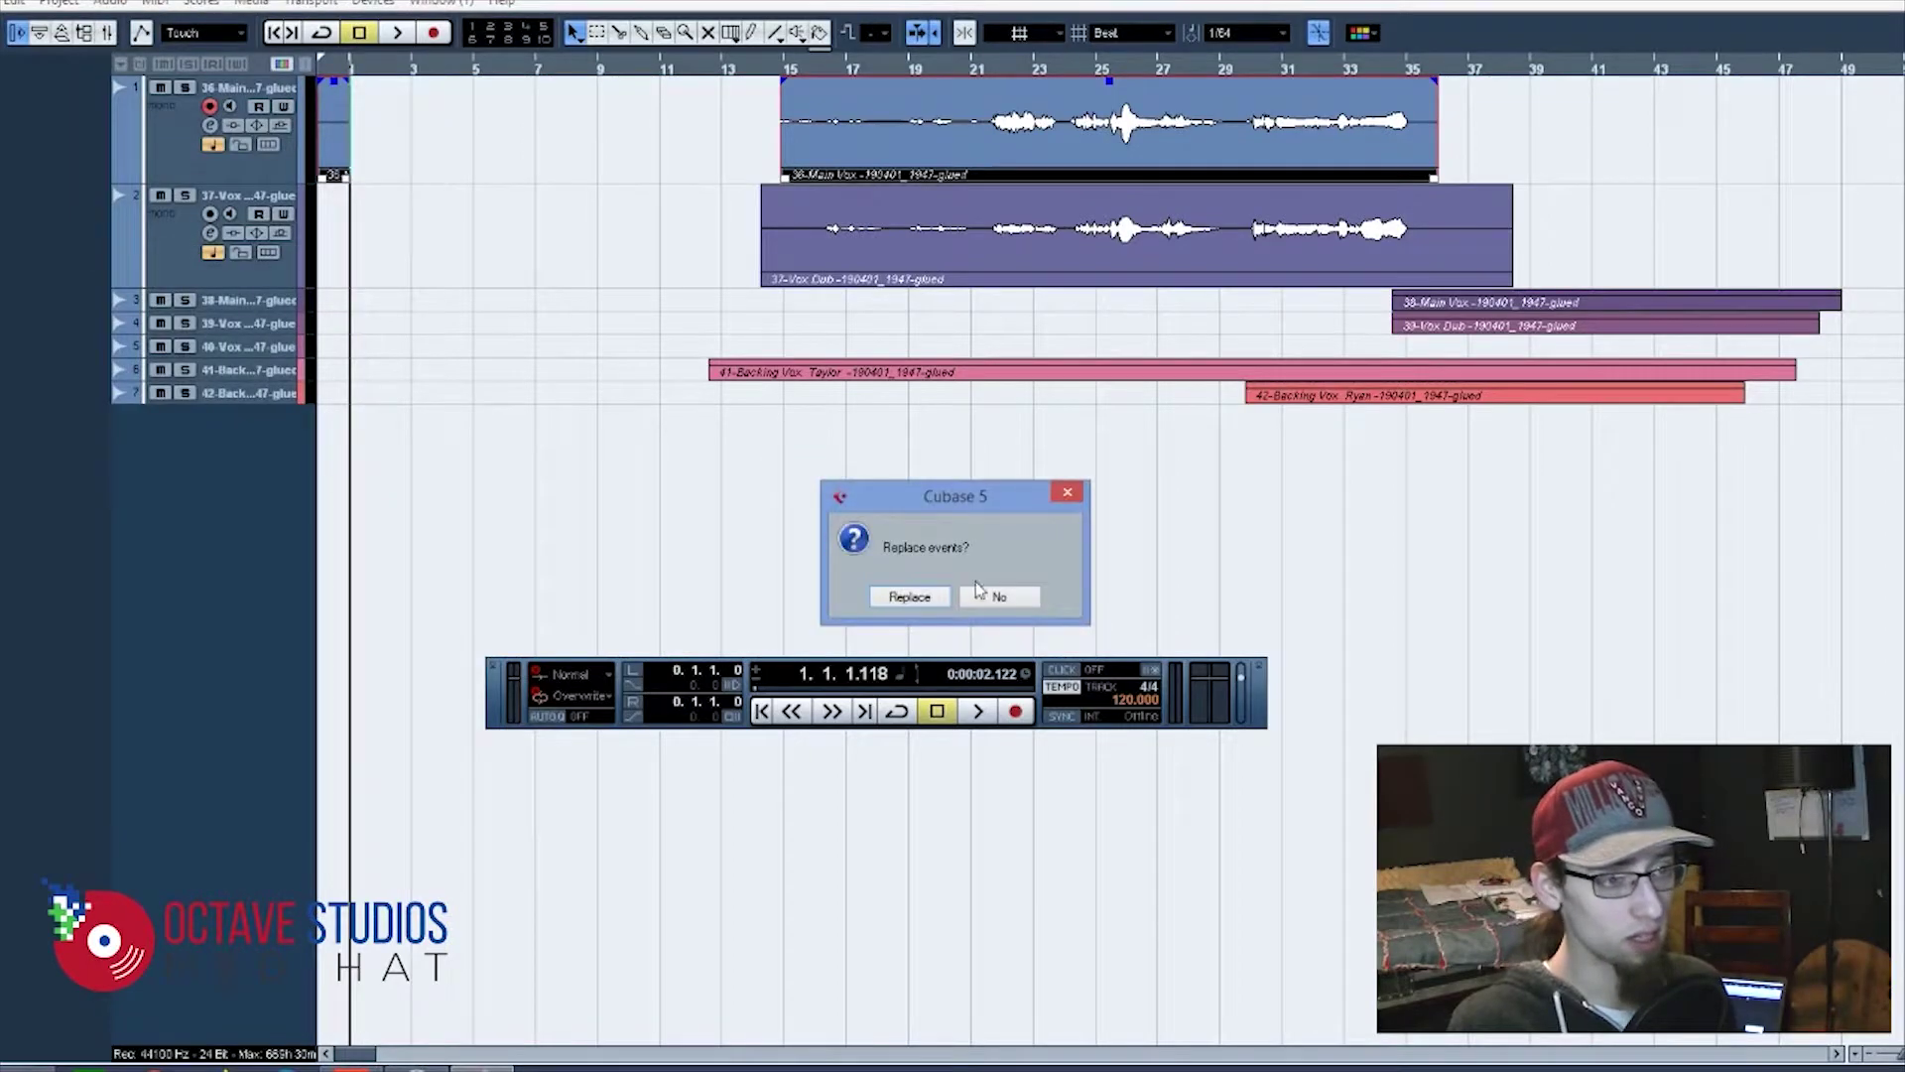
click(906, 597)
- Set the locator range from 0.1.1.0 to 128.1.2.85 across the recorded vocal events
click(1551, 114)
click(506, 108)
click(275, 33)
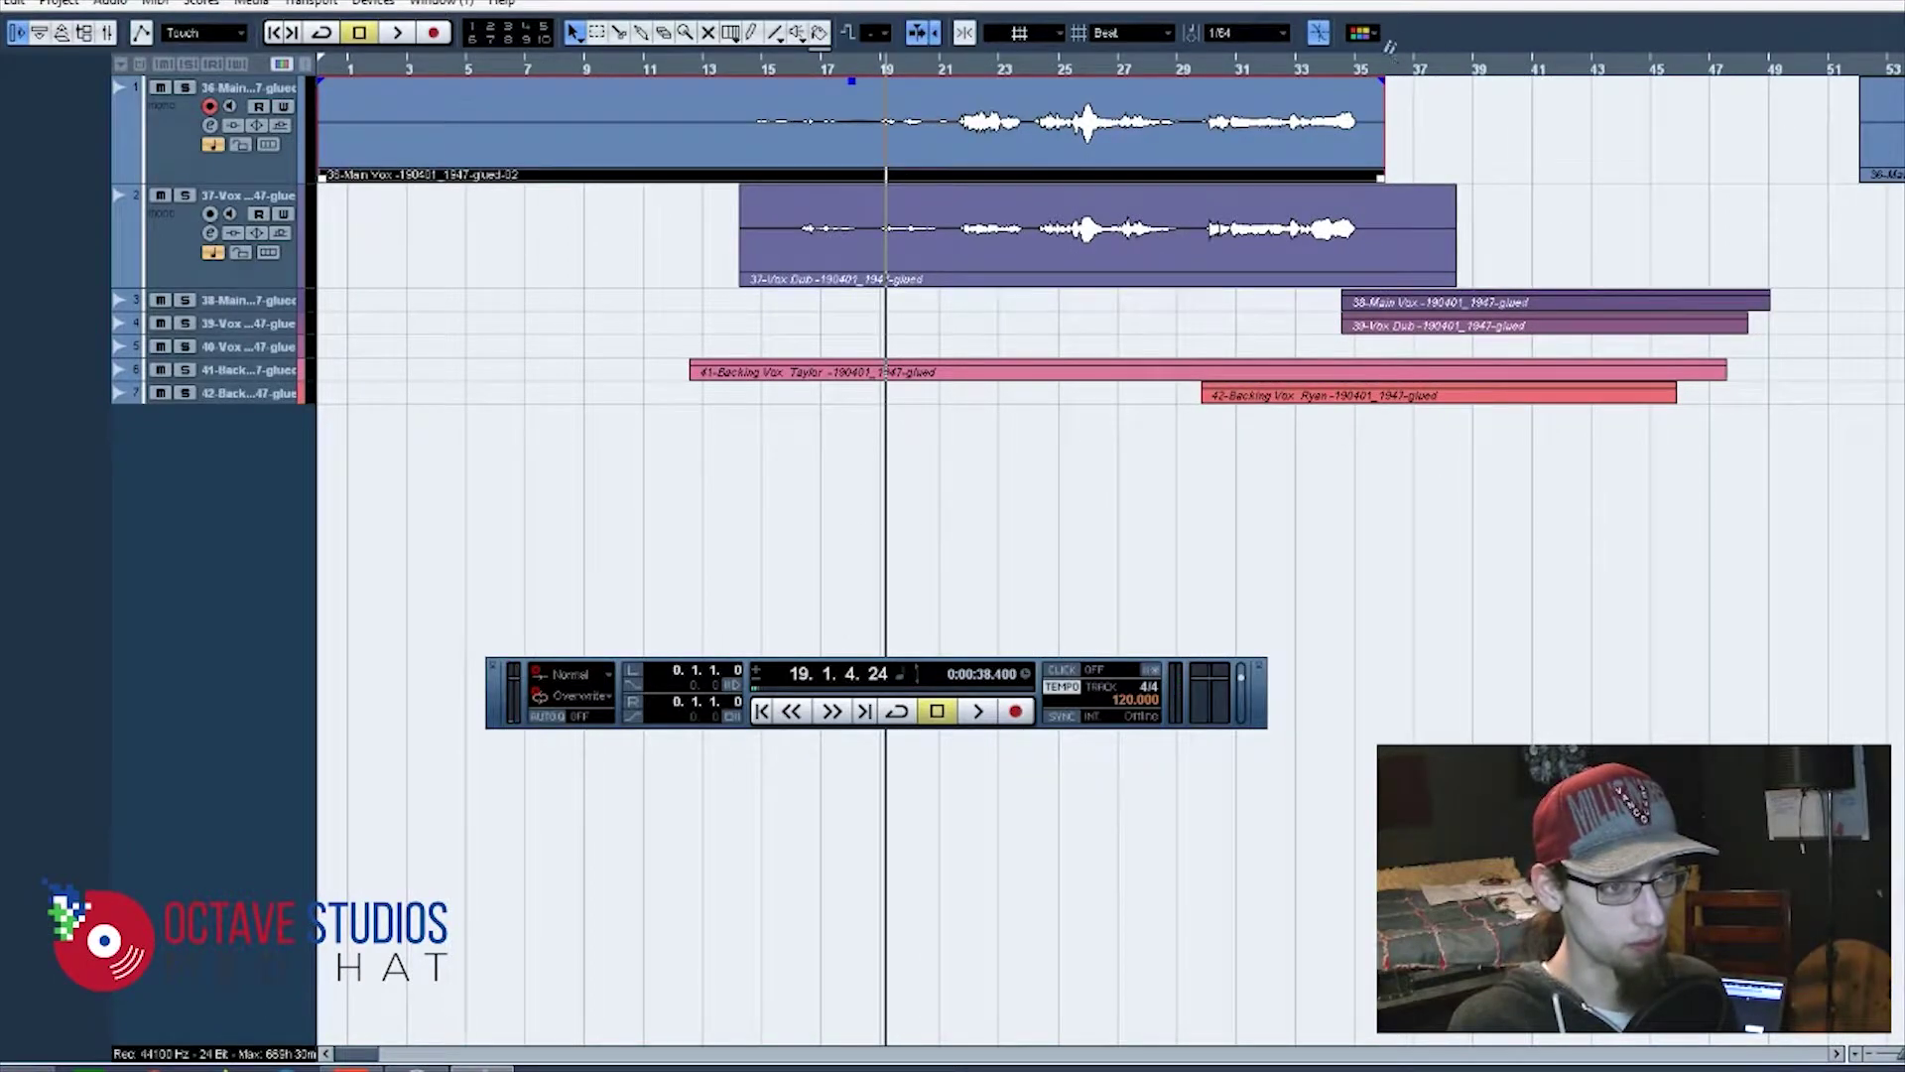
drag(1258, 79, 288, 69)
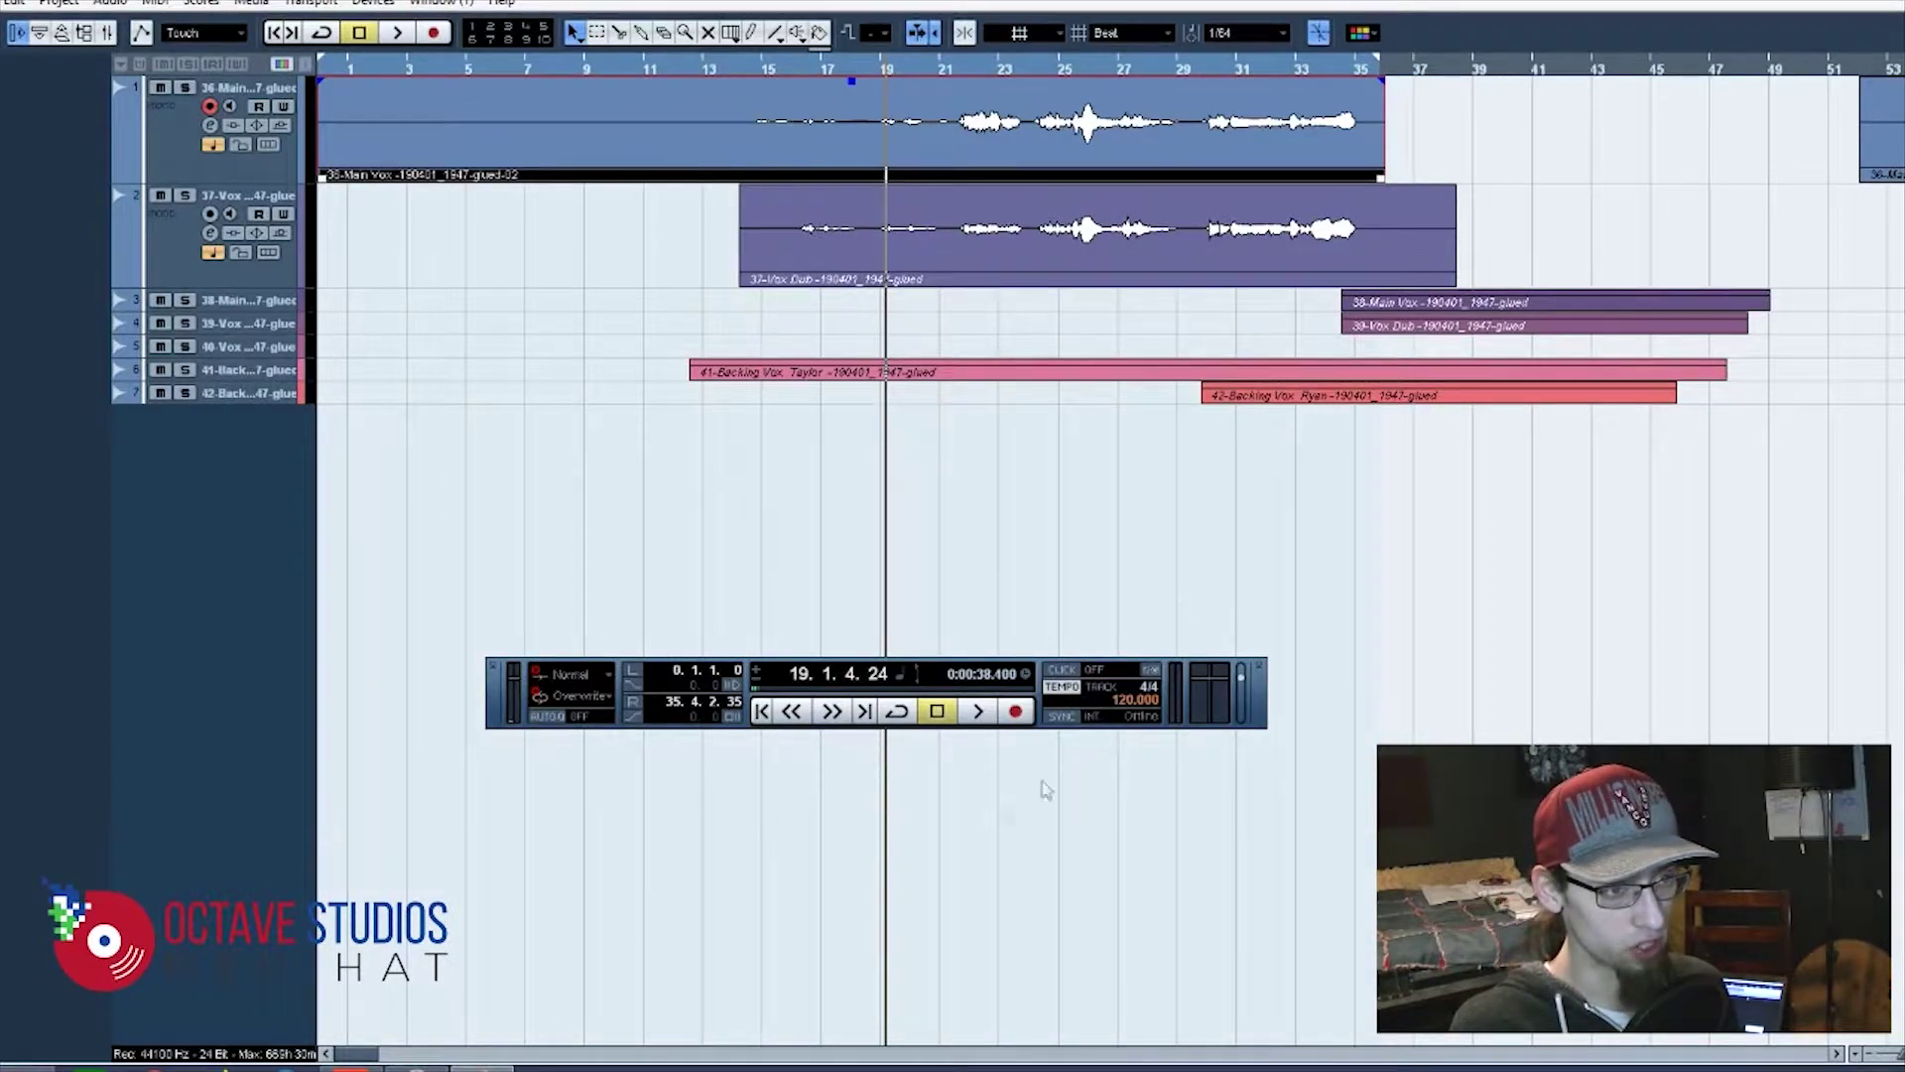
drag(1900, 1054, 1895, 1060)
drag(474, 65, 886, 67)
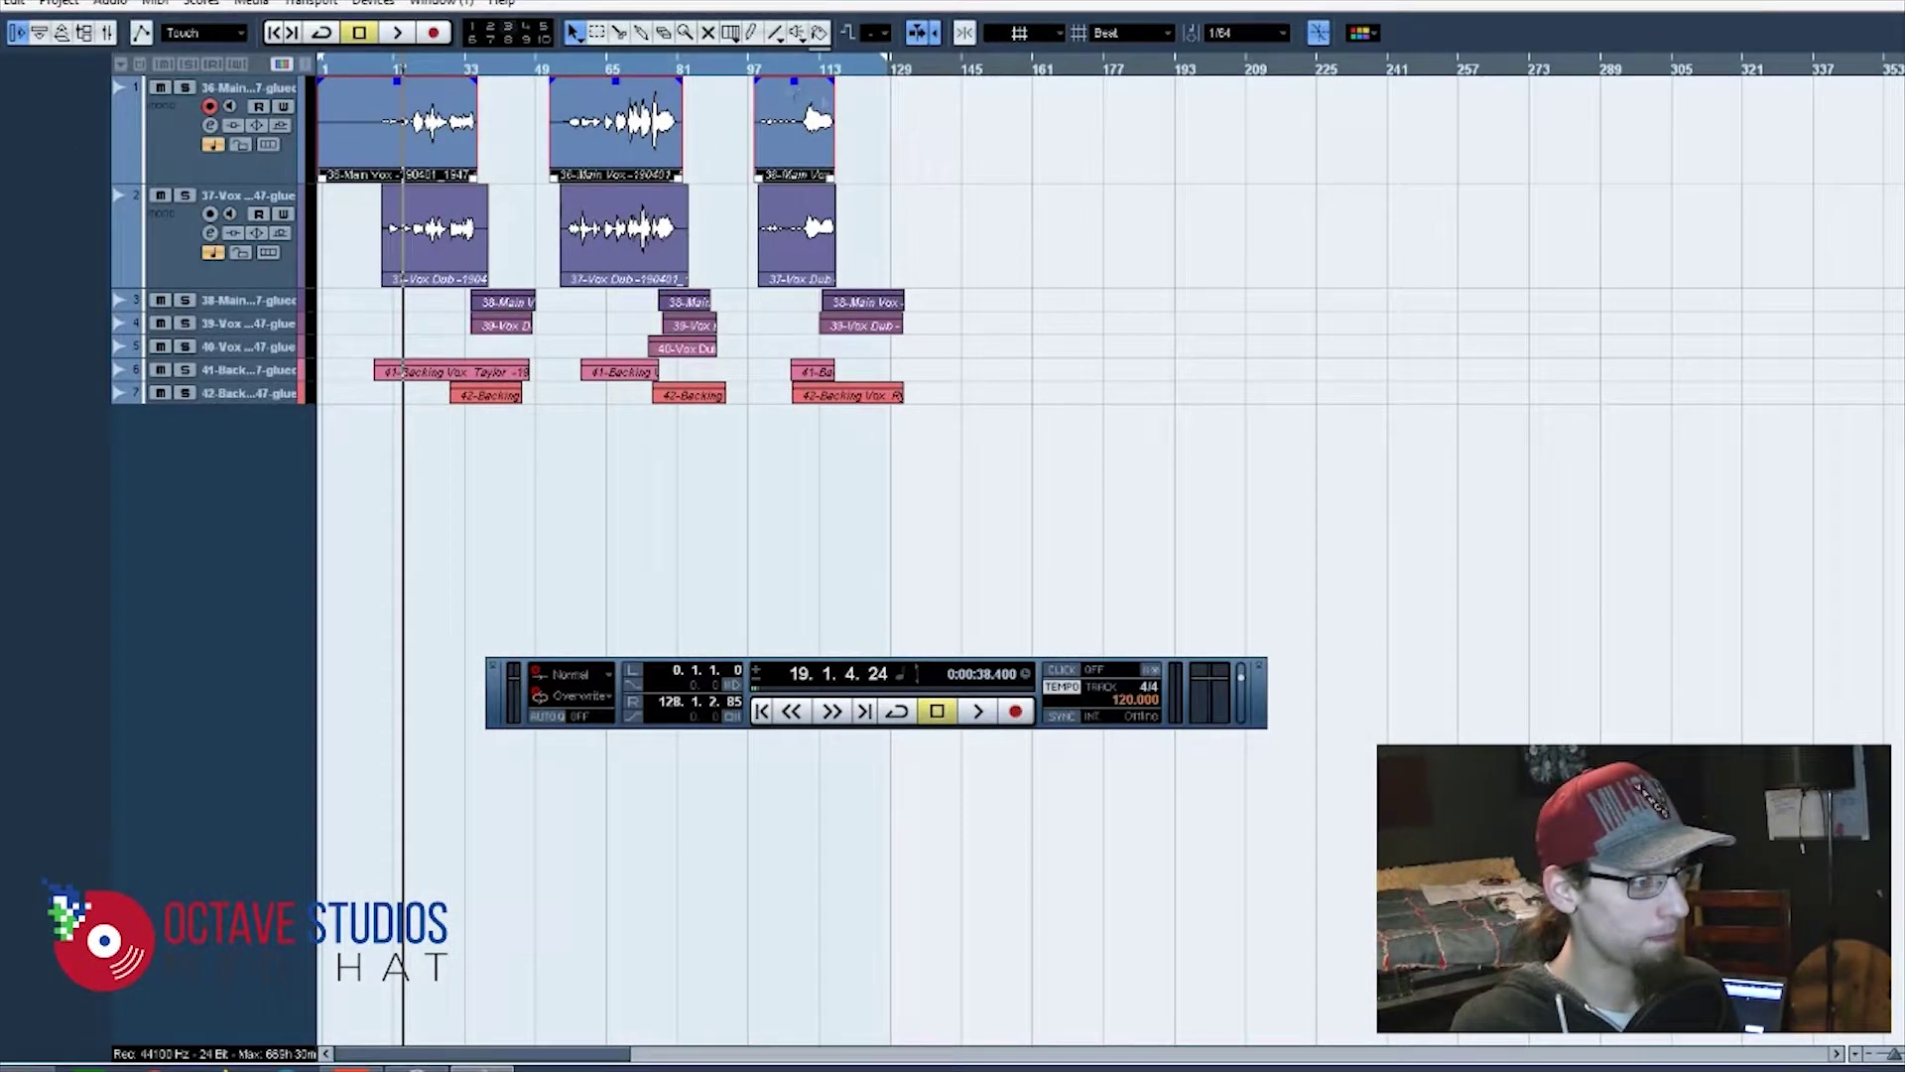
- Bounce all selected events on the 36-Main Vox track into one continuous event, replacing the originals
click(111, 4)
click(220, 260)
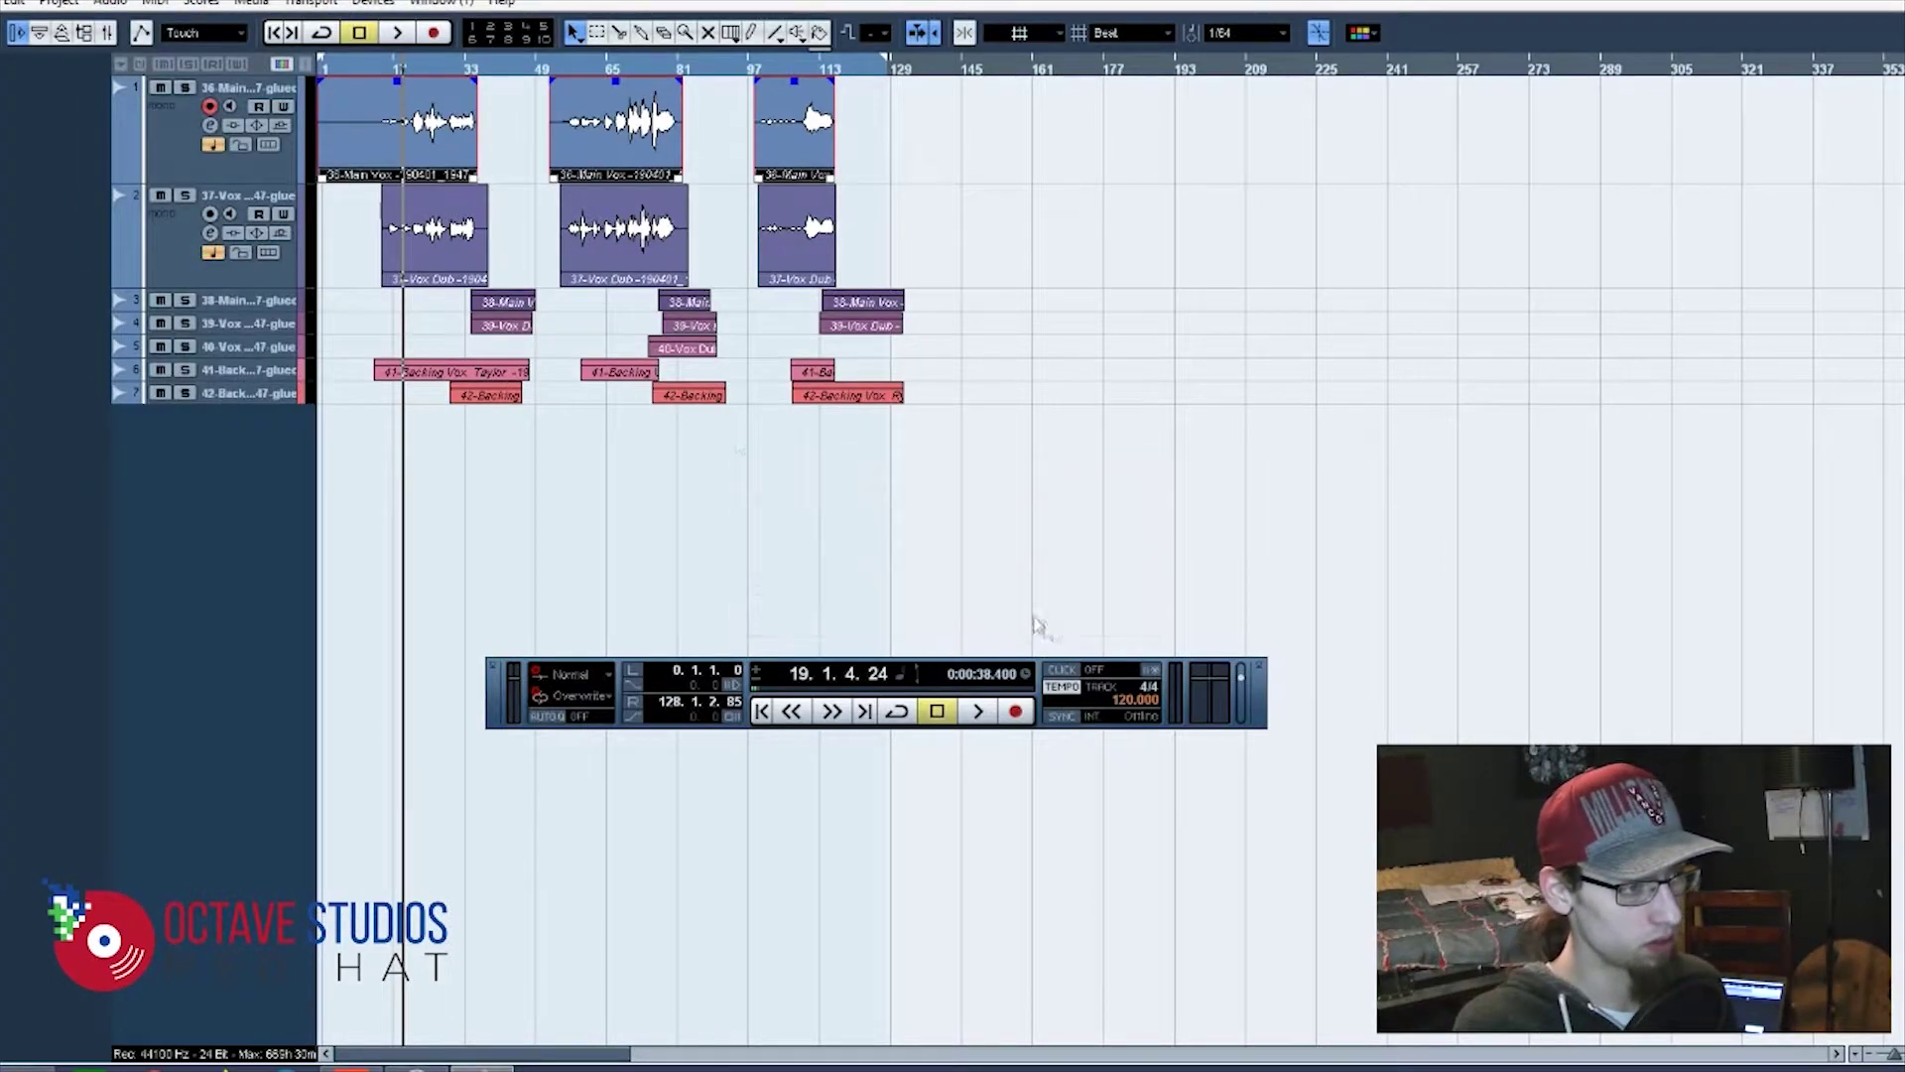
click(921, 606)
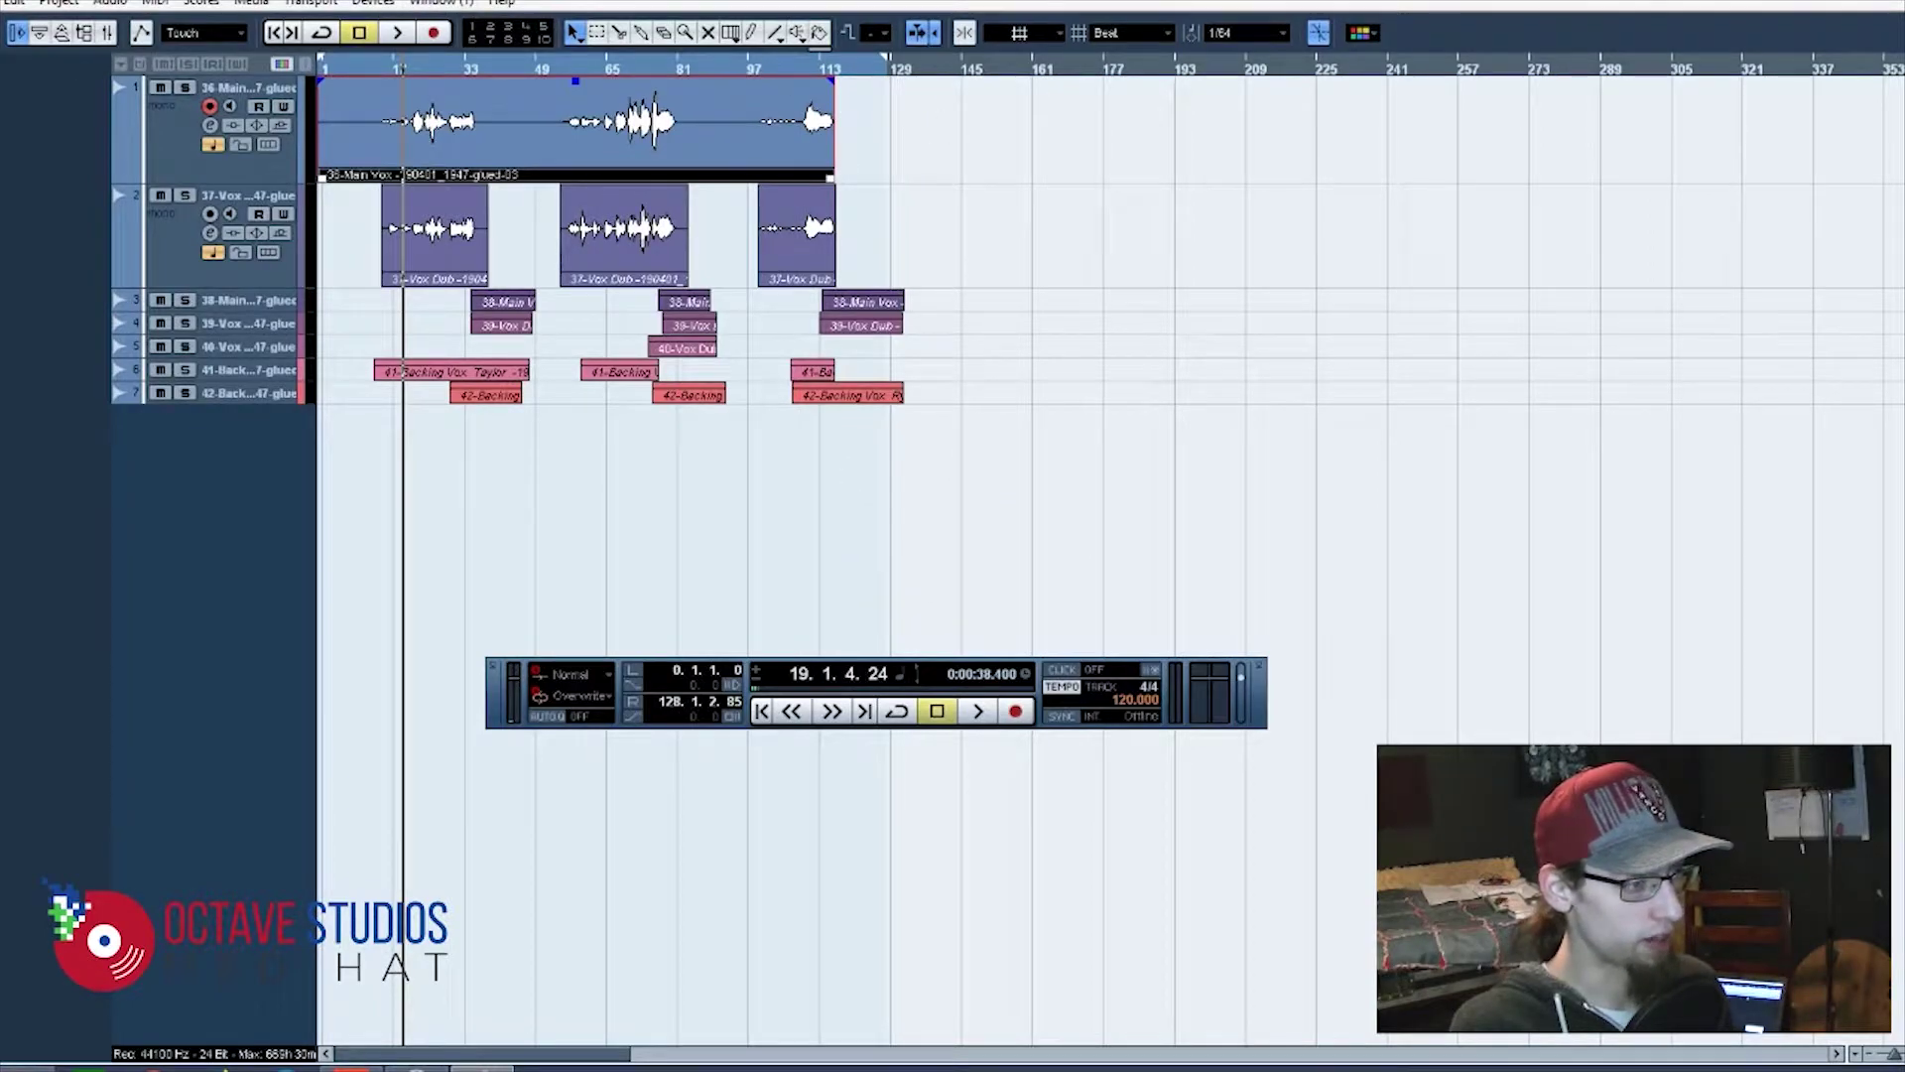
click(1, 3)
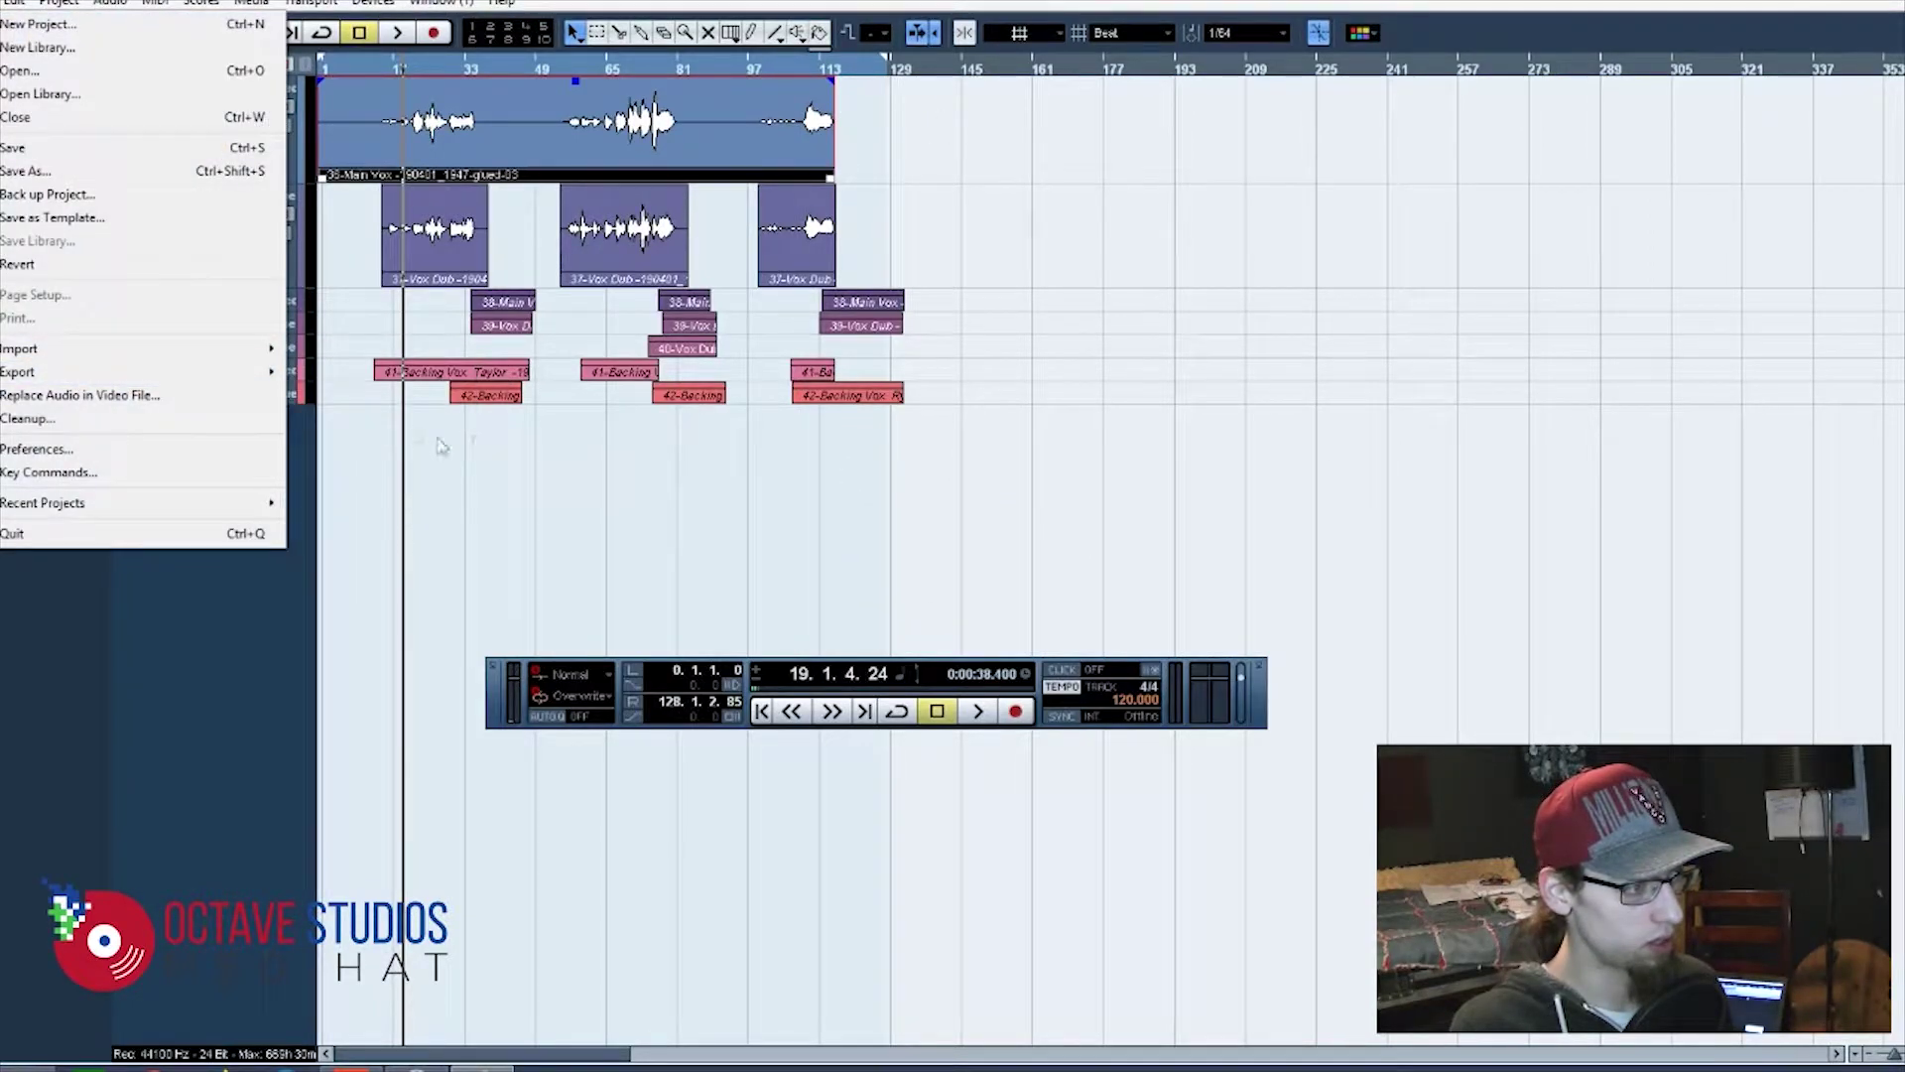
mouse_move(183, 375)
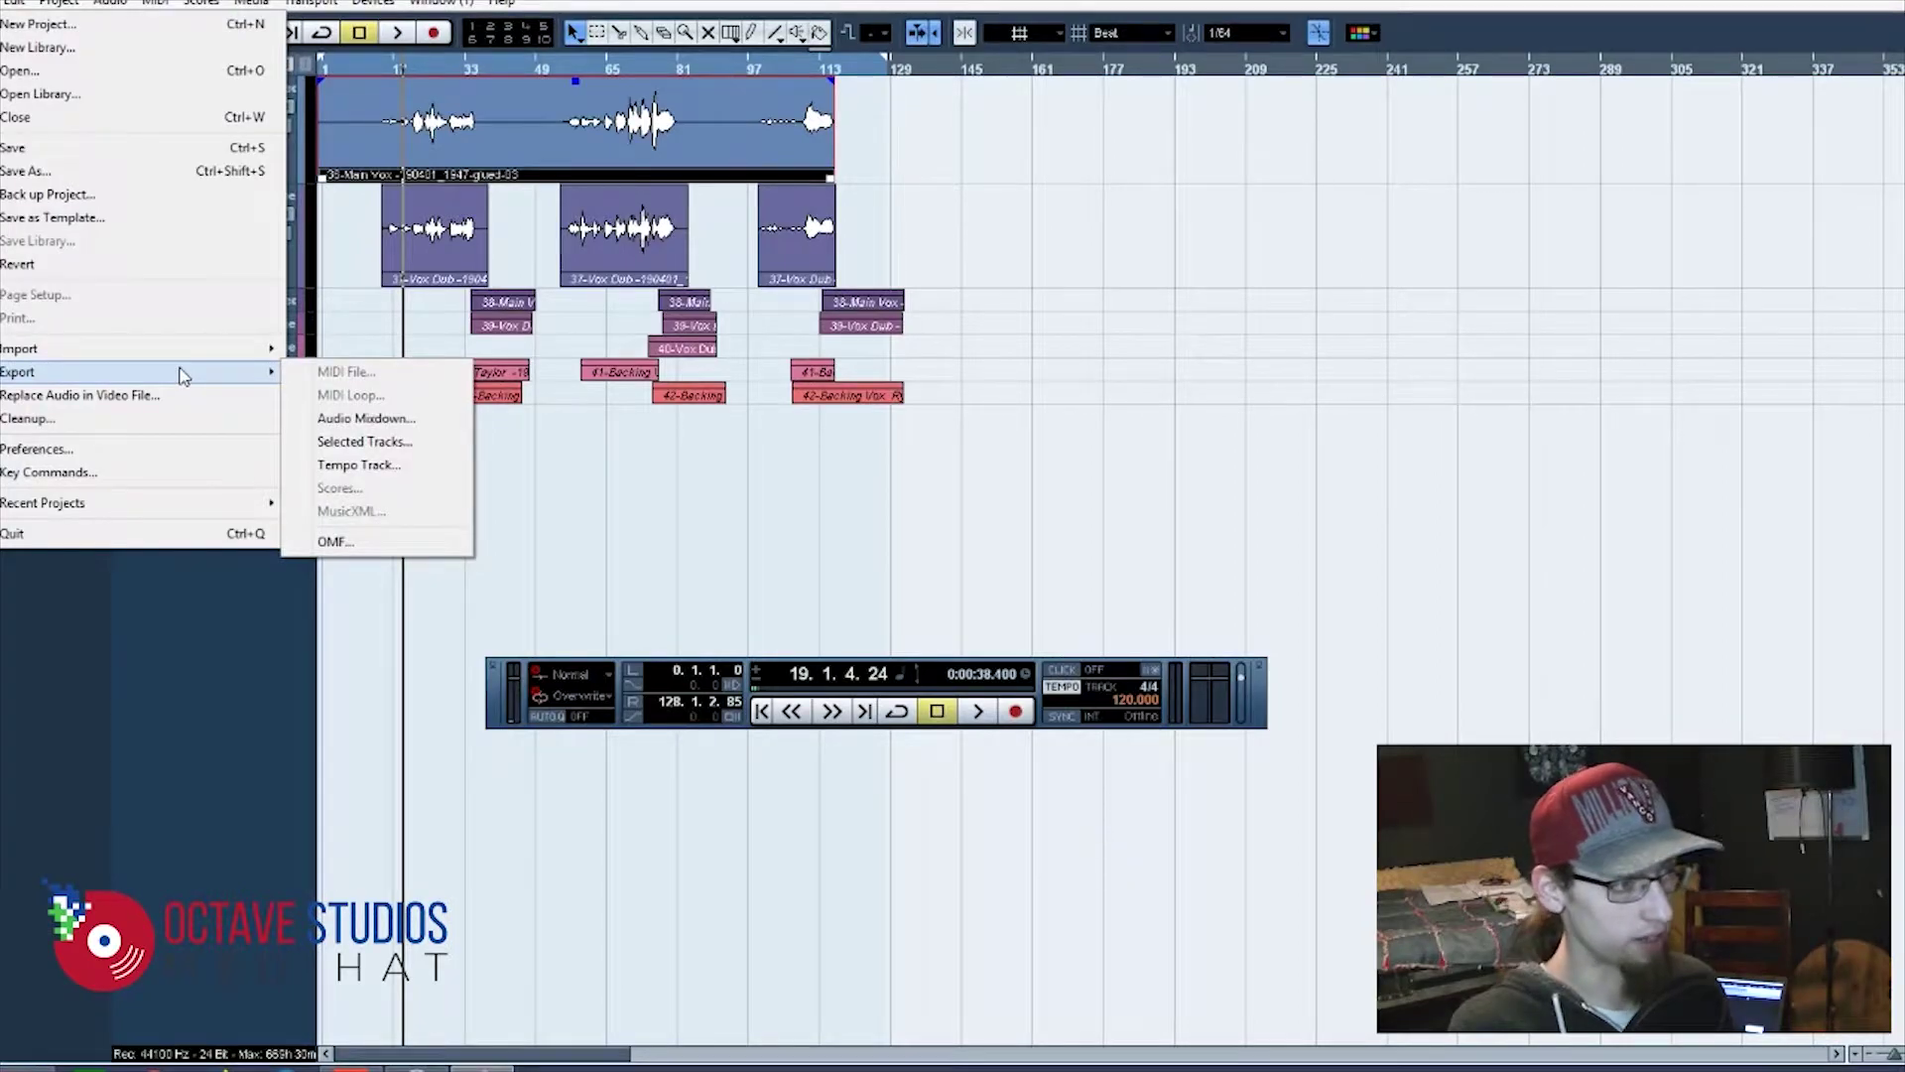
click(366, 418)
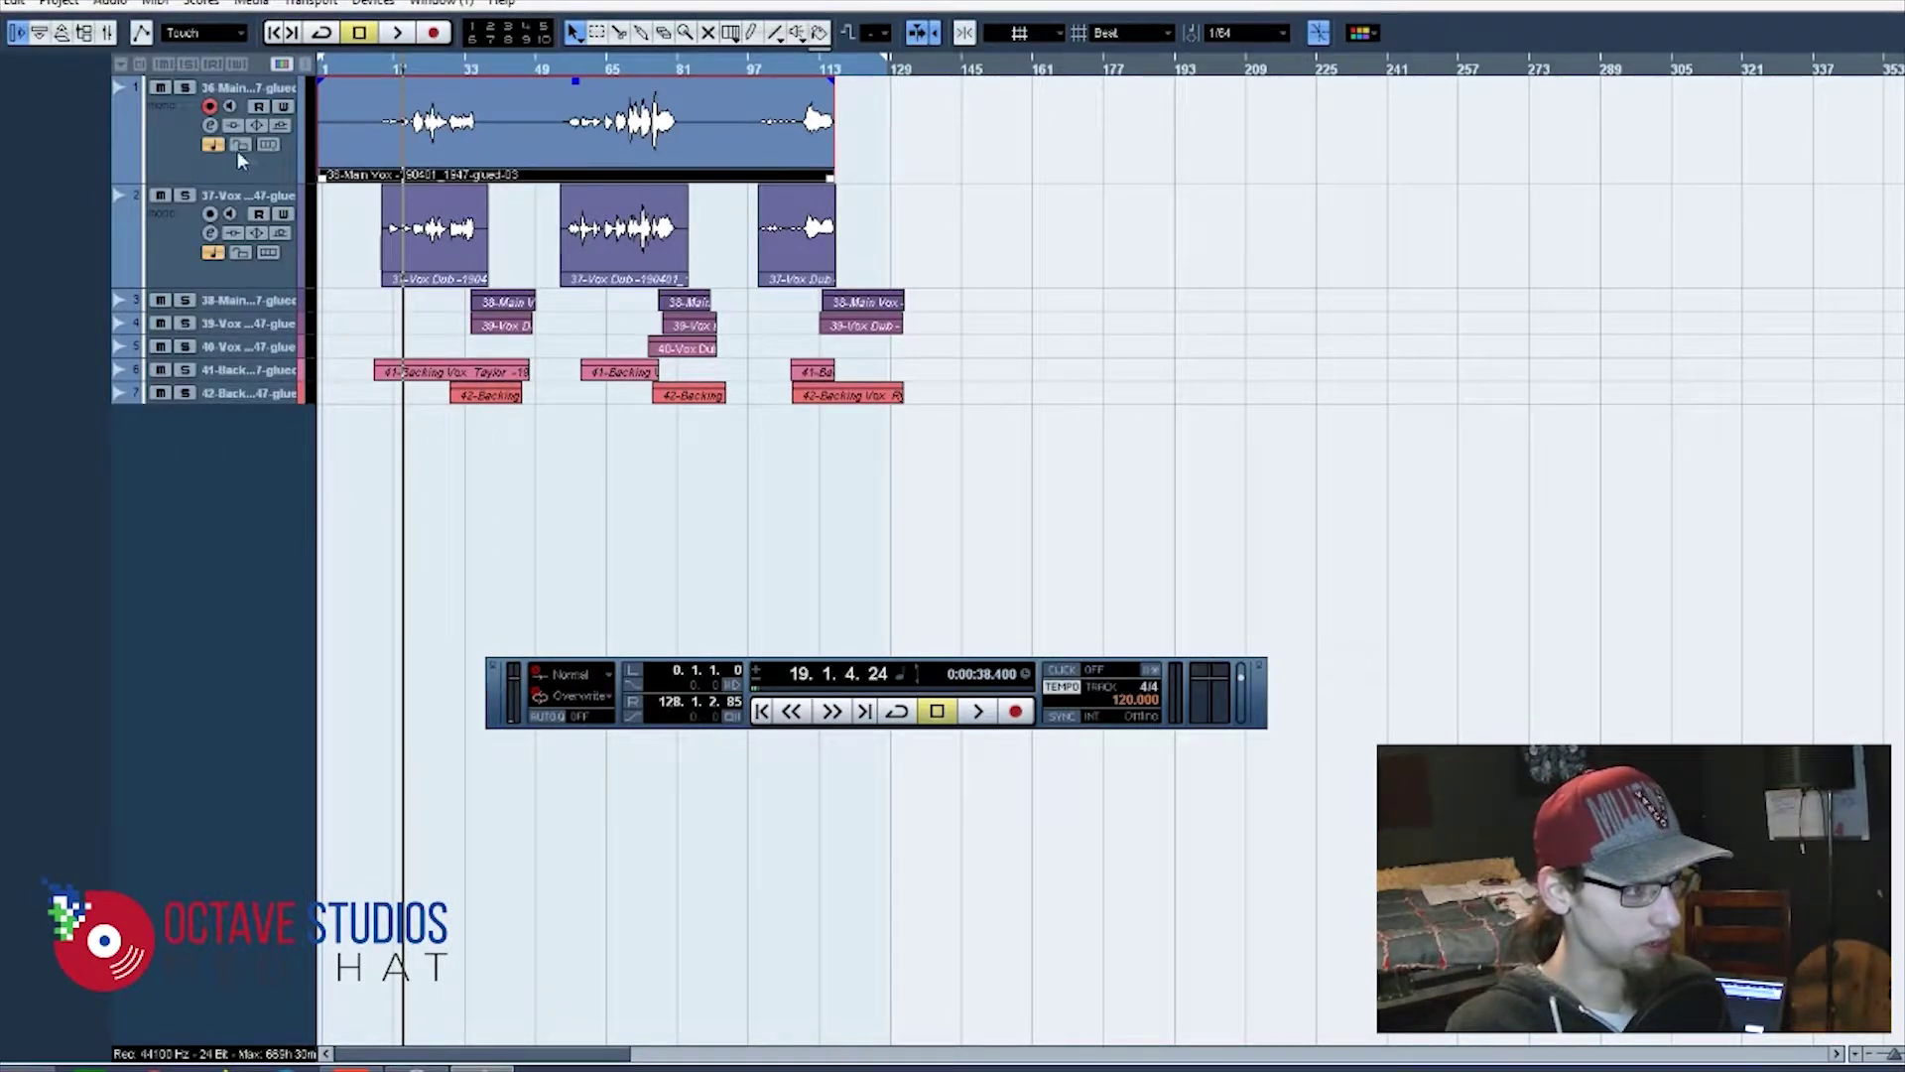
- Select the 36-Main Vox track and start a Selected Tracks export that copies the media files
click(176, 145)
click(0, 2)
mouse_move(81, 377)
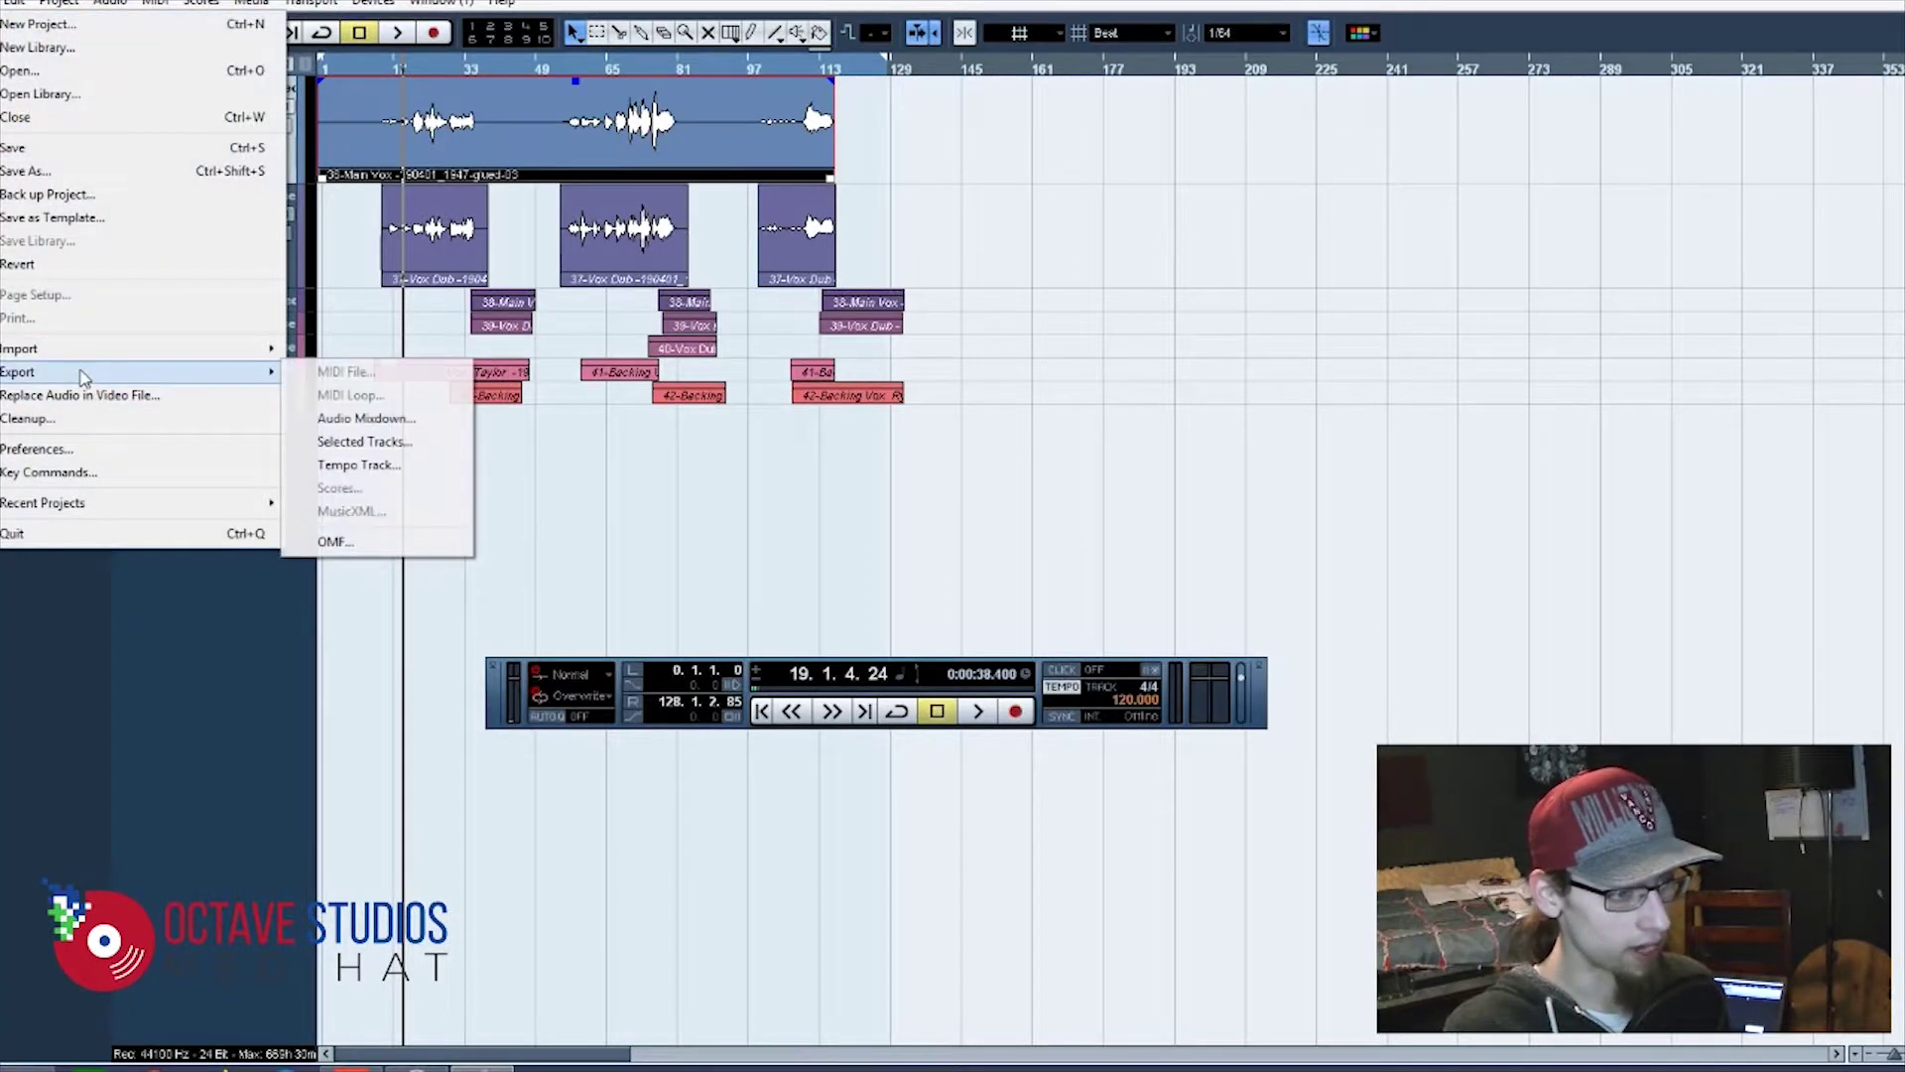
click(437, 442)
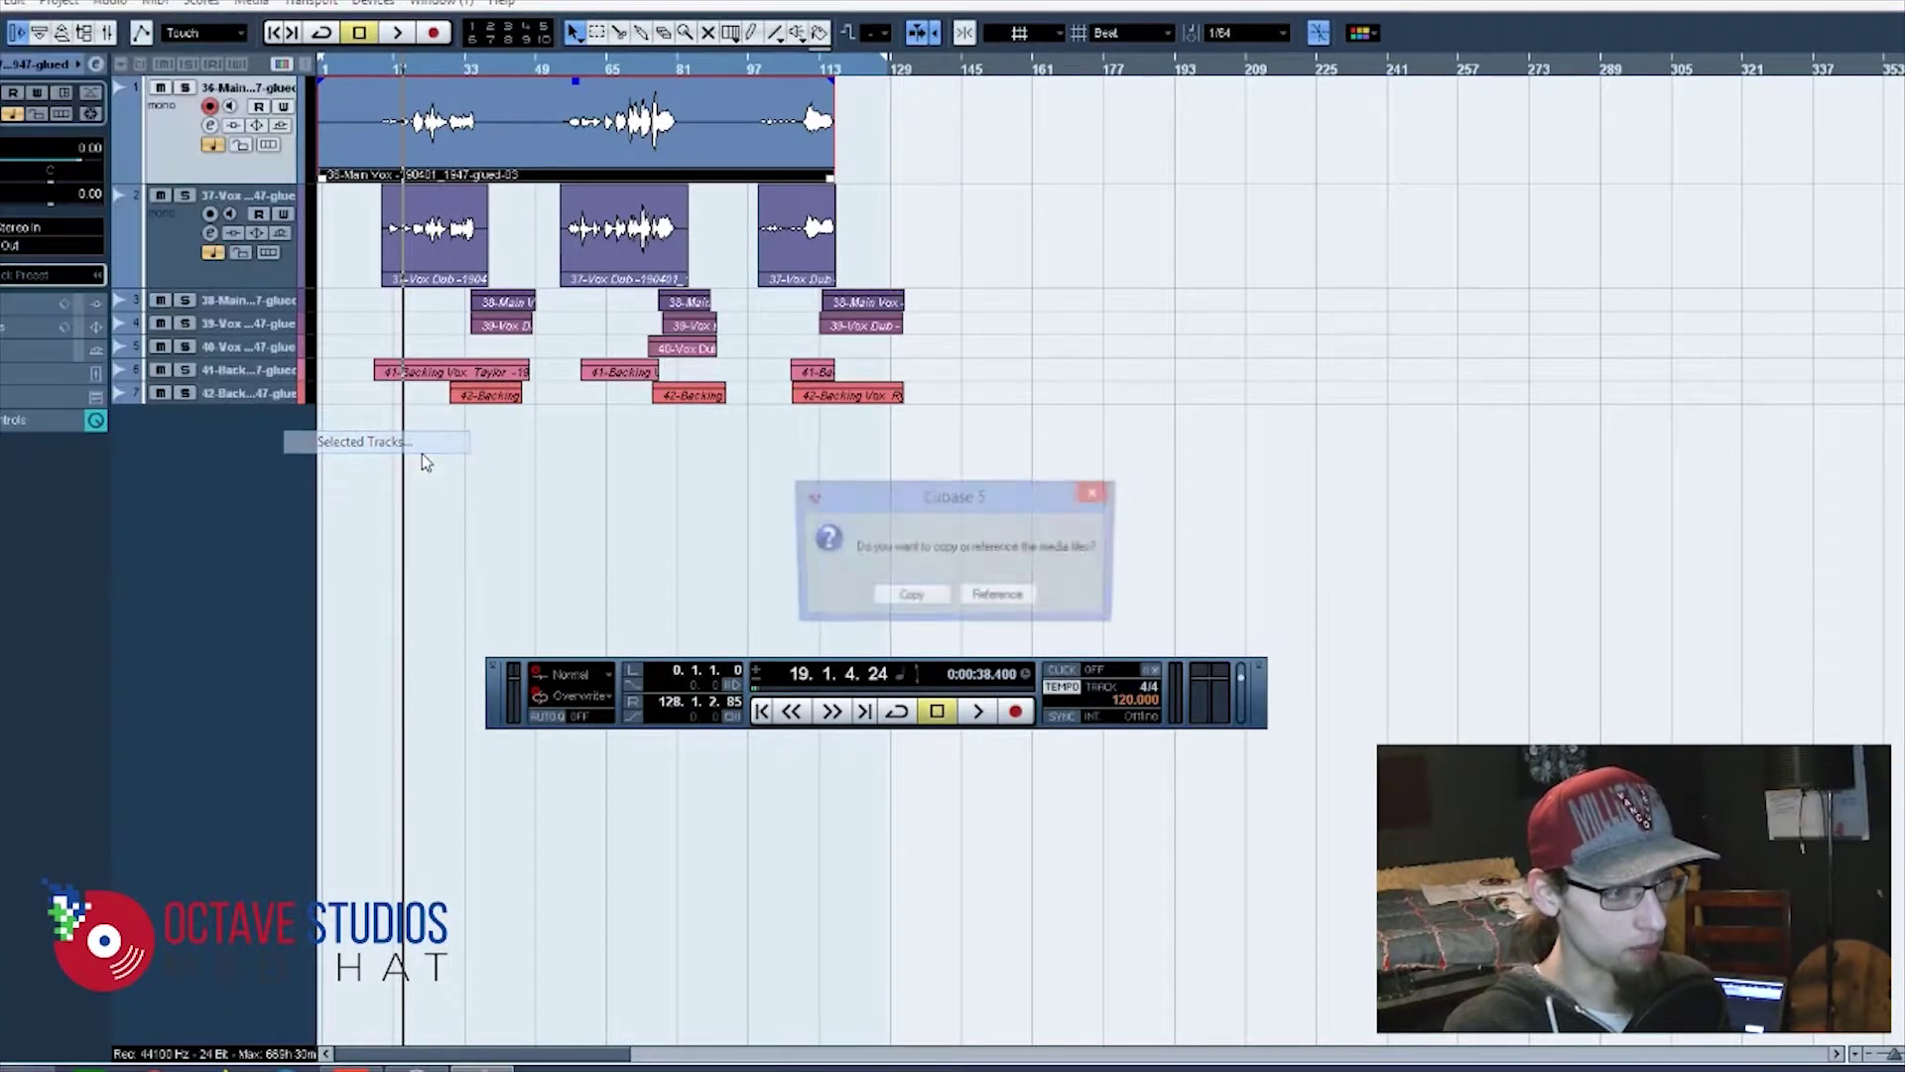
click(910, 598)
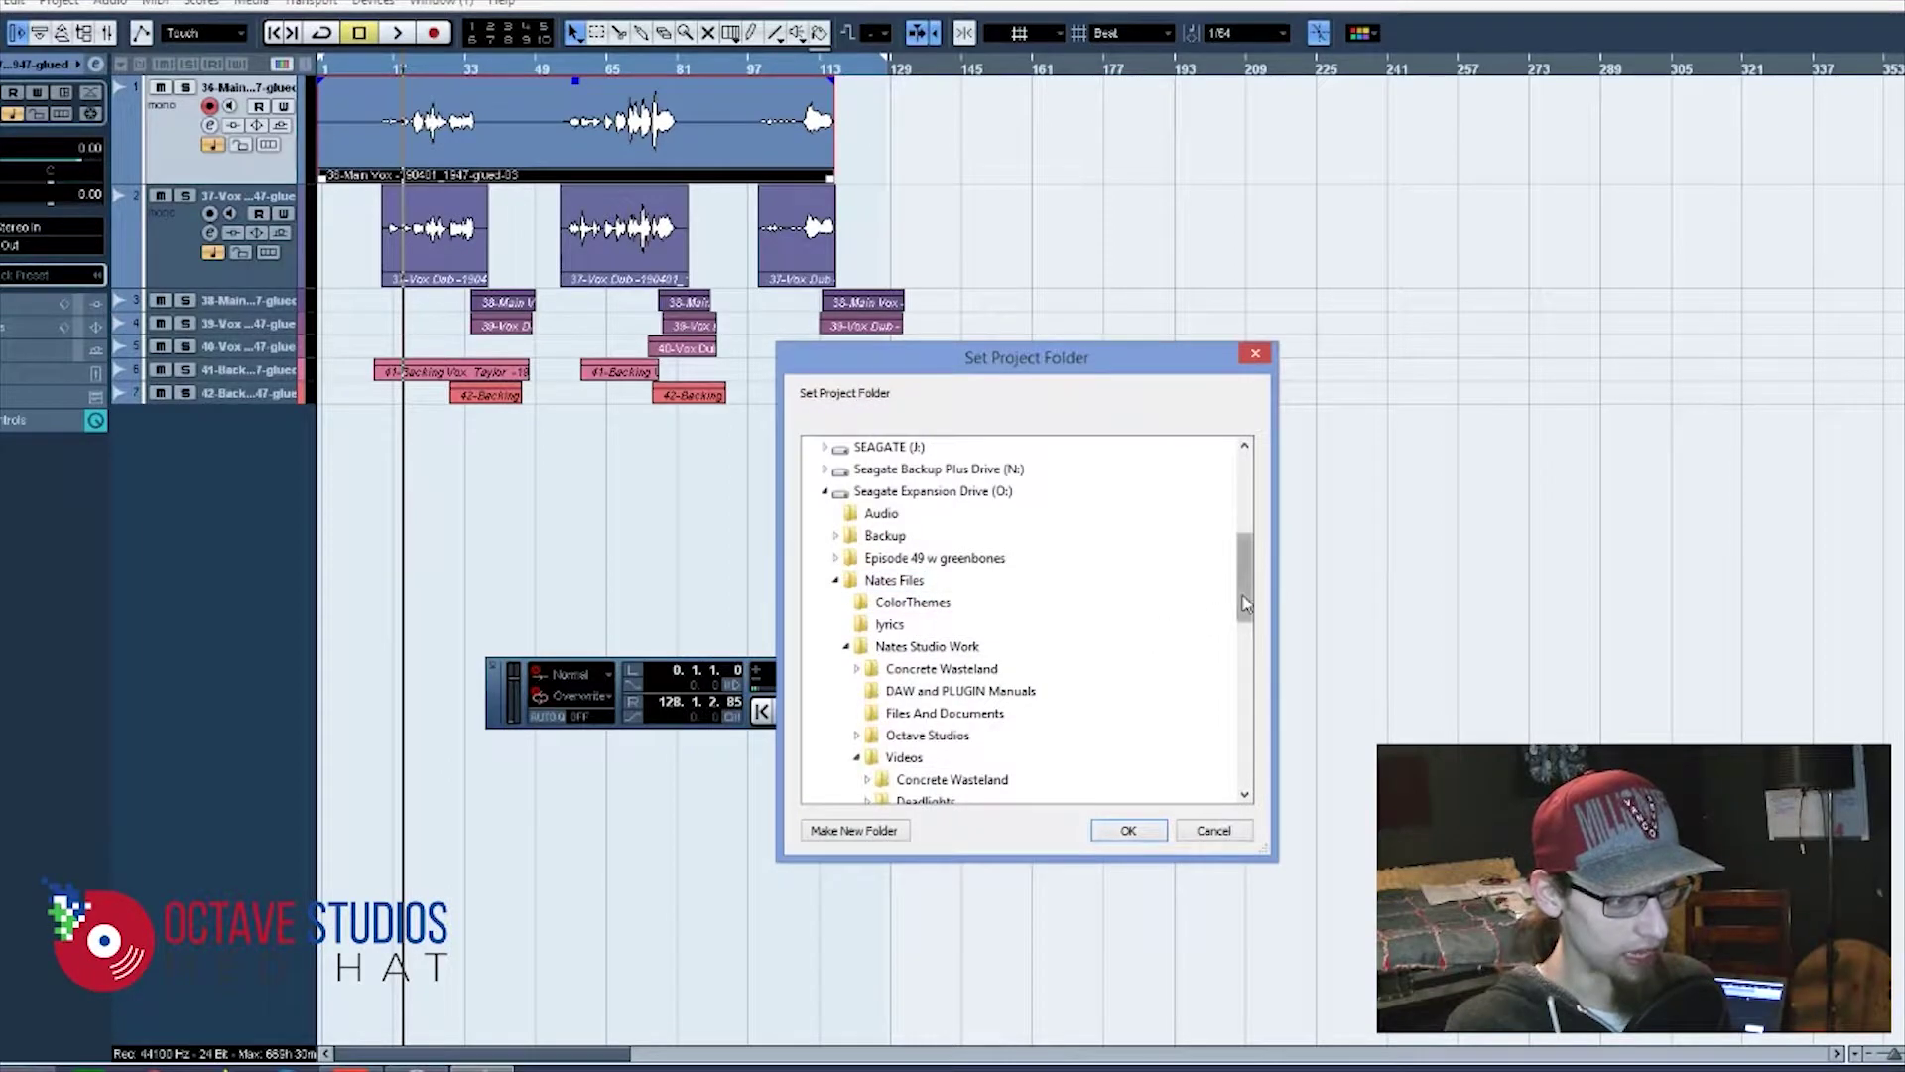
- Create a folder named "Cubase file" inside Tips and Tricks 16 and export the track into it
drag(1247, 603, 1249, 697)
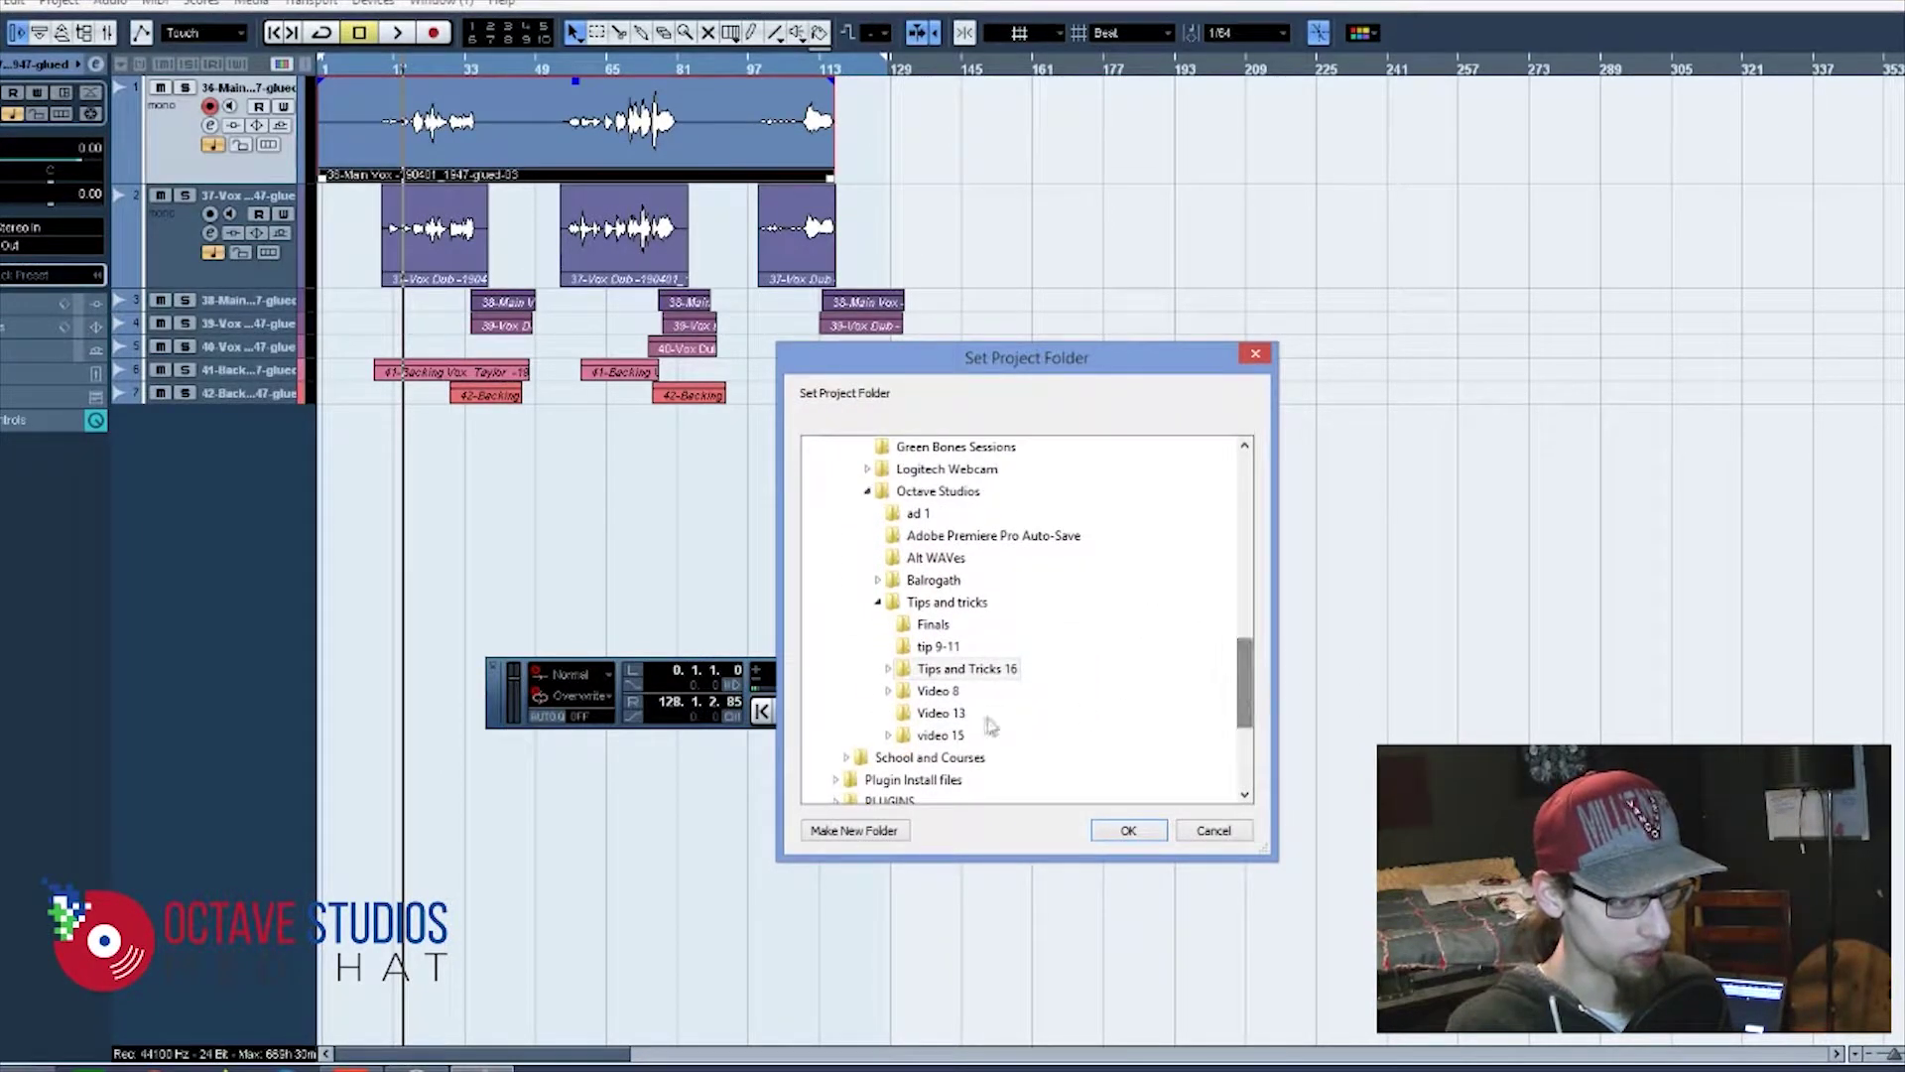
click(958, 671)
click(853, 831)
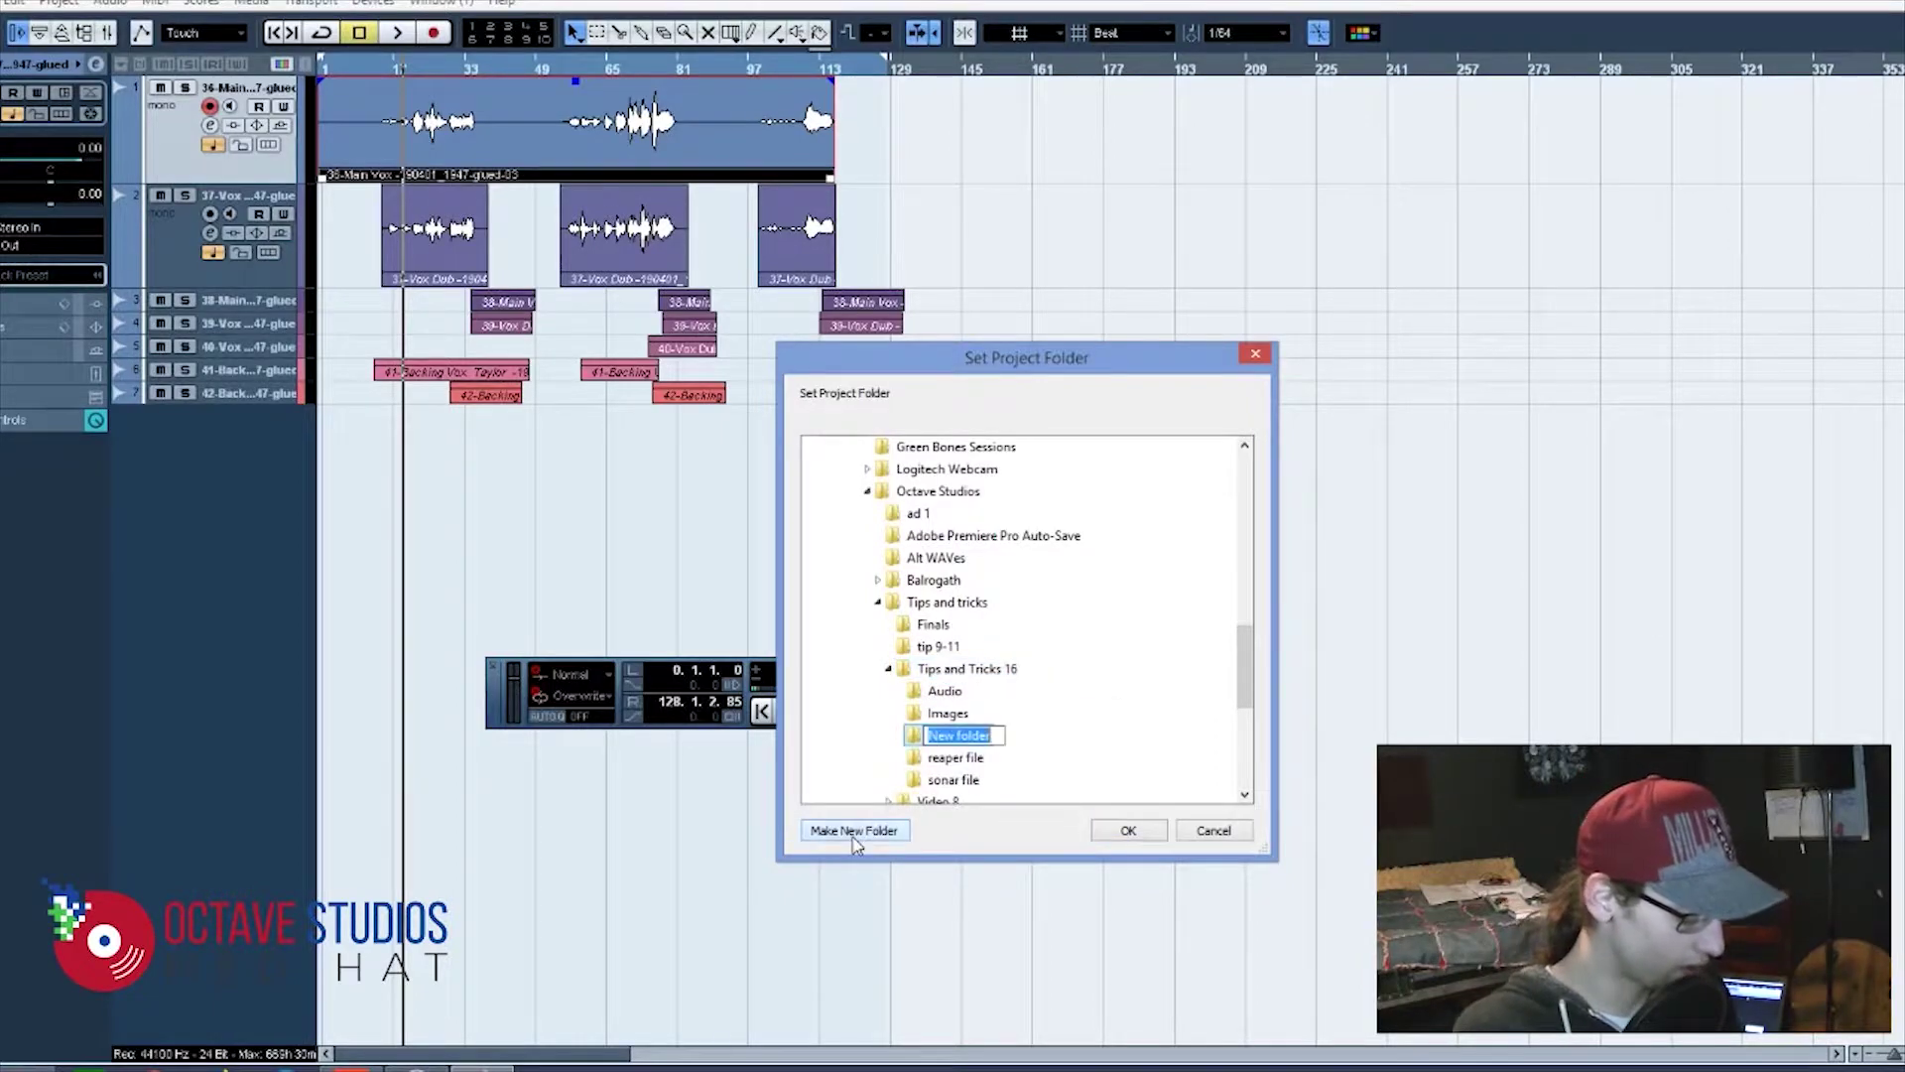
text(Cubas)
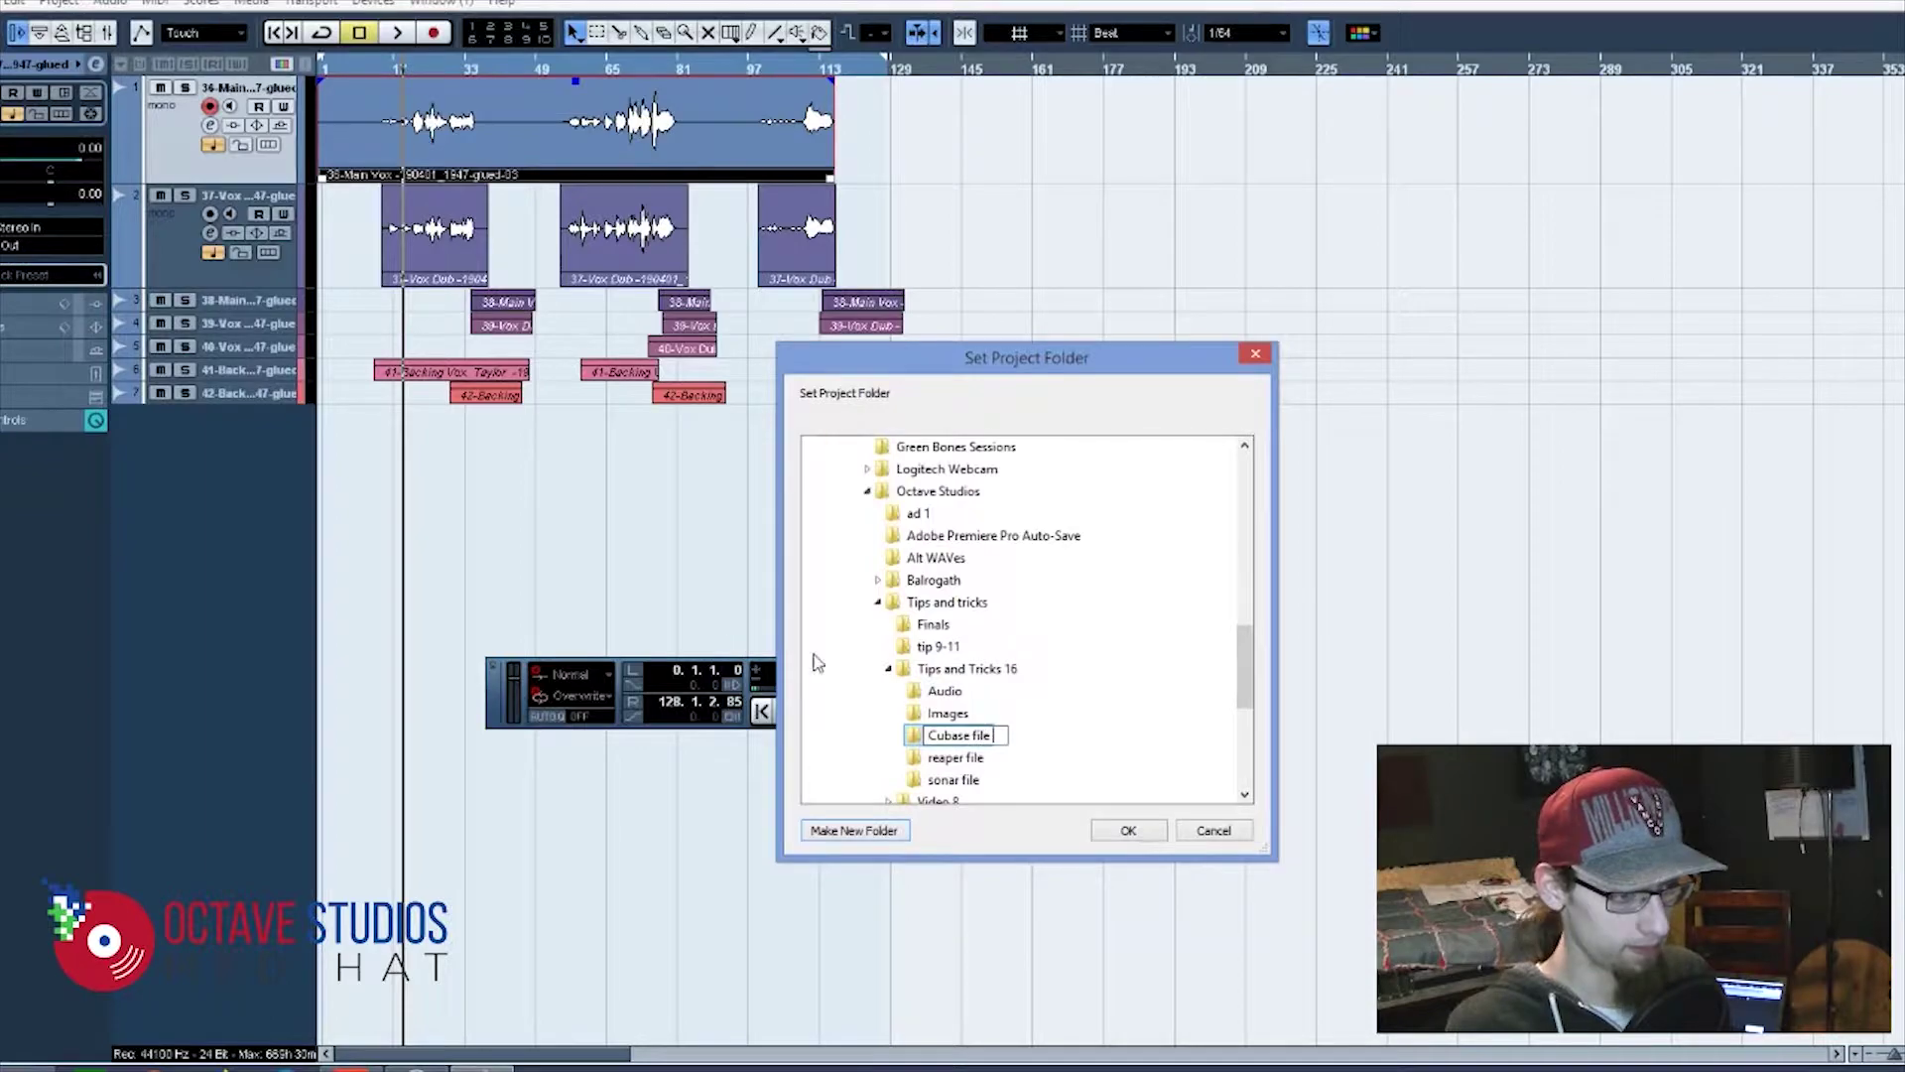
key(Return)
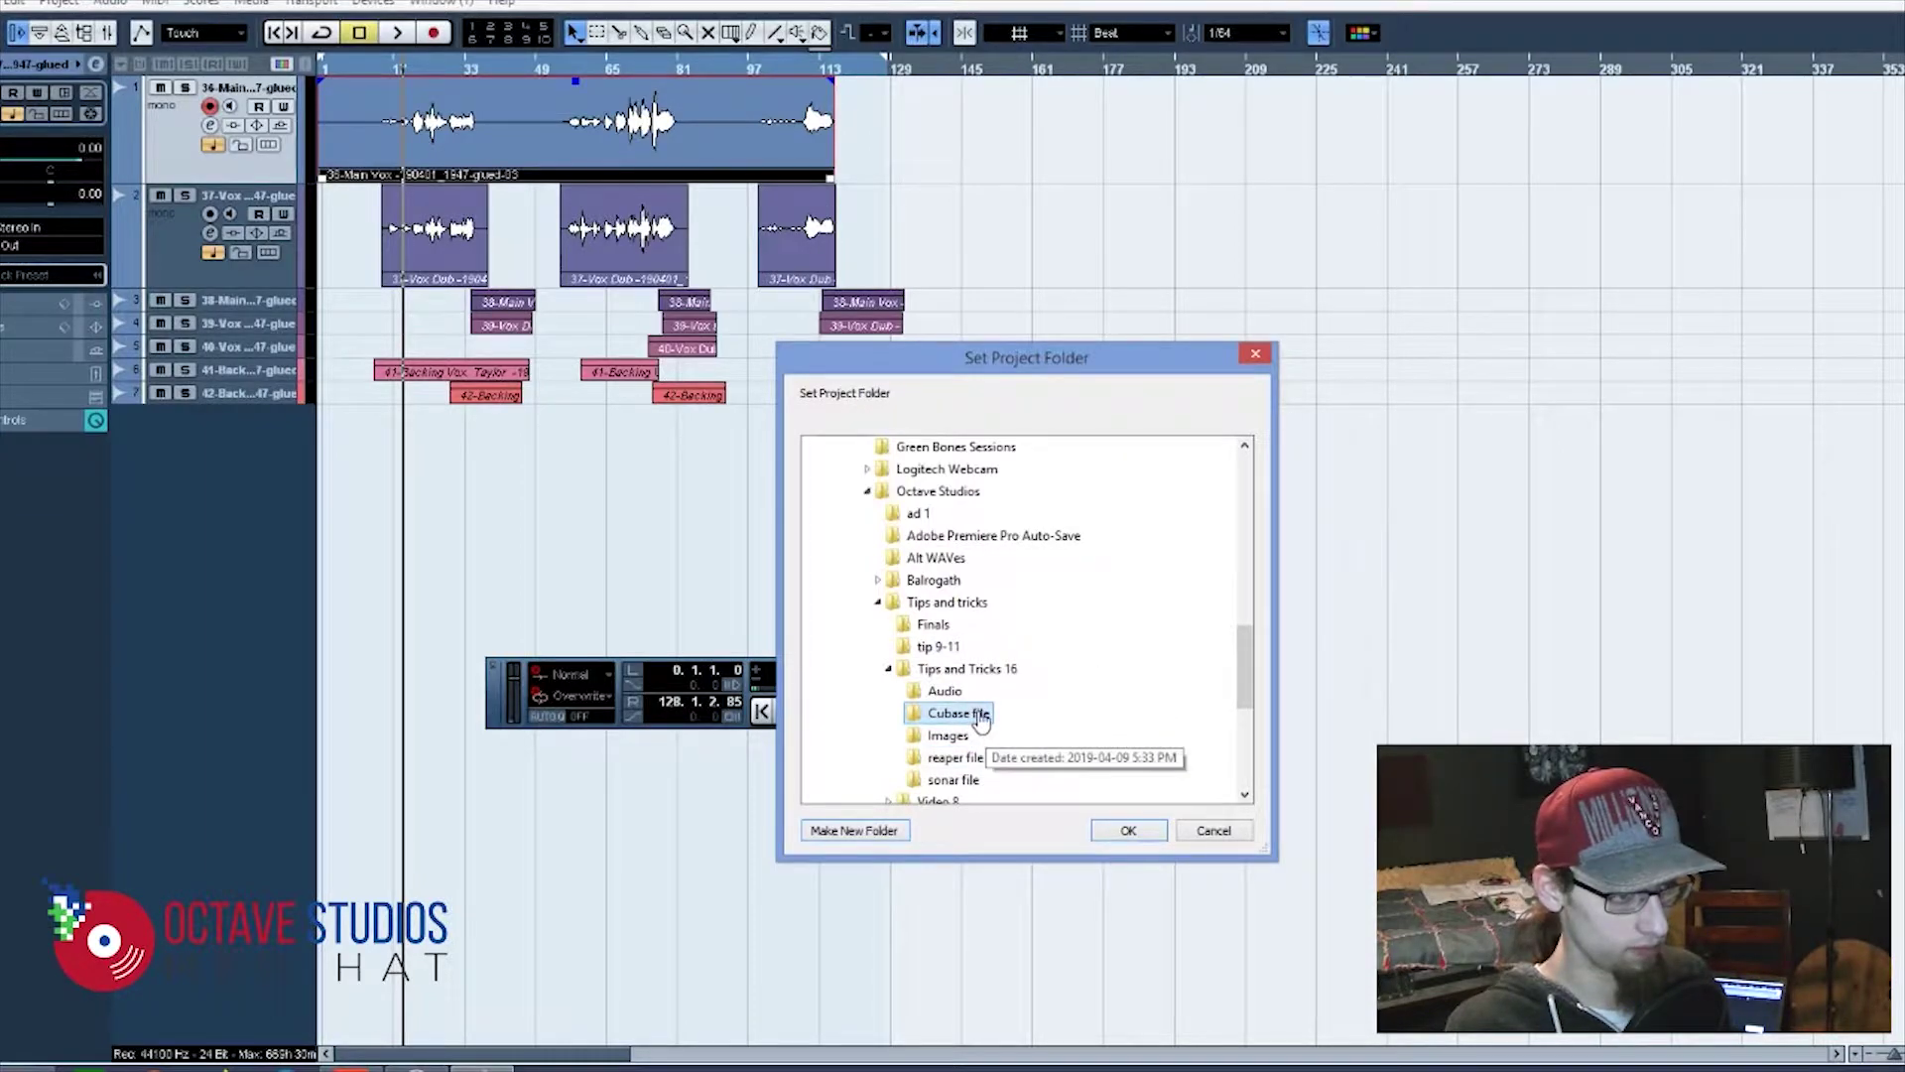
click(1129, 830)
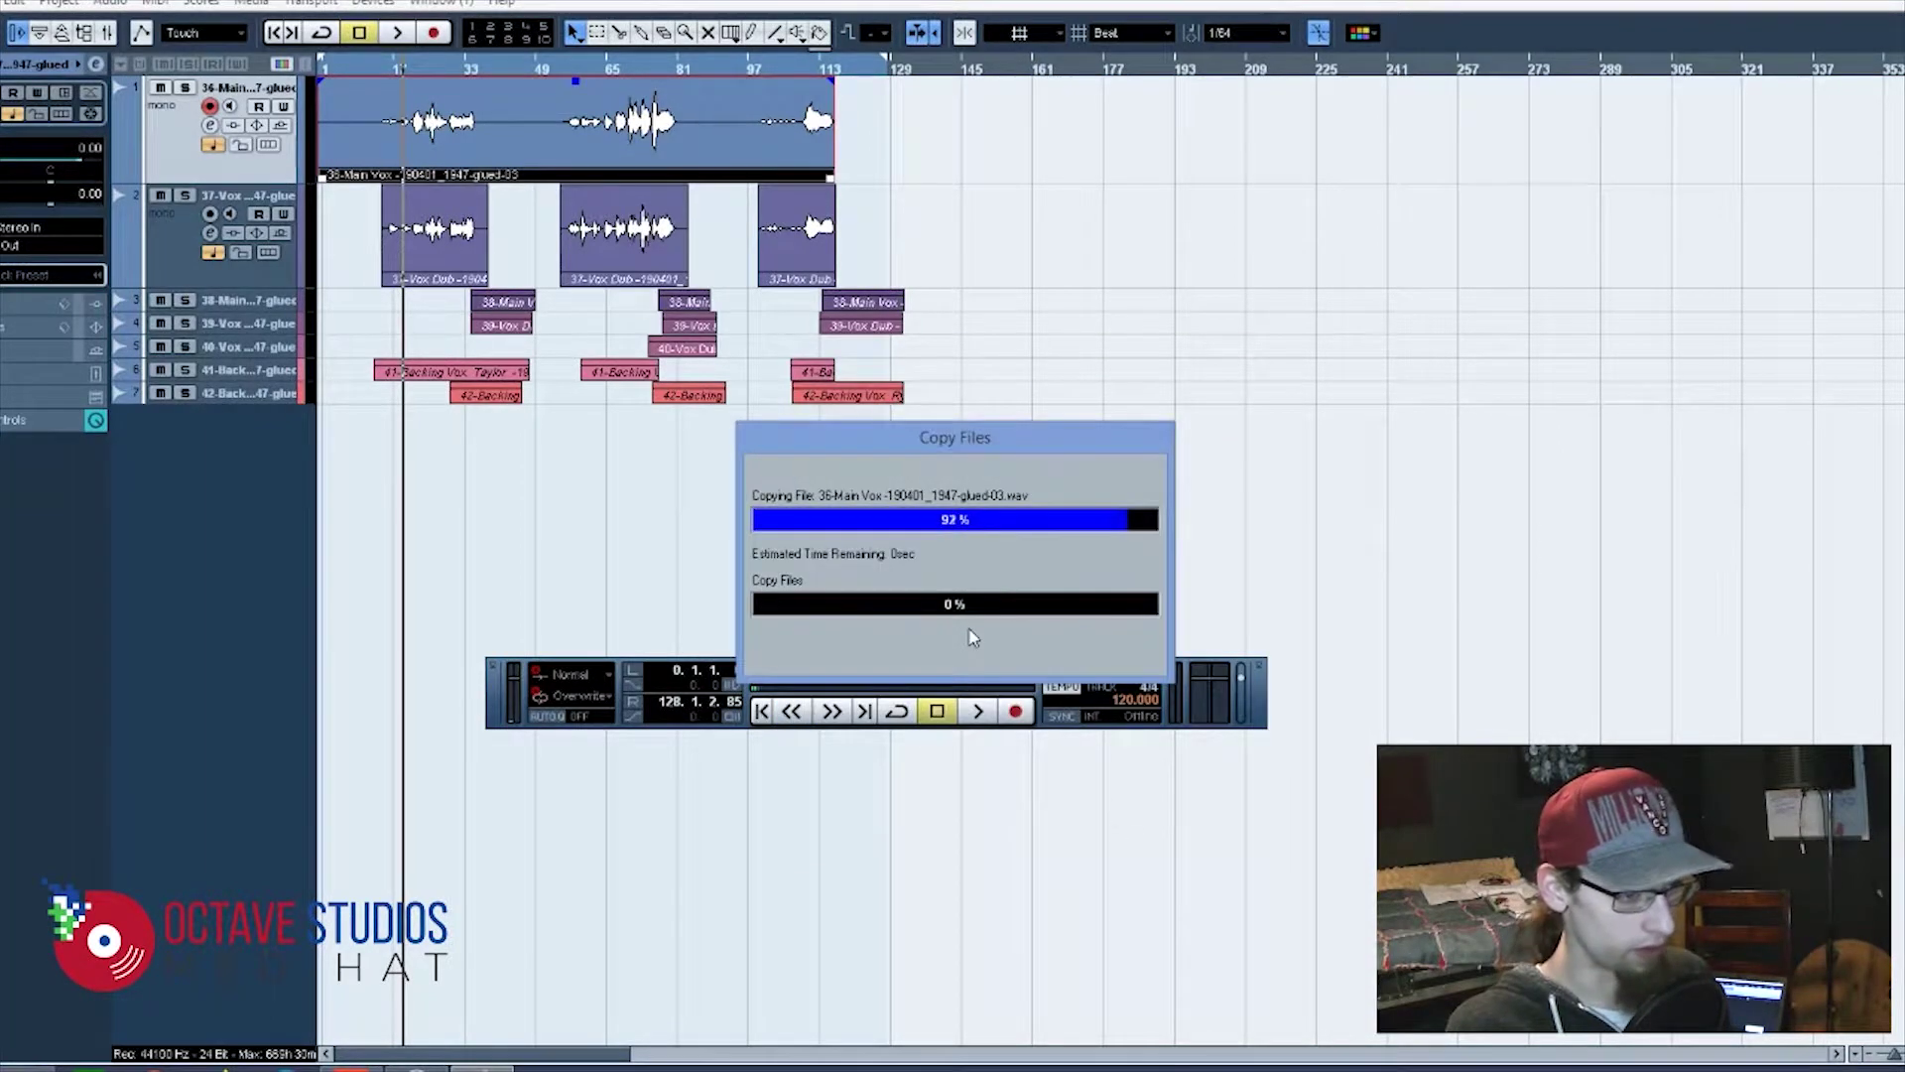
- Check the exported Main Vox audio in the Media folder inside Cubase file and close the folder window
click(226, 1069)
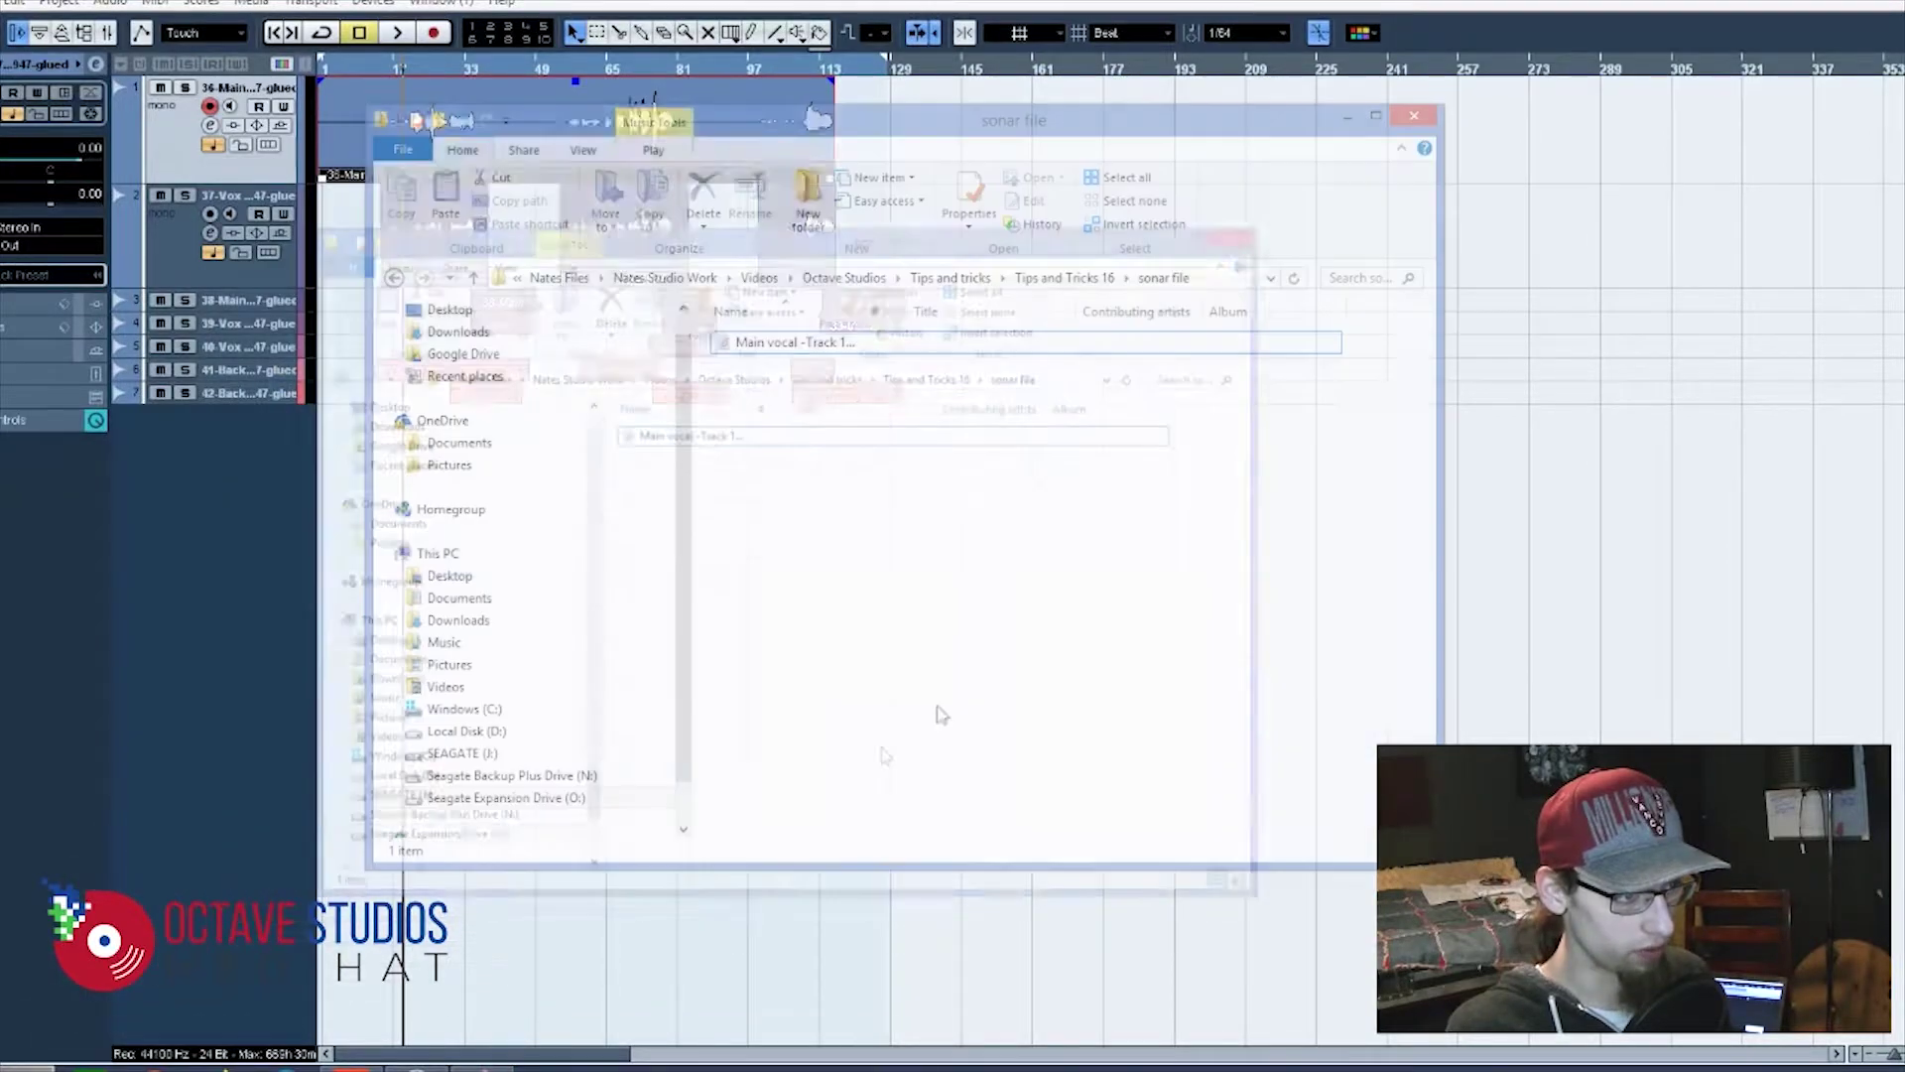
click(1058, 279)
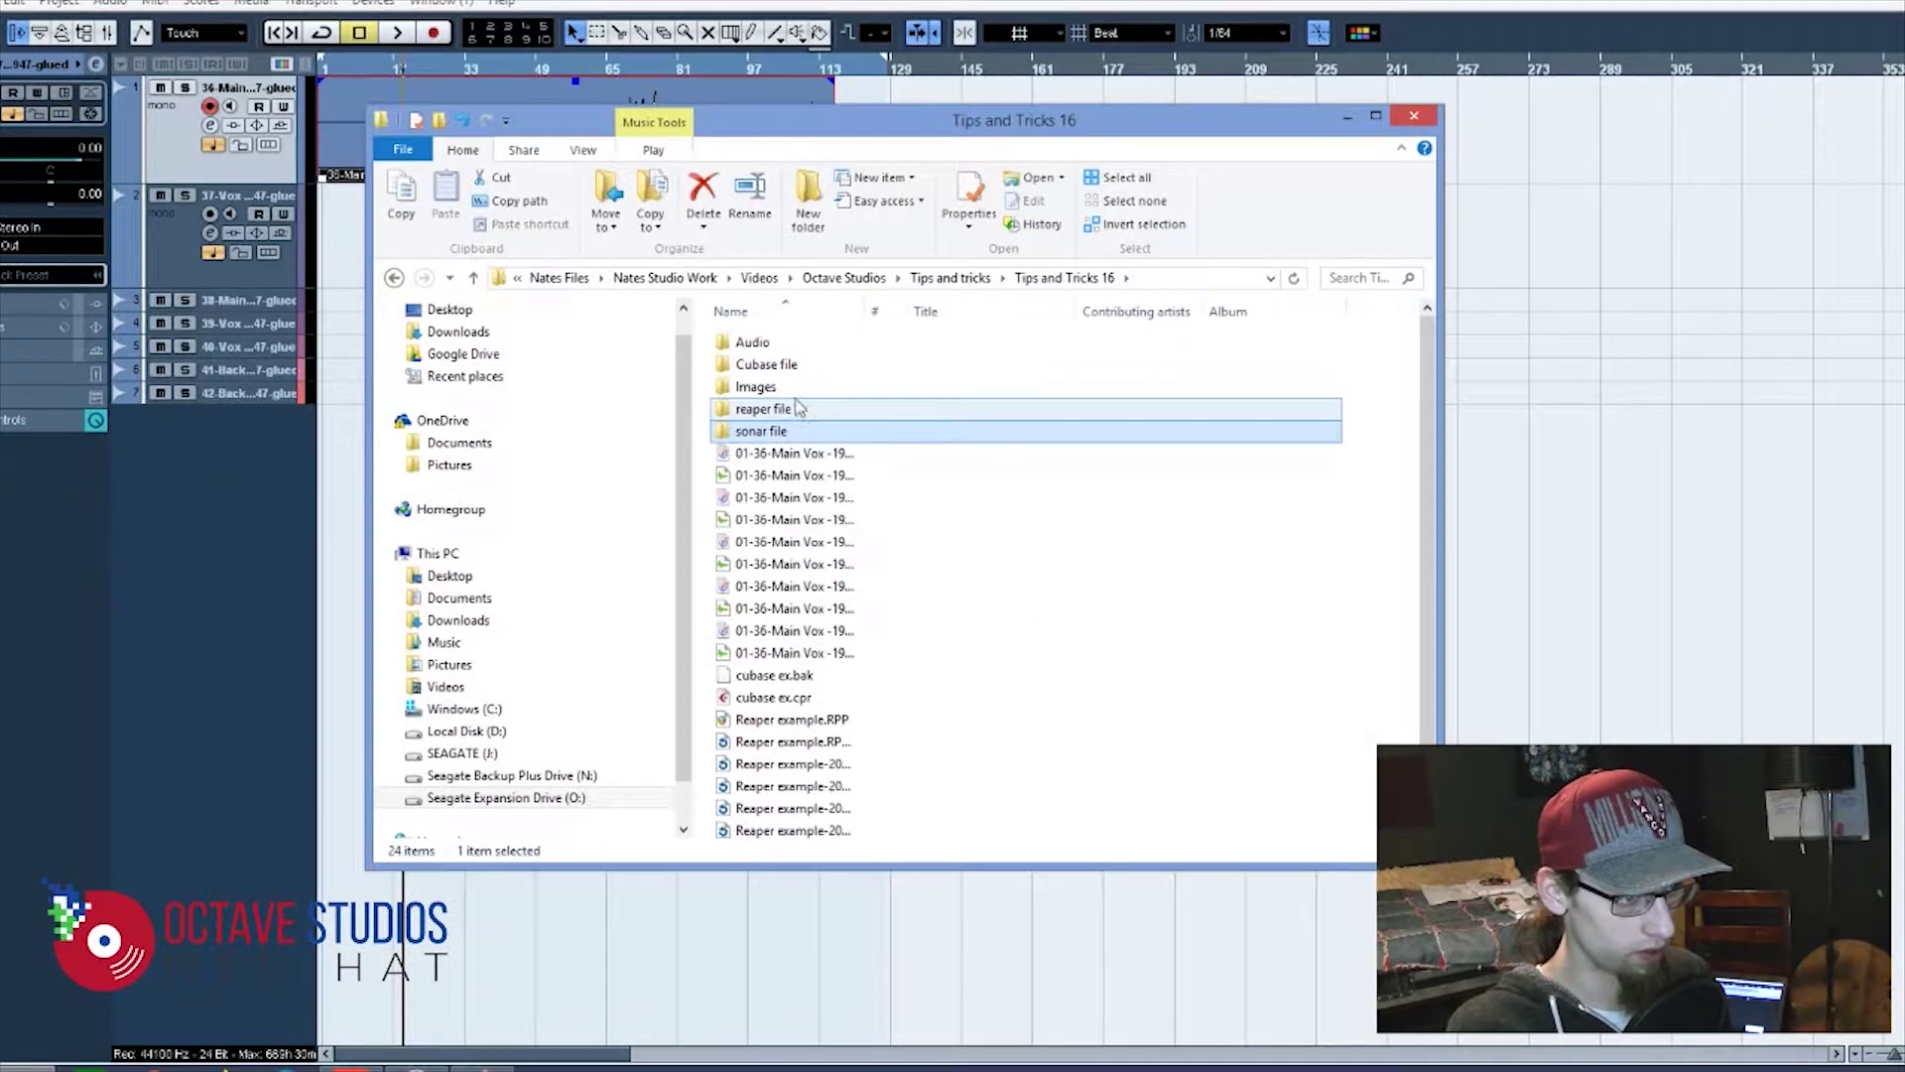
double_click(792, 357)
double_click(791, 347)
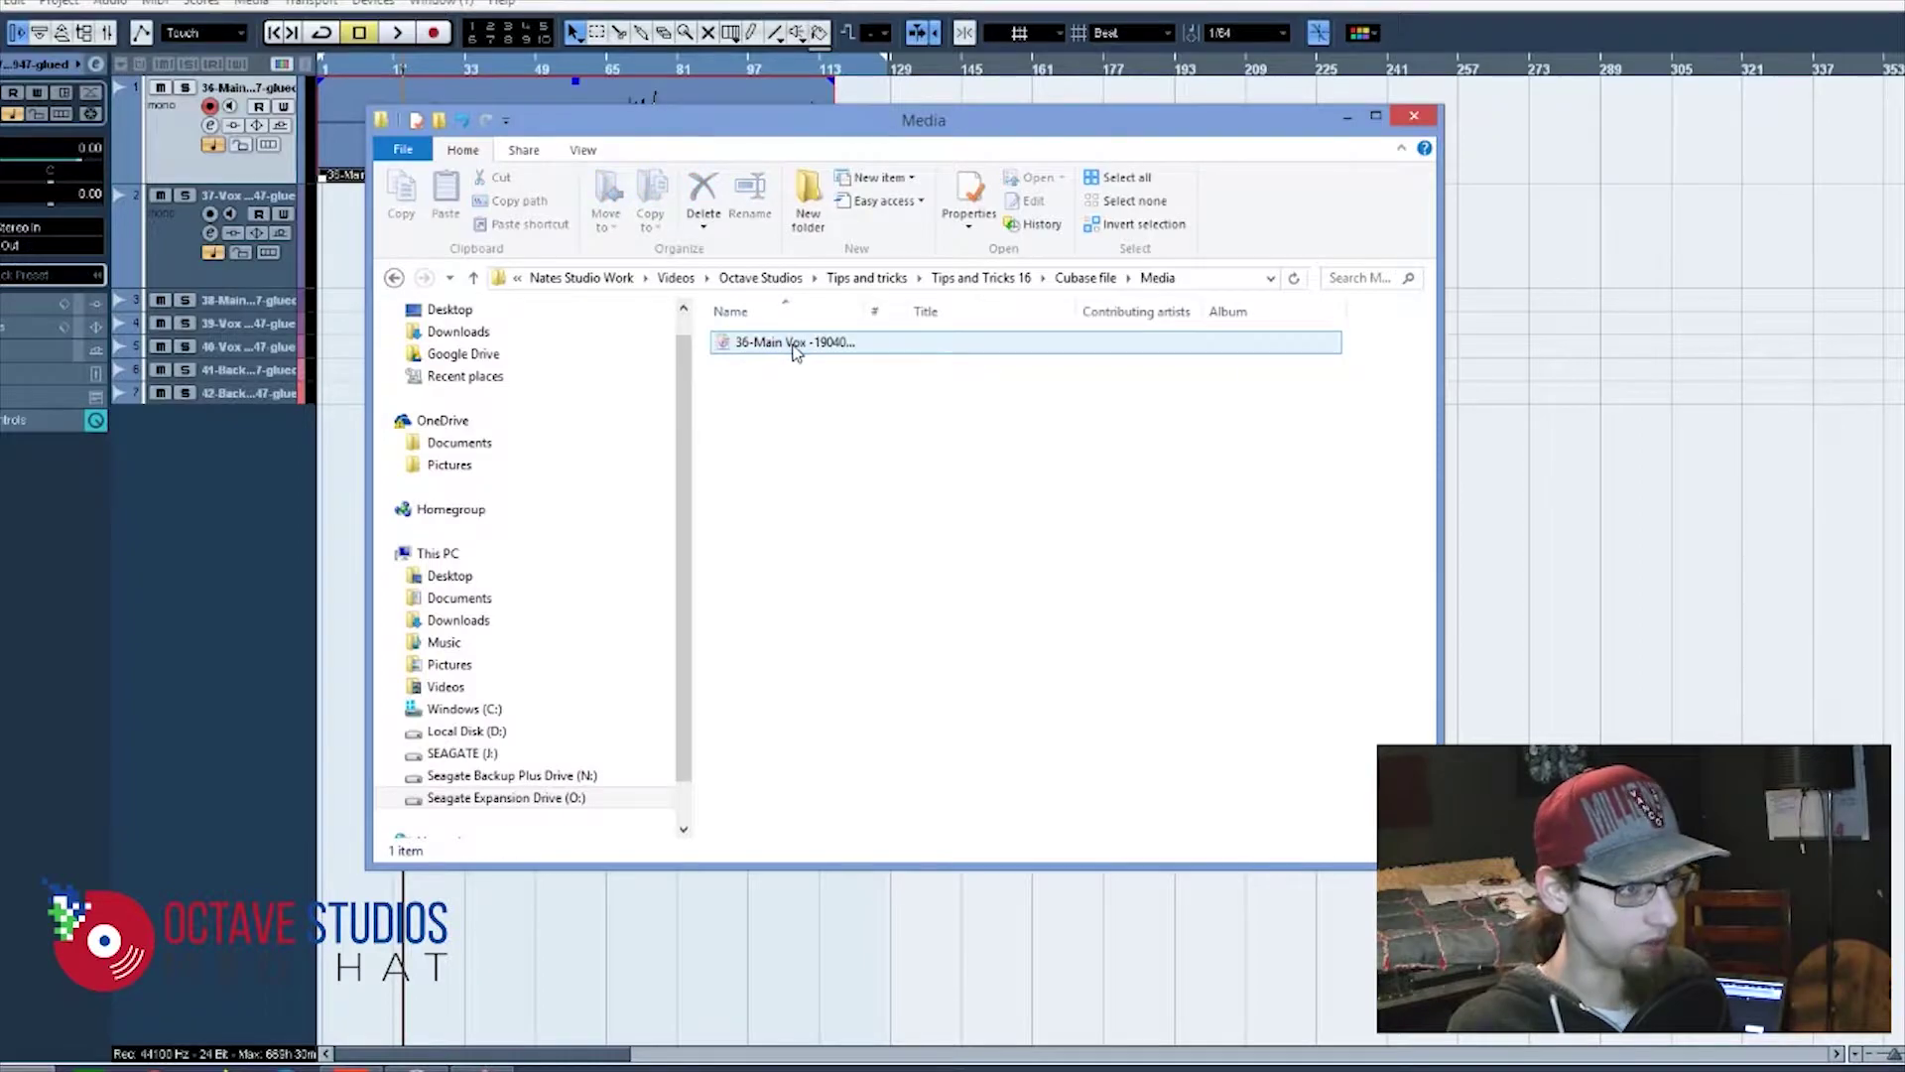
click(791, 344)
click(1413, 115)
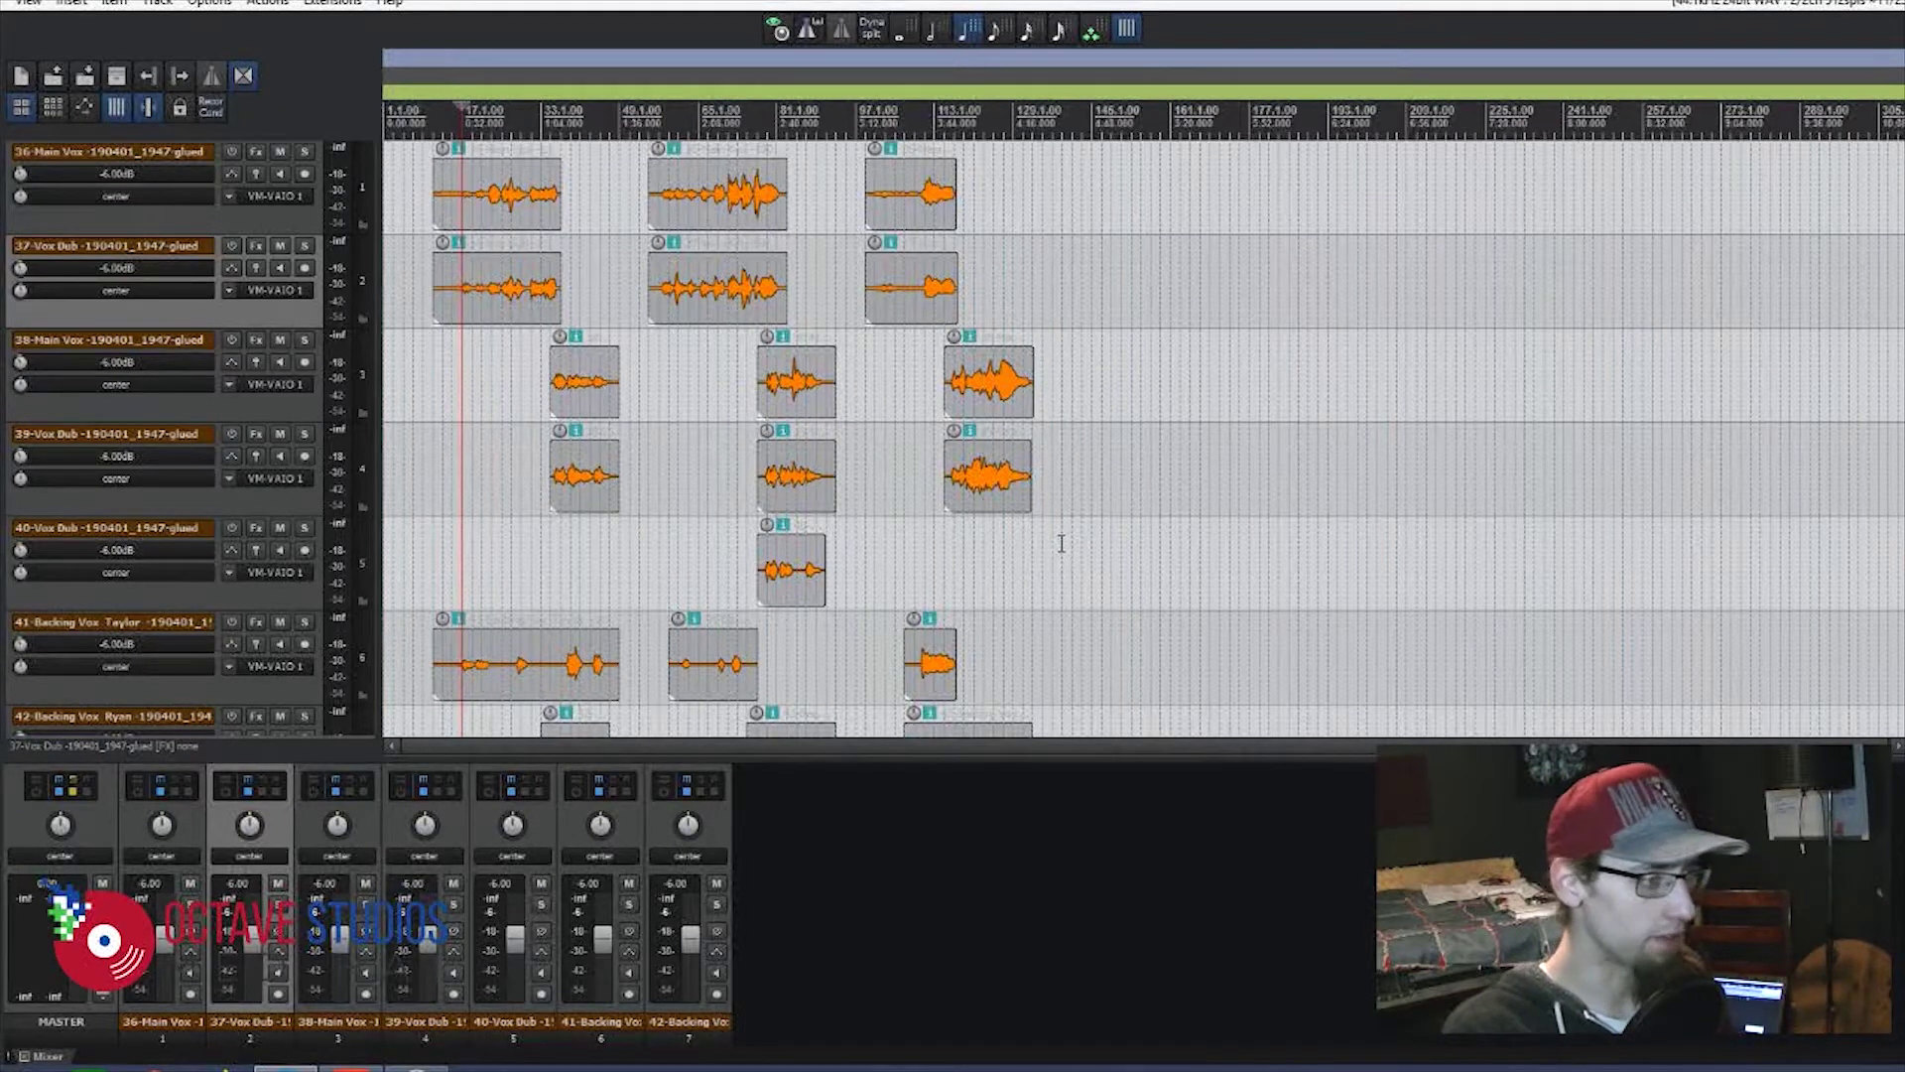
- In REAPER, insert three new empty tracks, move them above the 36-Main Vox track, and select the first one
click(64, 153)
key(ctrl+t)
key(ctrl+t)
key(ctrl+t)
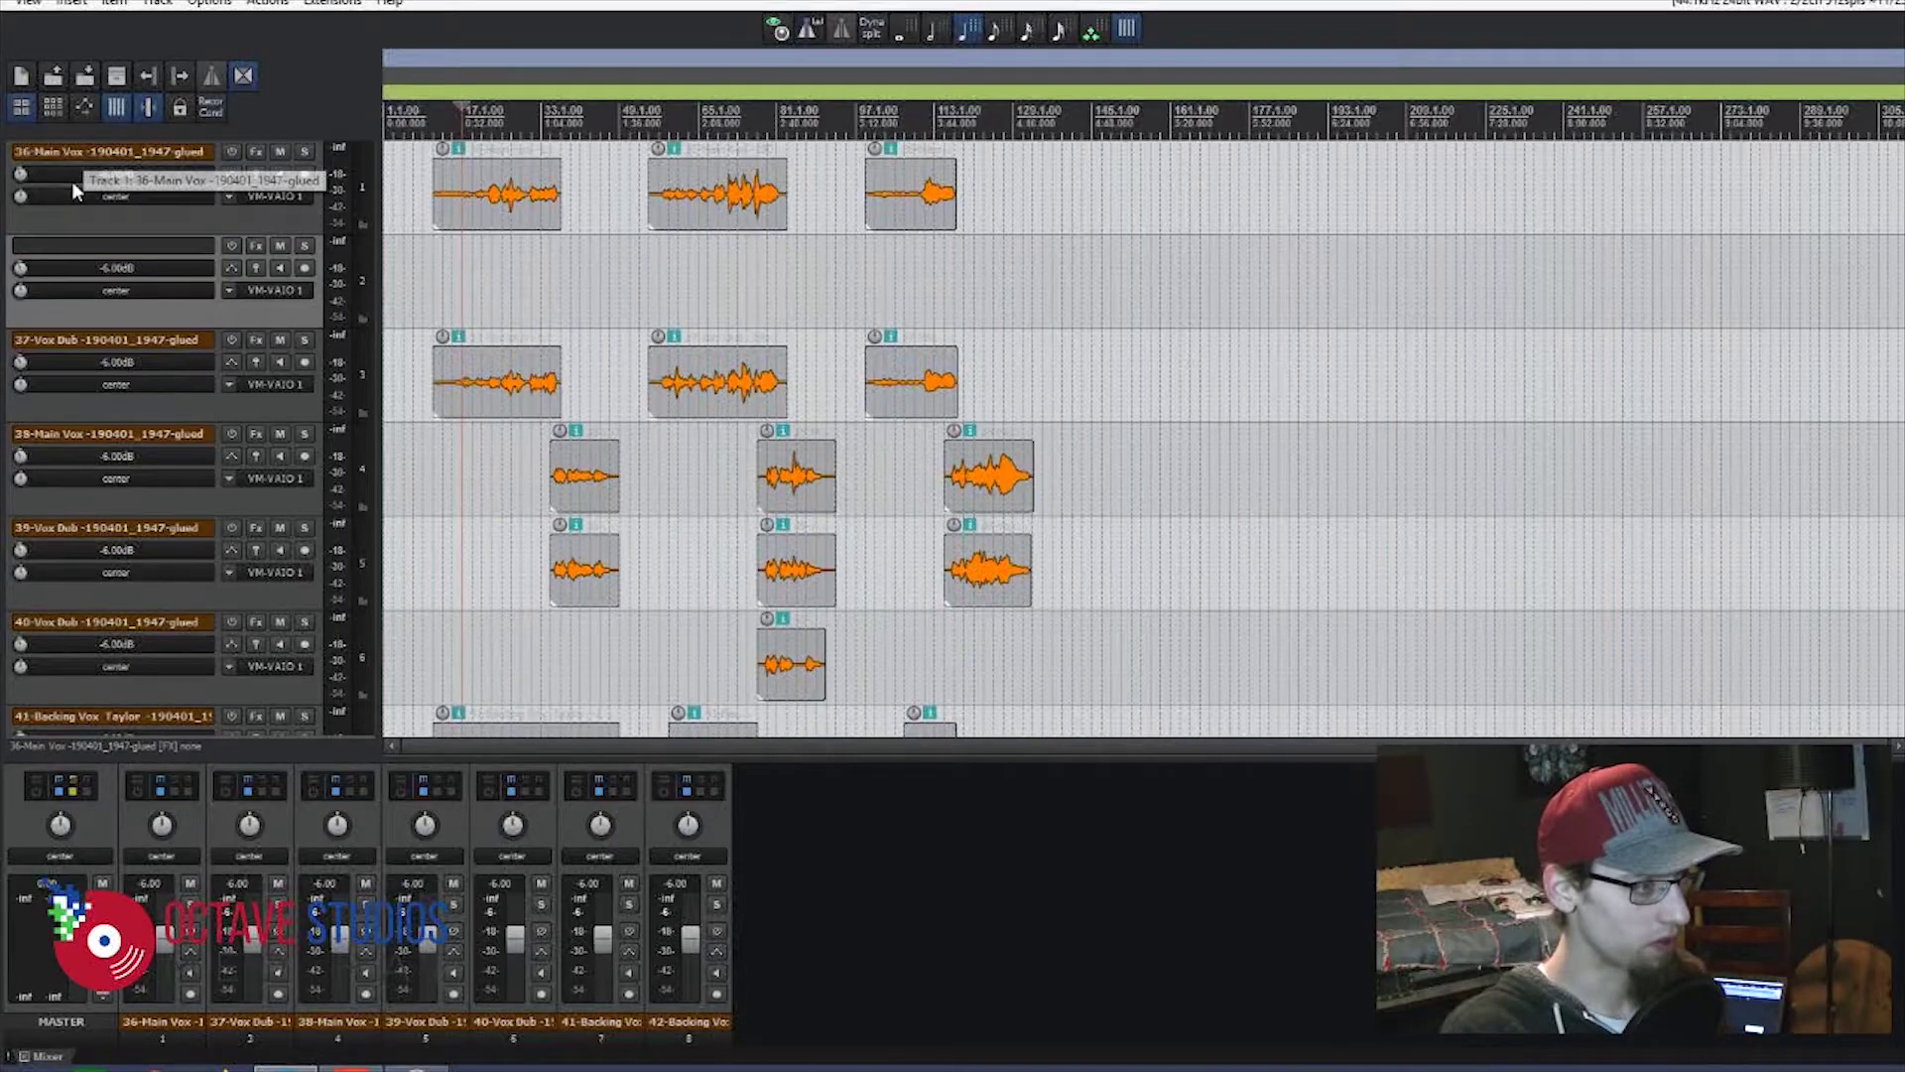
drag(110, 256, 105, 162)
scroll(334, 248, down, 3)
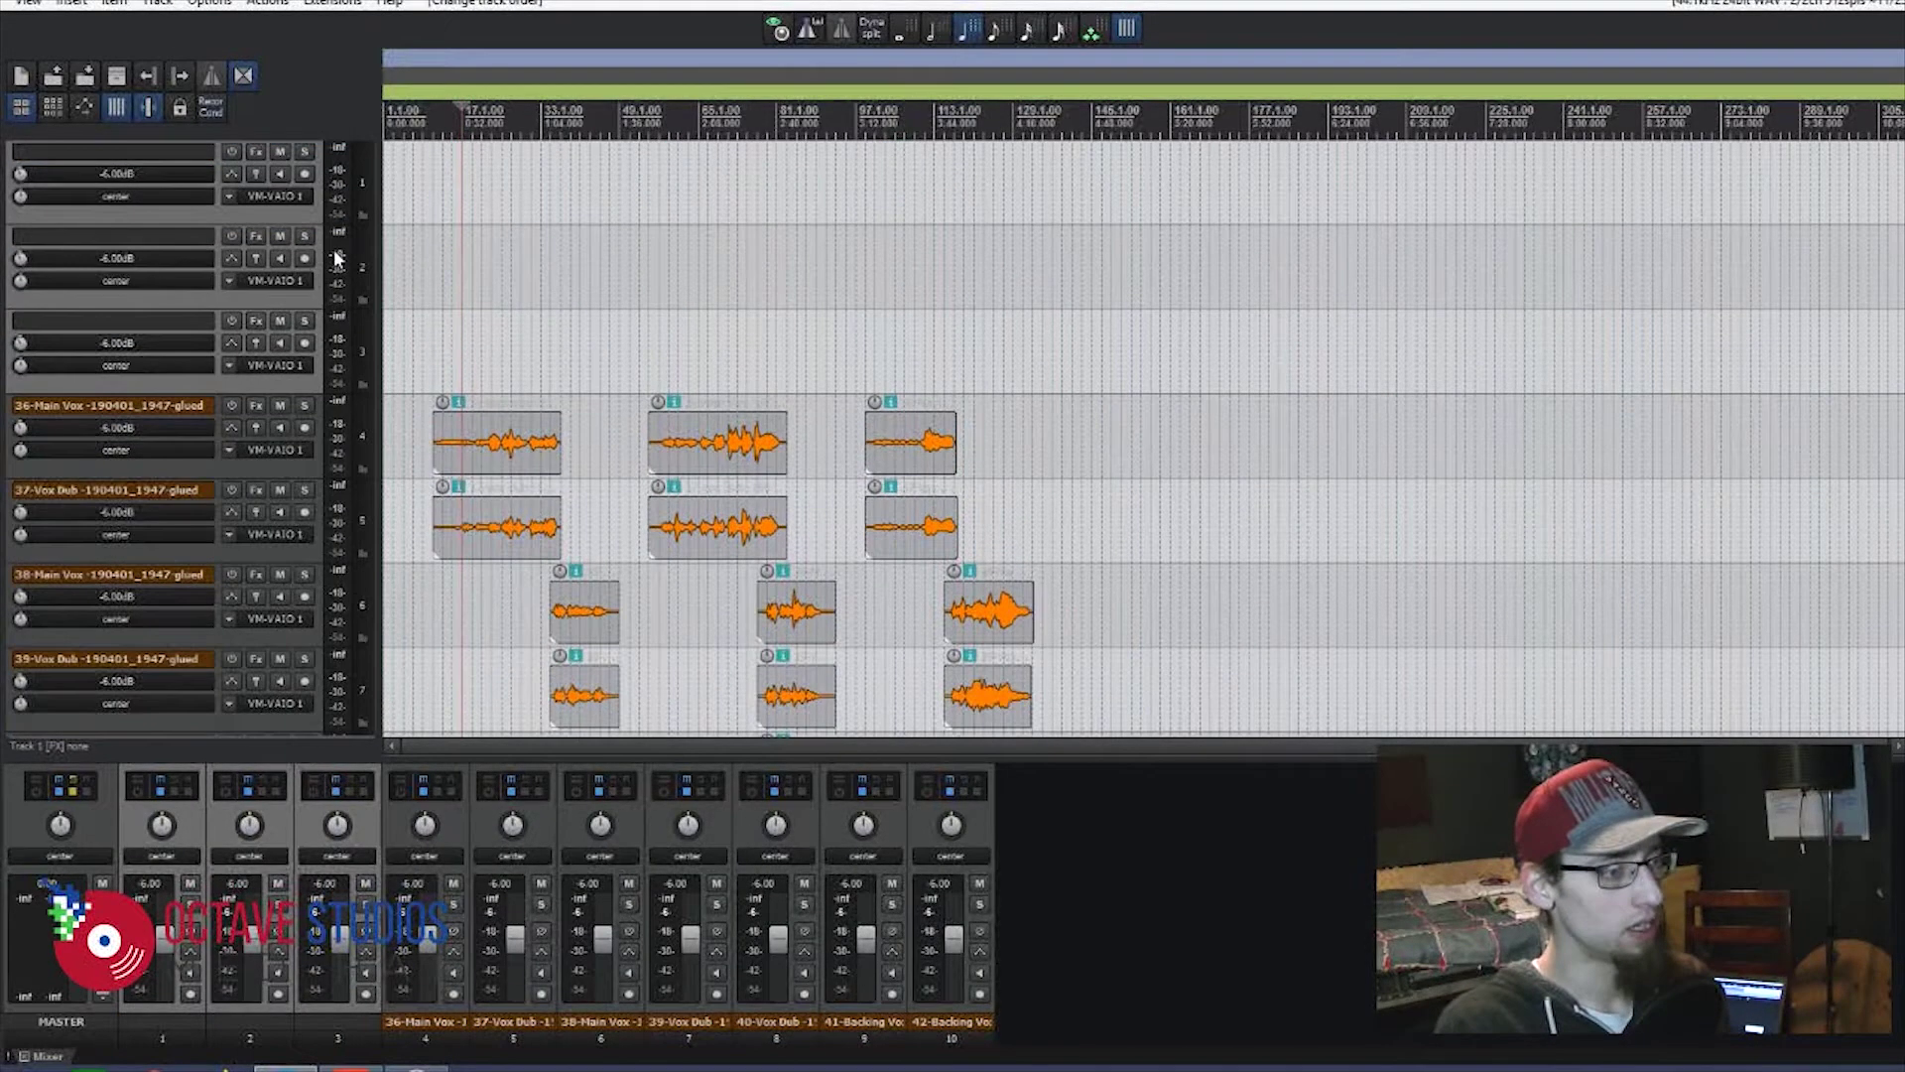
scroll(333, 250, down, 2)
click(151, 157)
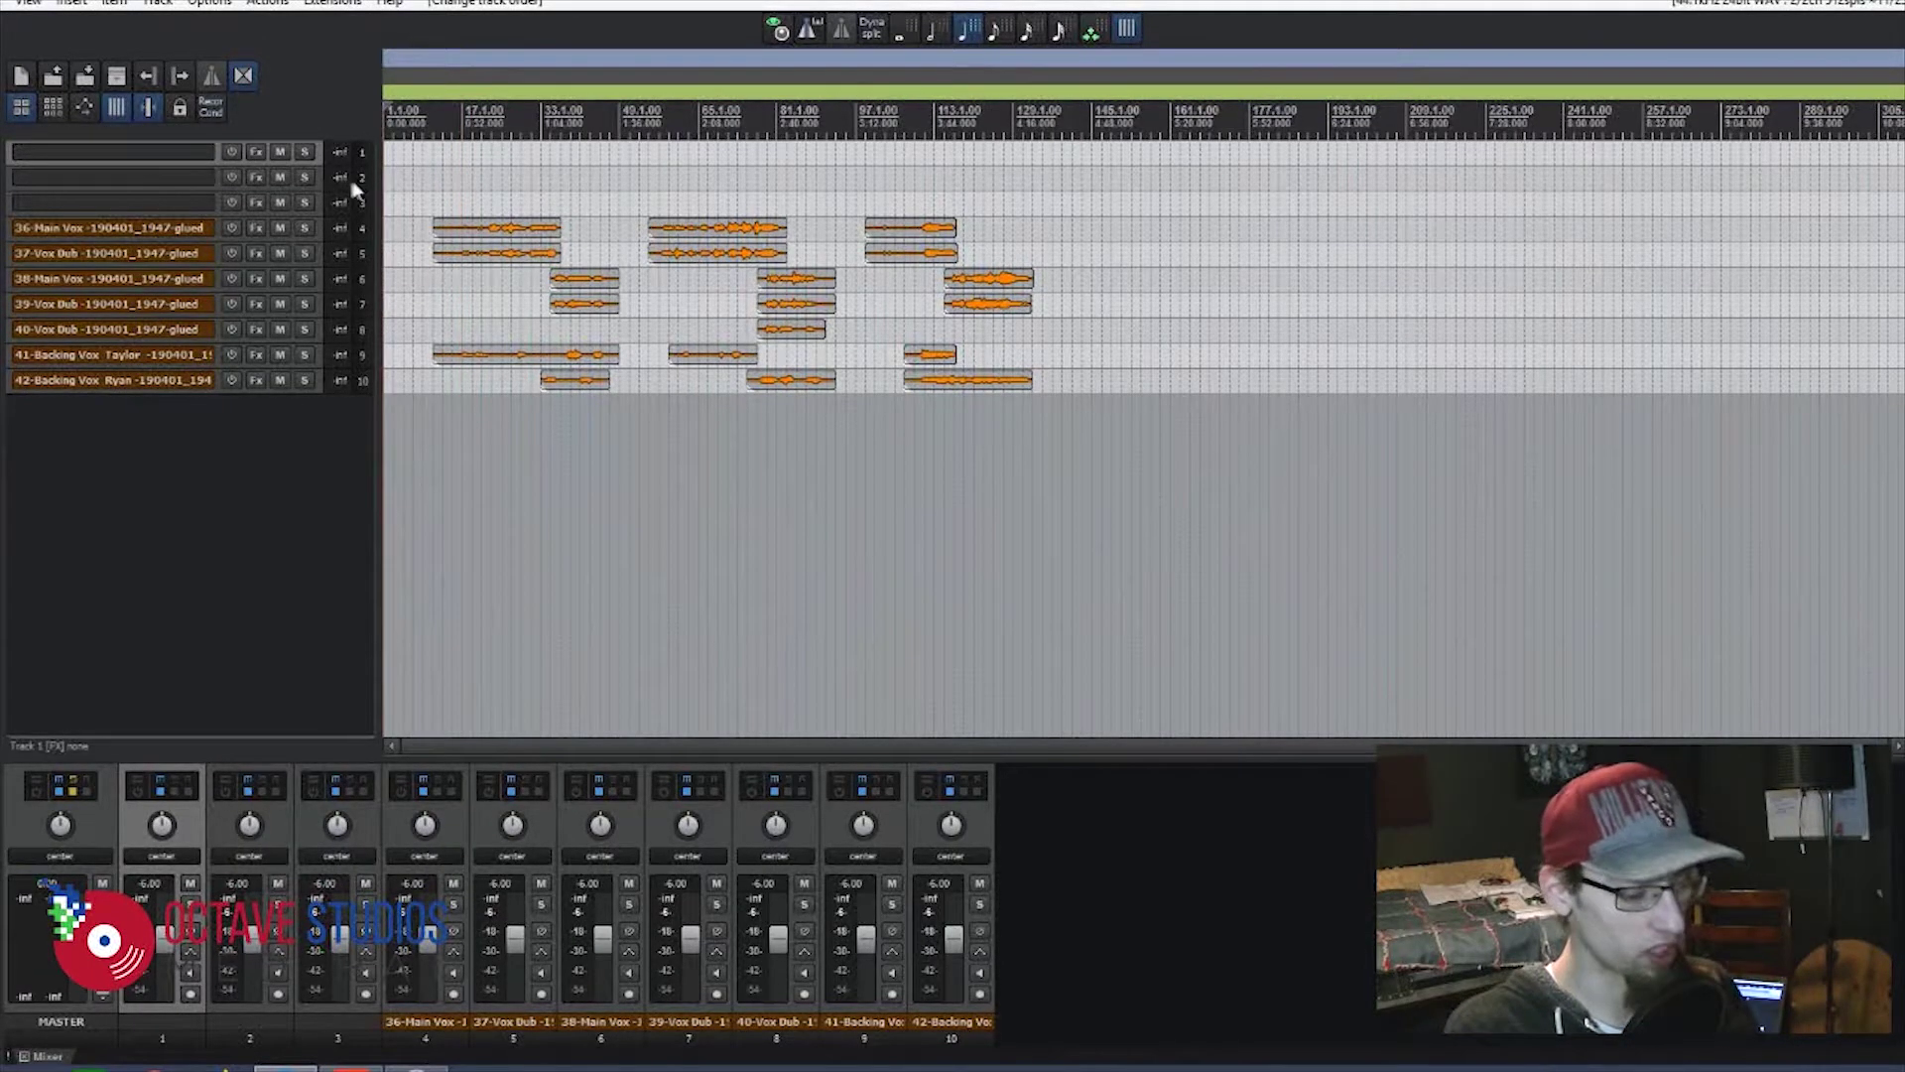
- Import the Main Vox file from the Cubase file Media folder onto the first track and compare it with the original vocals
key(Insert)
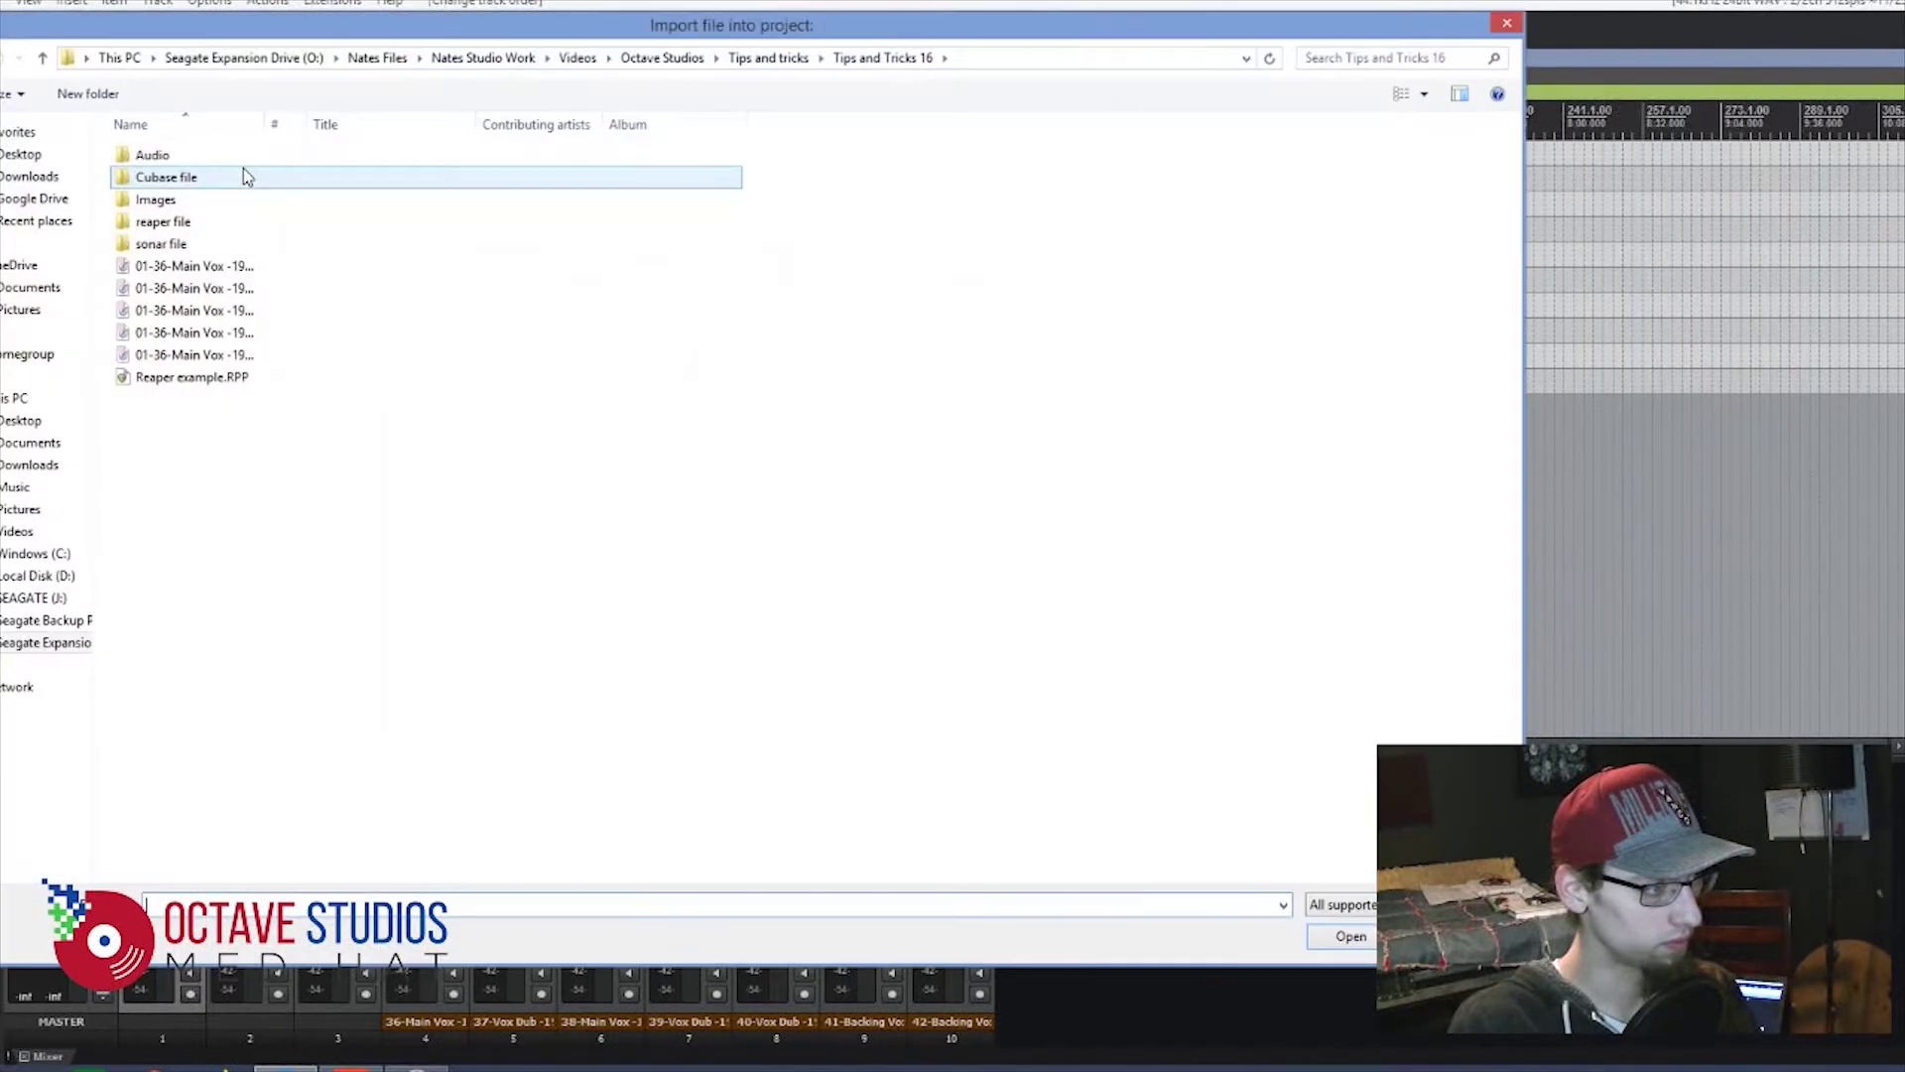
double_click(182, 179)
double_click(153, 156)
click(1345, 934)
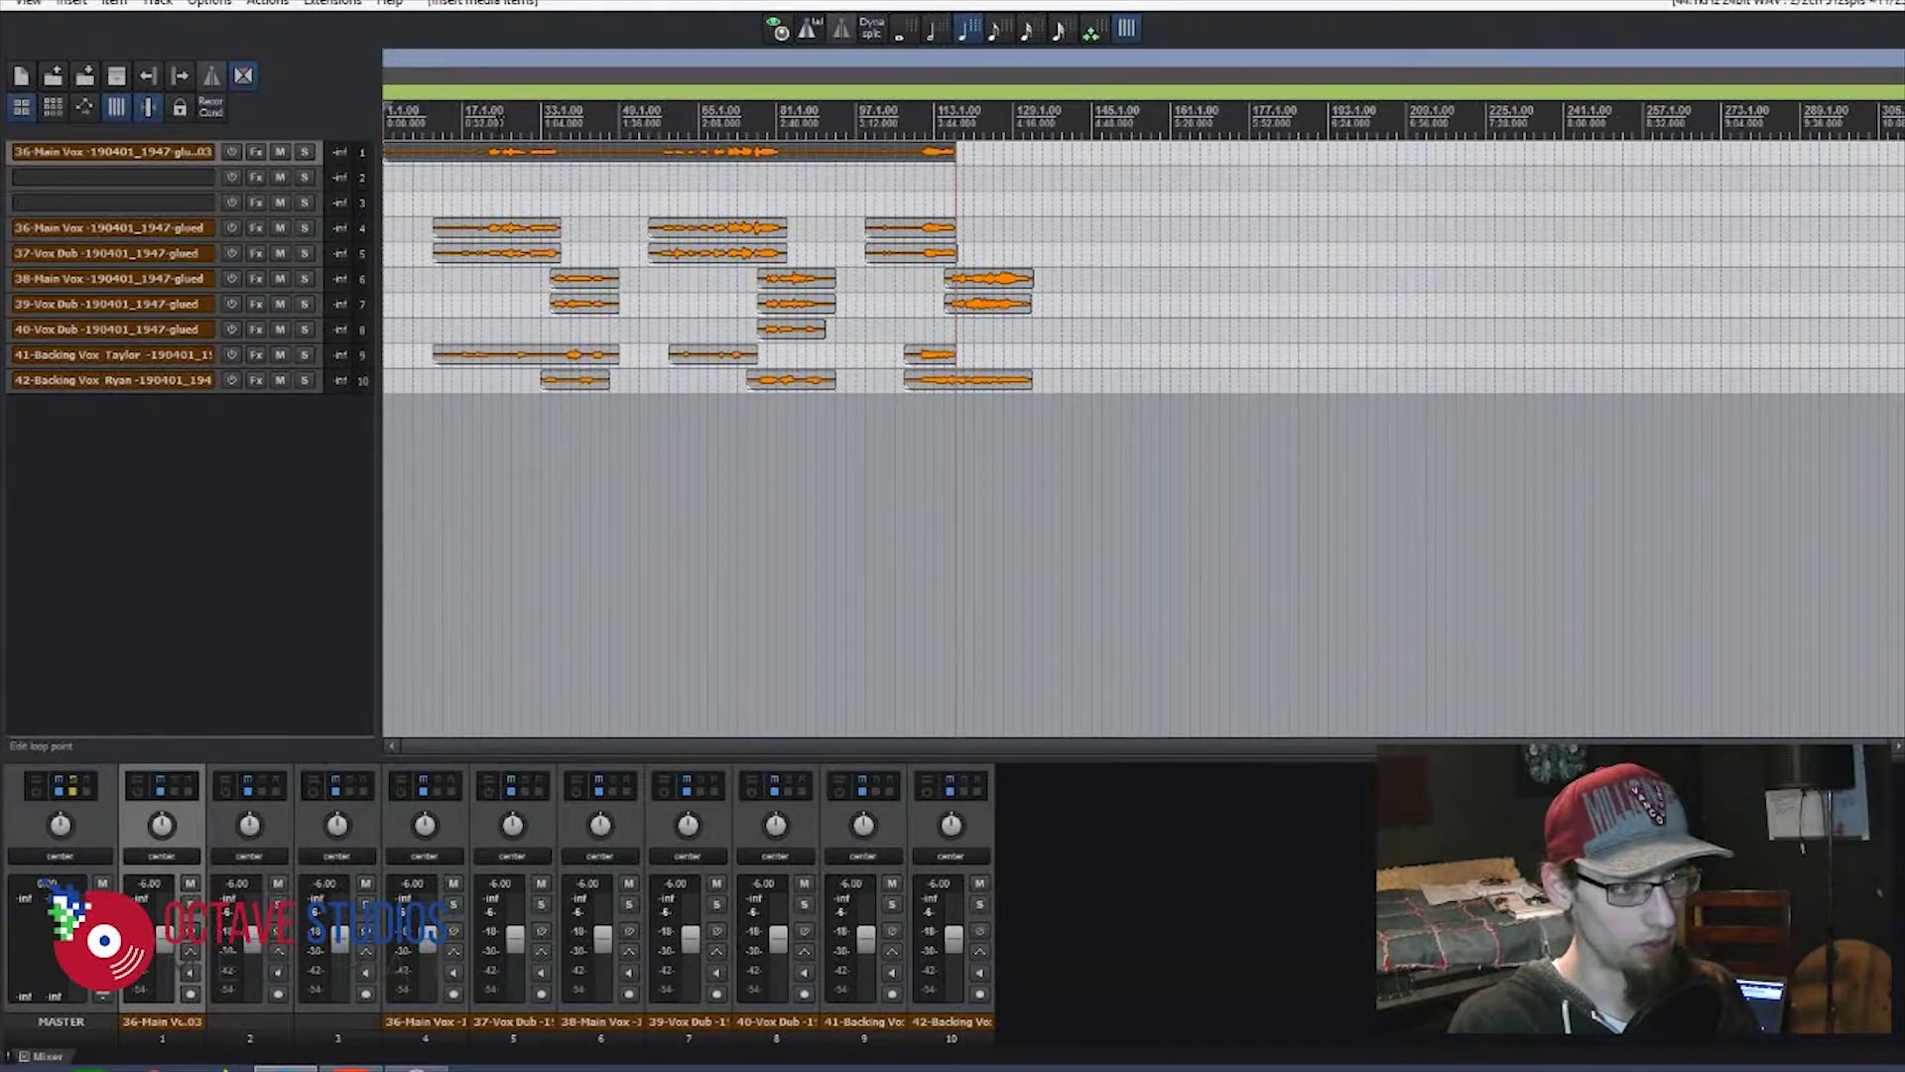
click(510, 123)
scroll(784, 417, up, 6)
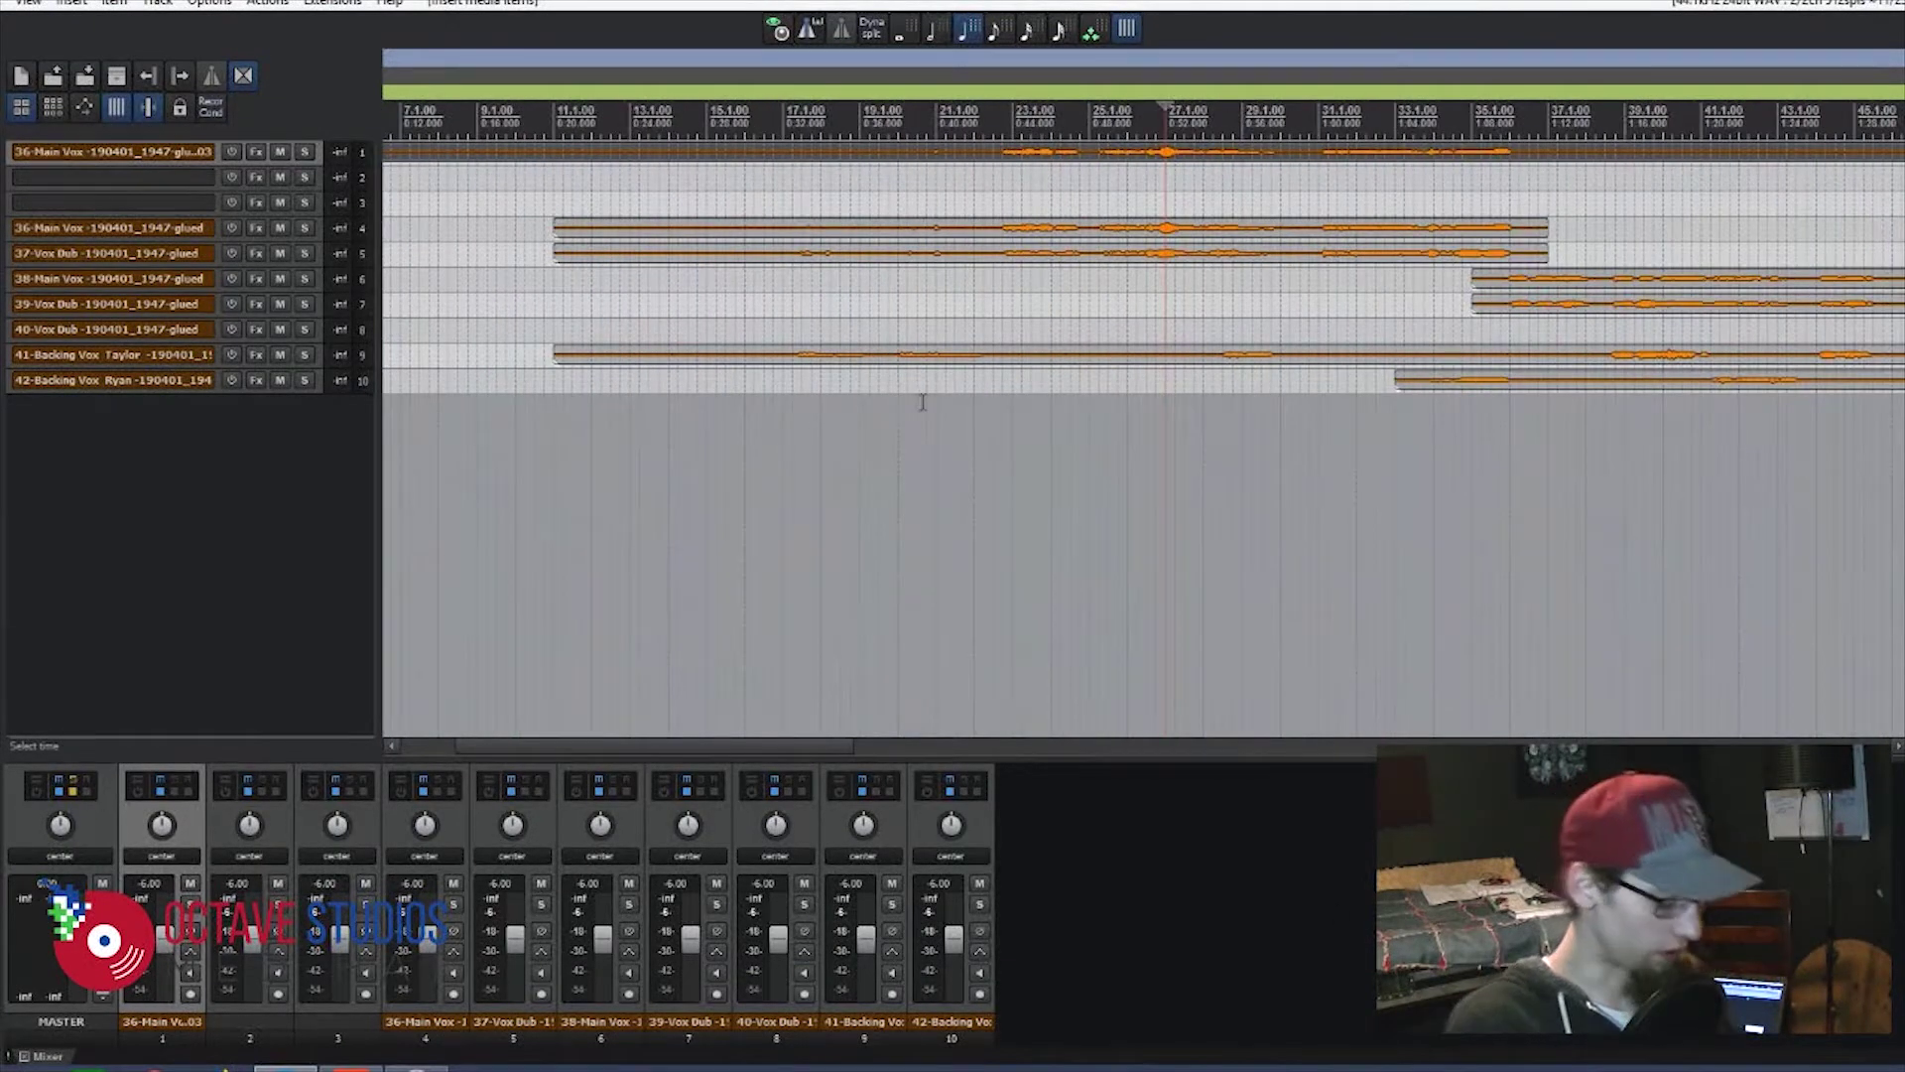
scroll(921, 401, down, 8)
- Rename the first track "Cubase Example" and the second track "Sonar Example"
double_click(104, 150)
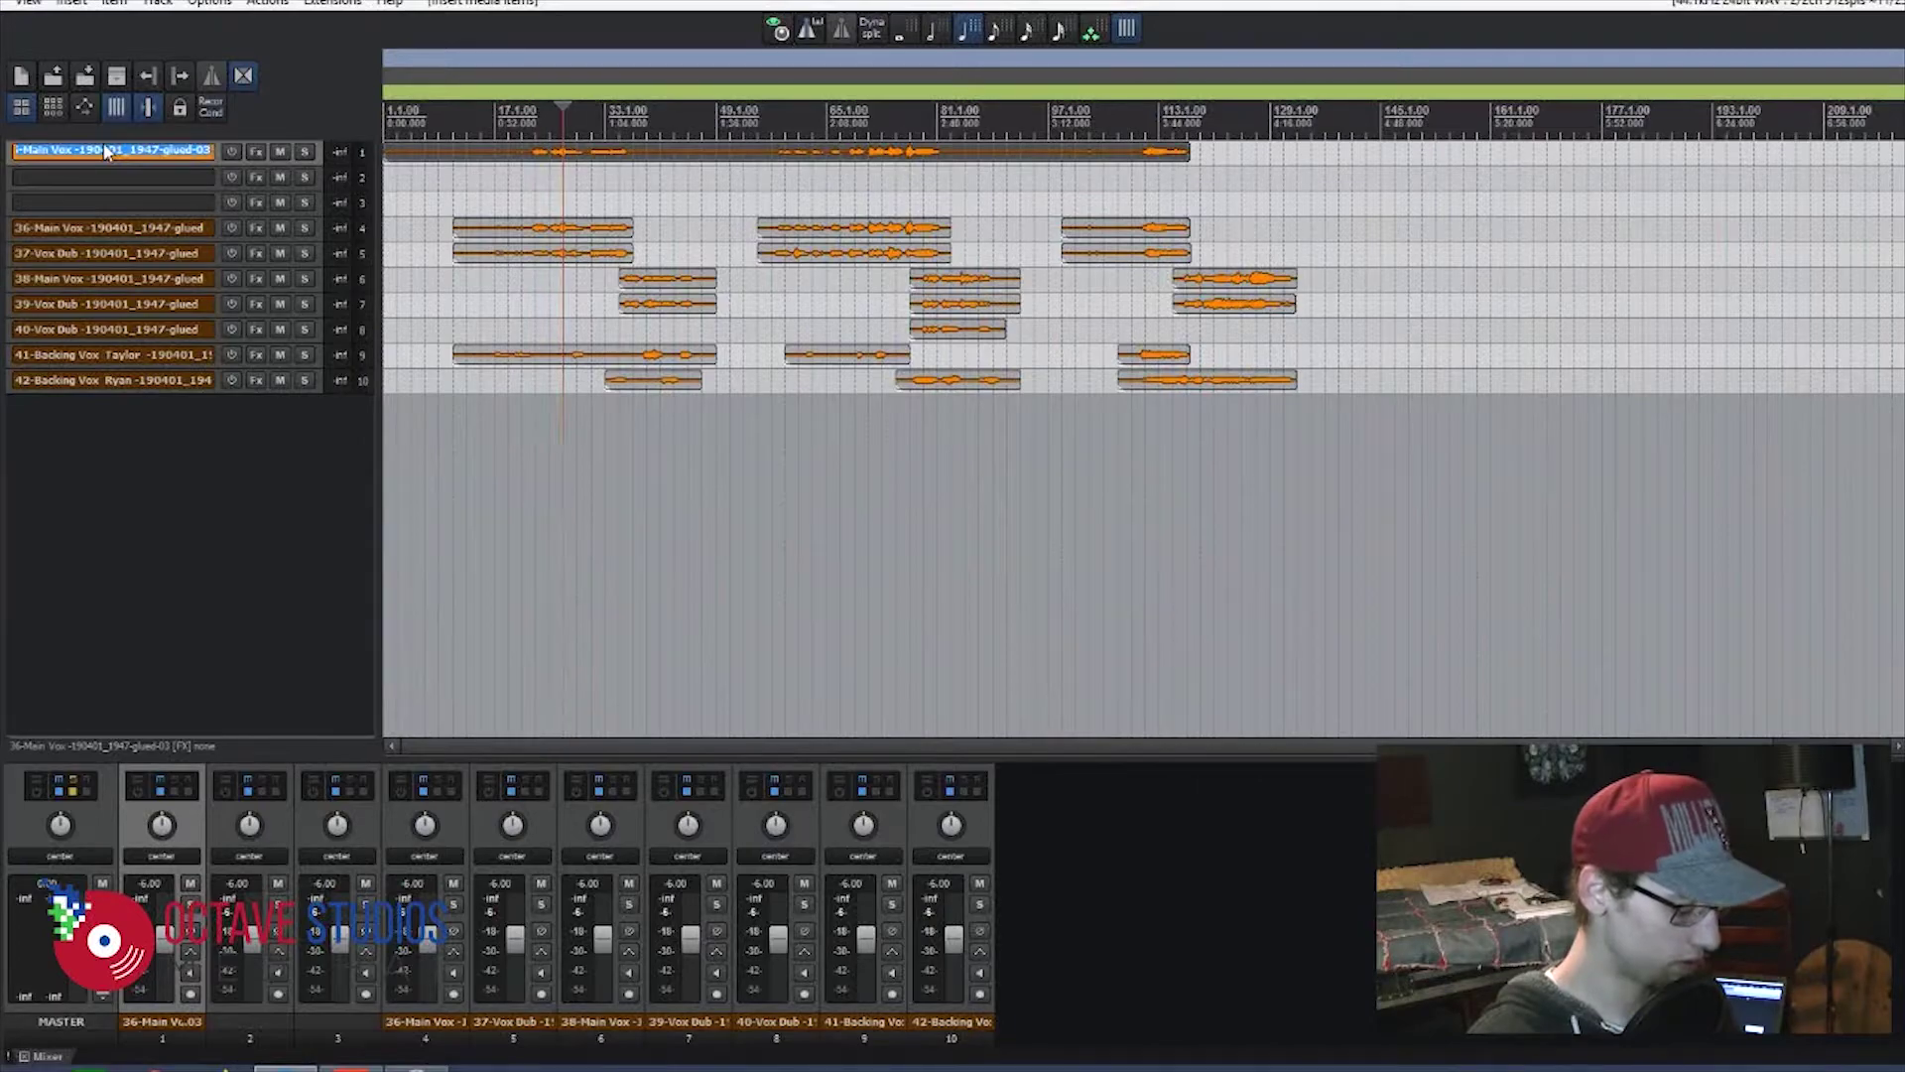
text(C)
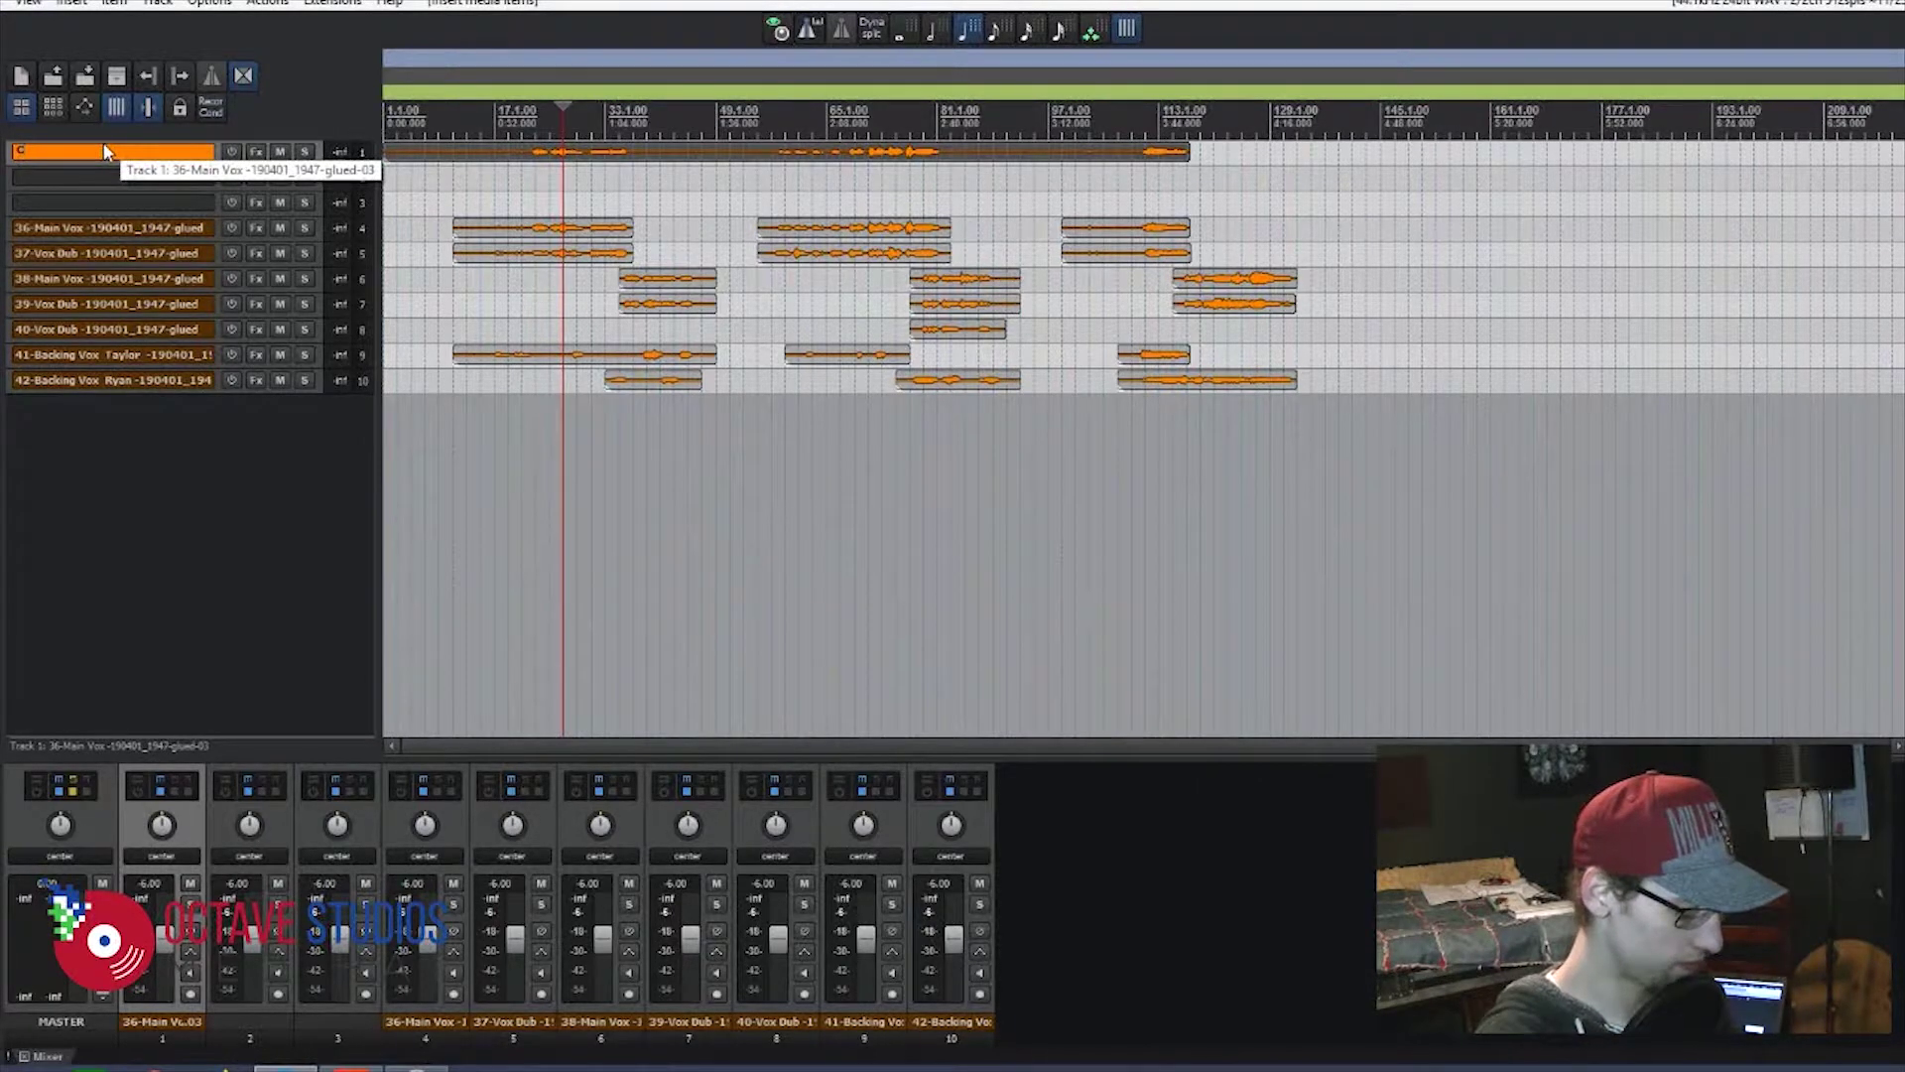
text(ubase Example)
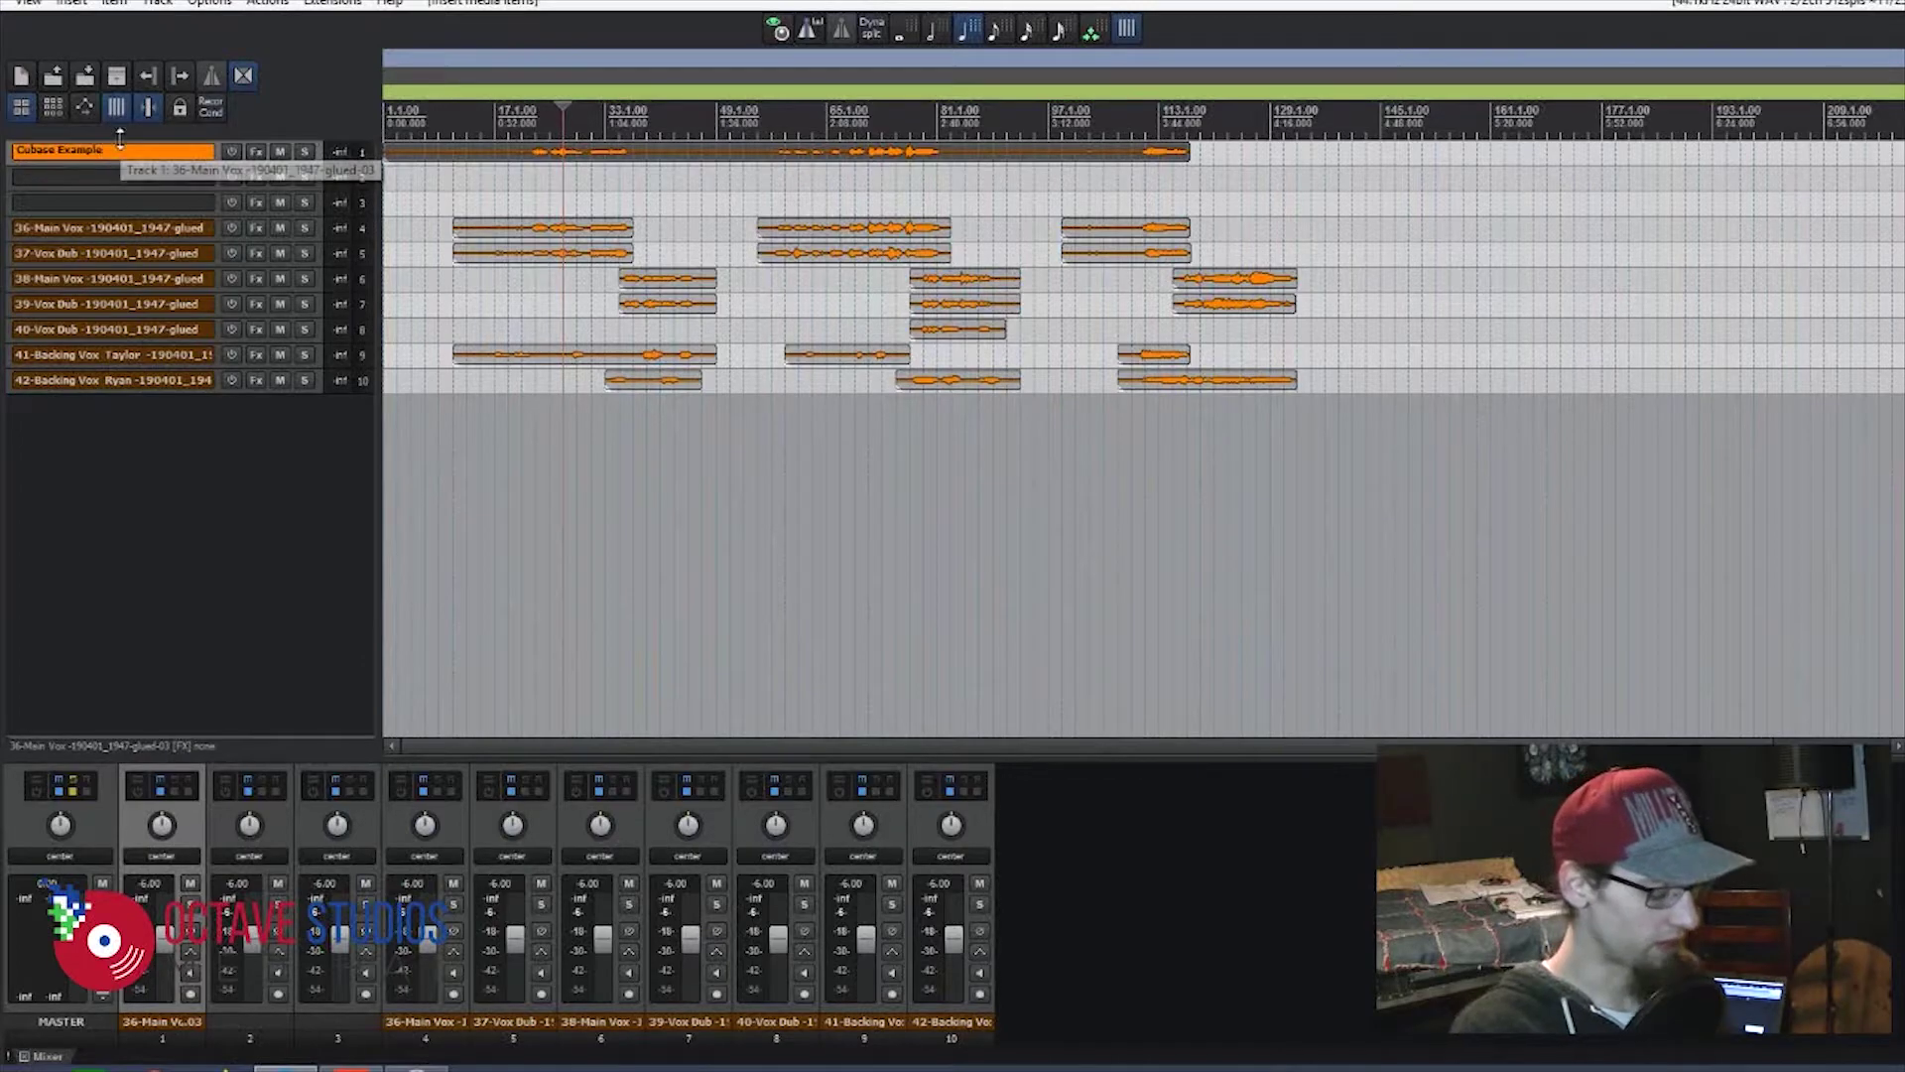
double_click(77, 178)
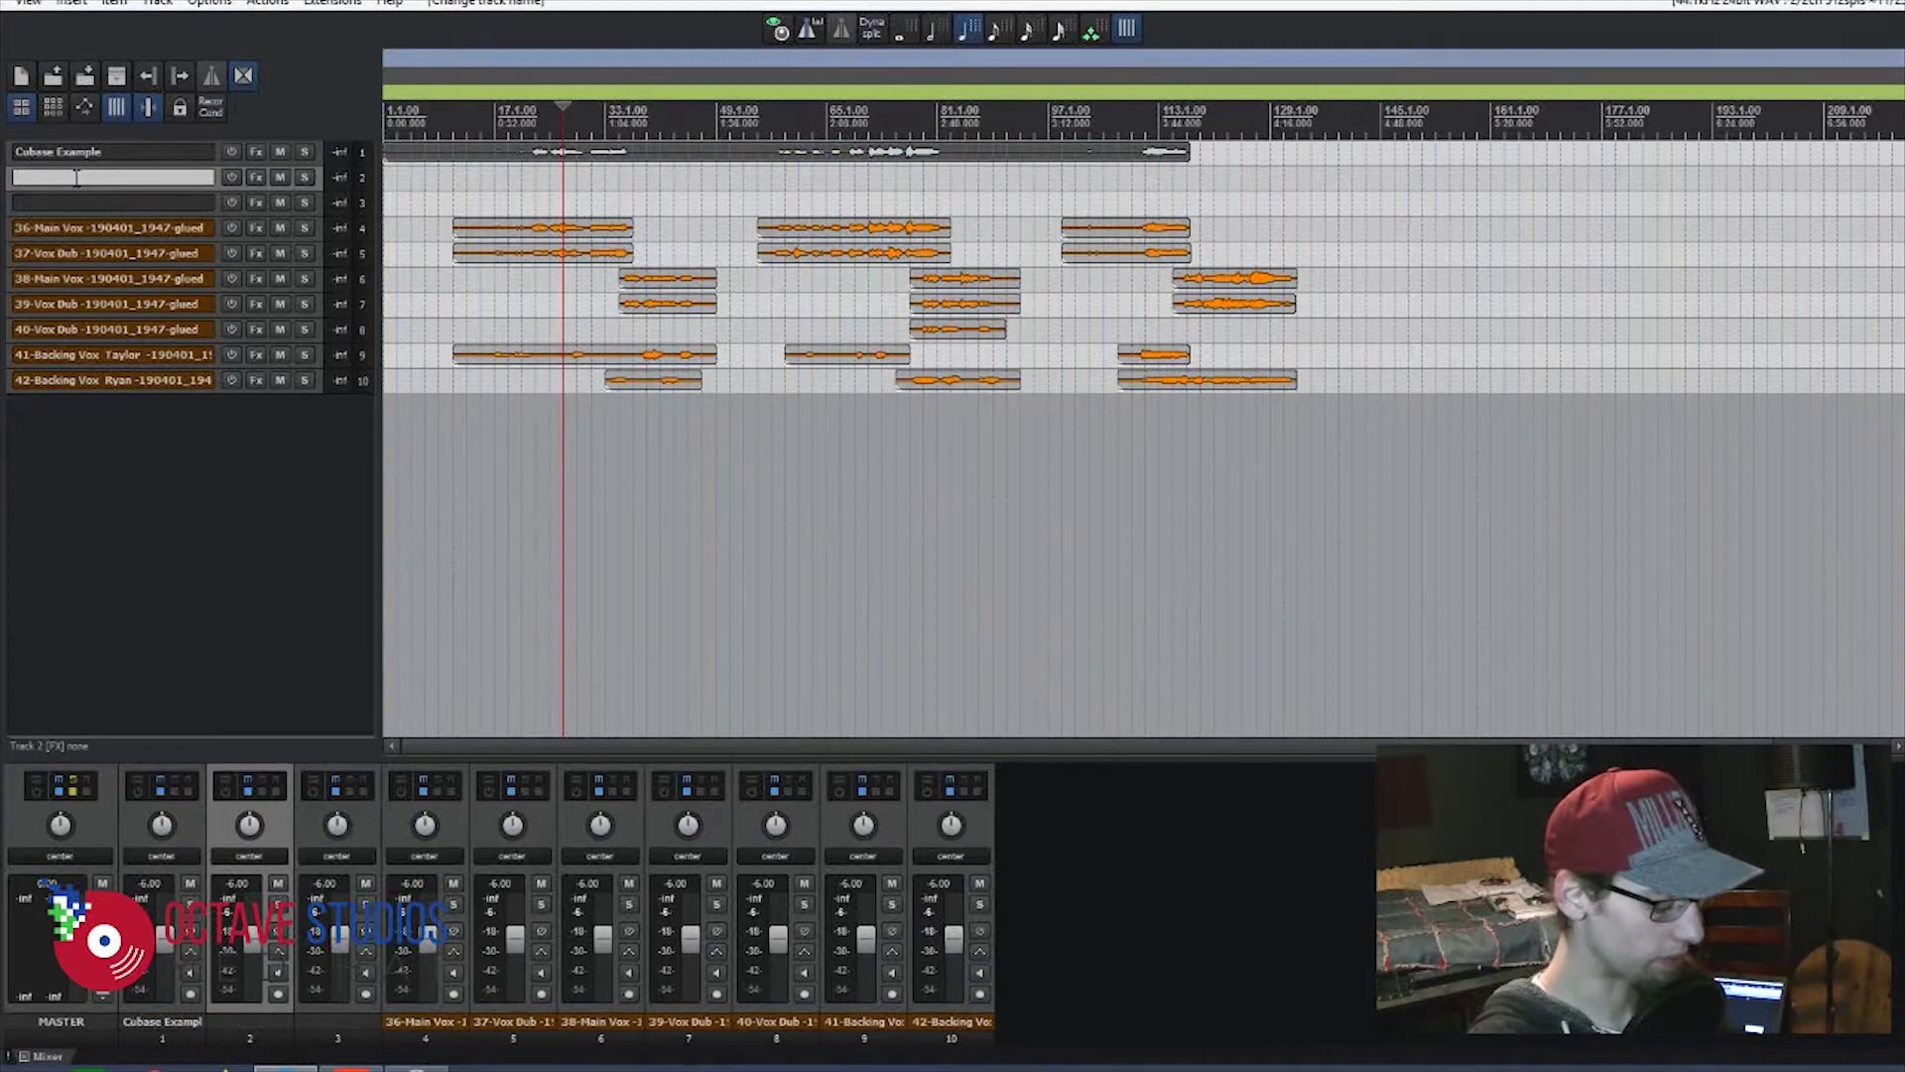
text(Sonar )
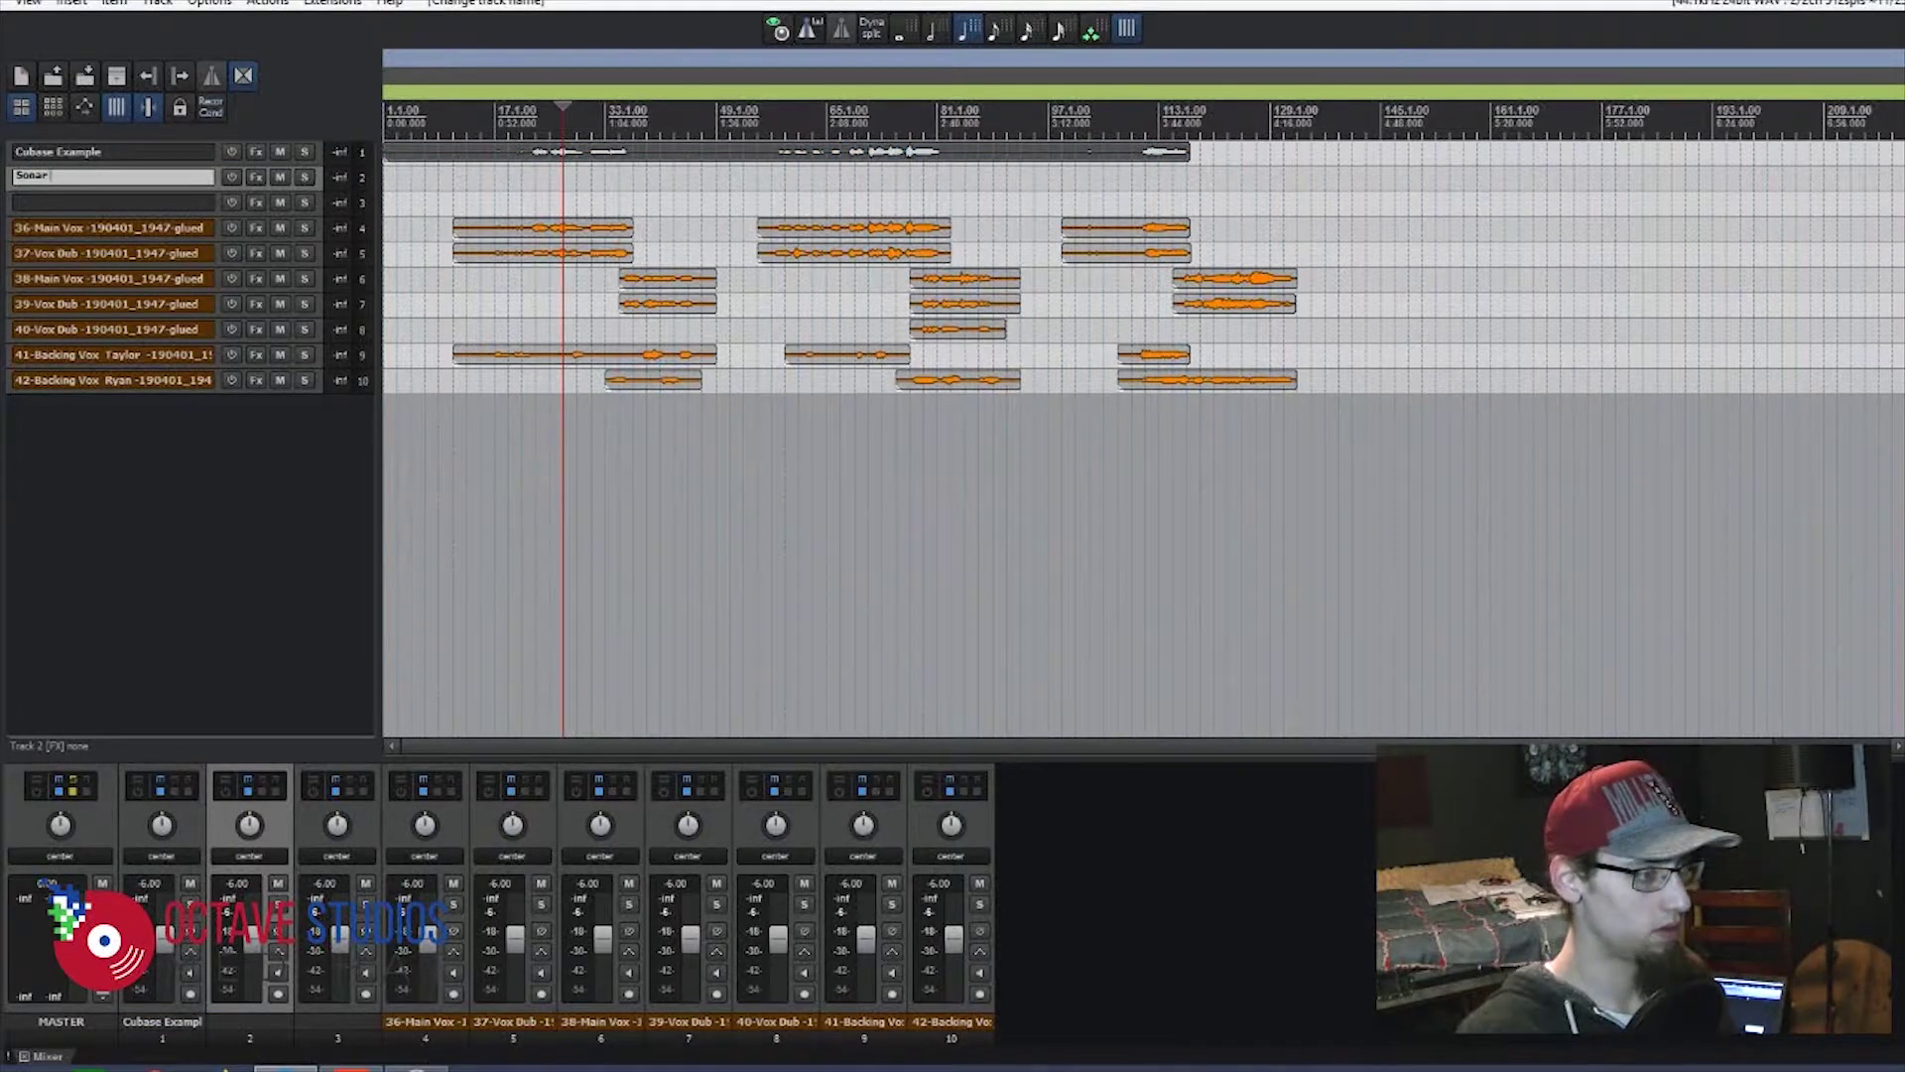
text(Example)
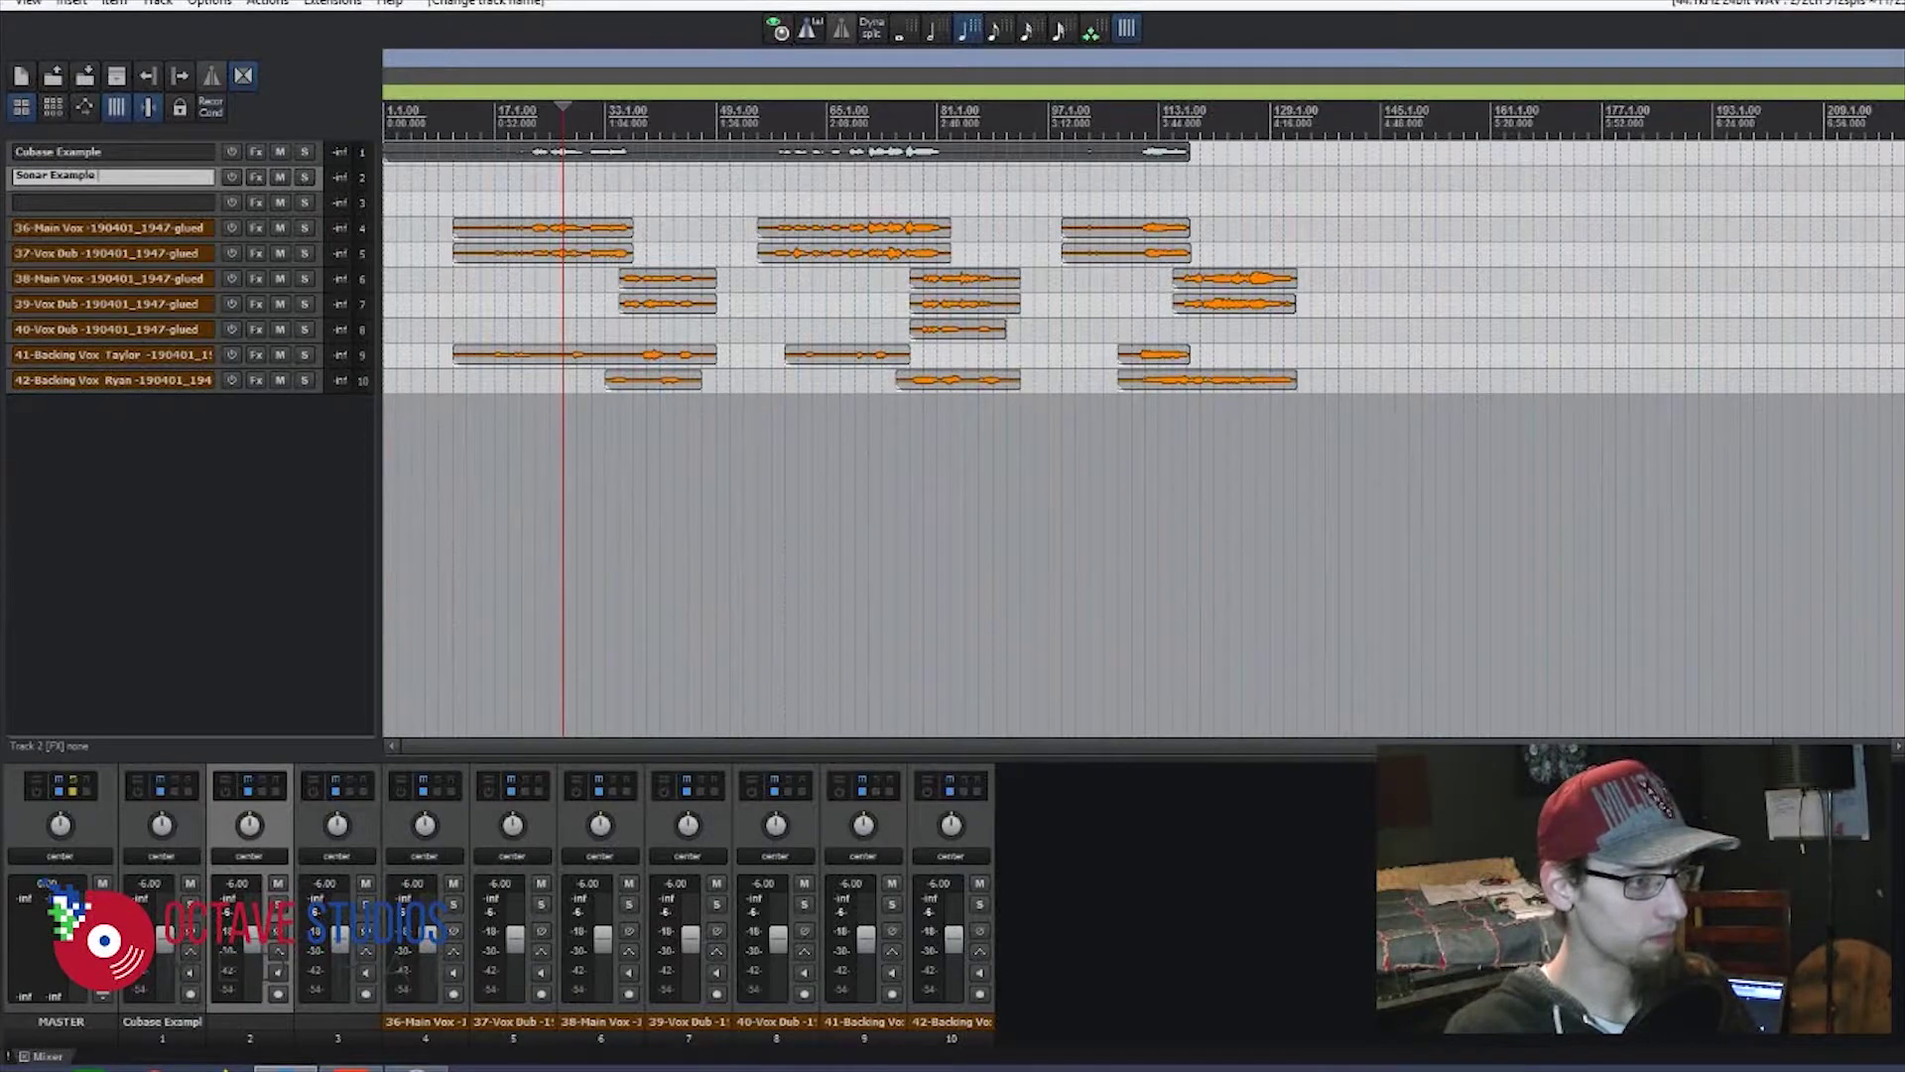
- Import the Main vocal file from the sonar file folder onto the Sonar Example track, starting at the project beginning
click(418, 183)
key(Home)
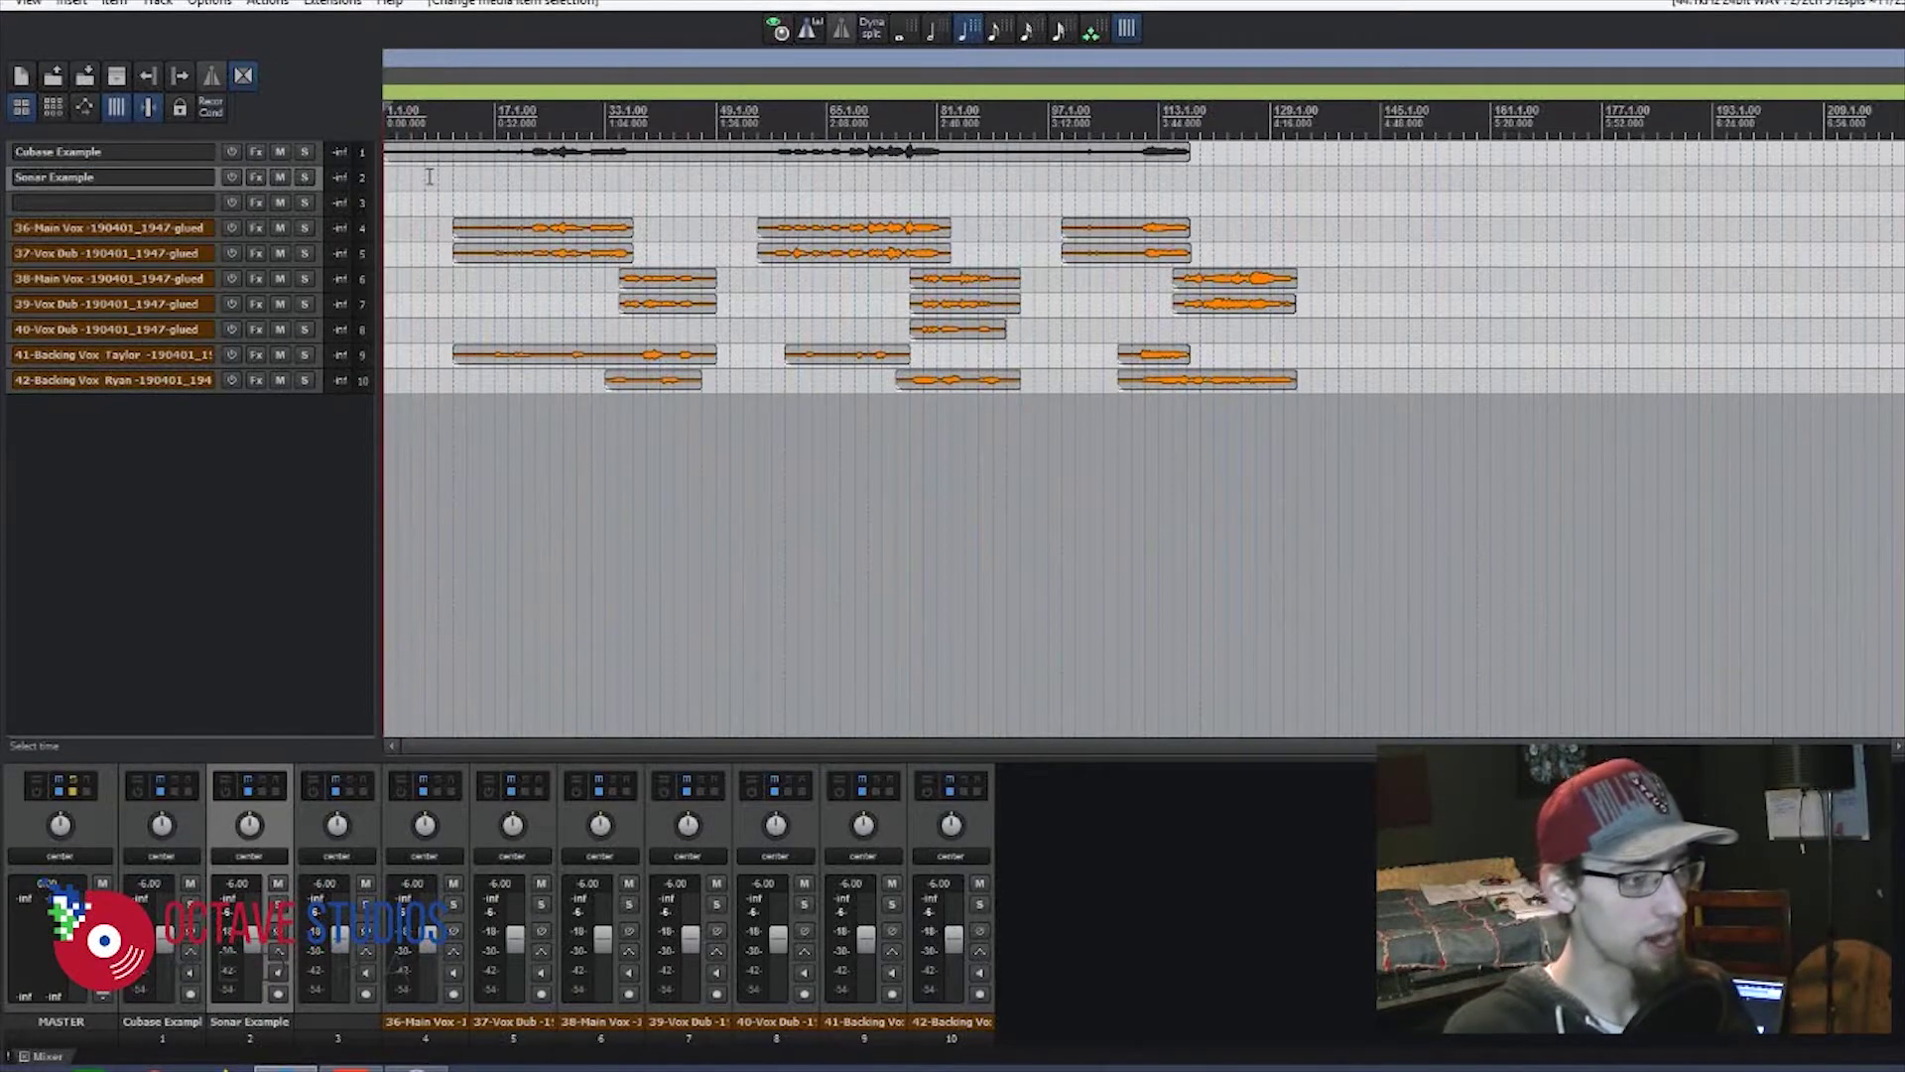
key(Insert)
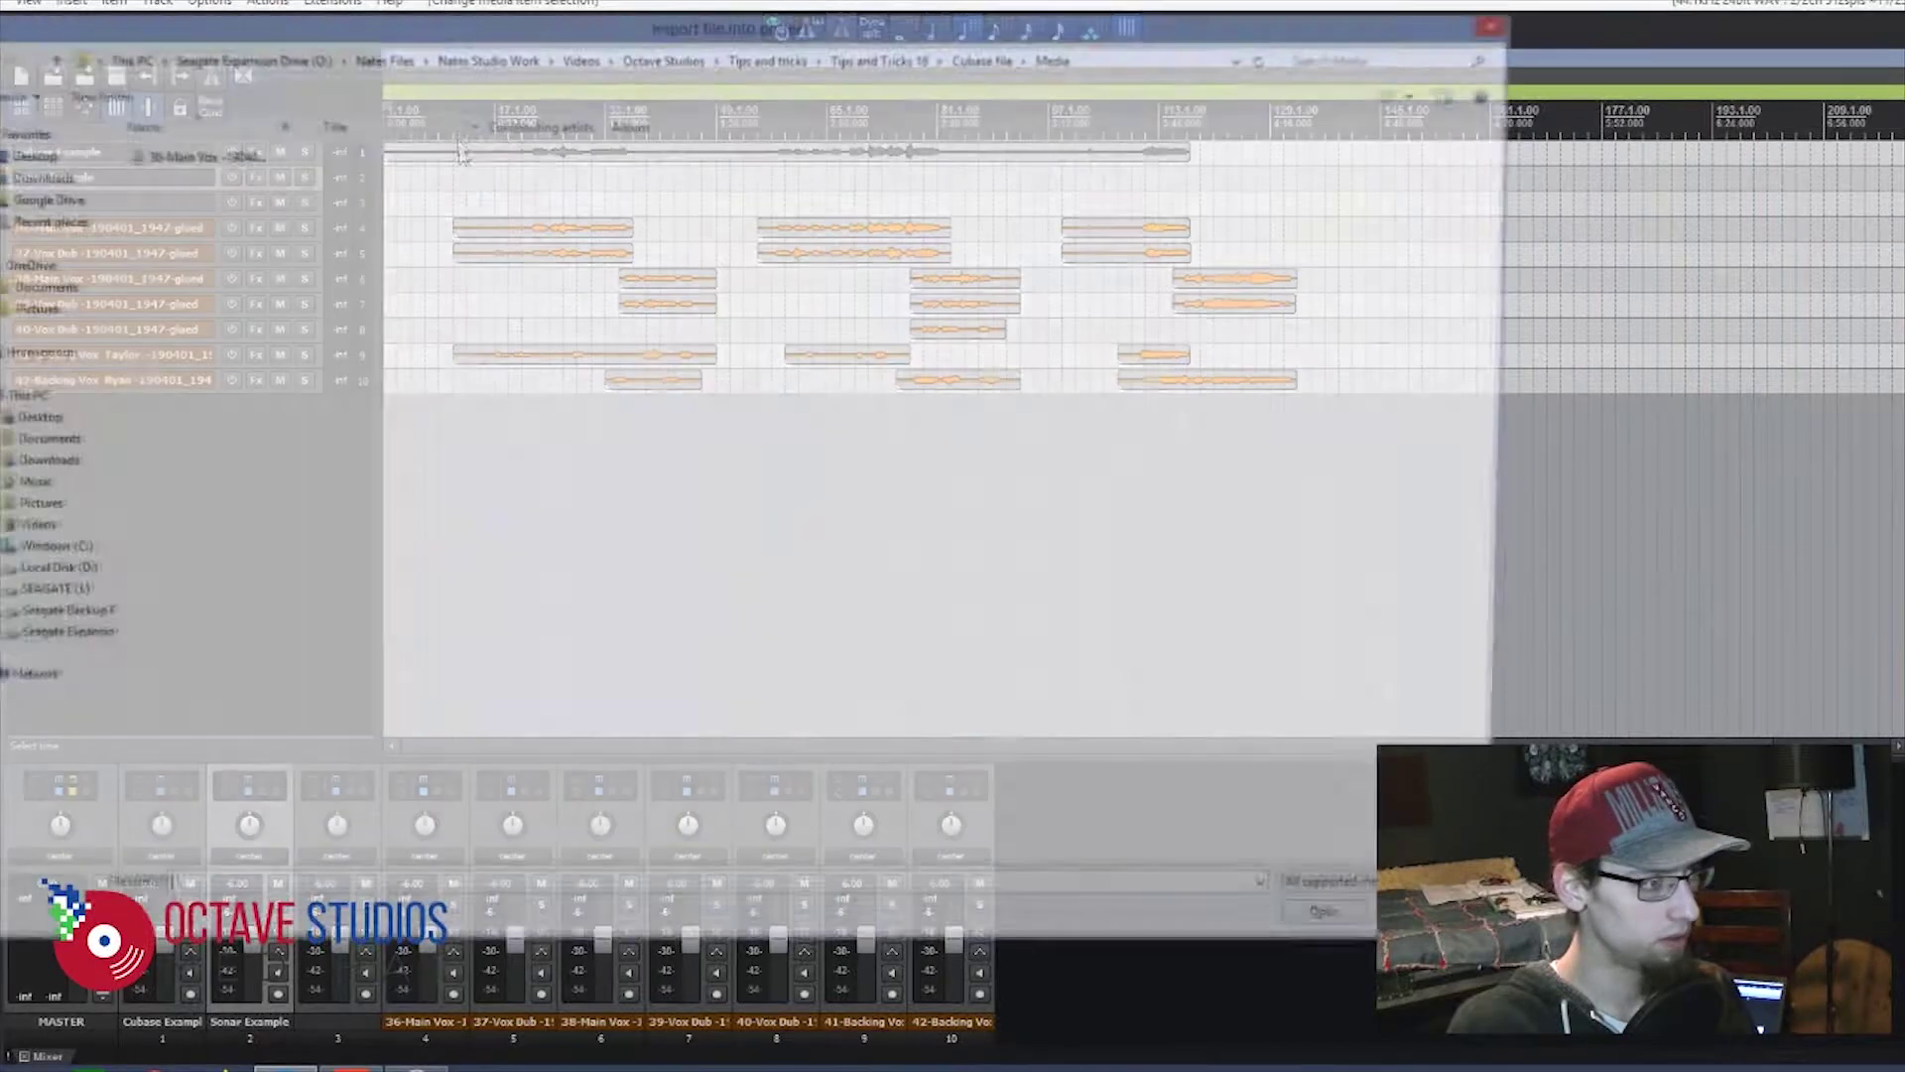
click(838, 61)
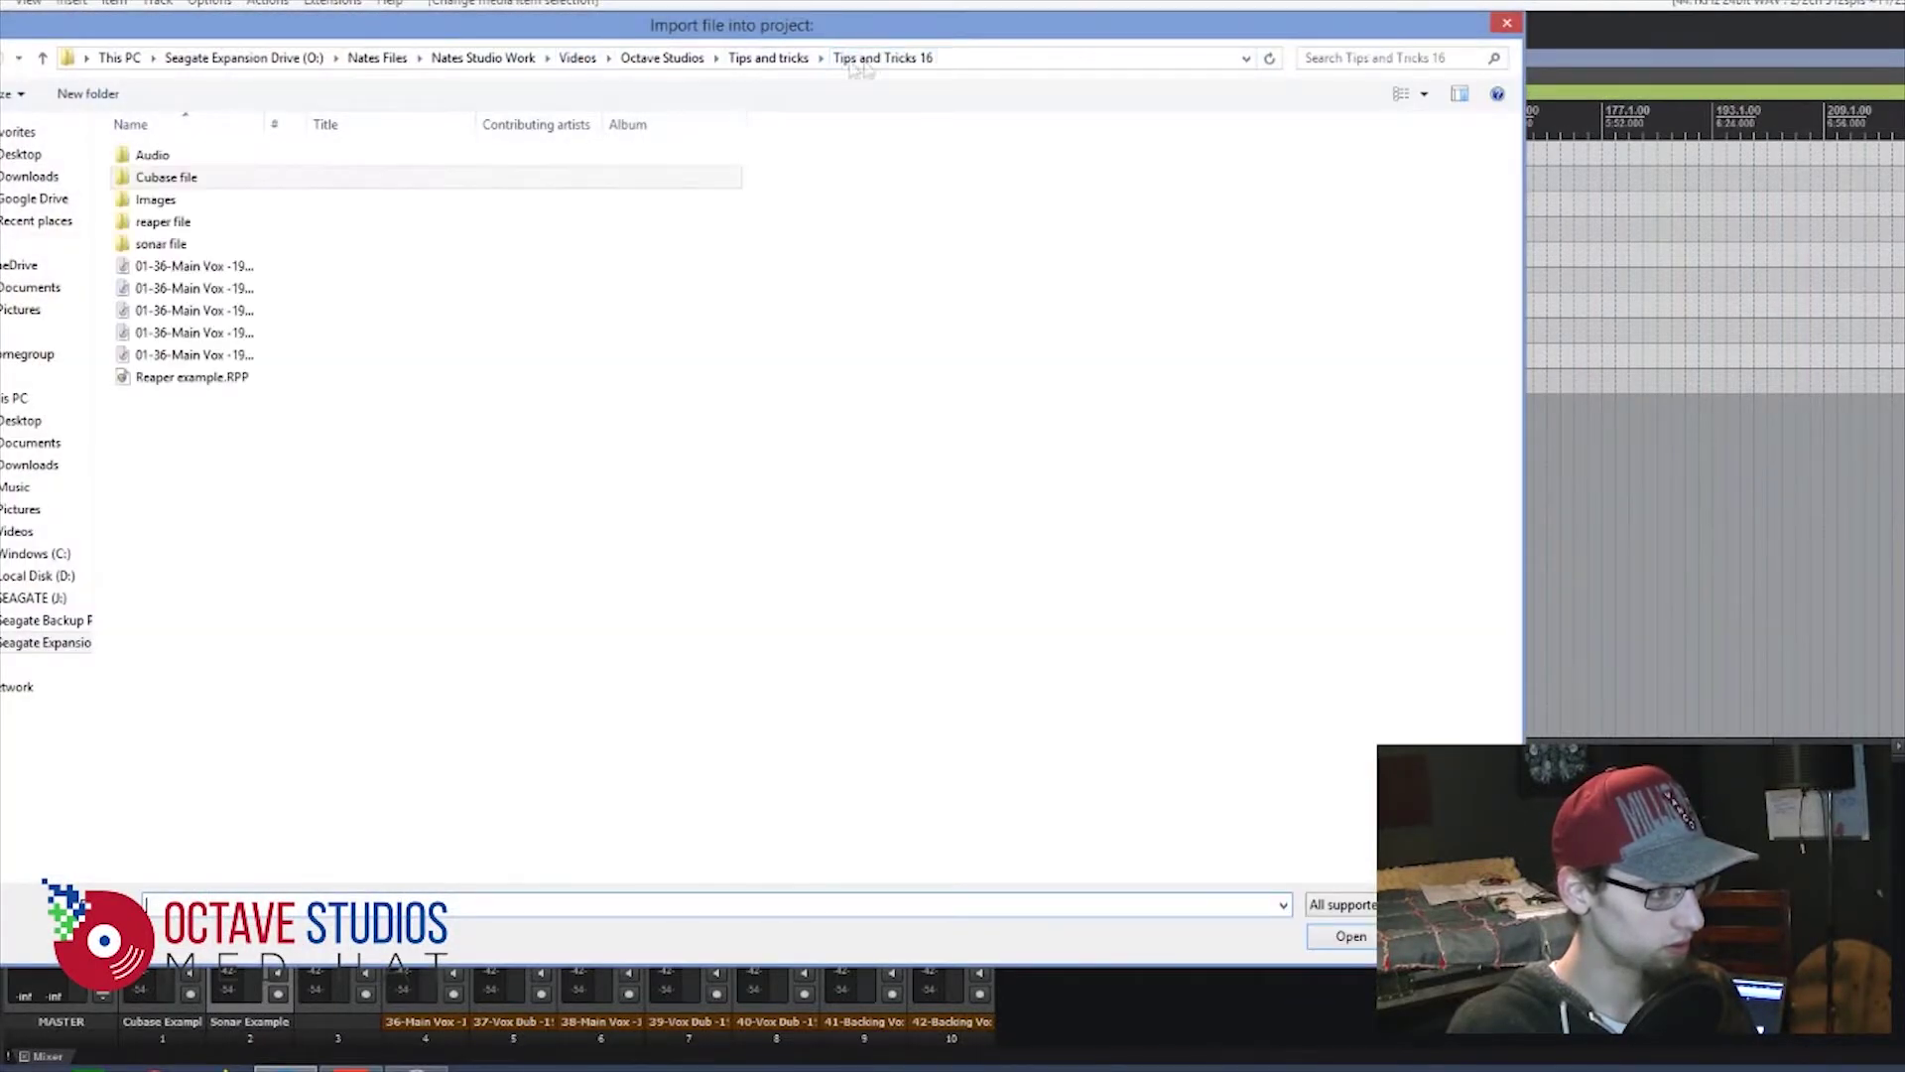
double_click(162, 244)
click(170, 159)
click(1347, 936)
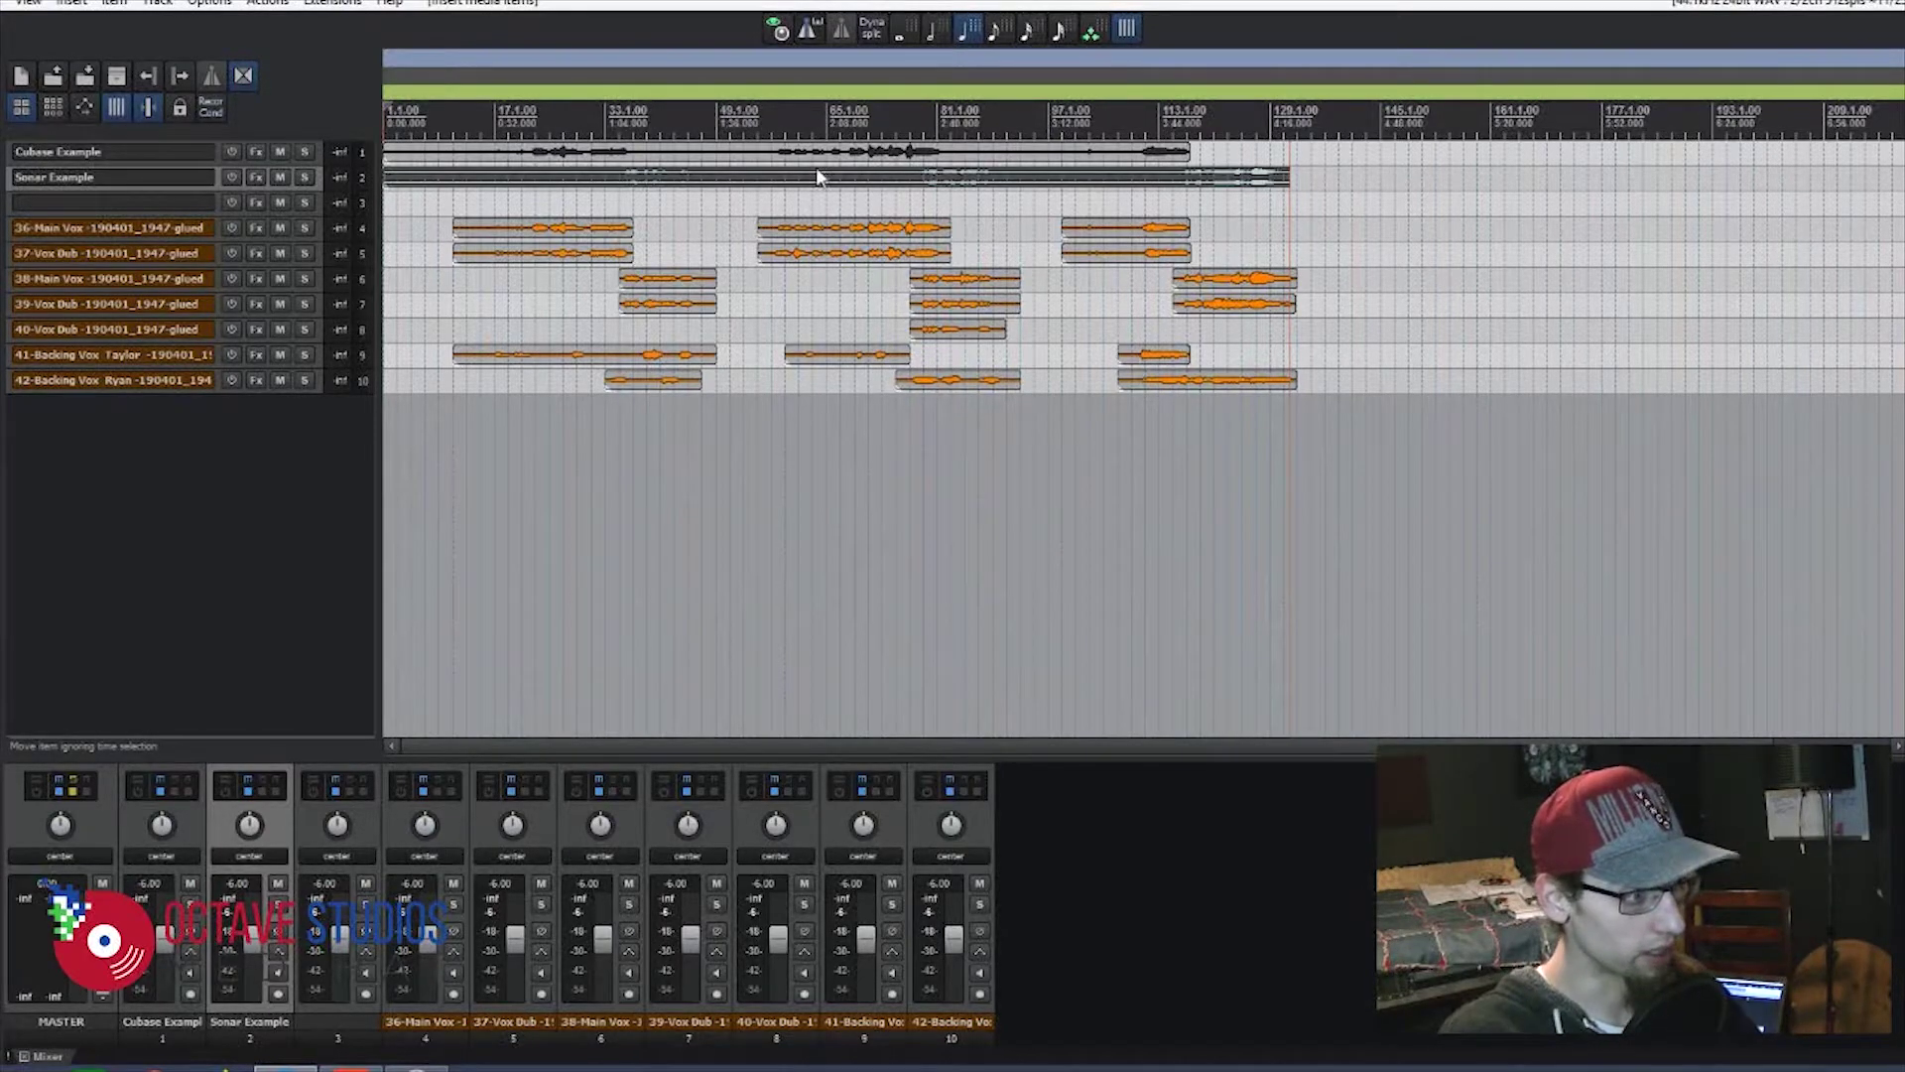
- Enlarge the Sonar Example track to inspect its waveform, and delete the imported vocal item
drag(115, 188, 113, 348)
click(606, 264)
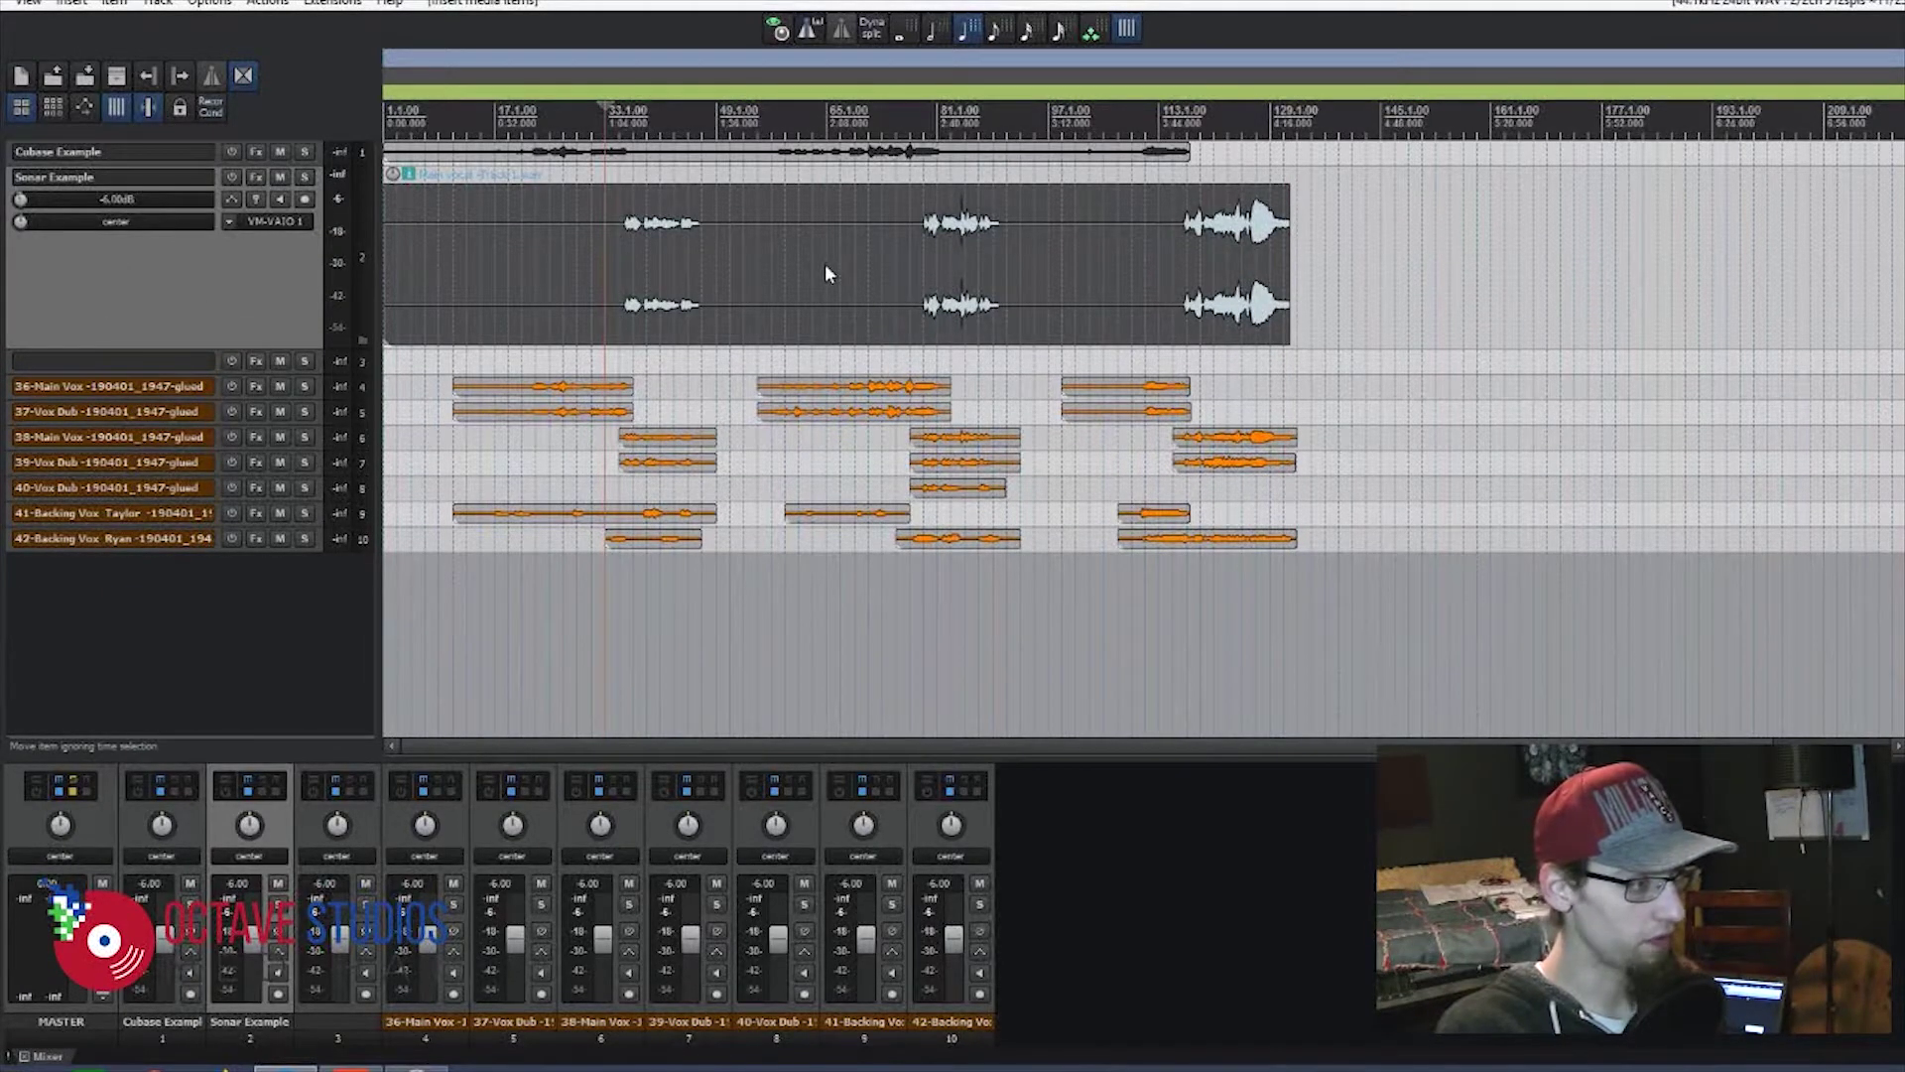
key(Delete)
- Rename the third track "Reaper"
mouse_move(56, 348)
mouse_down()
mouse_move(72, 190)
mouse_move(57, 326)
mouse_up()
click(69, 210)
text(Reaper)
key(Return)
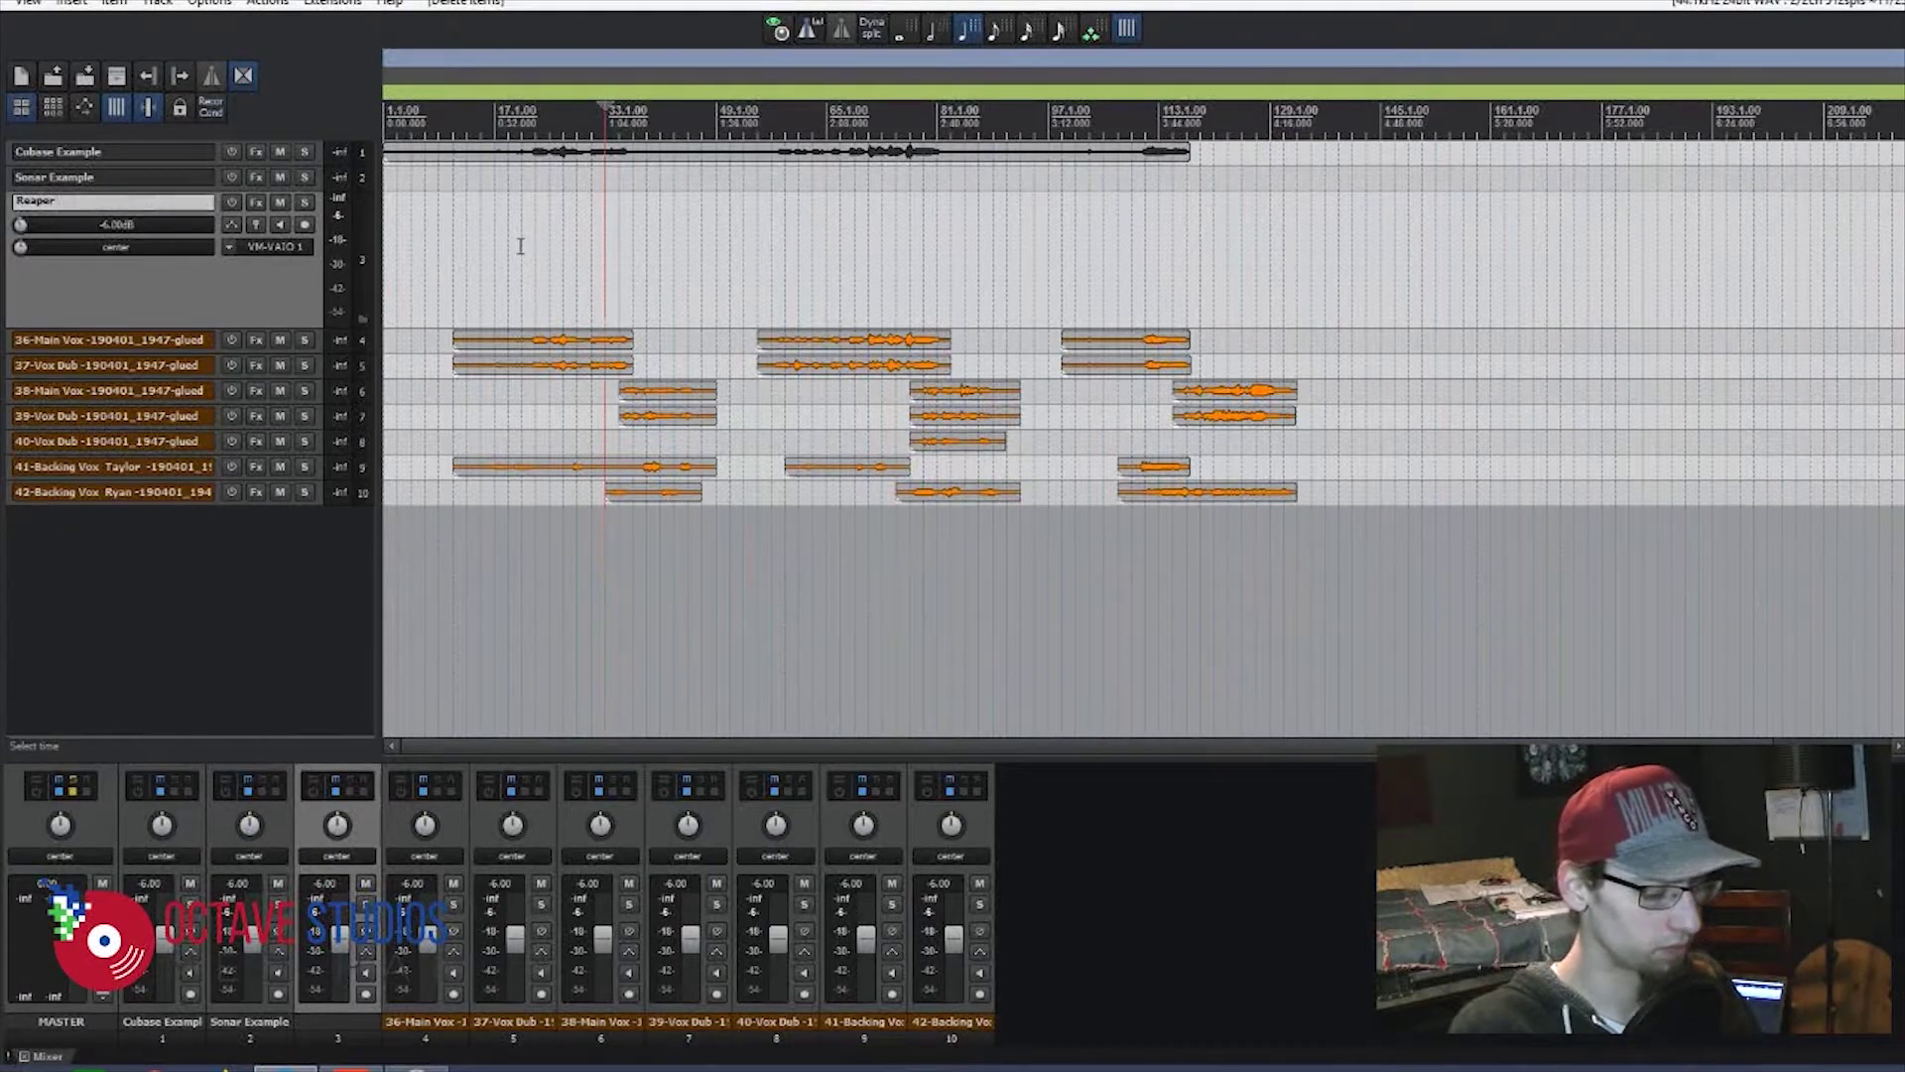
- Import the consolidated 36-Main Vox file from the reaper file folder onto the Reaper track at the project start
click(521, 244)
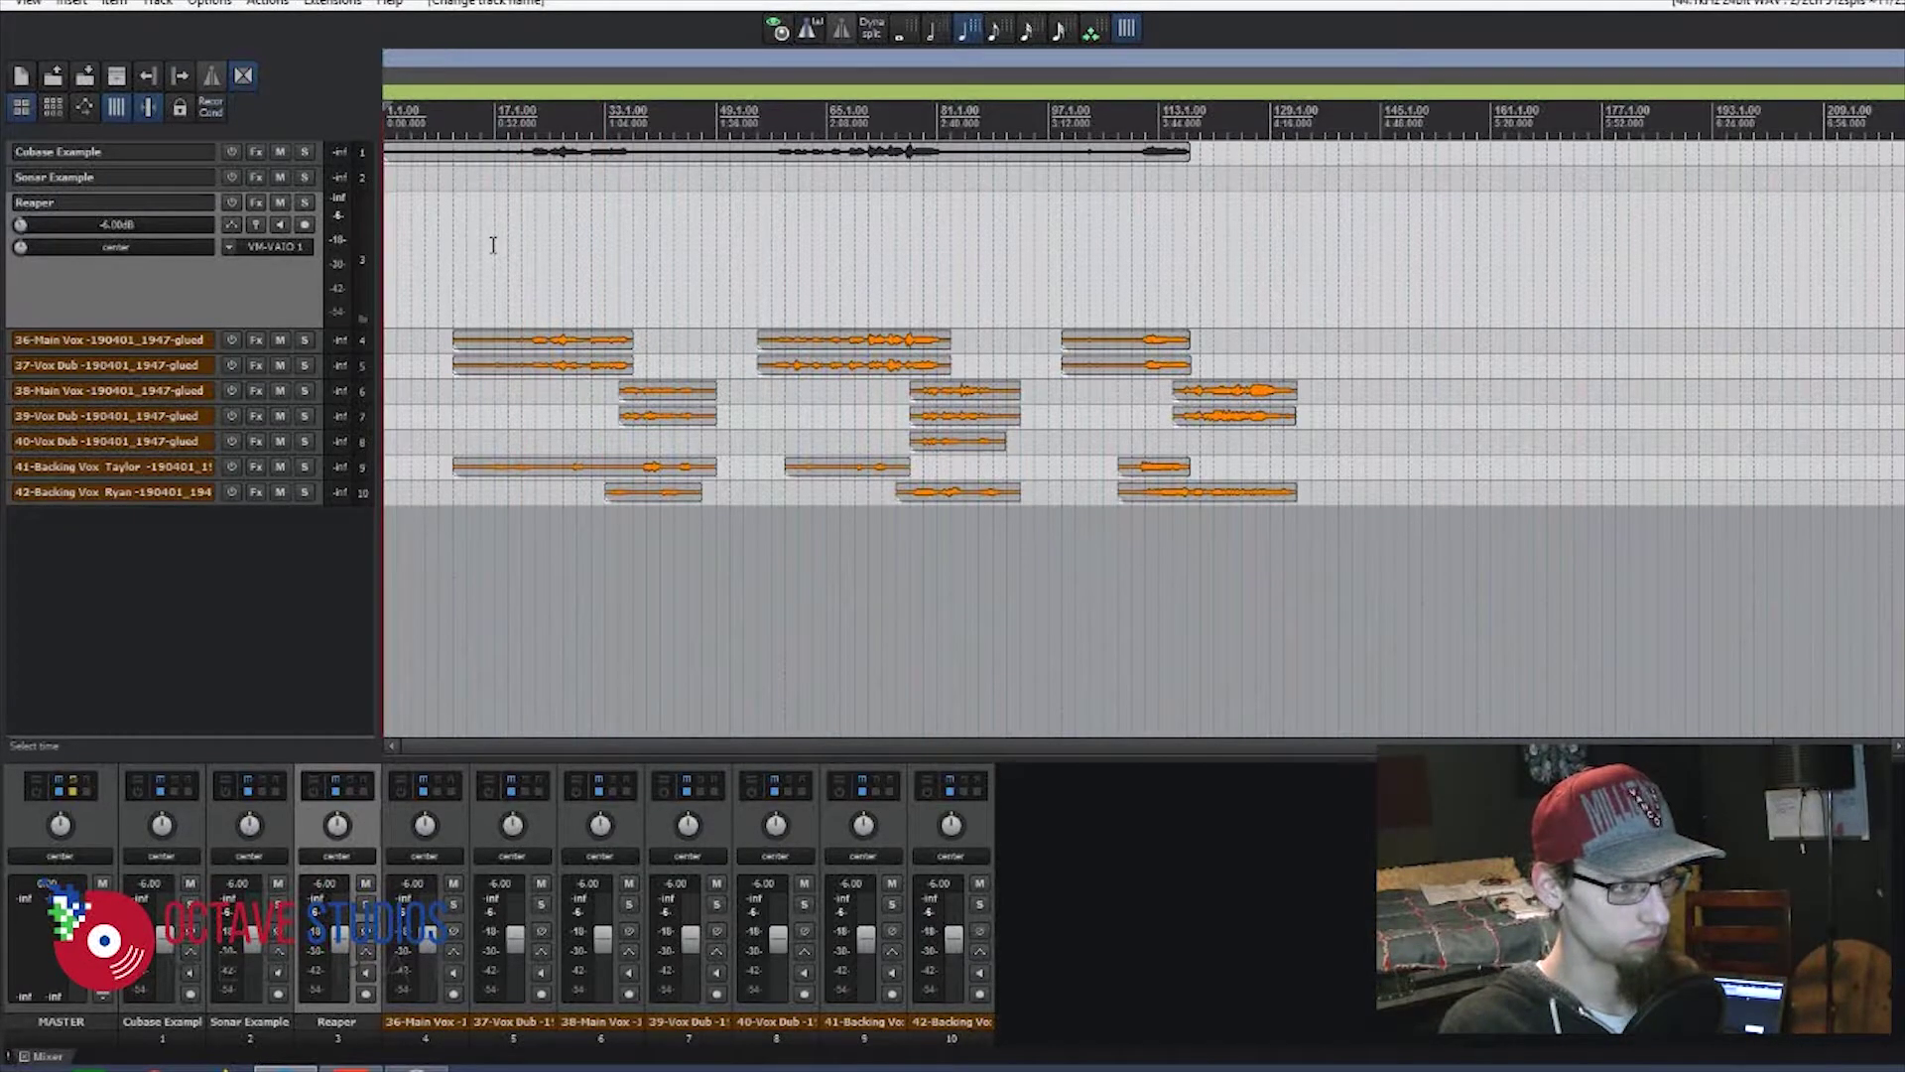
key(Insert)
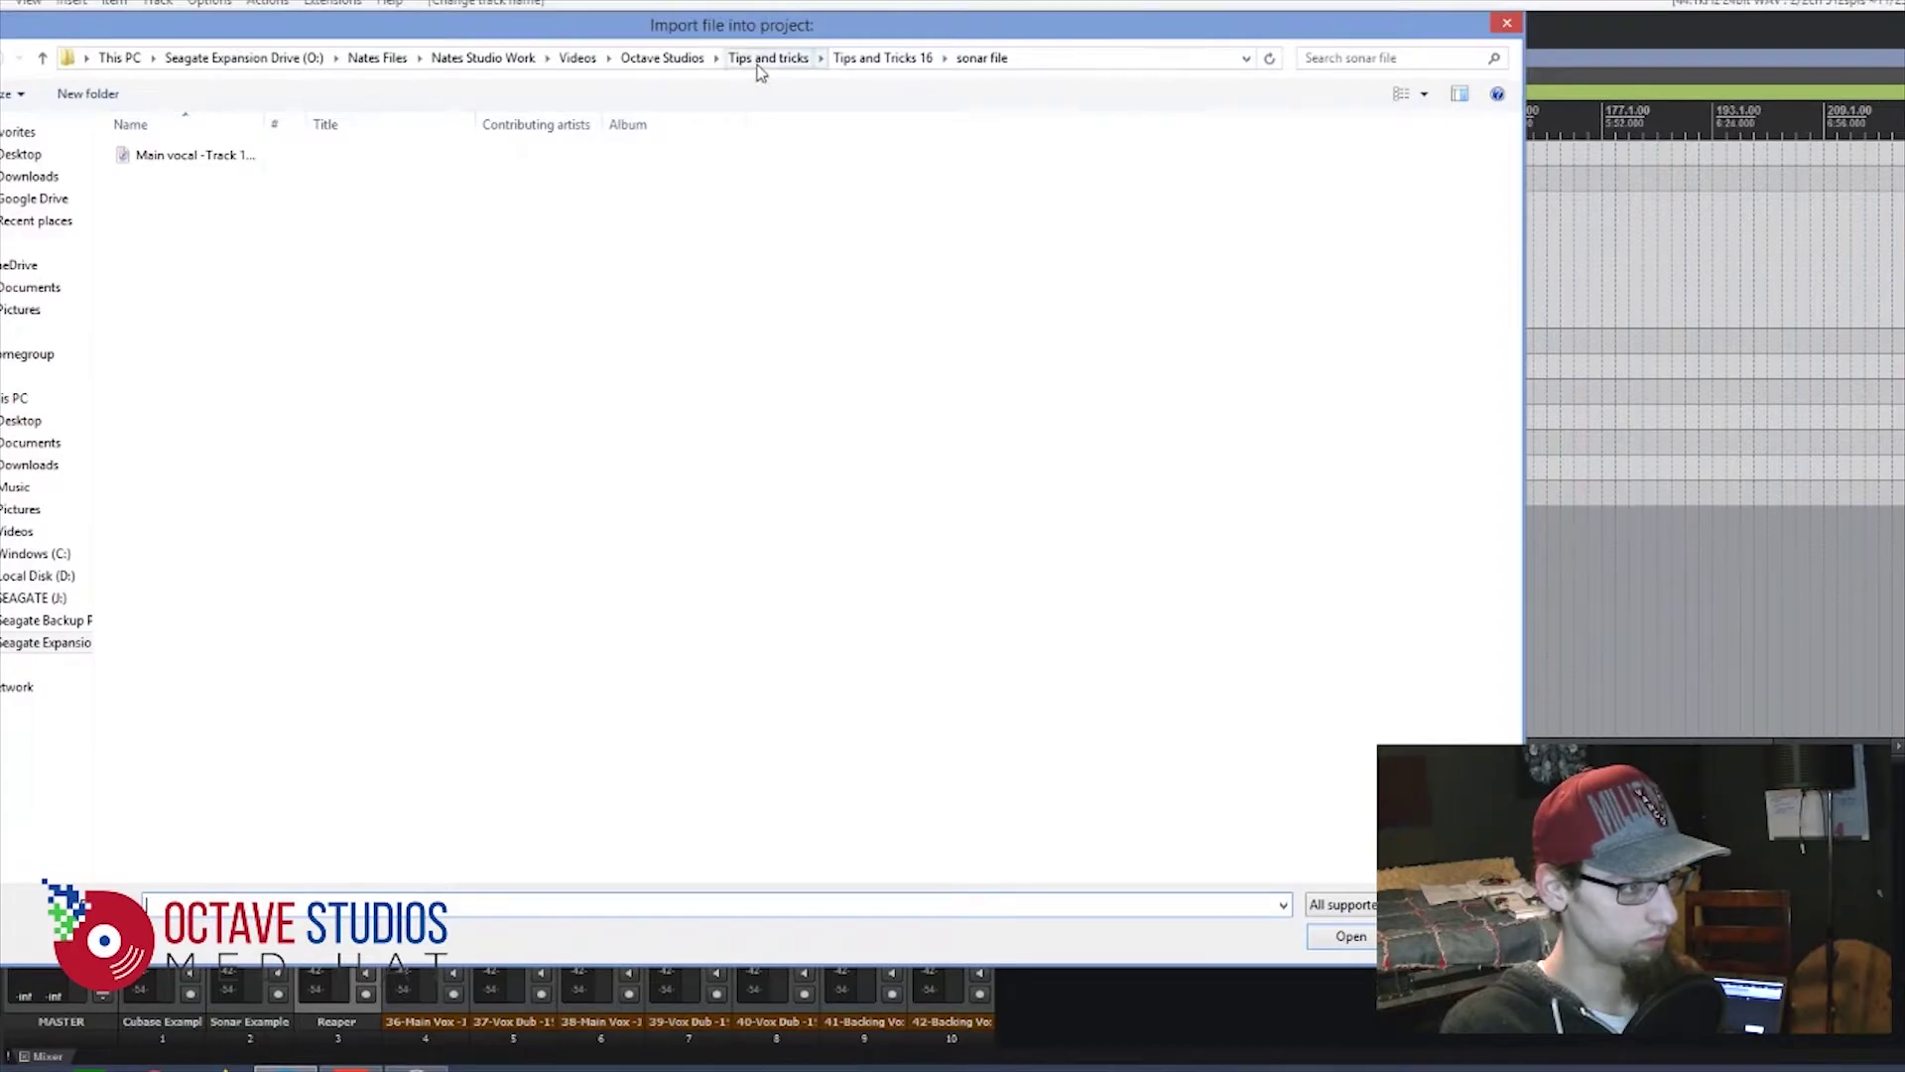
click(762, 62)
double_click(201, 200)
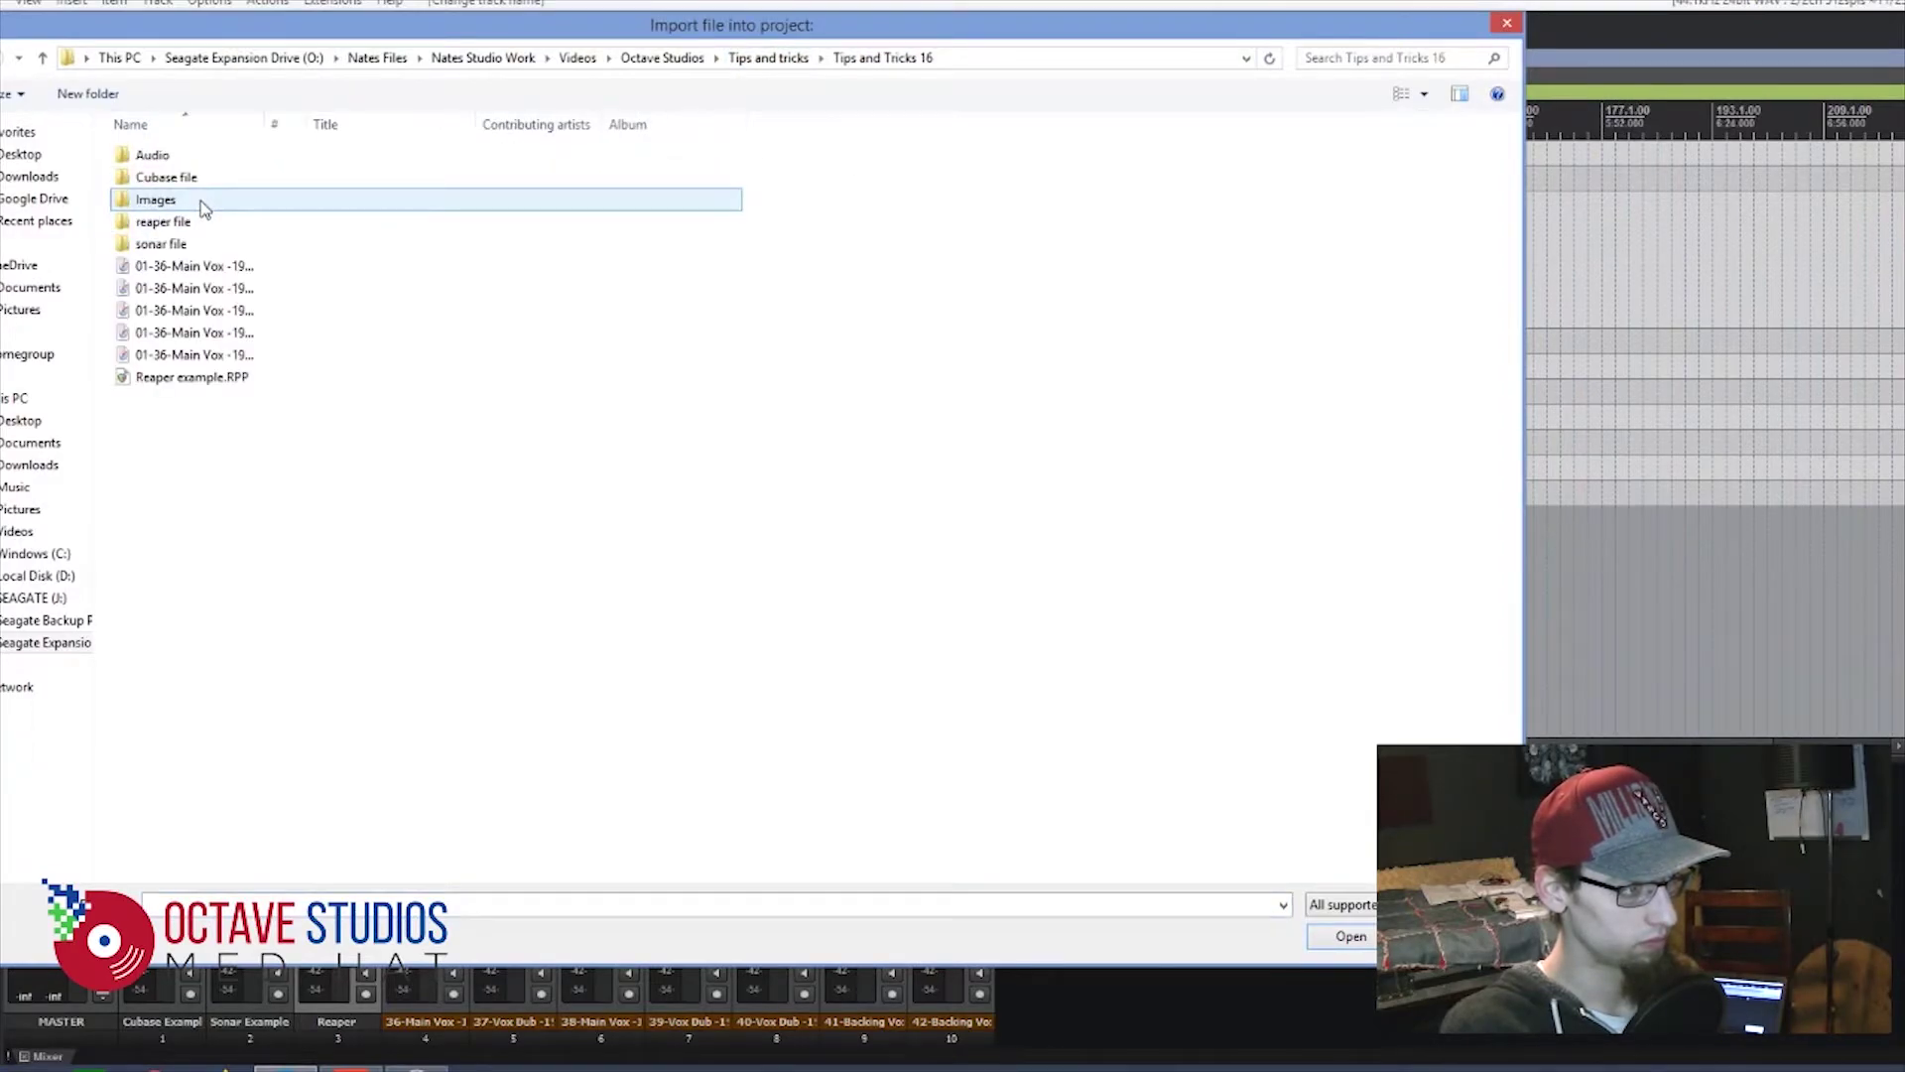
double_click(188, 224)
click(218, 159)
click(1344, 937)
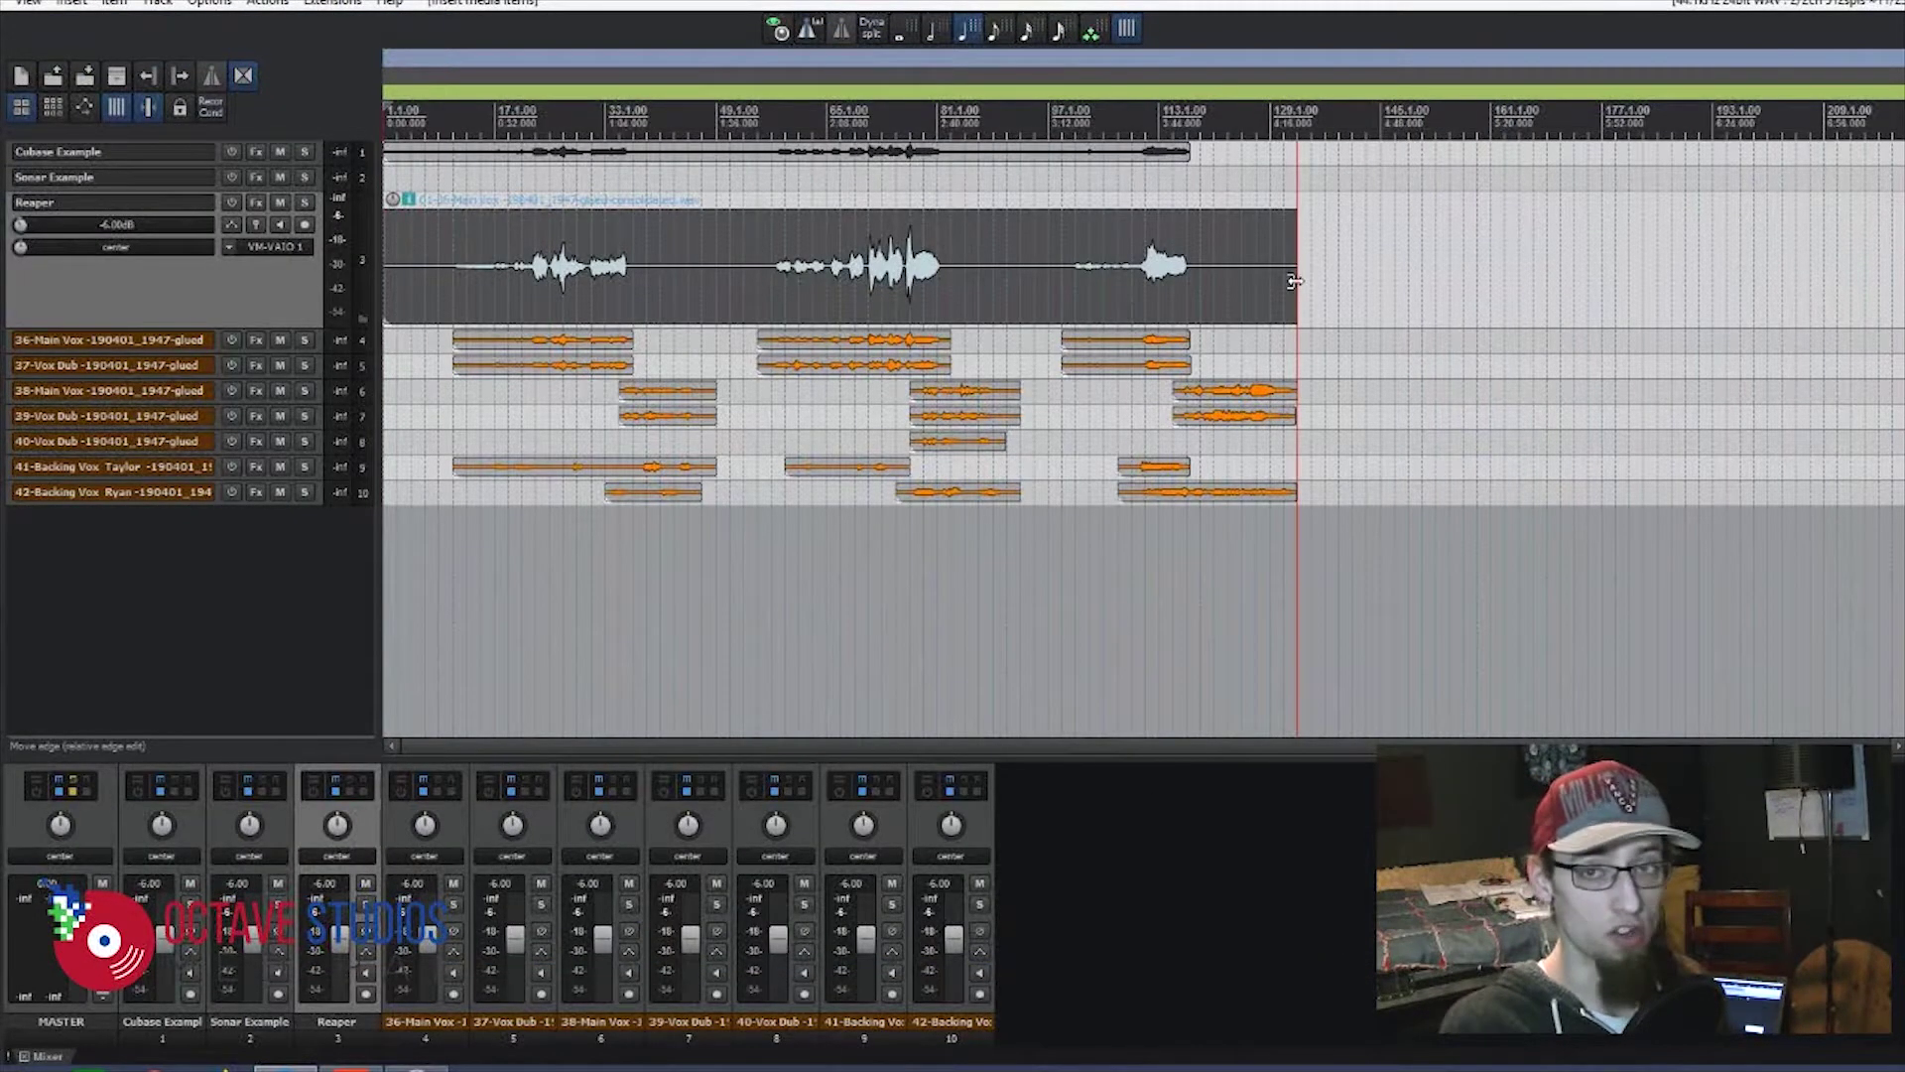
- Trim the end of the Reaper track's item to shortly after the last vocal phrase and view its item settings
drag(1294, 280, 1214, 281)
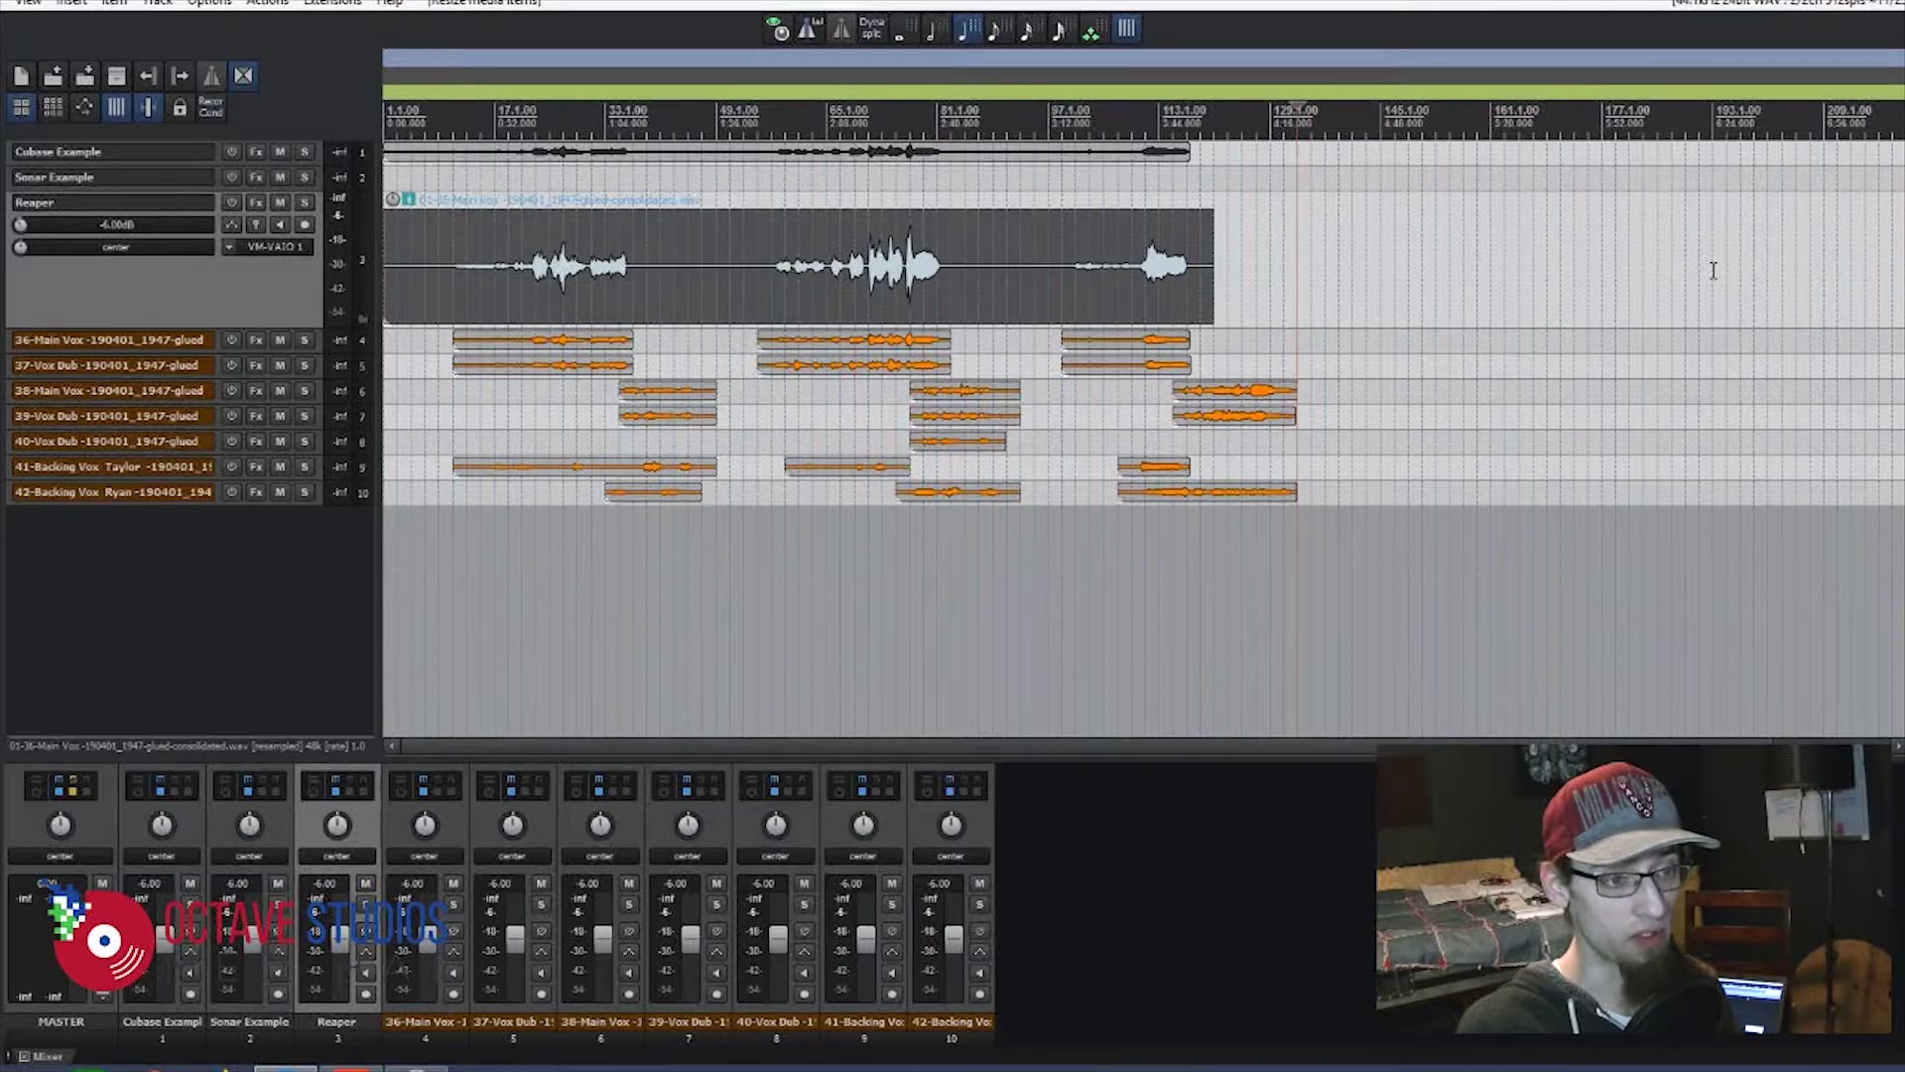
right_click(905, 238)
mouse_move(990, 260)
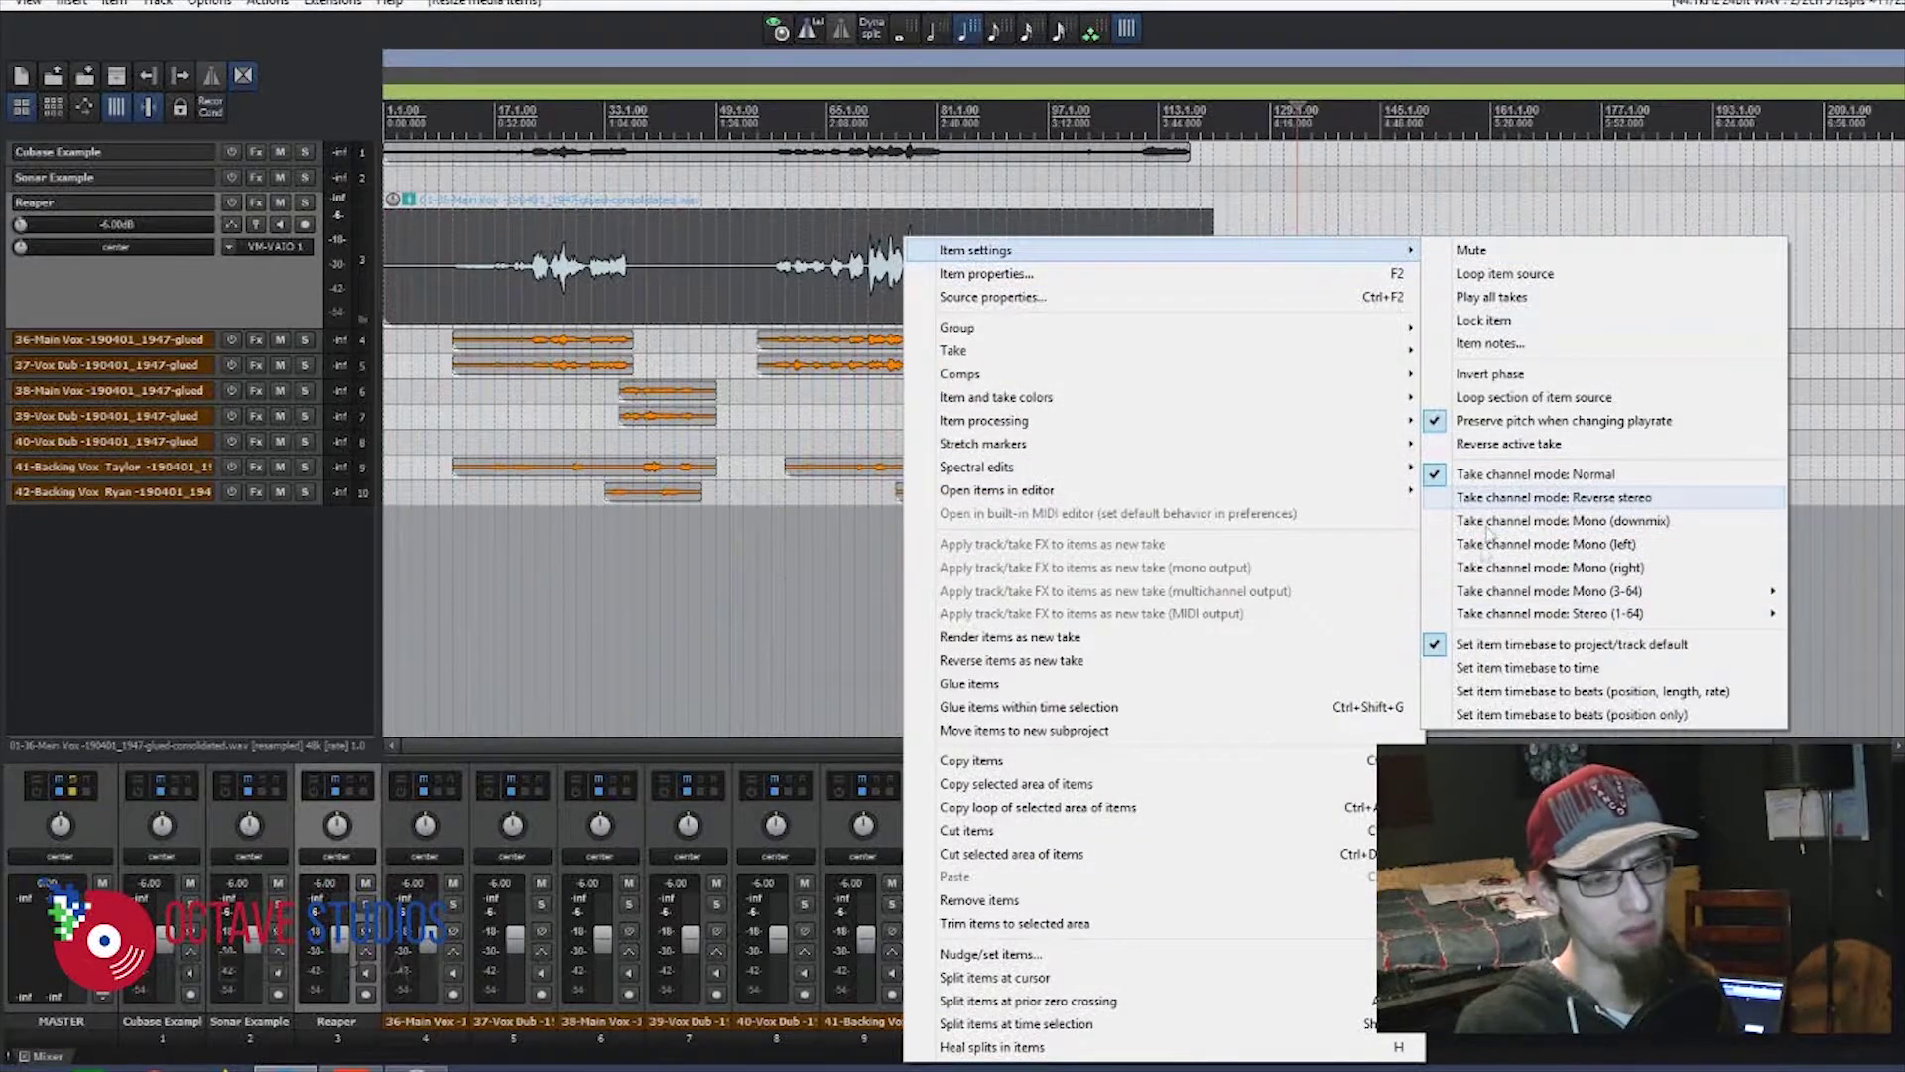
click(1351, 179)
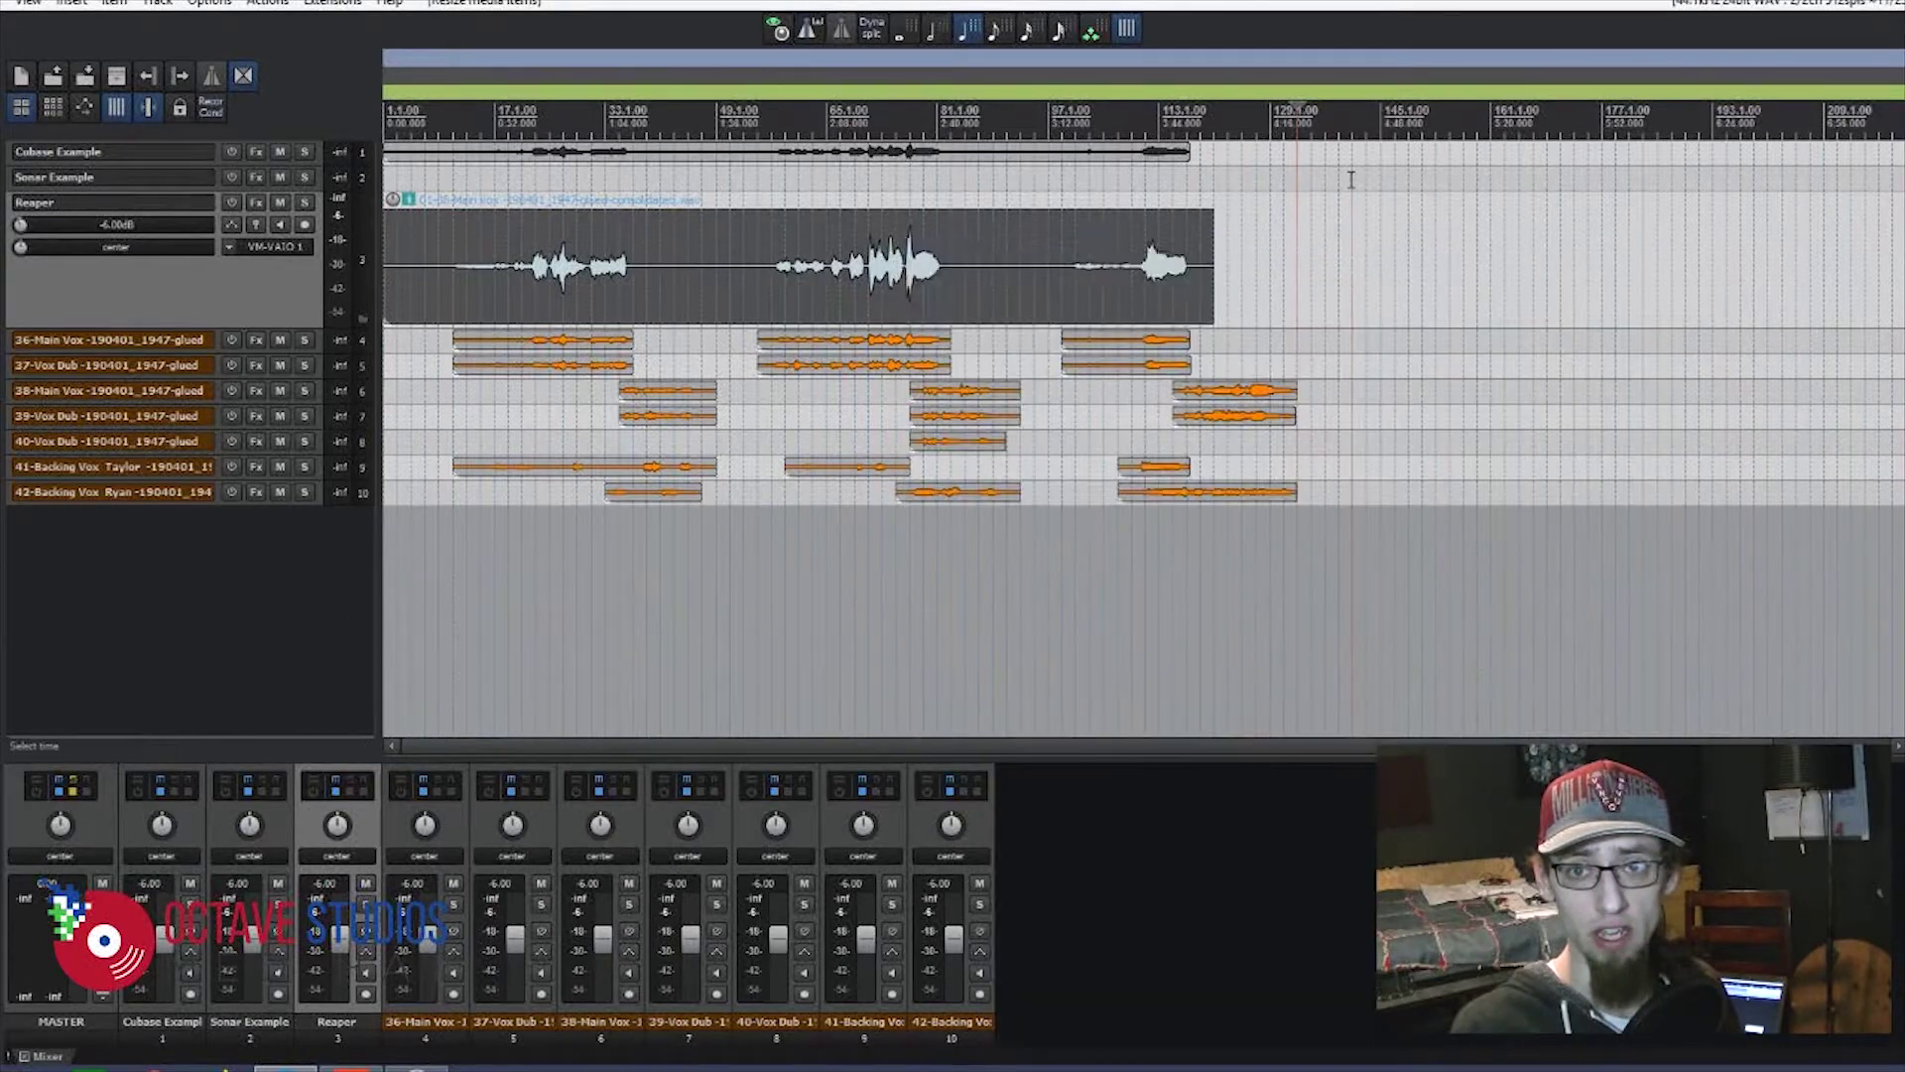
click(1351, 180)
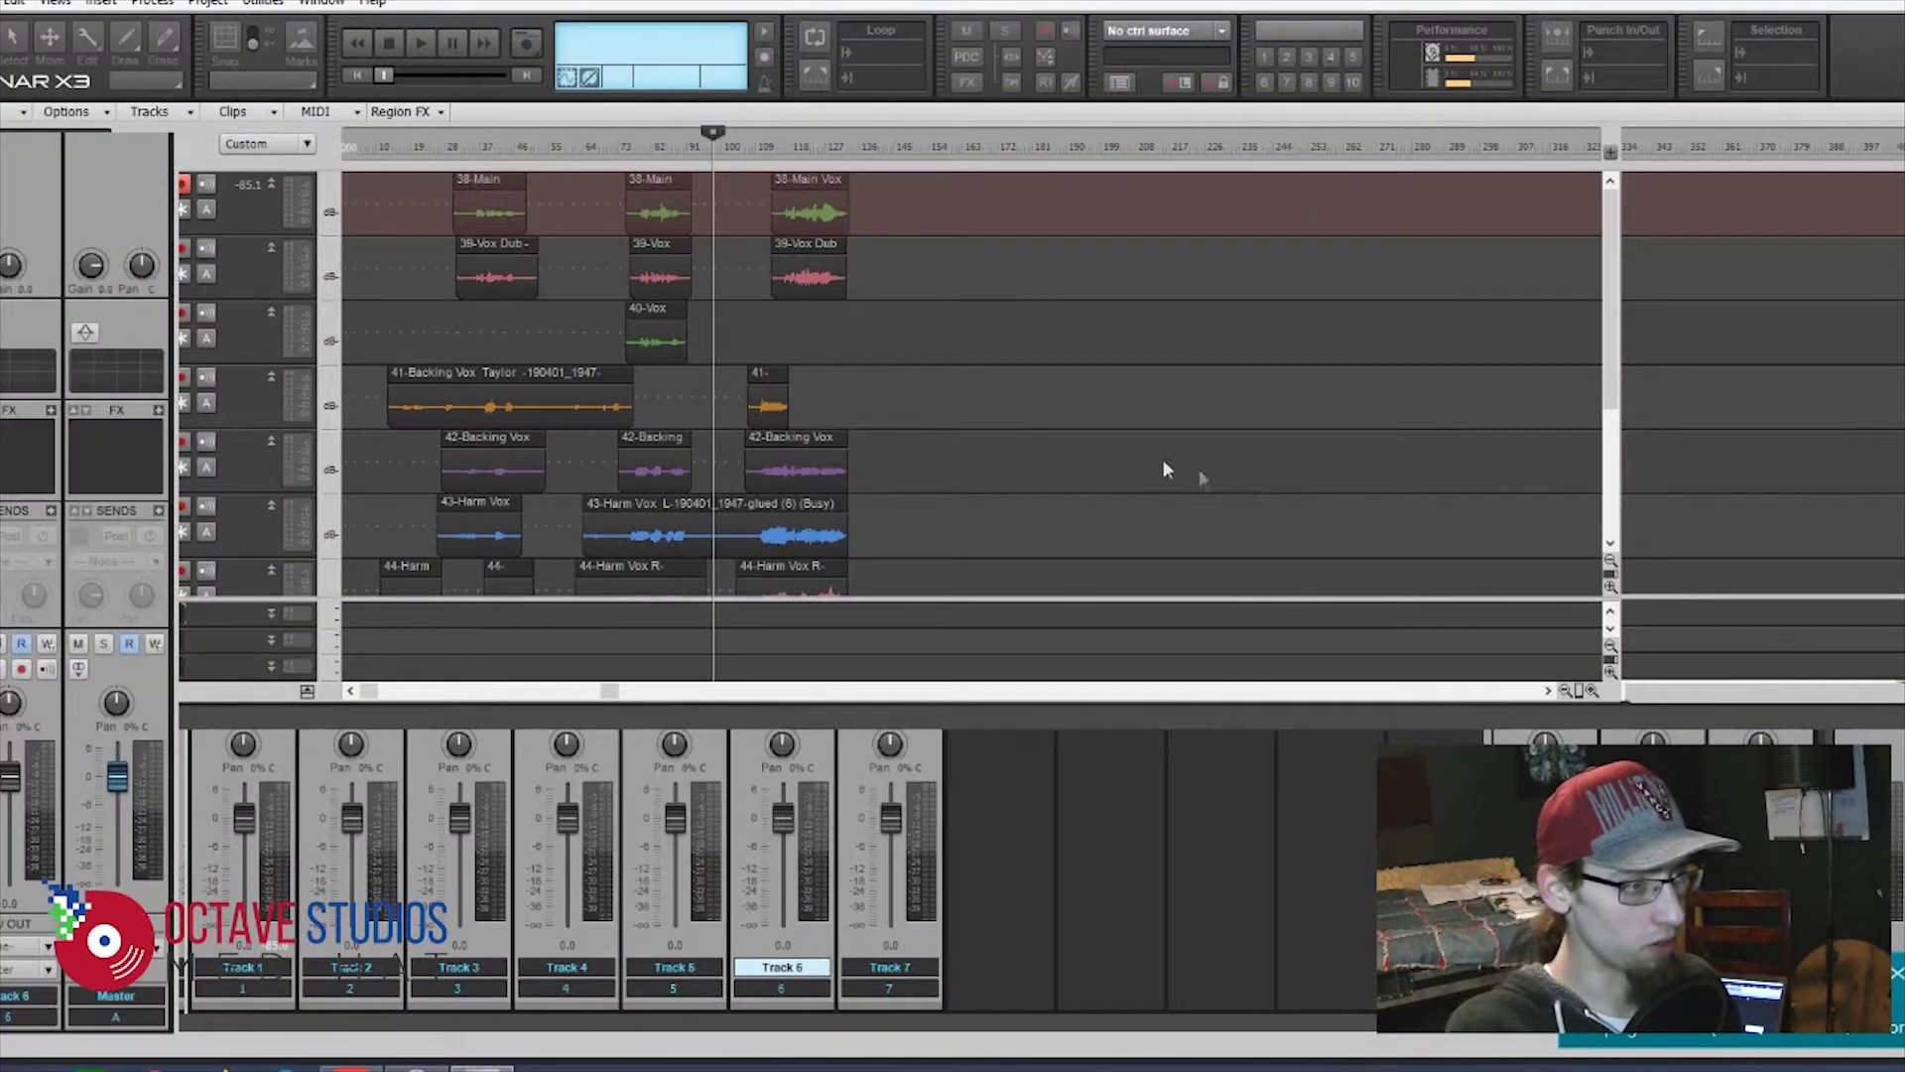
- In SONAR X3, move the now time to the project start and play the project briefly
drag(699, 149, 586, 147)
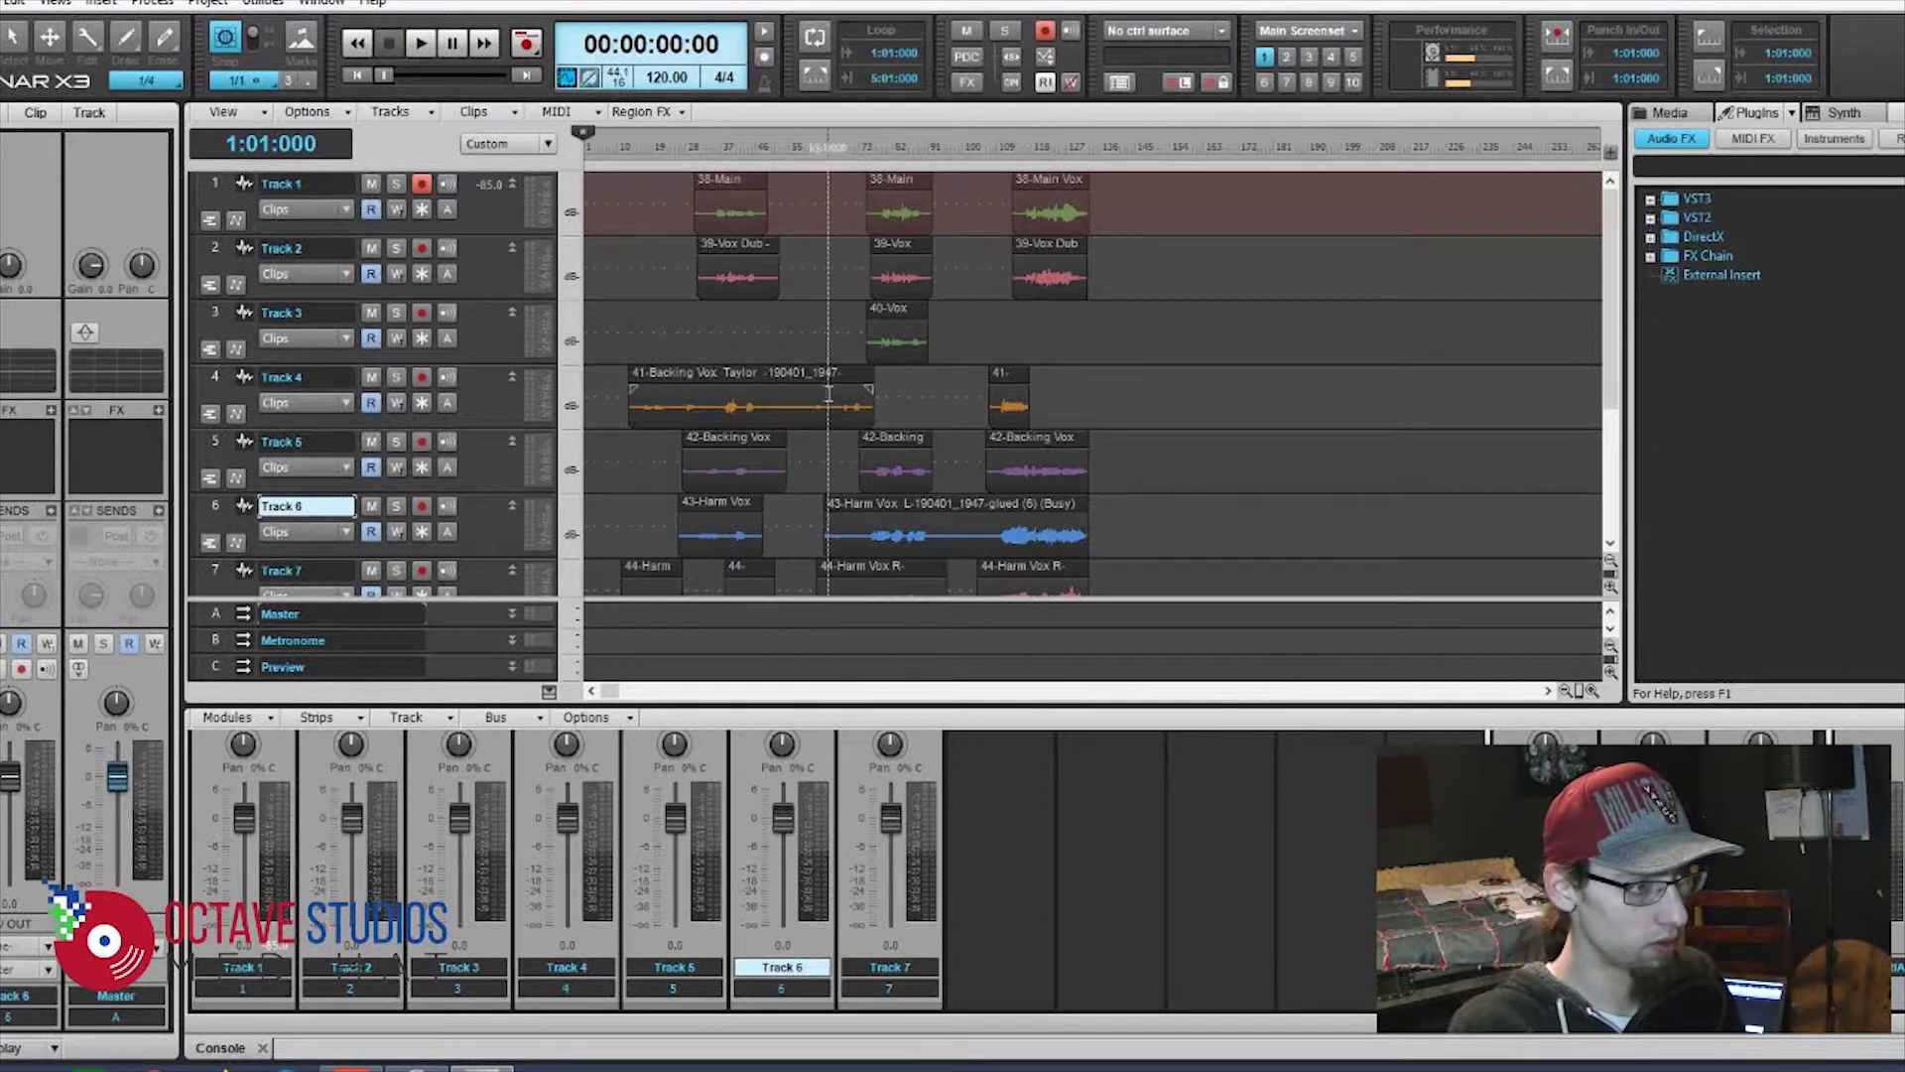
key(space)
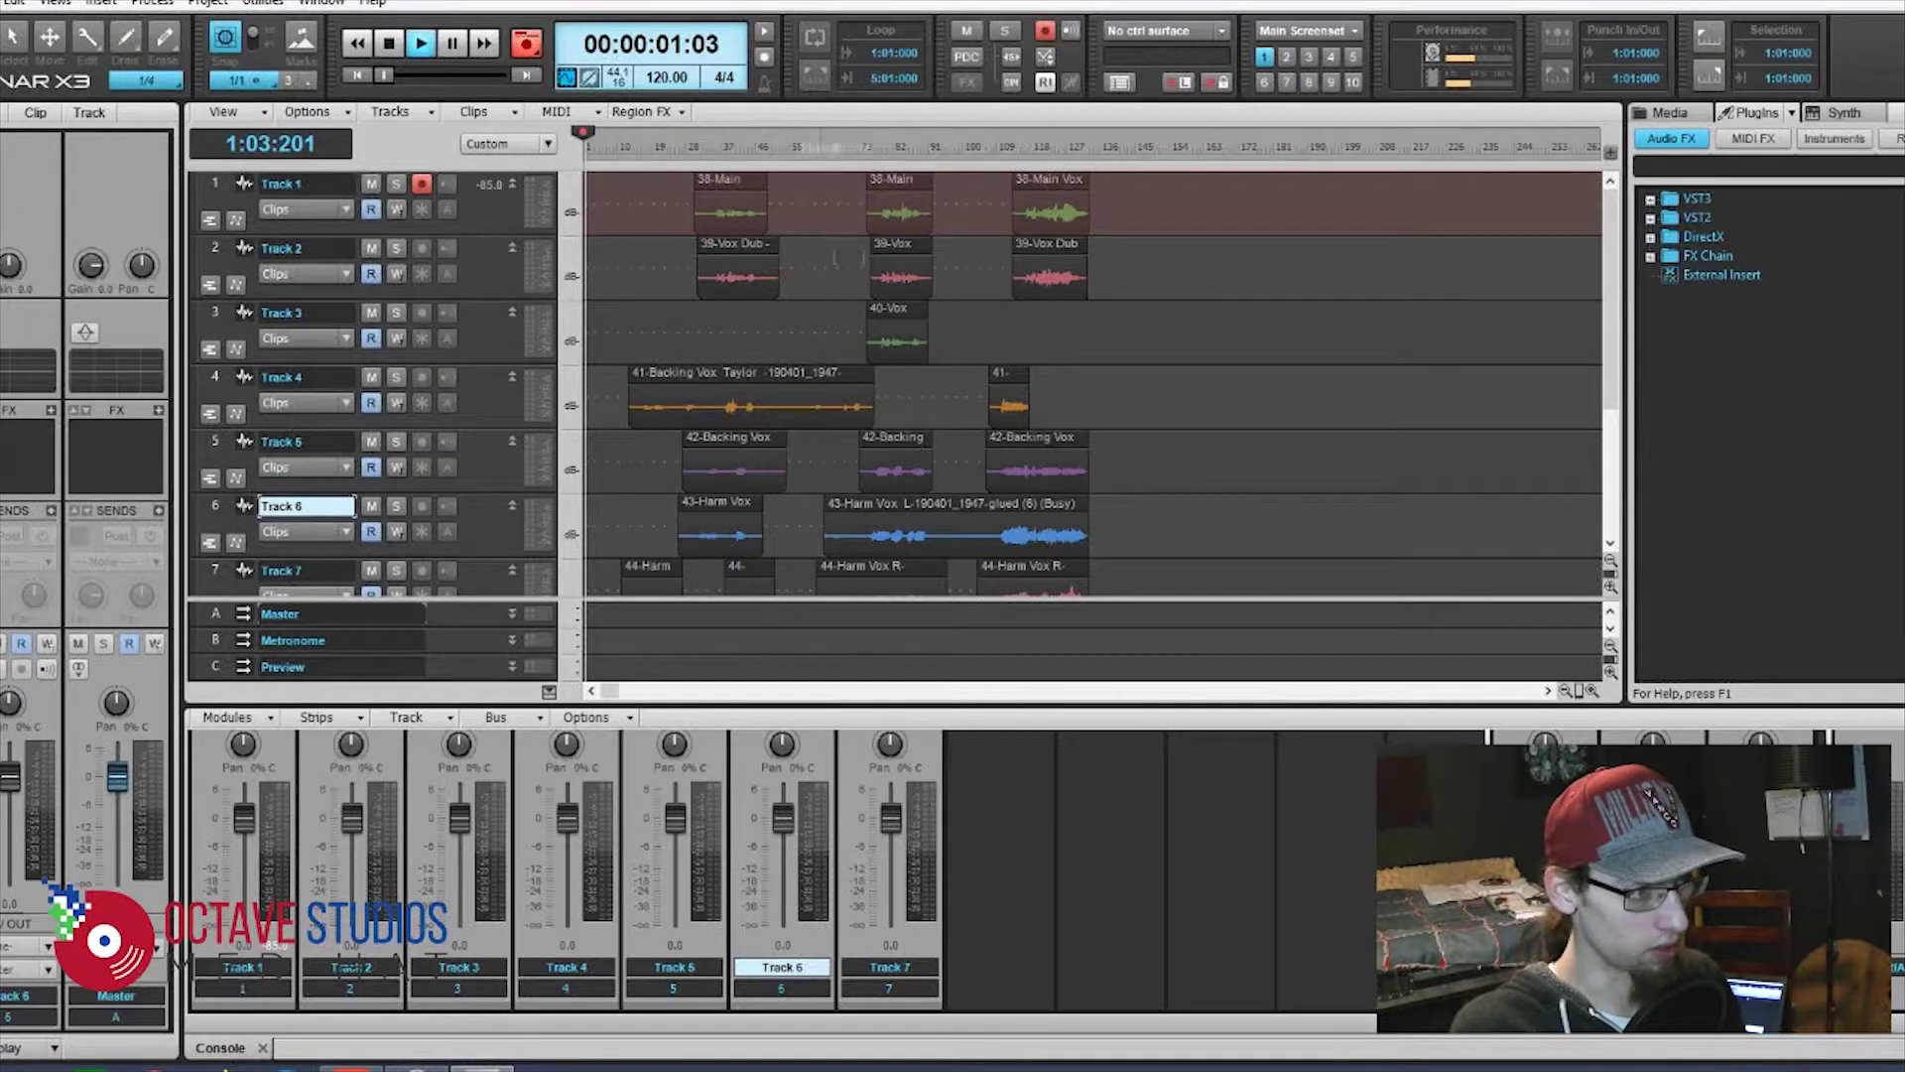
key(space)
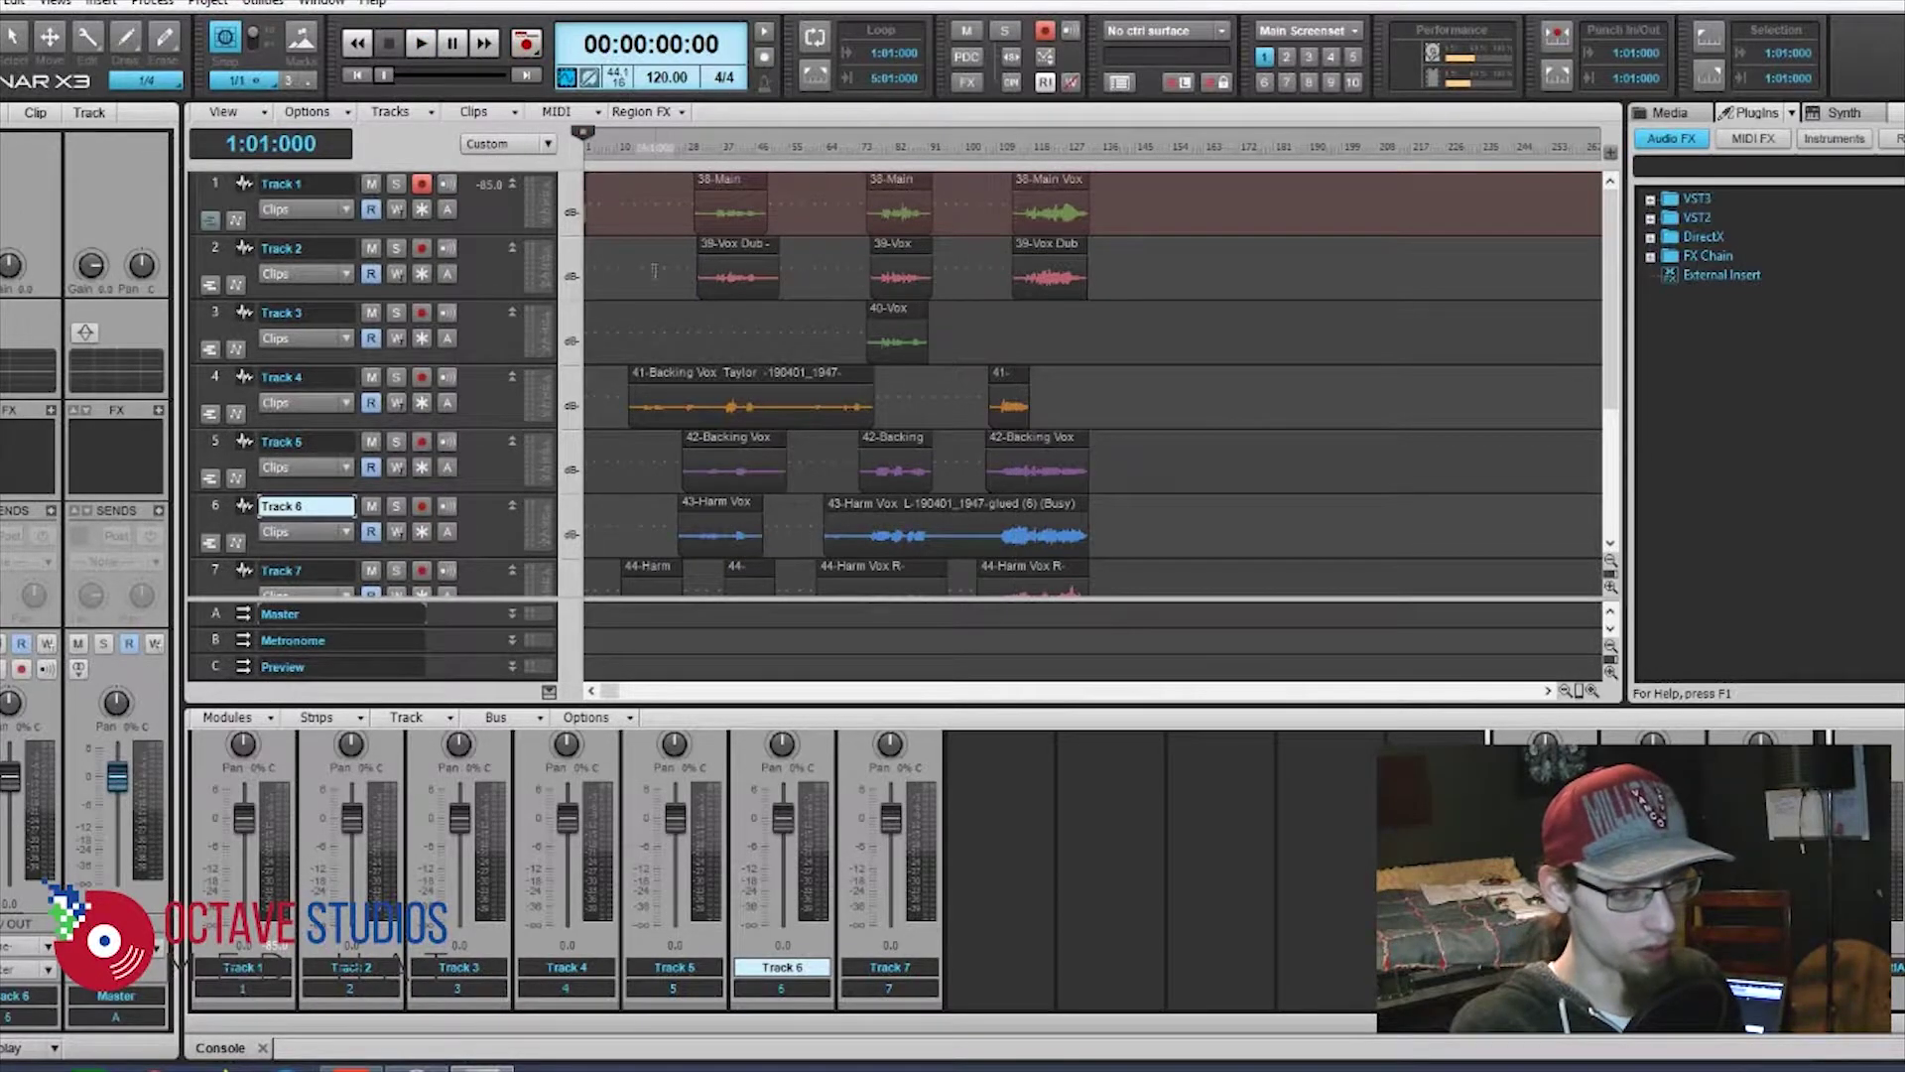
- Select the three vocal clips on Track 1 from the project start and bounce them into a single clip
click(1592, 690)
click(1592, 690)
click(1591, 690)
scroll(1454, 499, down, 1)
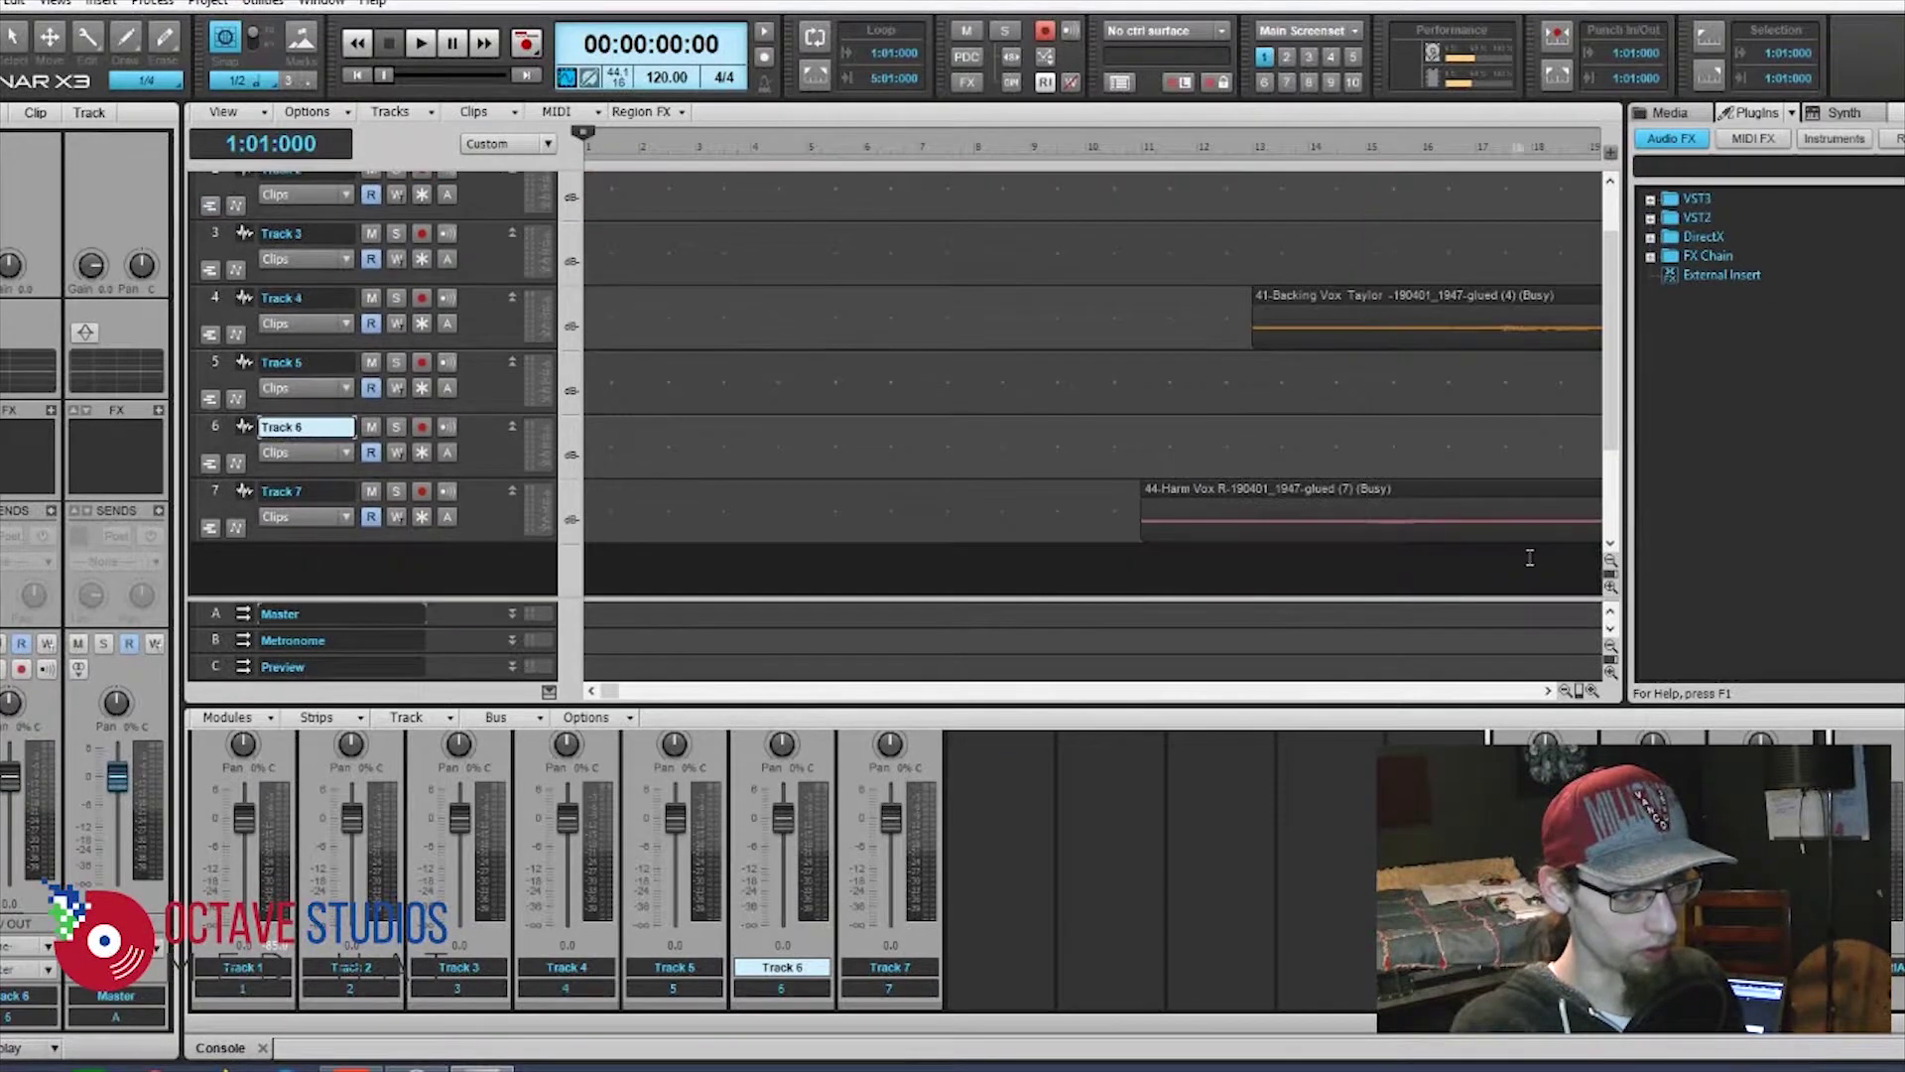
click(1565, 691)
click(1565, 692)
click(1565, 692)
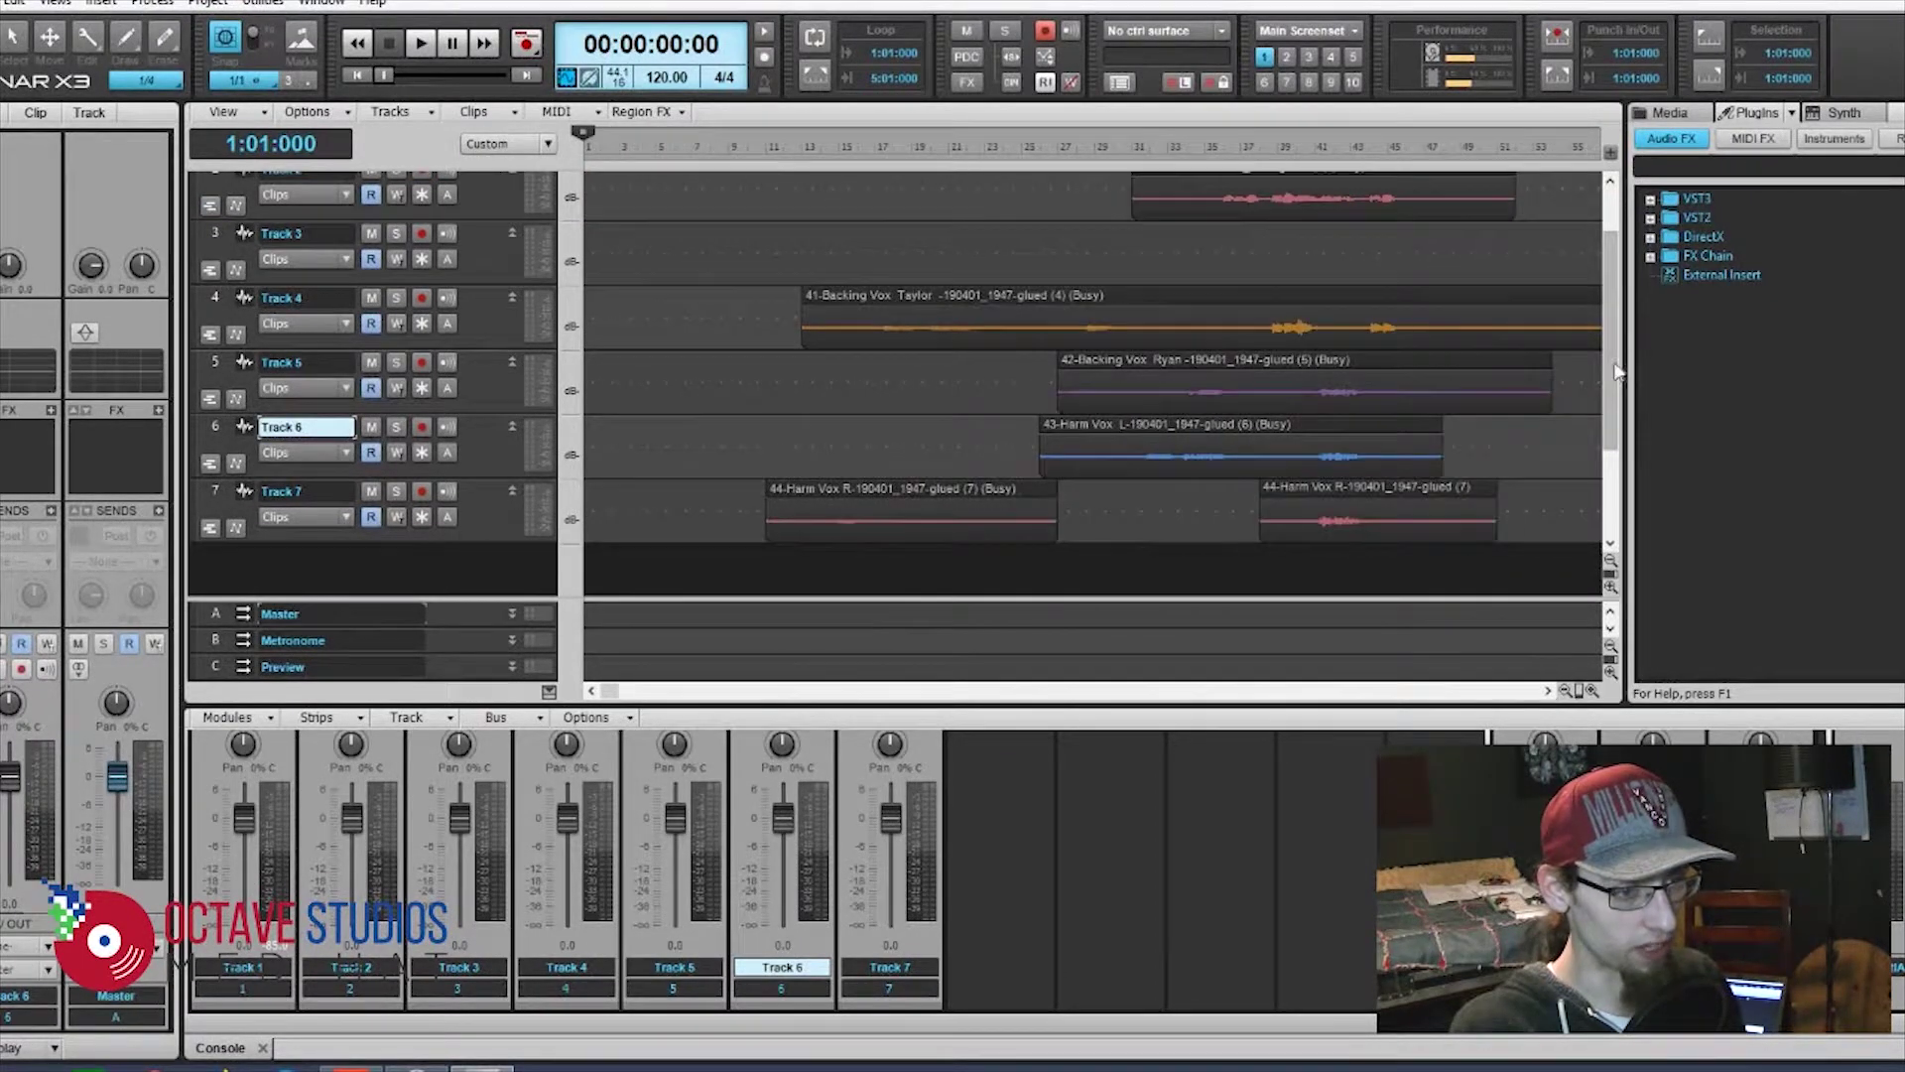
scroll(1604, 230, up, 1)
click(1565, 692)
click(1565, 691)
drag(981, 216, 589, 208)
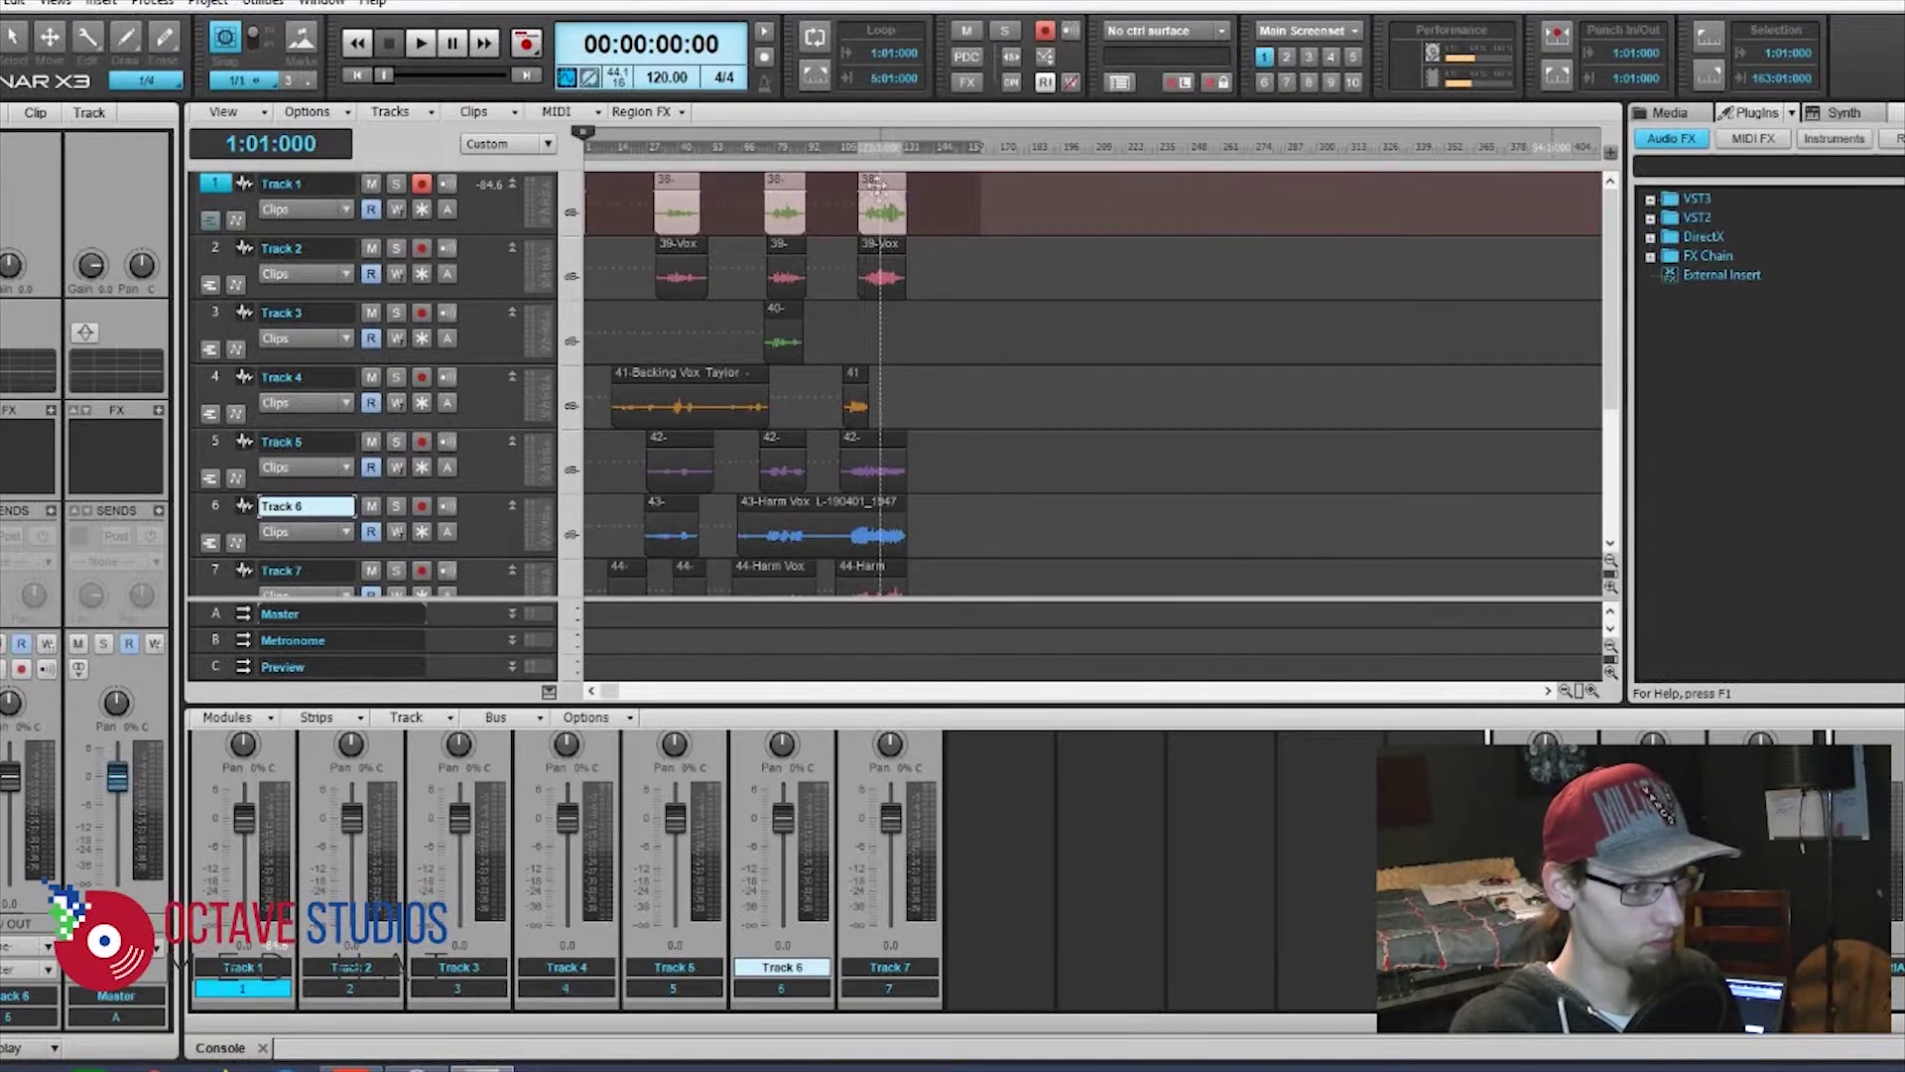
right_click(785, 185)
click(890, 520)
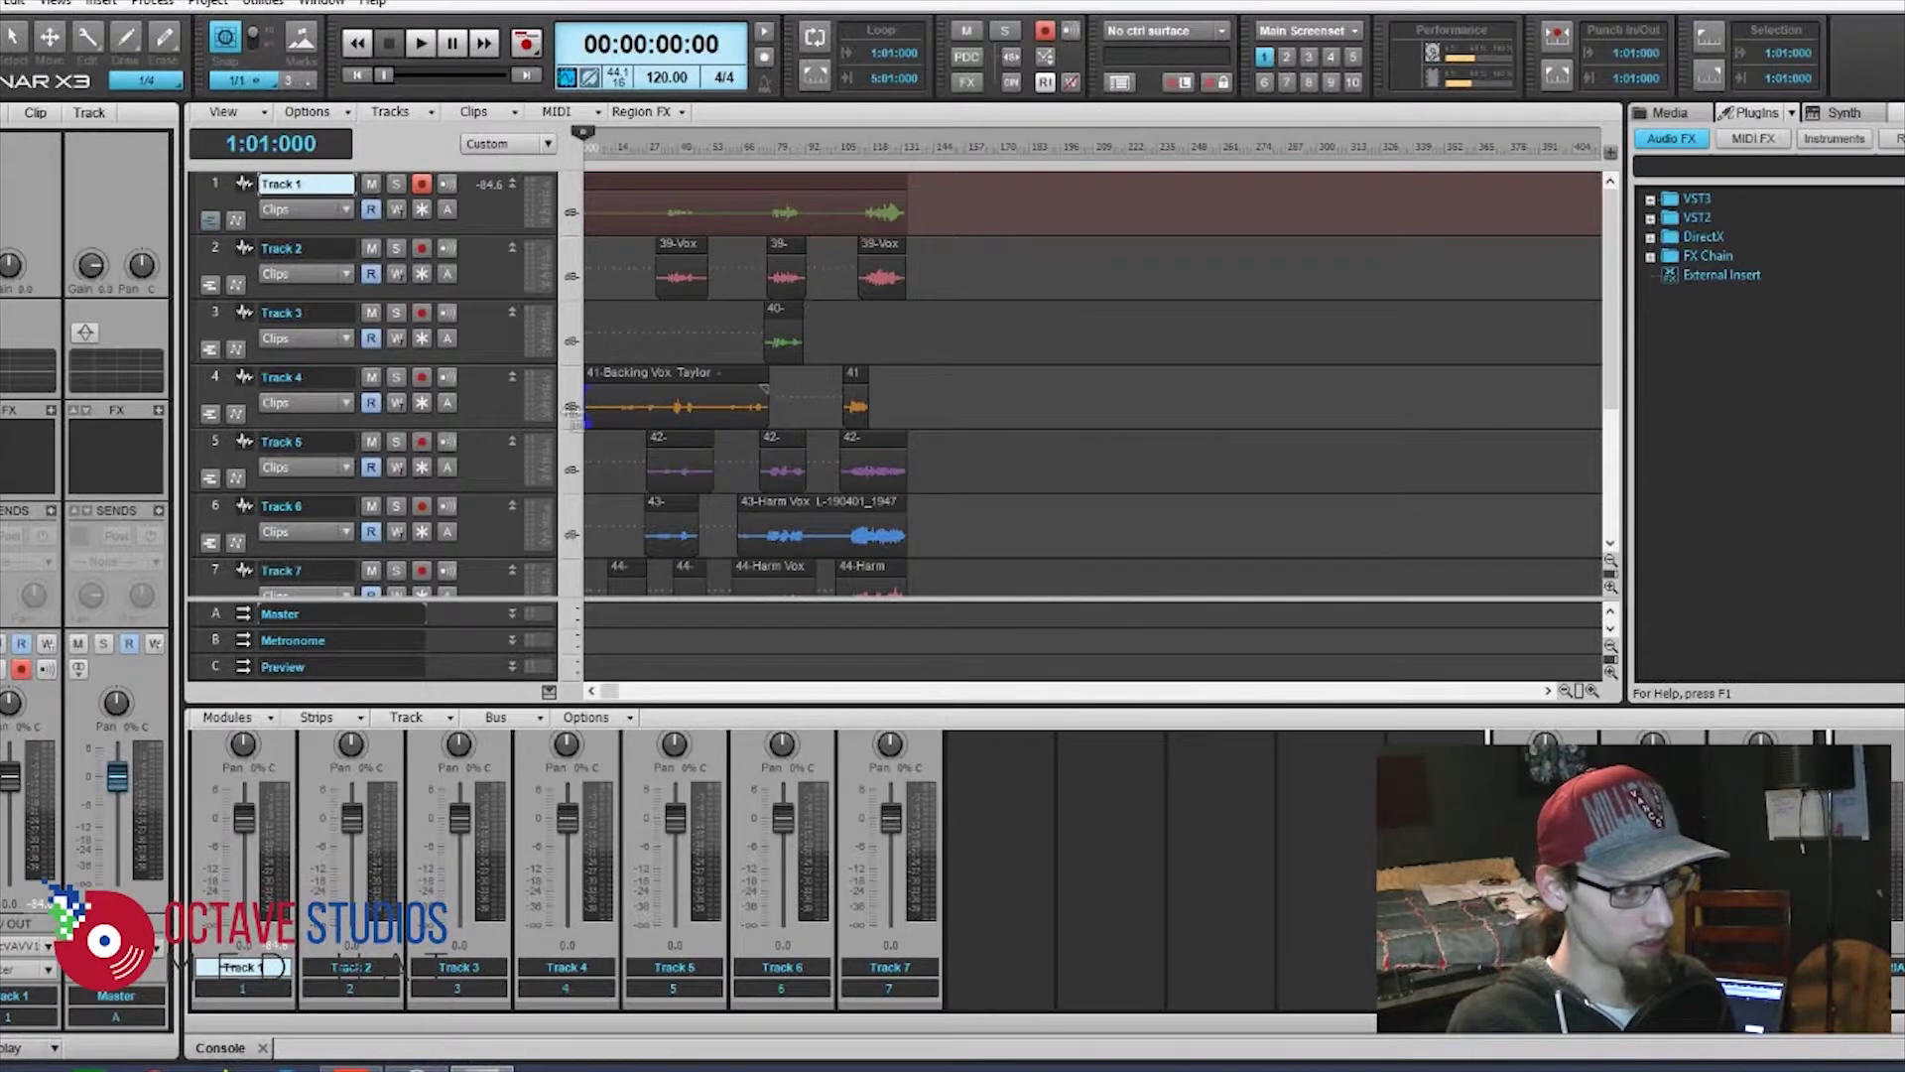
- Place the now time at measure 10 and extend the start of Track 6's first 43-Harm Vox clip earlier
click(604, 147)
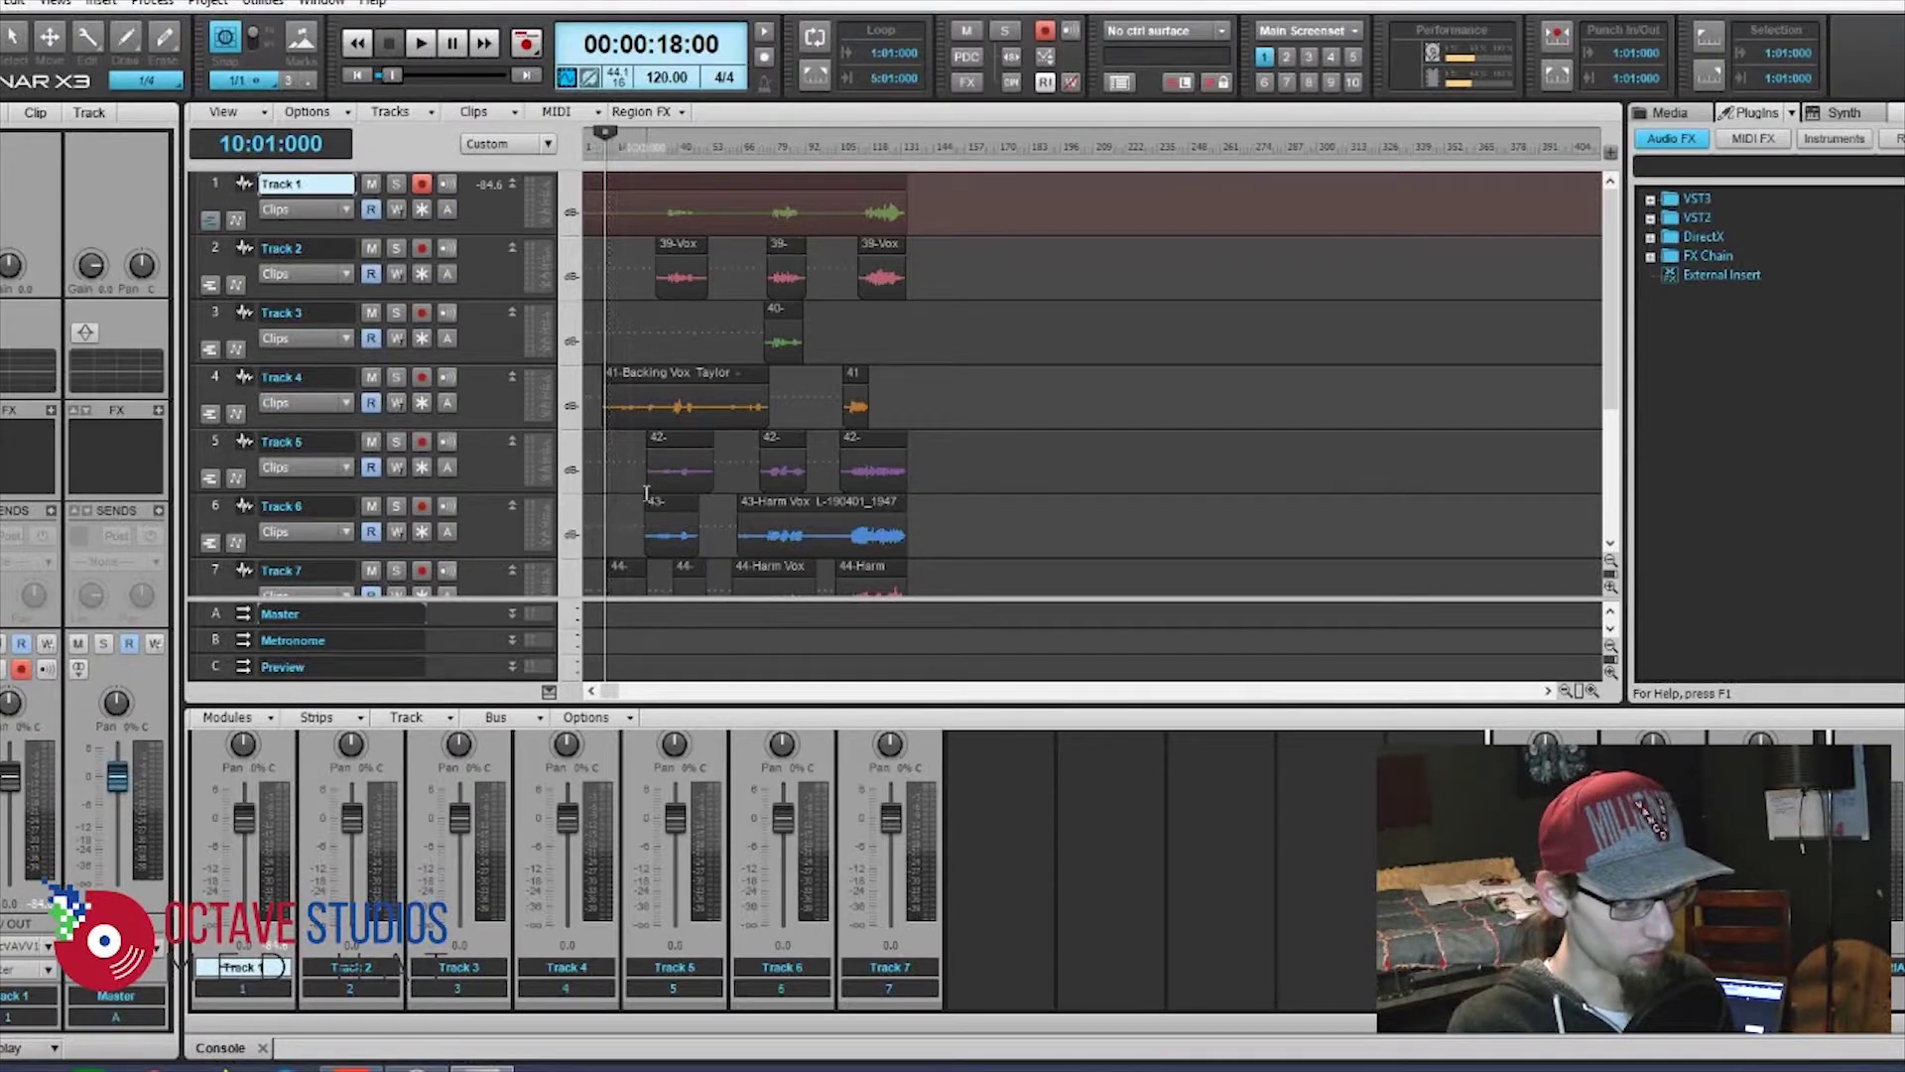
mouse_move(646, 536)
mouse_down()
mouse_move(524, 542)
mouse_move(631, 538)
mouse_up()
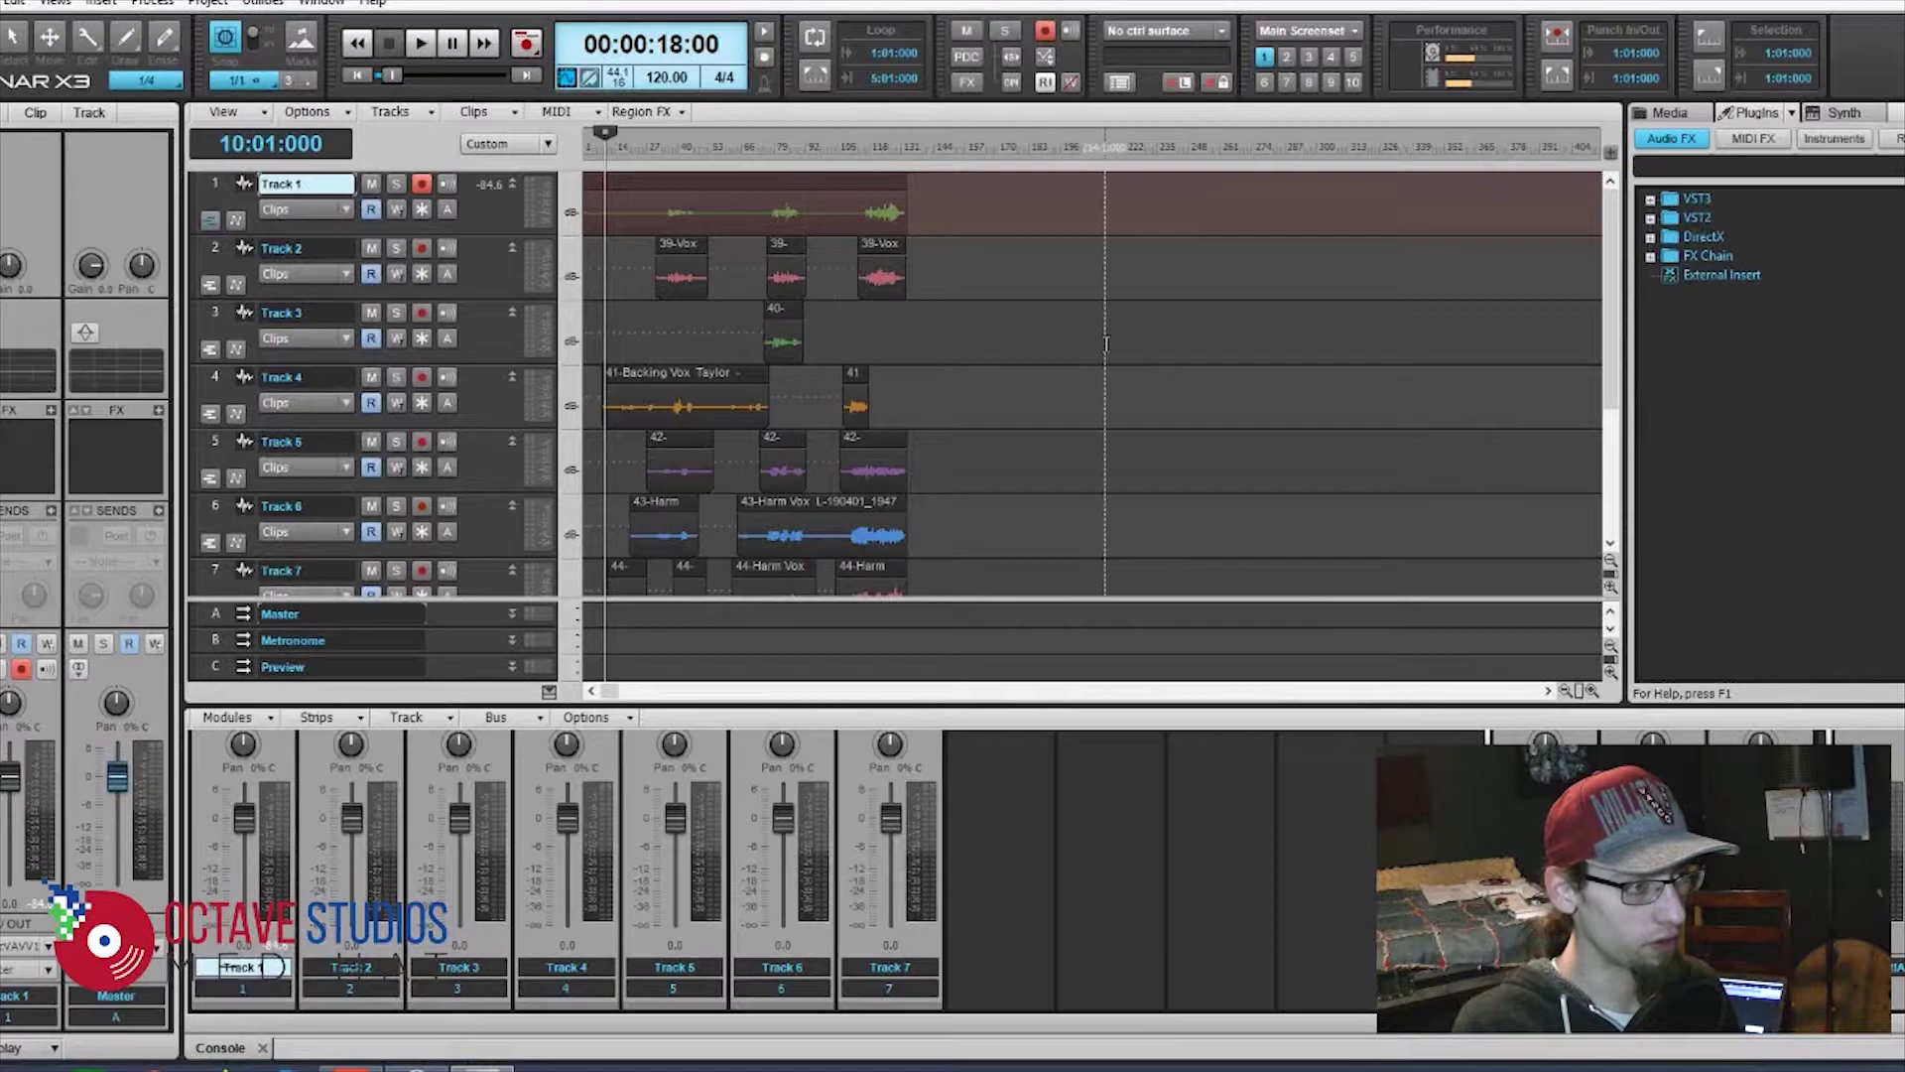
- Check the end of the vocals at measure 132, return the now time to the project start and select Track 1's bounced clip
click(906, 149)
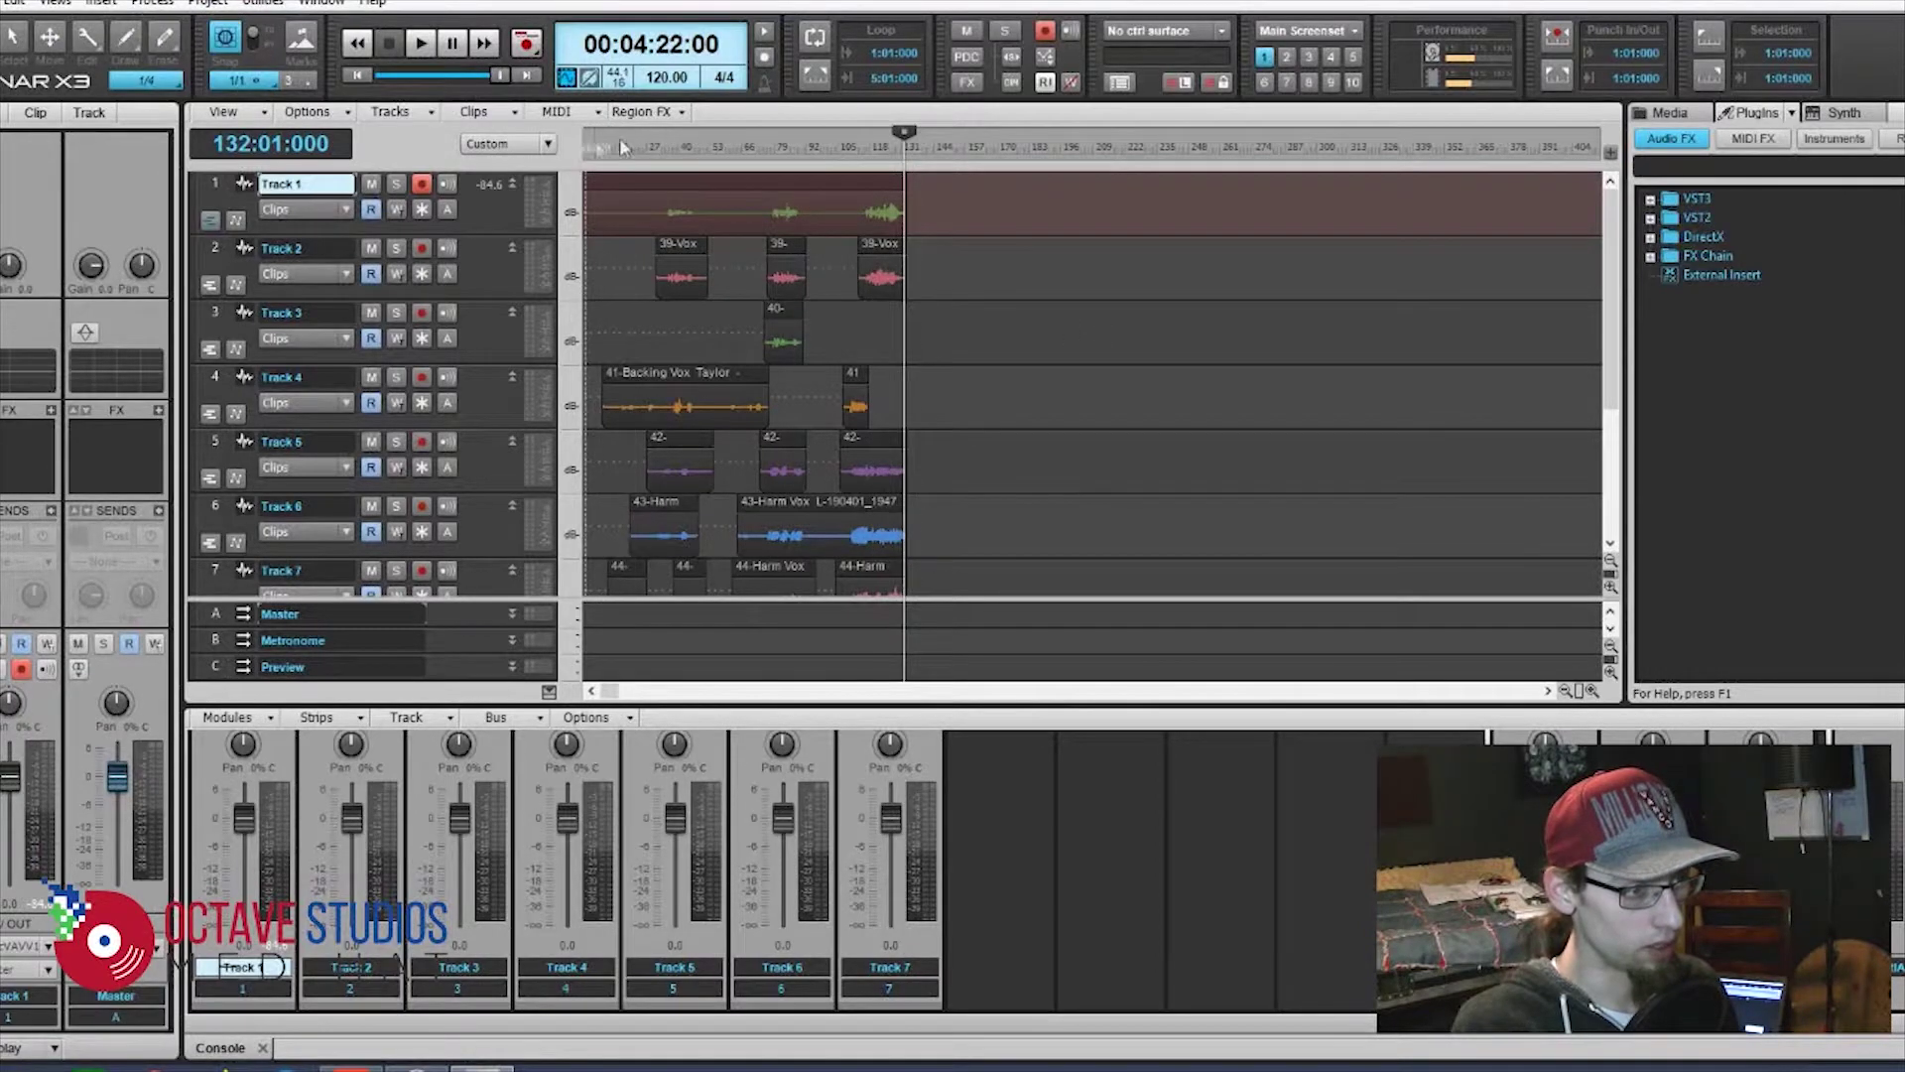
drag(905, 143, 575, 139)
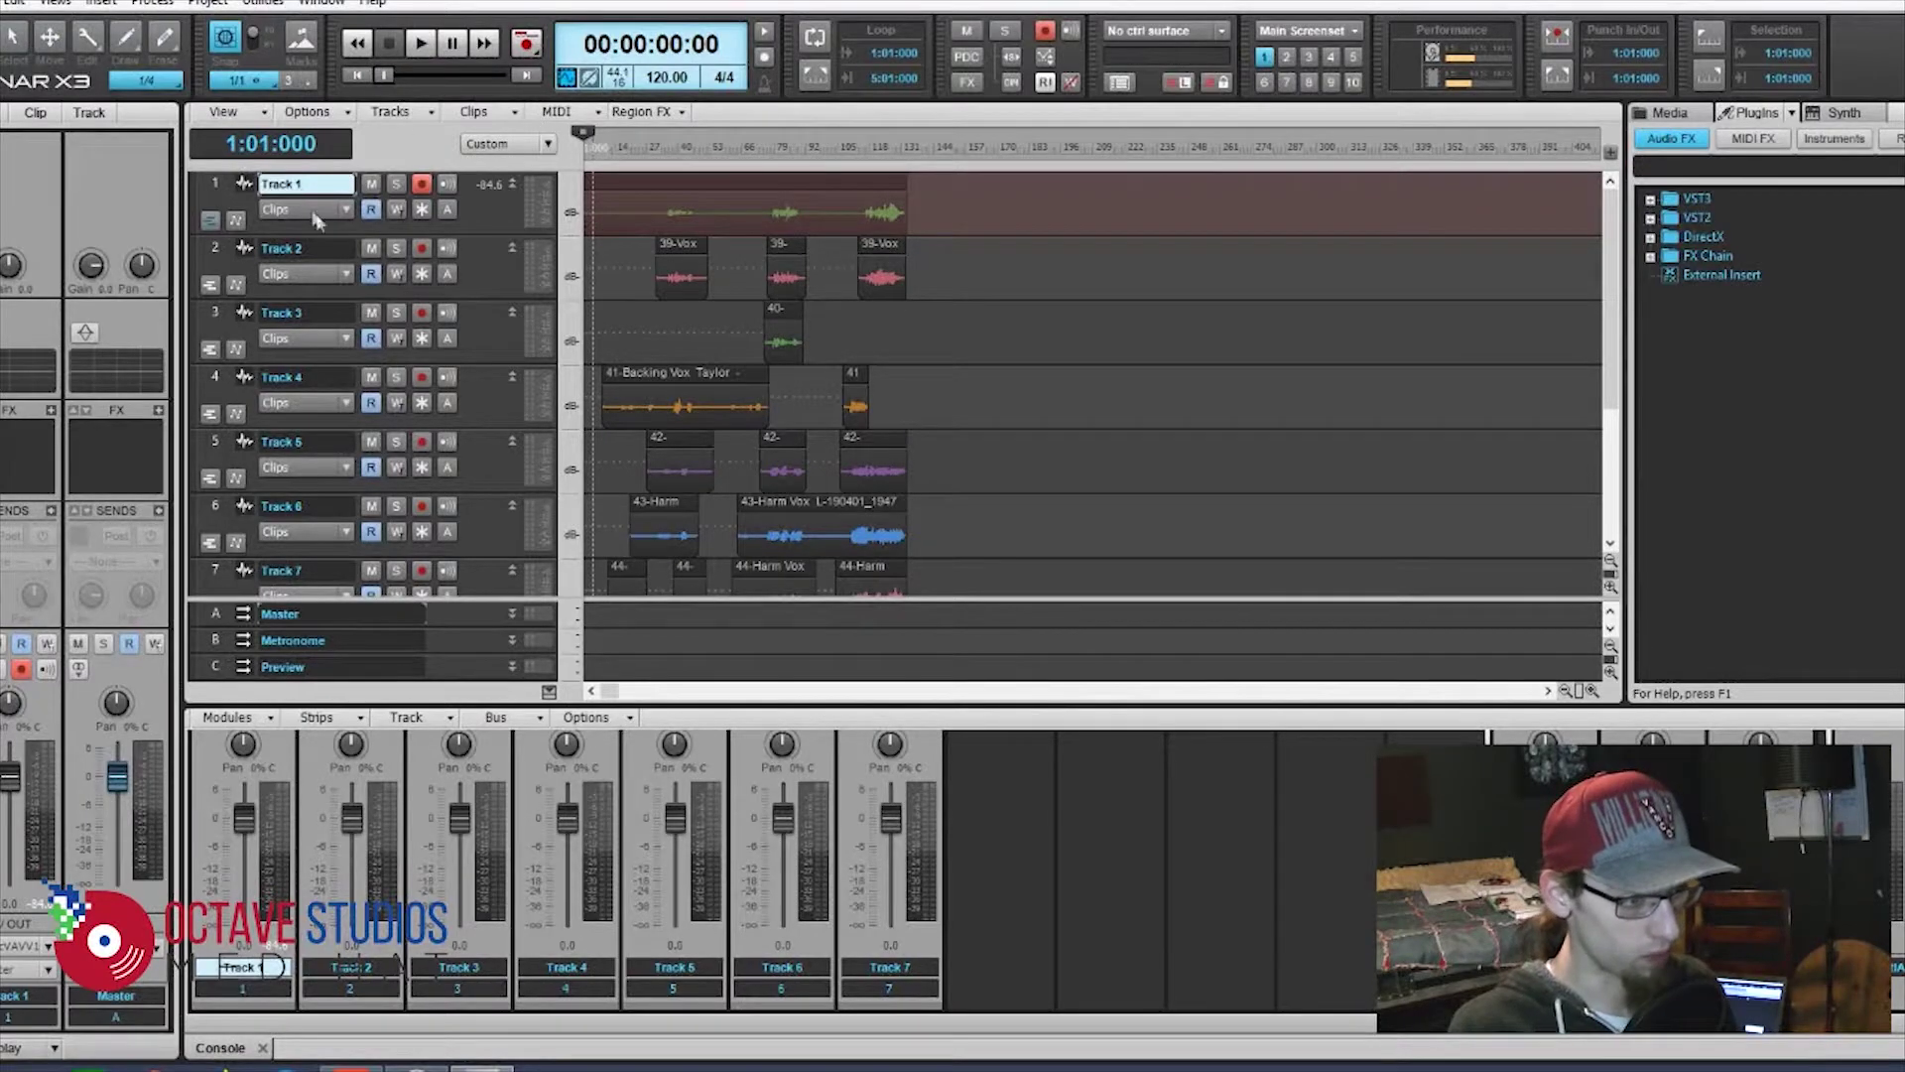
right_click(700, 217)
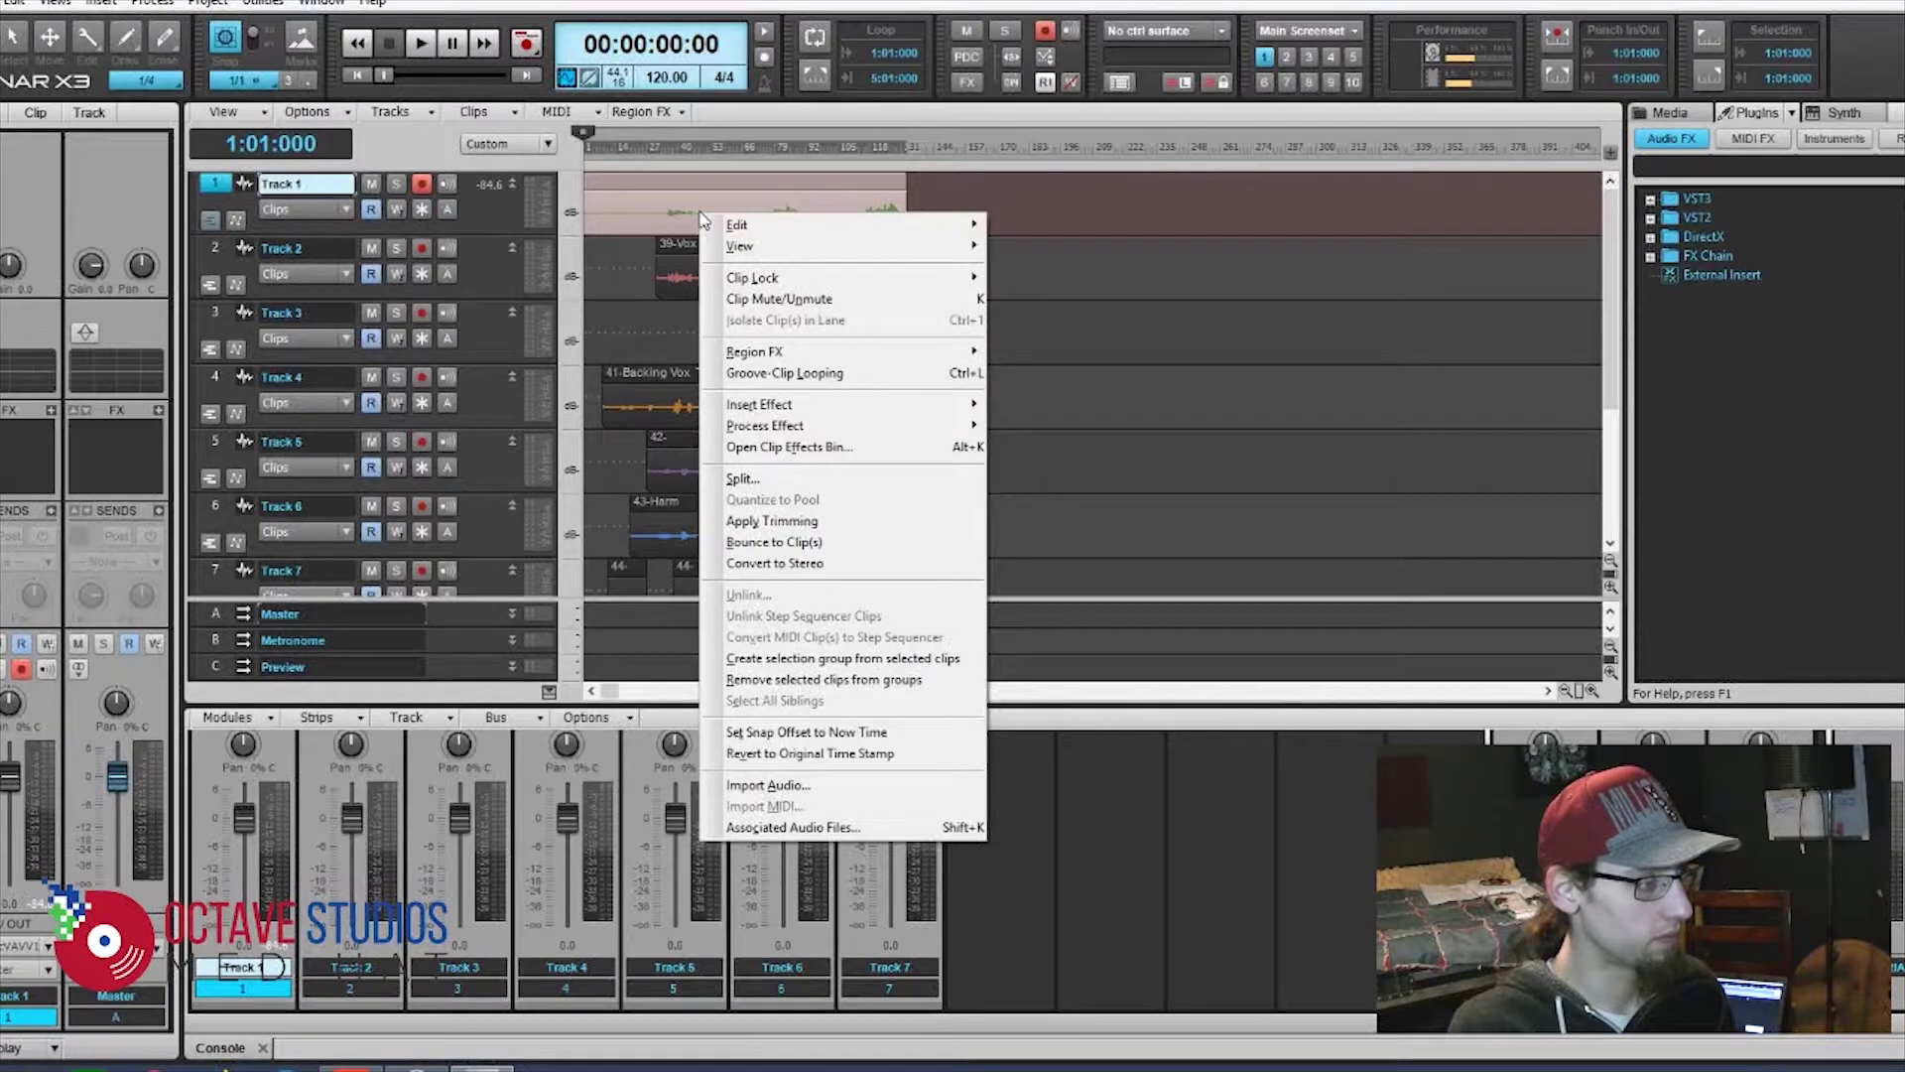
click(687, 219)
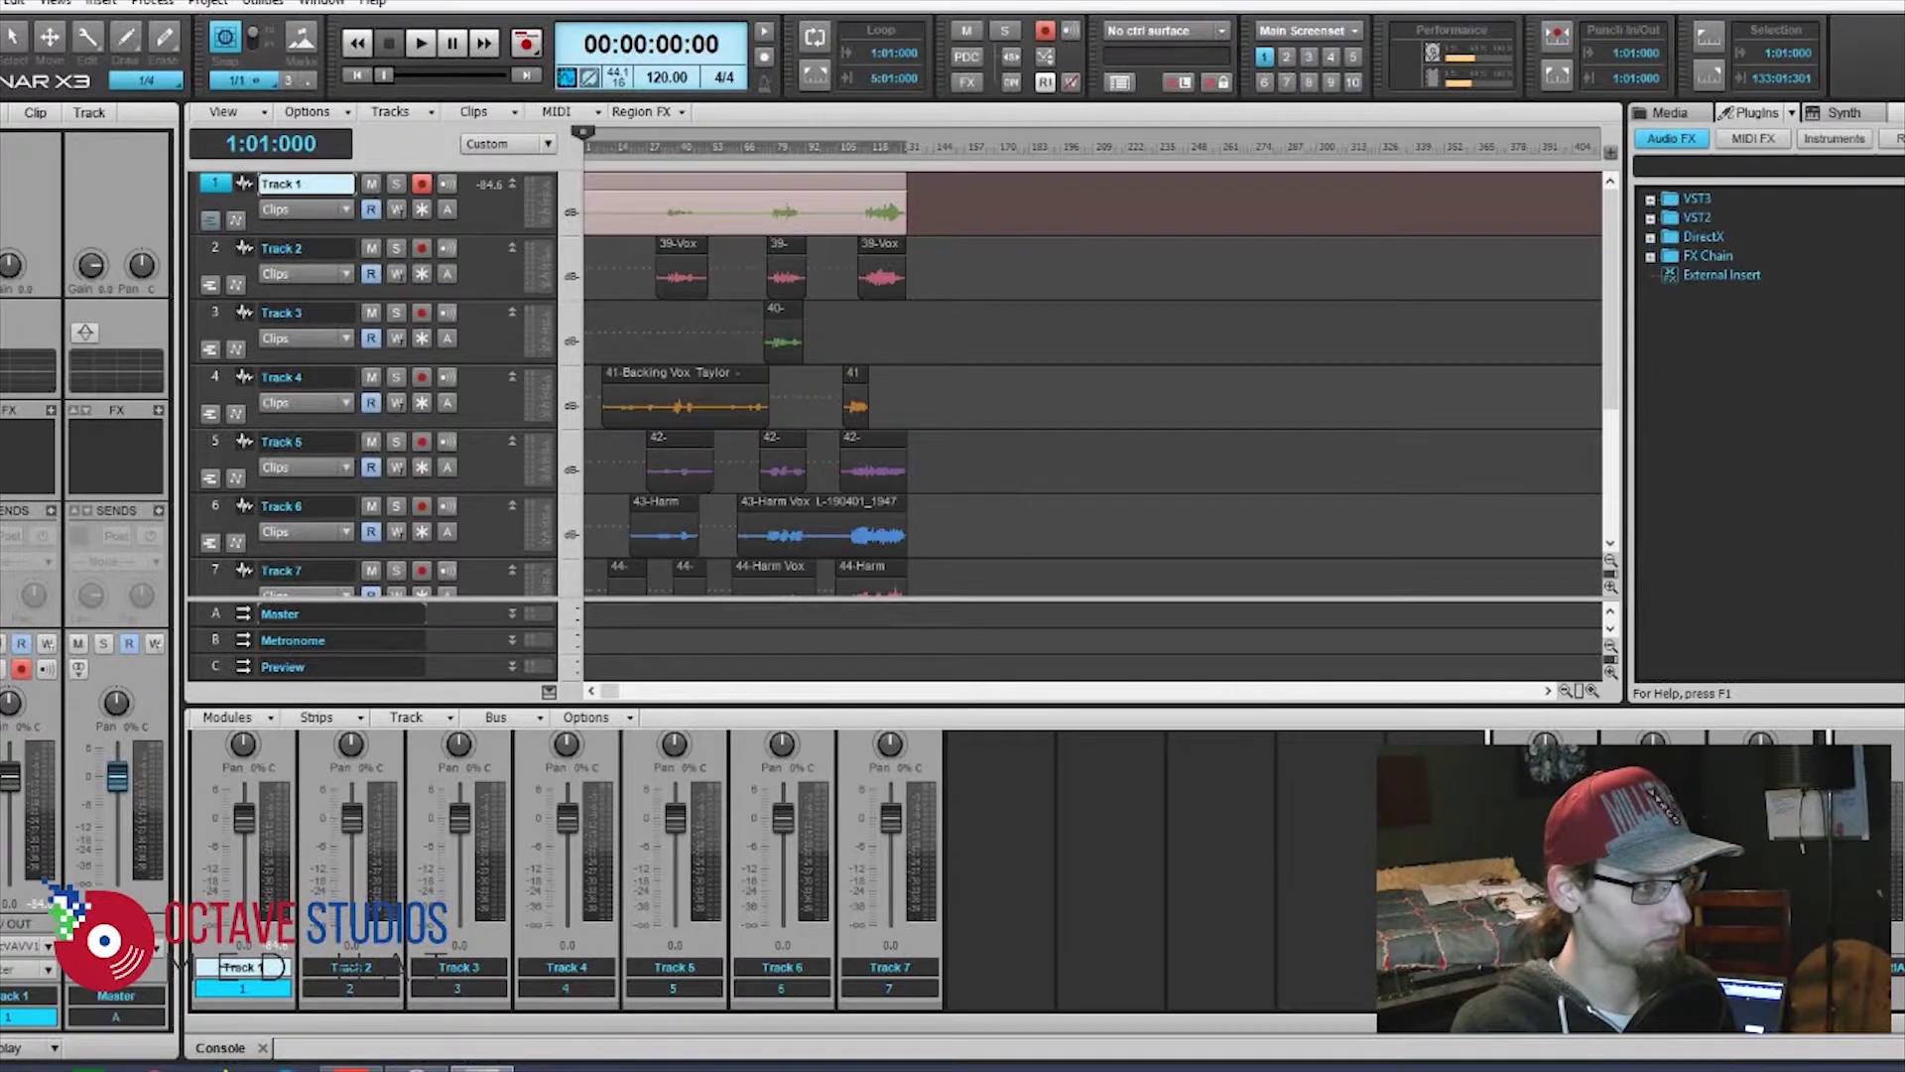
- Open the audio export for the selected Track 1 clip, with Mono channel format and Tracks as the source category
click(14, 2)
mouse_move(99, 192)
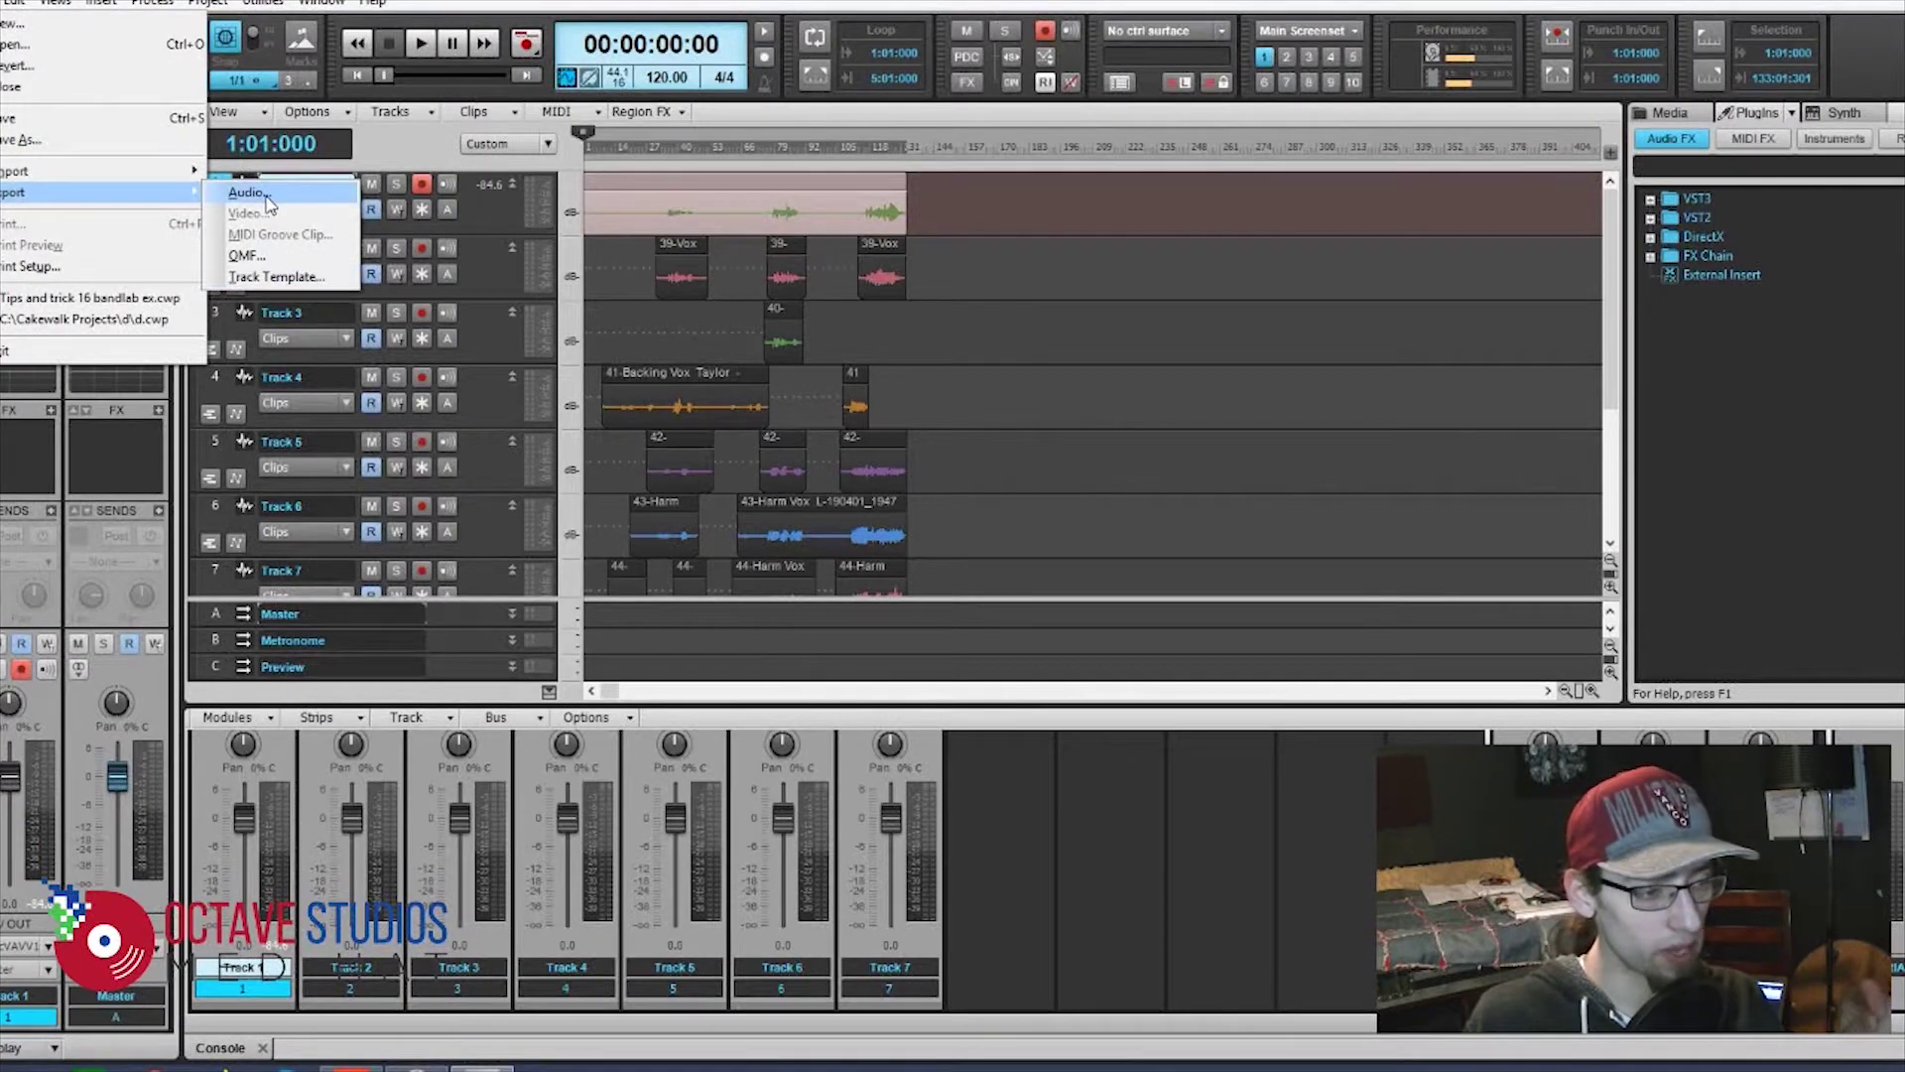
click(248, 192)
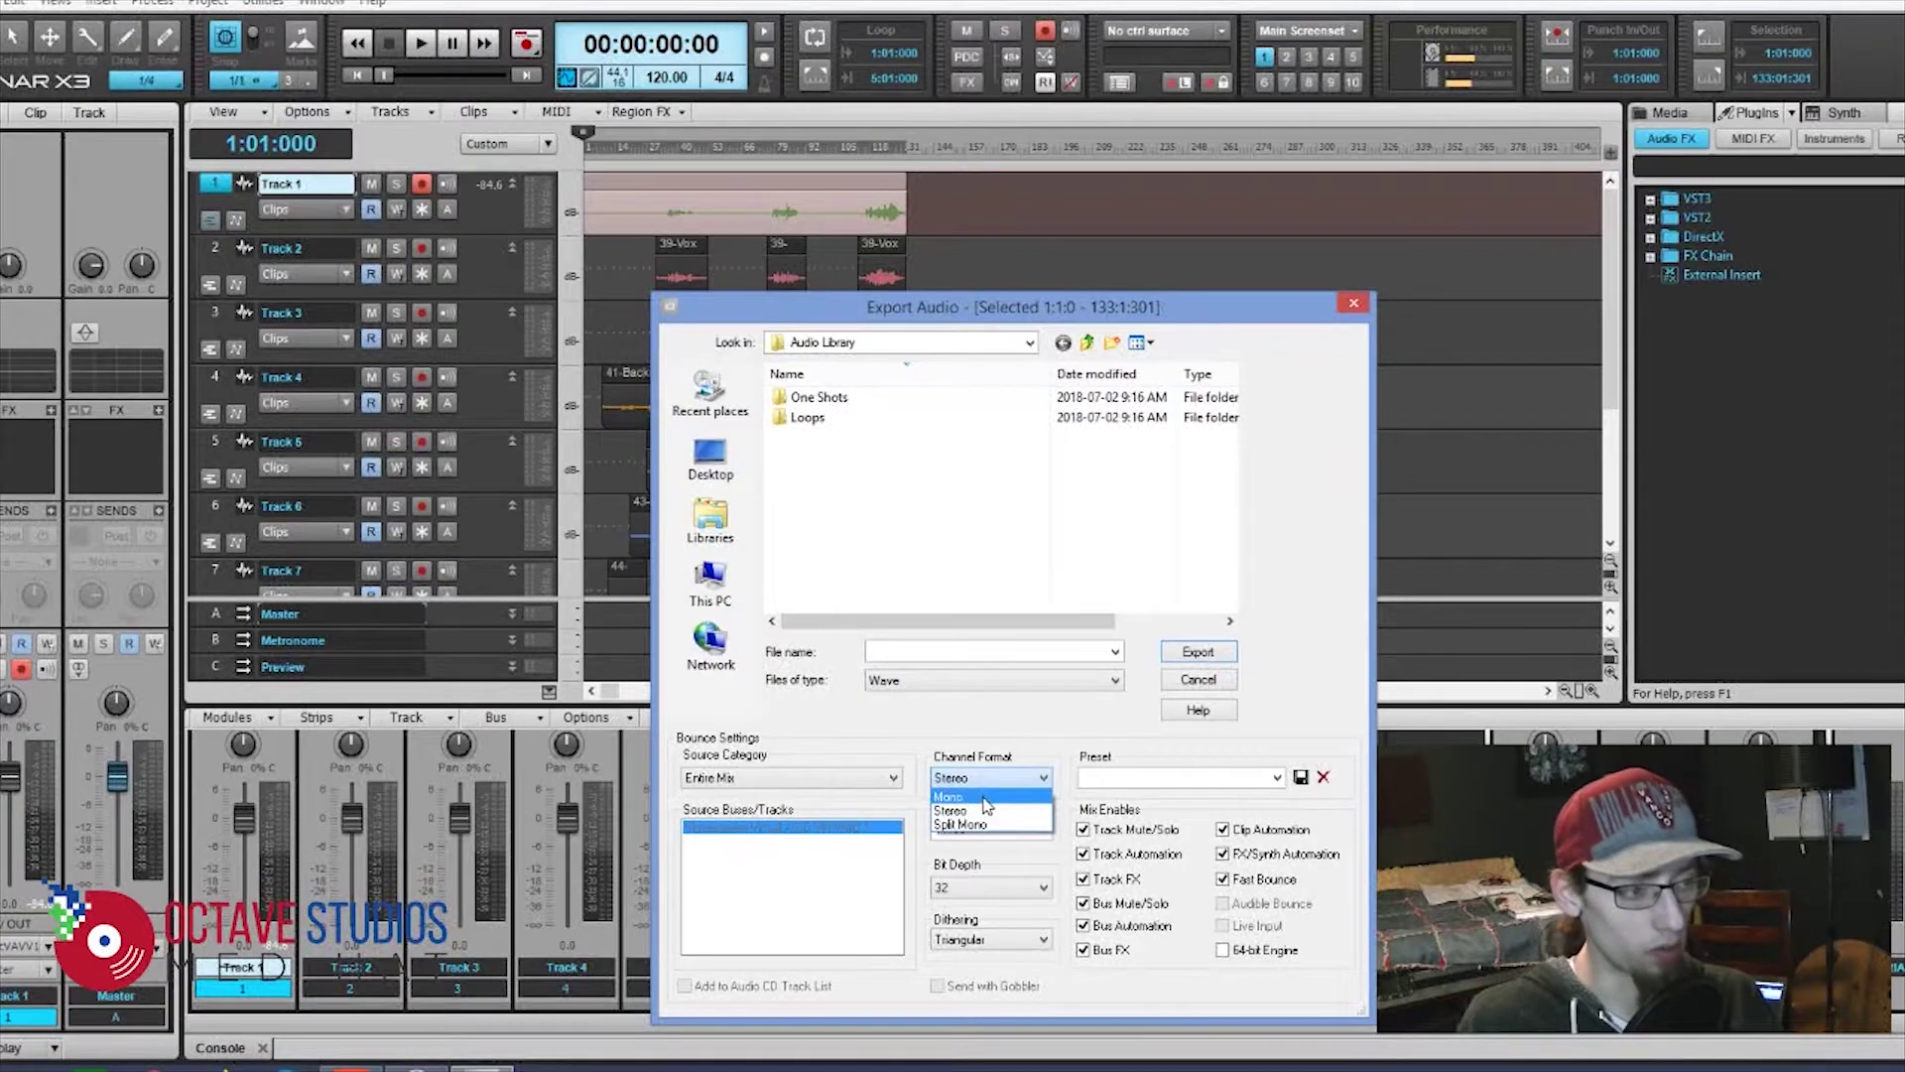
click(986, 799)
click(849, 778)
click(836, 807)
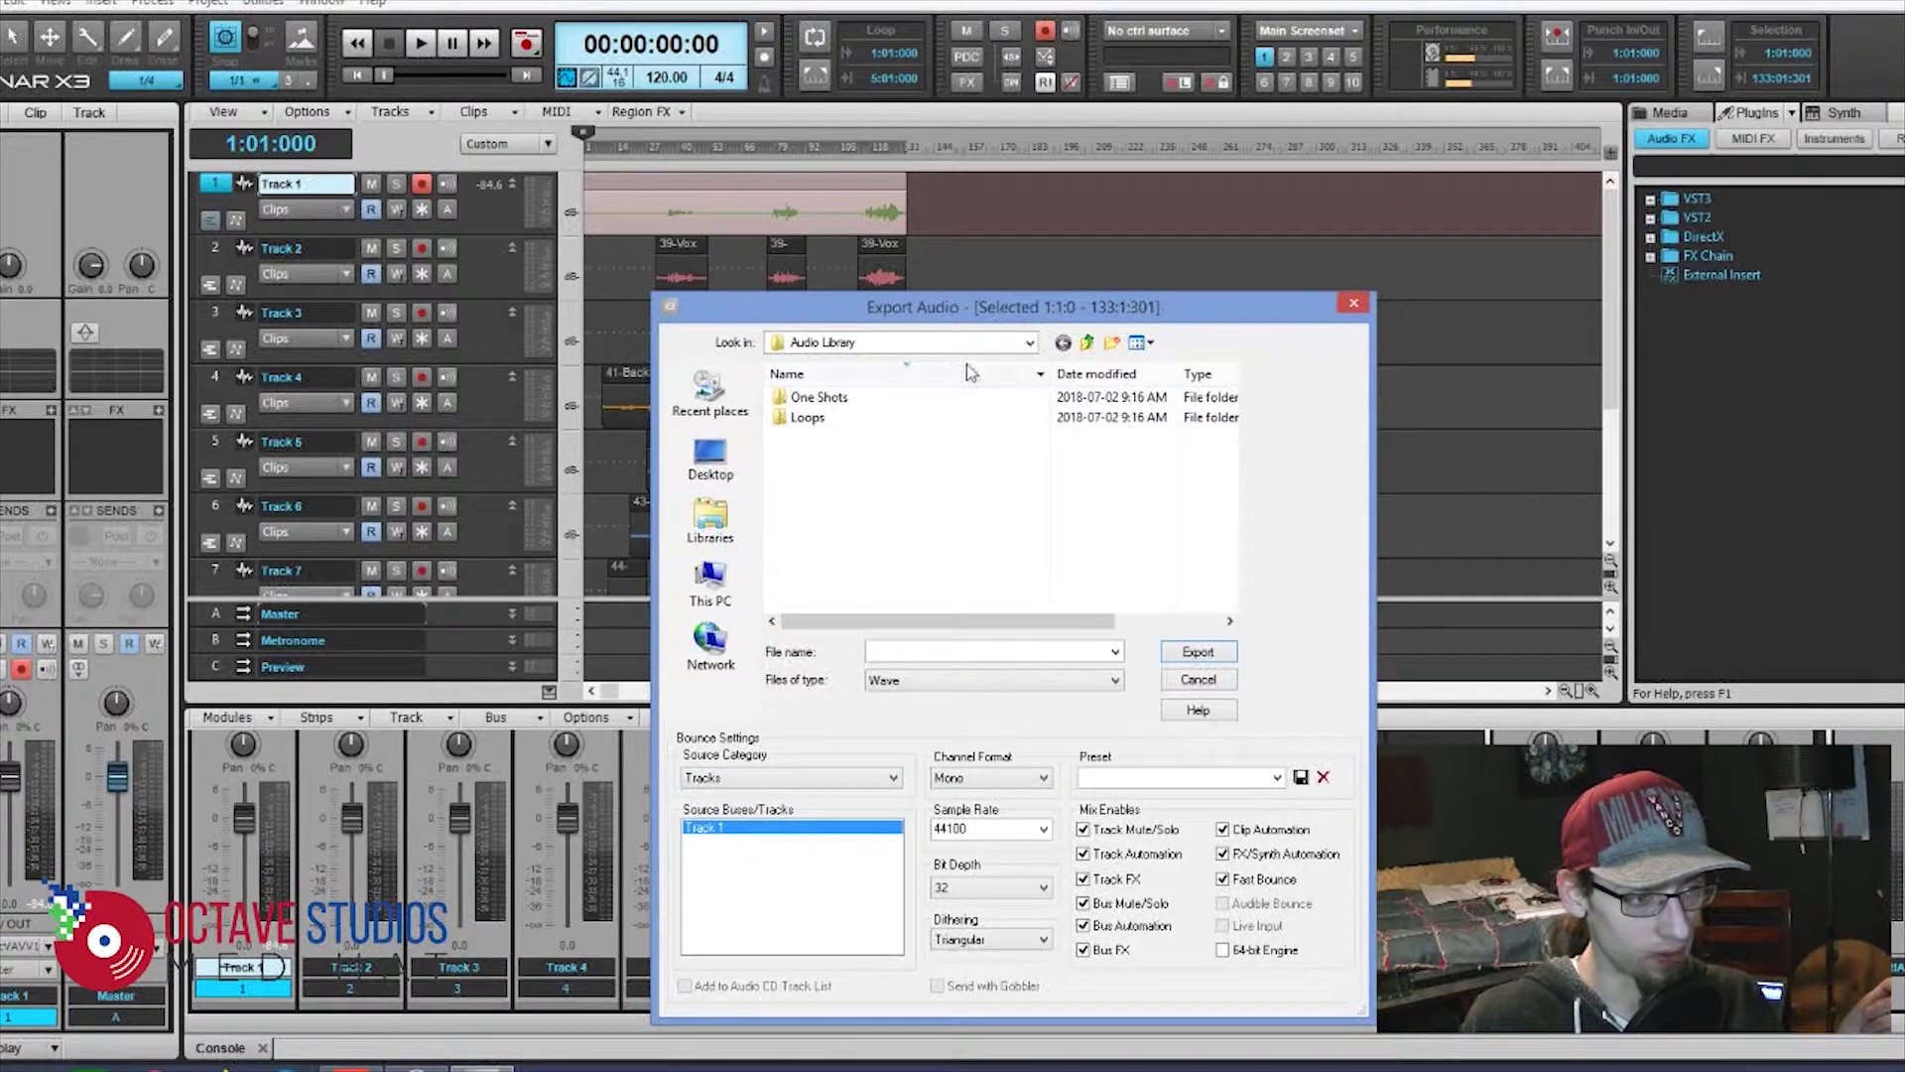
- Choose the sonar file folder inside Tips and tricks\Tips and Tricks 16 on the Seagate Expansion Drive (O:) as the export destination
click(710, 583)
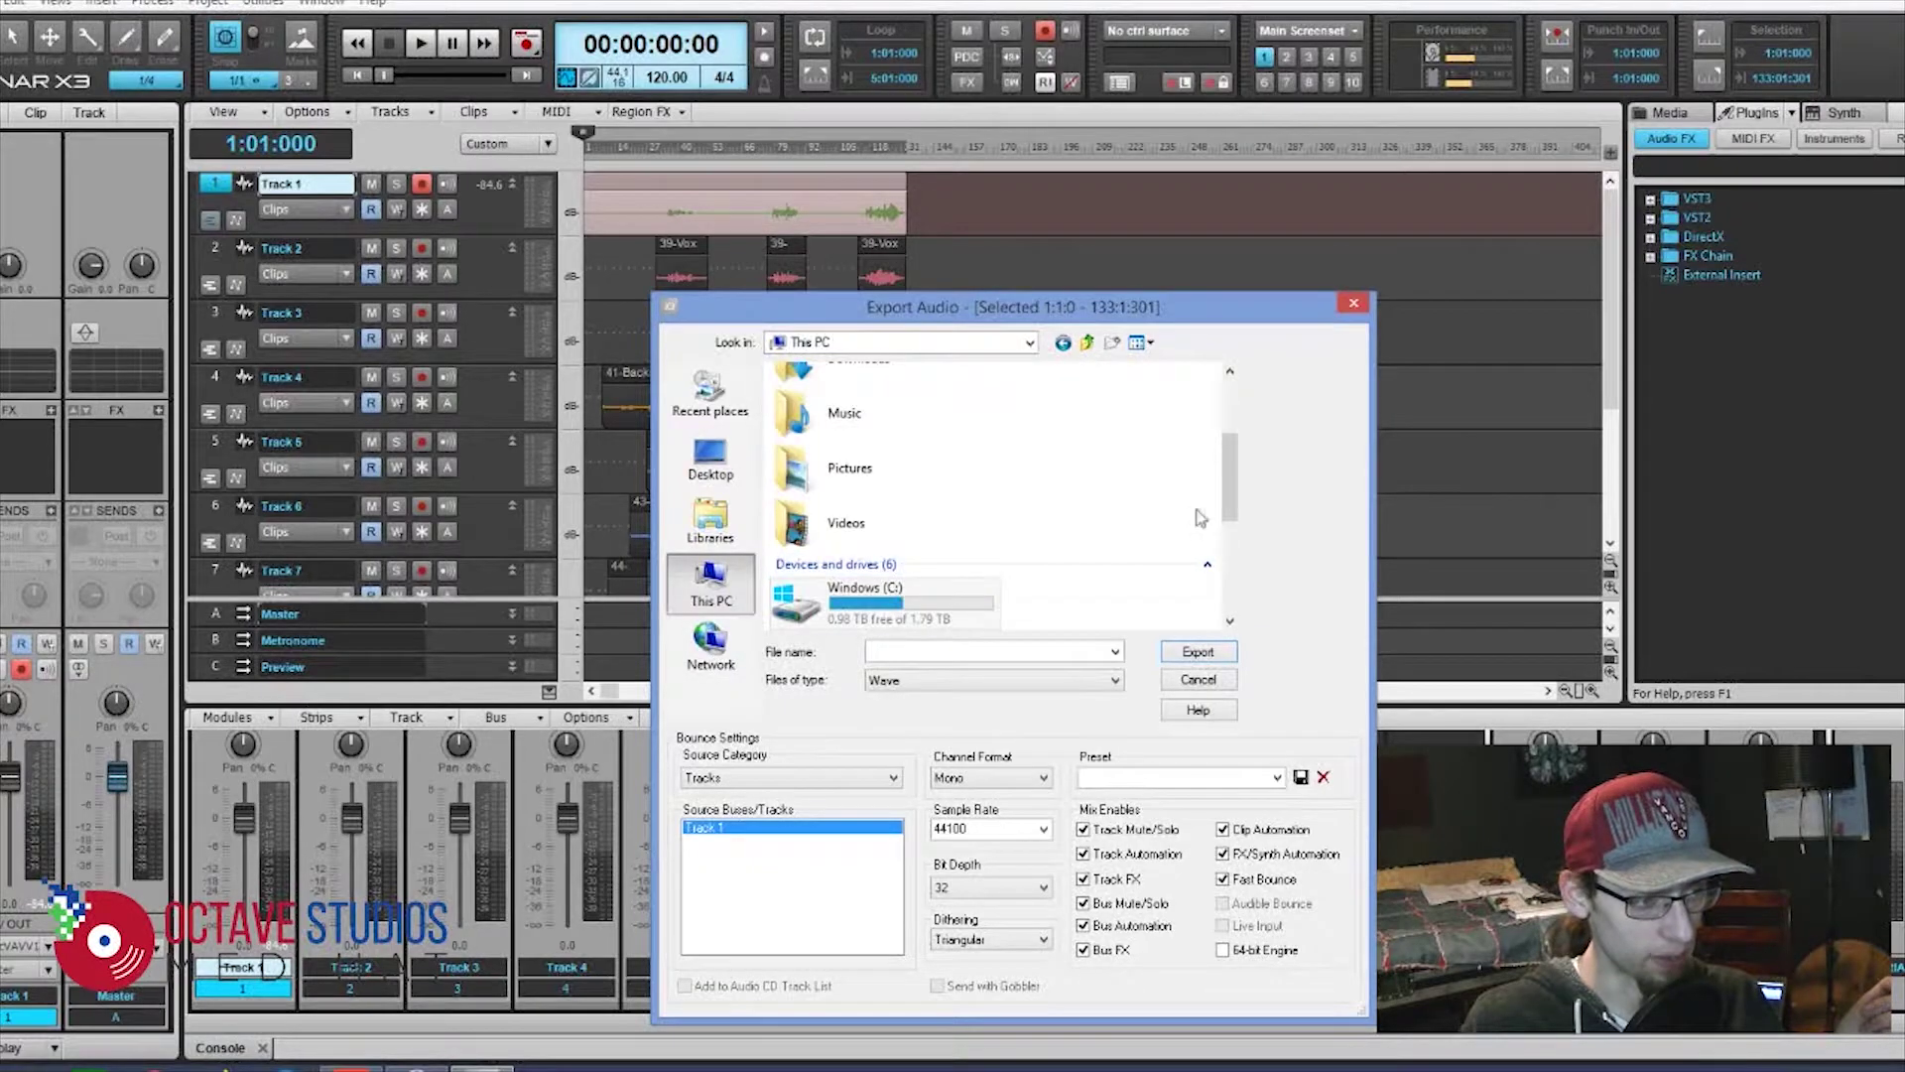
scroll(1232, 489, down, 5)
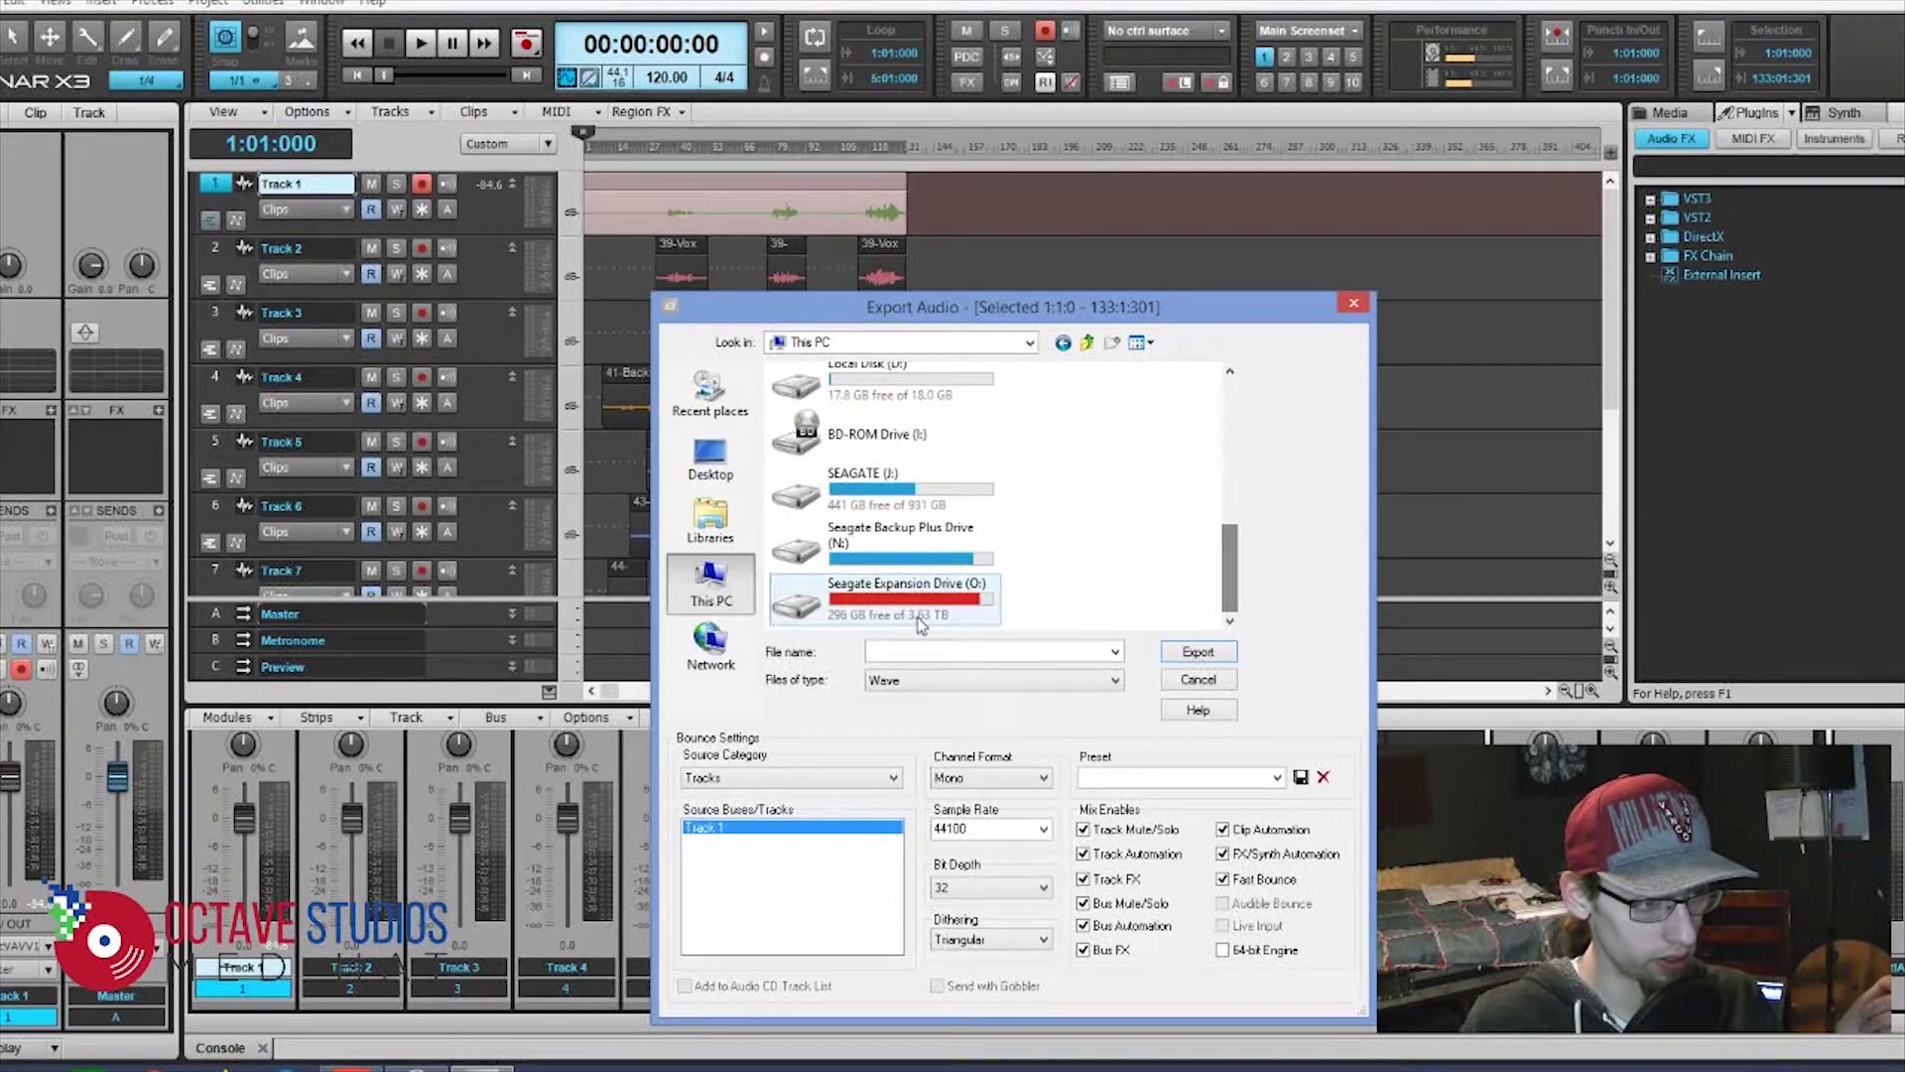
double_click(853, 595)
double_click(832, 458)
double_click(1040, 427)
double_click(883, 457)
double_click(843, 518)
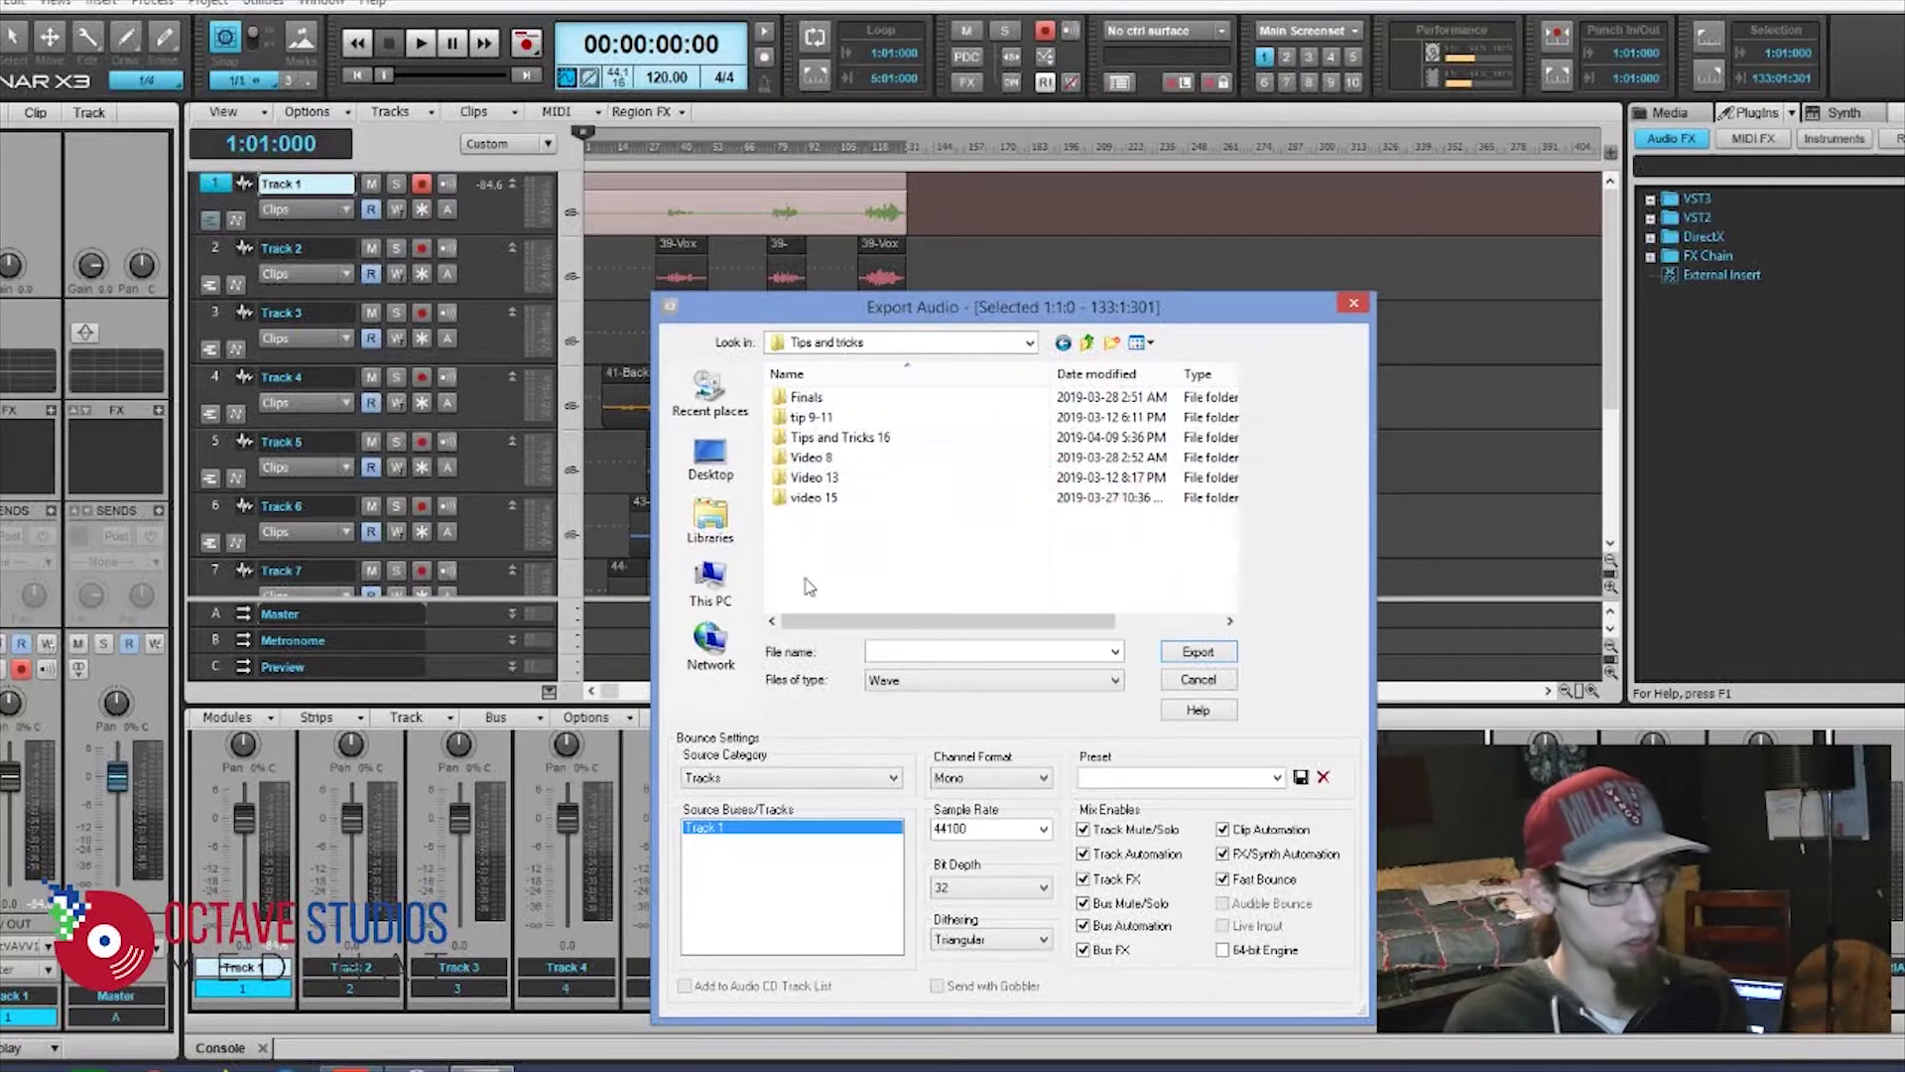
double_click(837, 439)
double_click(839, 479)
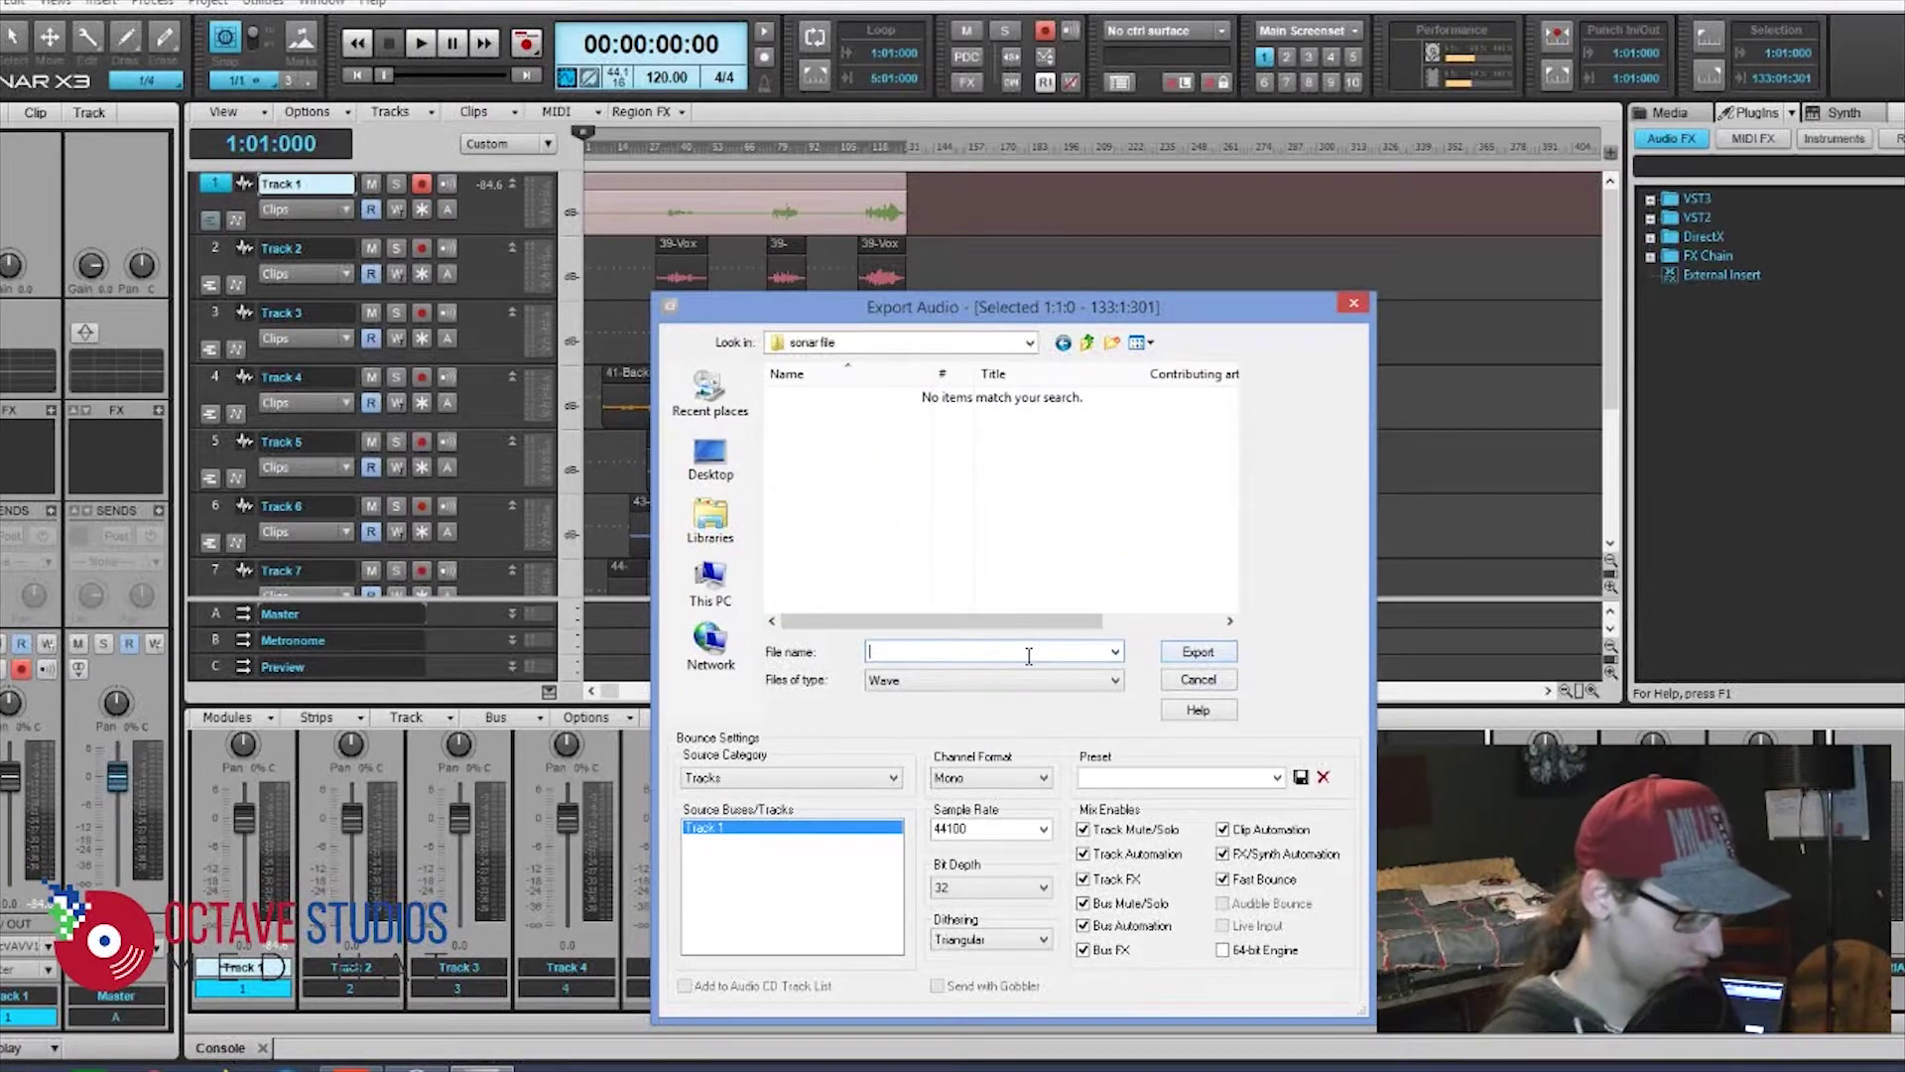
- Name the export Test Audio and export Track 1 as a Wave file
text(Test Audio)
click(1204, 652)
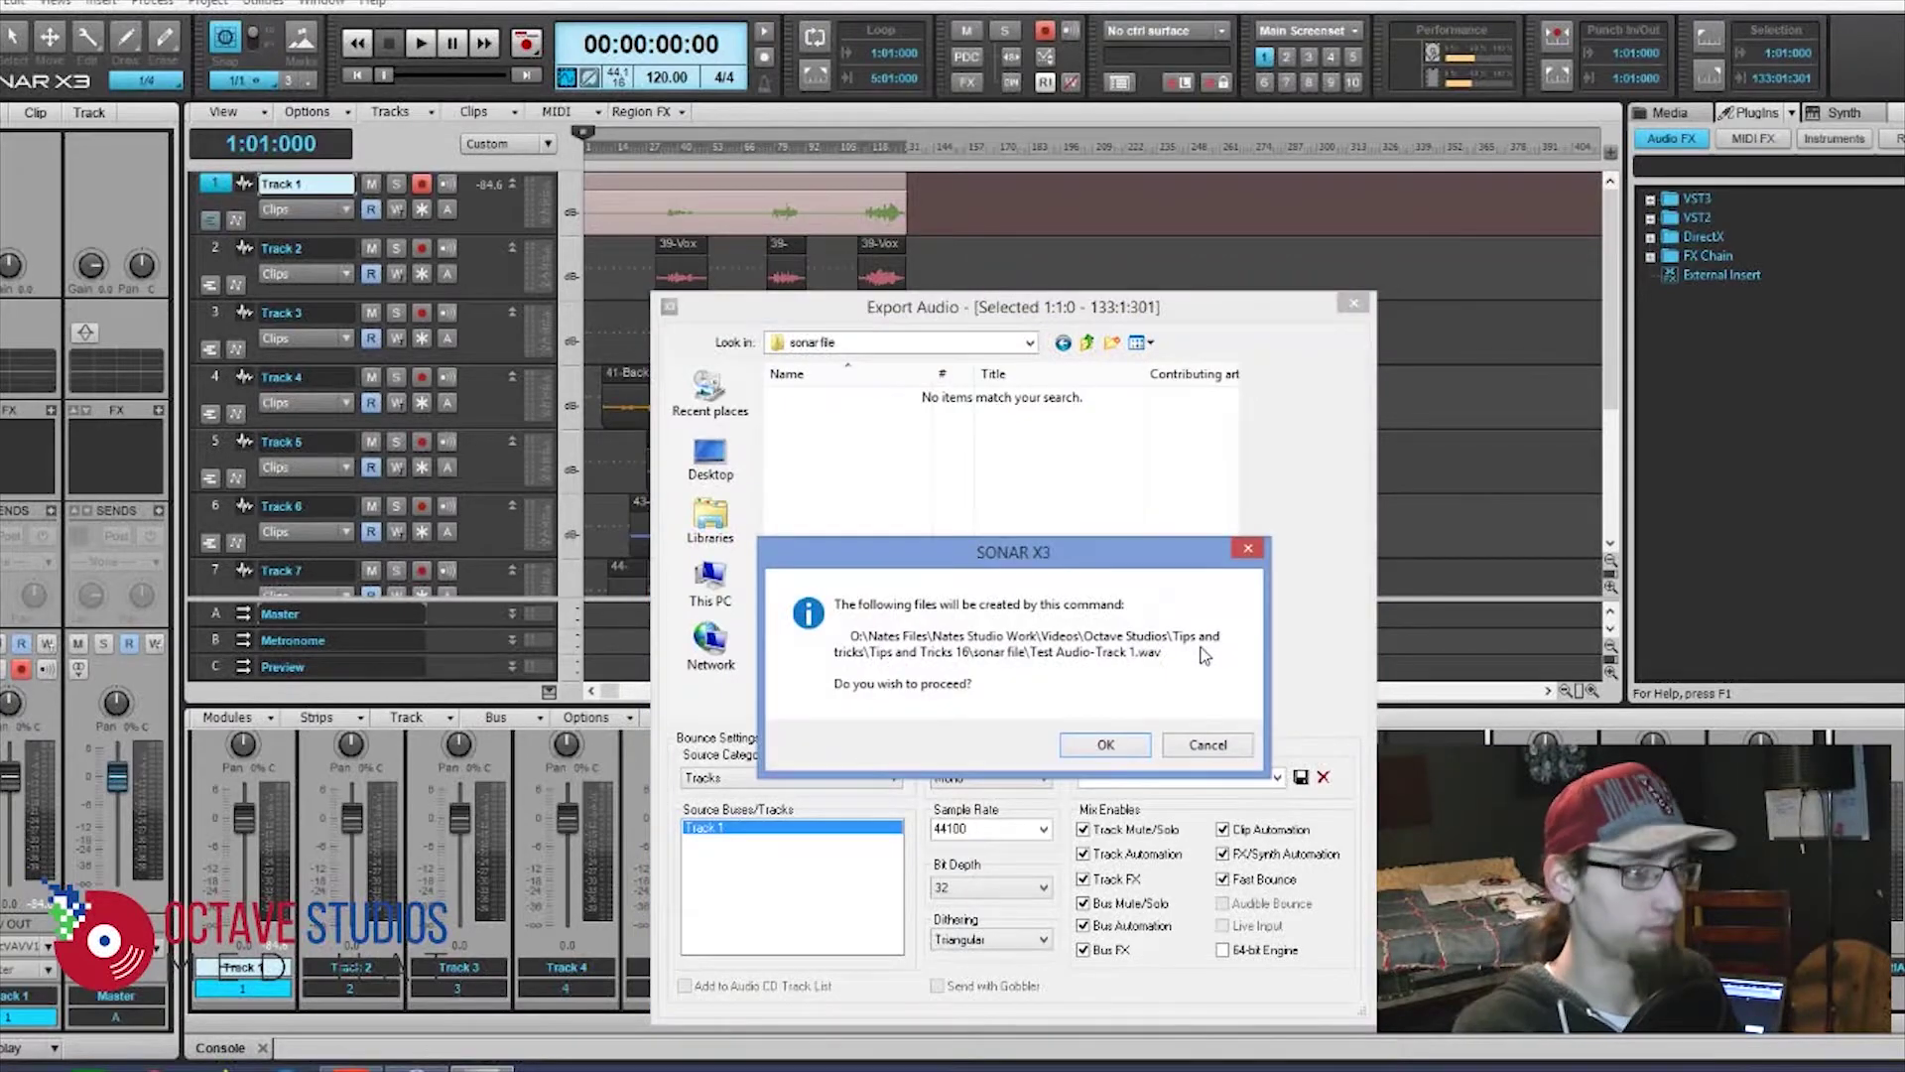
click(1107, 742)
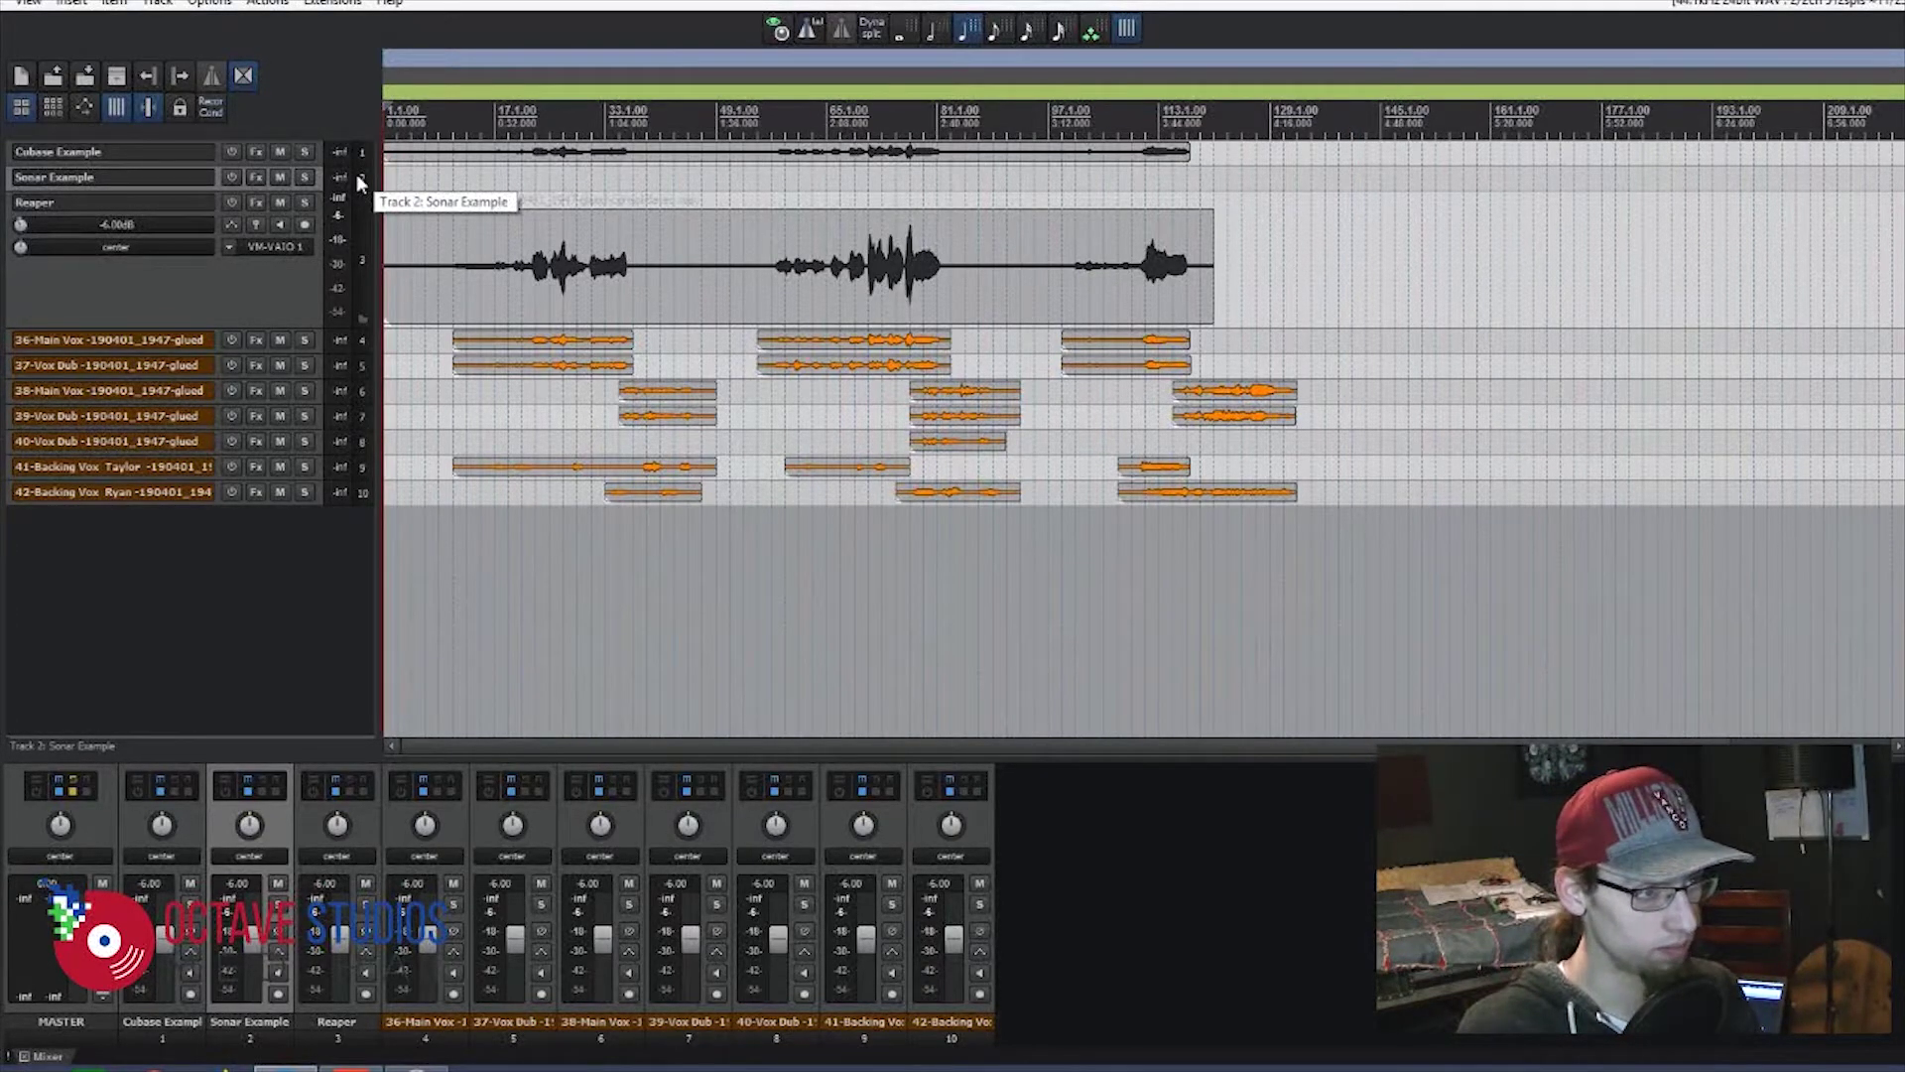
- In REAPER, import the exported Track 1 Wave file from the sonar file folder onto the Sonar Example track at the project start
key(Insert)
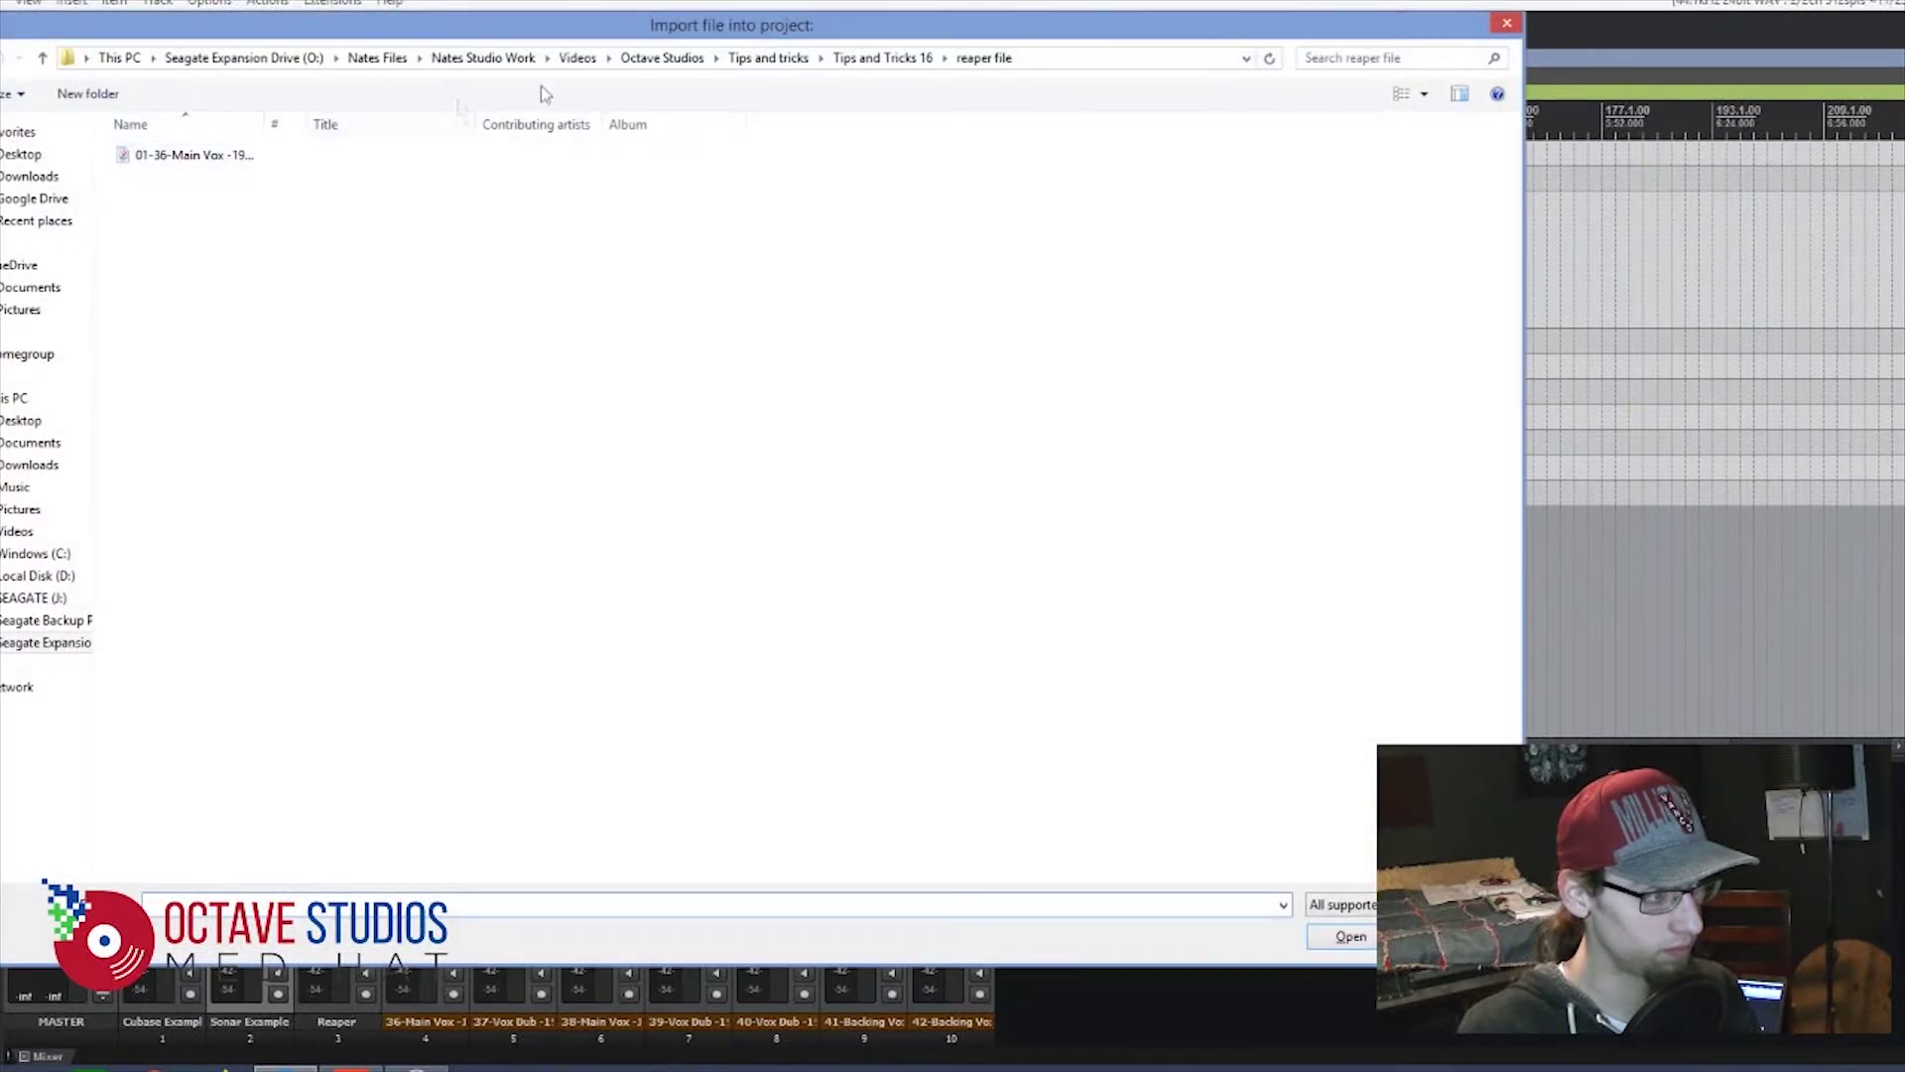
click(884, 57)
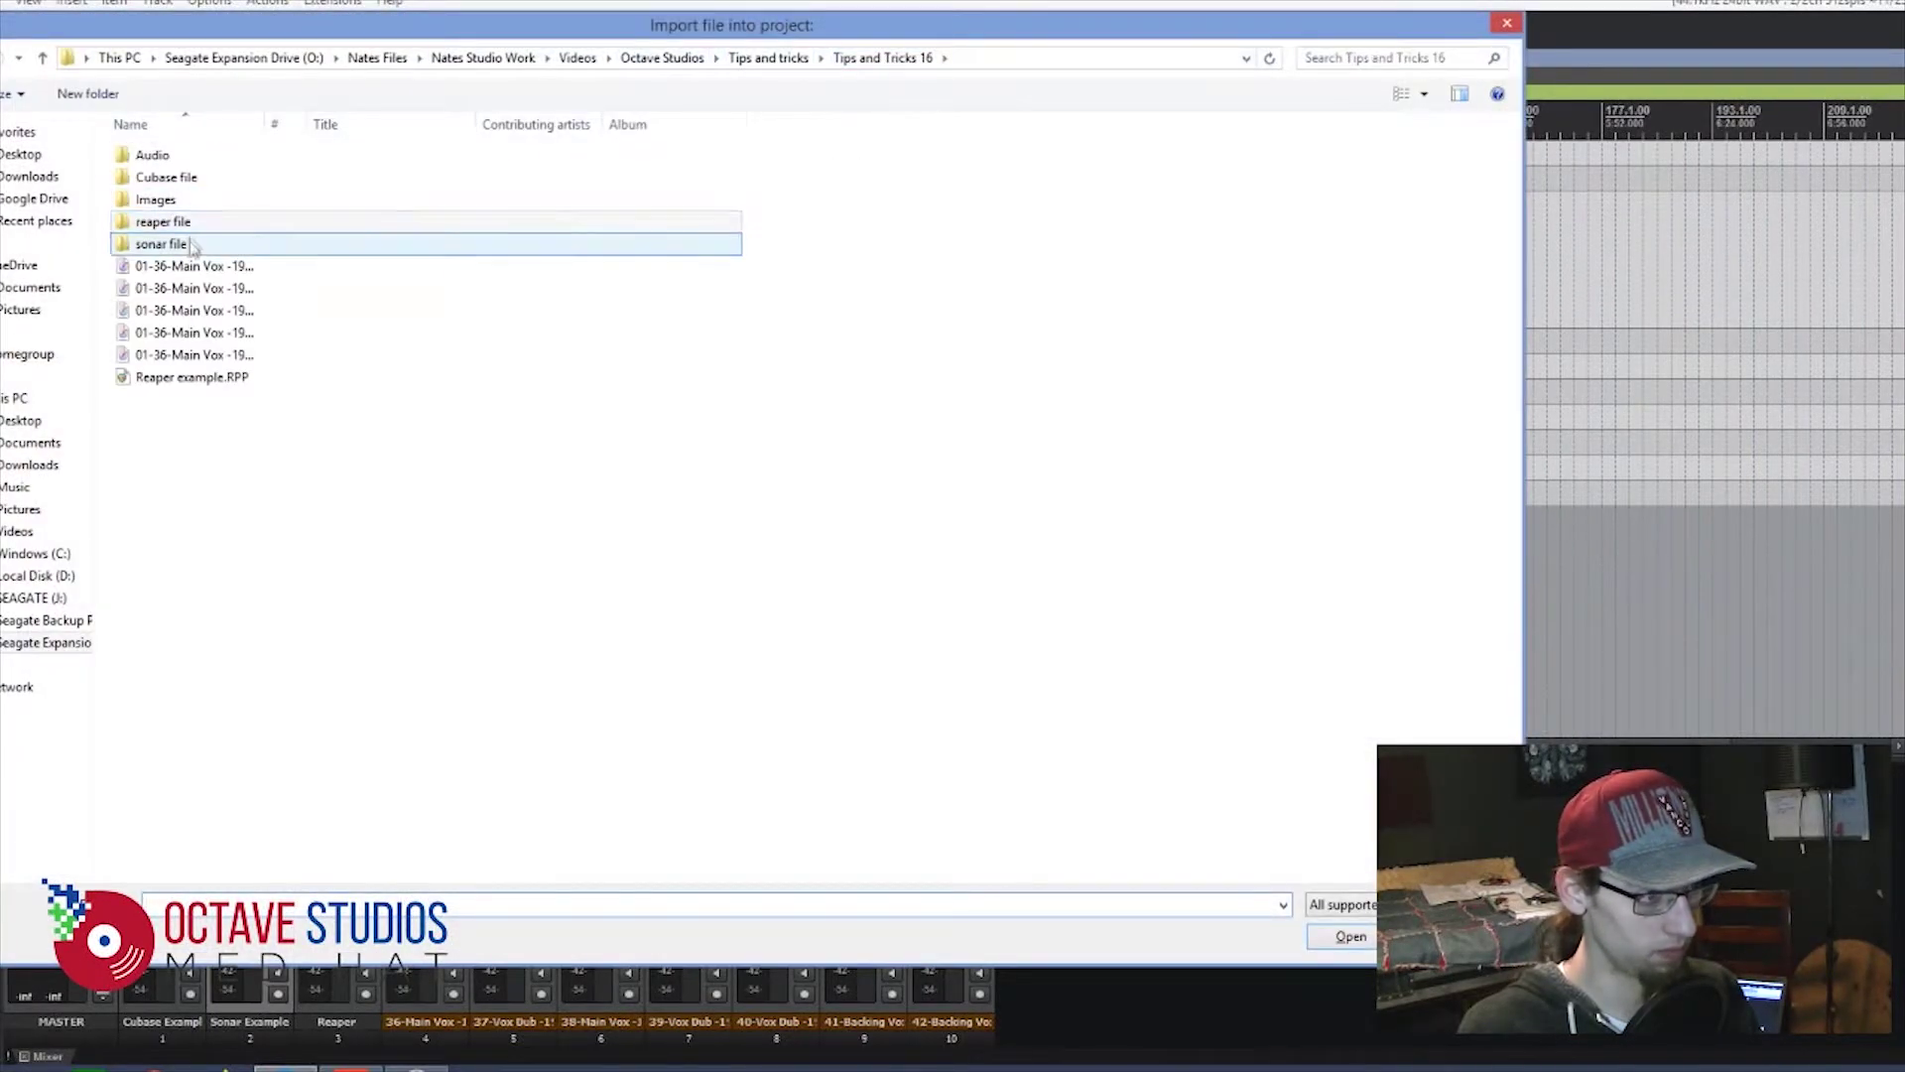
double_click(195, 245)
click(187, 156)
click(1345, 938)
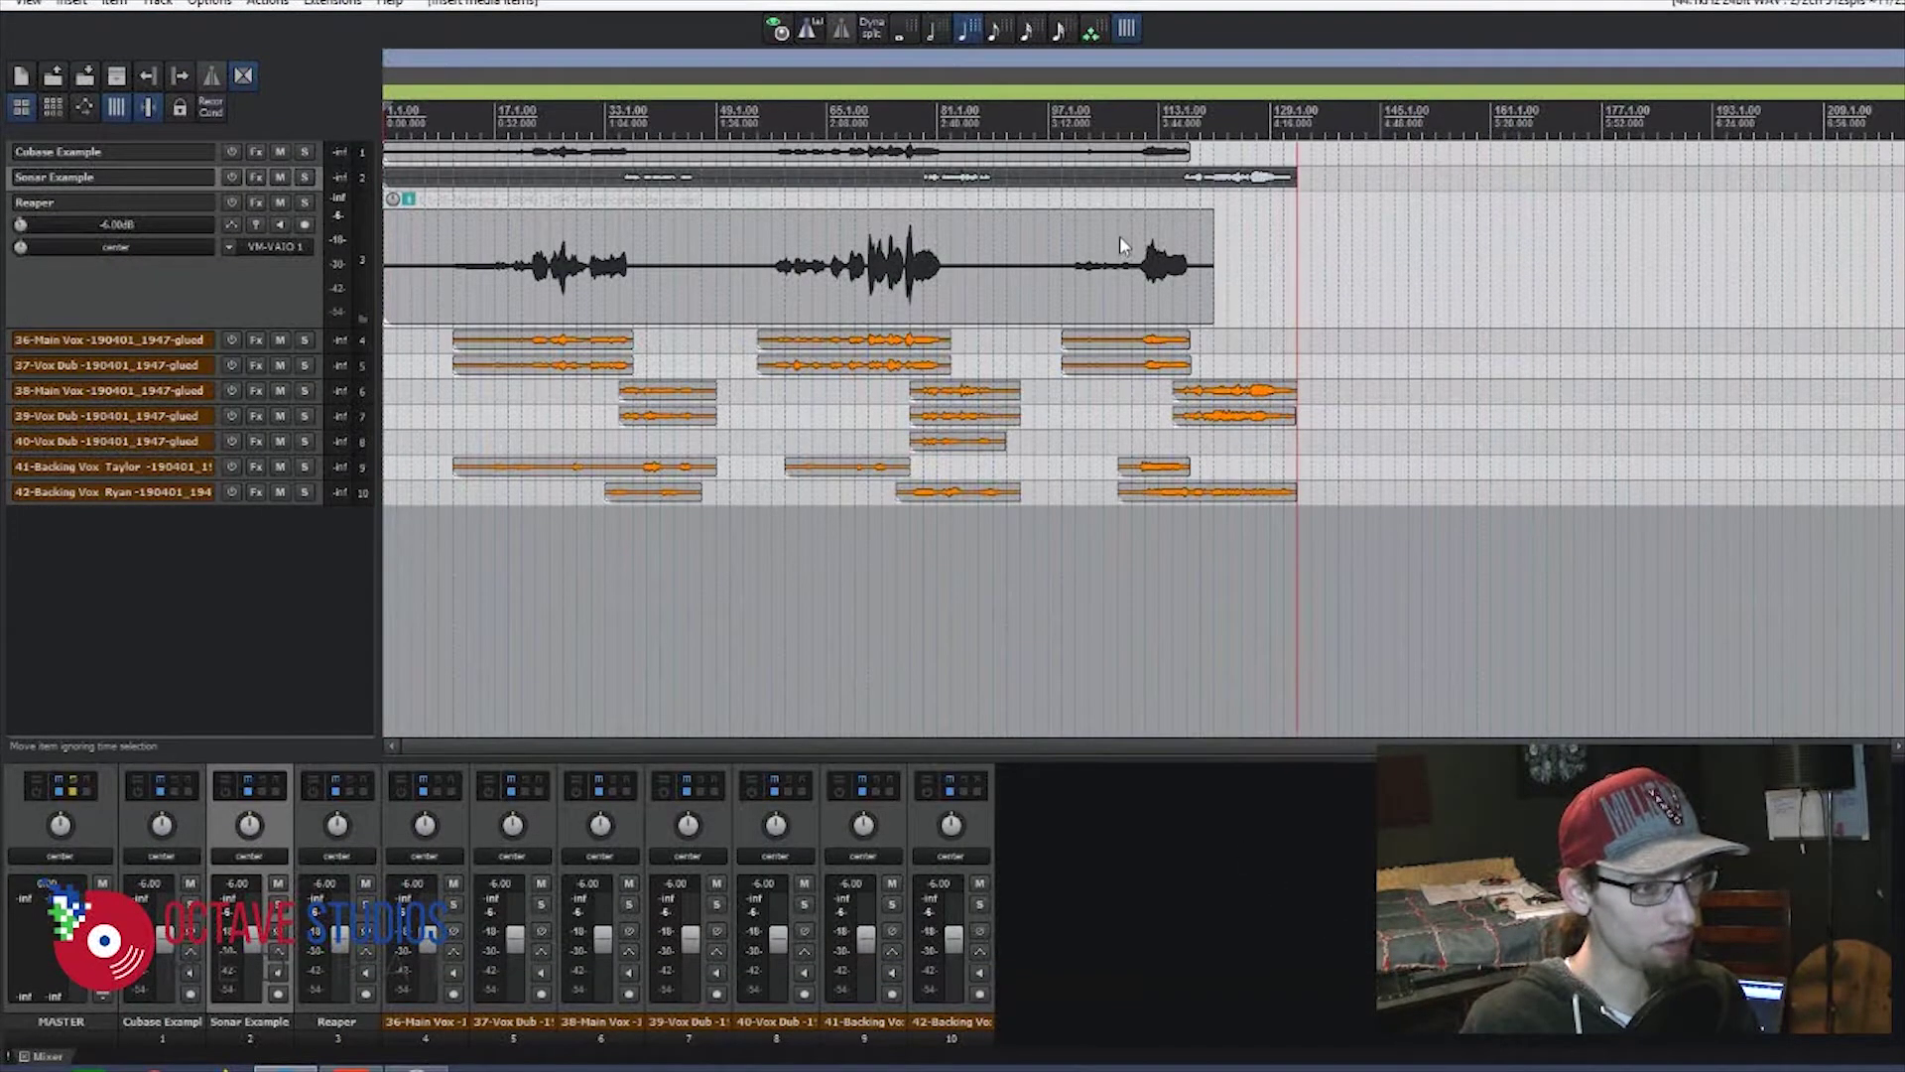
click(906, 129)
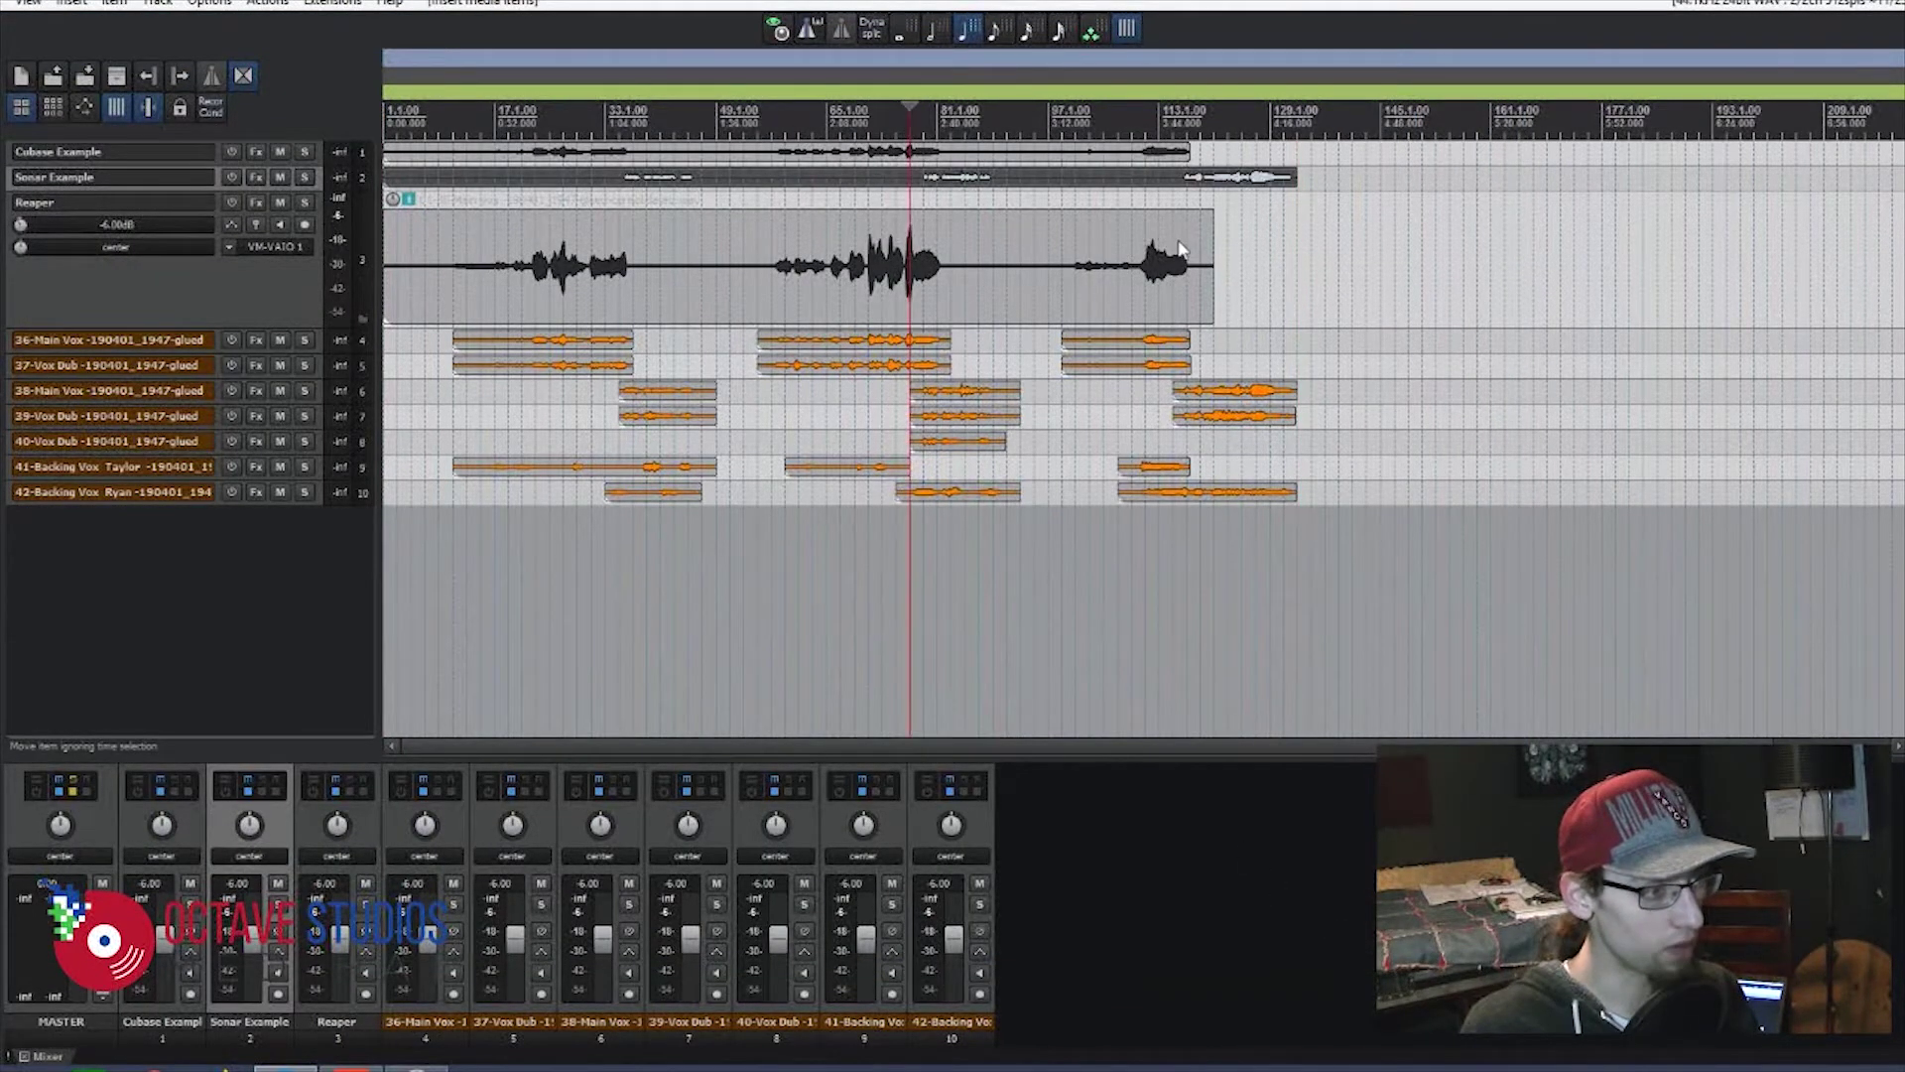
scroll(993, 248, up, 4)
scroll(561, 200, down, 2)
scroll(497, 189, down, 2)
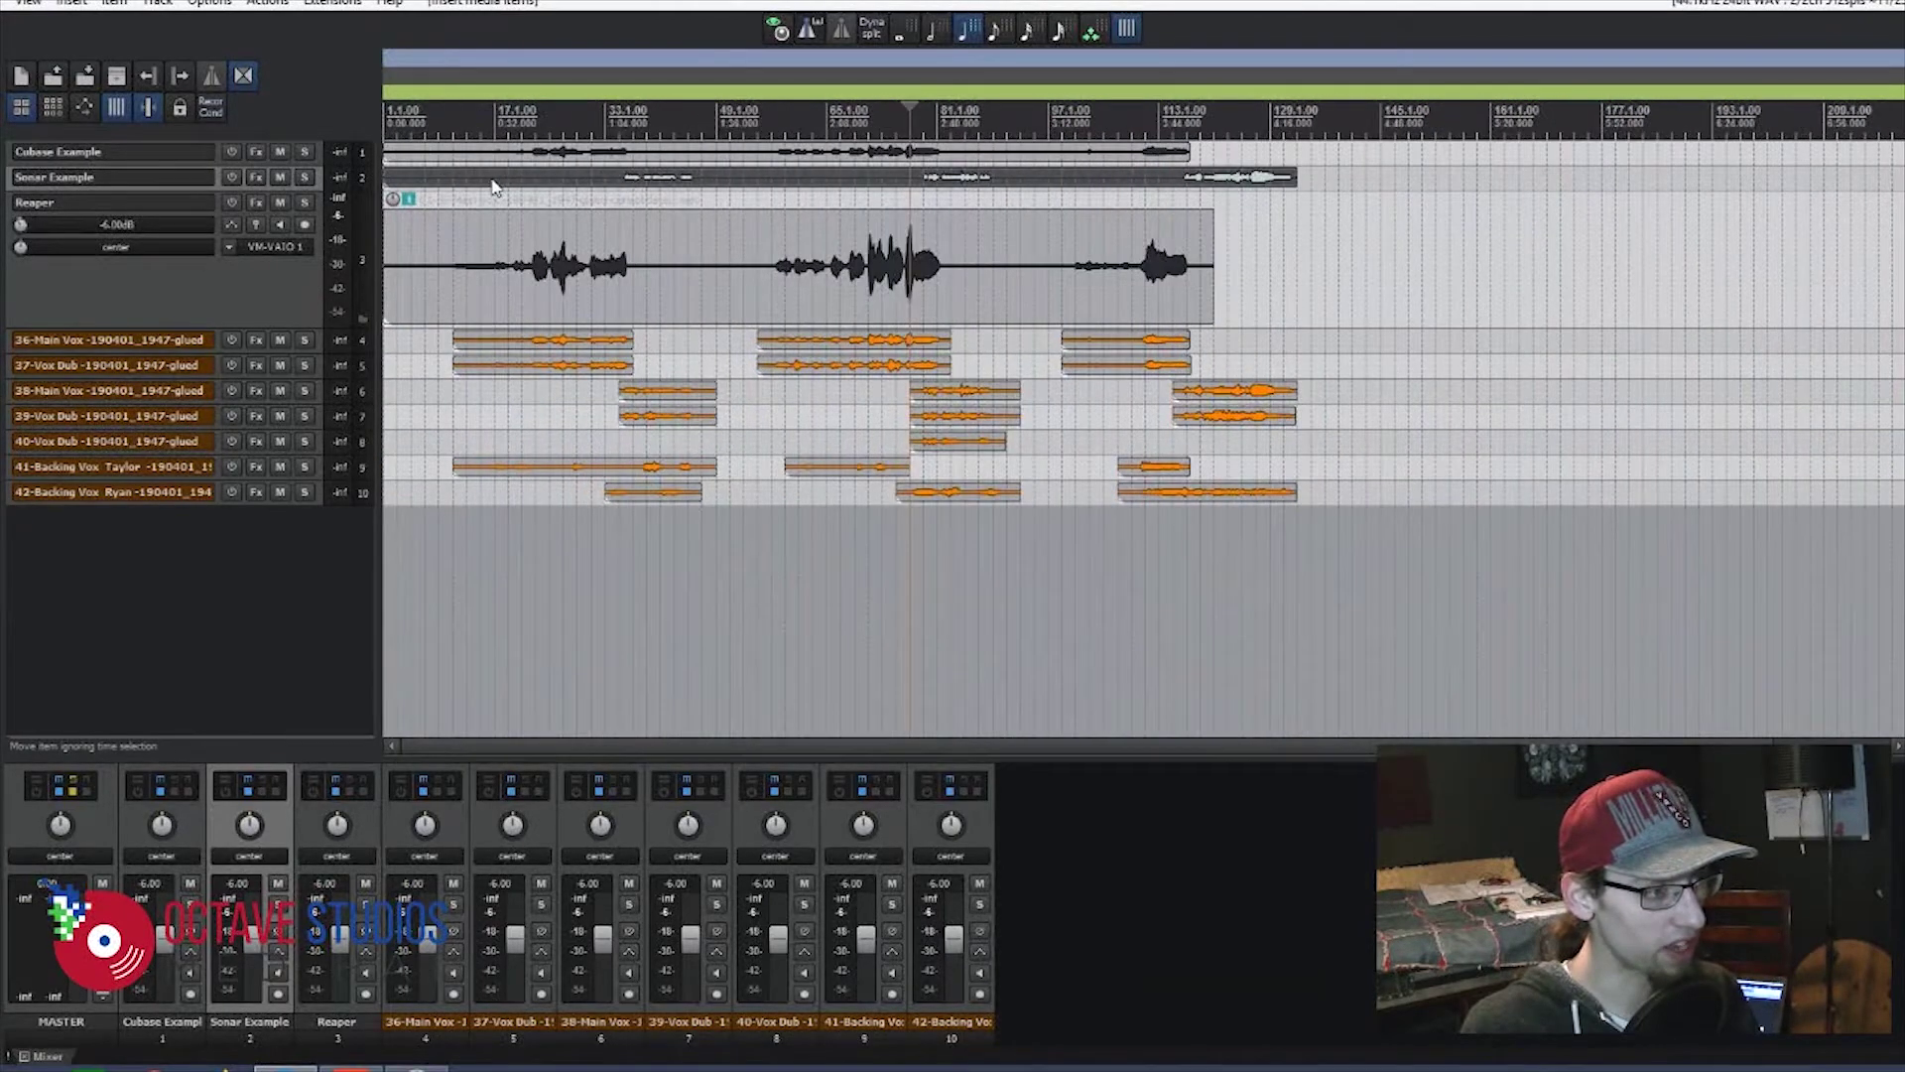
- Trim the start of the Sonar Example item to measure 19, shift the item slightly along the timeline and undo the shift
drag(389, 177, 516, 179)
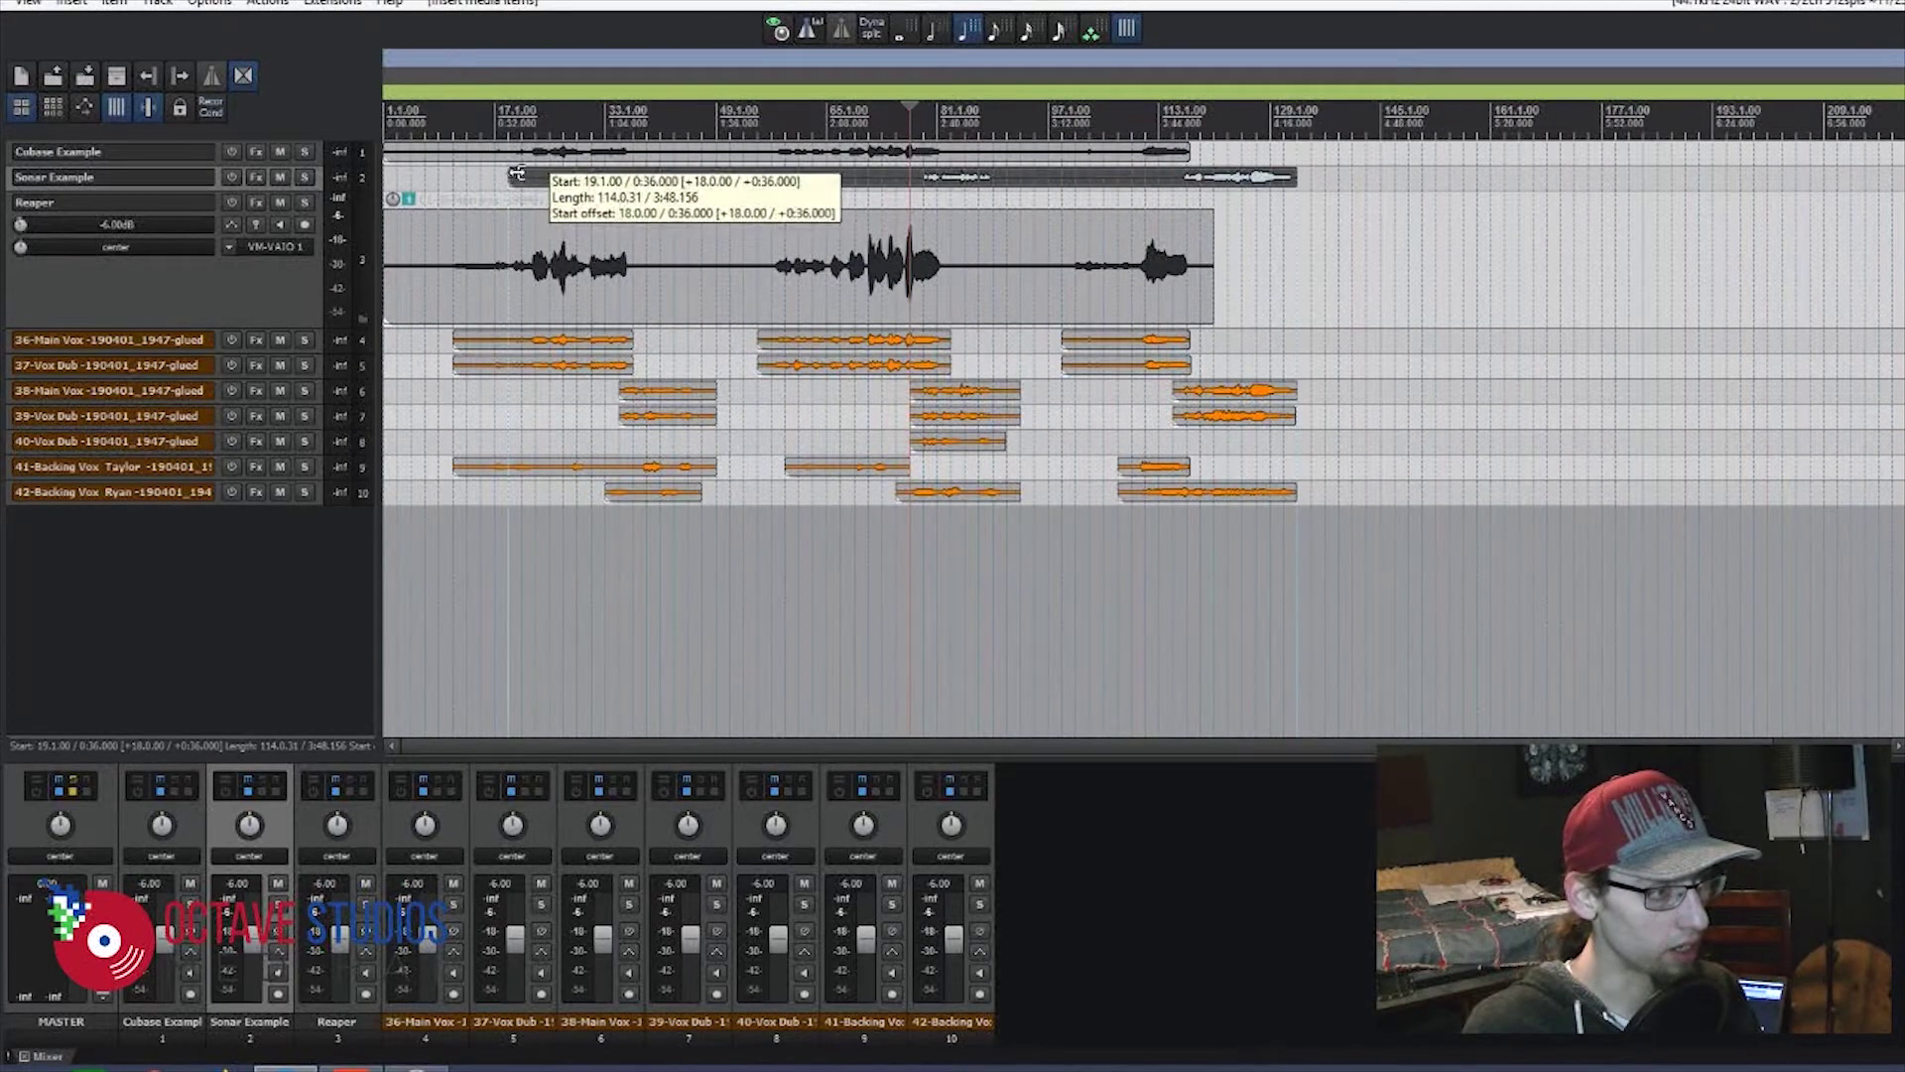
drag(659, 192, 706, 185)
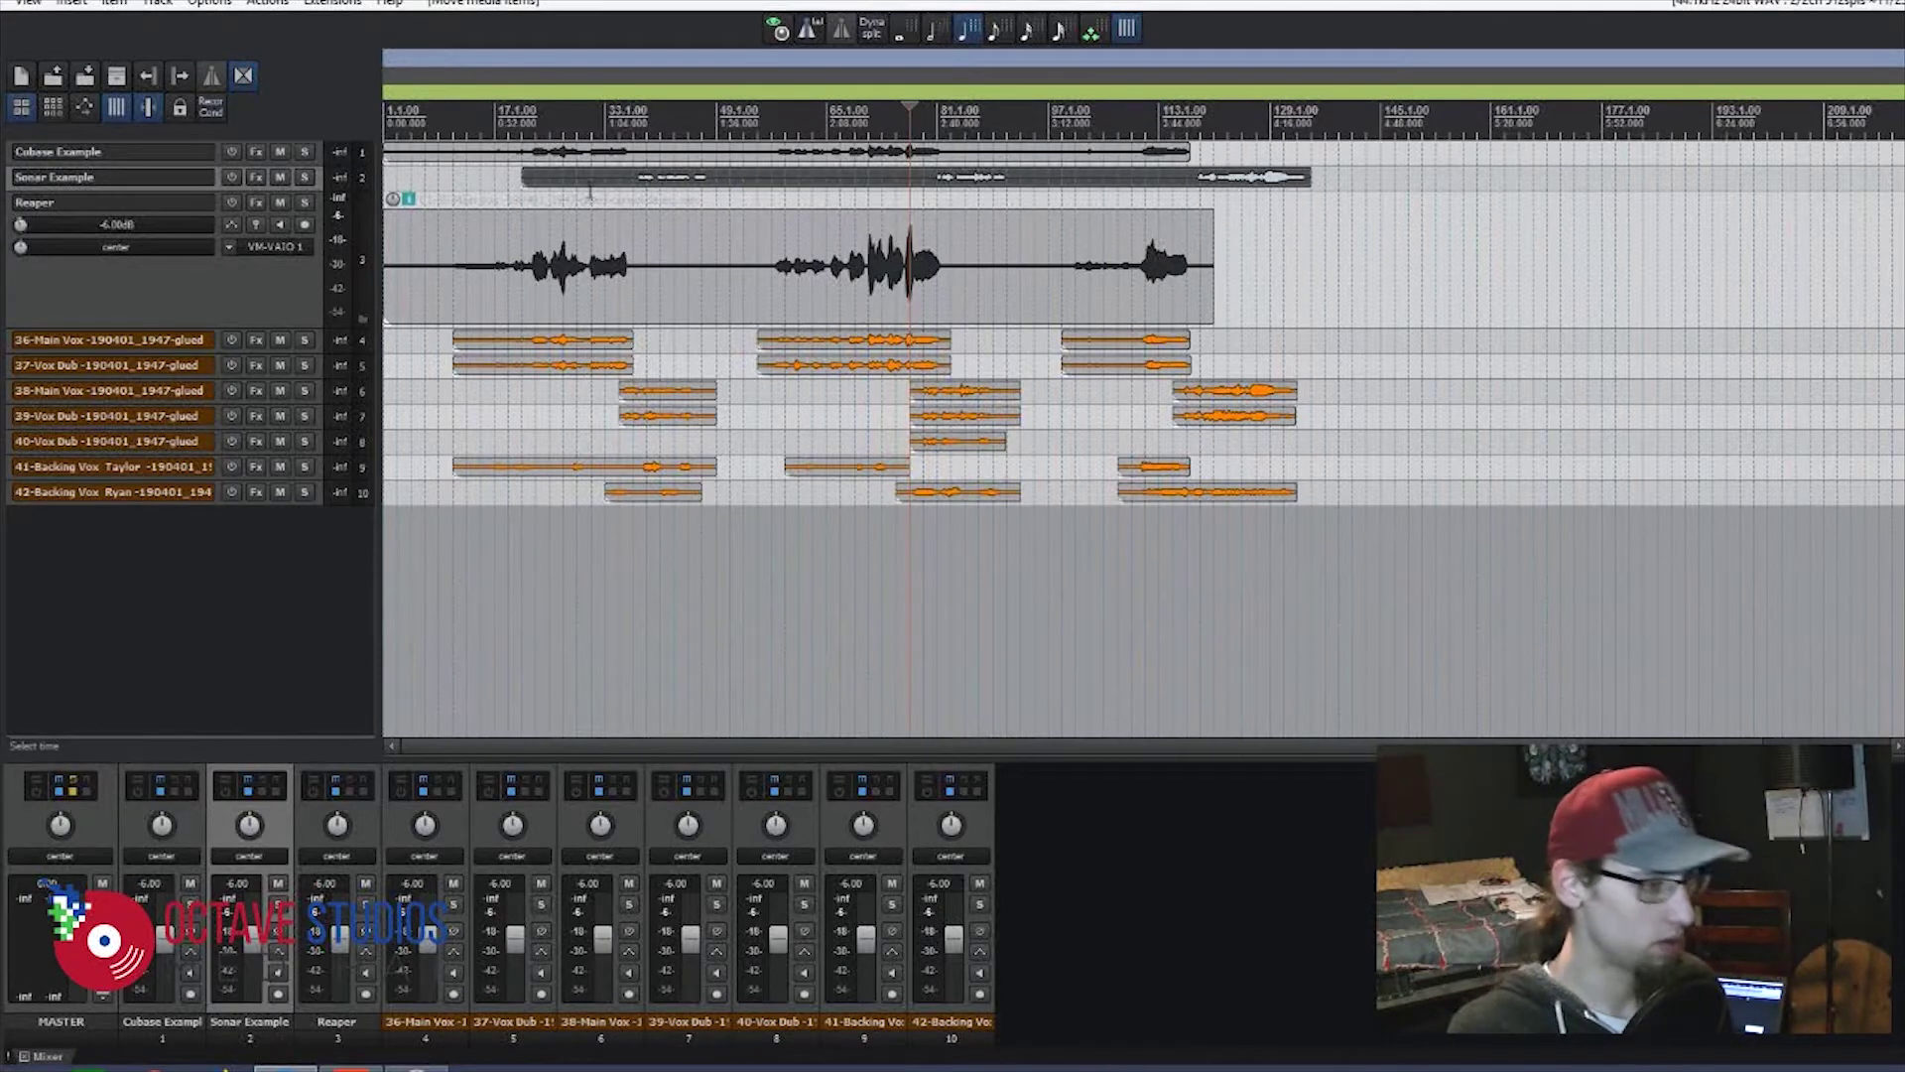
drag(526, 176, 793, 228)
key(ctrl+z)
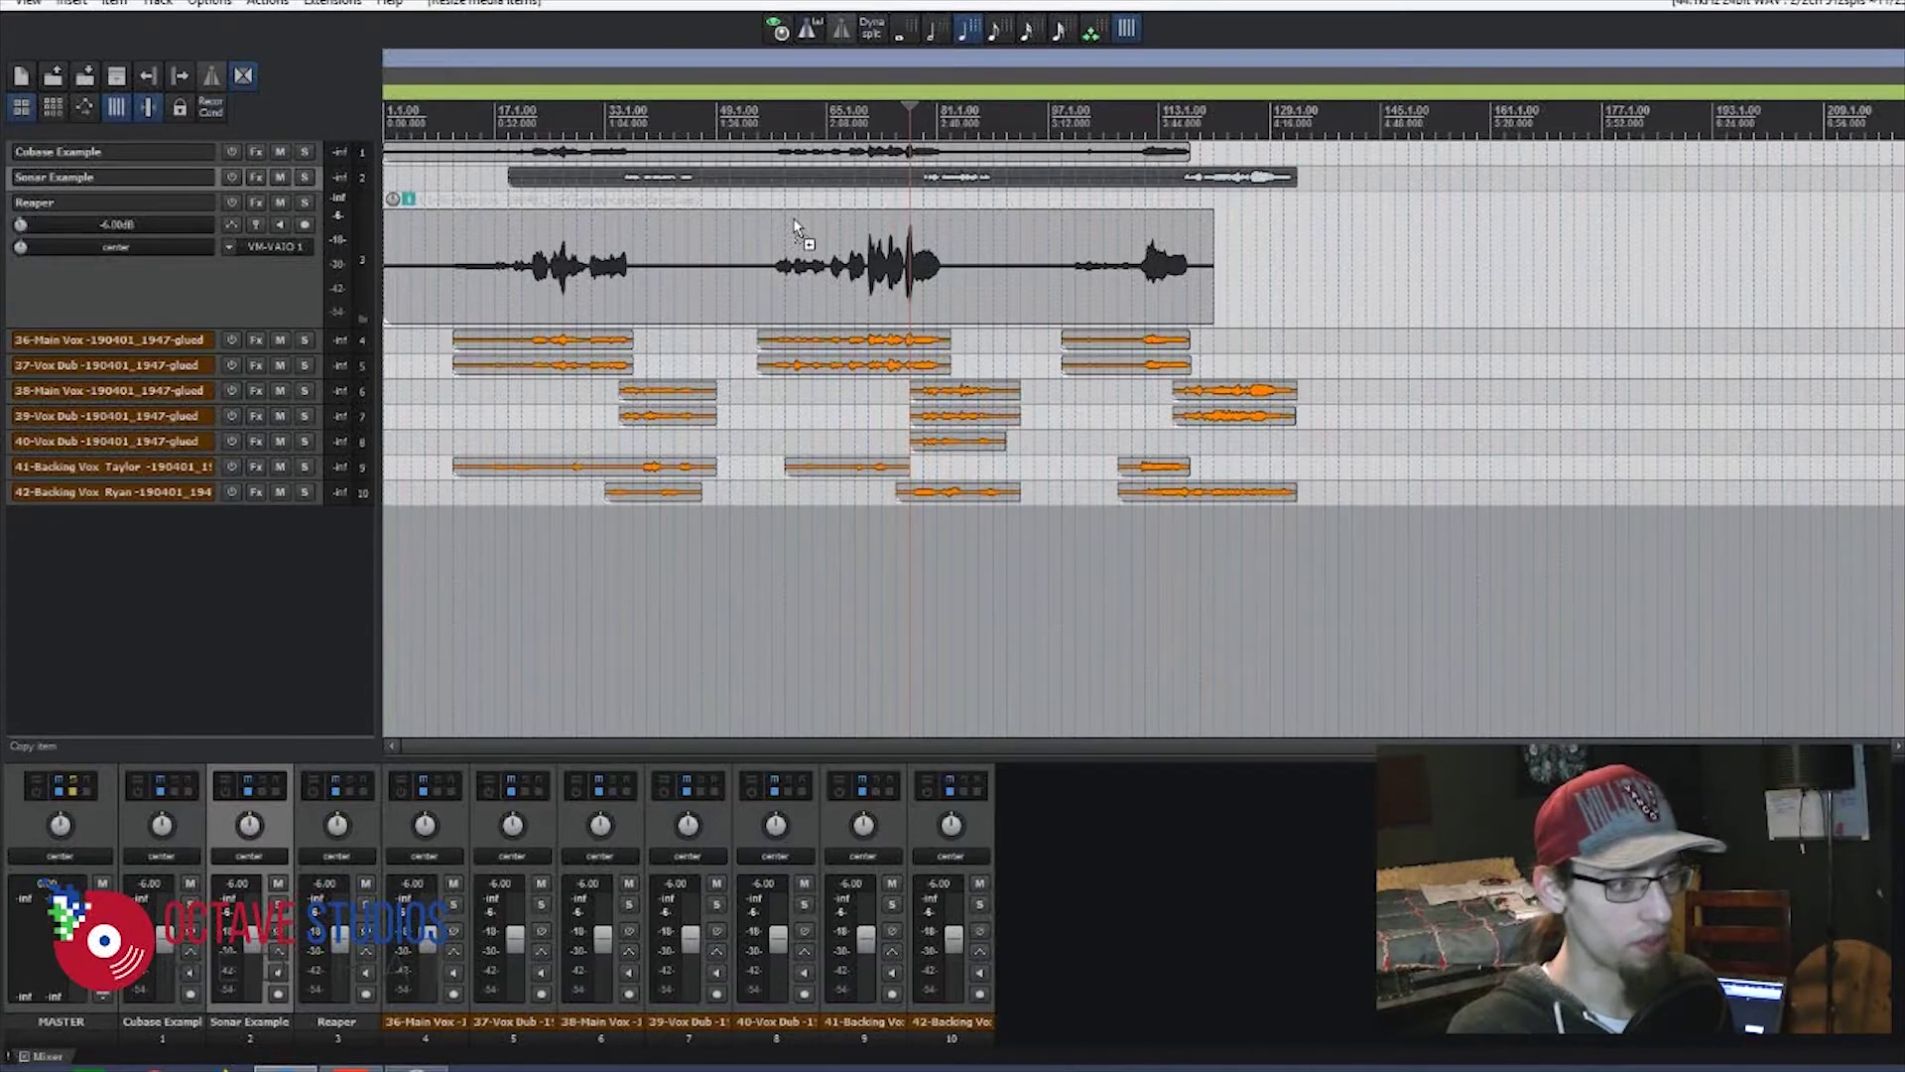
- Move the 38-Main Vox track directly below Sonar Example and extend the Sonar Example item's start back to the project start
click(150, 390)
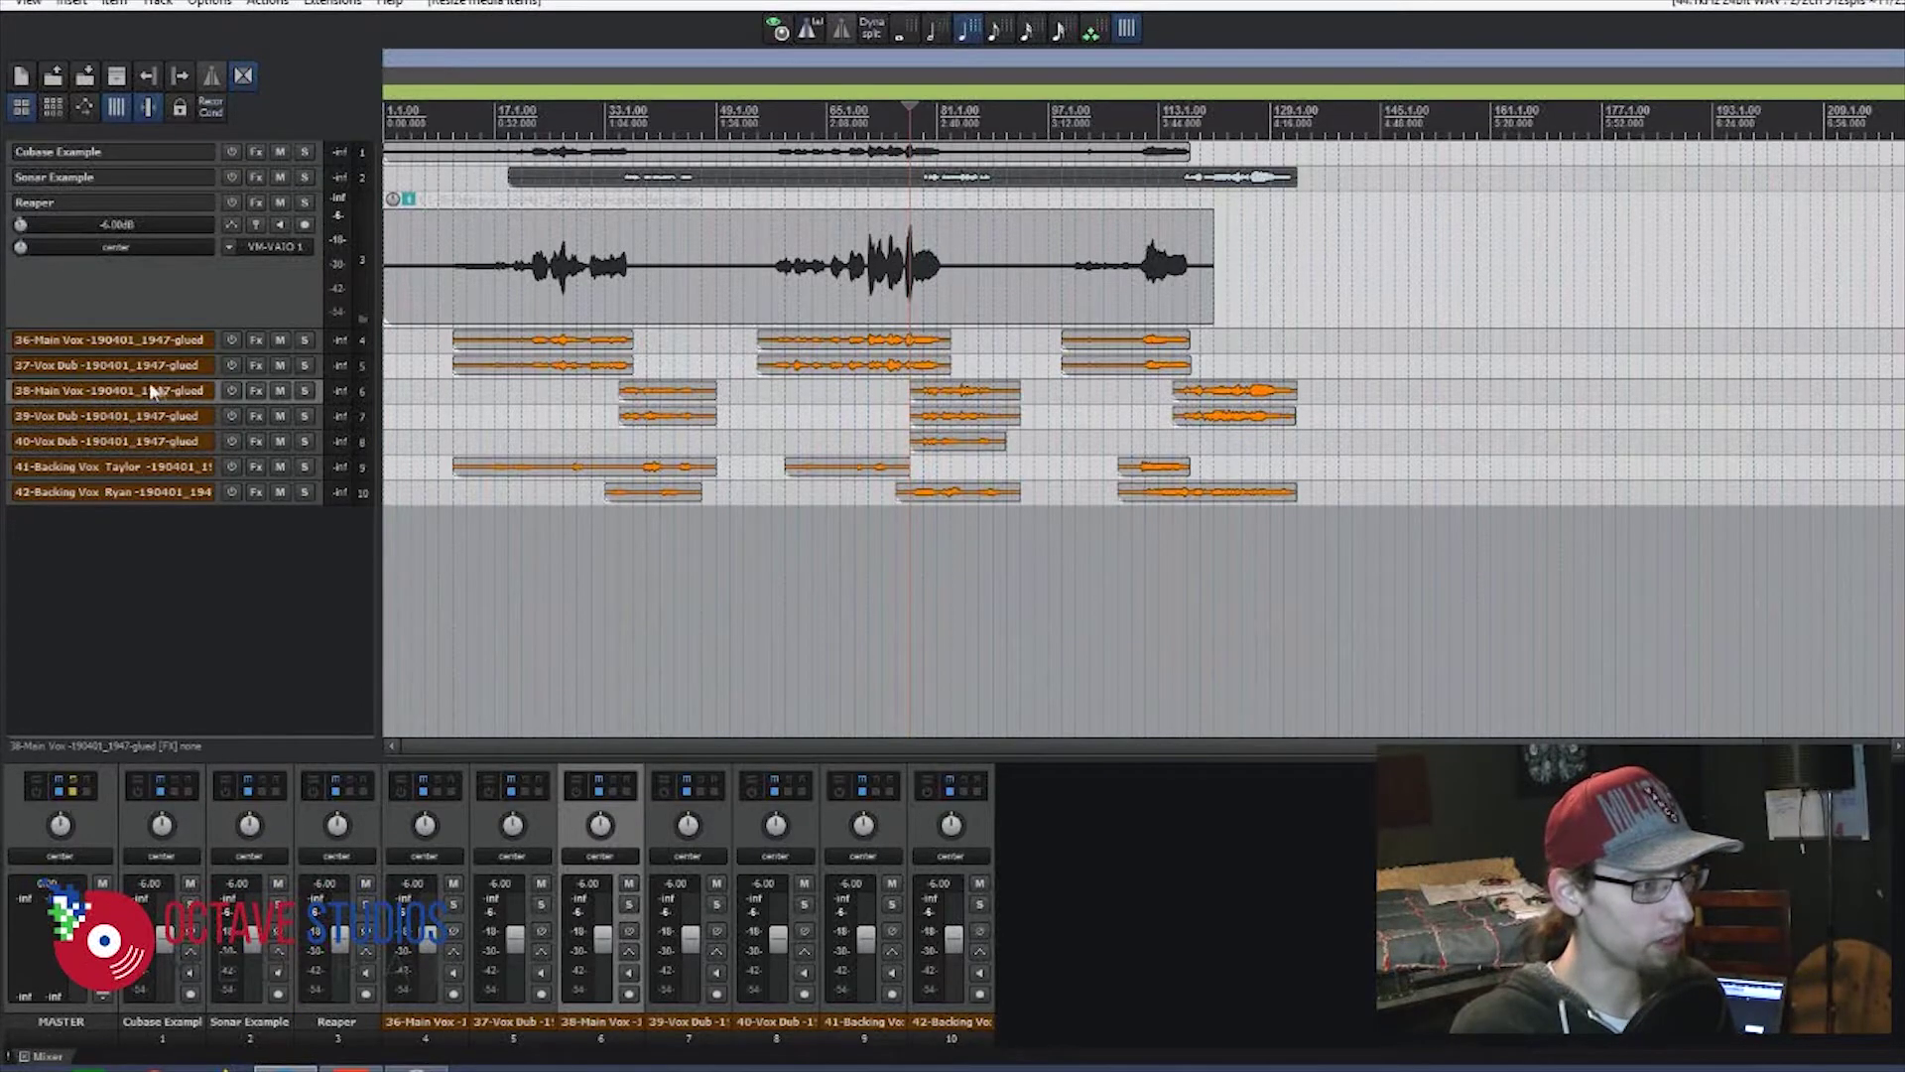
drag(124, 390, 104, 206)
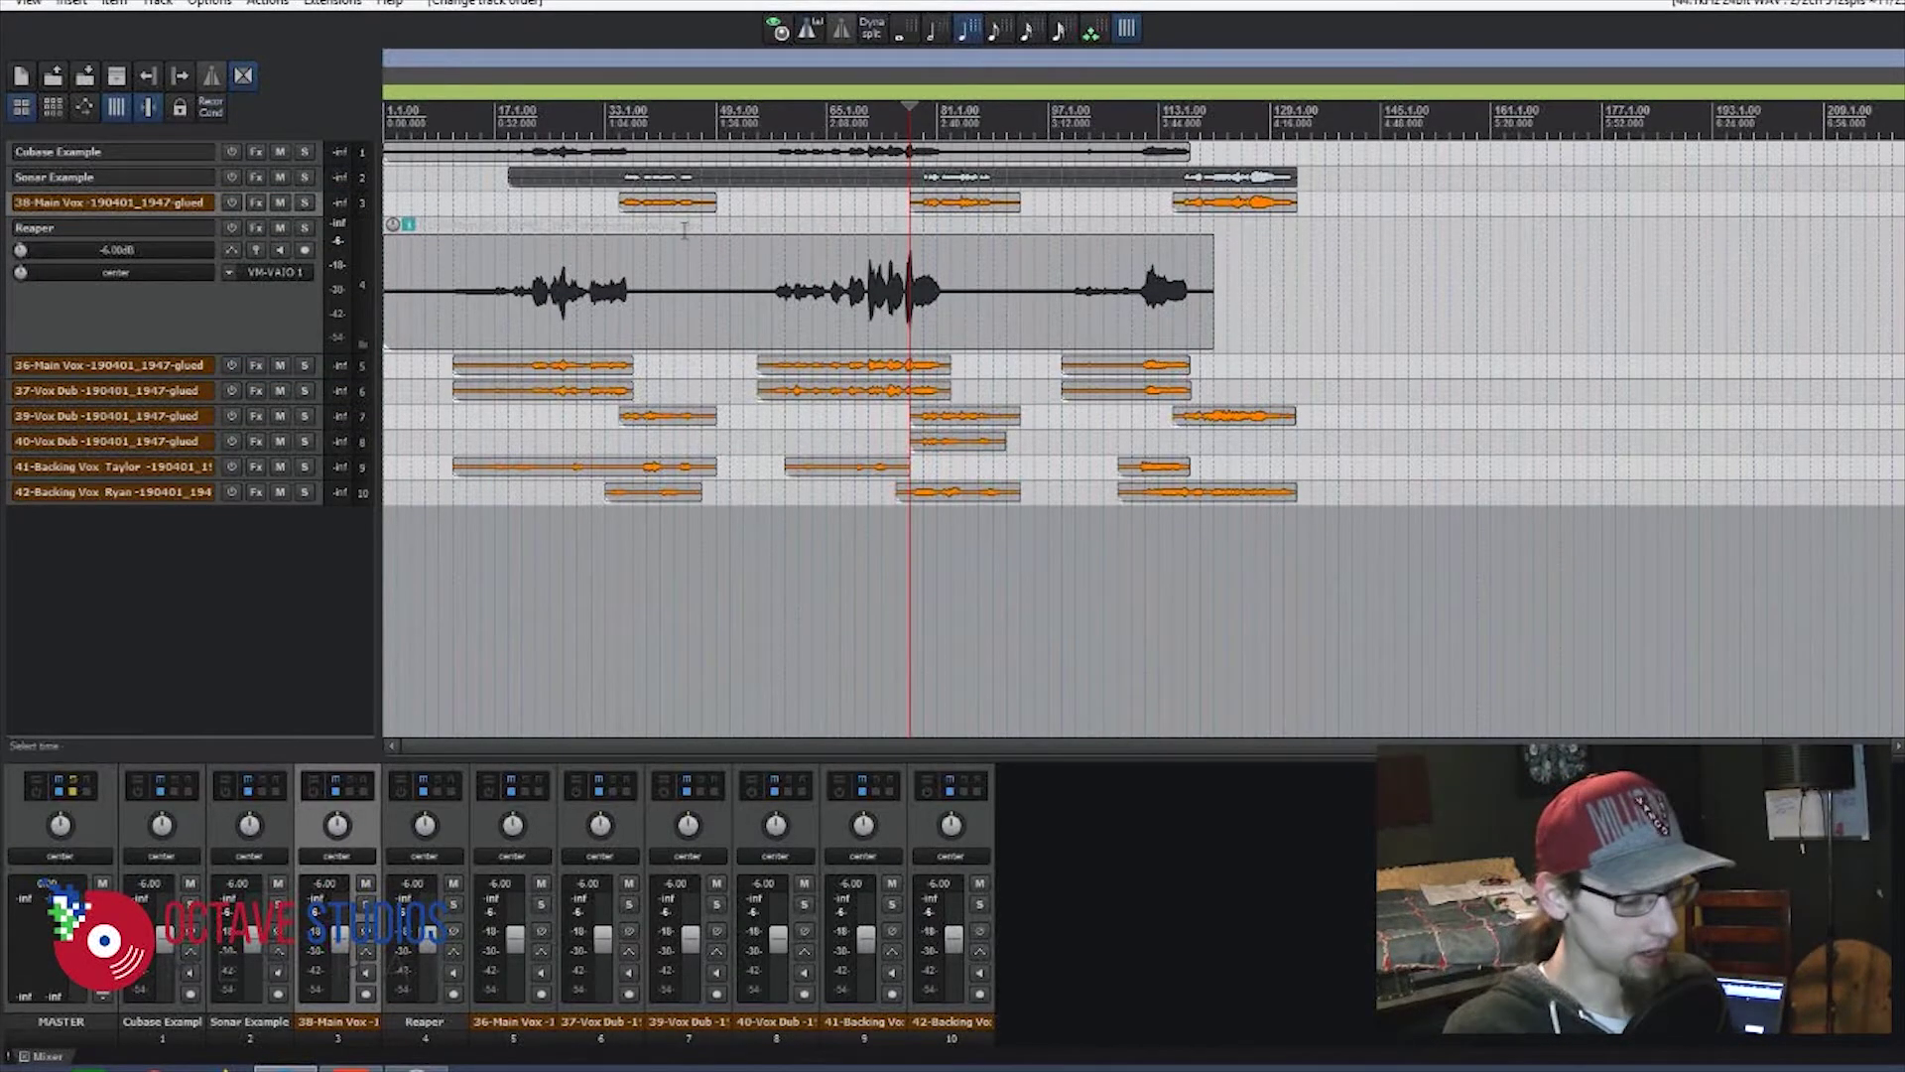
drag(509, 179, 385, 179)
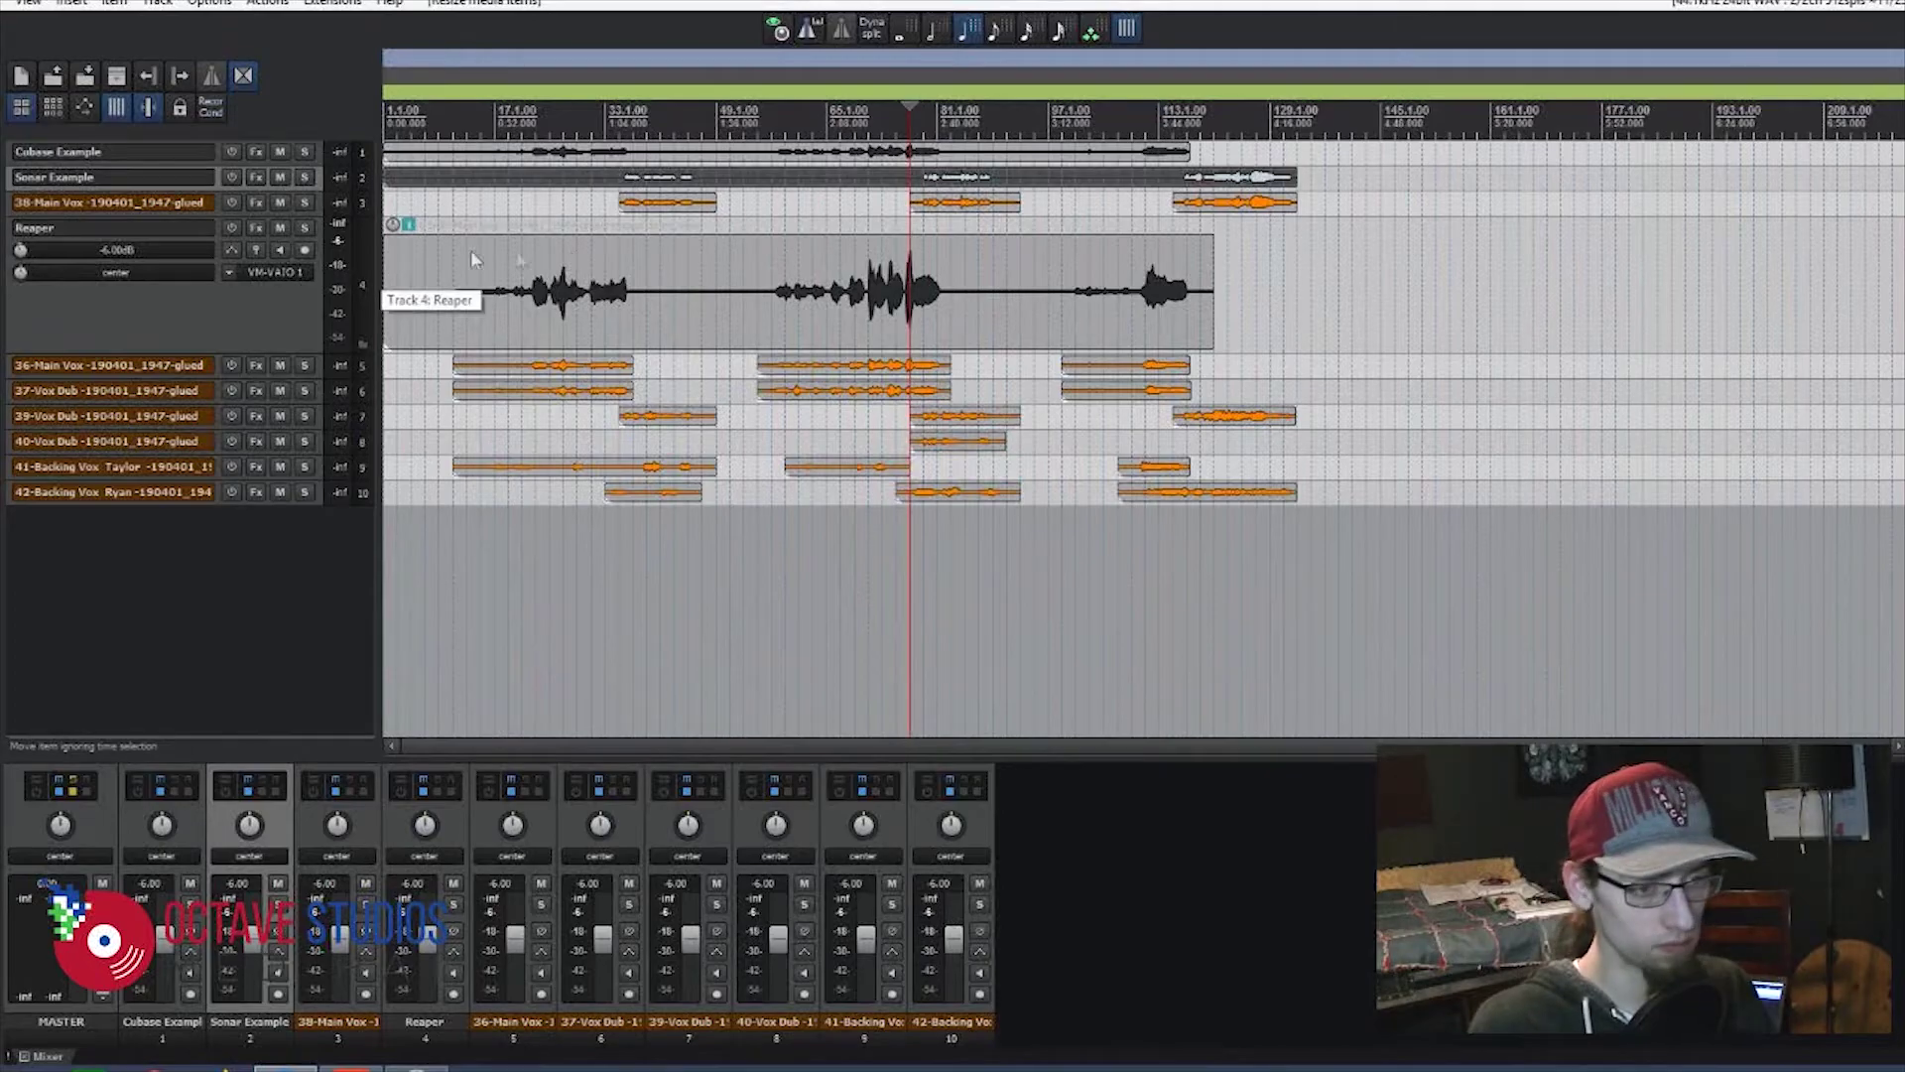
- Solo the Sonar Example and 38-Main Vox tracks and play their first vocal phrase together from about measure 35
scroll(104, 194, up, 4)
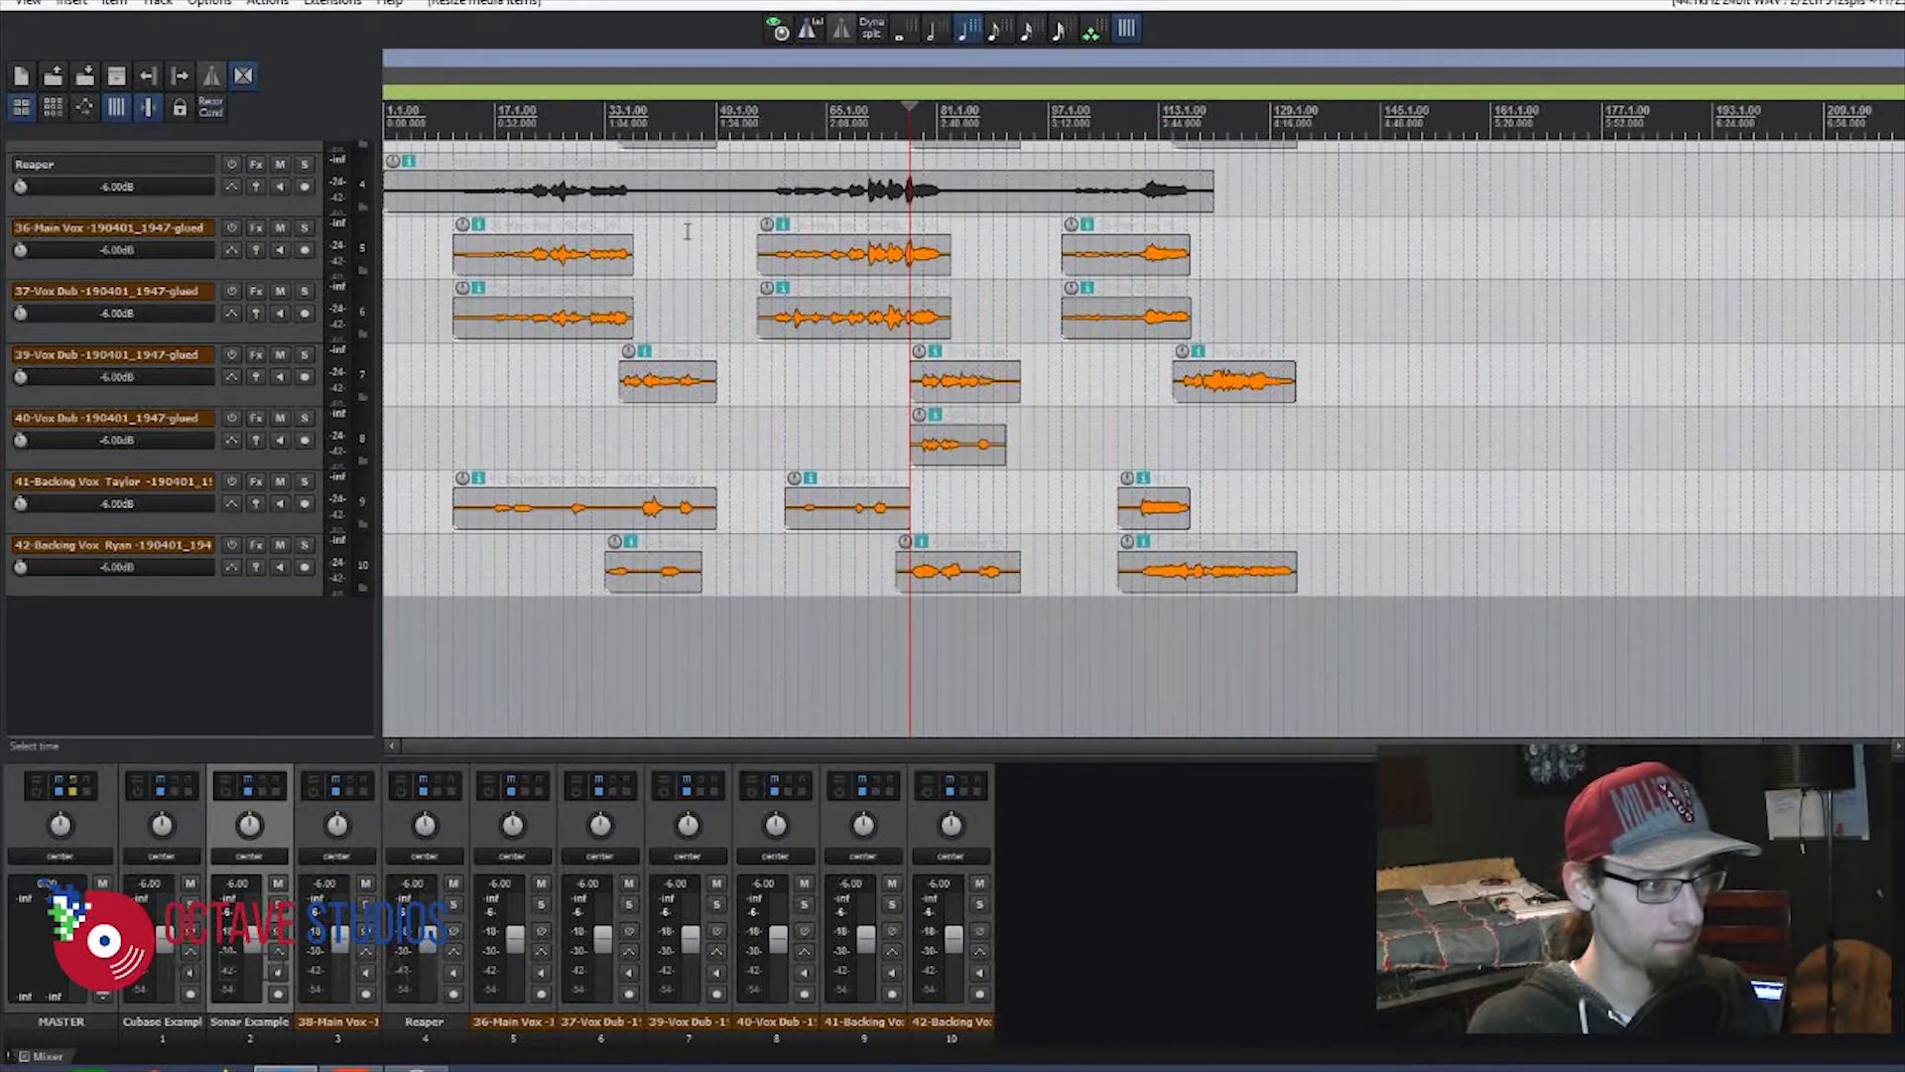
scroll(684, 231, up, 2)
scroll(685, 231, up, 4)
scroll(685, 231, up, 2)
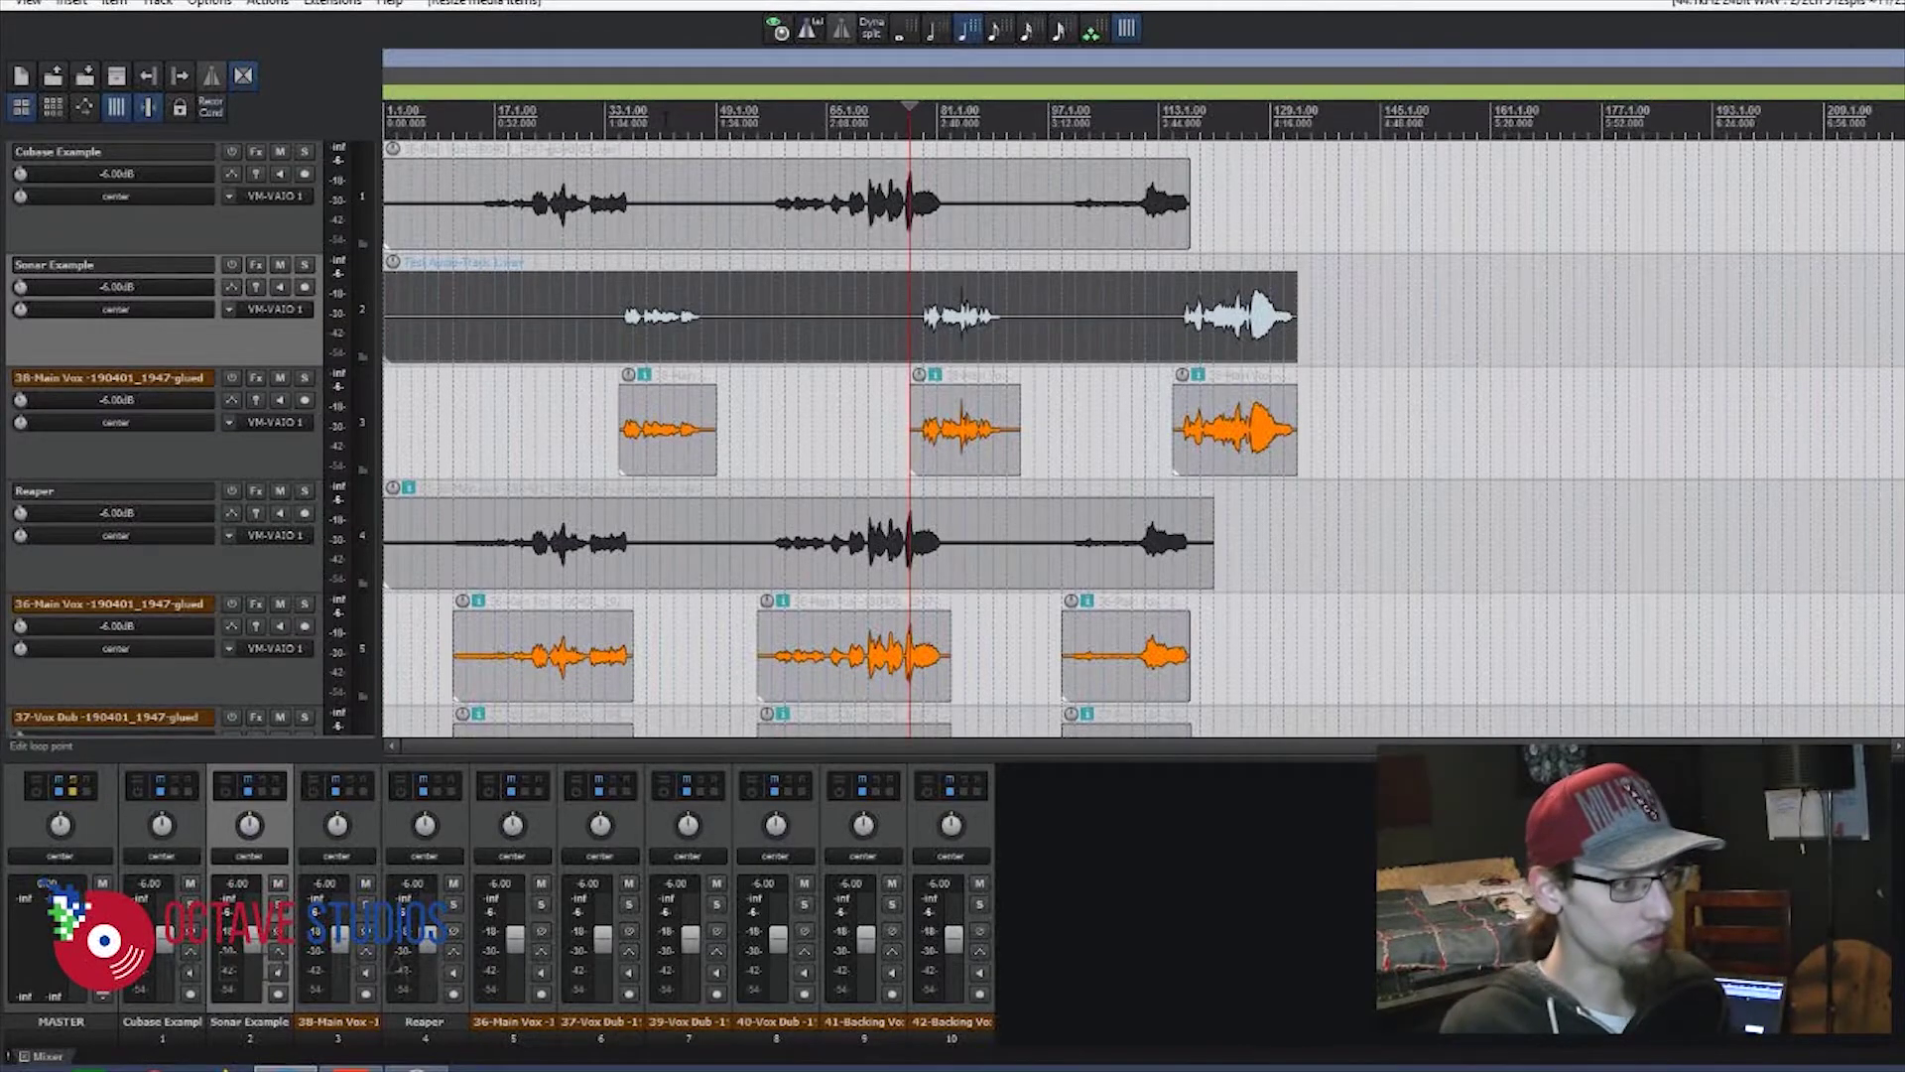
scroll(876, 340, up, 6)
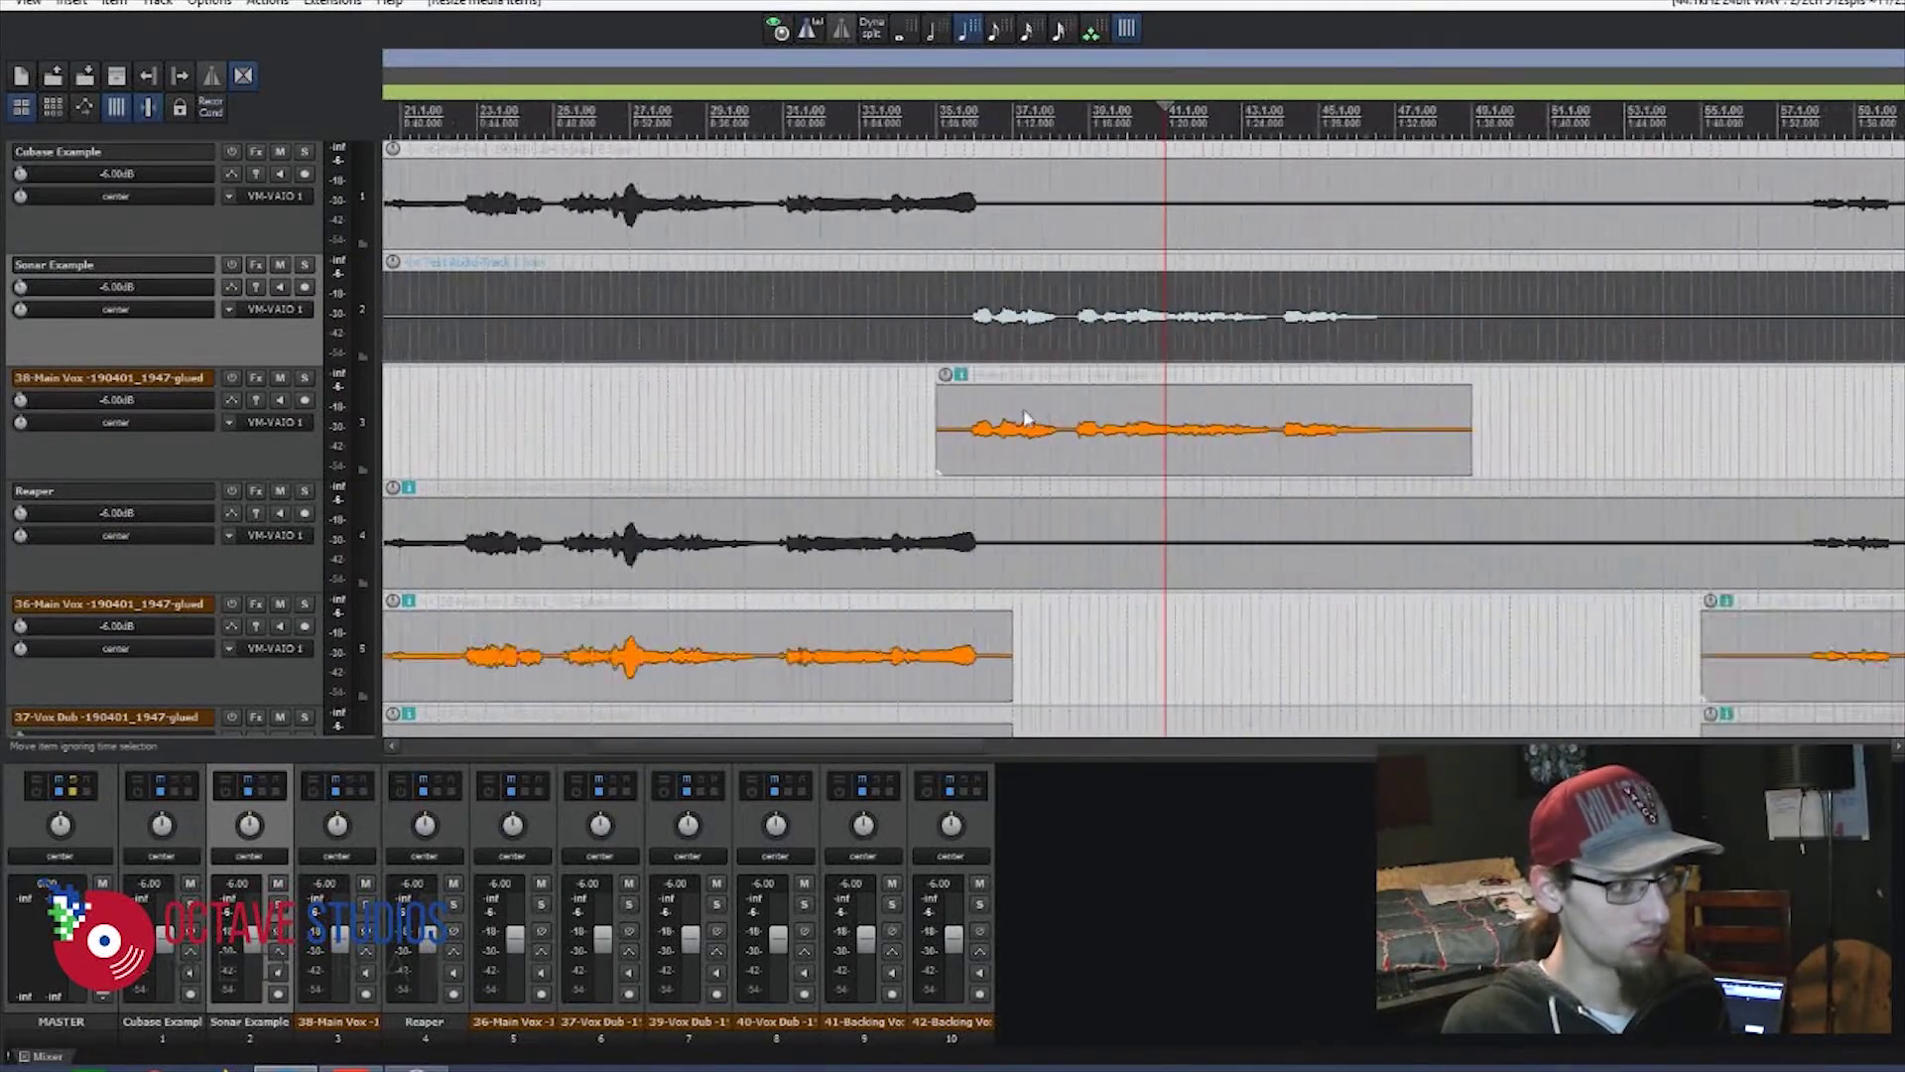
scroll(1027, 415, down, 1)
click(307, 266)
click(305, 380)
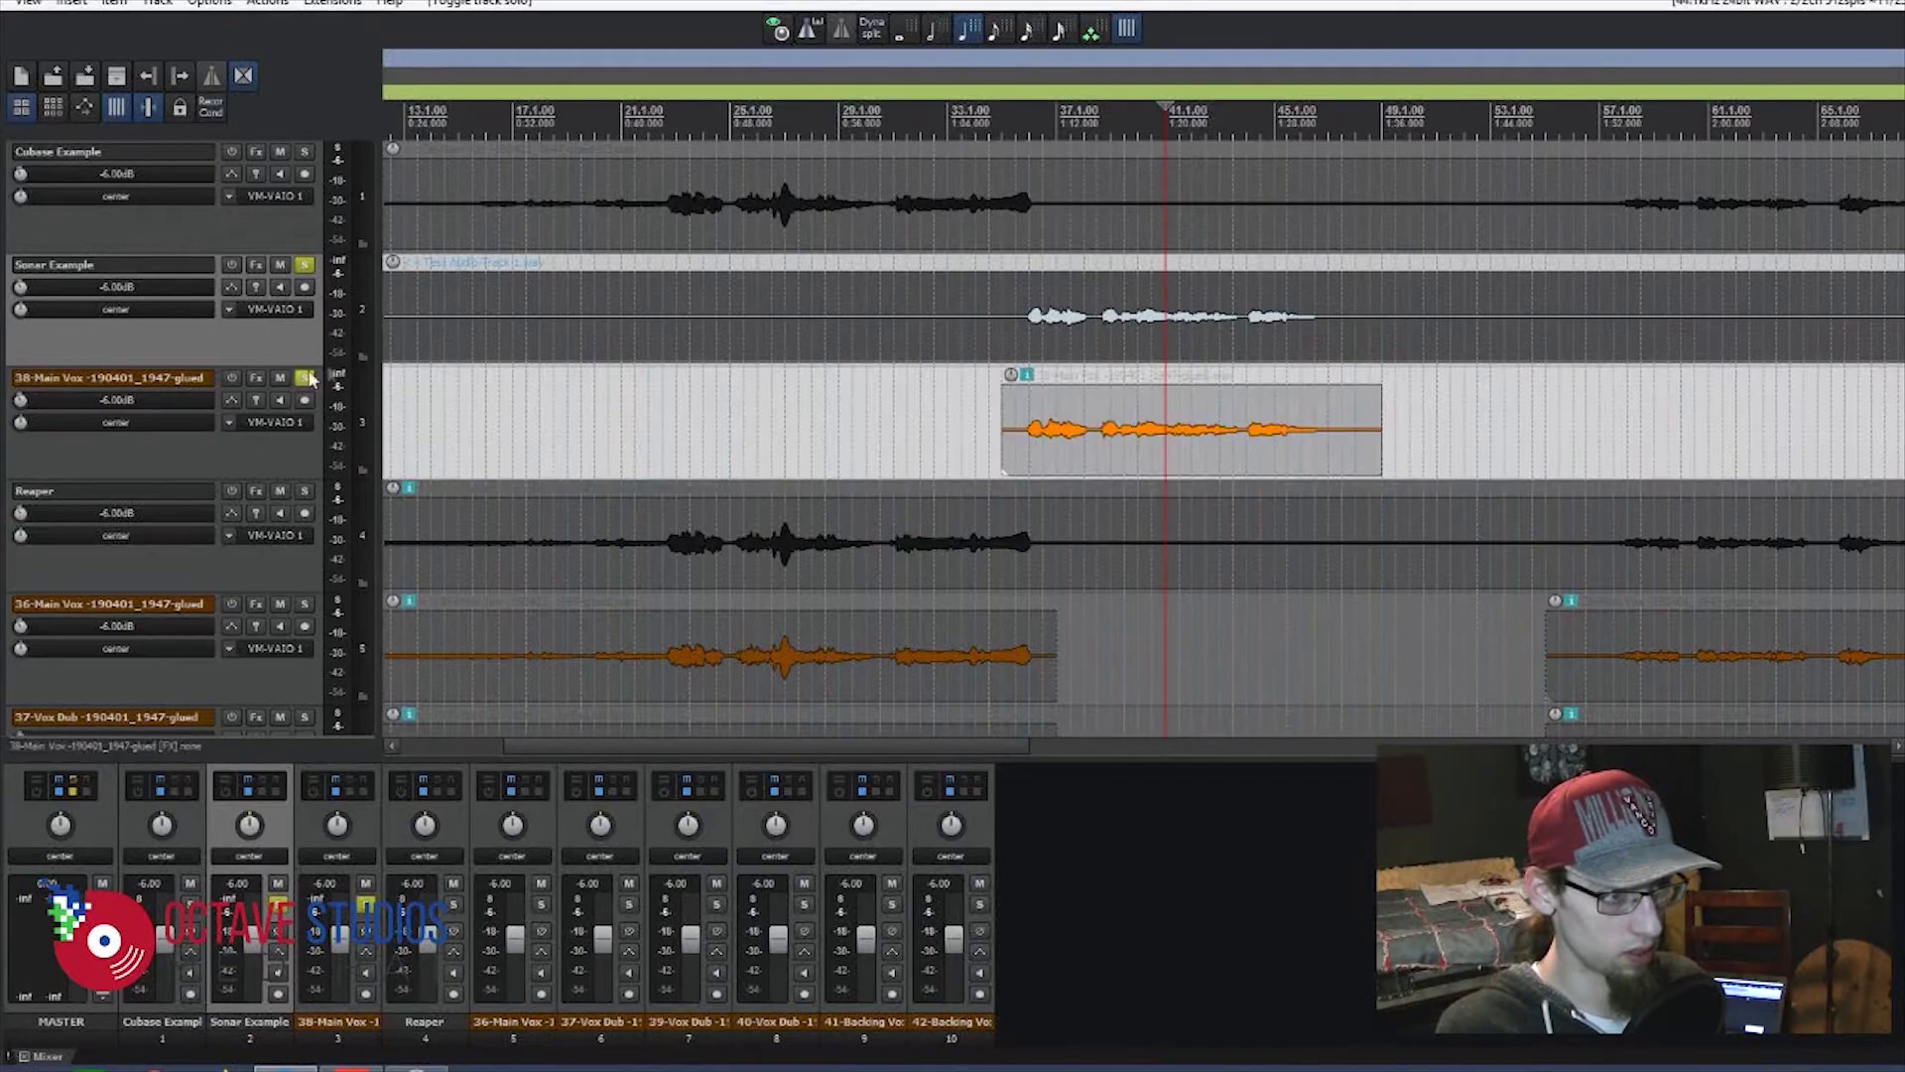
click(934, 160)
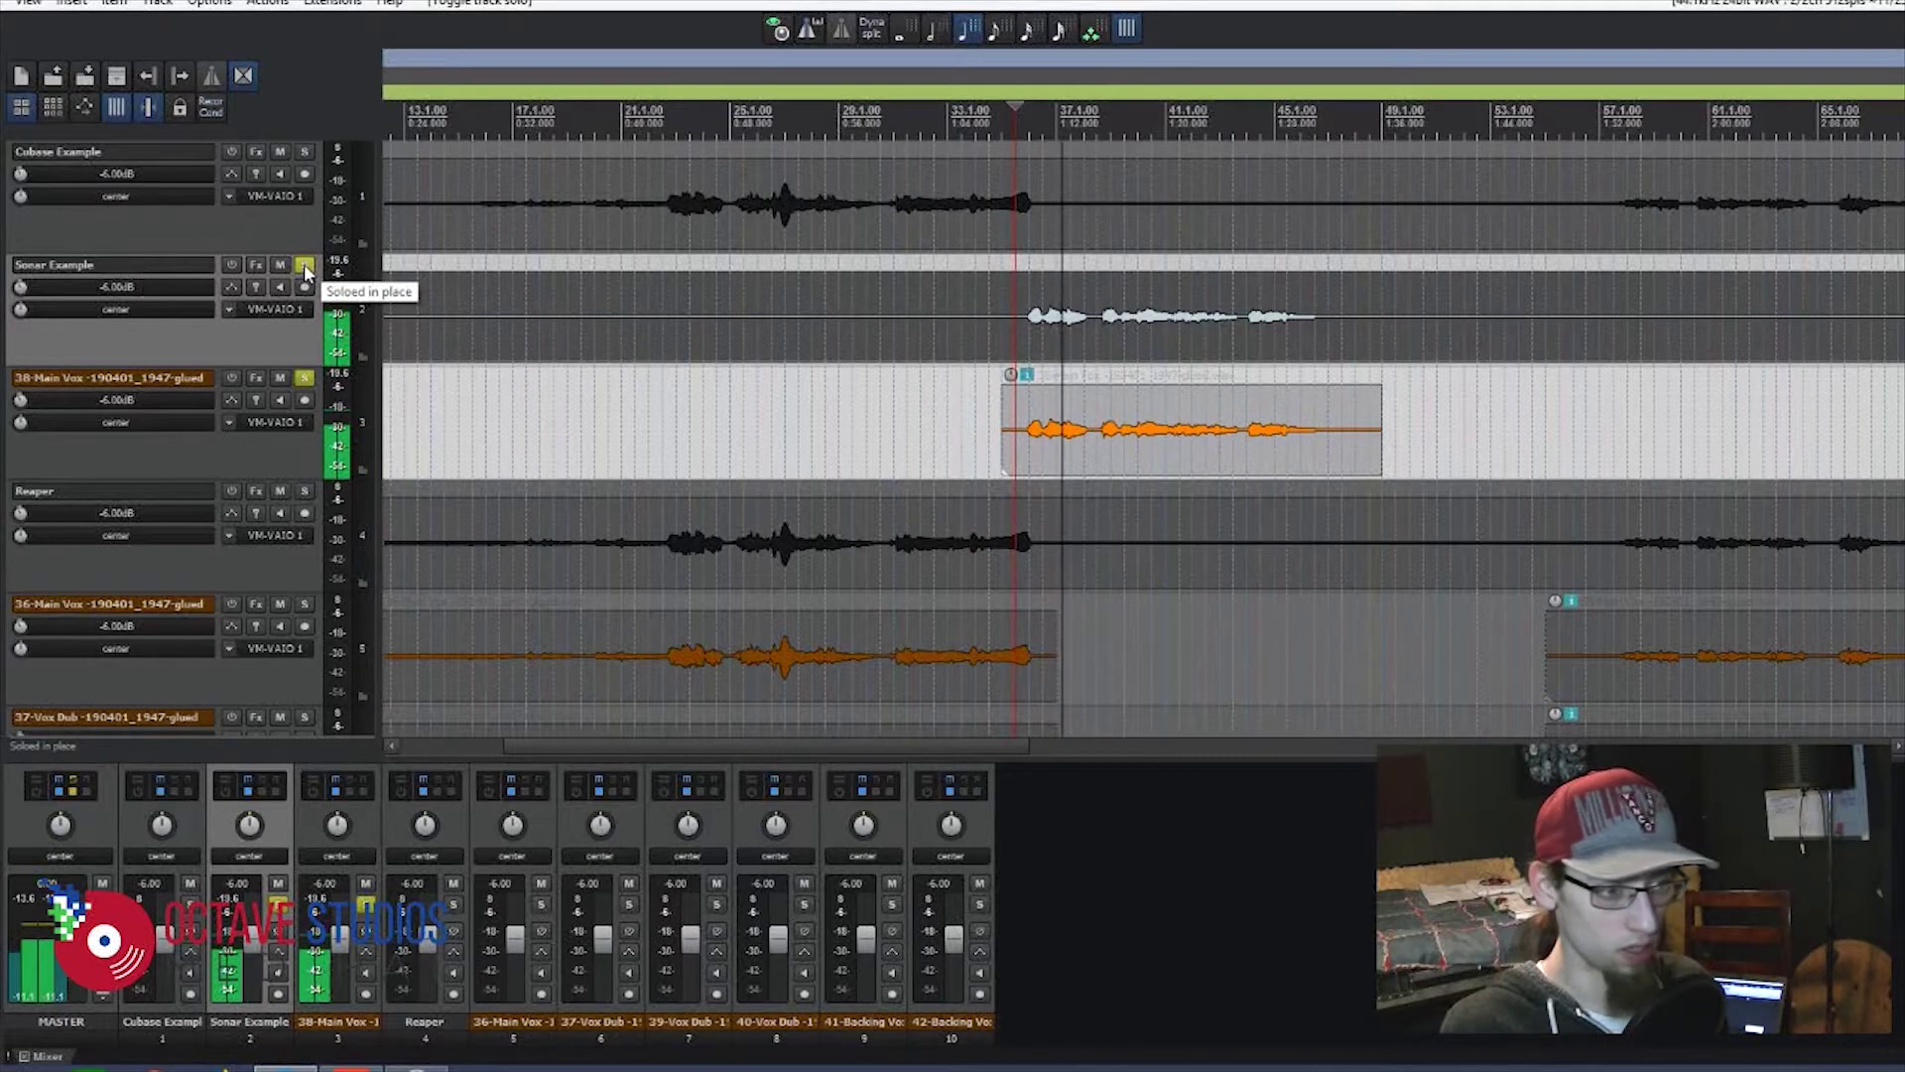
key(space)
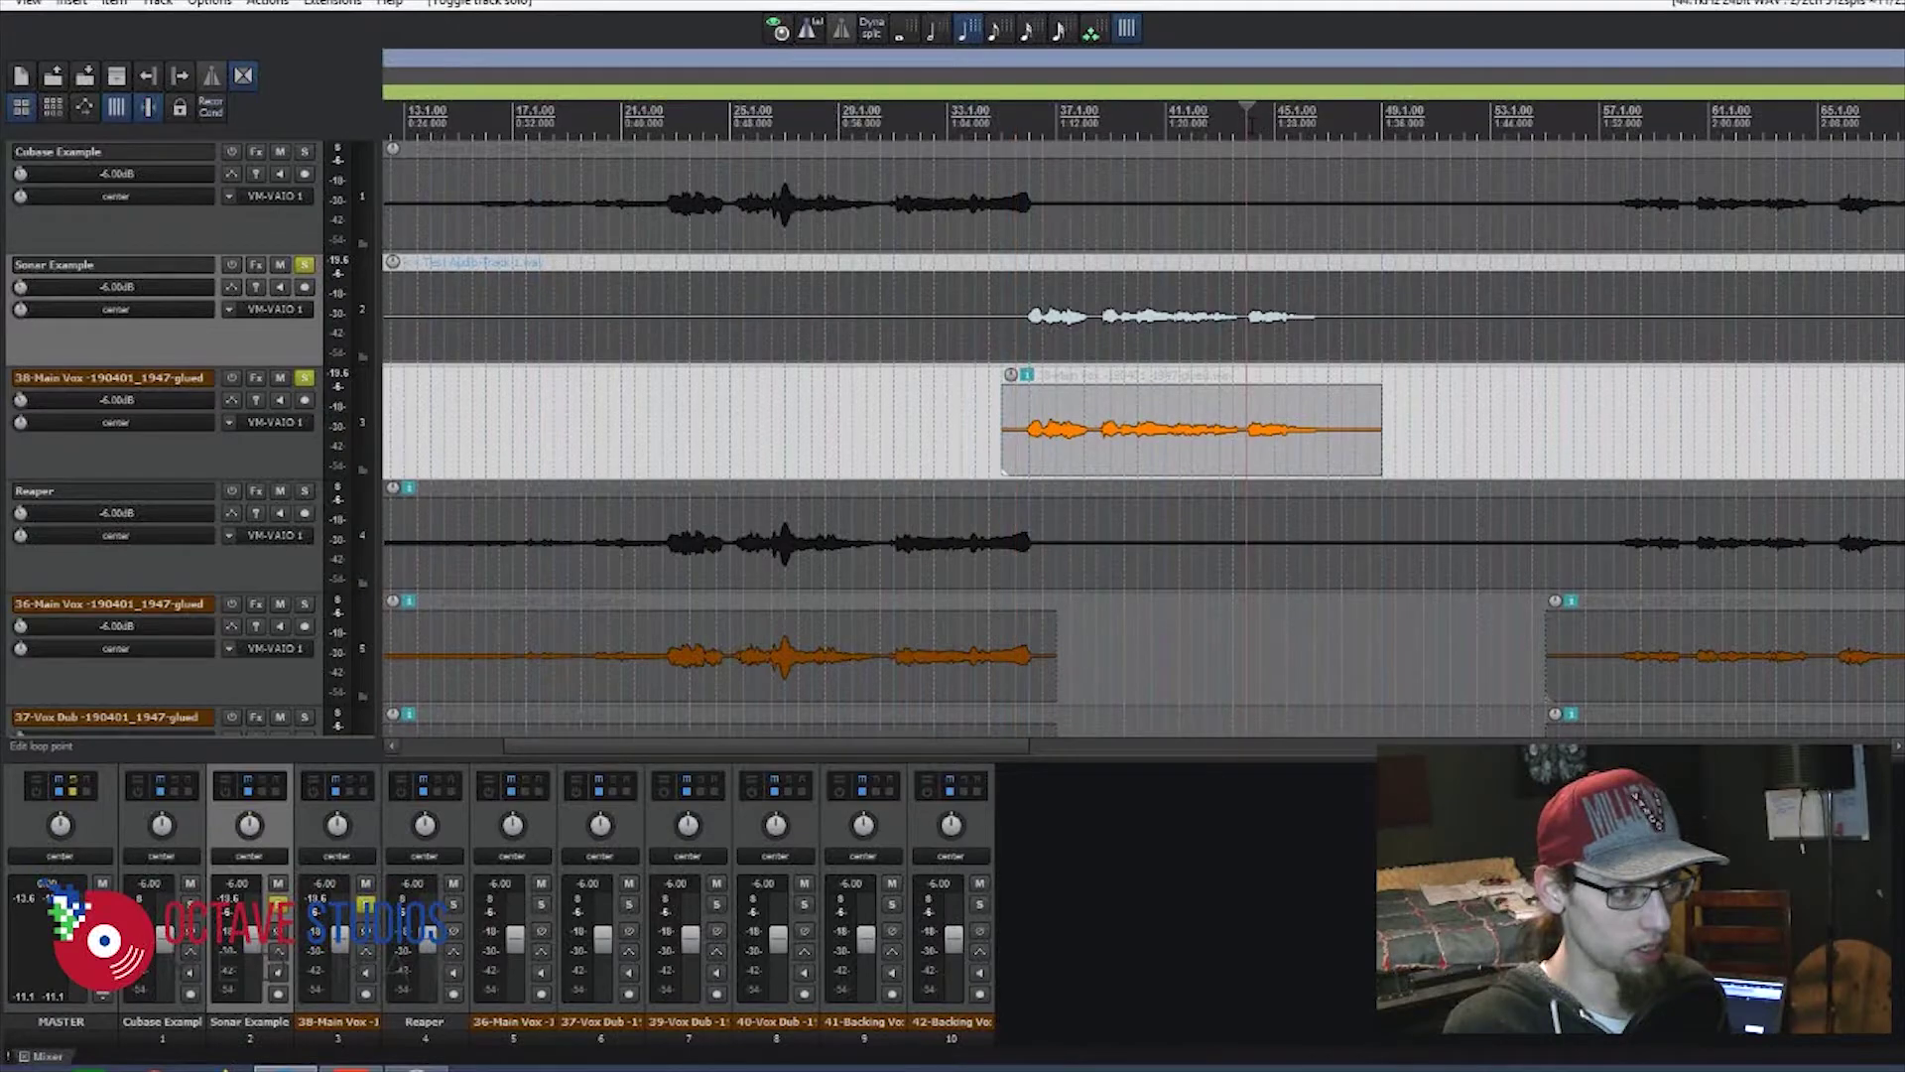
- Play on from about measure 43 while switching the solo of the 38-Main Vox track off and back on
key(space)
click(304, 379)
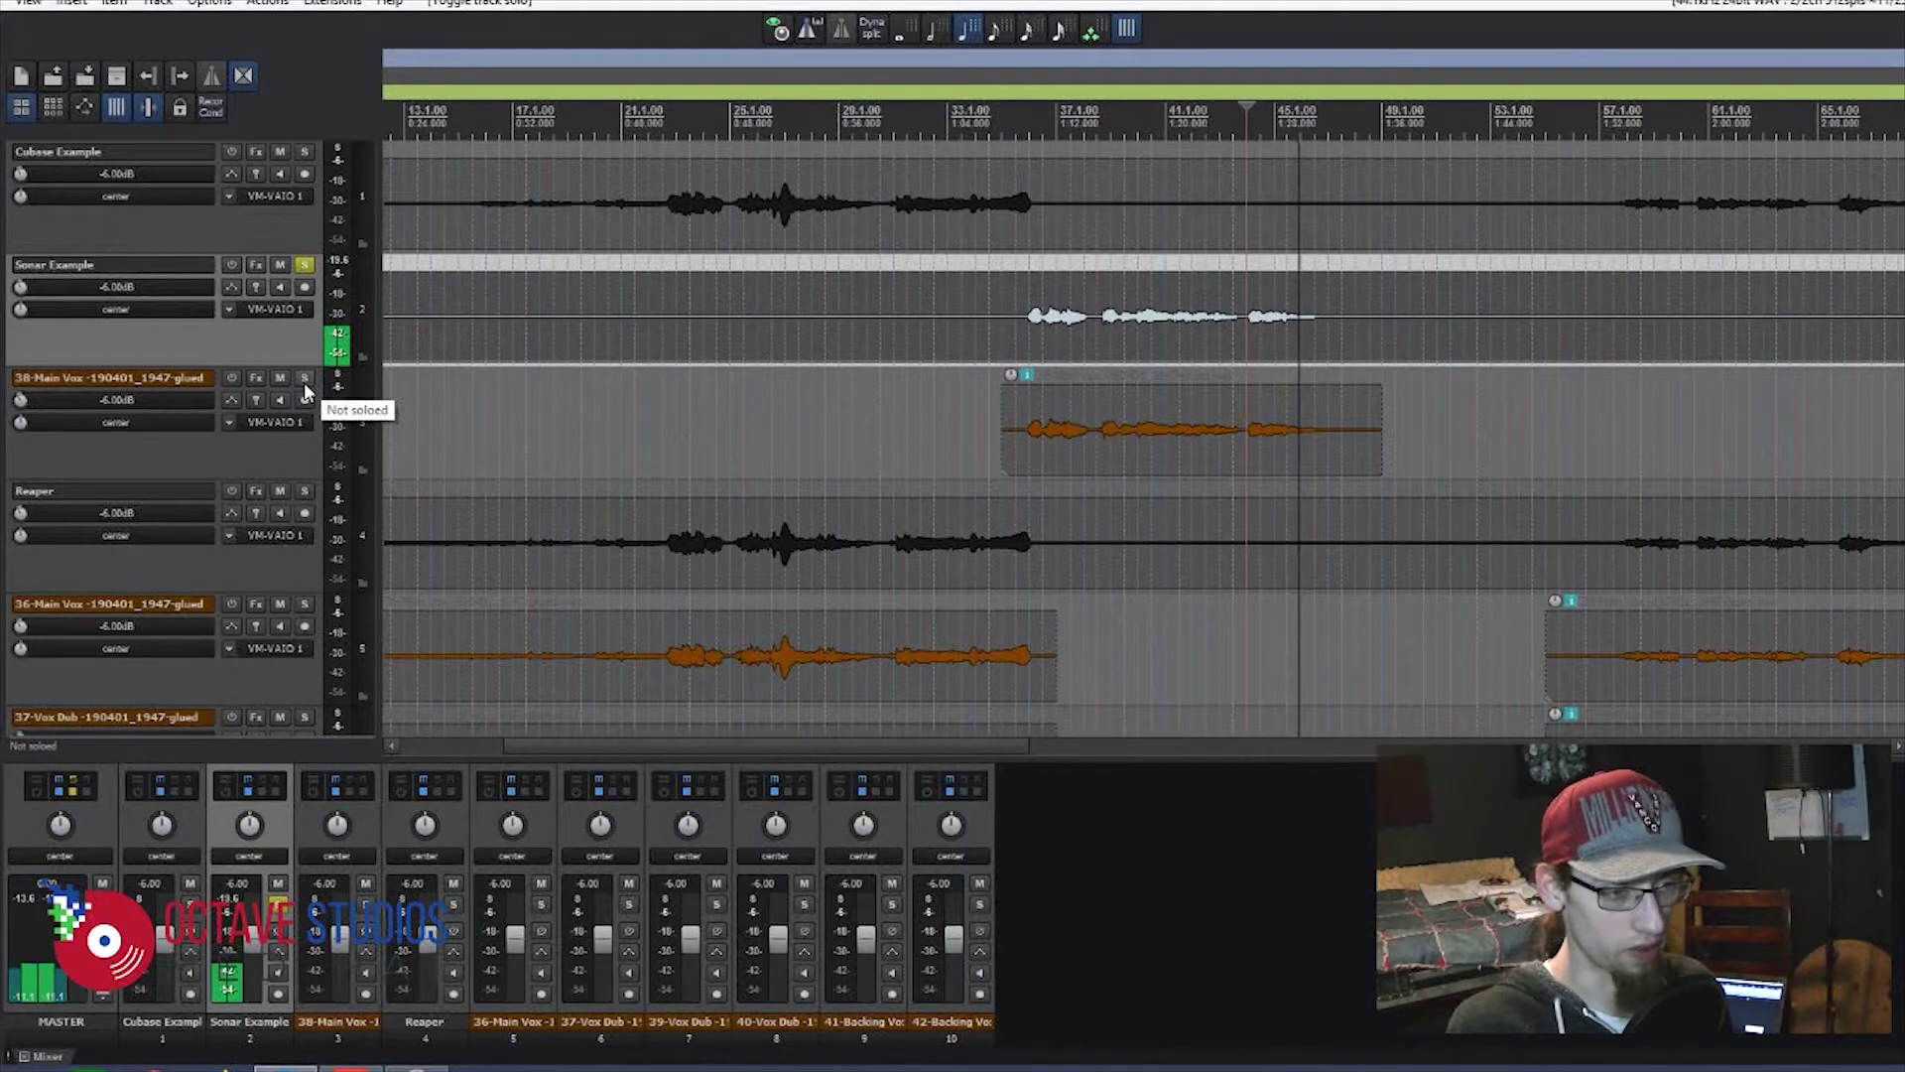
click(305, 380)
key(space)
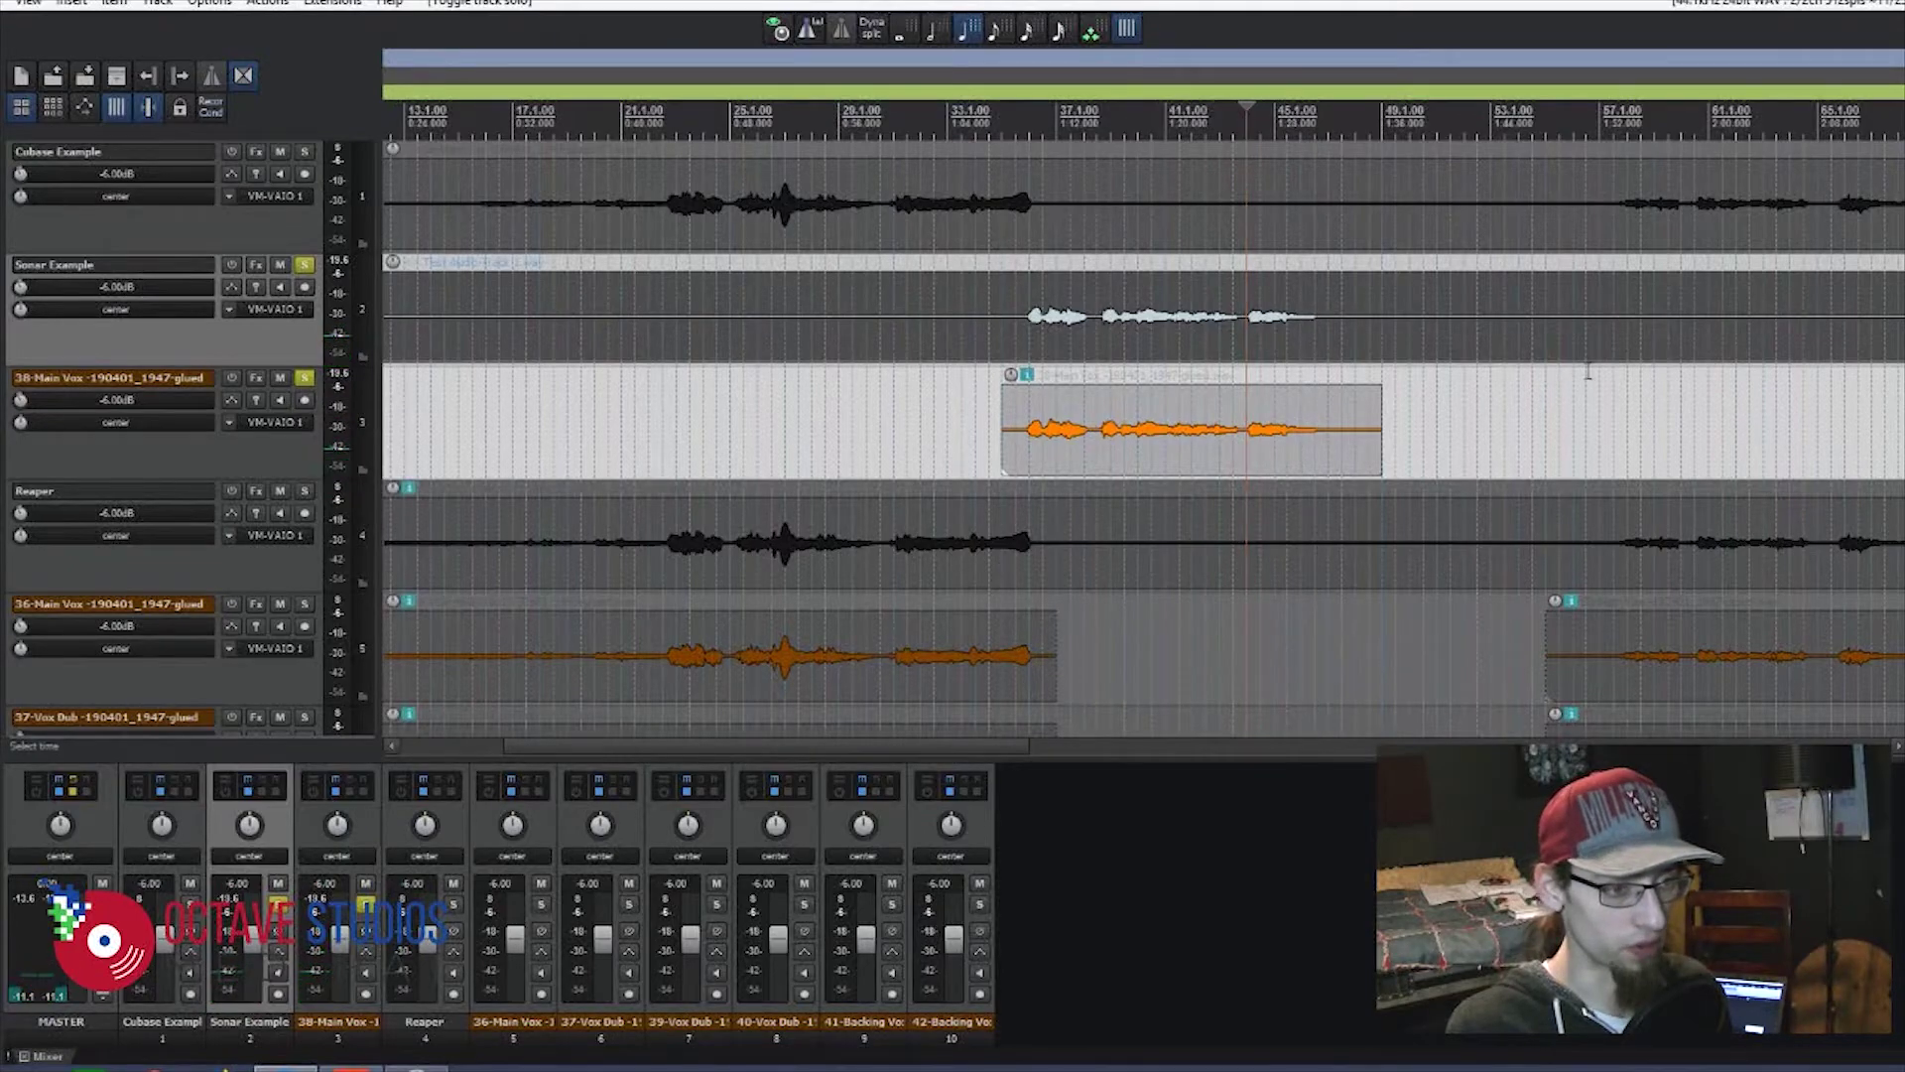
- Play the last vocal phrase of both soloed tracks from about measure 118 and compare their waveforms
scroll(1583, 371, down, 4)
key(space)
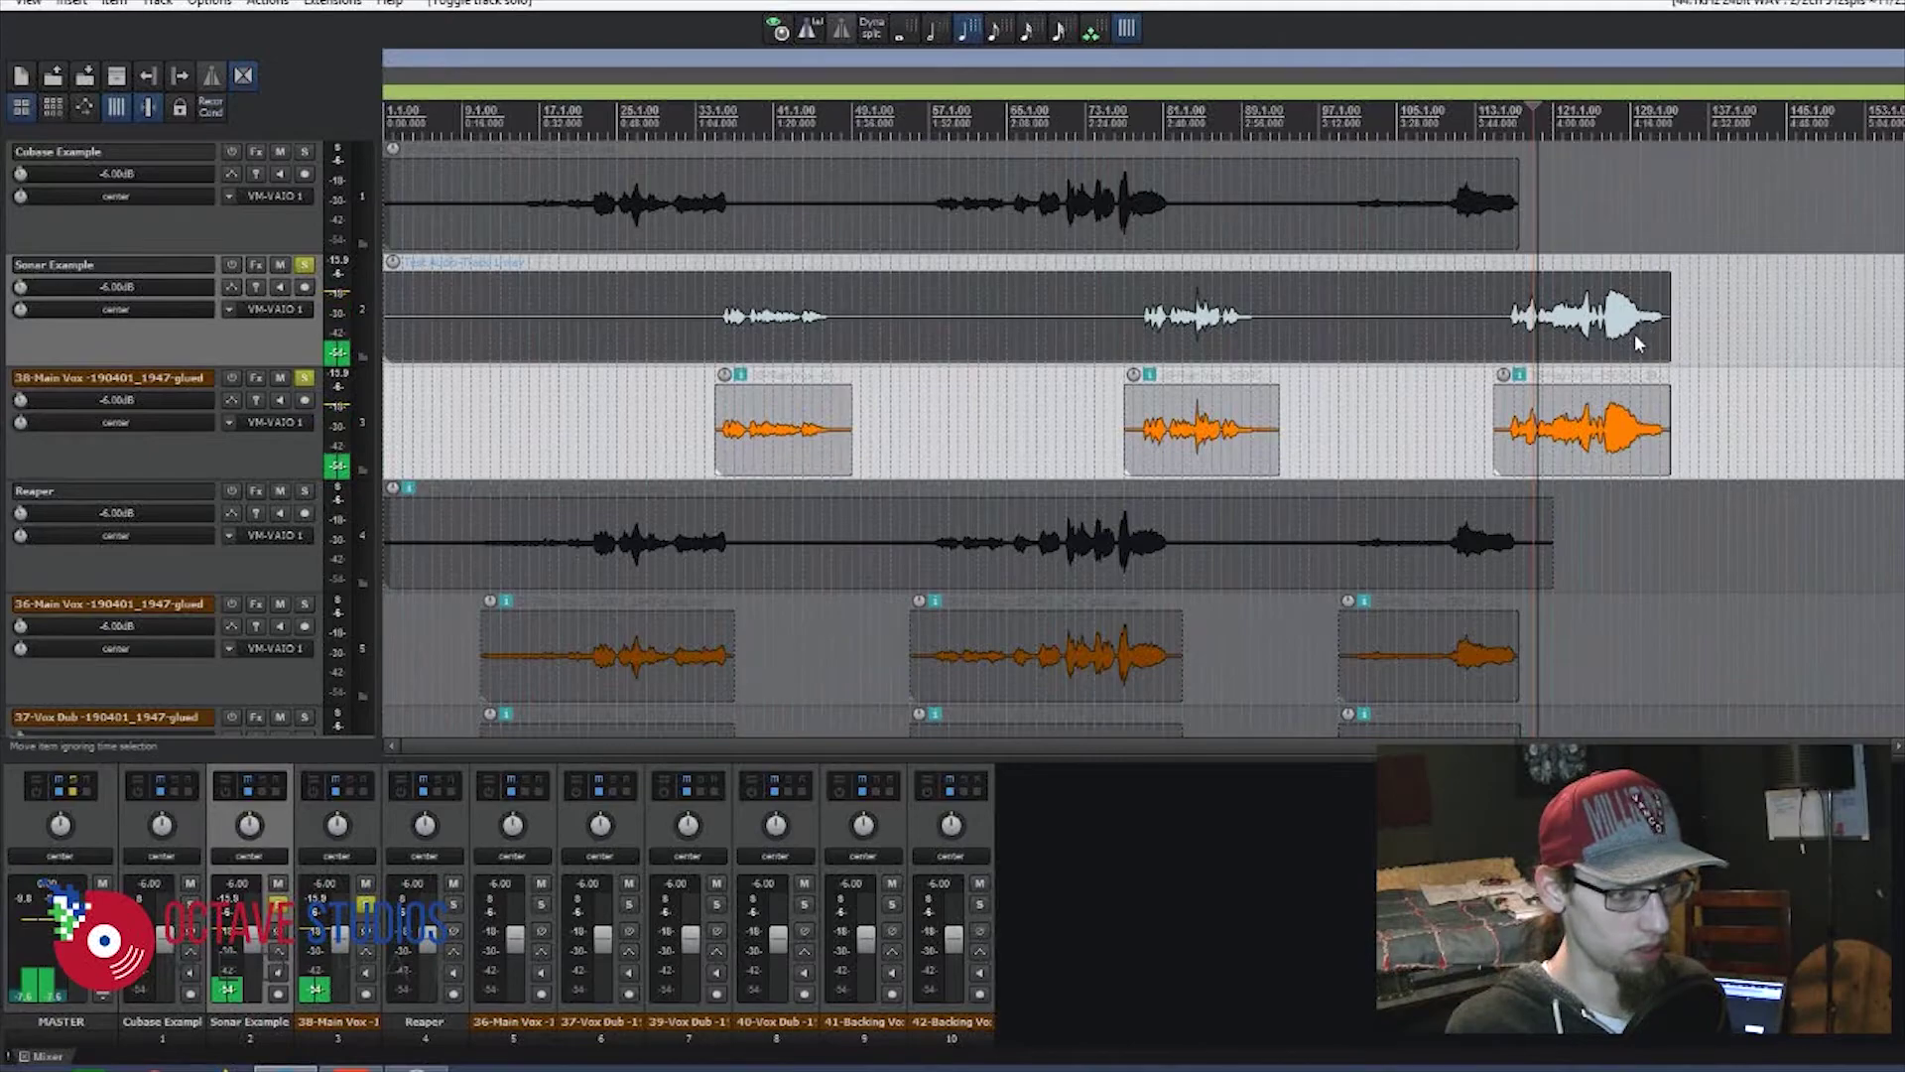
scroll(1622, 359, up, 5)
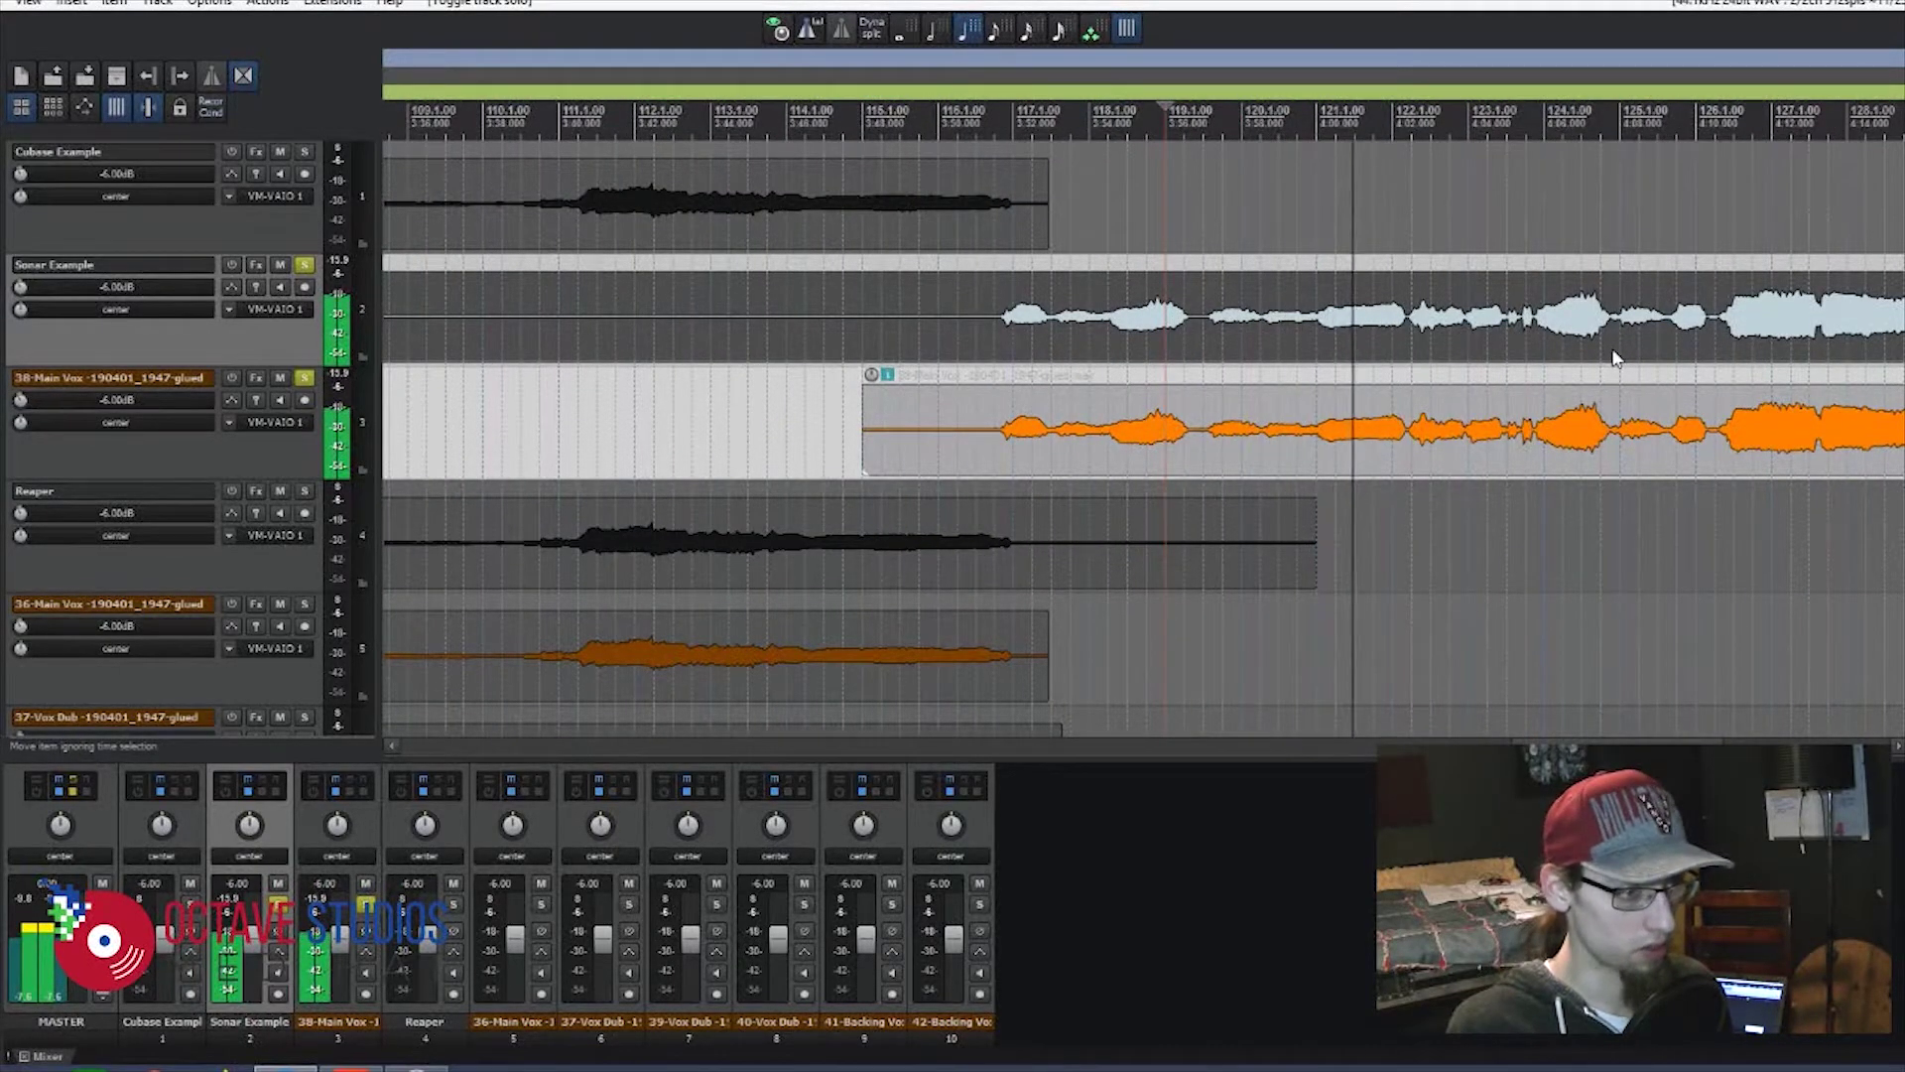
scroll(1615, 359, down, 4)
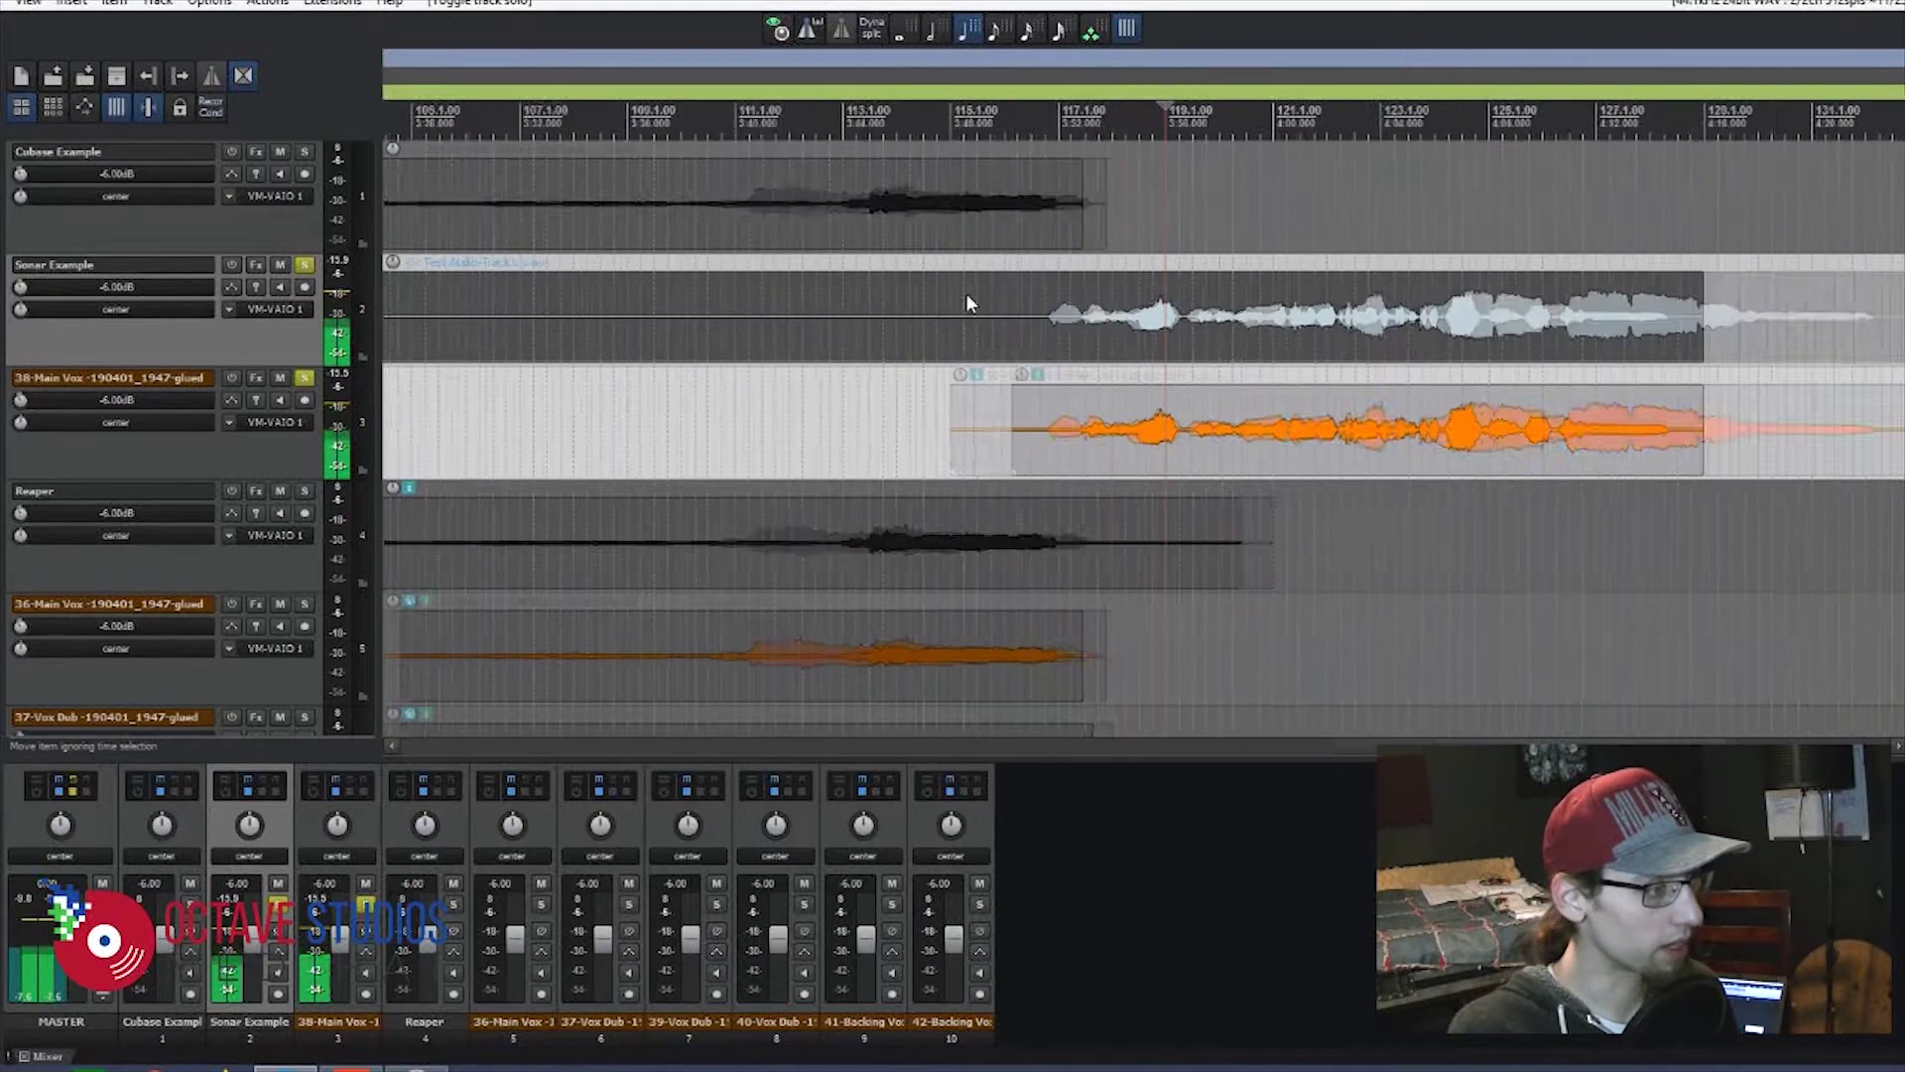
- Turn off solo on Sonar Example and 38-Main Vox, and move the Reaper and 36-Main Vox tracks directly below Cubase Example
scroll(1617, 438, down, 3)
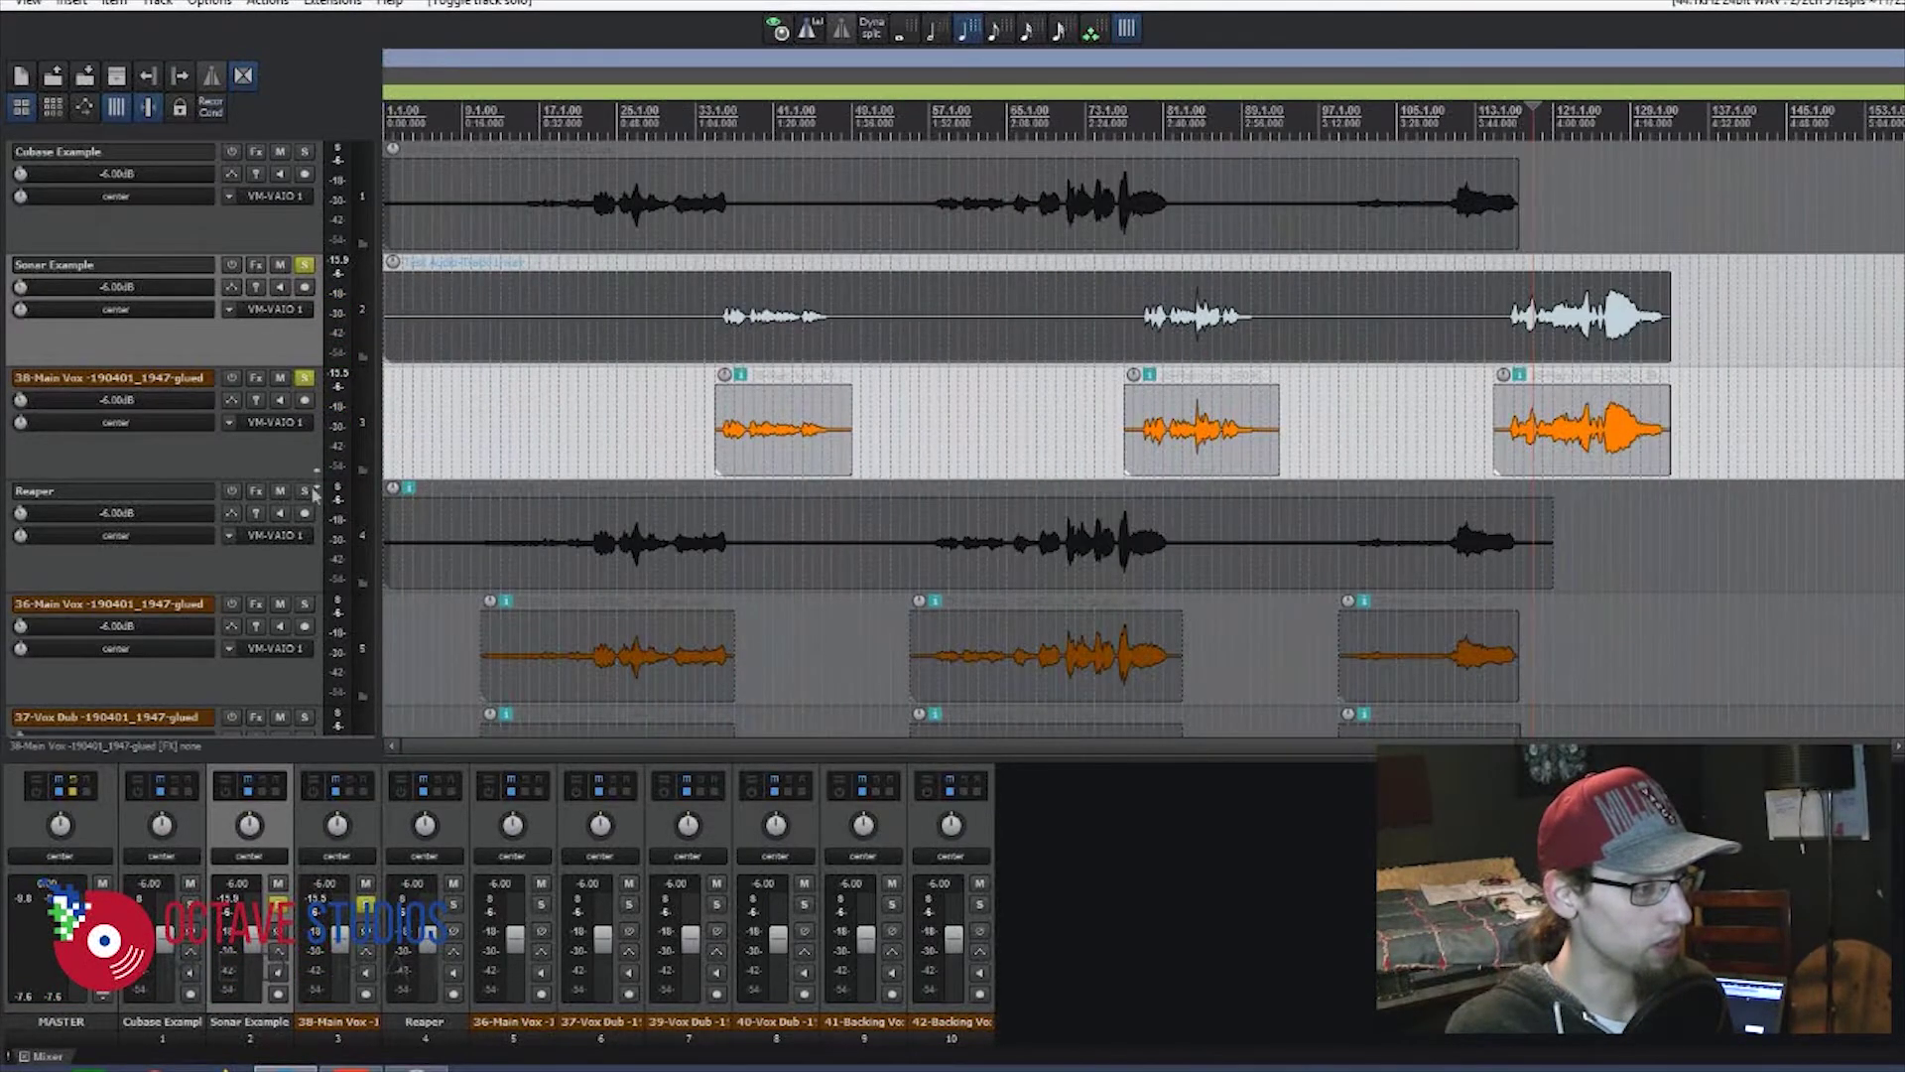
click(304, 264)
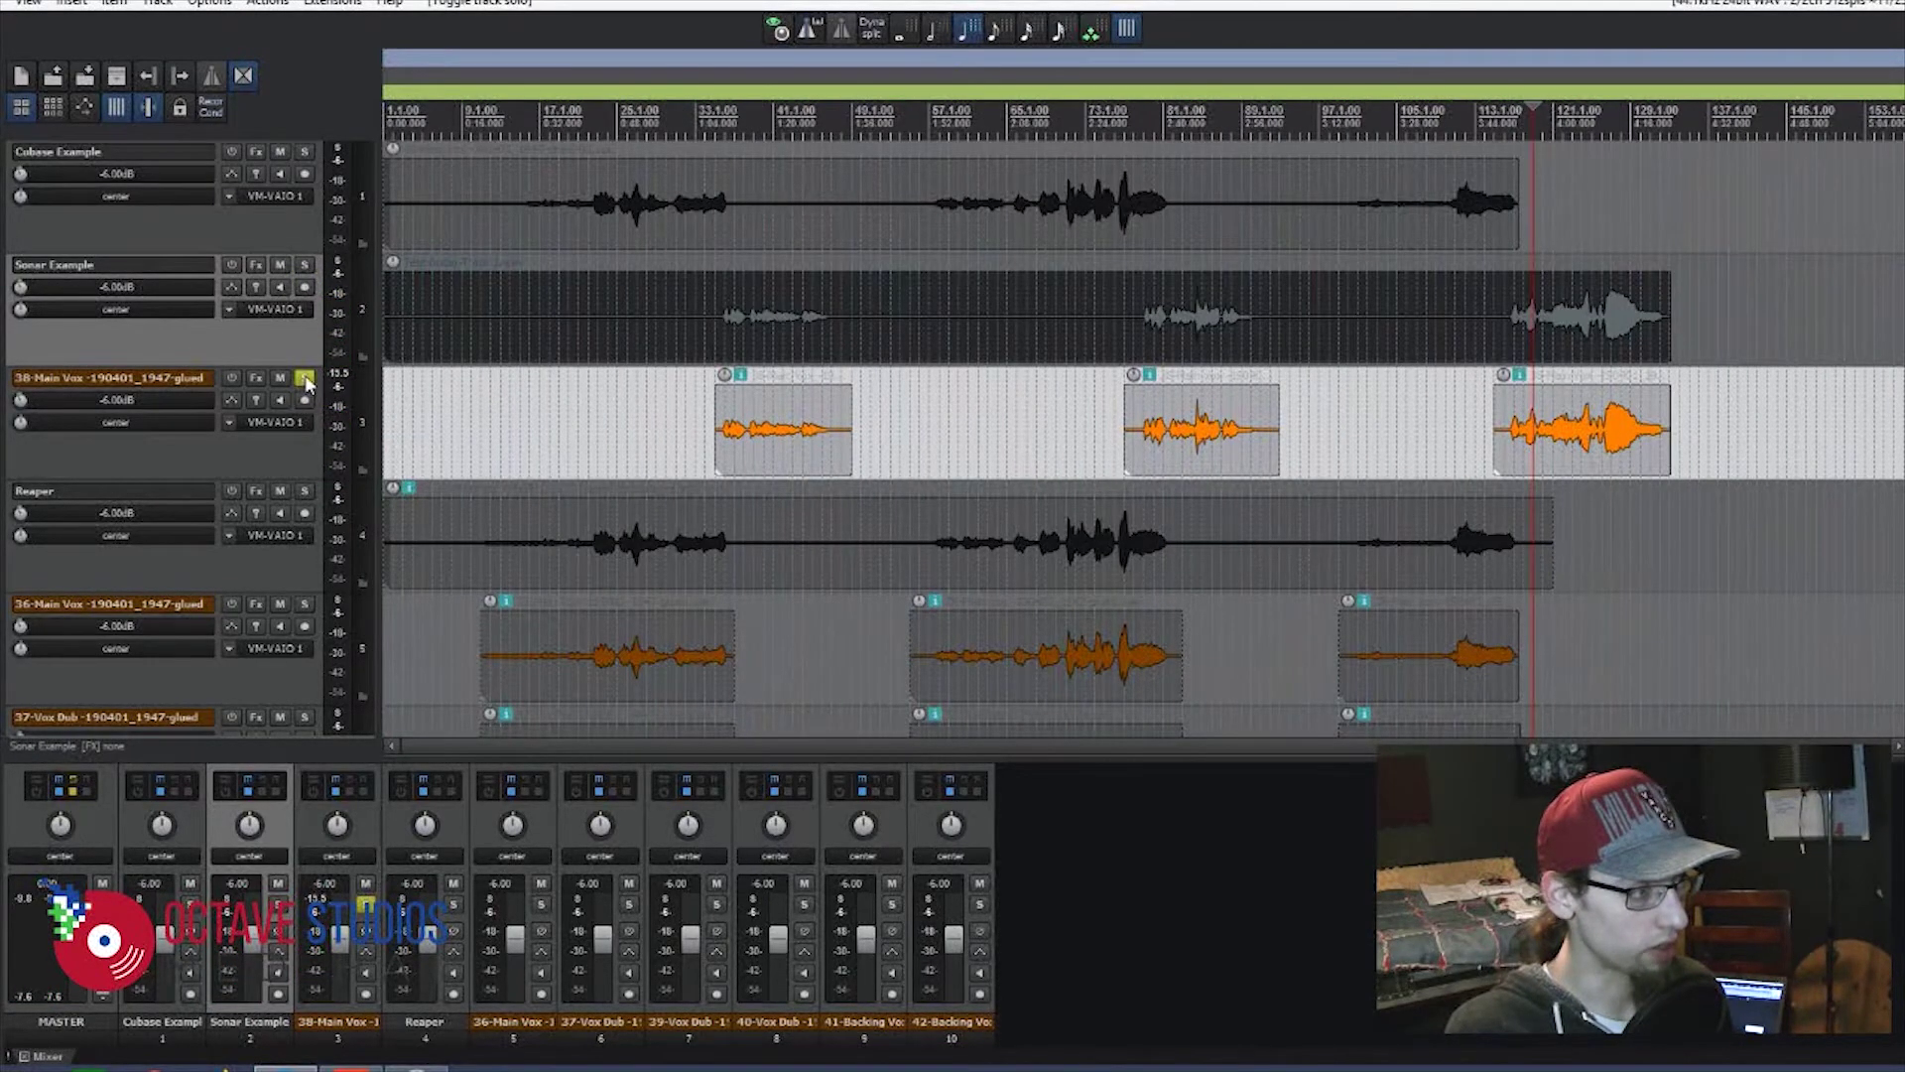
click(305, 377)
drag(111, 610, 122, 256)
drag(103, 611, 104, 270)
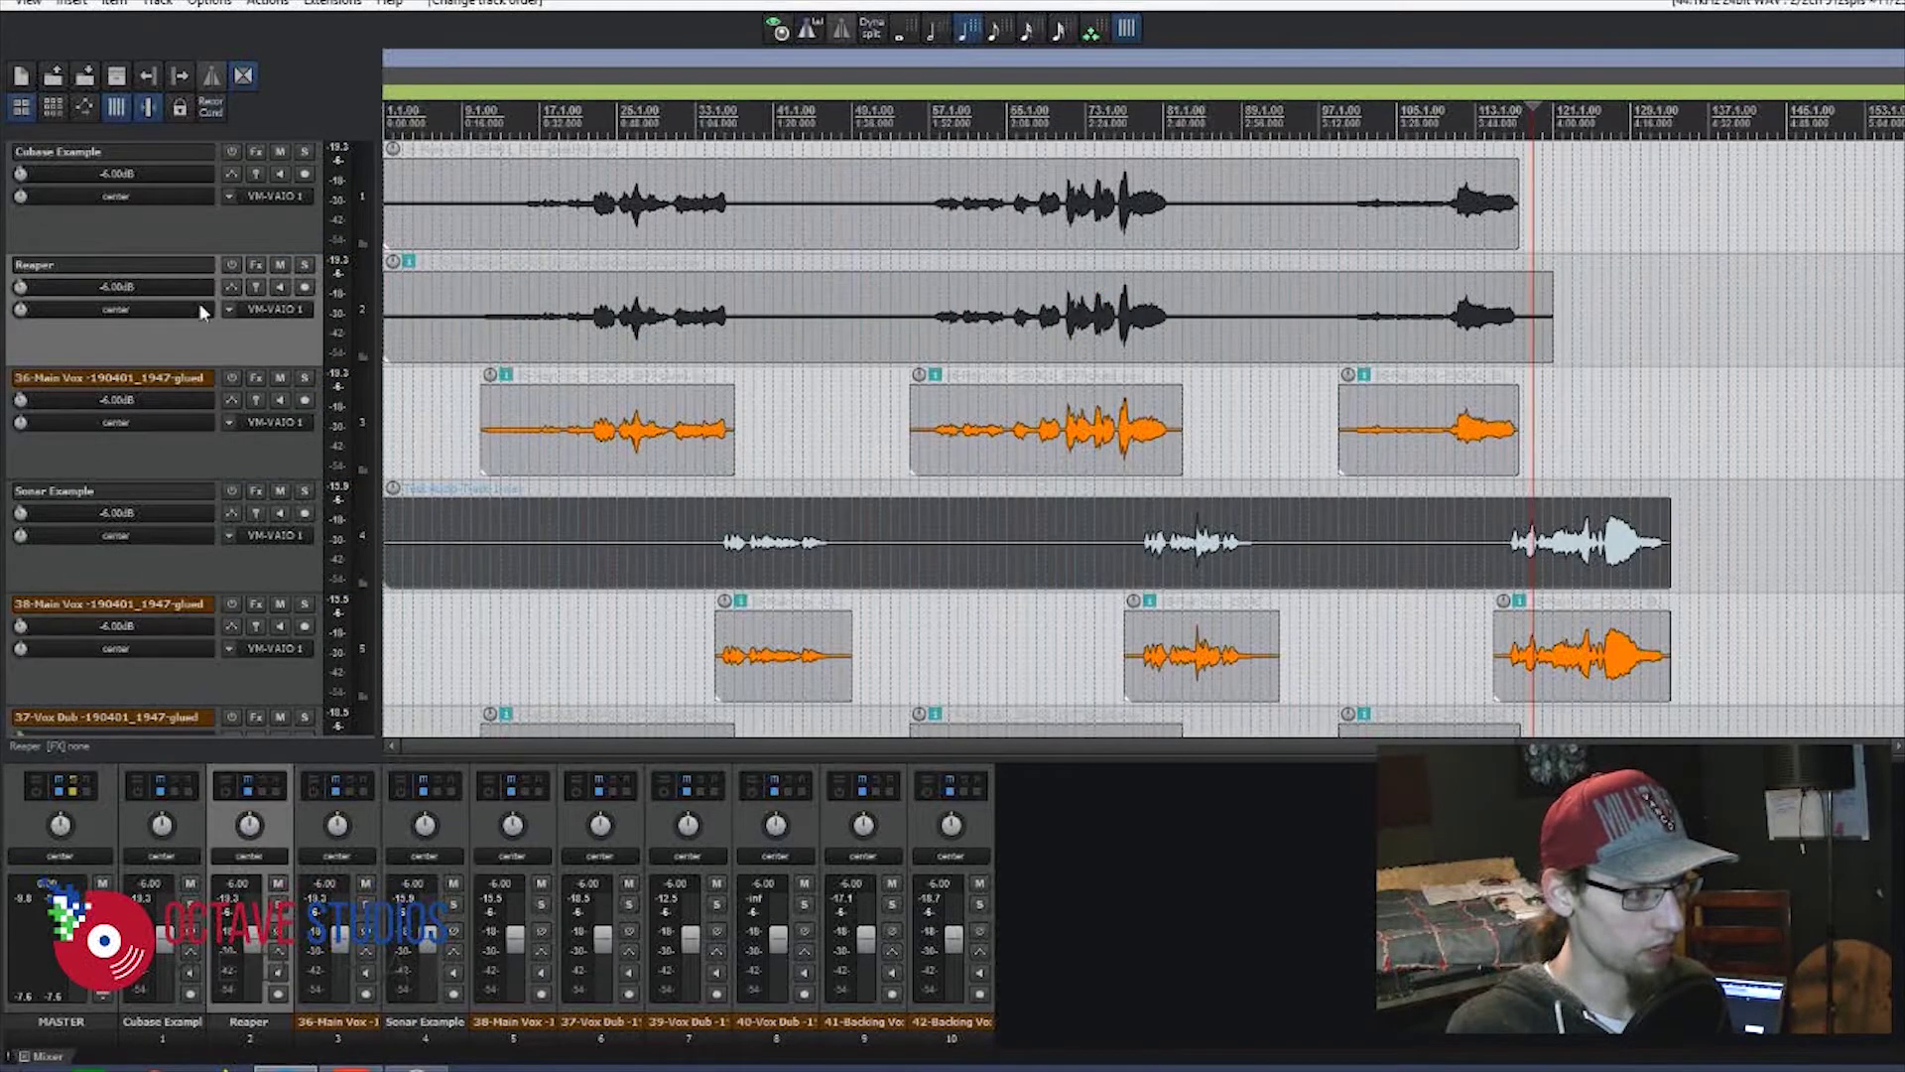
- Solo the Reaper and 36-Main Vox tracks and play their first vocal phrase together from about measures 17 and 31
click(305, 265)
click(305, 378)
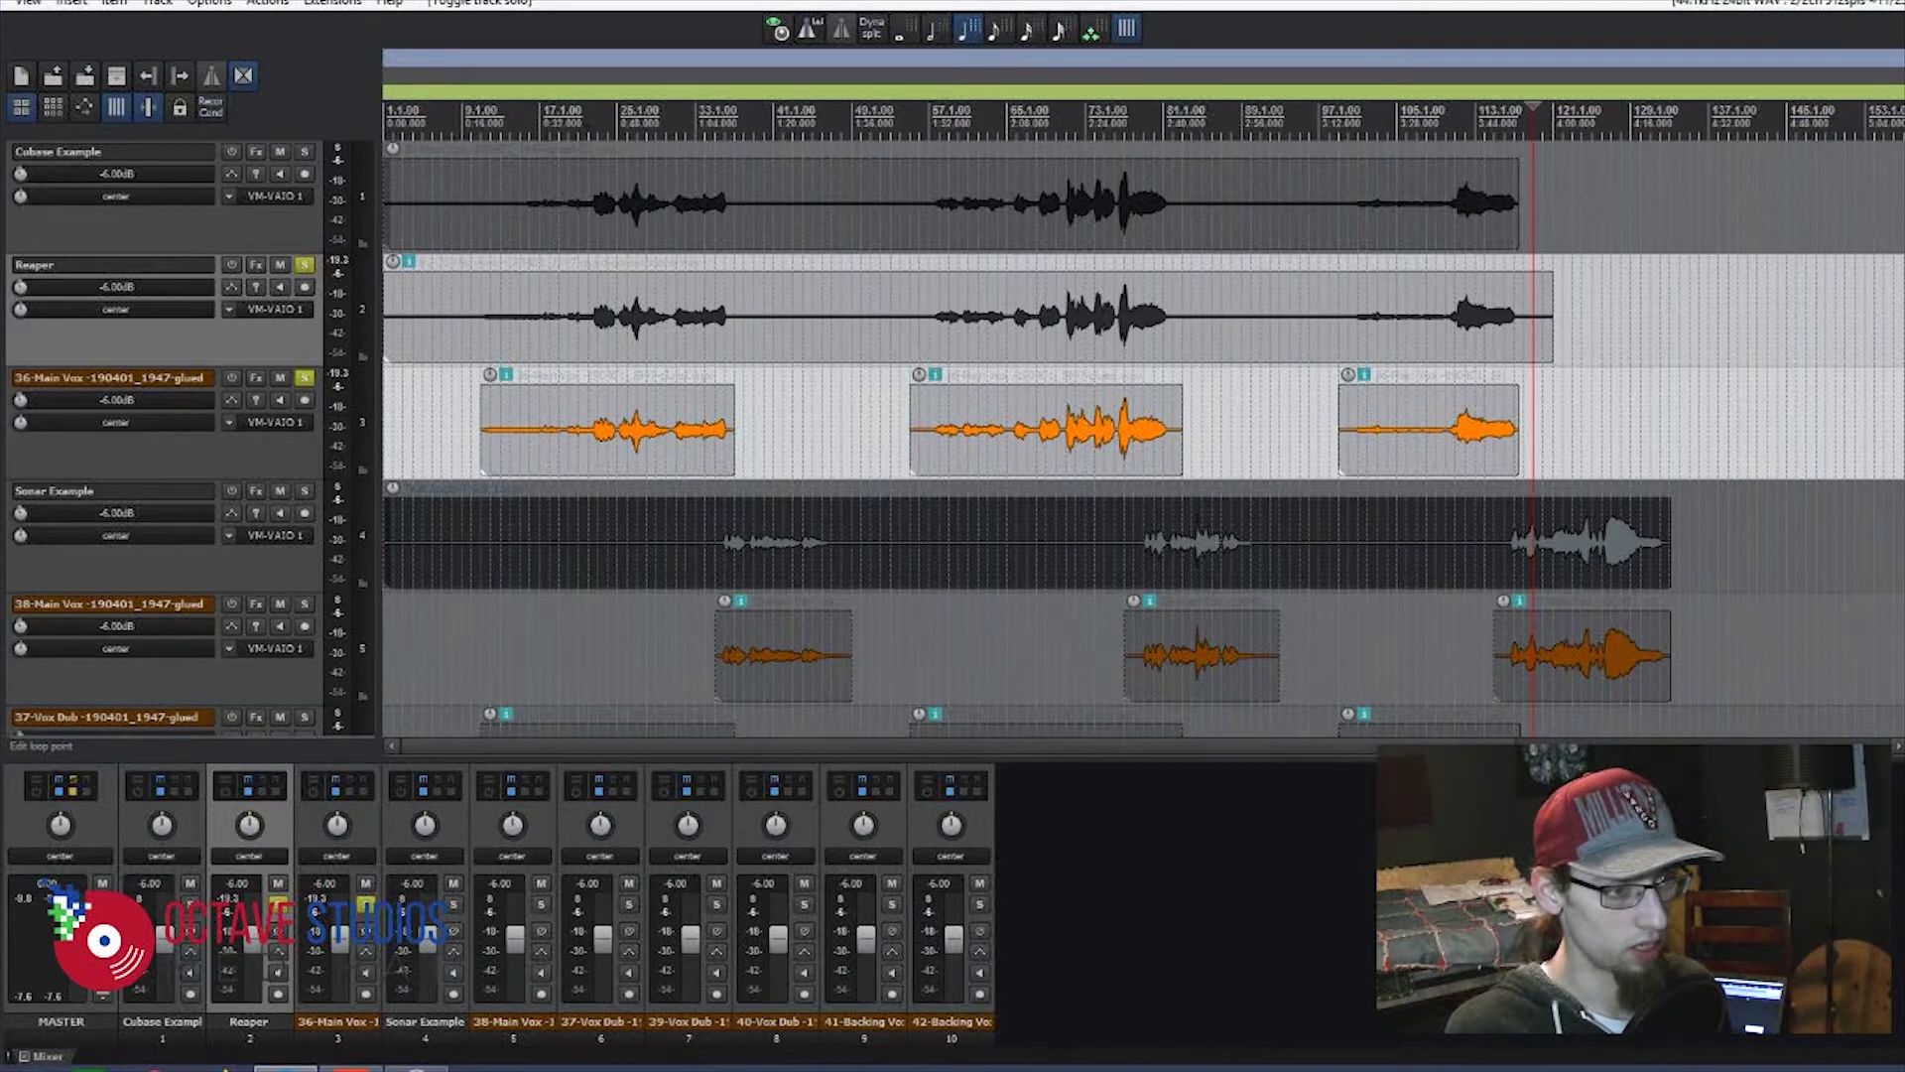
scroll(883, 159, up, 5)
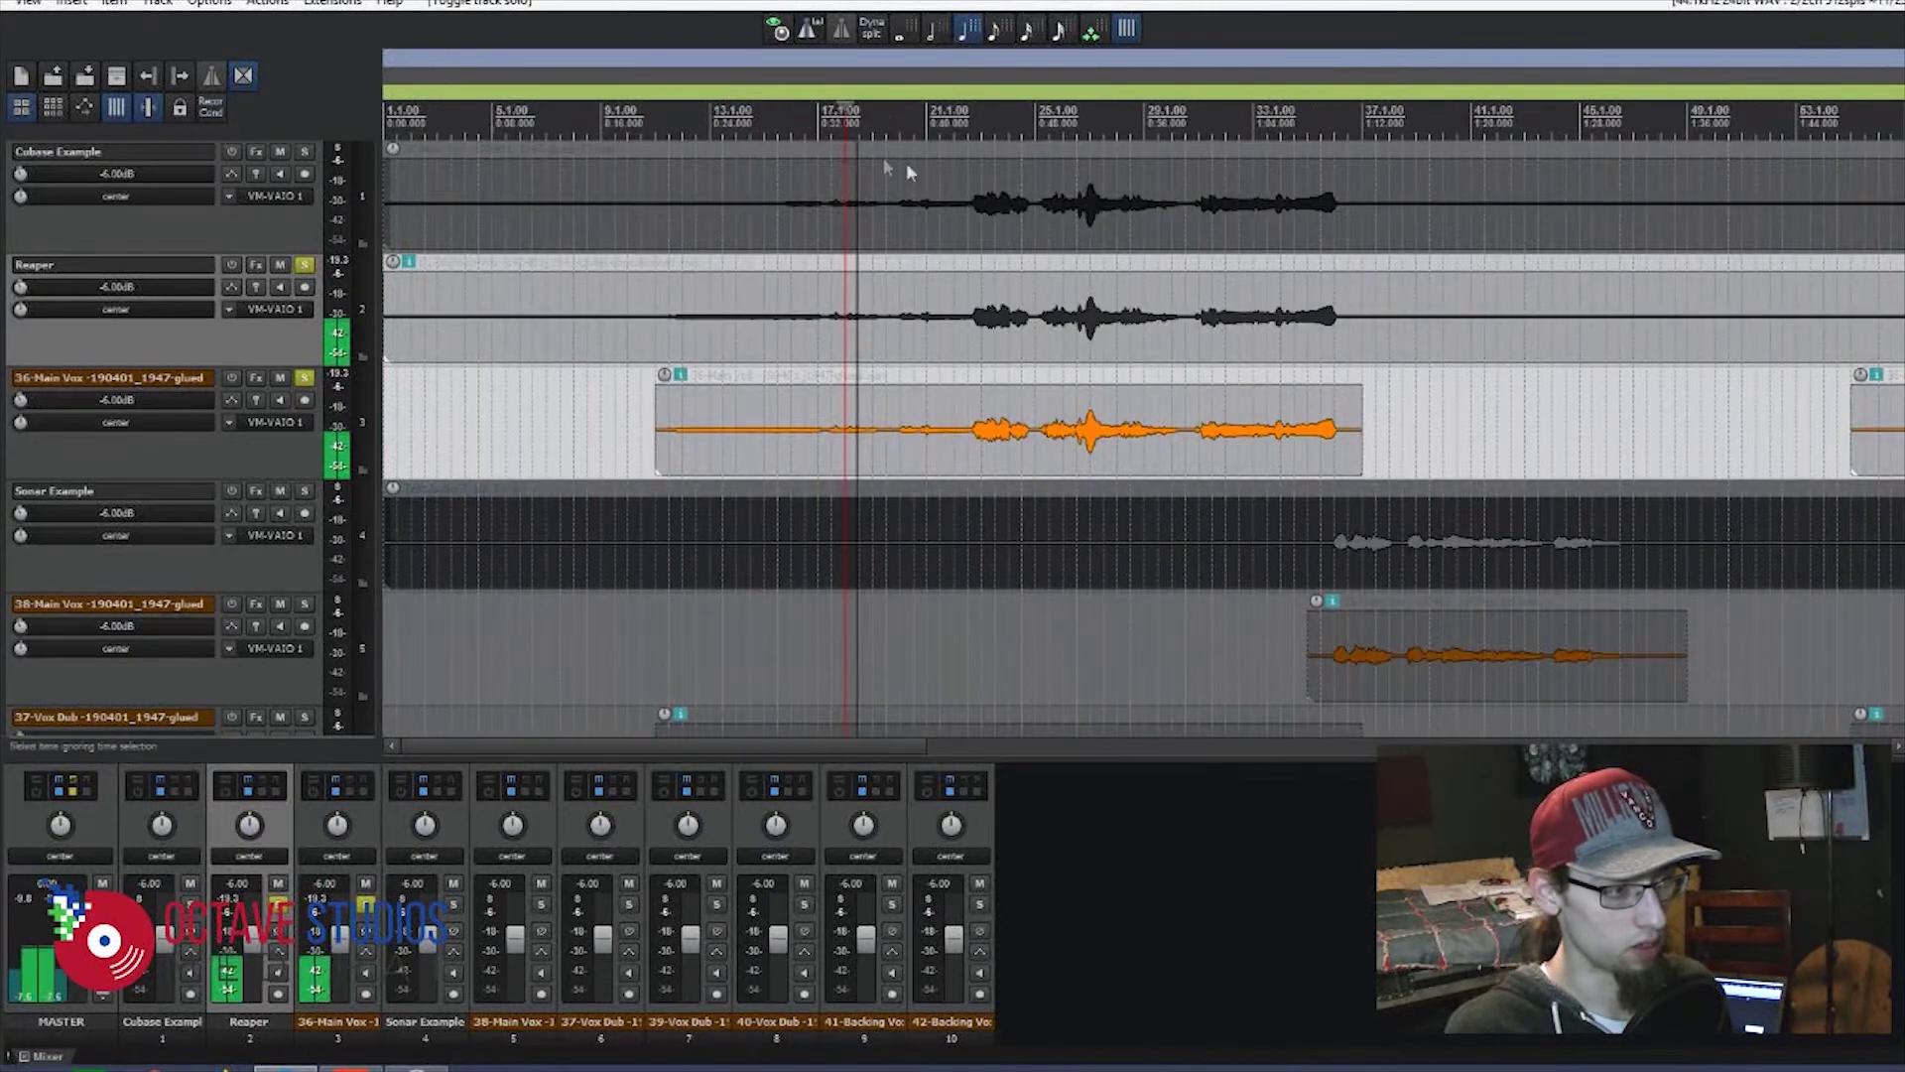
click(1201, 124)
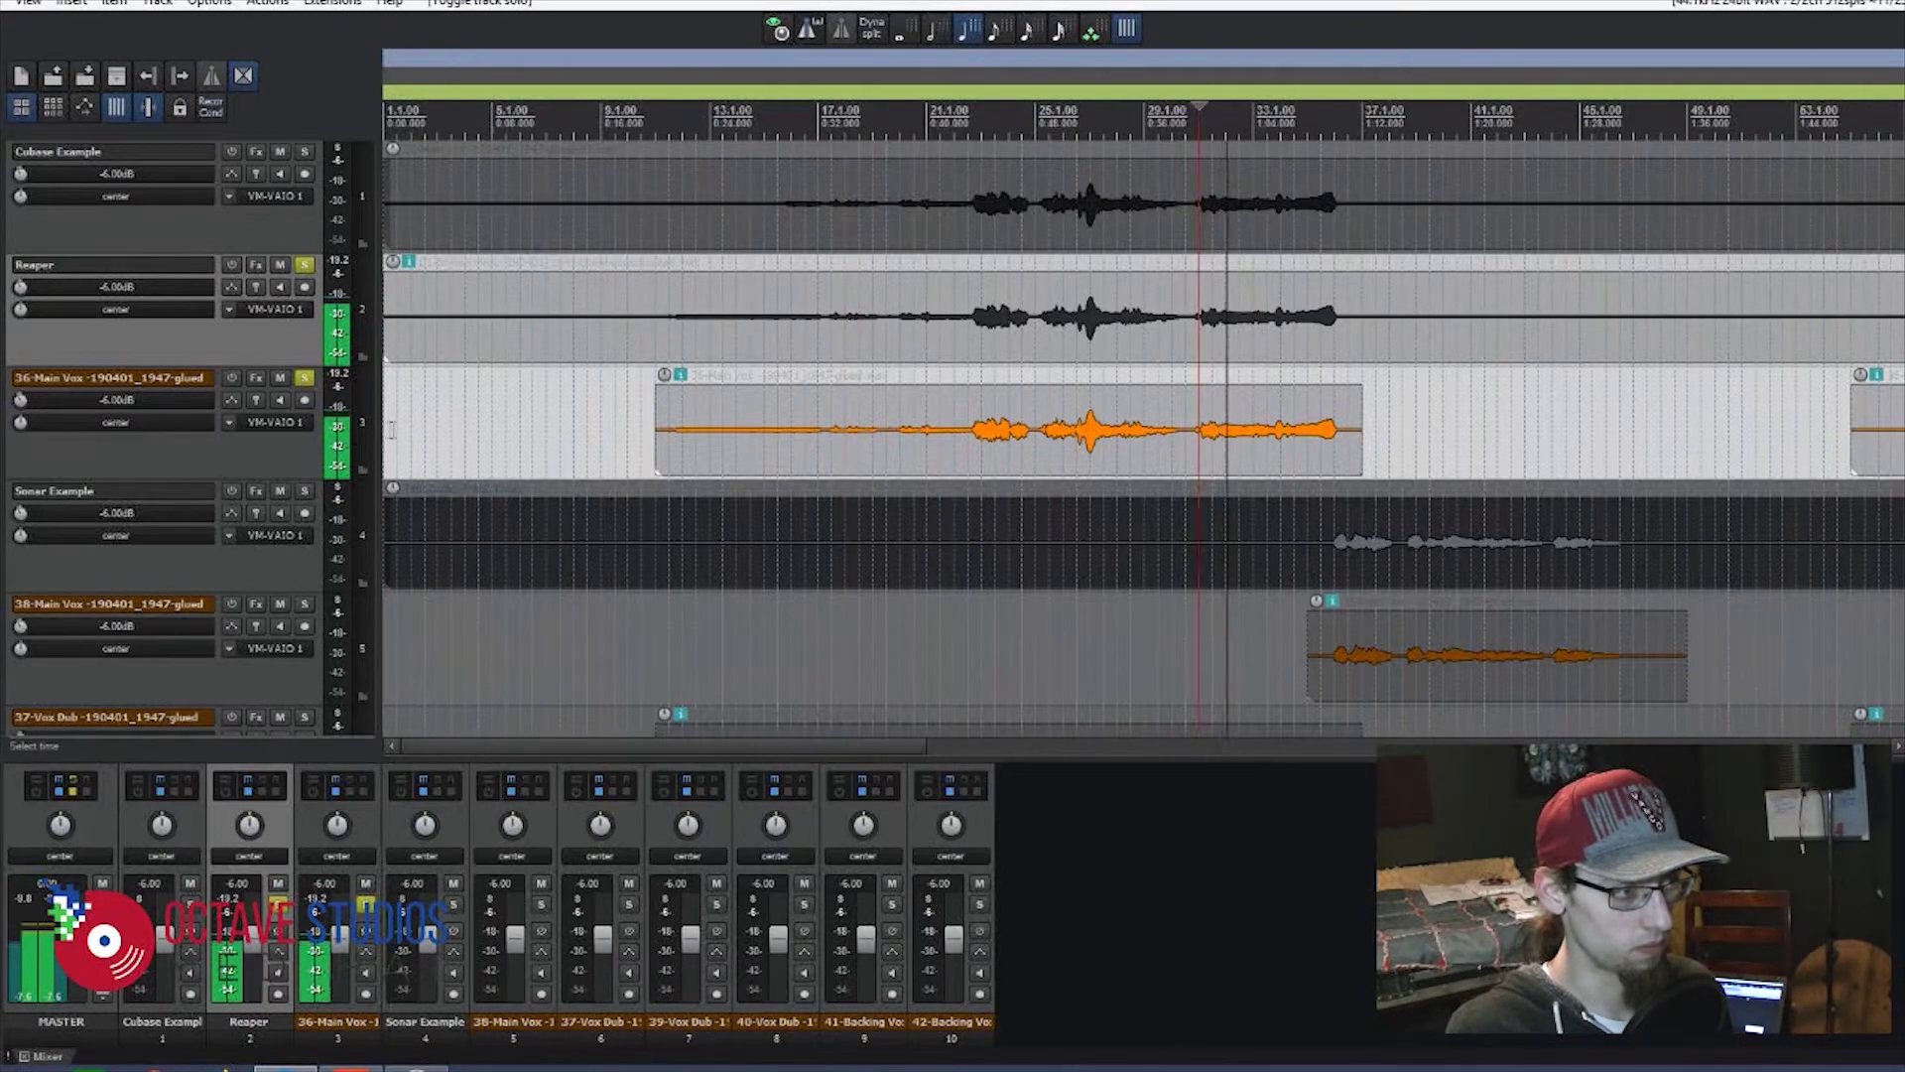
- Solo Cubase Example instead of Reaper alongside the 36-Main Vox track and compare the two tracks over the whole song
click(305, 265)
click(304, 152)
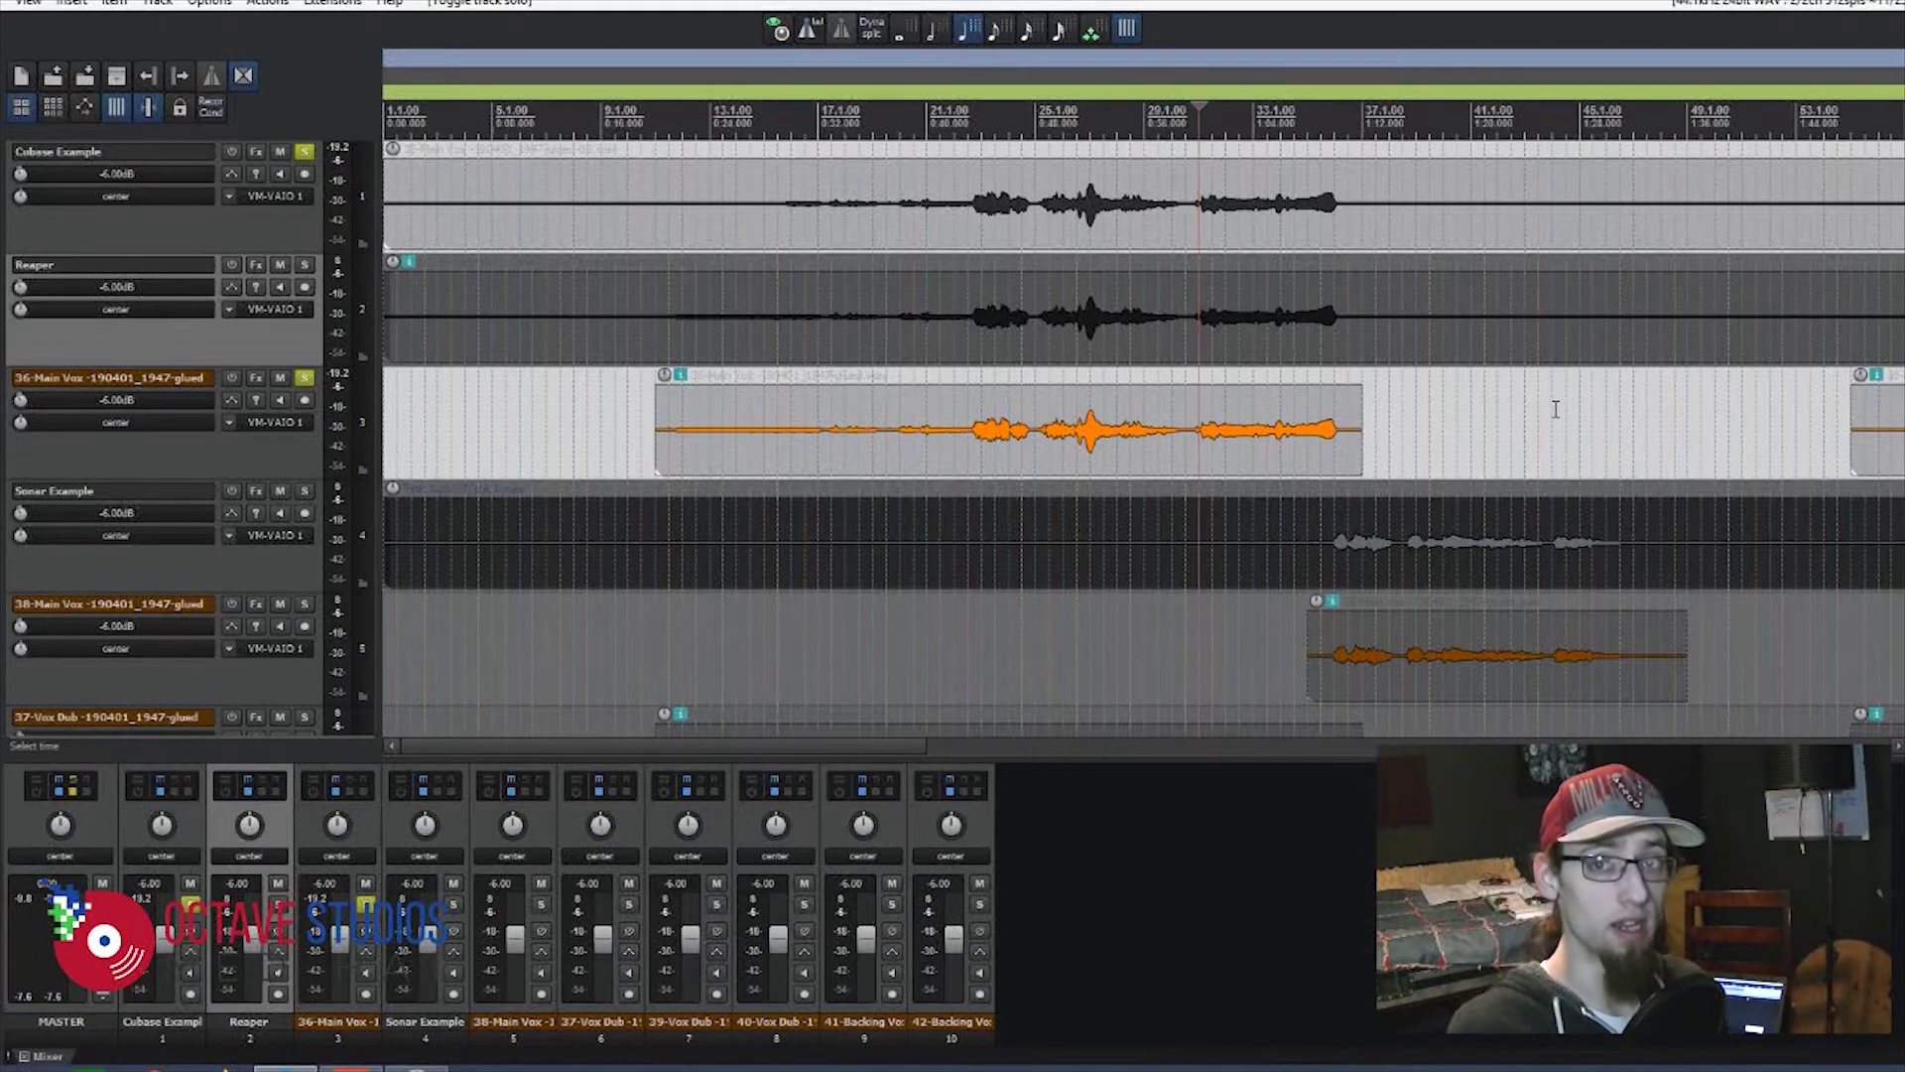
scroll(1557, 416, down, 3)
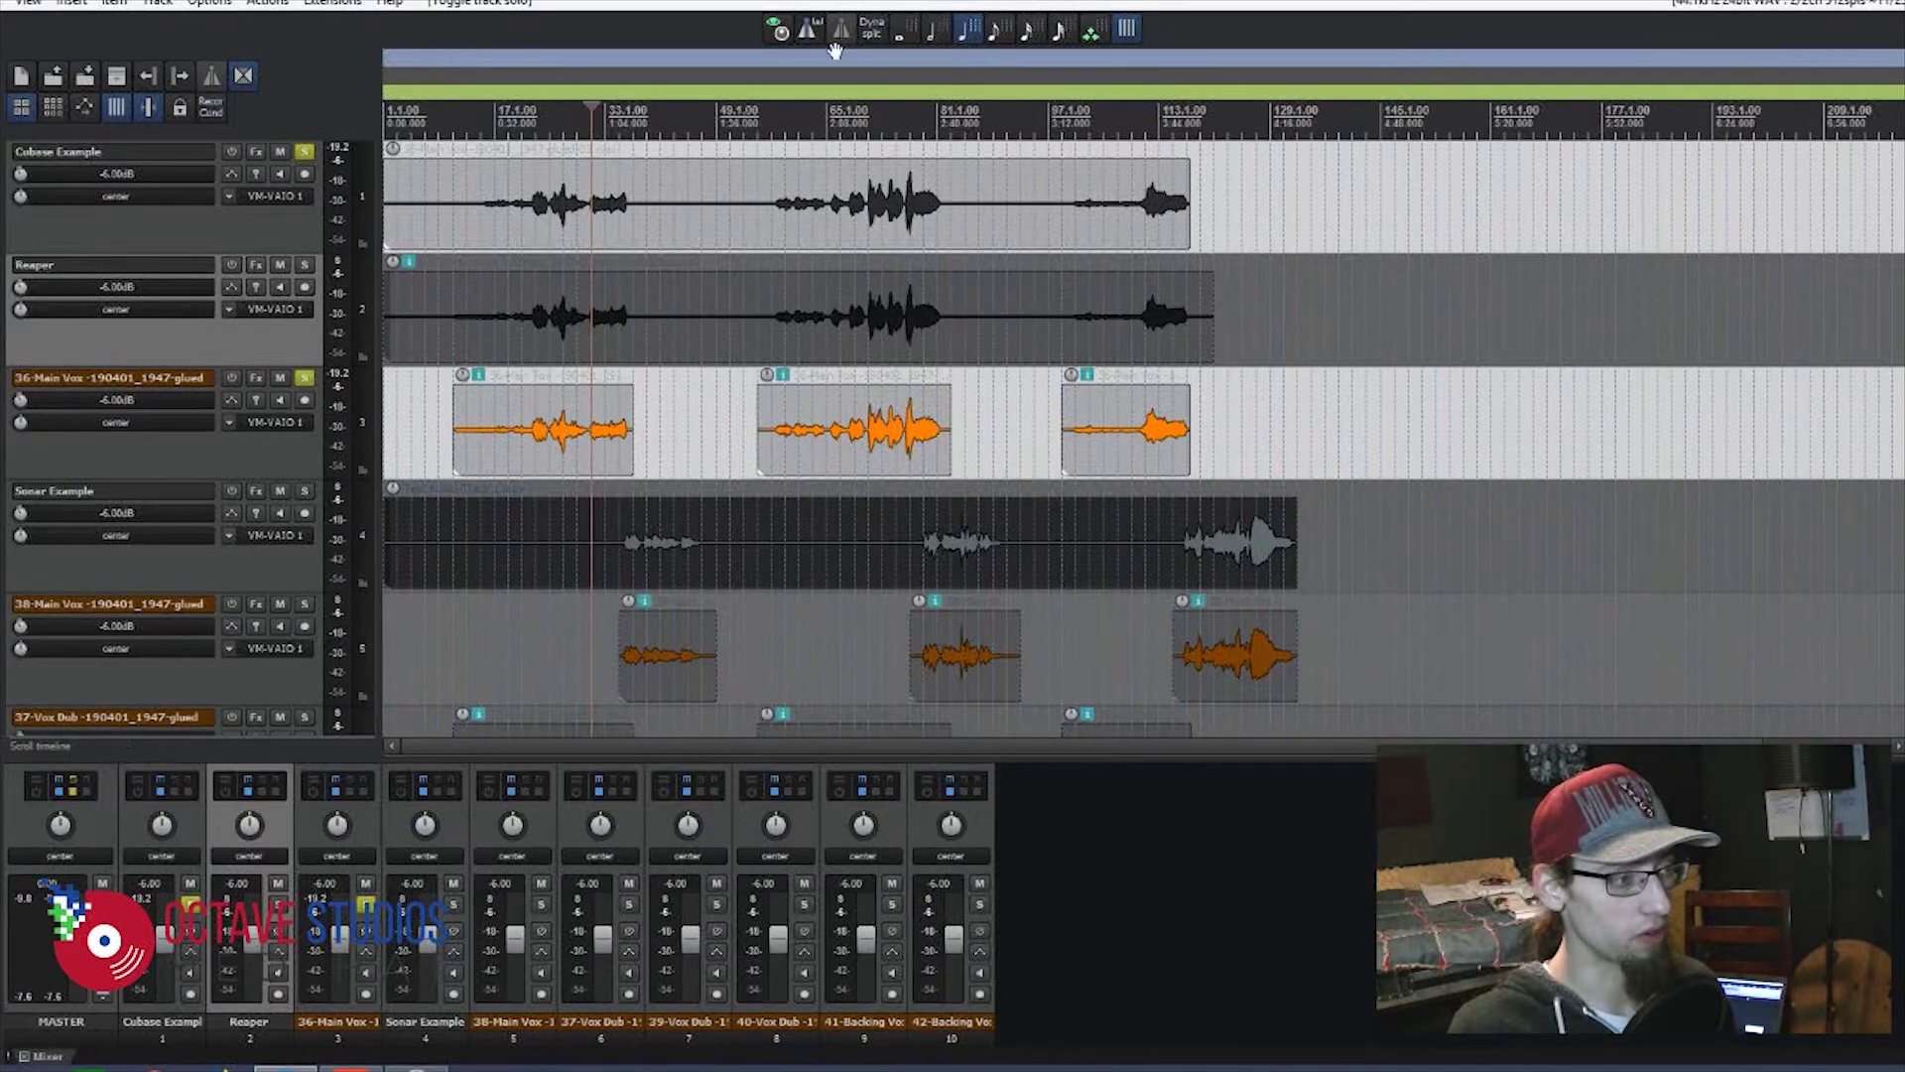
- Rename the 36-Main Vox track as Main Vocal
double_click(102, 263)
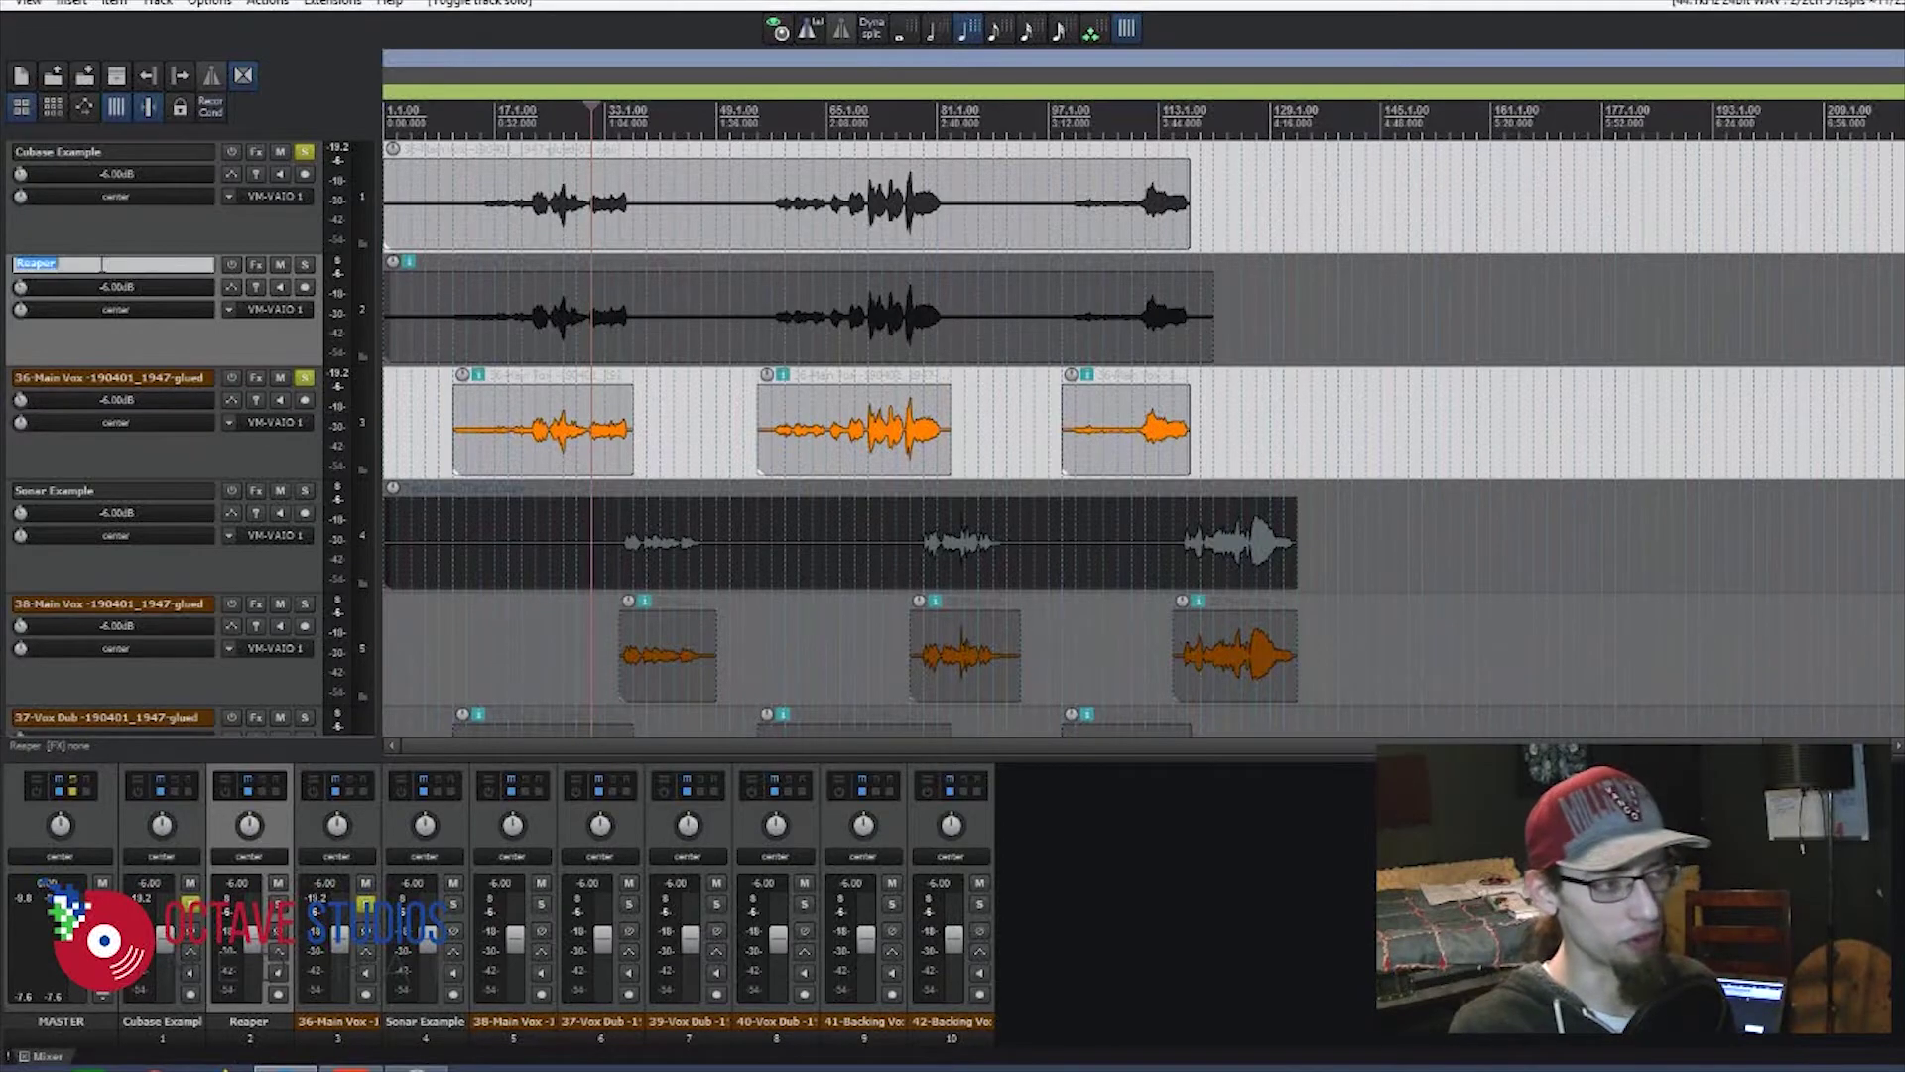
click(139, 387)
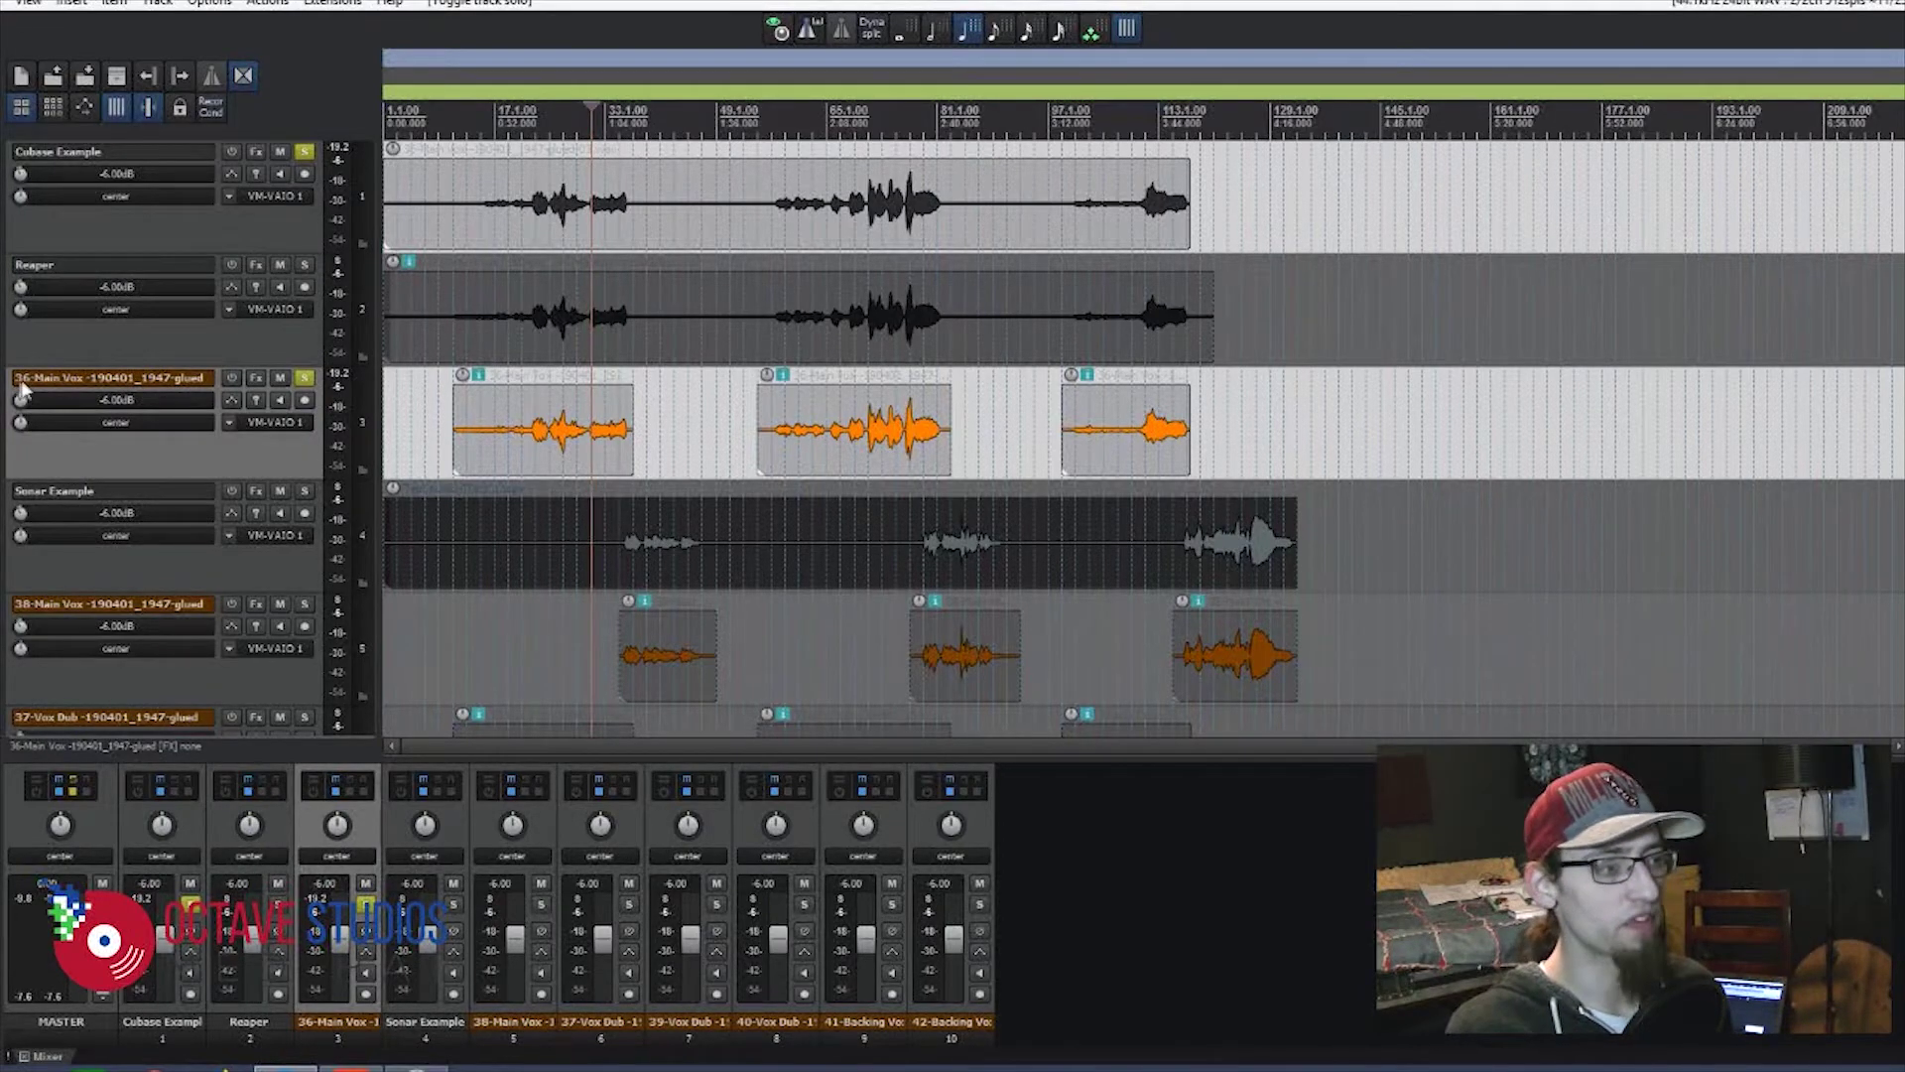
scroll(179, 477, down, 8)
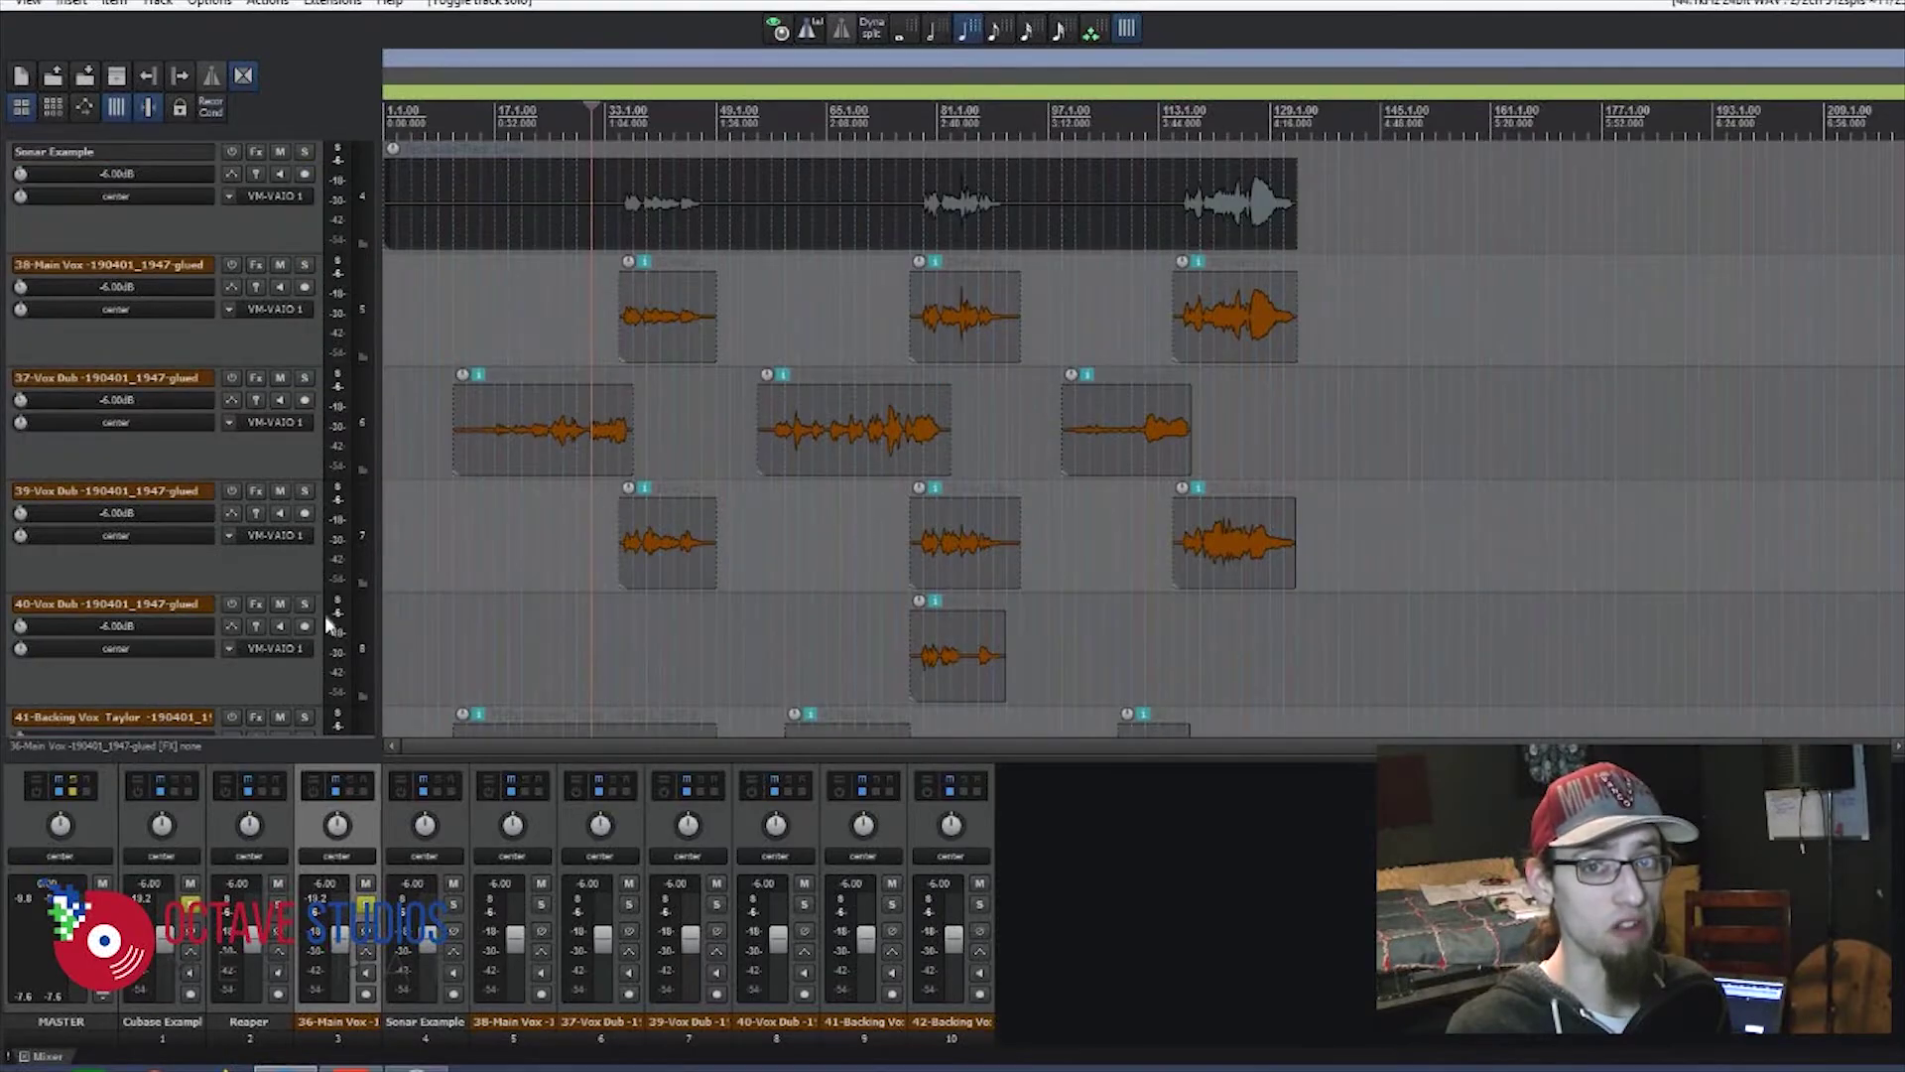
scroll(247, 578, up, 7)
scroll(247, 569, up, 1)
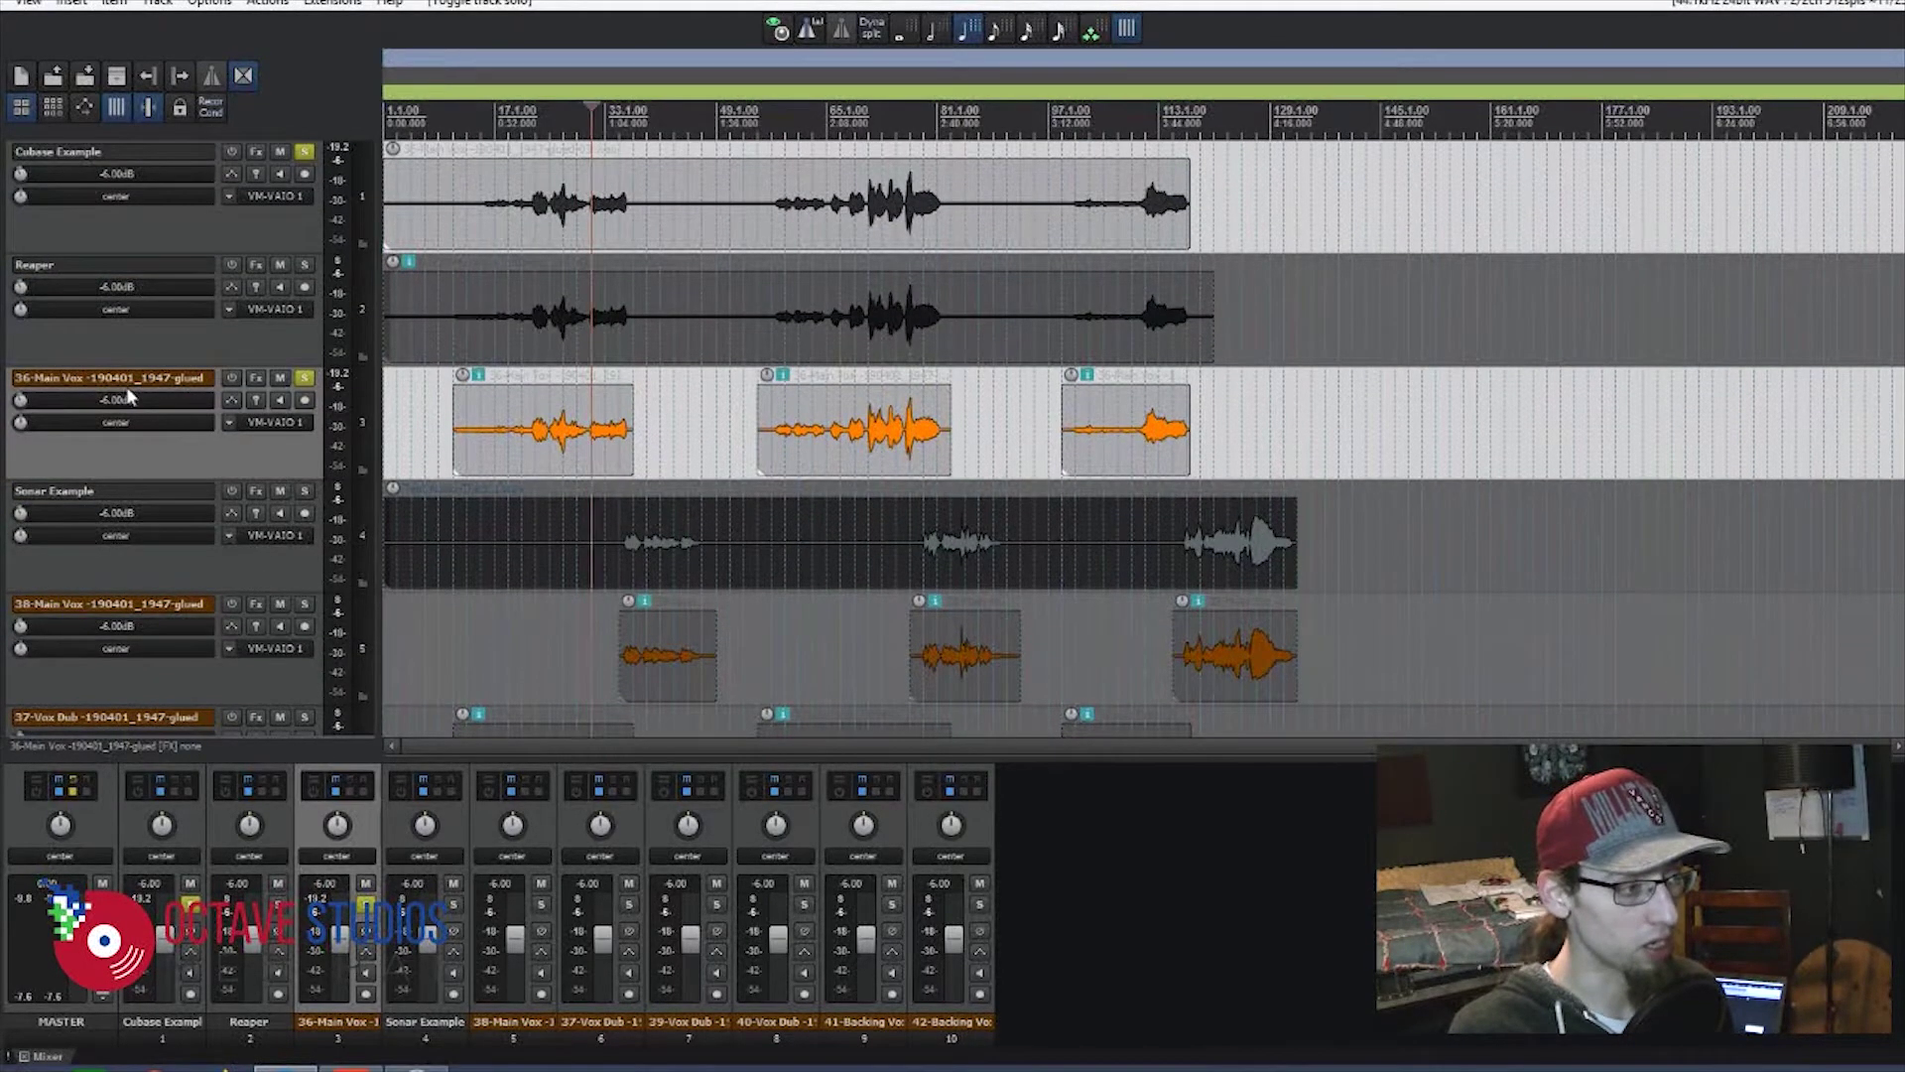
double_click(203, 378)
text(Main Vocal)
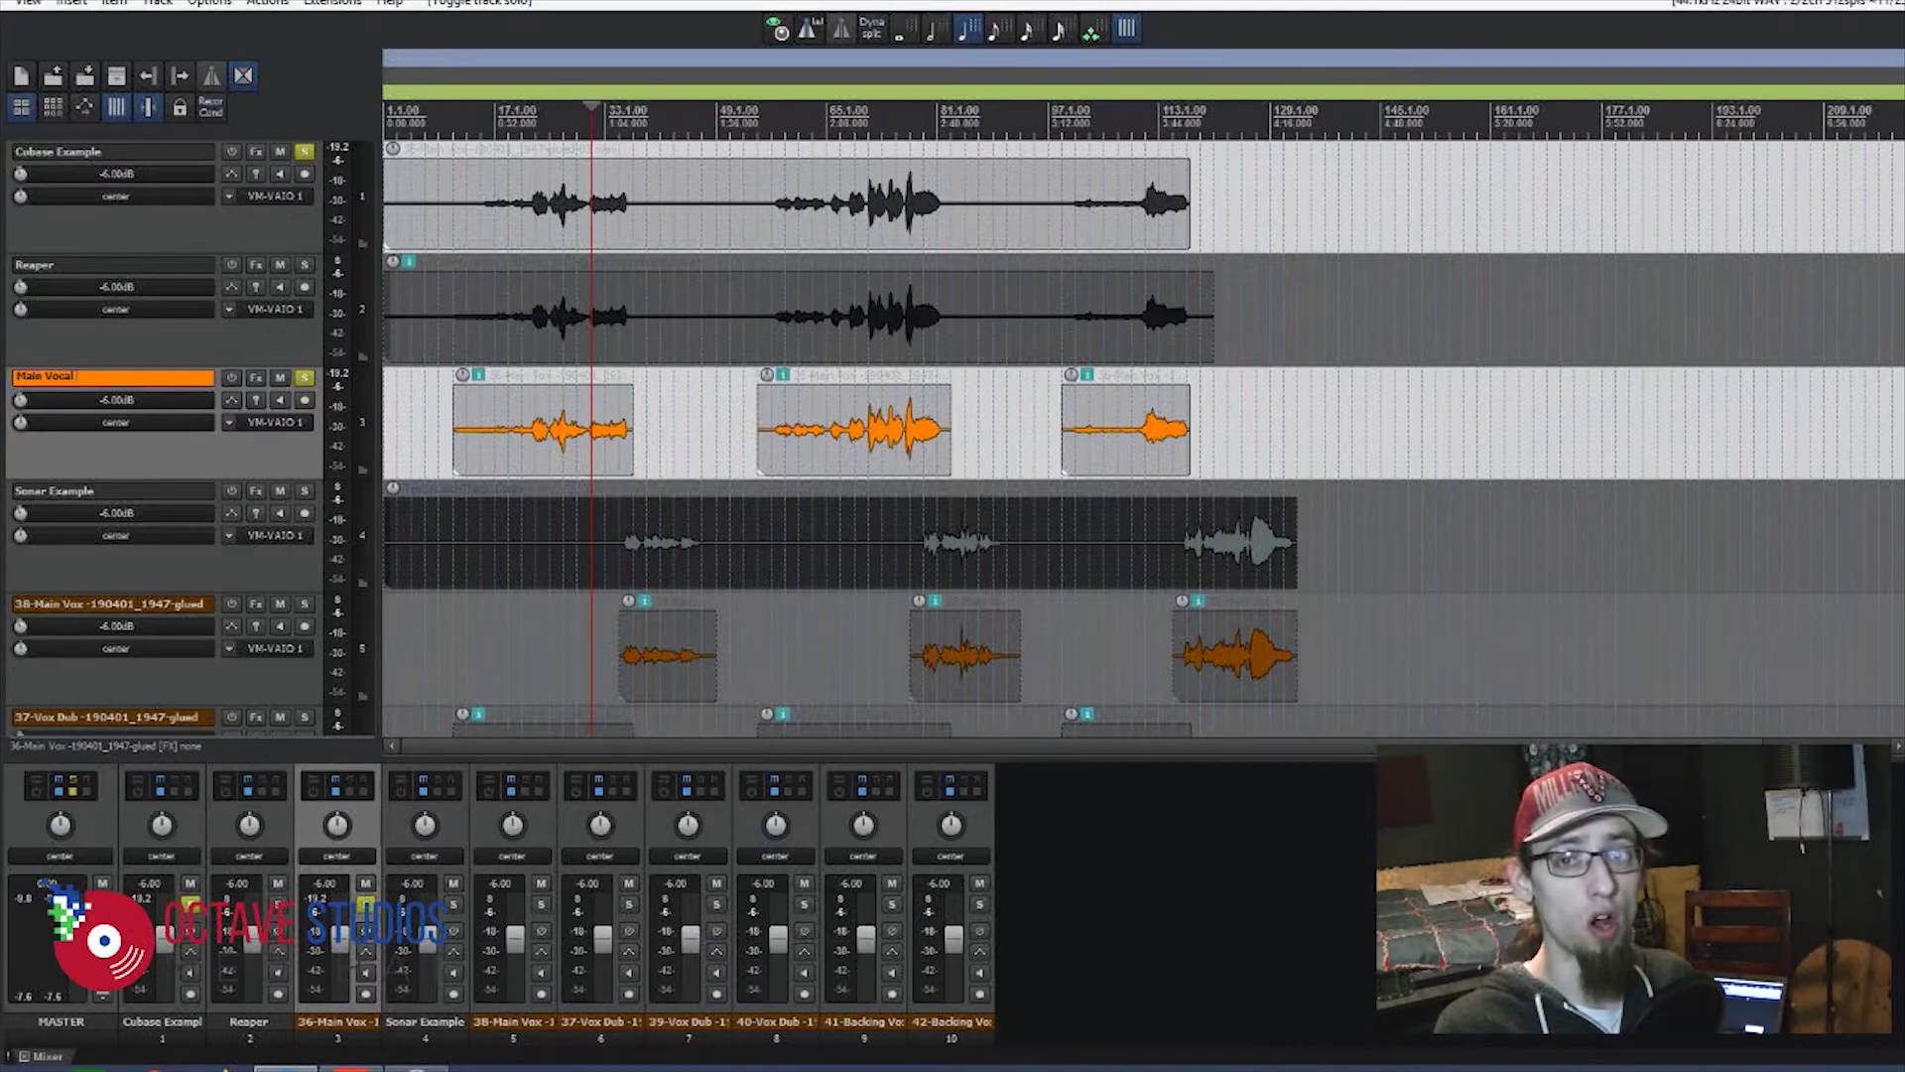
click(106, 508)
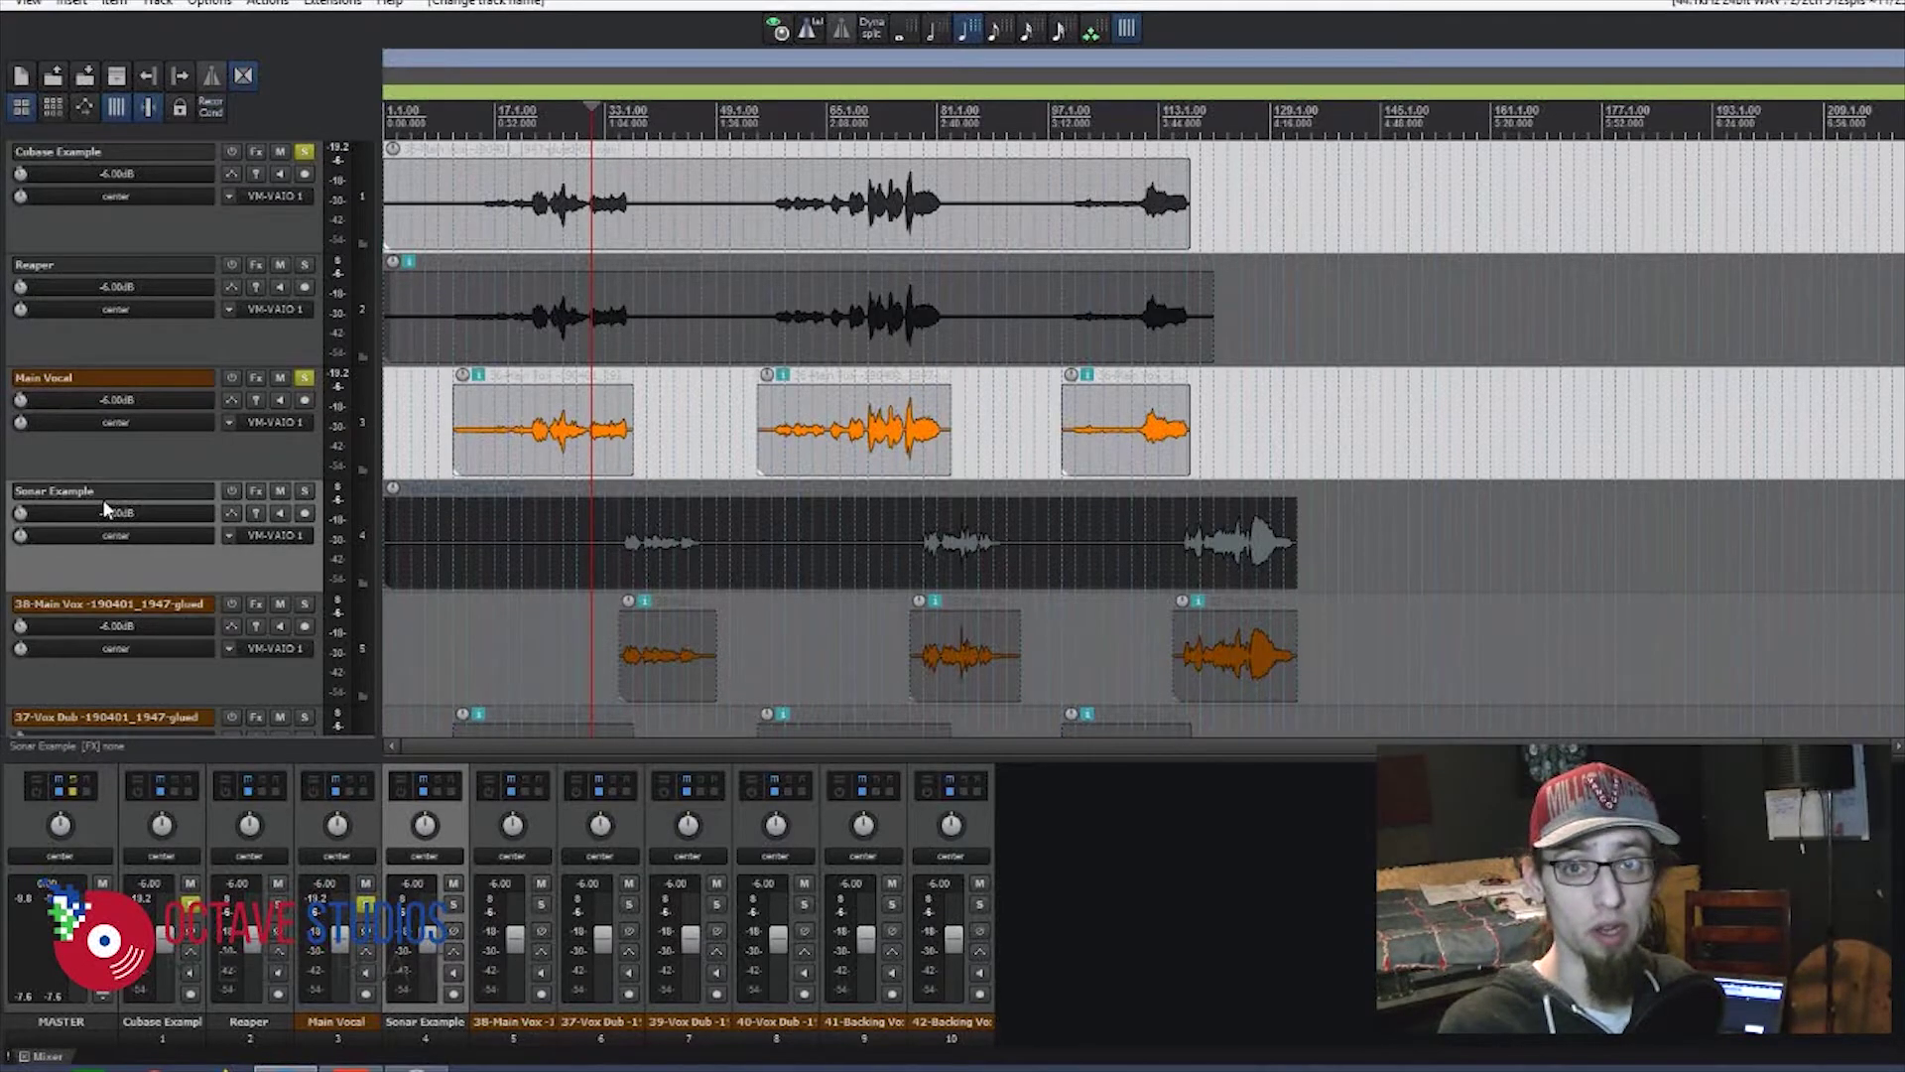